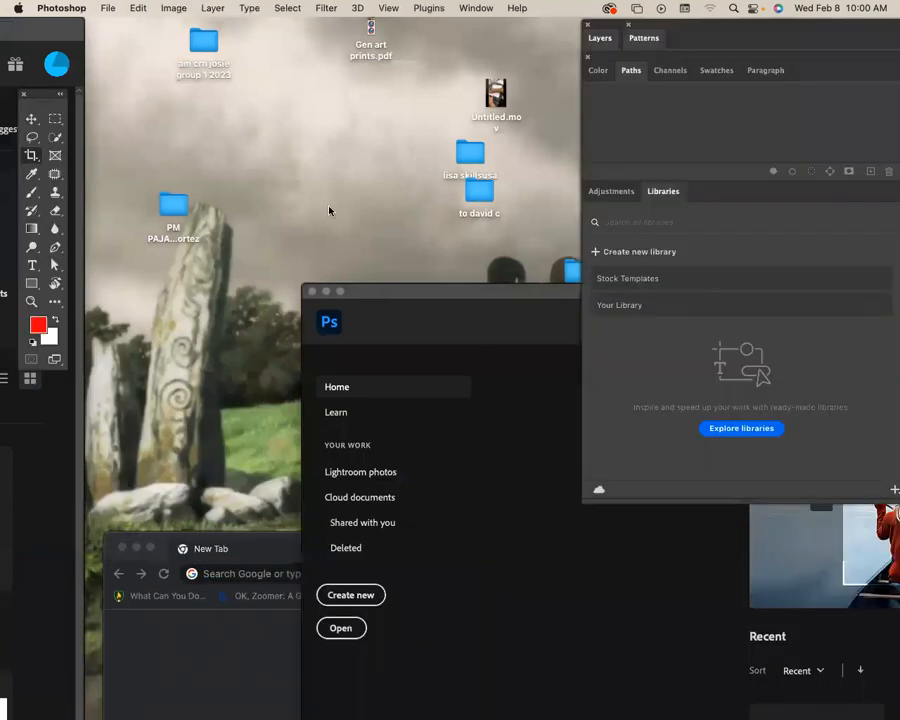
Switch to Illustrator, move the GMetrix panel aside and bring the home window fully into view
left_click_drag(374, 292, 201, 64)
left_click(64, 33)
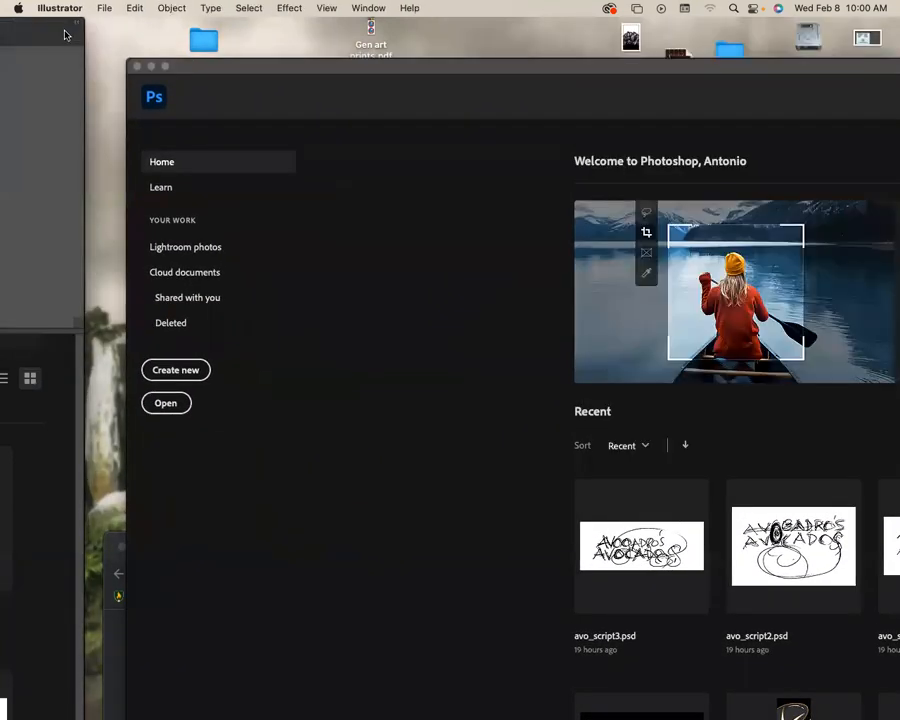
left_click_drag(466, 134, 804, 106)
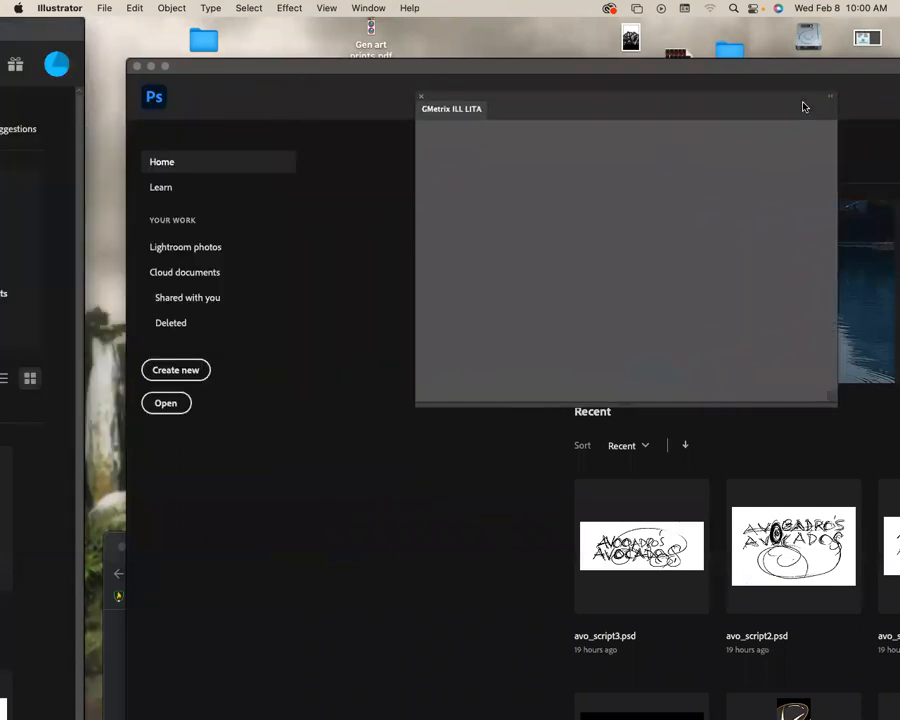
left_click_drag(548, 100, 698, 94)
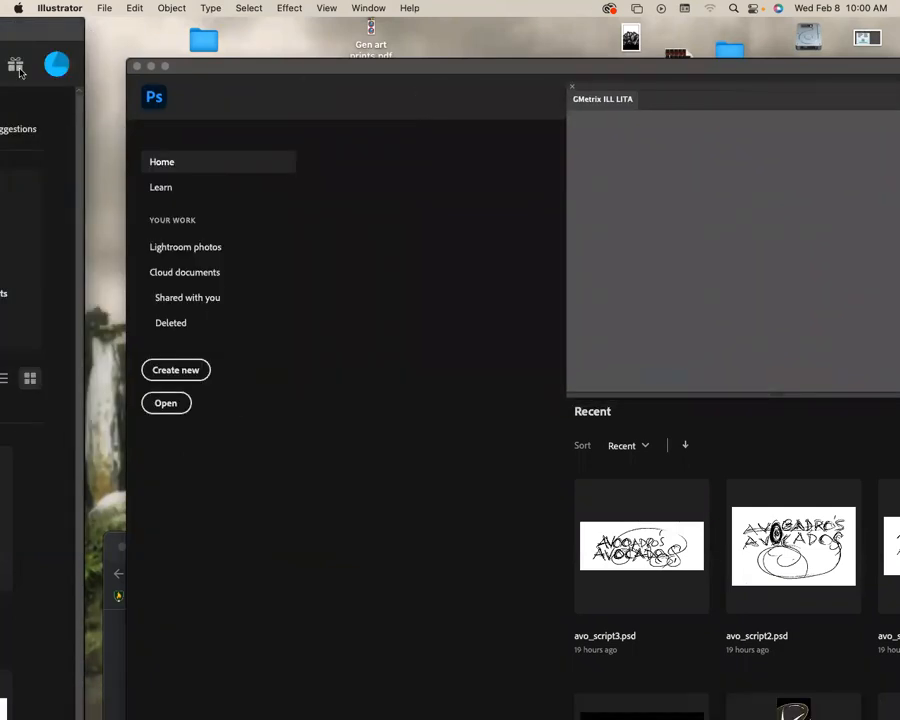
left_click_drag(42, 30, 730, 27)
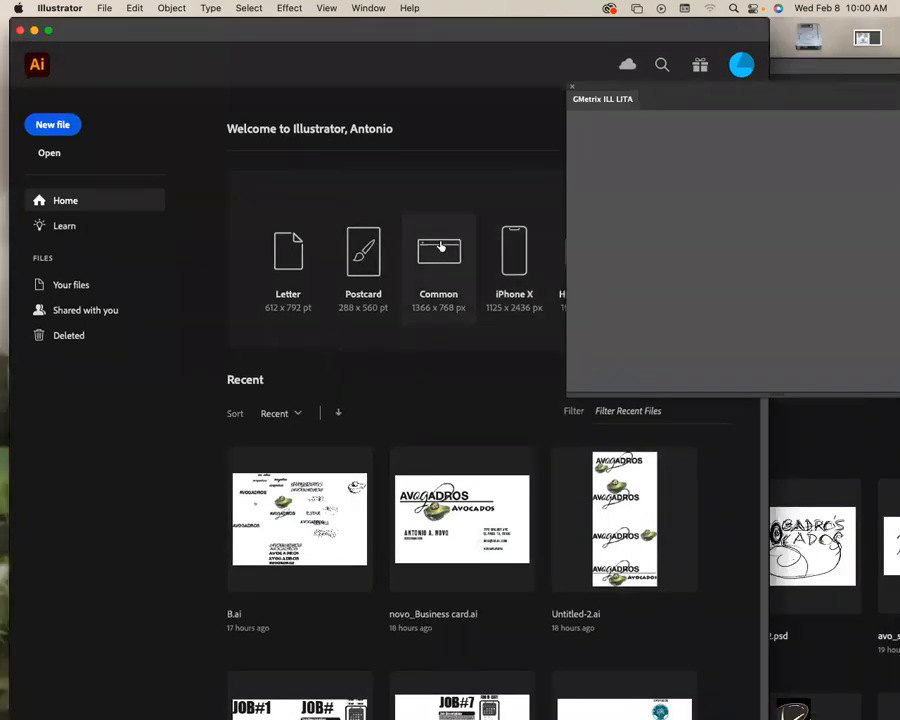
scroll(447, 241, "down", 5)
scroll(447, 241, "down", 2)
scroll(447, 241, "up", 3)
scroll(420, 245, "down", 3)
scroll(390, 250, "up", 3)
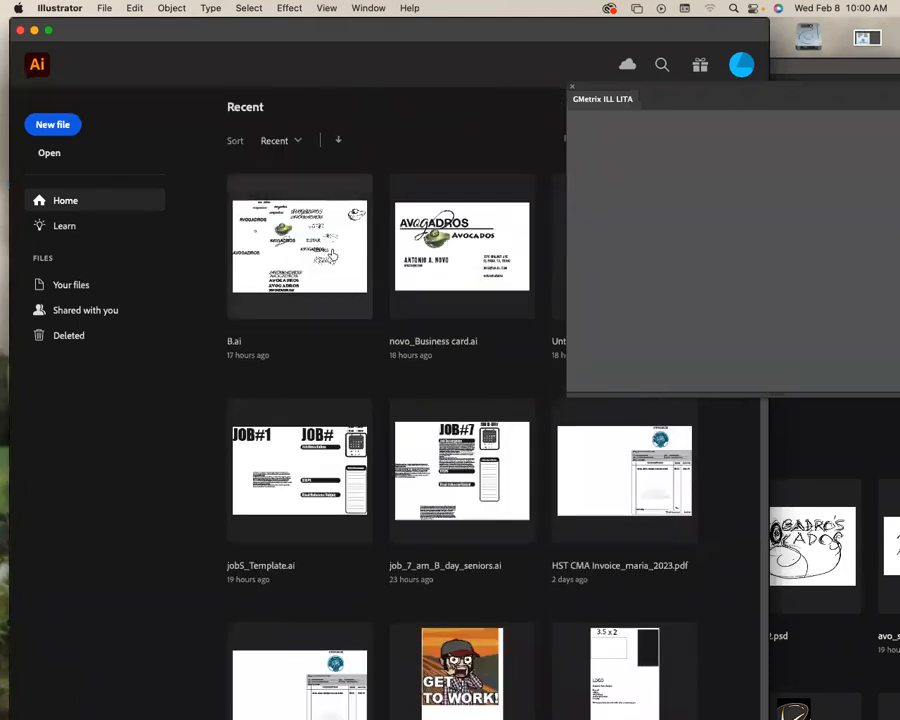
Create a new print document from the Letter preset in inches with landscape orientation, 11 x 8.5 in
left_click(50, 126)
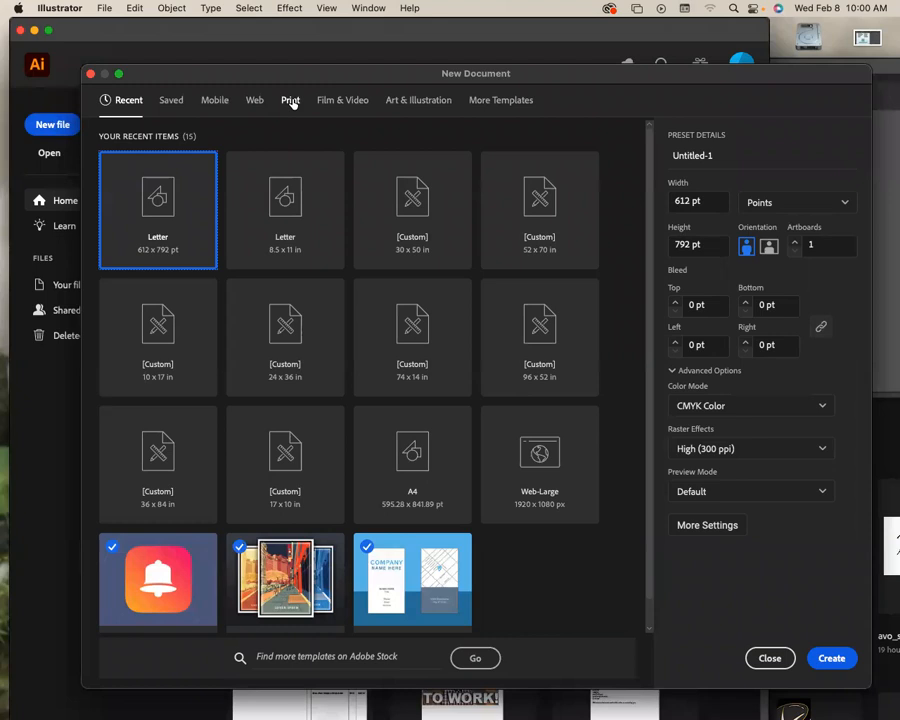
left_click(290, 102)
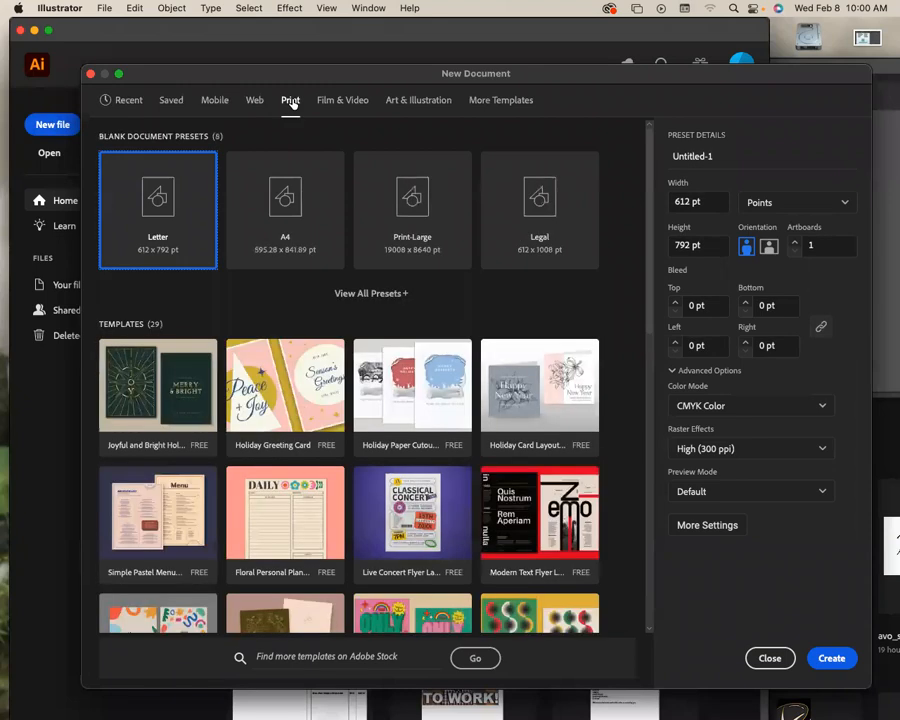
left_click(769, 208)
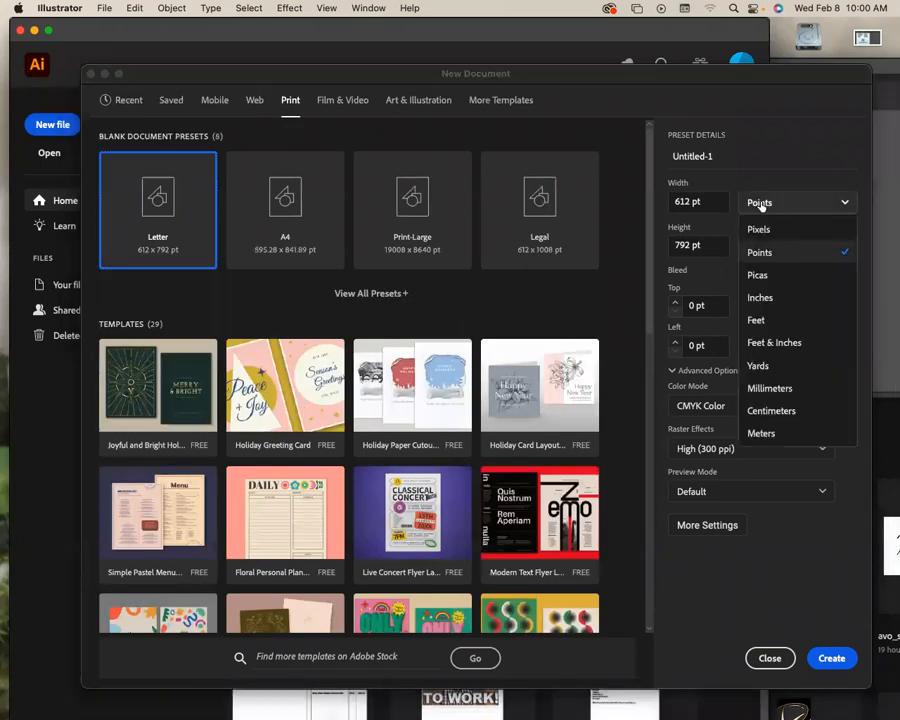
left_click(773, 303)
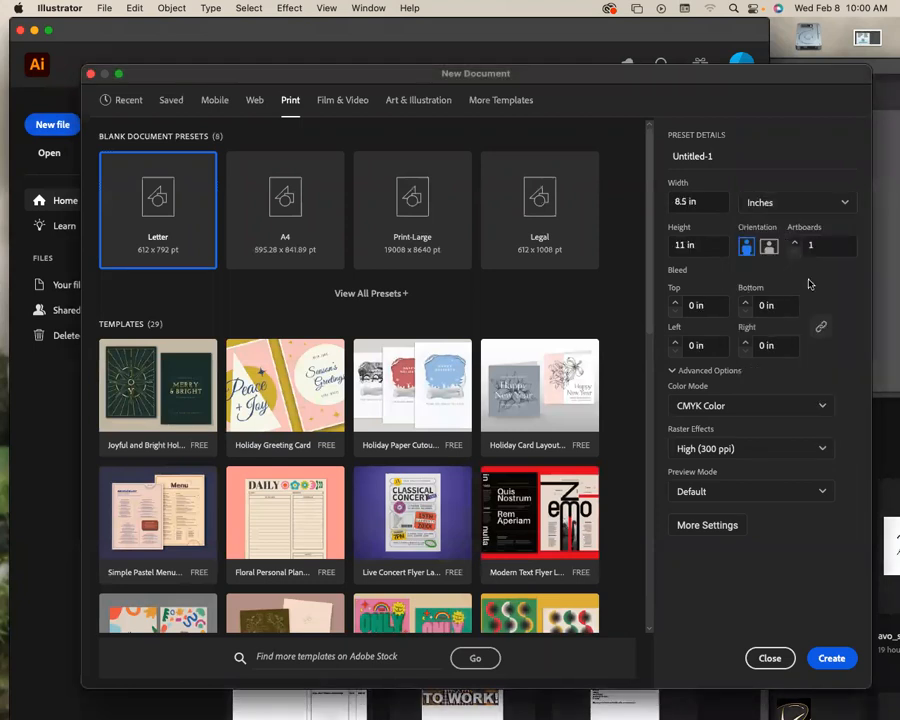
left_click(769, 246)
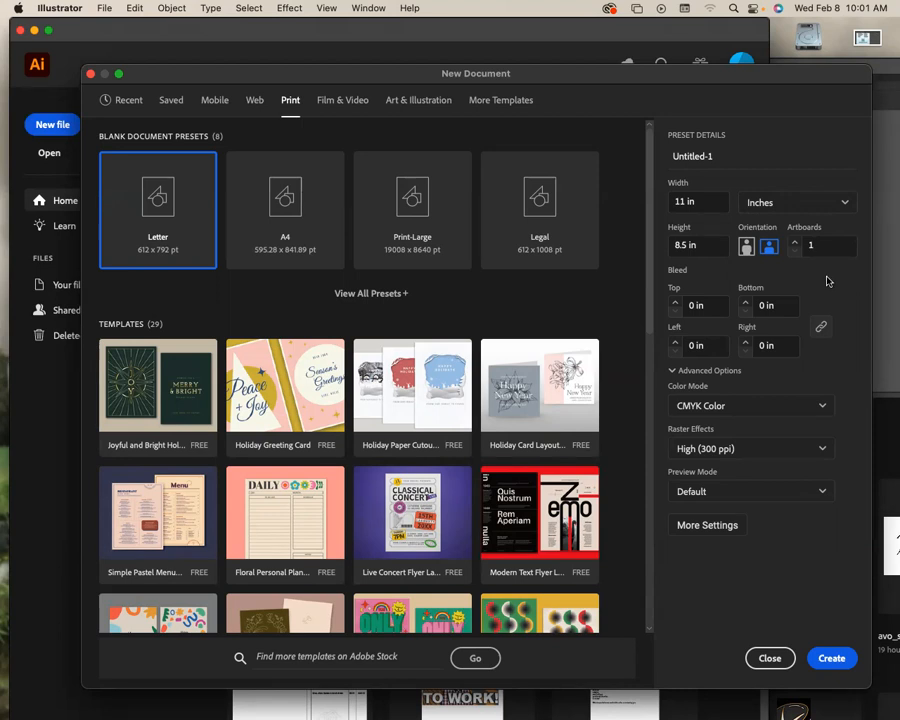
left_click(828, 659)
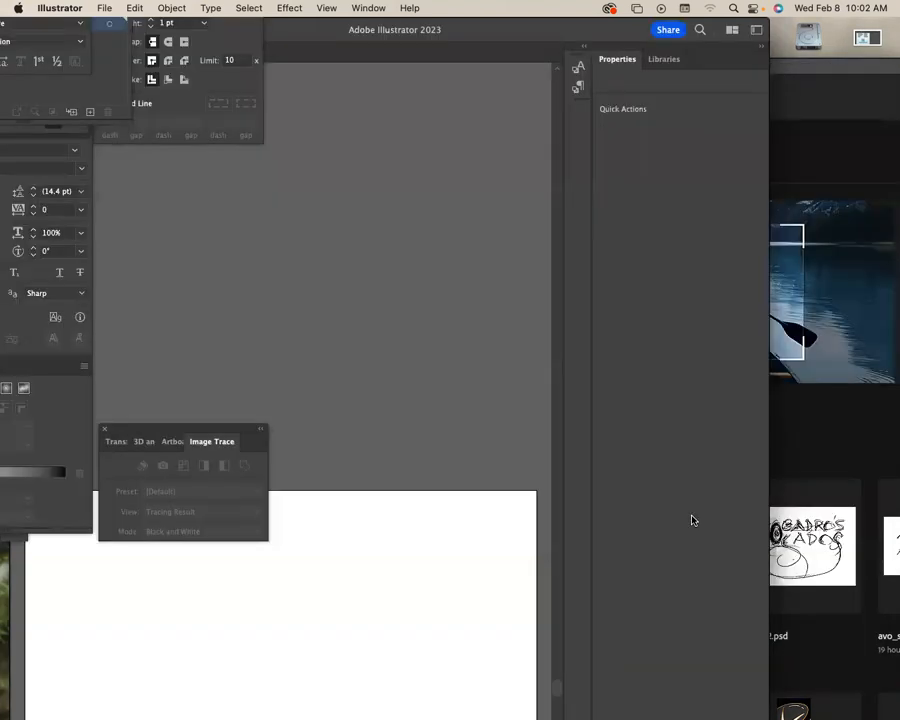
Move the application window and detach the new document into its own floating window
left_click_drag(329, 34, 521, 44)
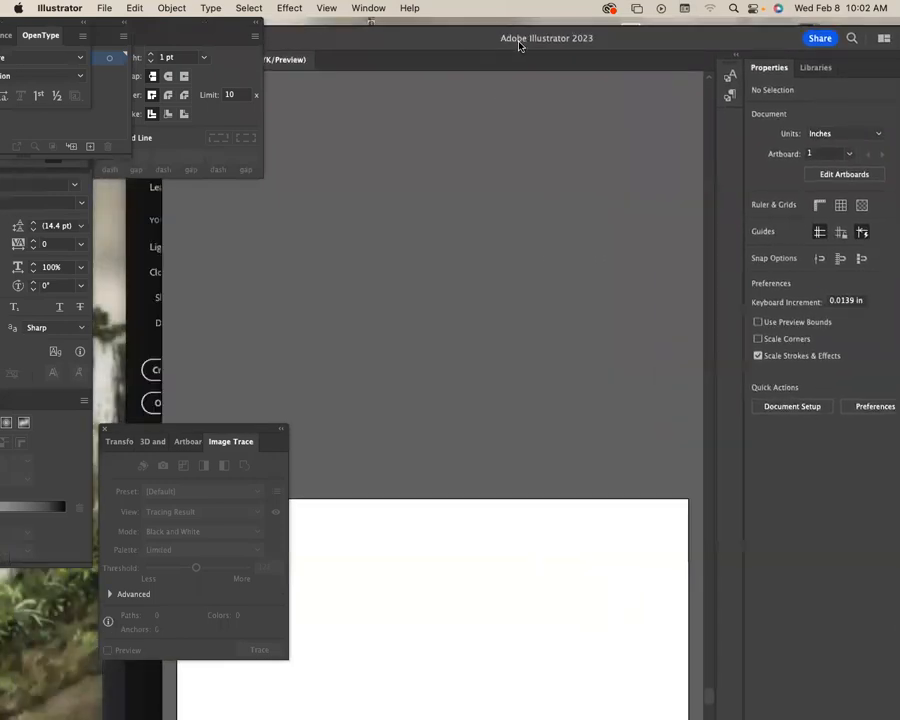
left_click_drag(337, 63, 370, 60)
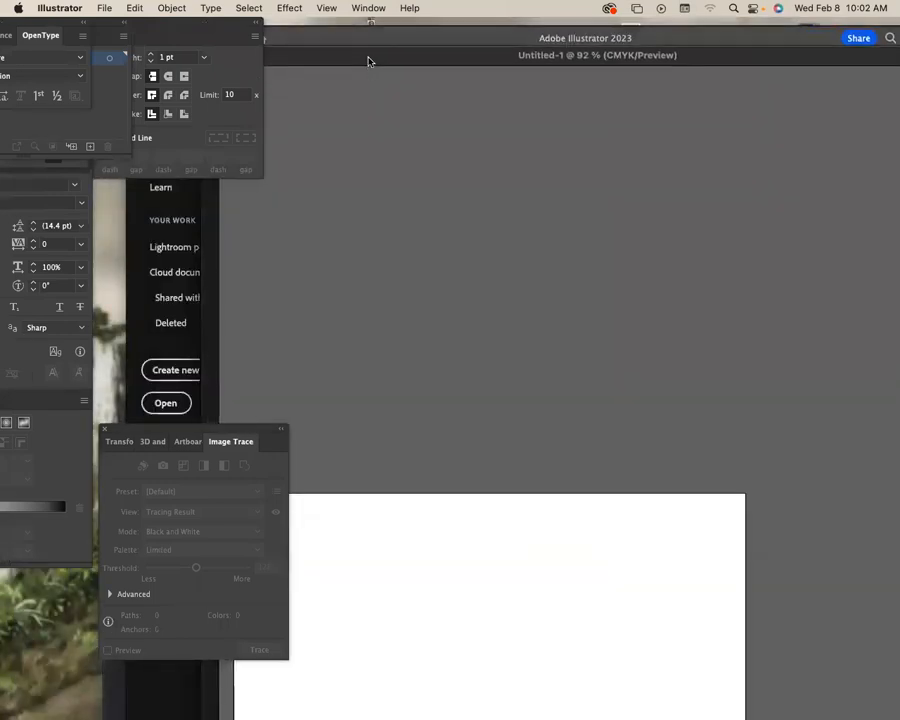
left_click_drag(490, 279, 486, 217)
Group the scattered floating panels beside the artboard and reposition the document window so the artboard is in view
left_click_drag(50, 22, 764, 88)
left_click_drag(103, 20, 823, 194)
mouse_move(112, 22)
left_mouse_down()
mouse_move(889, 211)
mouse_move(887, 104)
left_mouse_up()
left_click_drag(14, 20, 700, 110)
left_click_drag(411, 60, 297, 51)
left_click_drag(566, 105, 671, 140)
left_click_drag(58, 25, 814, 71)
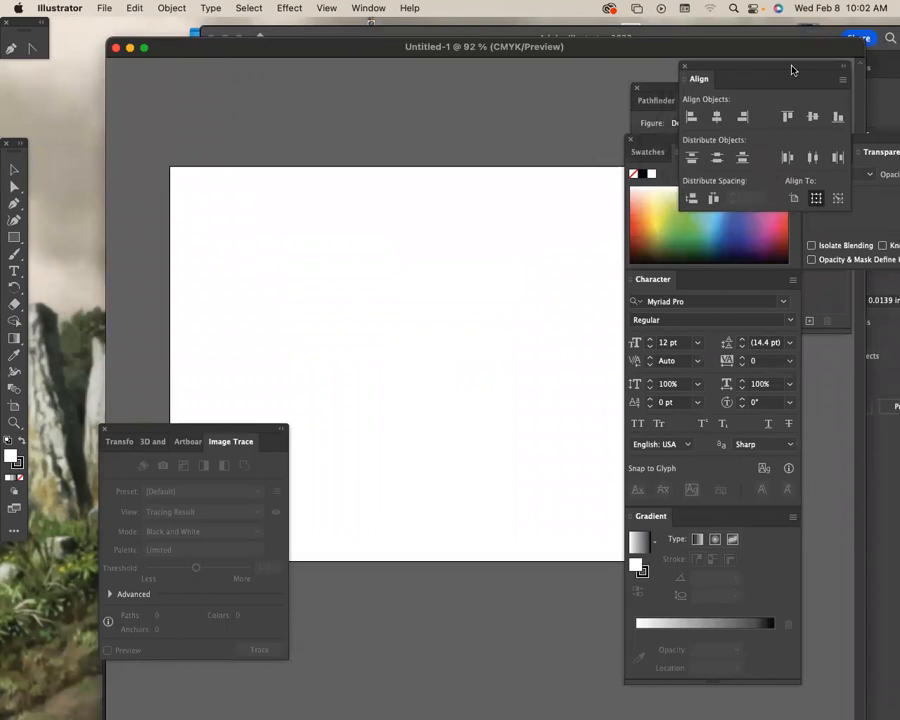
left_click_drag(266, 45, 200, 20)
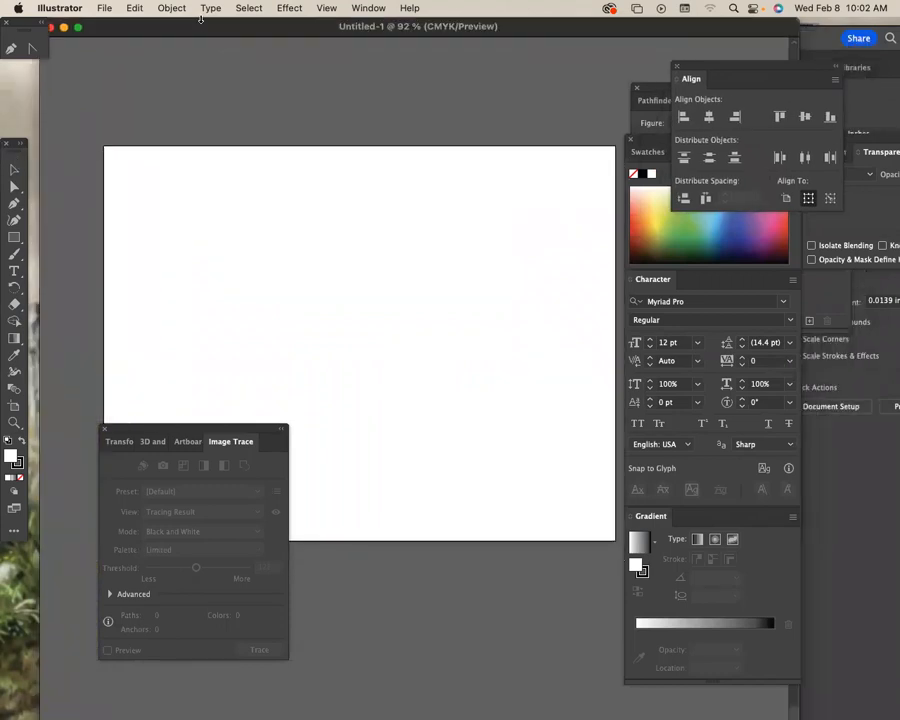
Bring up the layer list and rename Layer 1 as placed image
left_click(368, 8)
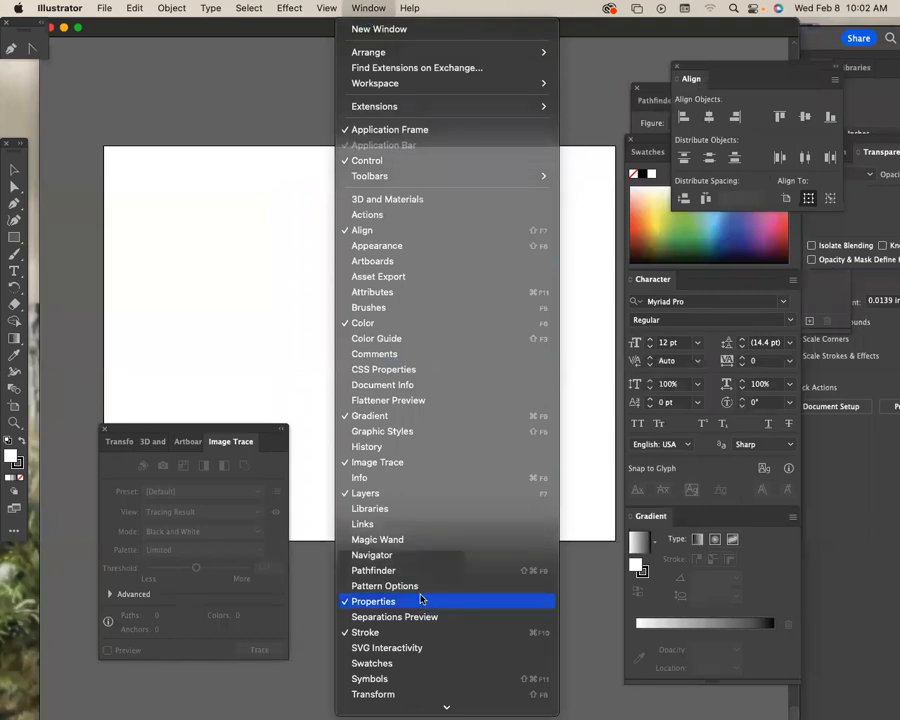
left_click(384, 492)
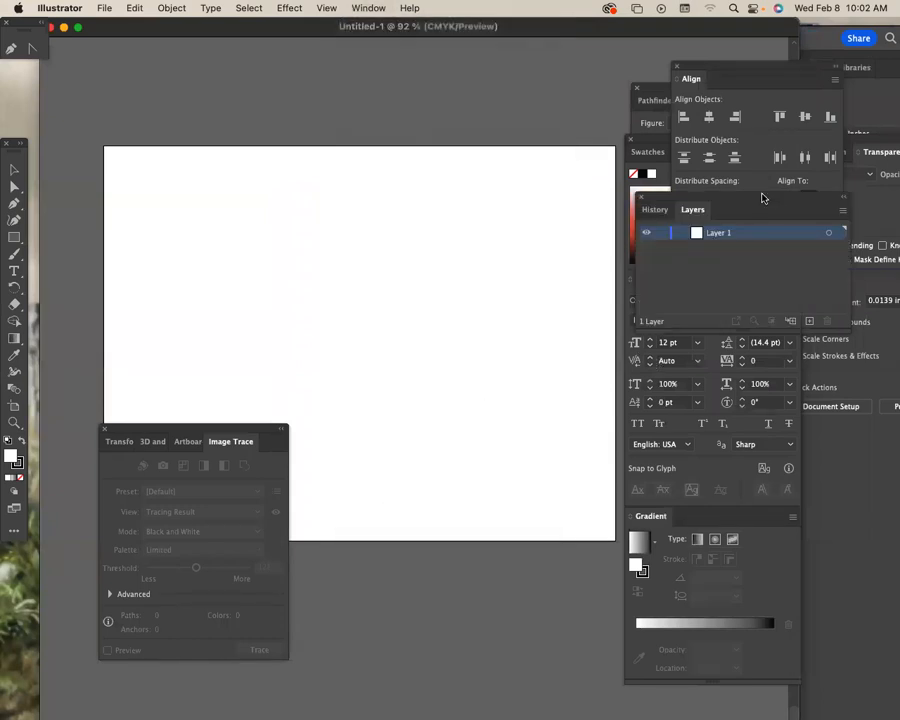
double_click(724, 235)
type("placed image")
key("Return")
Add a new layer named text/fonts above the placed image layer
left_click(843, 210)
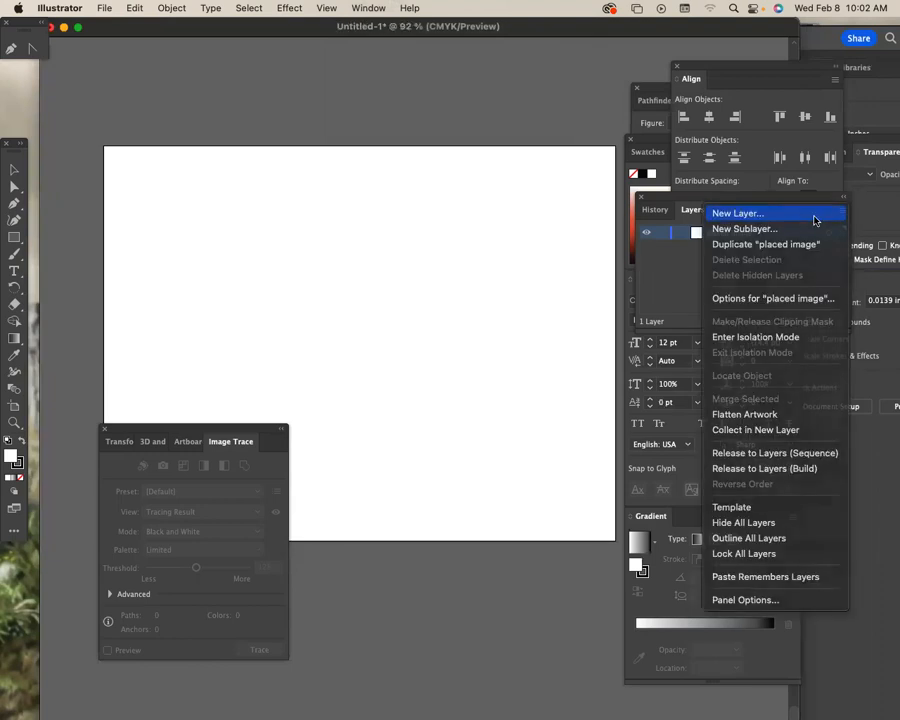
left_click(814, 216)
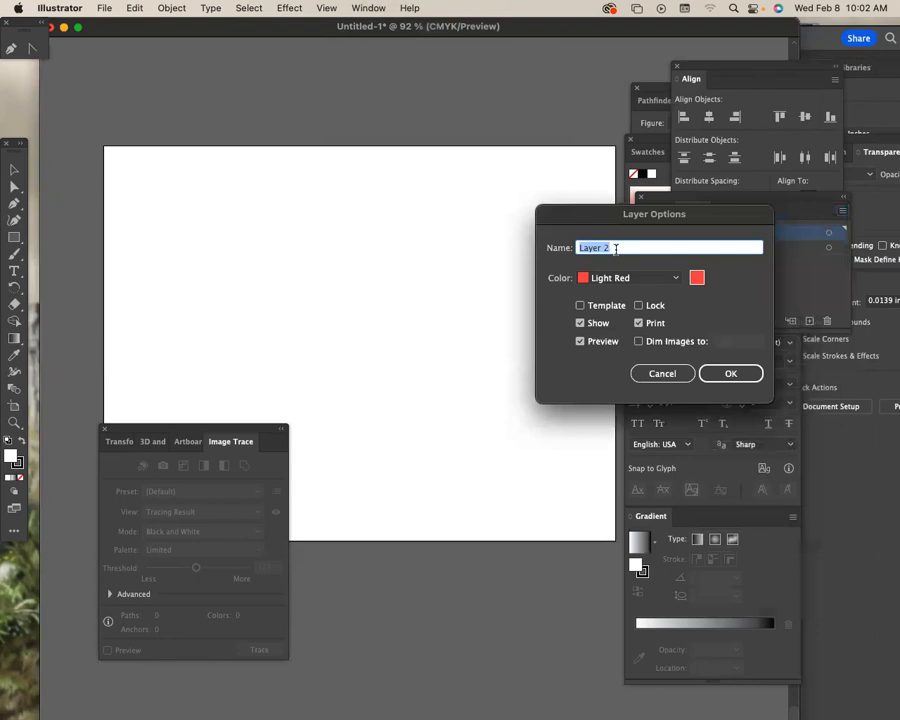
type("text/")
type("foannt")
key("BackSpace")
key("BackSpace")
key("BackSpace")
key("BackSpace")
type("nts")
key("Return")
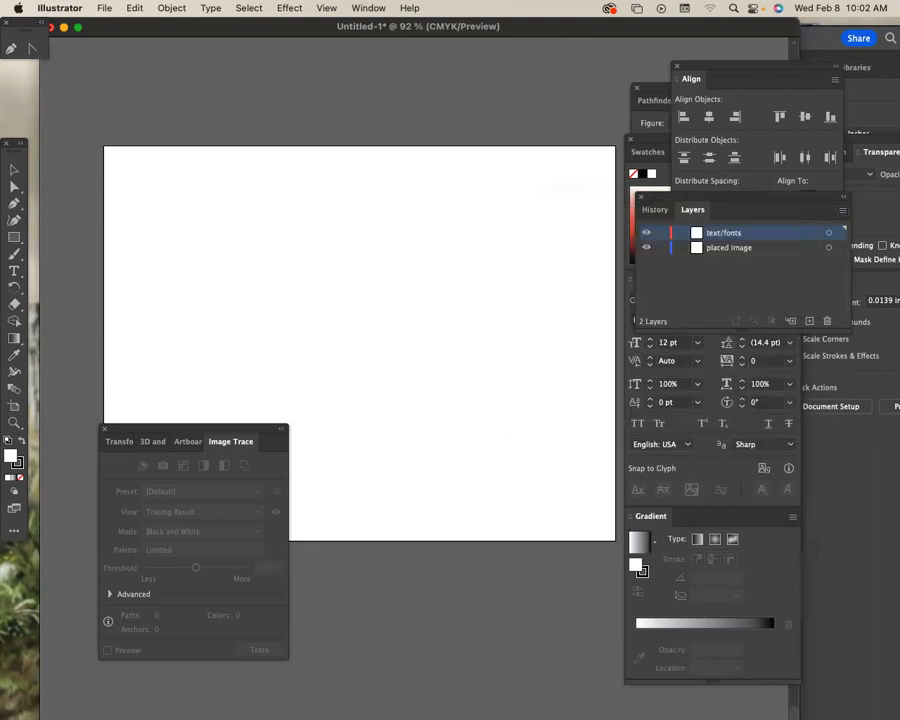
left_click(842, 211)
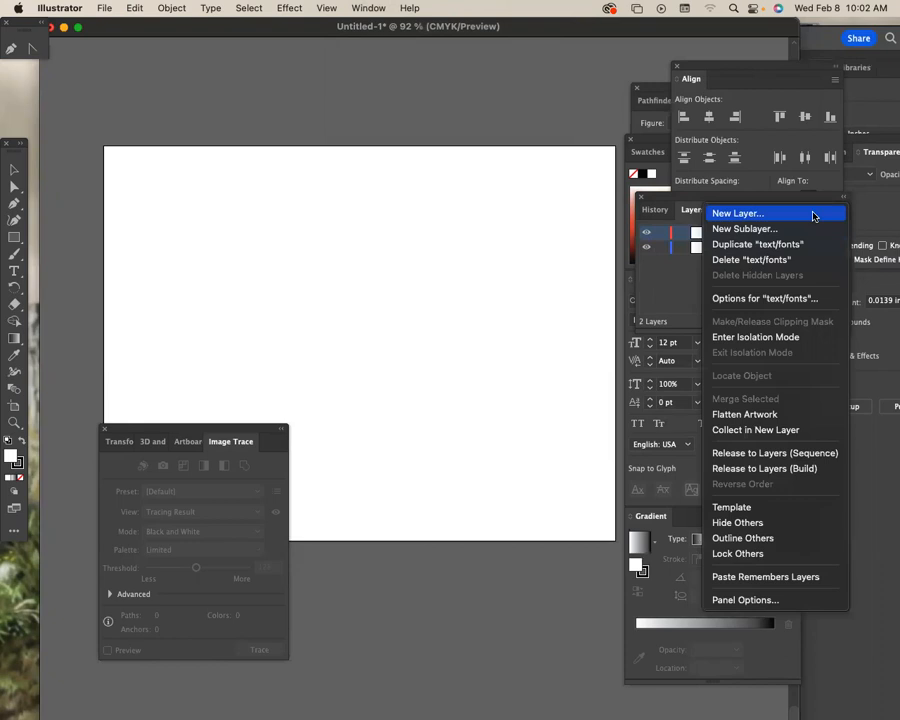
left_click(287, 153)
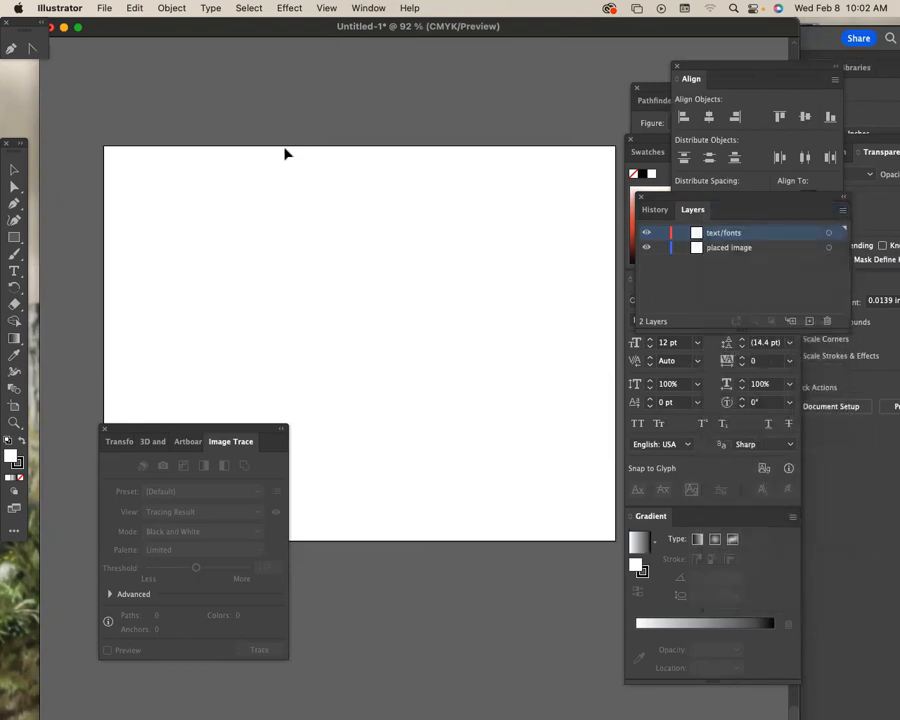
Open the recent files novo_Business card.ai and B.ai to look at them, and close both without changes
left_click(105, 8)
mouse_move(140, 75)
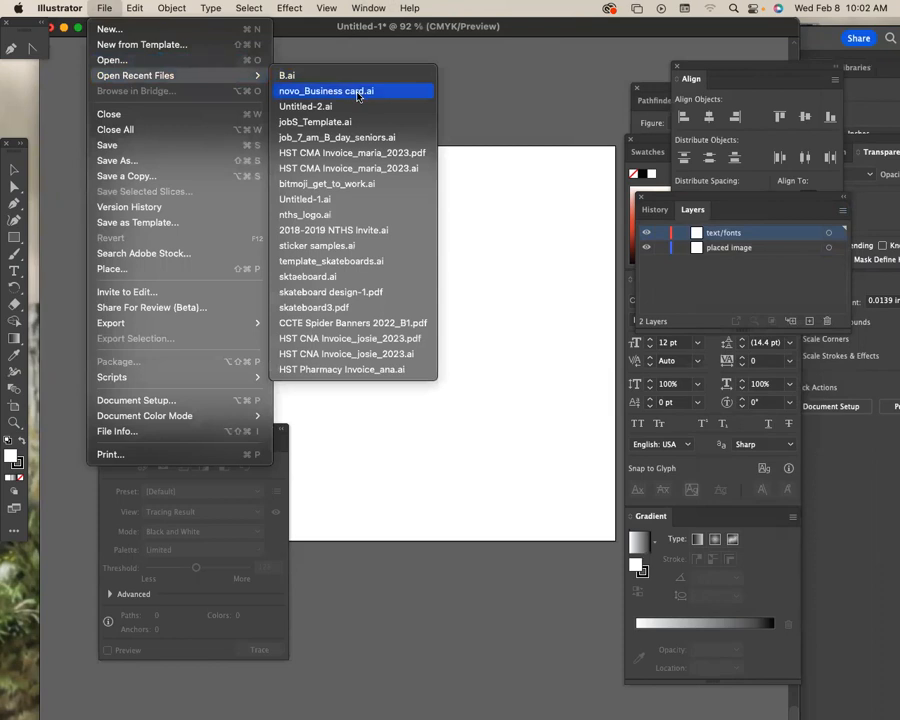
left_click(357, 92)
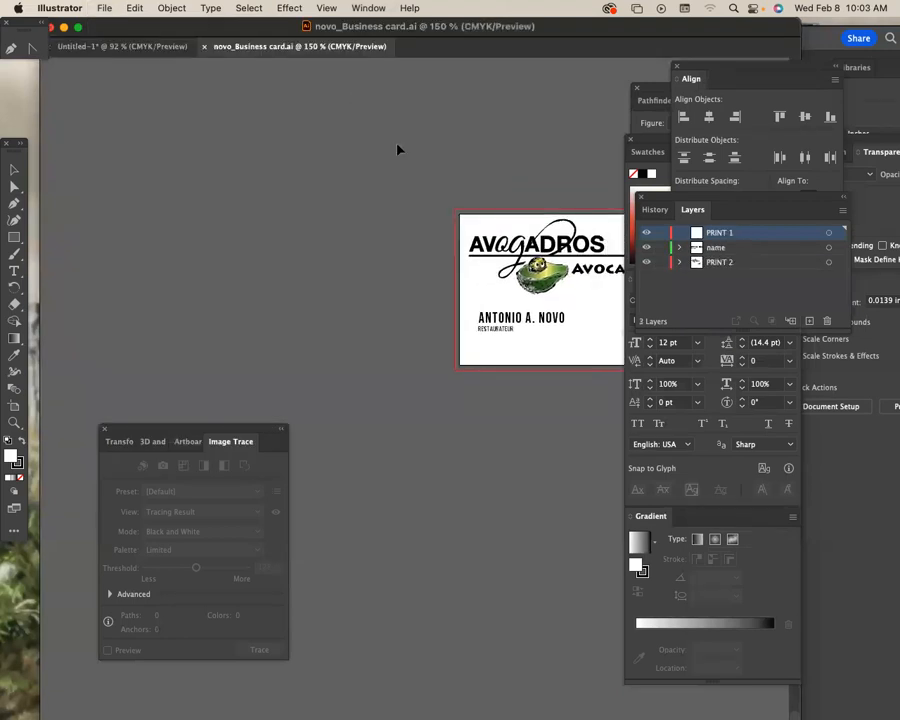
left_click(106, 10)
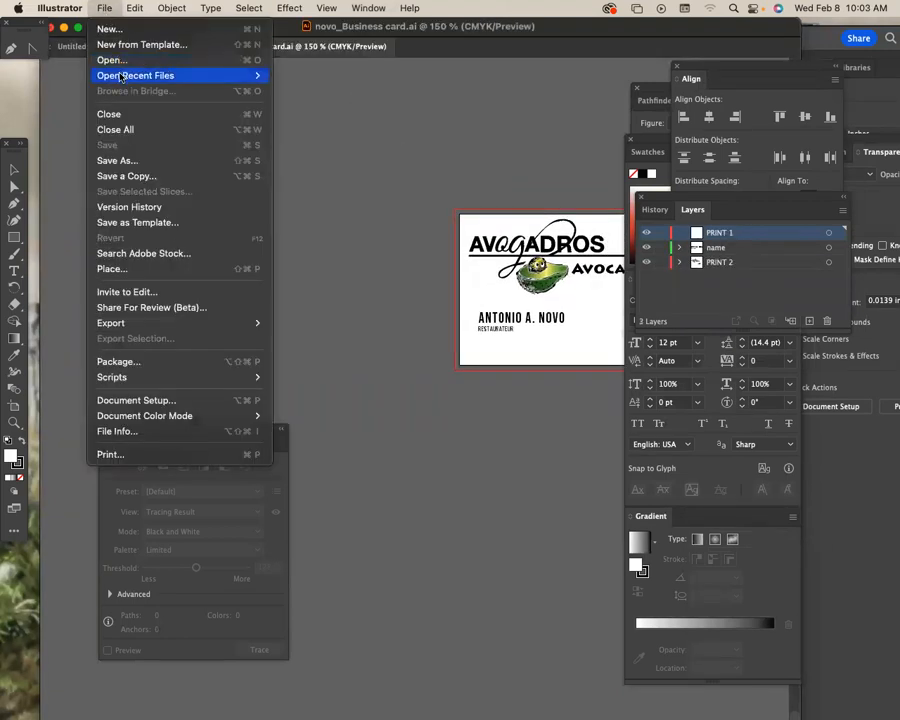
left_click(335, 92)
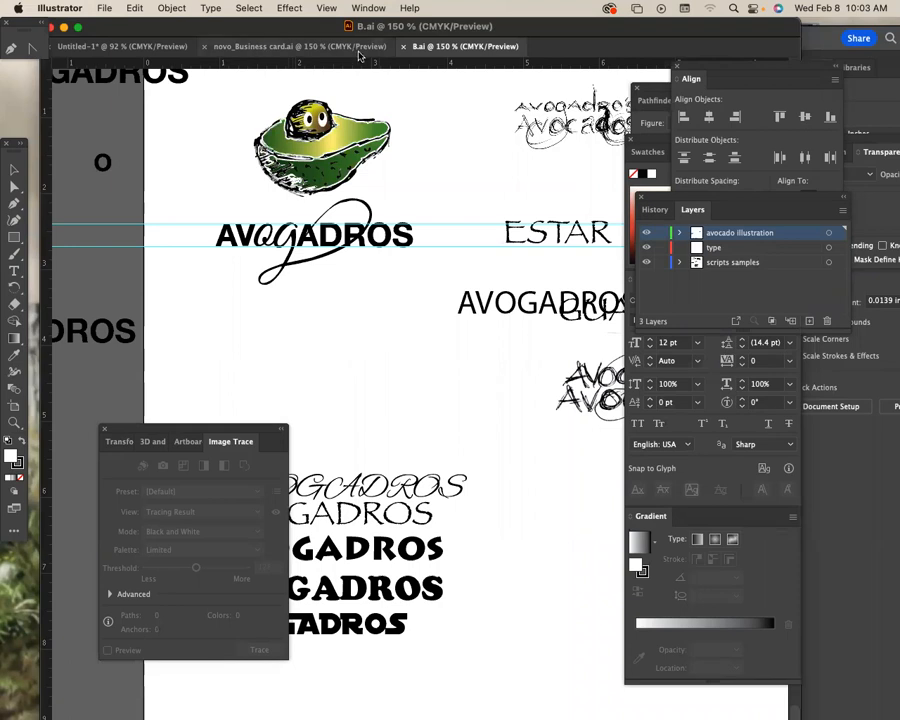
left_click_drag(434, 50, 434, 131)
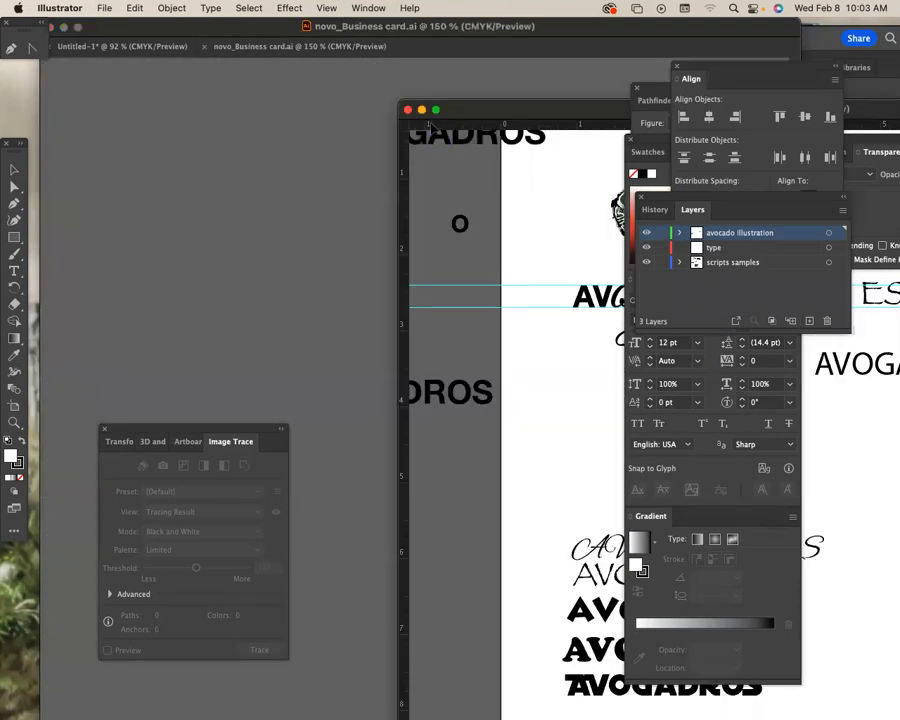
left_click(408, 111)
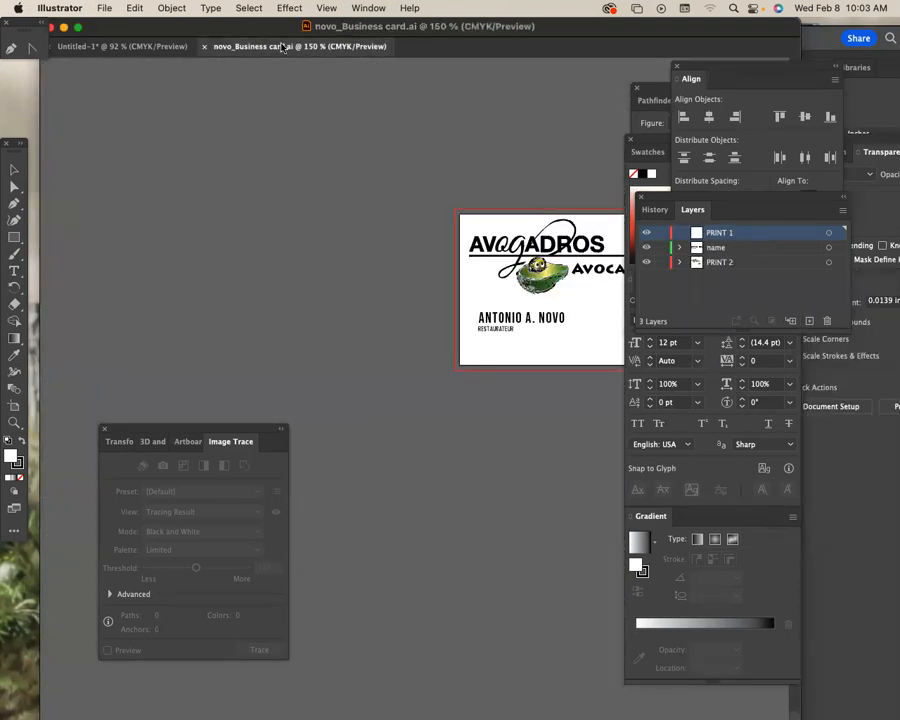
key("super+w")
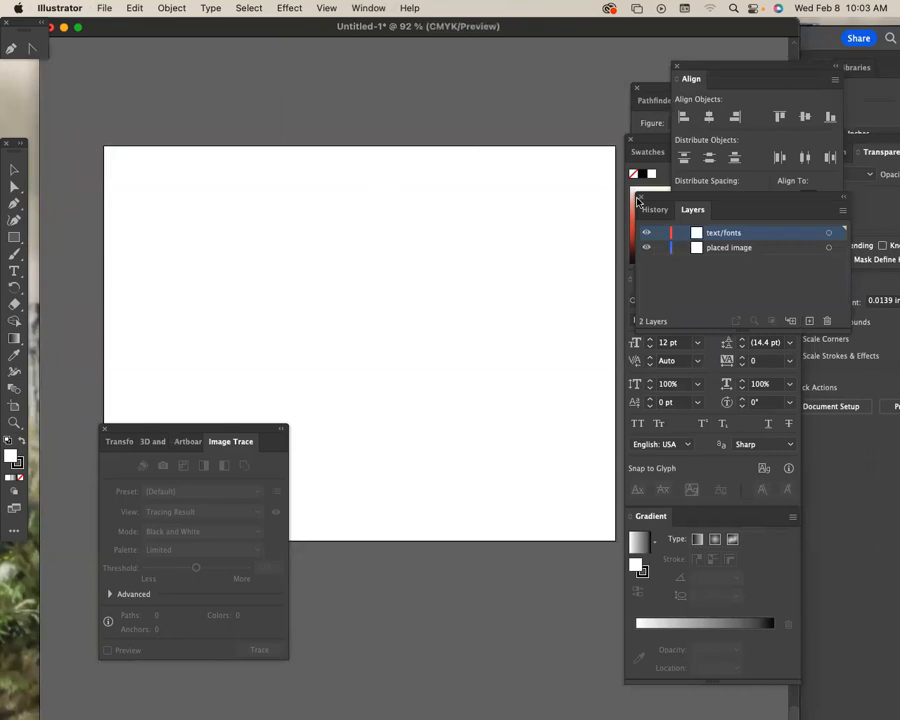
Place sun.jpeg from the Downloads folder as a linked image on the placed image layer
left_click(727, 286)
left_click(780, 248)
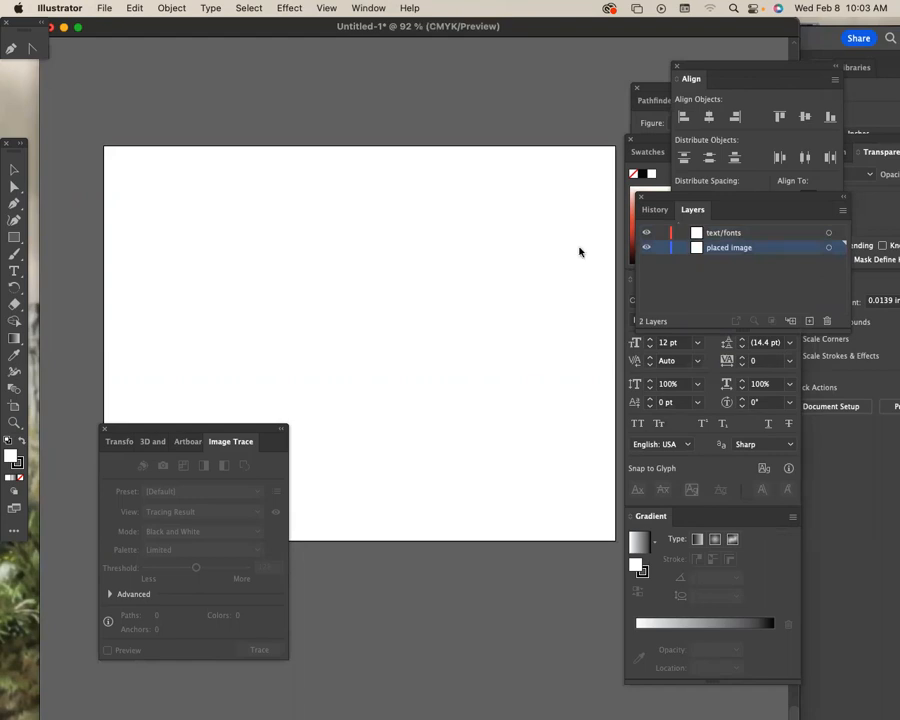
key("super+shift+p")
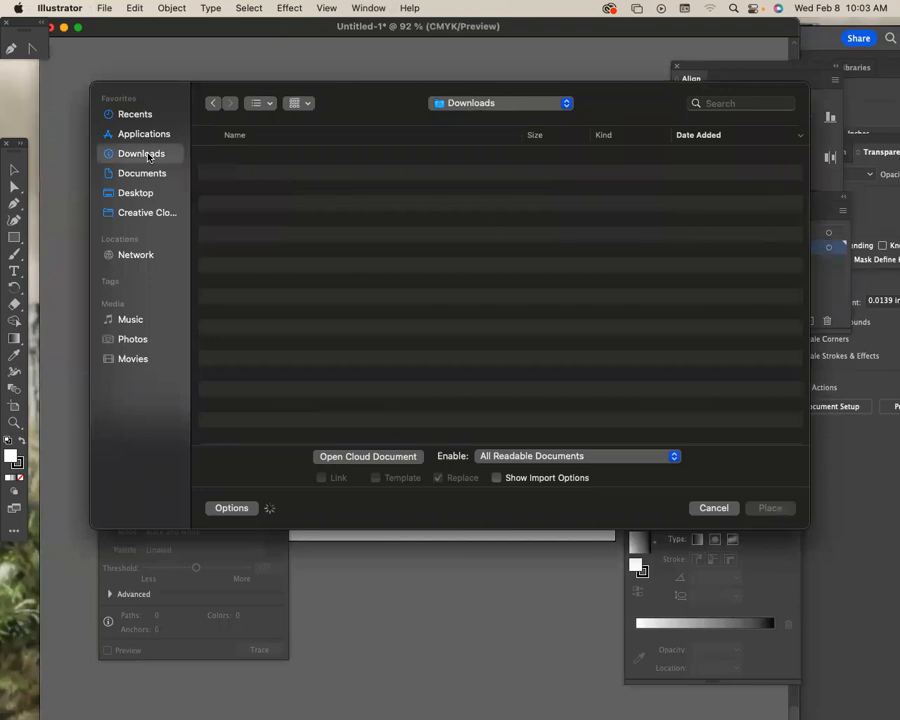
left_click(248, 160)
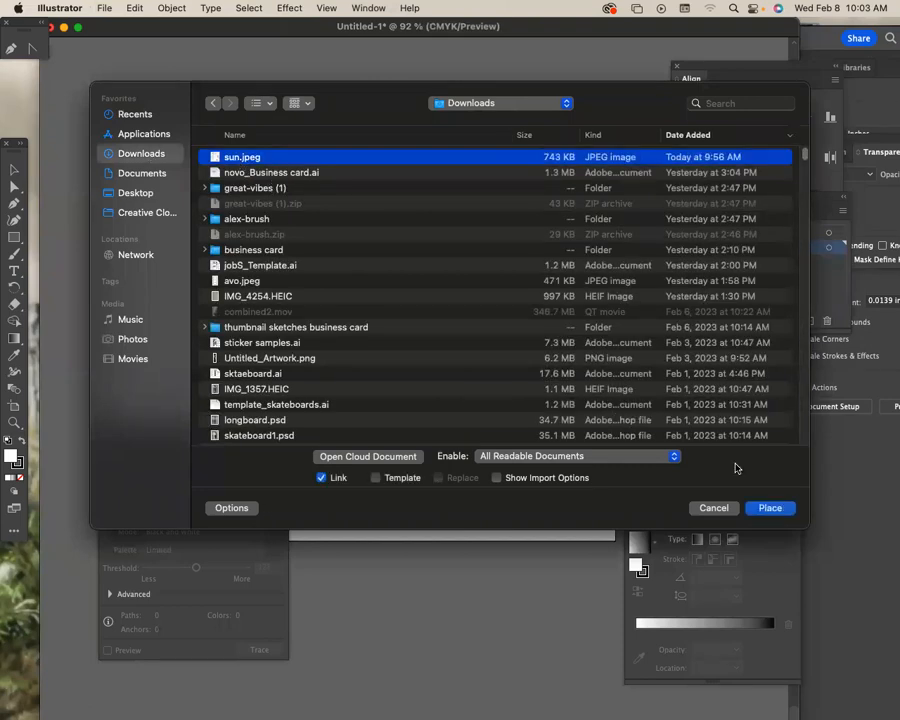
left_click(770, 508)
left_click_drag(71, 122, 598, 446)
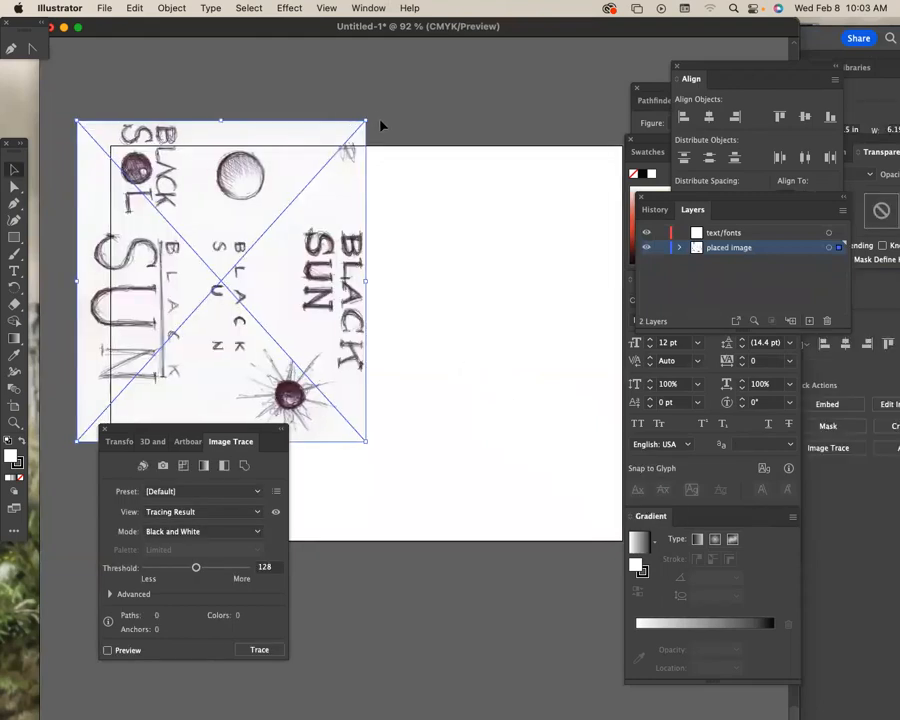
Rotate the placed sketch 90° counterclockwise within the artboard and lock the placed image layer
key("r")
left_click_drag(380, 125, 108, 150)
key("v")
left_click_drag(220, 220, 285, 223)
left_click_drag(351, 222, 356, 161)
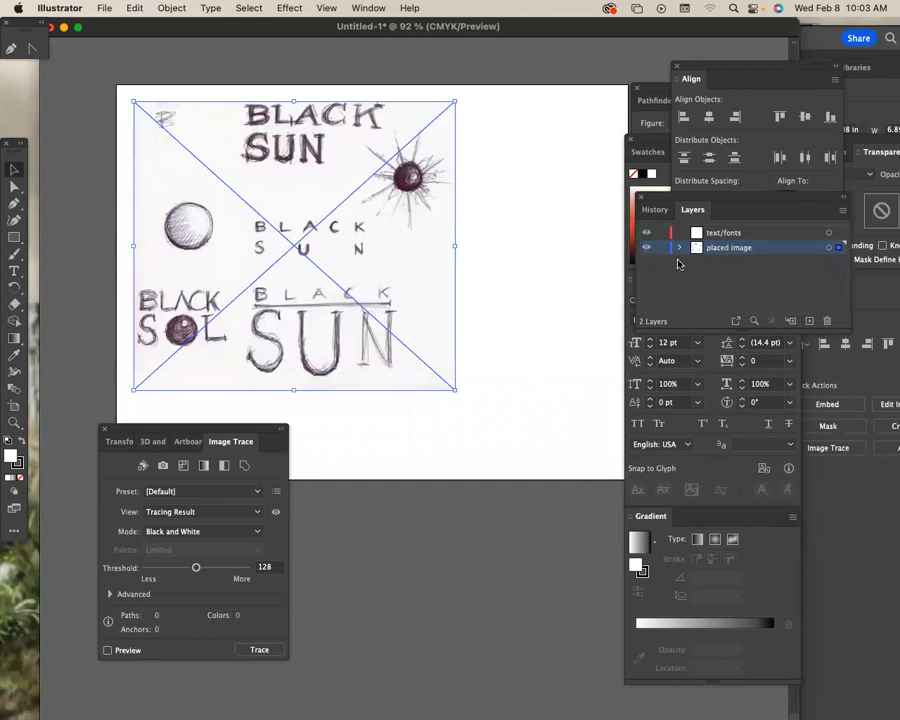
left_click(660, 247)
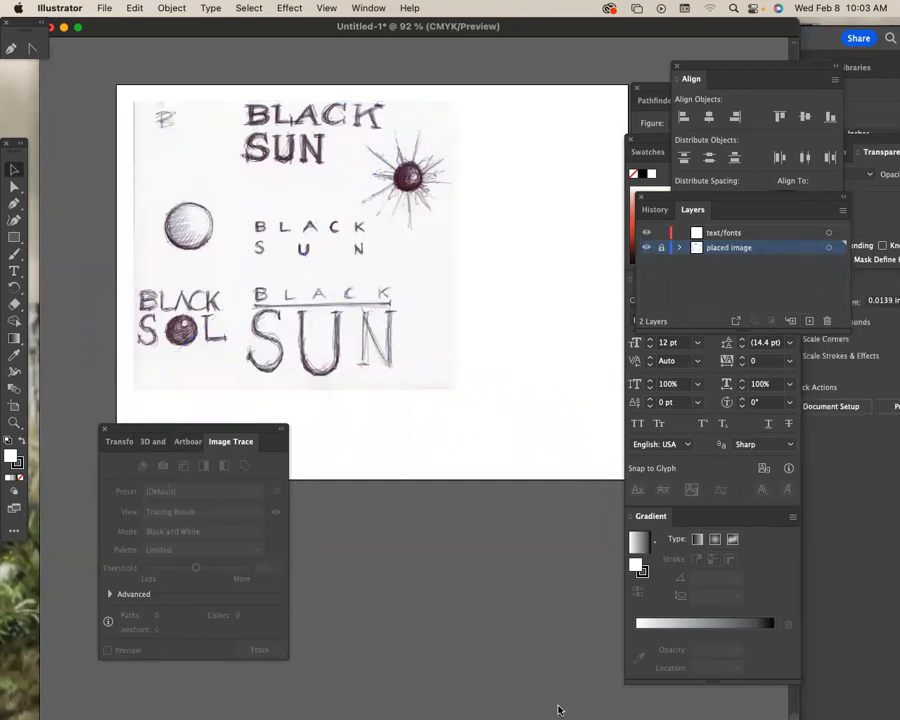
Switch to Photoshop, open sun.jpeg from the Downloads folder and float it in its own window
mouse_move(587, 710)
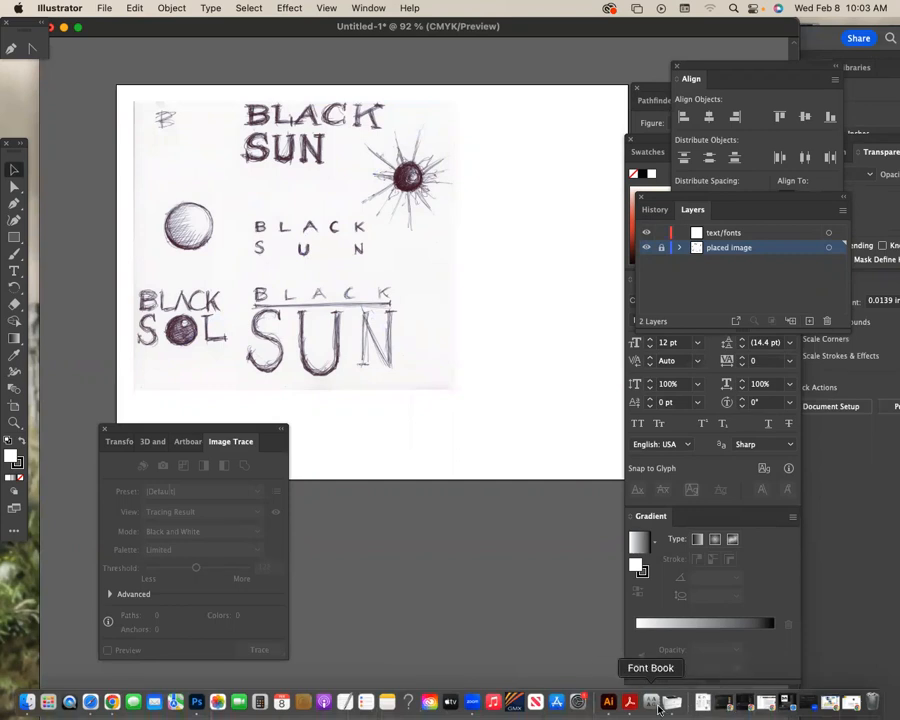
left_click(197, 702)
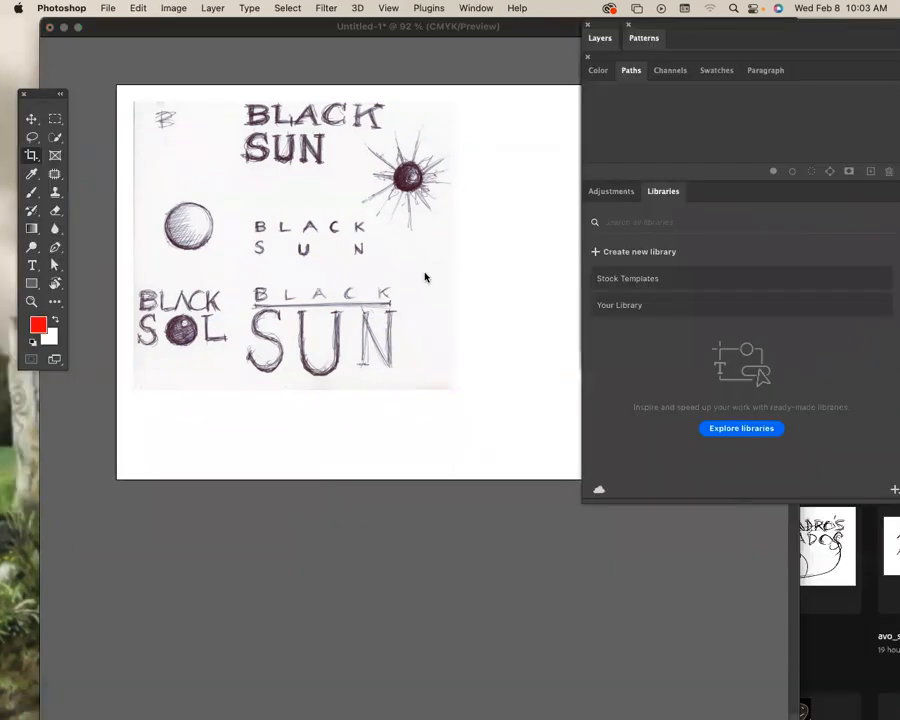
key("super+o")
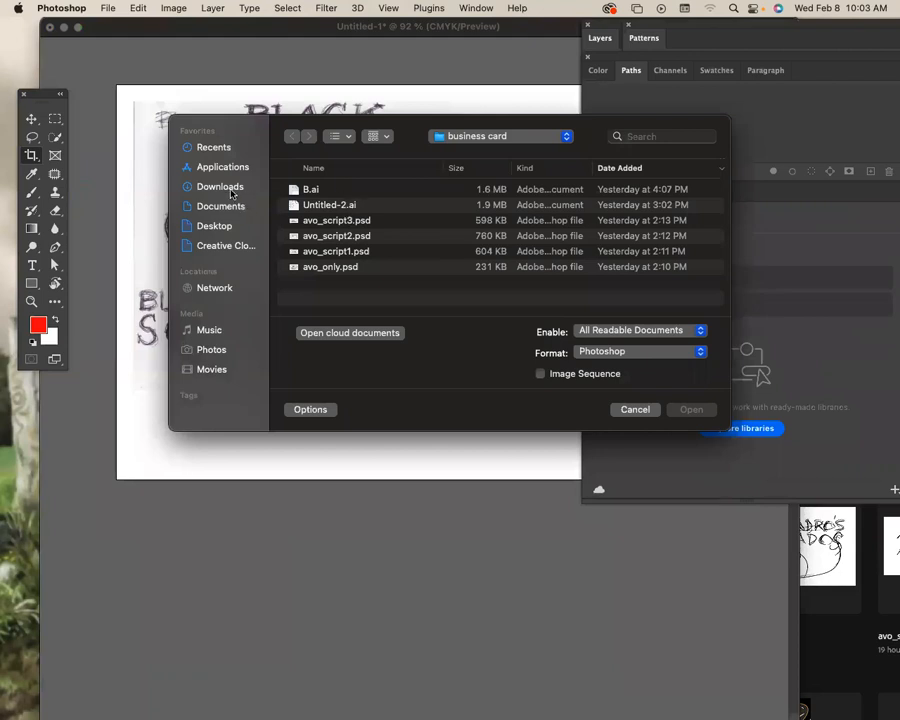
left_click(231, 189)
left_click(327, 190)
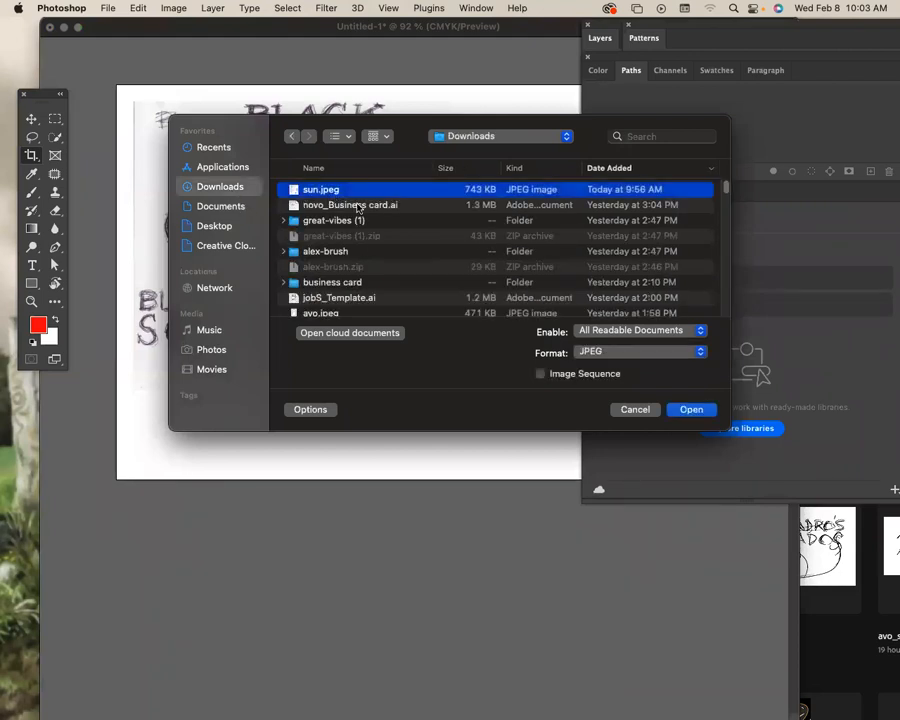
left_click(688, 409)
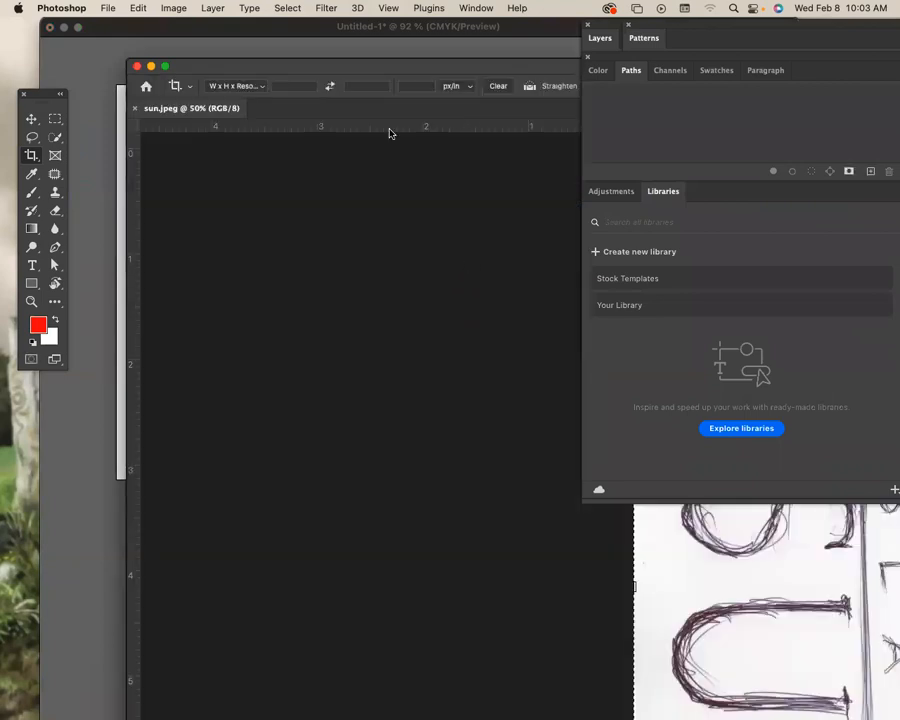
mouse_move(198, 105)
left_mouse_down()
mouse_move(206, 131)
mouse_move(288, 143)
mouse_move(204, 84)
left_mouse_up()
key("super+minus")
key("super+minus")
key("super+minus")
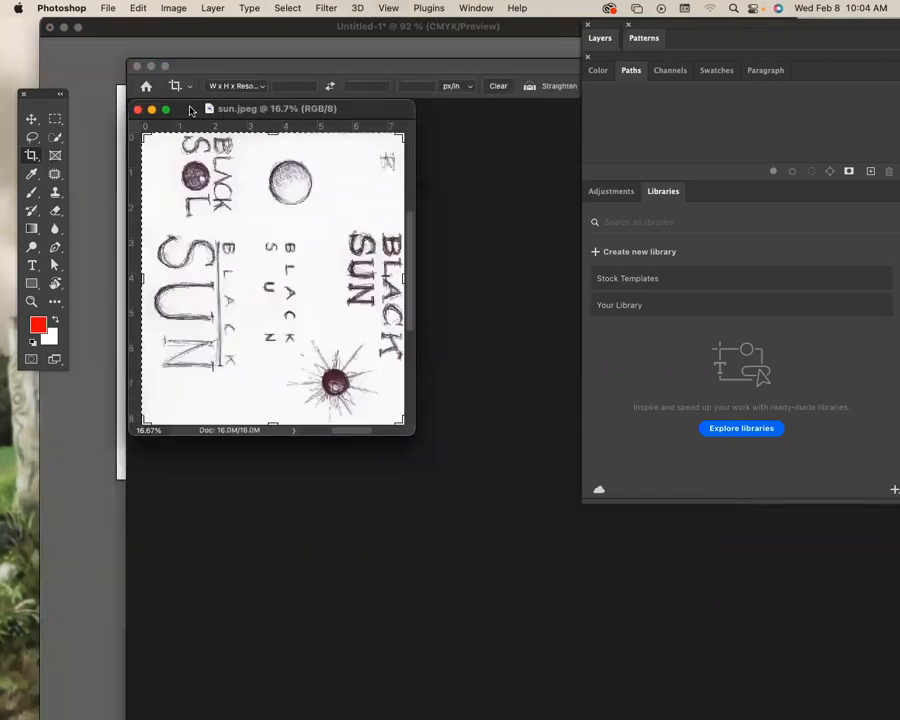
Rotate the sun.jpeg image 90° counterclockwise and enlarge its document window to fit the upright sketch
left_click(107, 8)
mouse_move(123, 78)
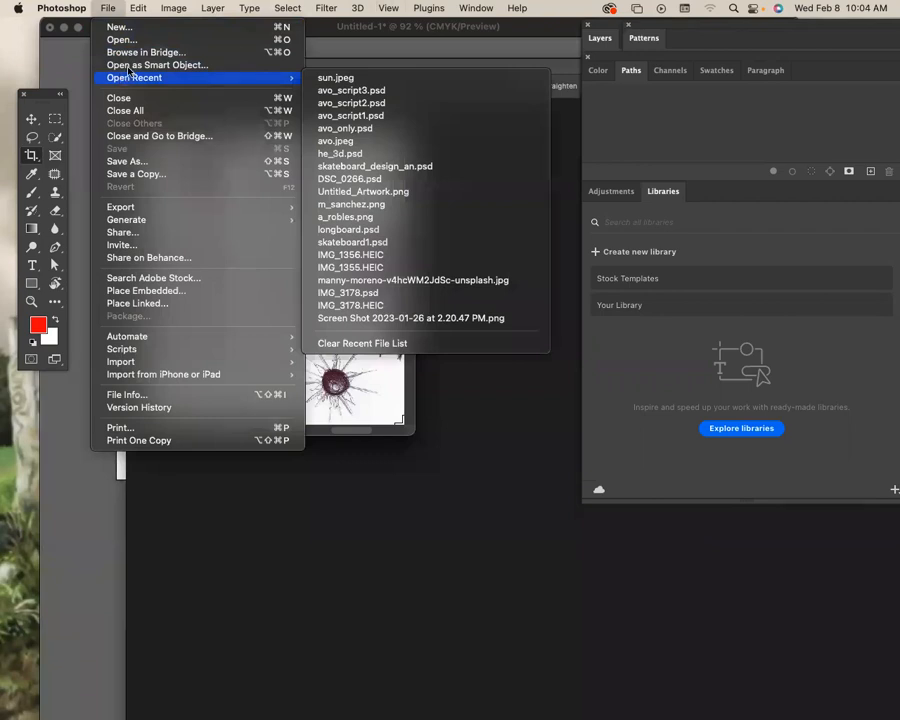
mouse_move(136, 8)
mouse_move(170, 8)
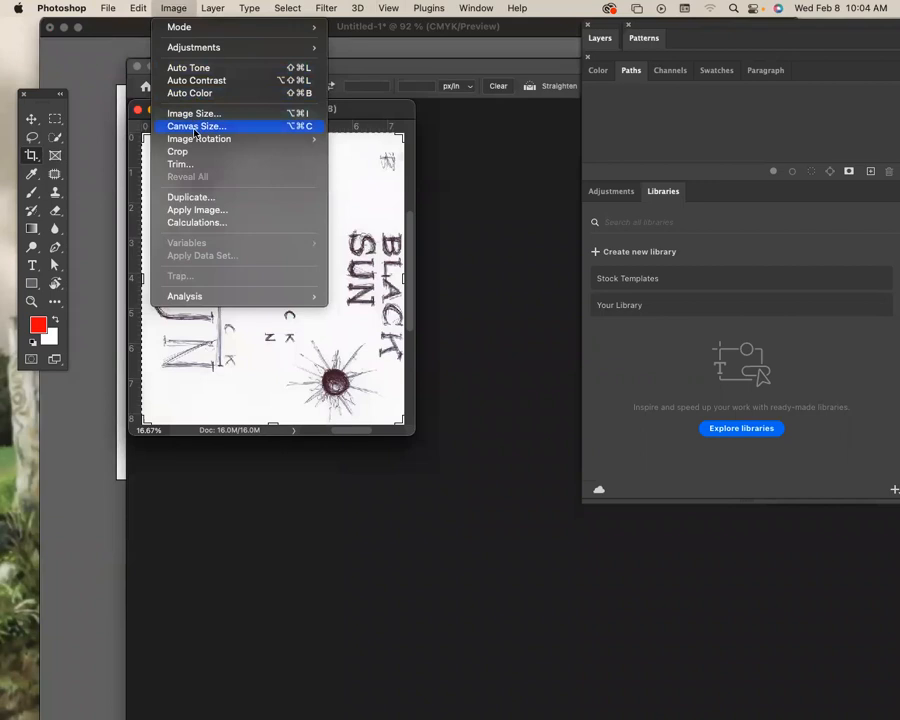
mouse_move(204, 140)
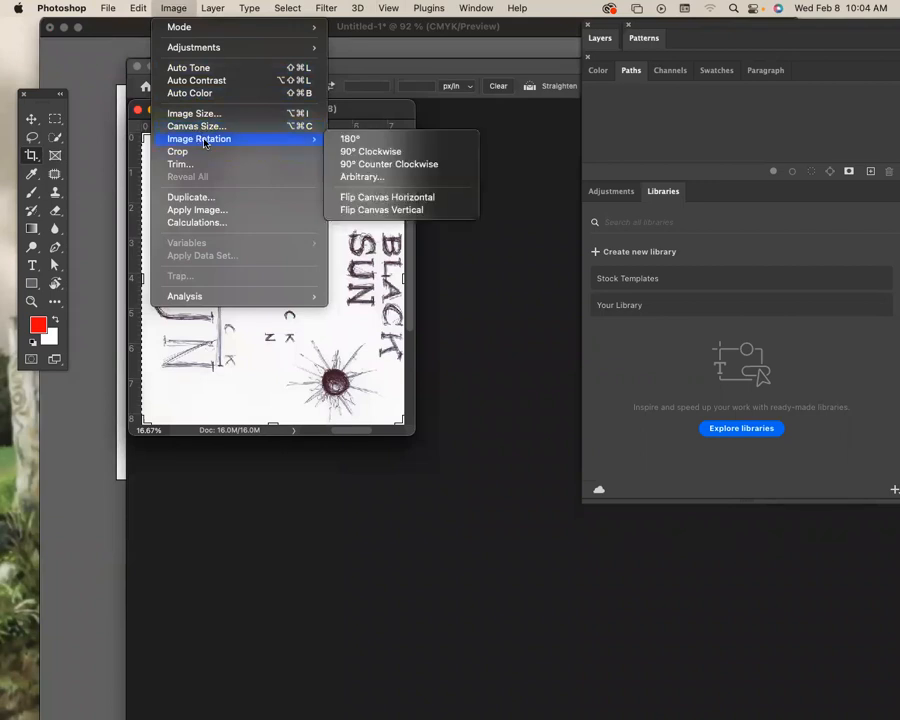
left_click(387, 155)
left_click_drag(443, 404, 567, 533)
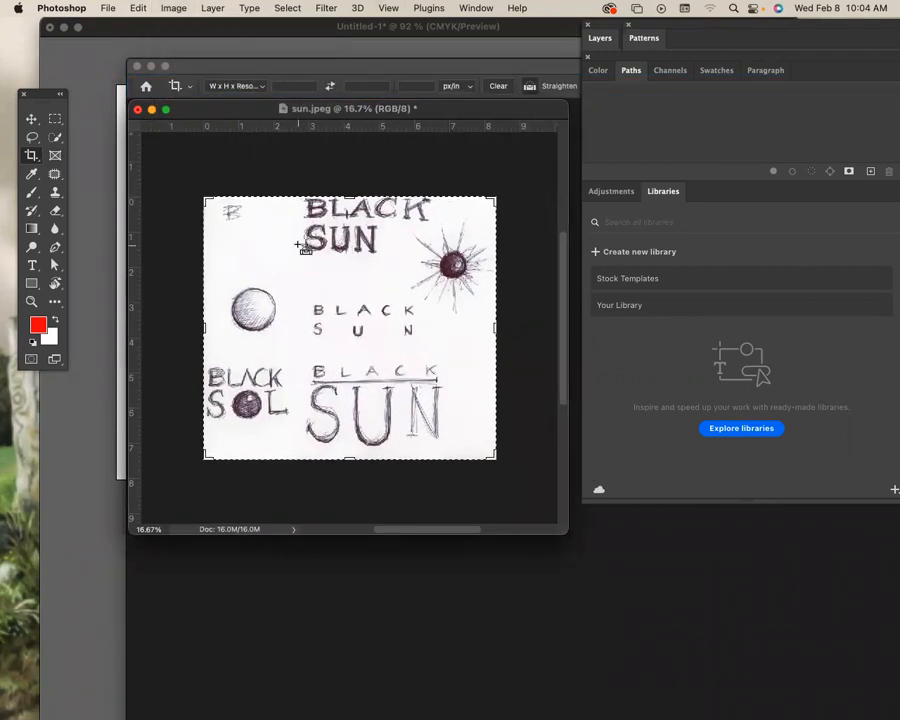
Convert the locked background of the sketch into a regular layer and duplicate that layer
key("super+plus")
key("super+plus")
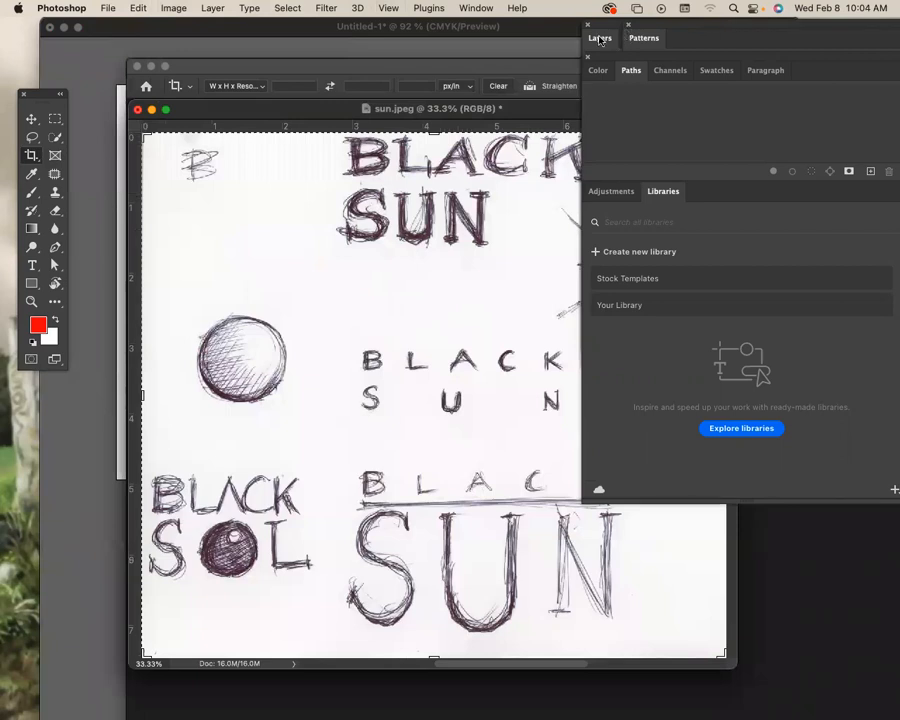
left_click(600, 40)
double_click(669, 130)
left_click(679, 104)
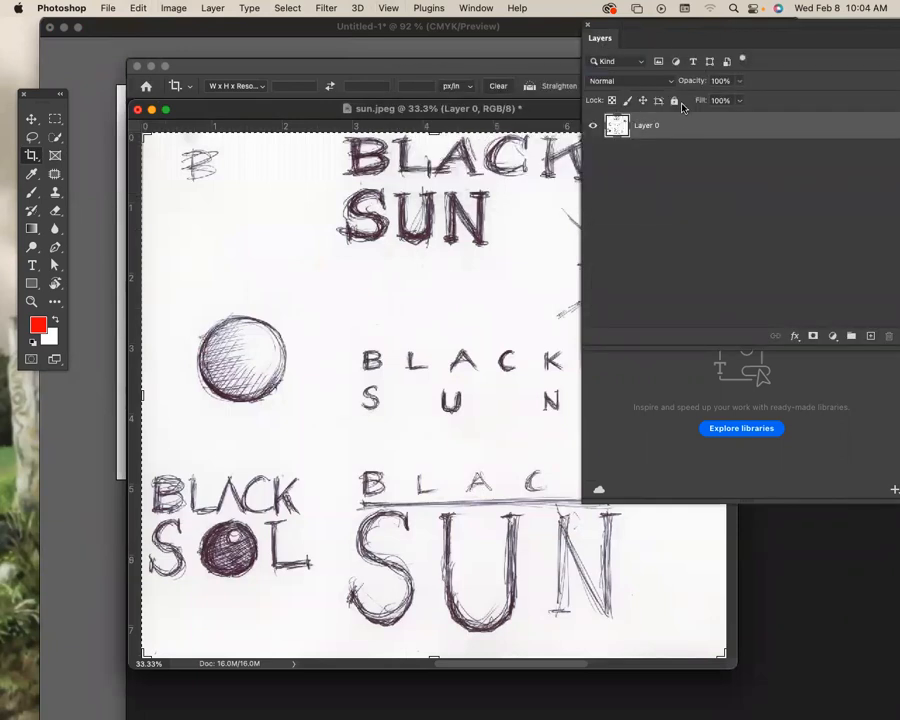
key("super+j")
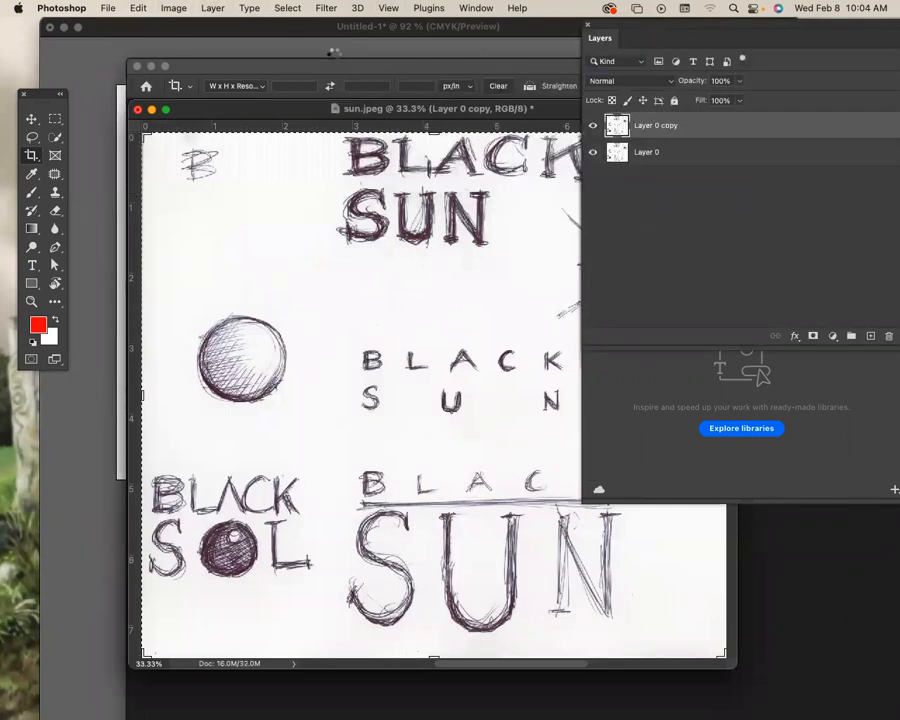
Convert the image mode to Grayscale, discarding the color information and keeping the two layers unmerged
left_click(213, 8)
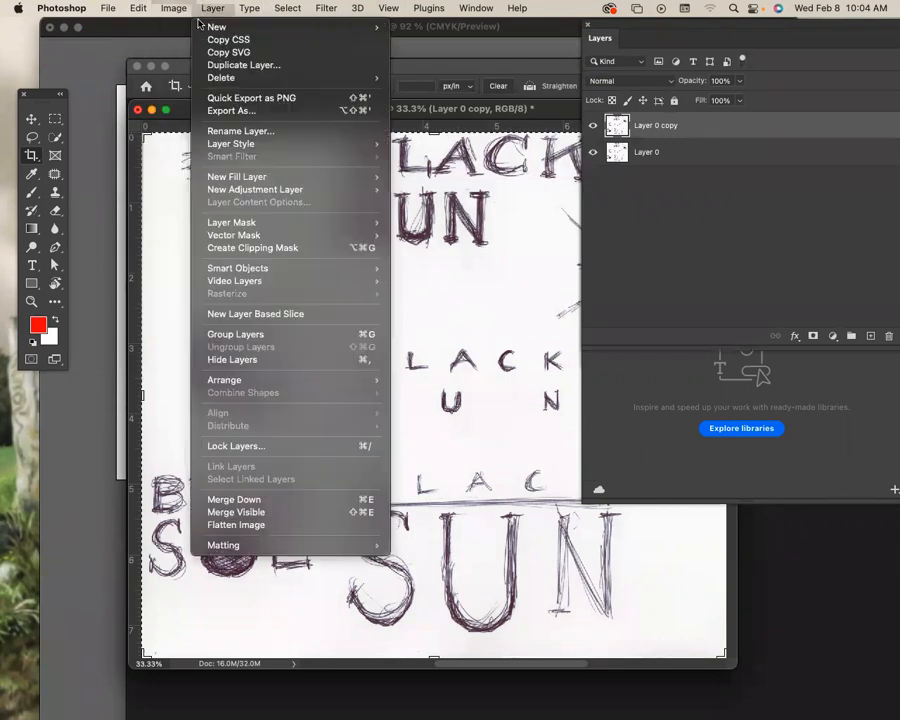
mouse_move(207, 35)
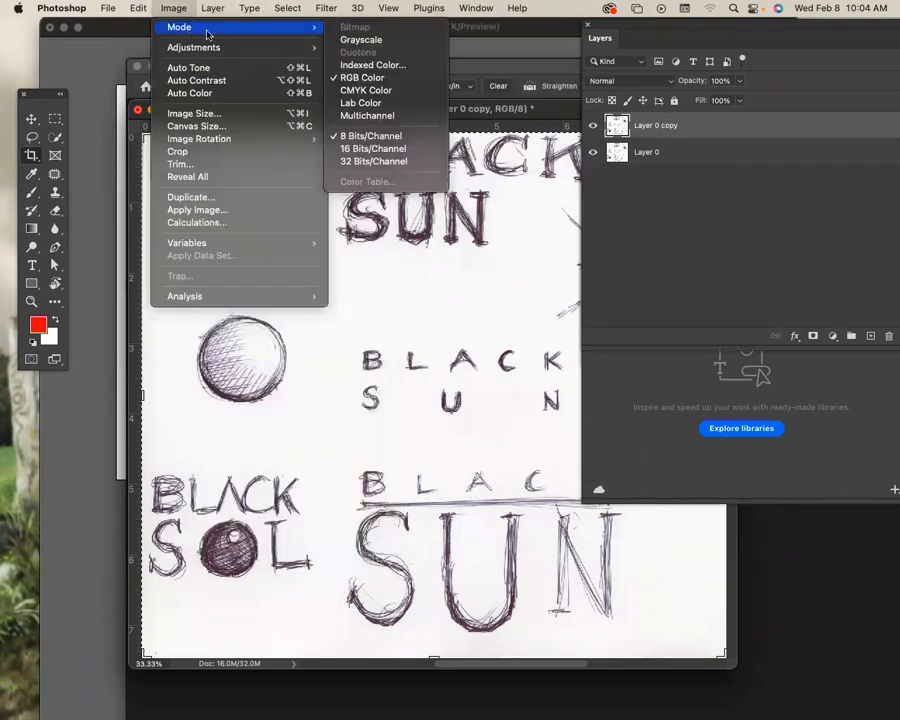
left_click(361, 39)
left_click(457, 303)
left_click(460, 294)
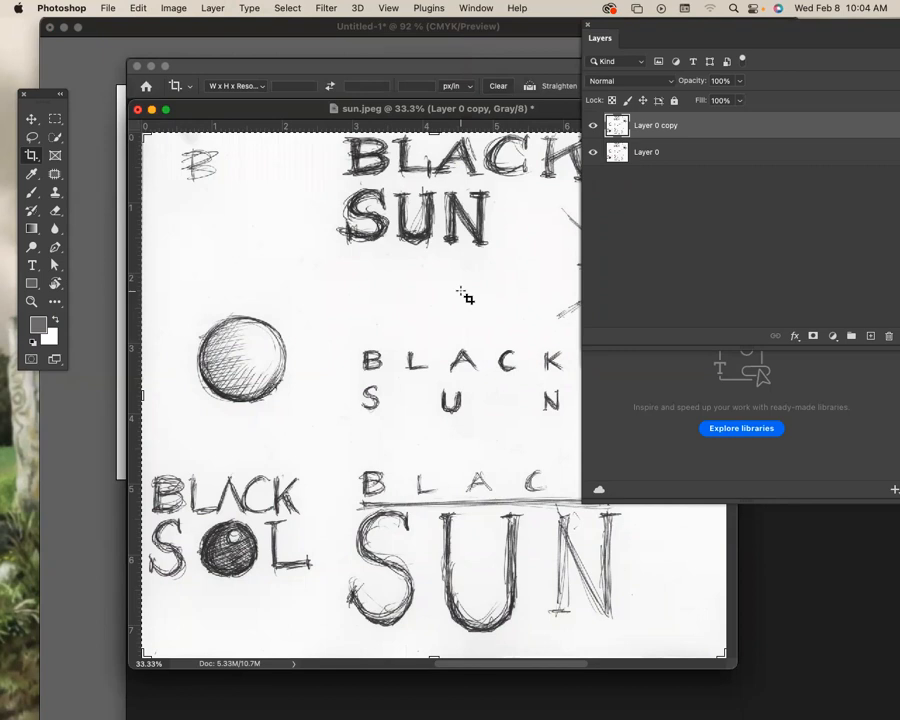
Darken the lines and whiten the paper on the copied layer with Levels, setting the black input to 132 and the white input to 223
key("super")
key("super+plus")
key("super+plus")
key("super+plus")
key("space")
left_click_drag(481, 249, 288, 236)
left_click_drag(488, 227, 219, 256)
left_click_drag(534, 138, 474, 354)
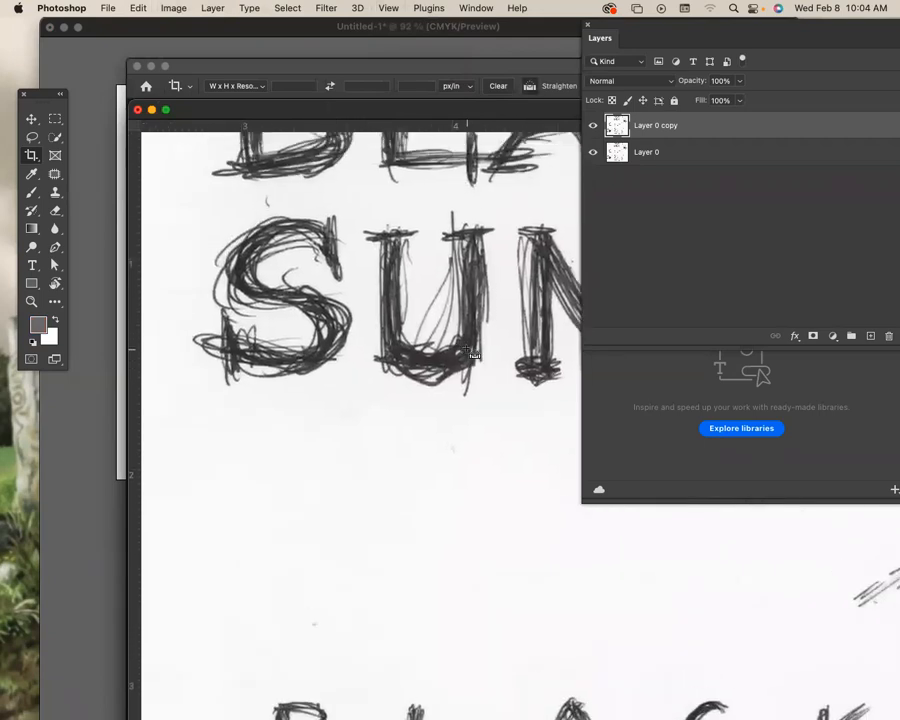
left_click(174, 8)
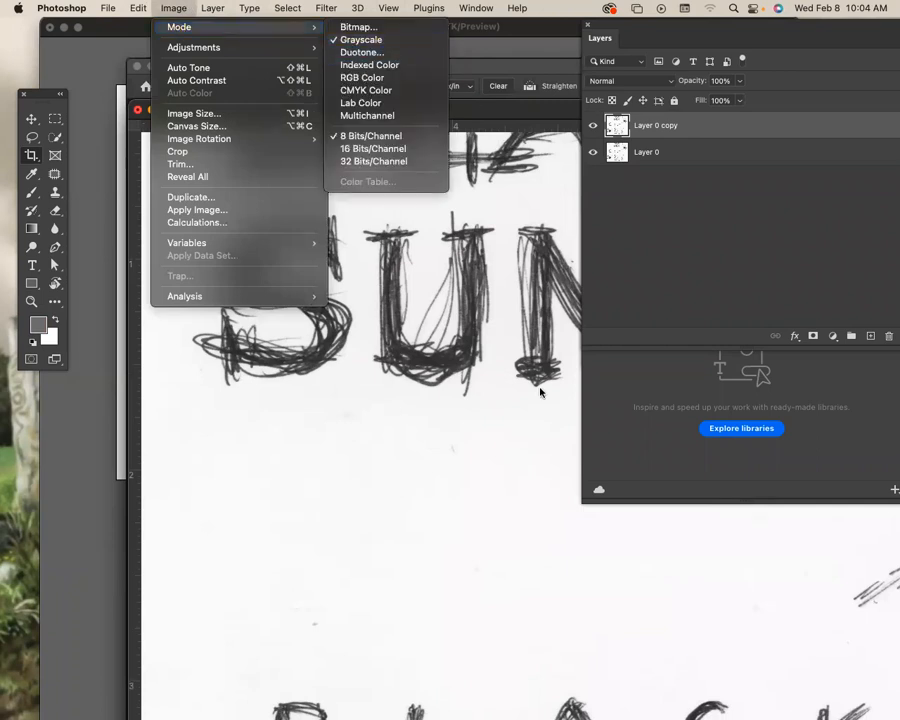
left_click(473, 395)
key("super+l")
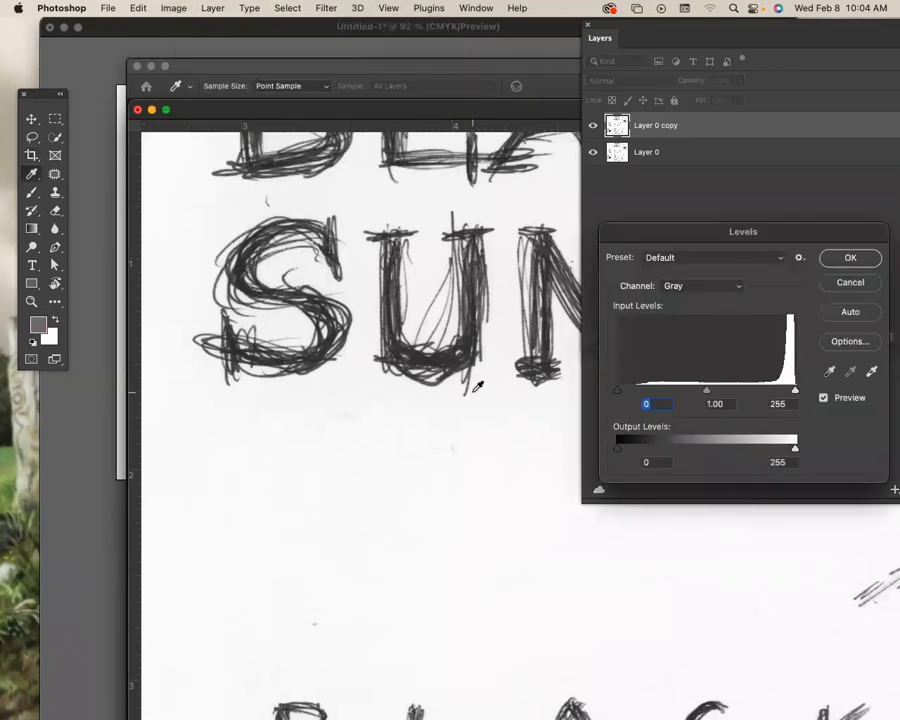
mouse_move(618, 391)
left_mouse_down()
mouse_move(698, 396)
mouse_move(628, 401)
mouse_move(712, 404)
left_mouse_up()
left_click_drag(796, 392, 773, 390)
left_click(845, 259)
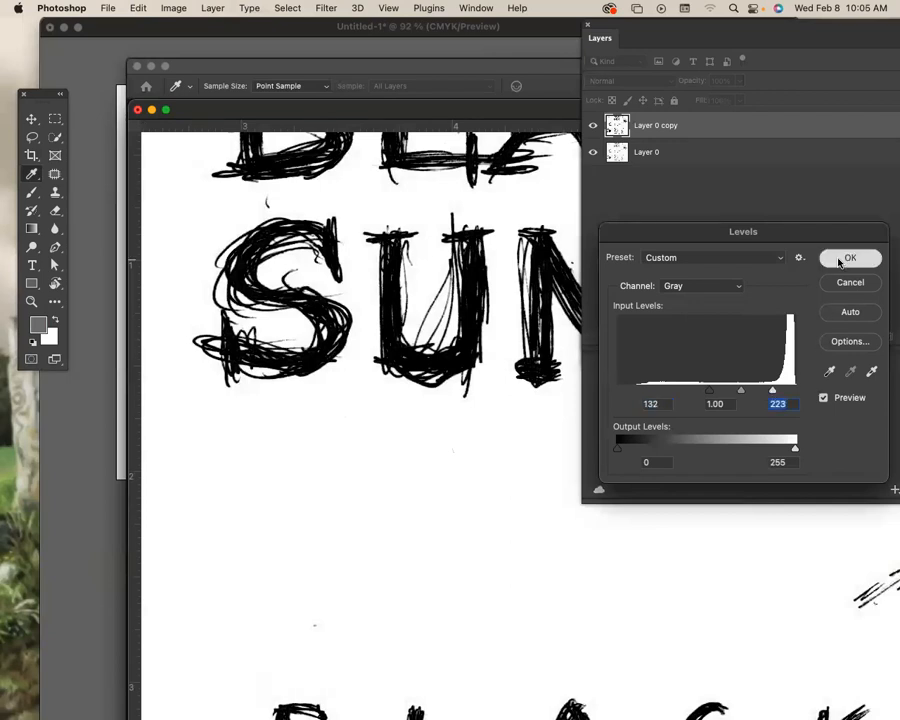
key("c")
left_click_drag(432, 482, 309, 325)
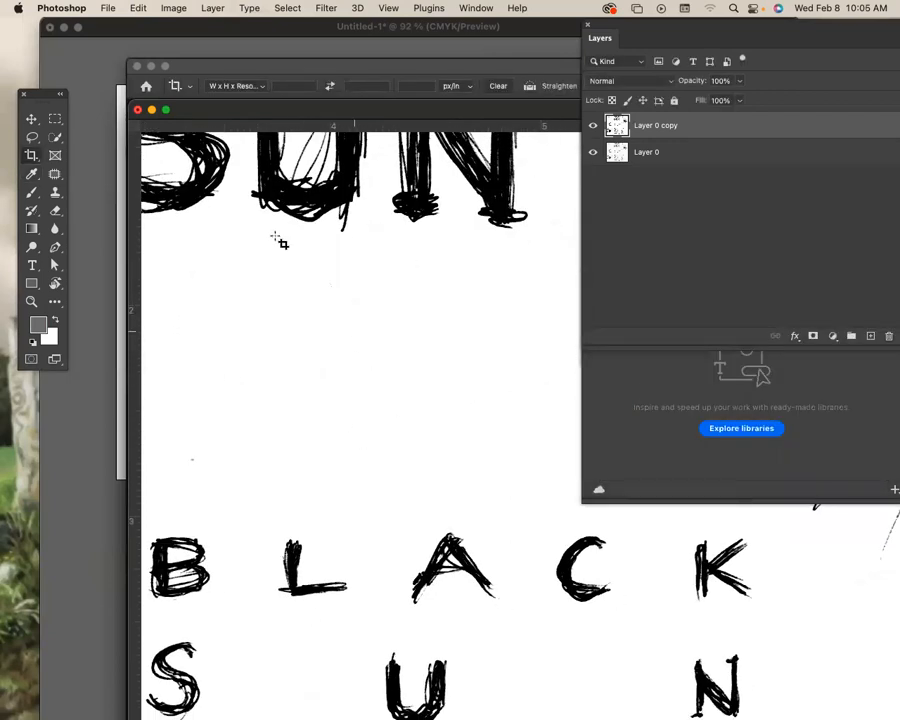
Start saving a Photoshop-format version on the computer and name it grayscale_sun_scan.psd
left_click(108, 7)
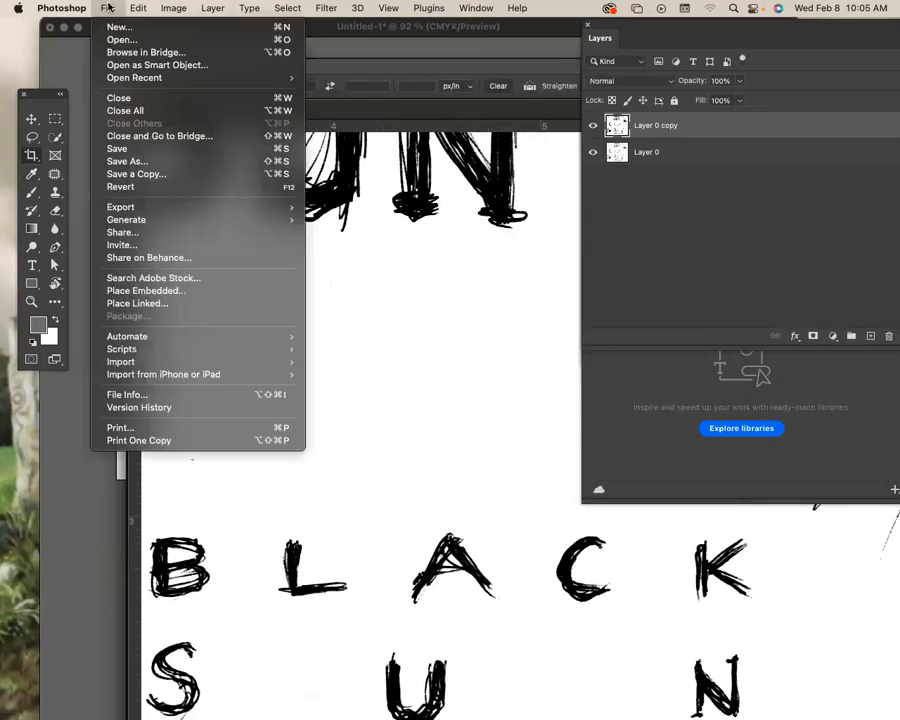
left_click(127, 161)
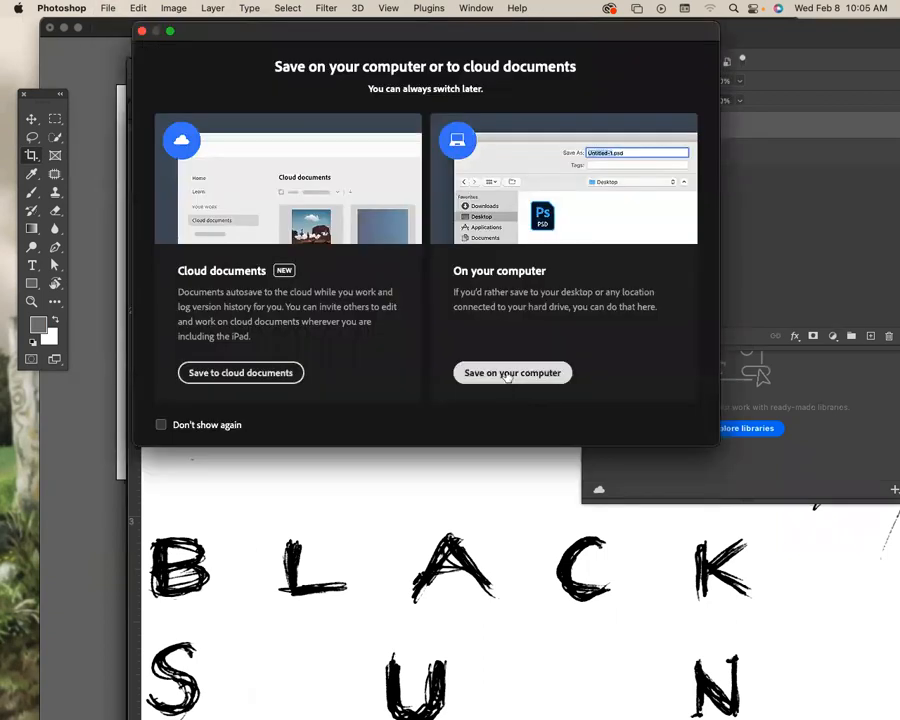
left_click(508, 372)
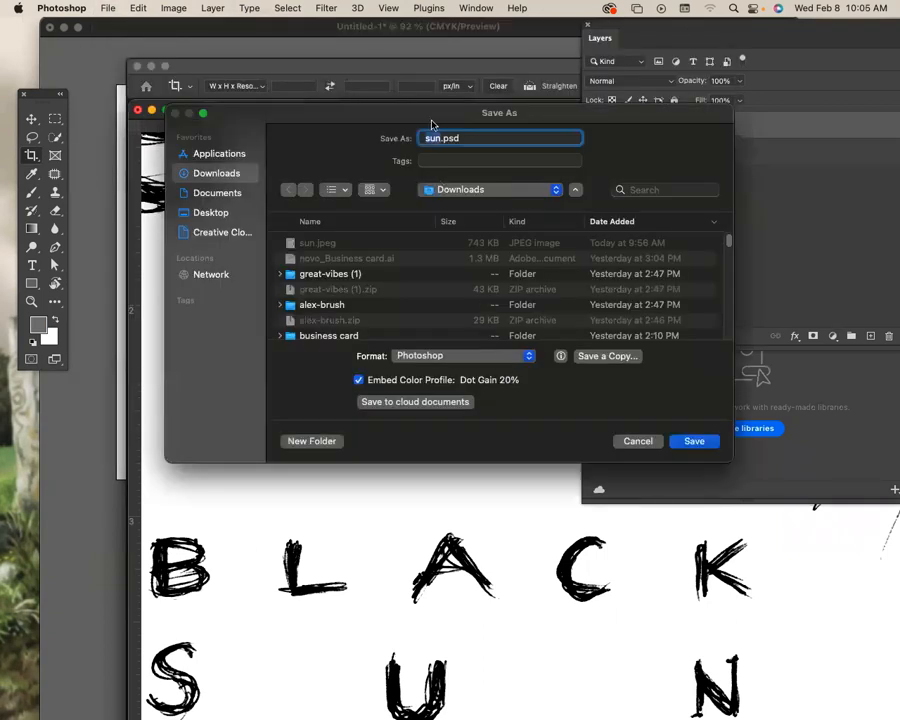
type("gra")
type("yscale_su")
type("n")
type(")scan")
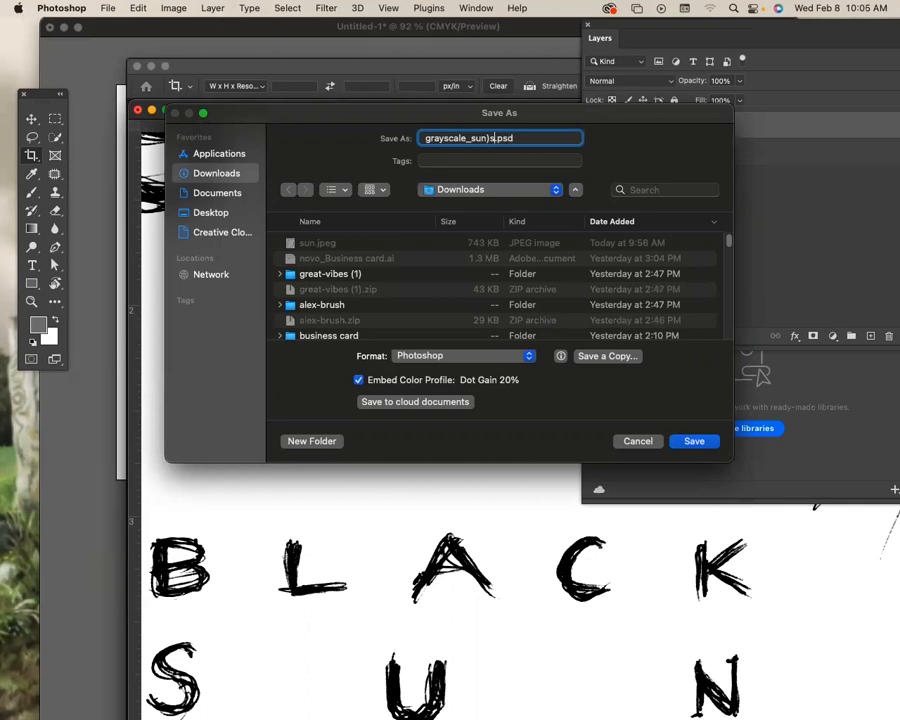
key("BackSpace")
key("BackSpace")
key("BackSpace")
key("BackSpace")
key("BackSpace")
type("_")
type("csca")
key("BackSpace")
key("BackSpace")
type("an")
Save the file in the business card folder with Maximize Compatibility enabled
left_click(432, 189)
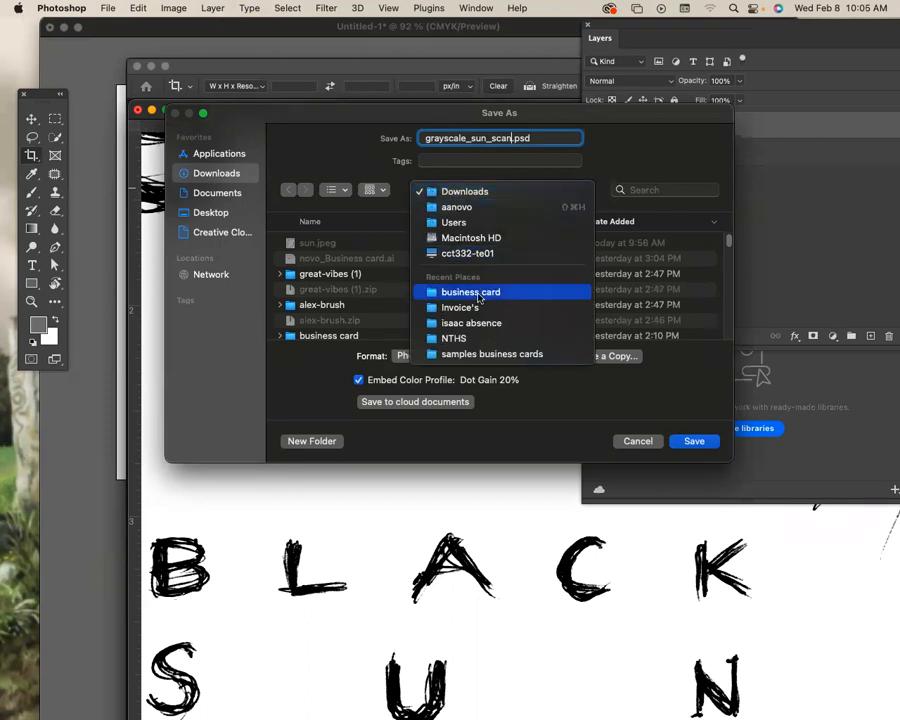
left_click(478, 293)
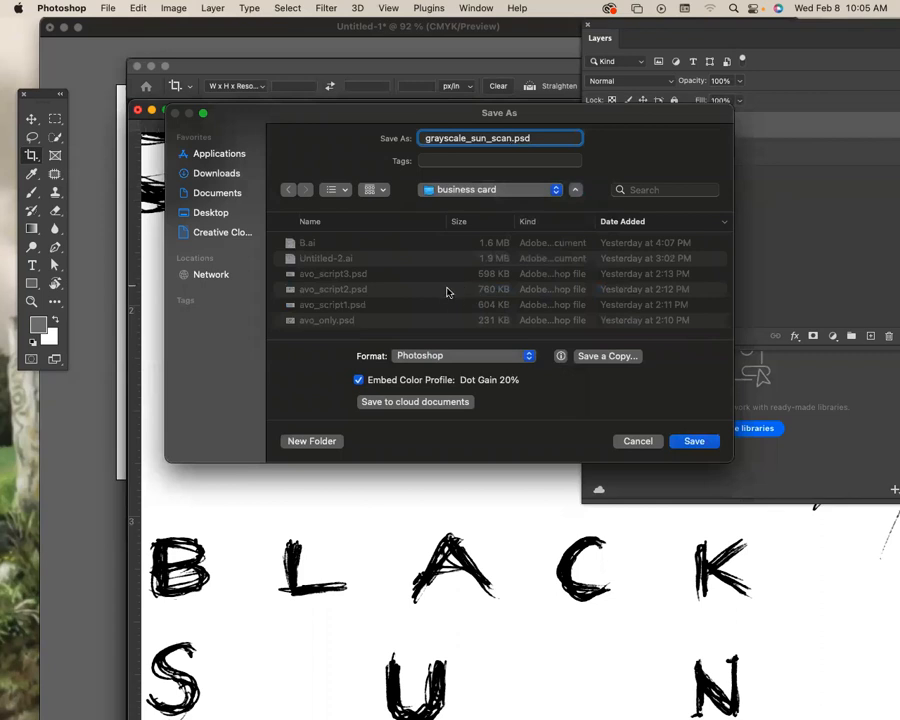
left_click(688, 442)
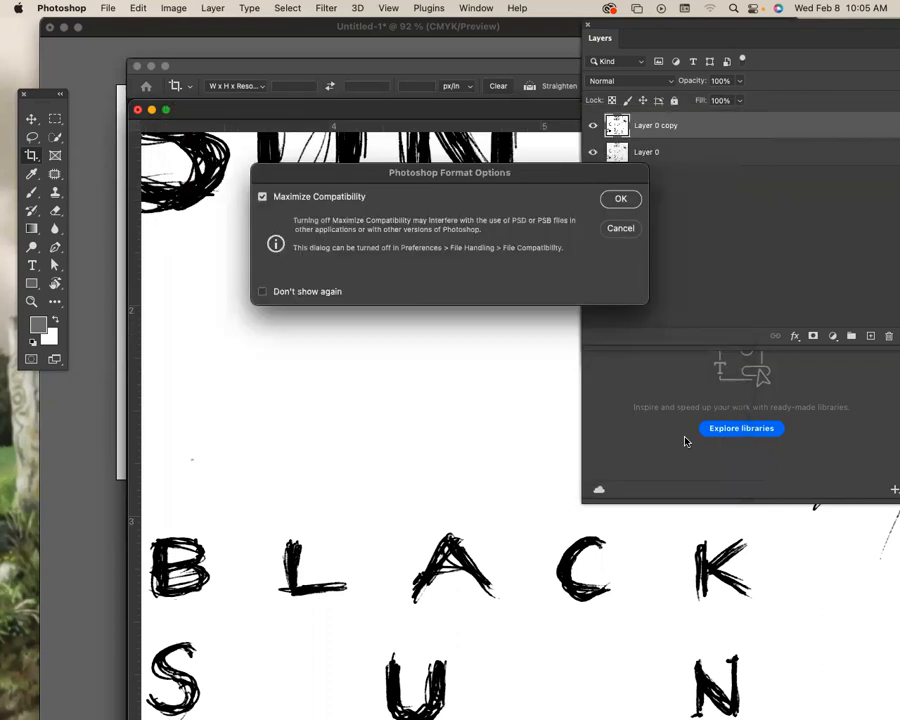
left_click(620, 198)
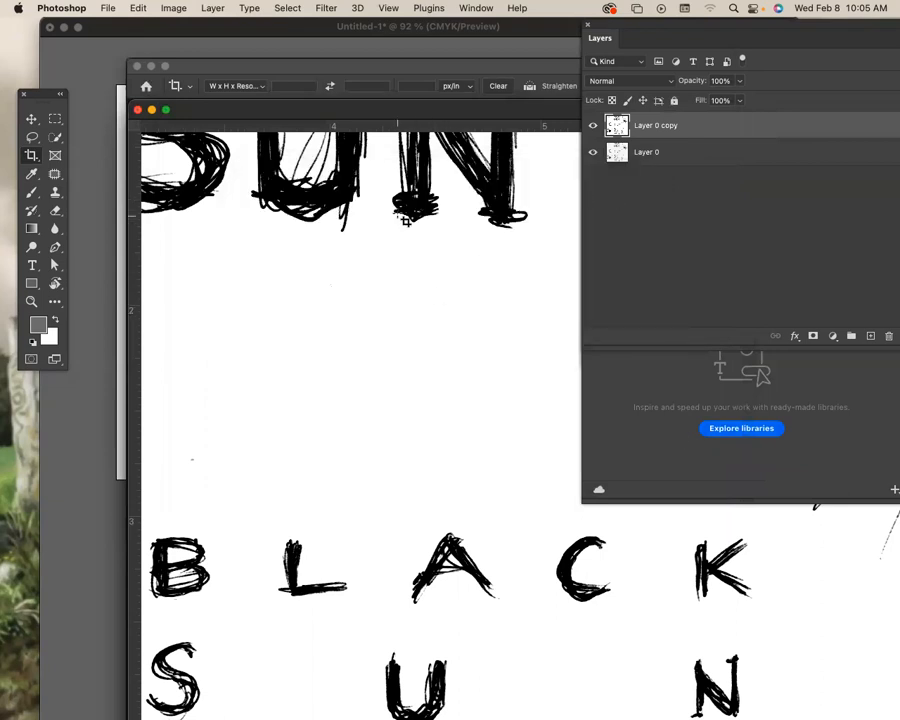
Move the Layers, Patterns, History, Paths and Libraries panels aside to uncover the sketched lettering
key("v")
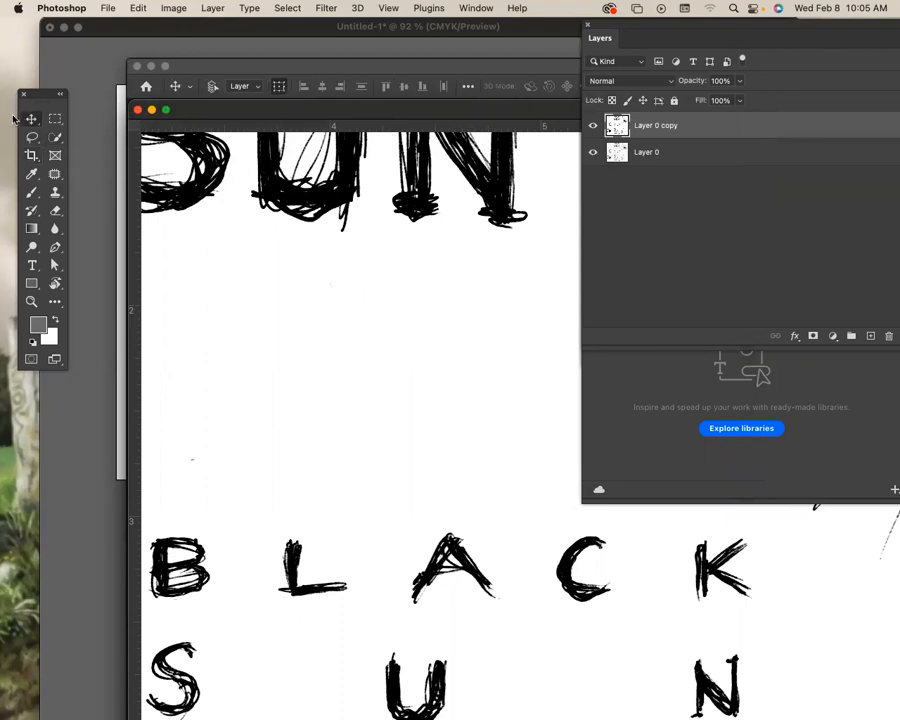
left_click_drag(331, 327, 422, 203)
left_click_drag(368, 291, 367, 200)
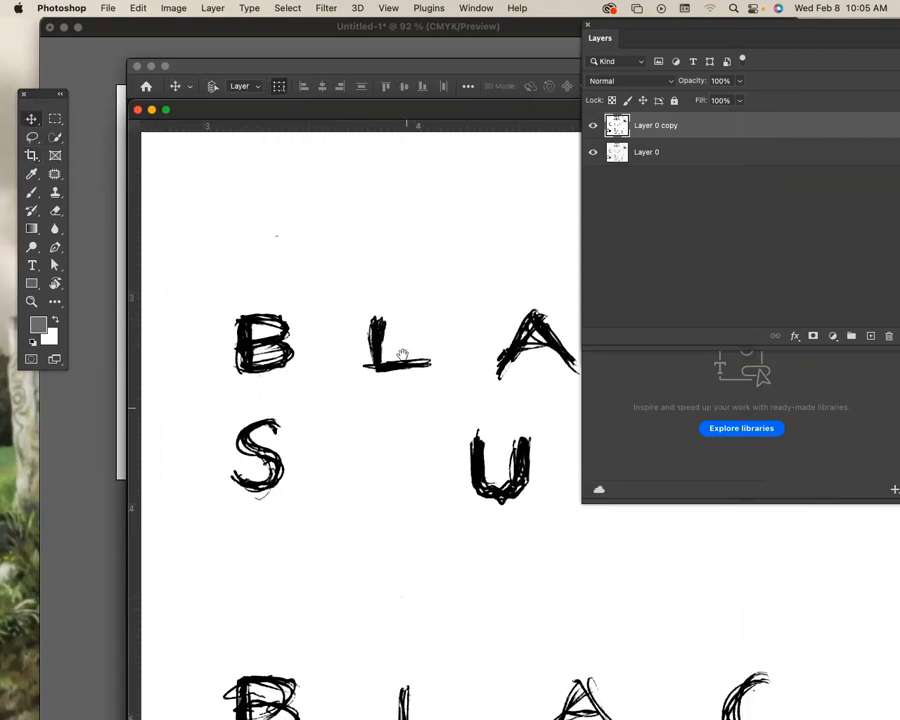
left_click_drag(402, 358, 402, 273)
left_click_drag(402, 384, 382, 237)
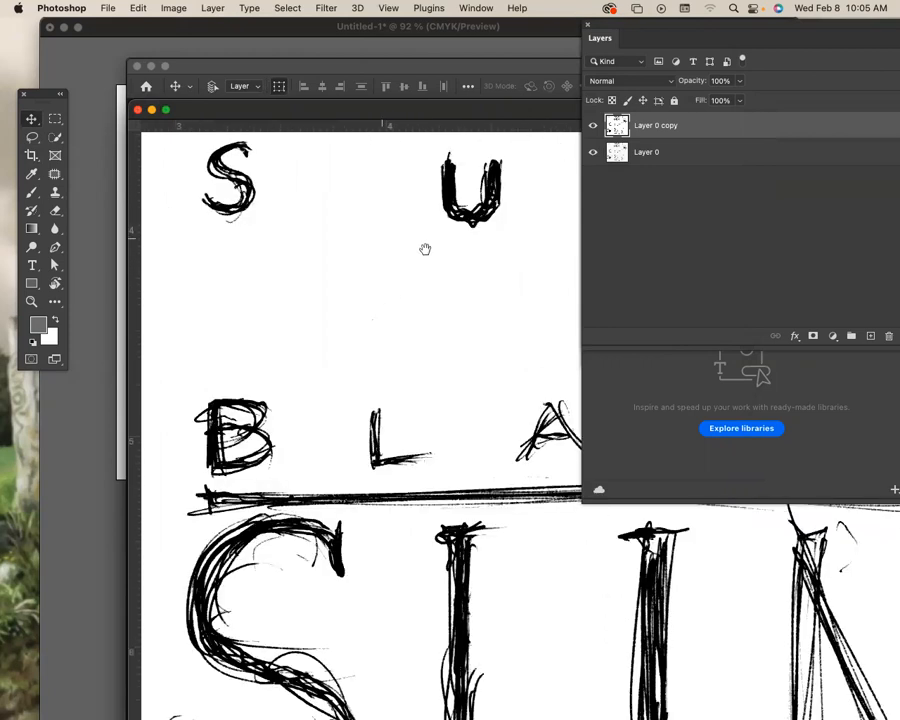
left_click_drag(643, 36, 863, 155)
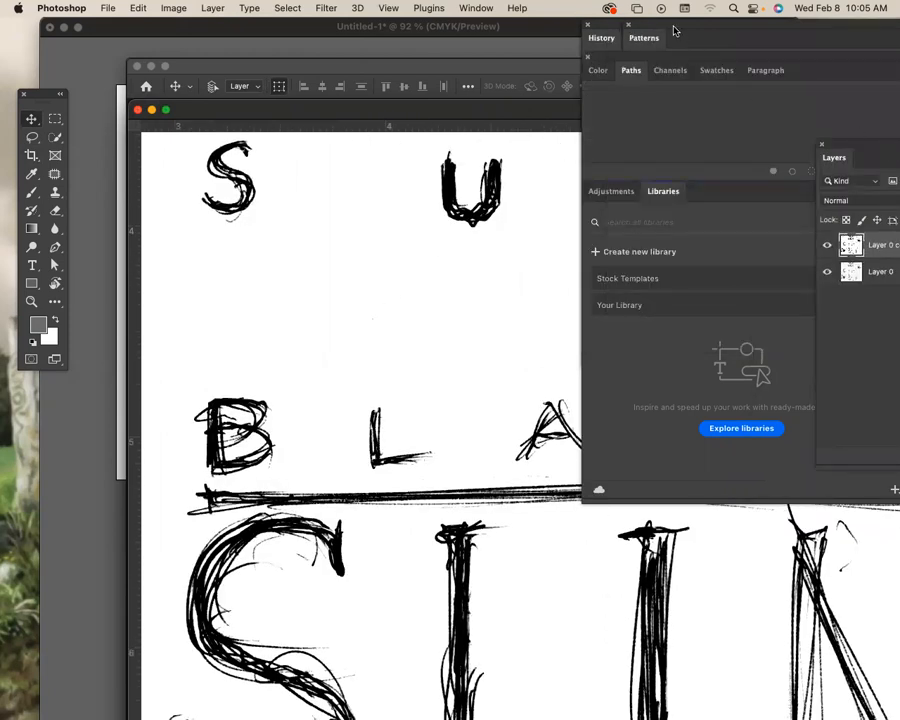
left_click_drag(650, 37, 777, 45)
left_click_drag(665, 25, 874, 120)
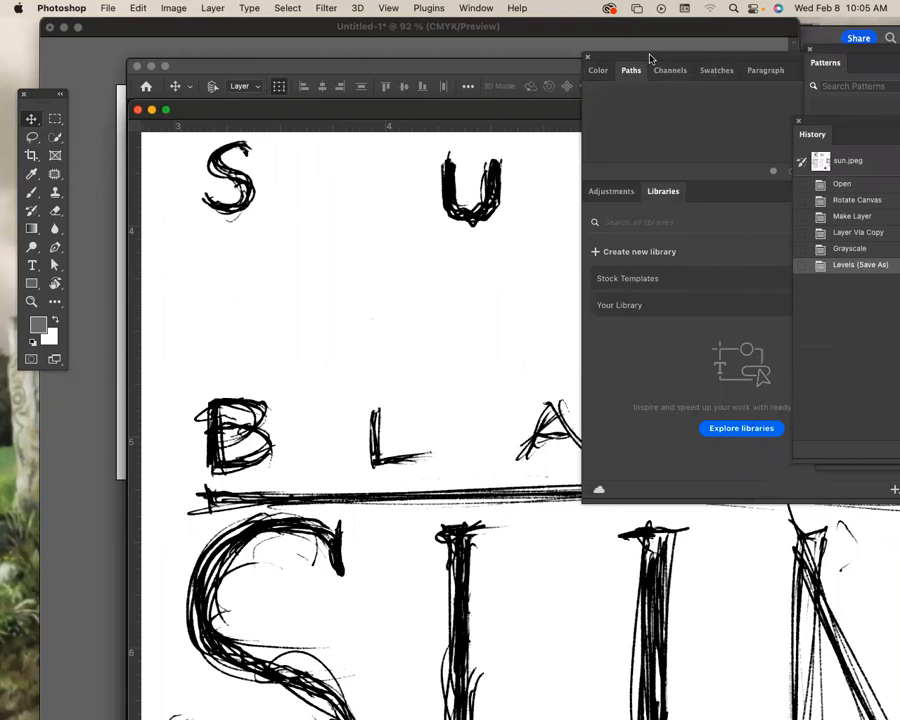
left_click_drag(646, 58, 874, 94)
scroll(646, 401, "down", 5)
scroll(646, 401, "right", 5)
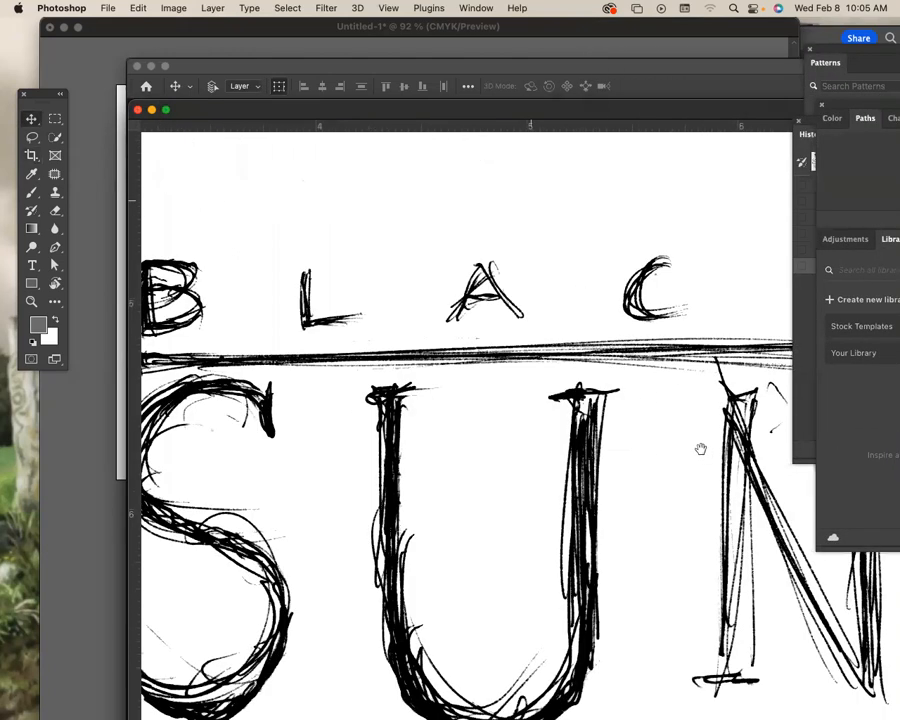
Look over the cleaned-up BLACK SUN lettering, move the scan's window aside and switch to the Illustrator document
left_click_drag(501, 379, 538, 396)
left_click_drag(454, 395, 648, 413)
left_click_drag(484, 440, 594, 408)
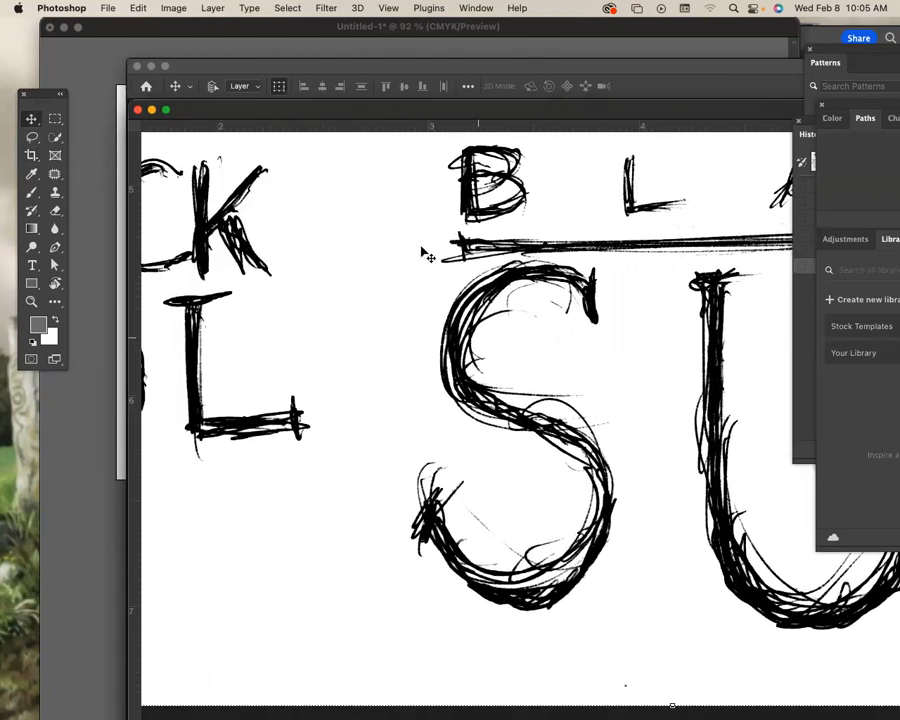
left_click_drag(316, 112, 253, 220)
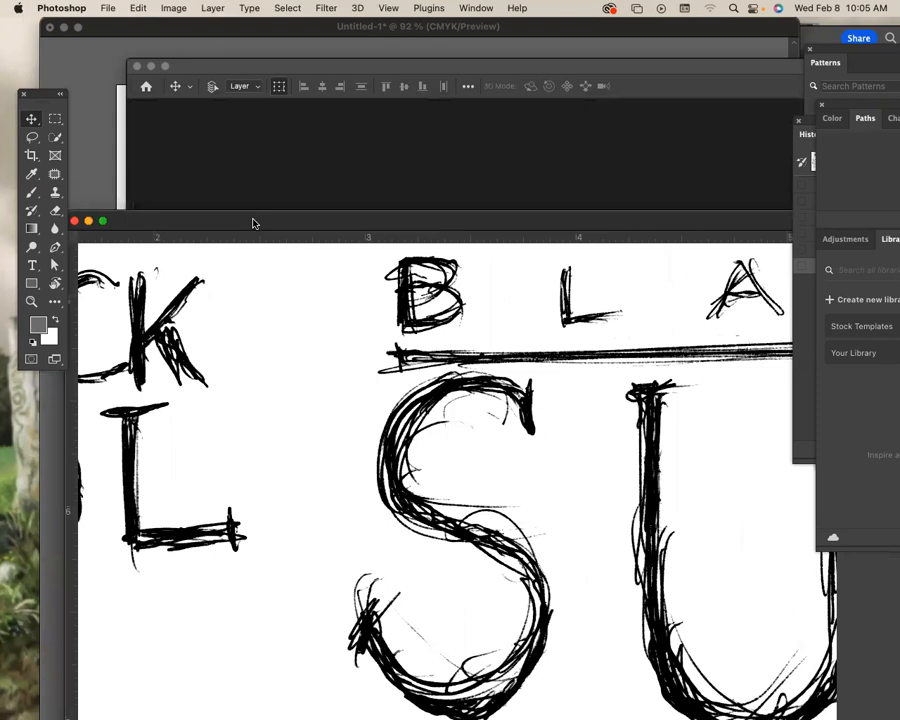
left_click(92, 127)
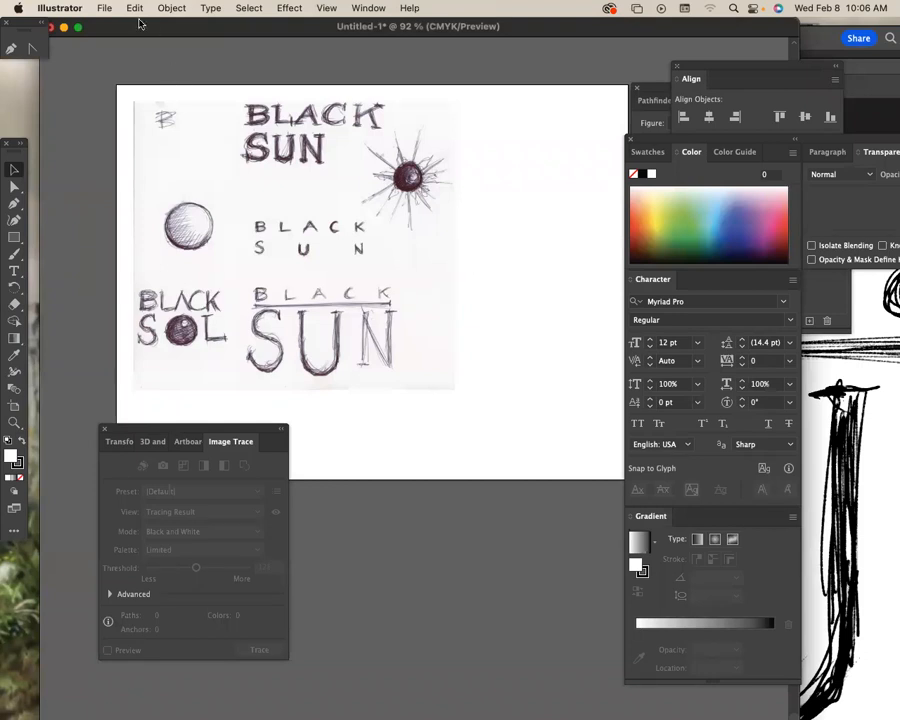
Rearrange the Illustrator and Photoshop windows and move the Color, Character and Transparency panels down to uncover Illustrator's Layers panel
left_click_drag(139, 18, 144, 47)
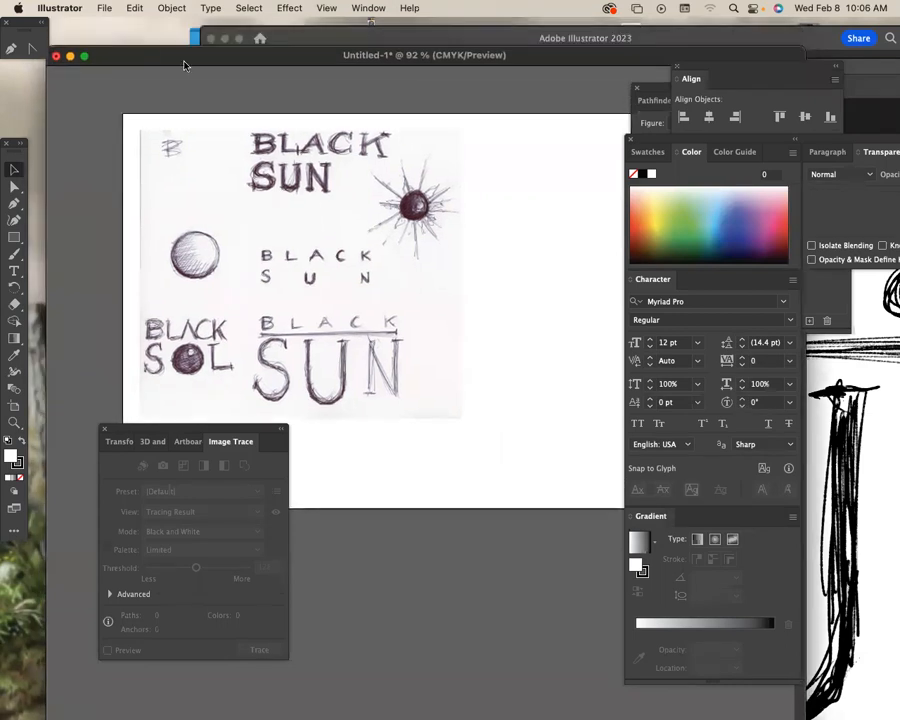
left_click_drag(868, 140, 834, 416)
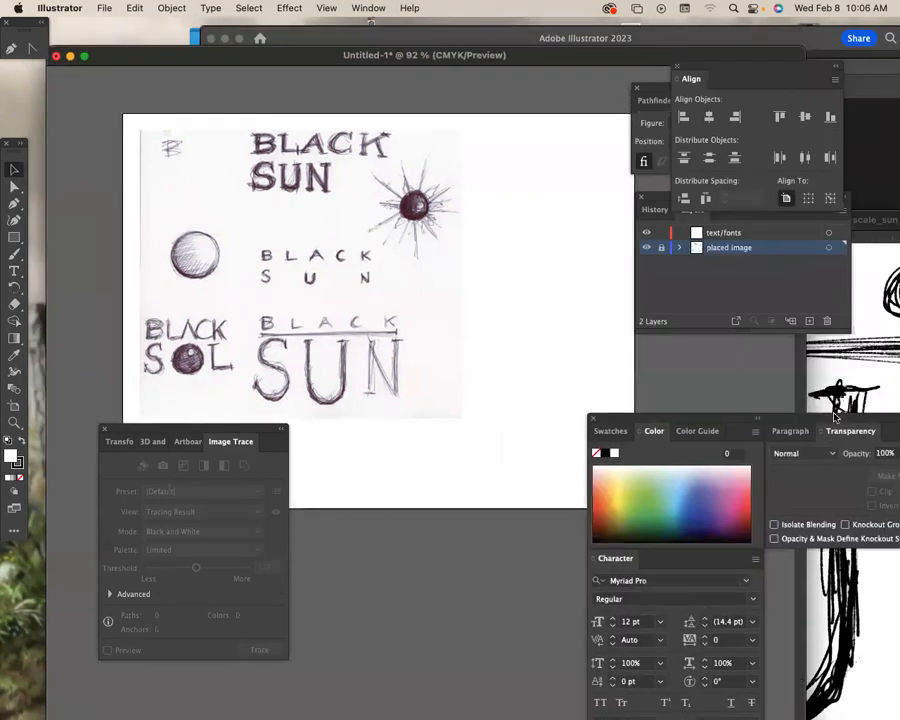
left_click(868, 223)
left_click_drag(622, 224, 710, 216)
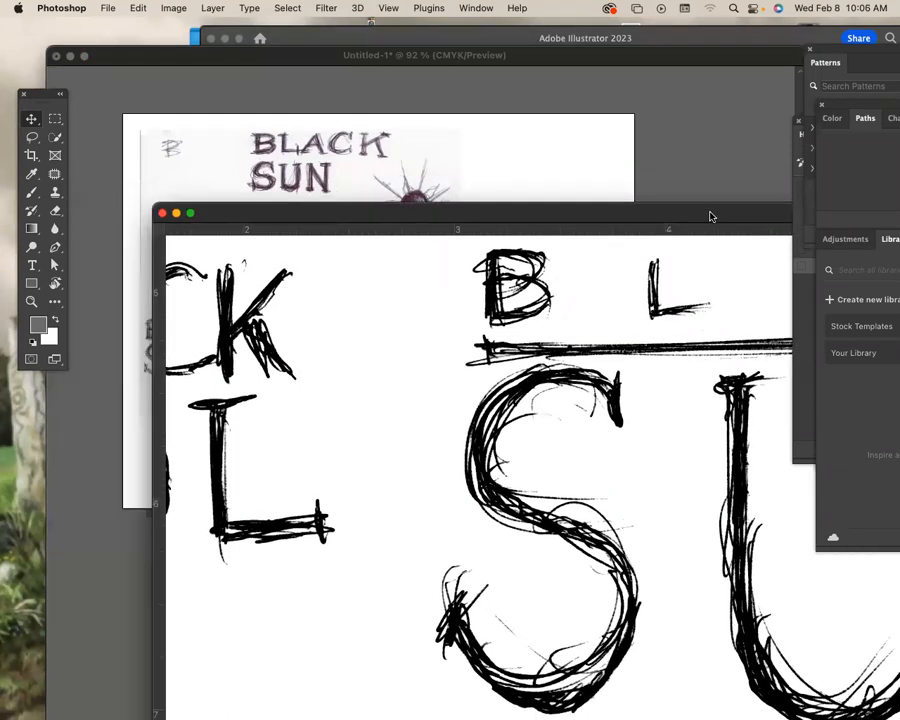
left_click(578, 178)
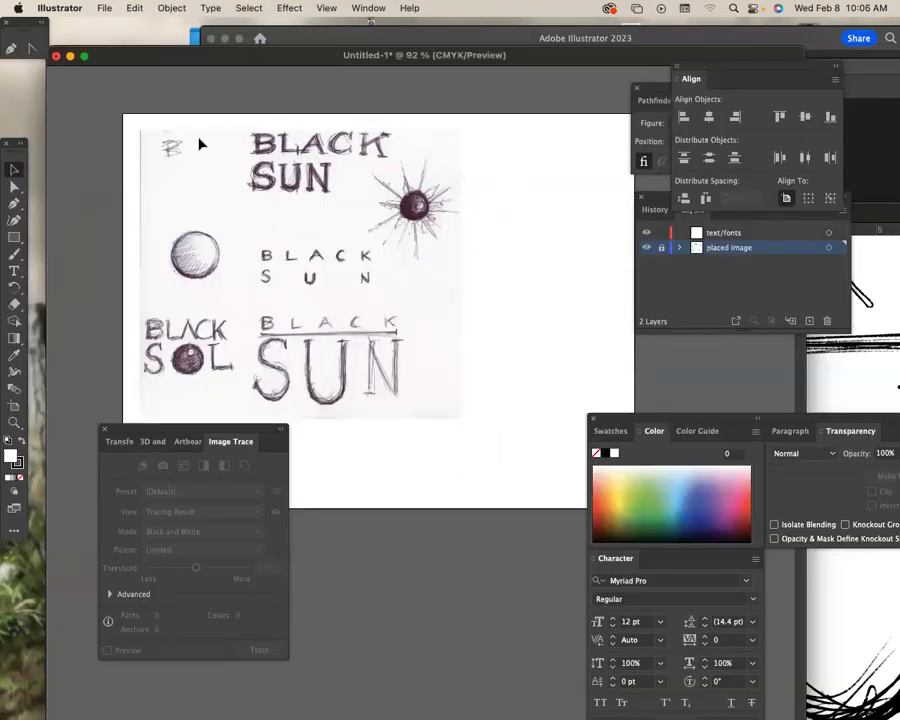
Place grayscale_sun_scan.psd from the business card folder as a linked image on the text/fonts layer, beside the original sketches
left_click(106, 8)
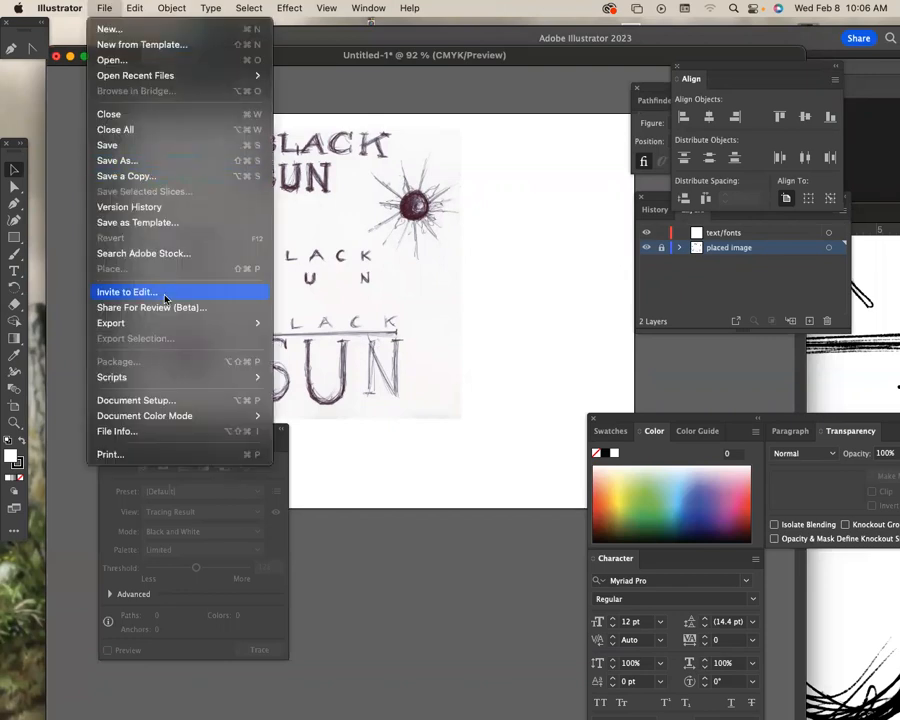
left_click(592, 299)
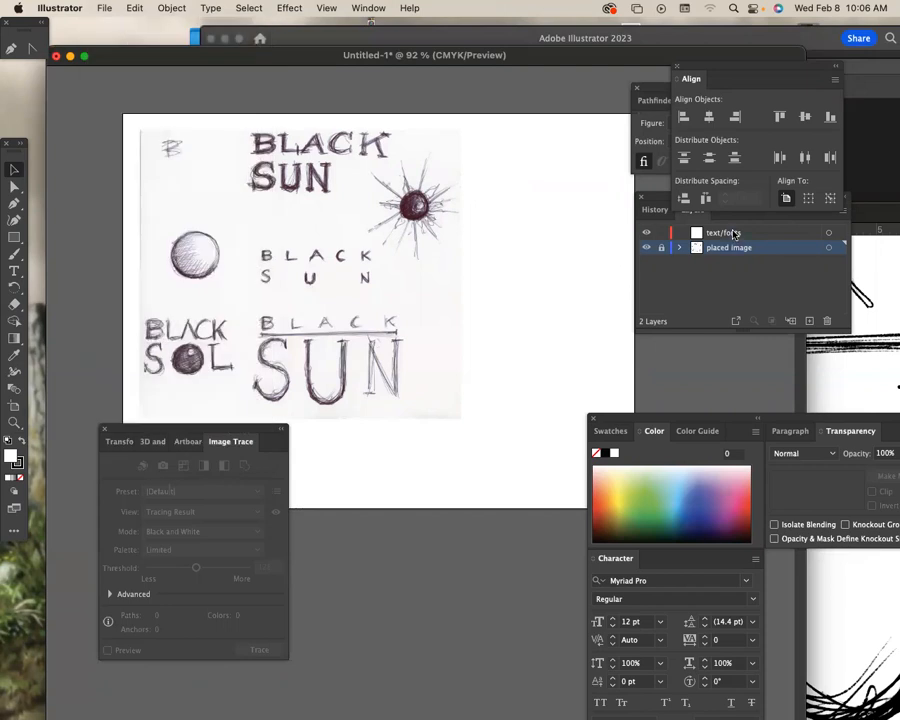
left_click(735, 233)
key("super+shift+p")
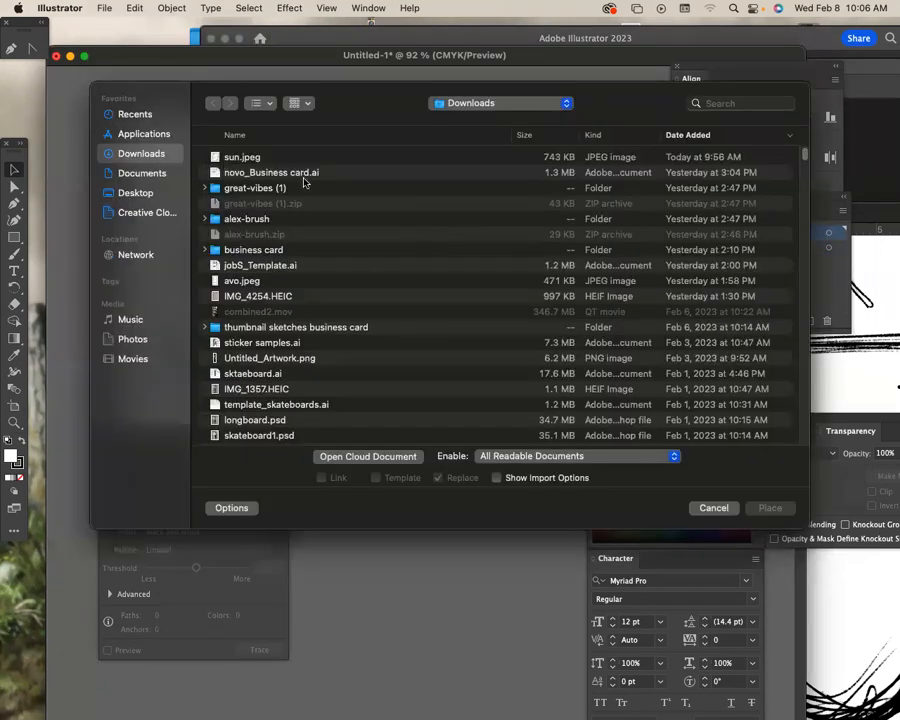
left_click(462, 104)
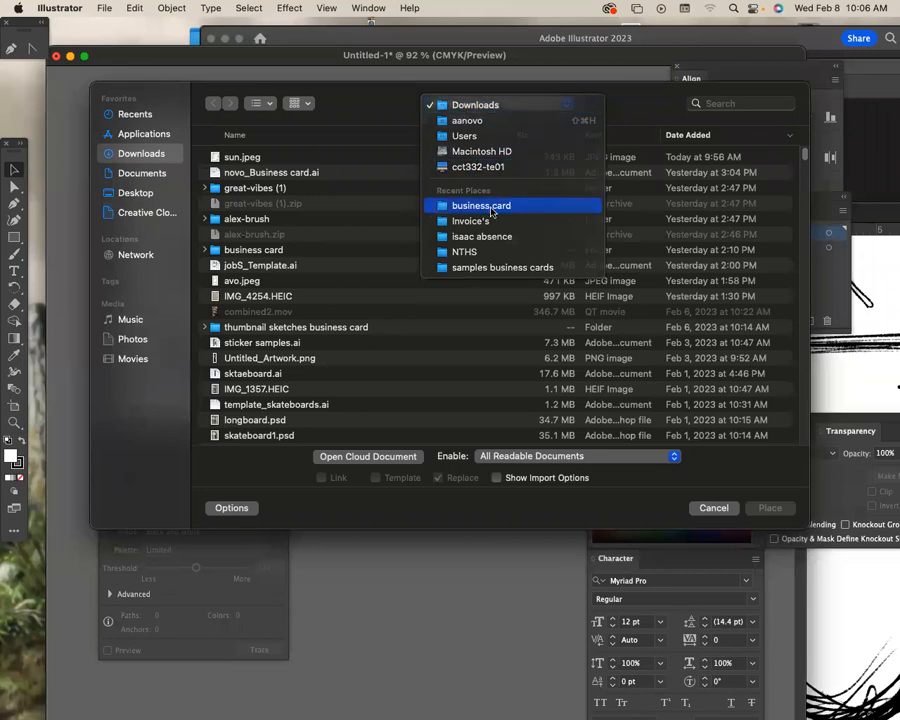
left_click(485, 203)
left_click(290, 160)
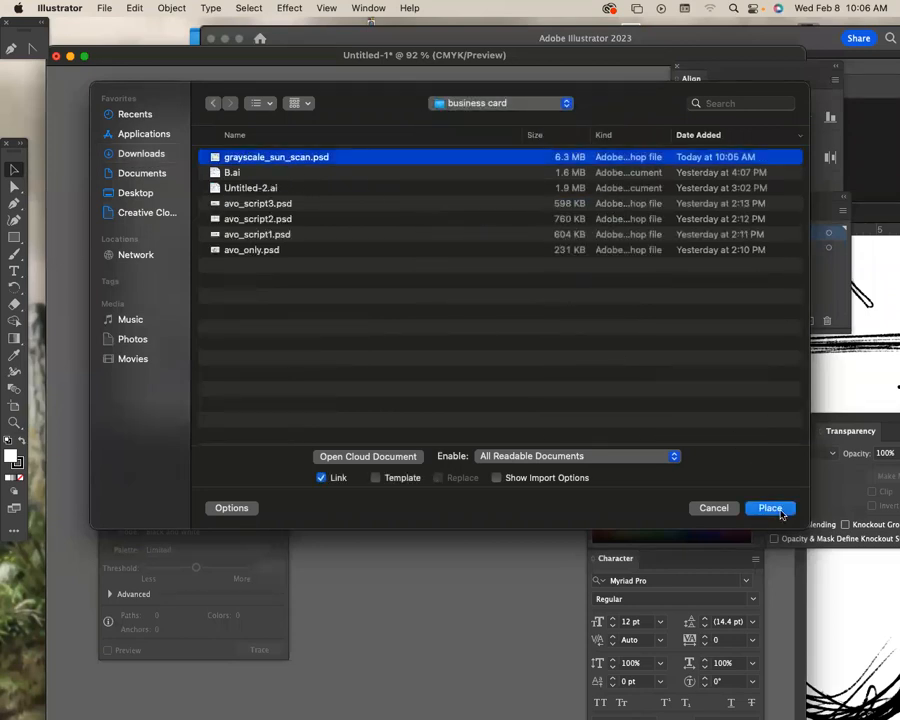
left_click(770, 507)
left_click(474, 138)
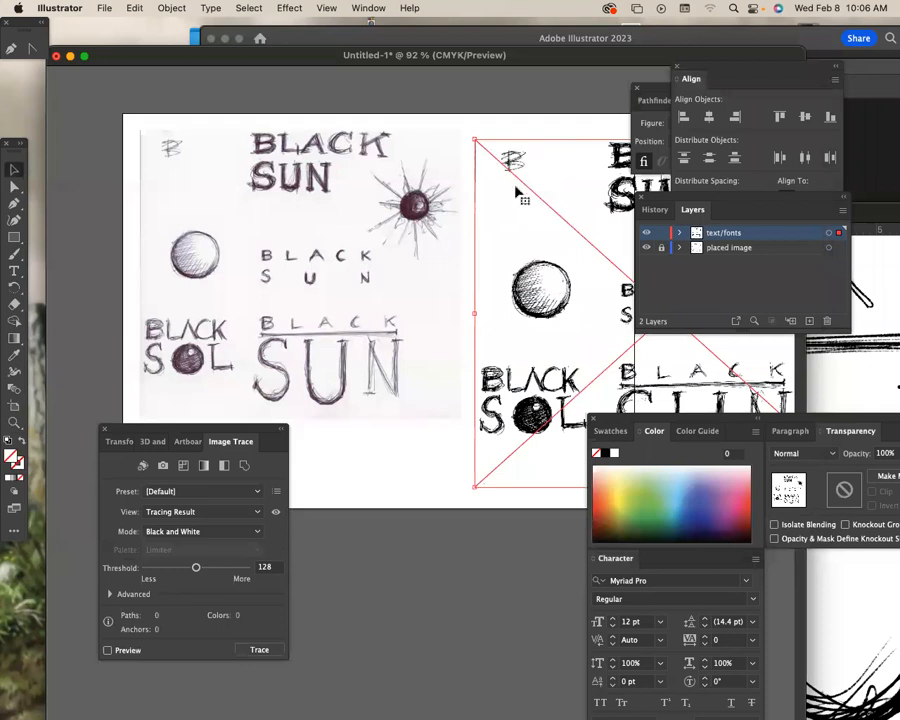
Move the placed grayscale scan off the artboard into the empty area on its right
scroll(397, 168, "right", 4)
scroll(397, 168, "down", 1)
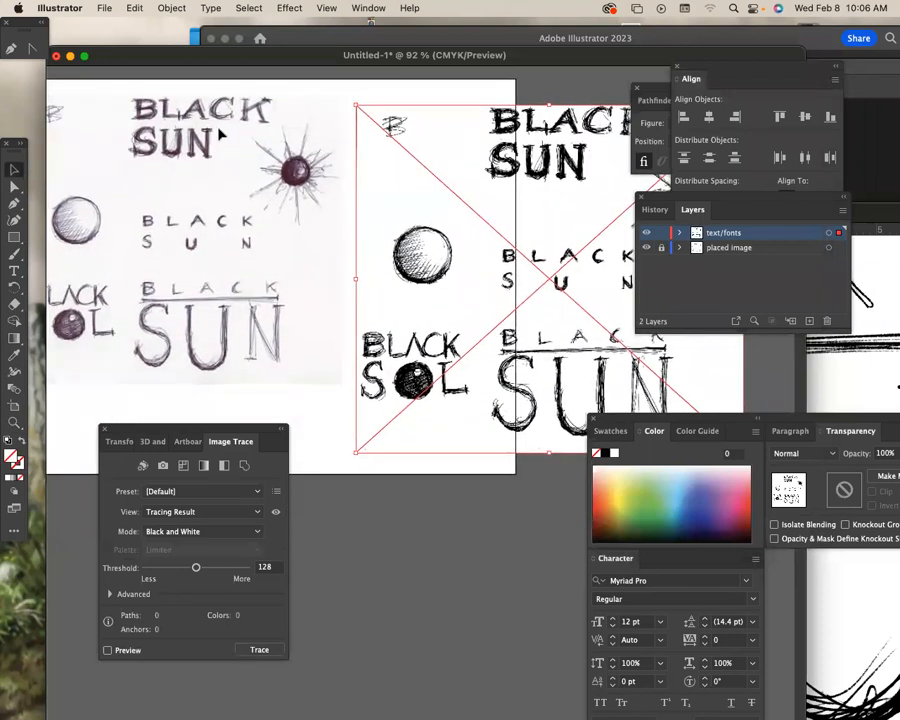
scroll(232, 144, "right", 3)
left_click_drag(188, 194, 124, 191)
left_click_drag(217, 193, 410, 188)
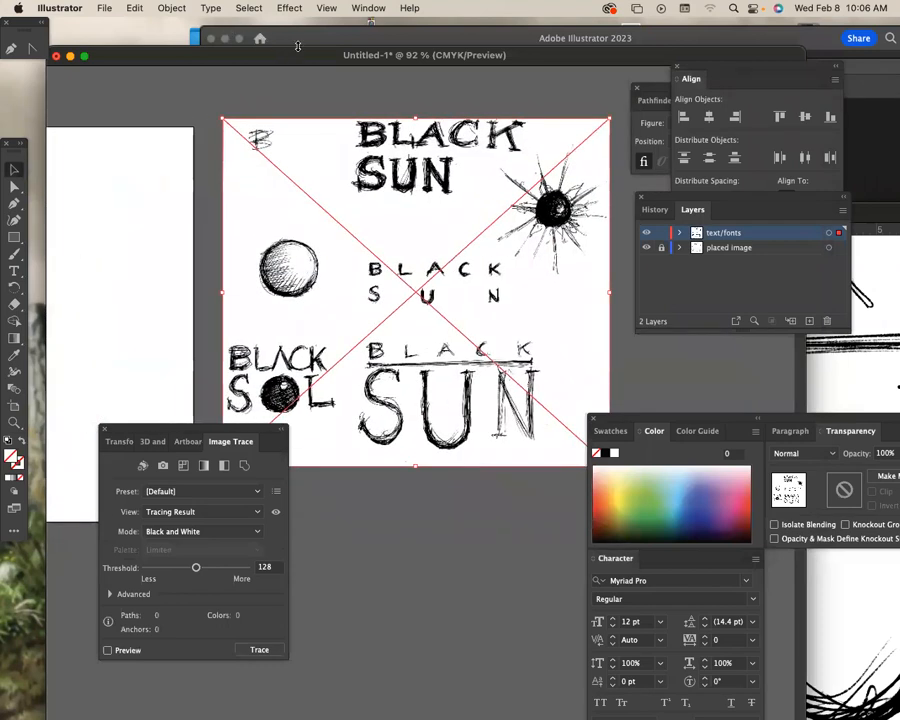
Detach the Image Trace panel from its group and set it beside the placed scan
left_click(248, 8)
left_click(183, 8)
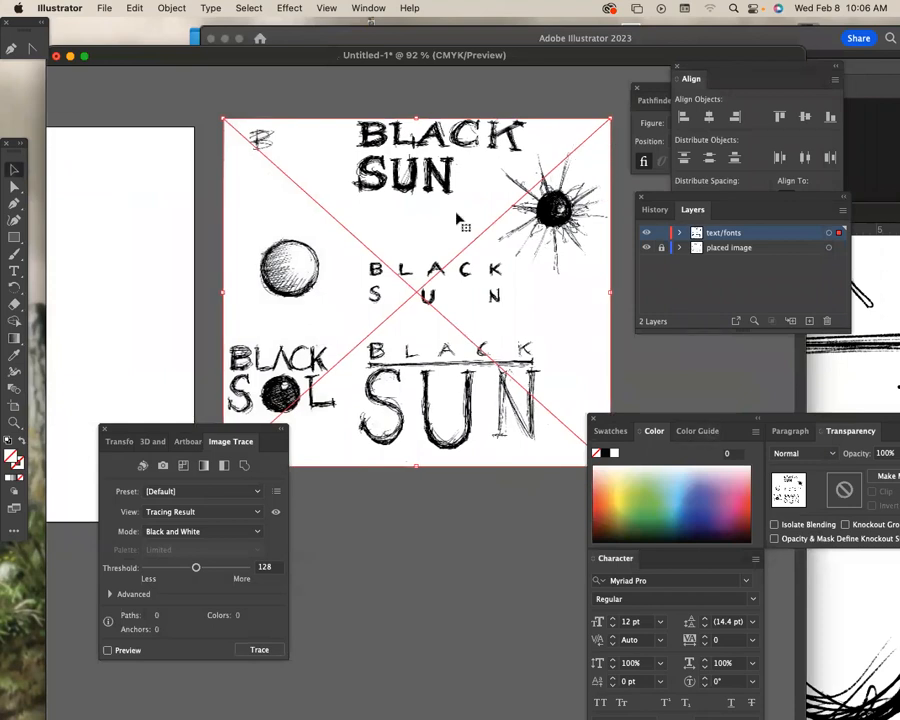
mouse_move(242, 442)
left_mouse_down()
mouse_move(357, 117)
mouse_move(571, 105)
mouse_move(611, 85)
left_mouse_up()
scroll(365, 145, "right", 3)
scroll(365, 145, "up", 2)
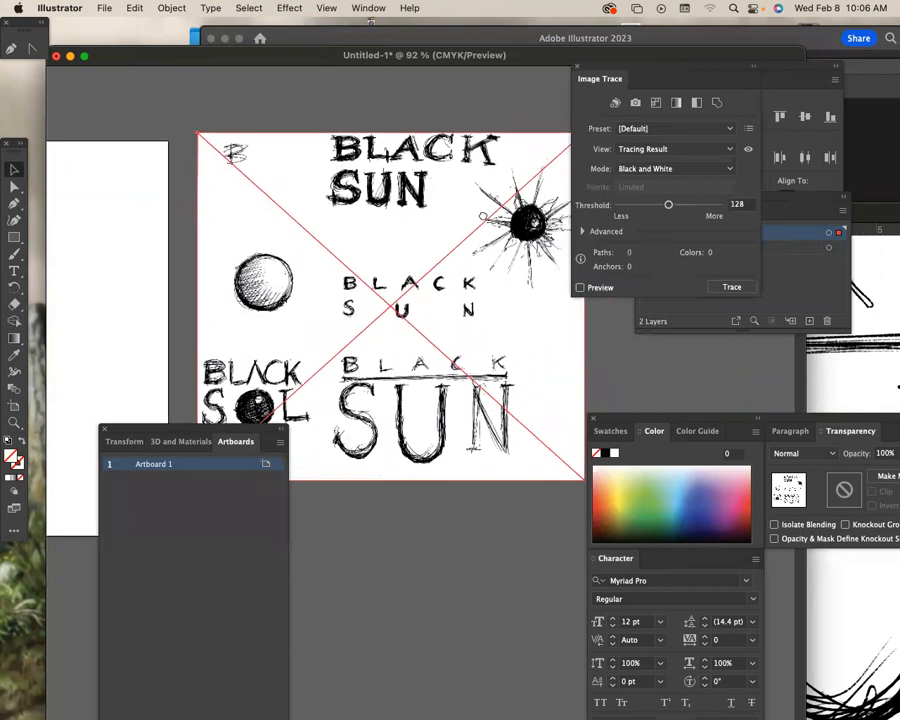
Trace the placed scan with the High Fidelity Photo preset, continuing despite the large image size
left_click(678, 129)
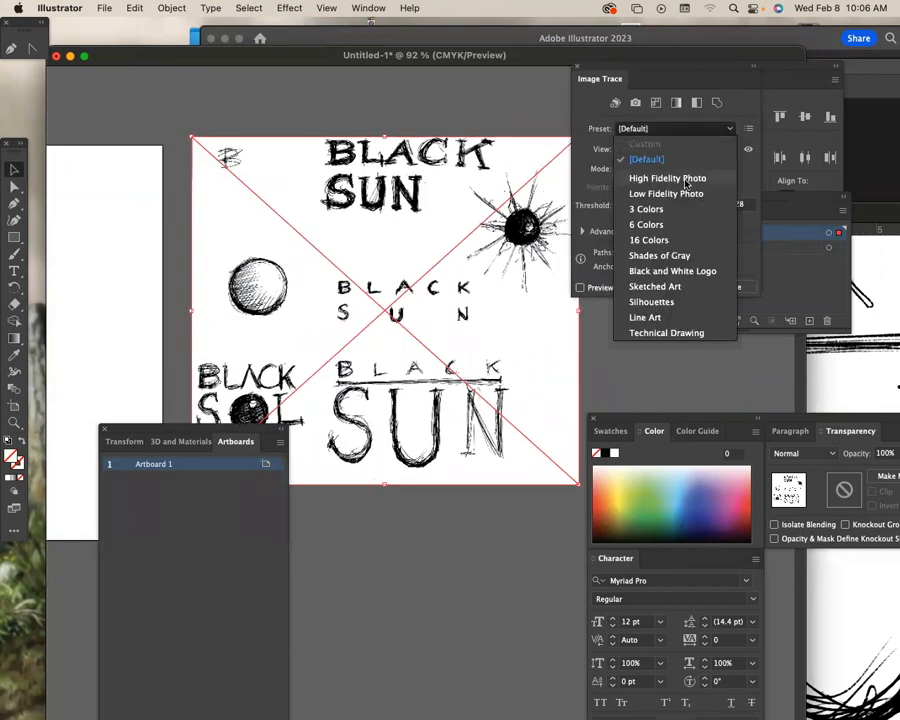
left_click(667, 178)
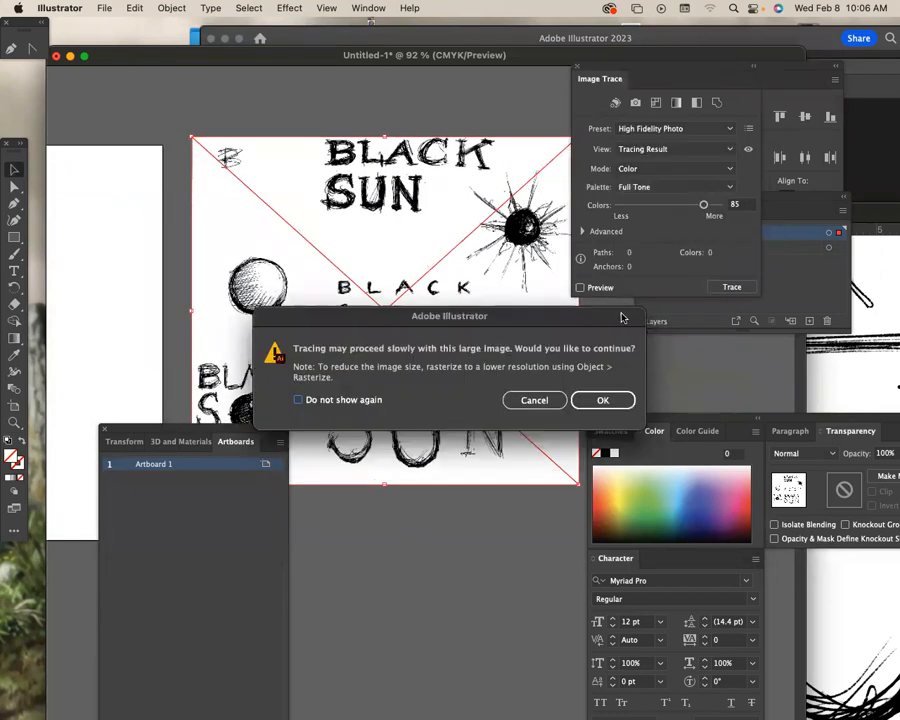
left_click(594, 400)
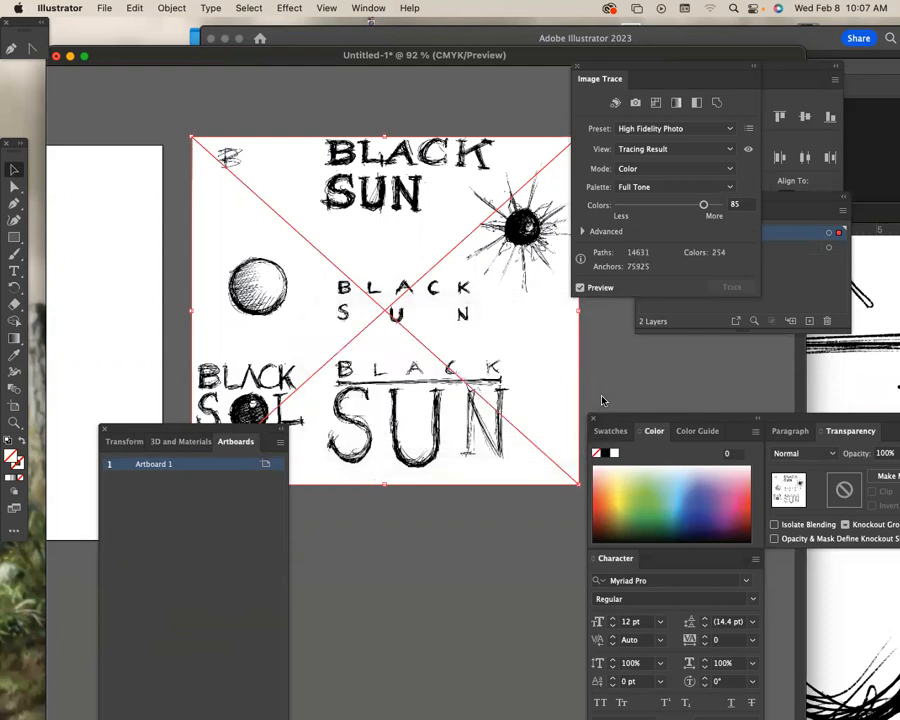
Move the Artboards panel group off the traced scan and expand the advanced Image Trace options
left_click_drag(241, 437, 893, 55)
left_click(762, 55)
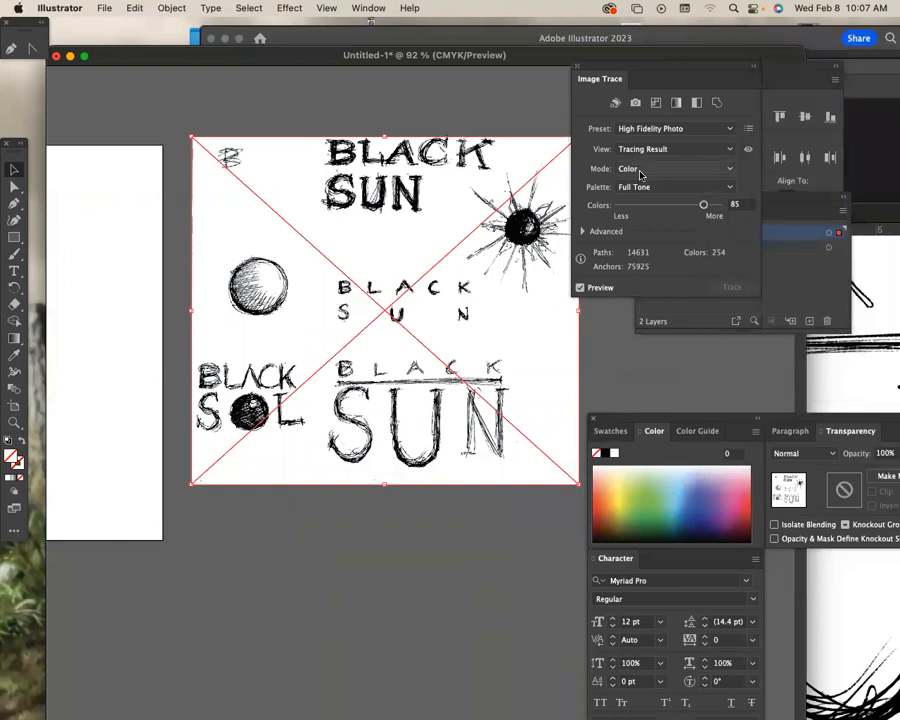
left_click(583, 232)
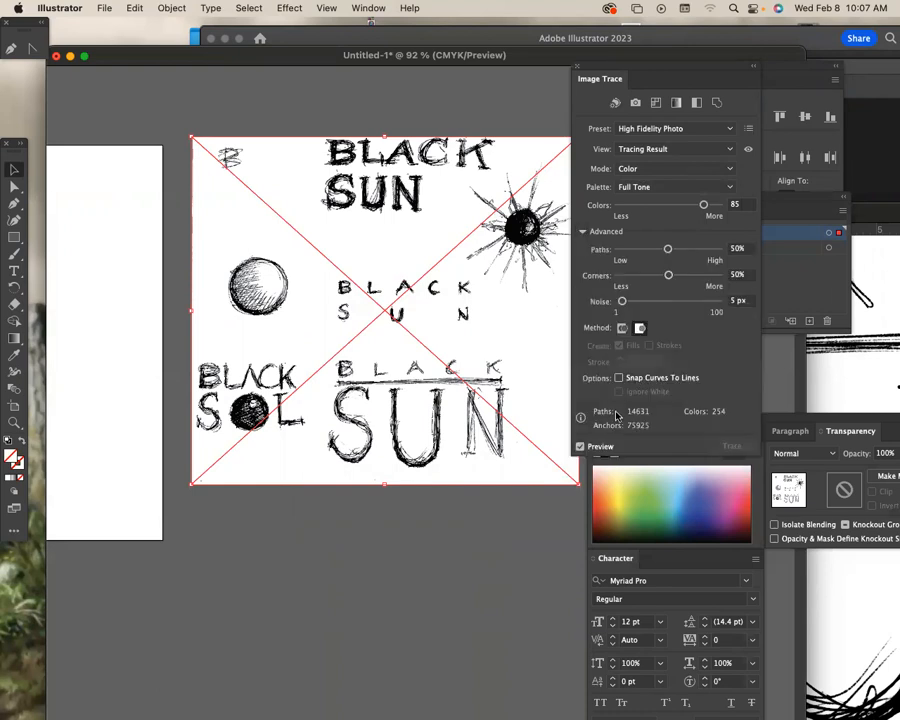
Retrace the scan with the Low Fidelity Photo preset and raise Paths to 81%
left_click(715, 129)
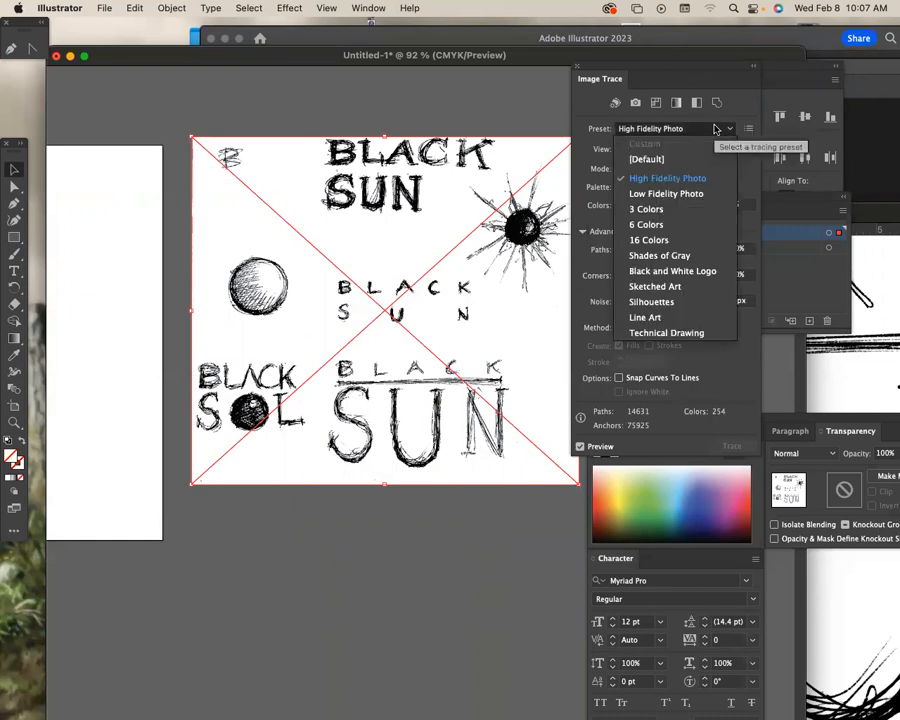
left_click(704, 195)
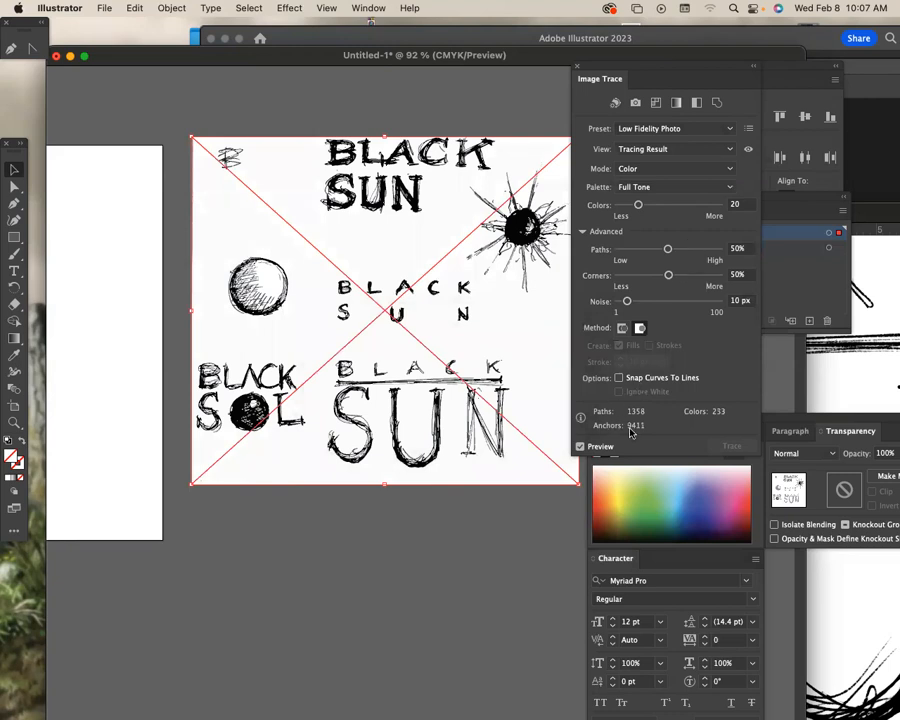
left_click_drag(668, 249, 700, 249)
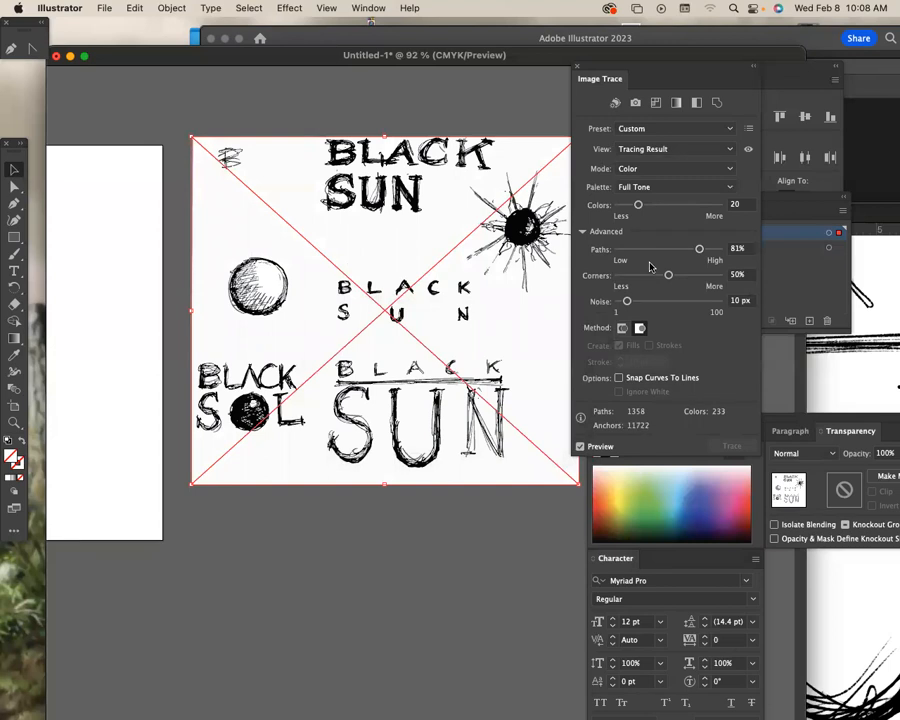
Switch the trace to Black and White mode and raise its threshold to 227
left_click(690, 169)
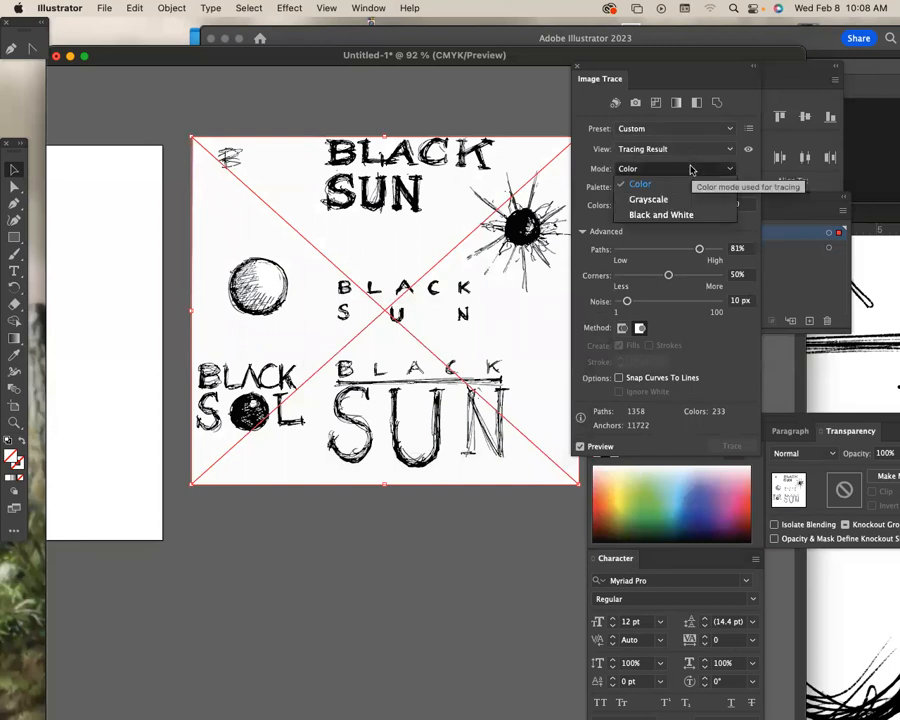
left_click(672, 215)
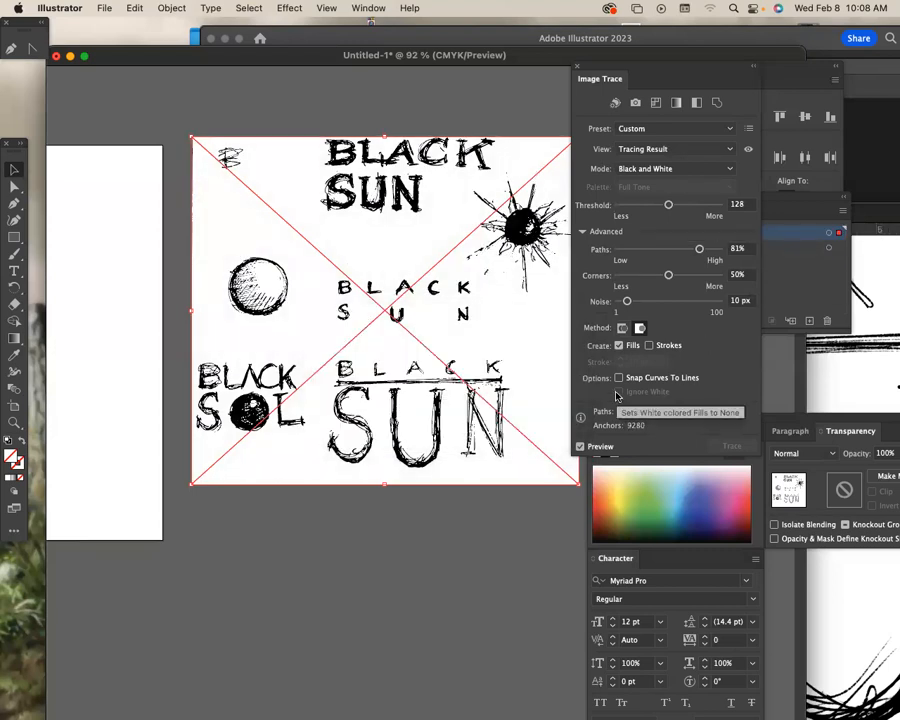
left_click_drag(668, 205, 708, 206)
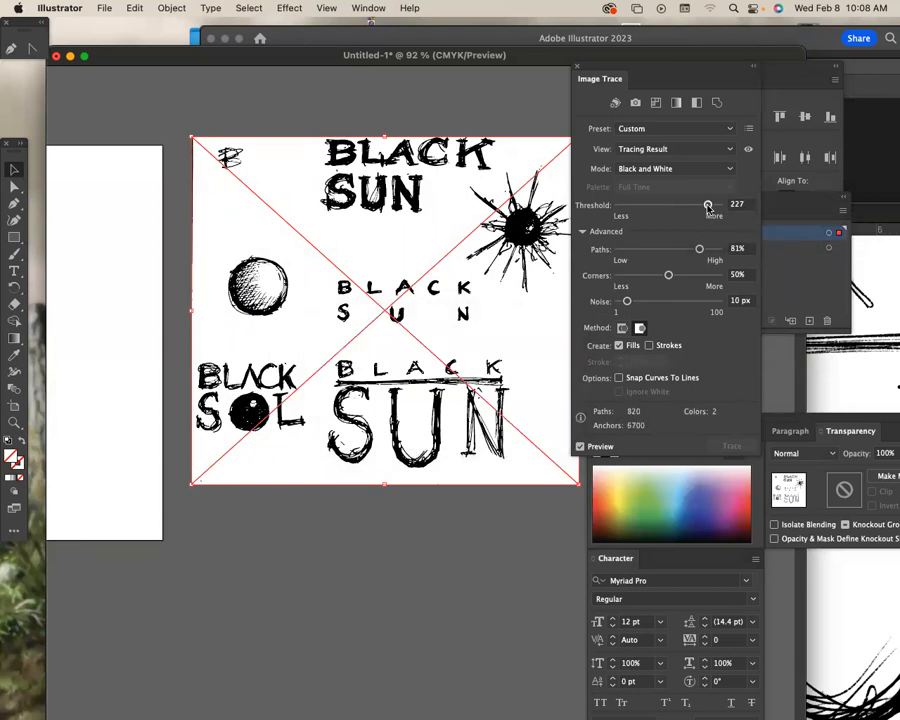
left_click(668, 170)
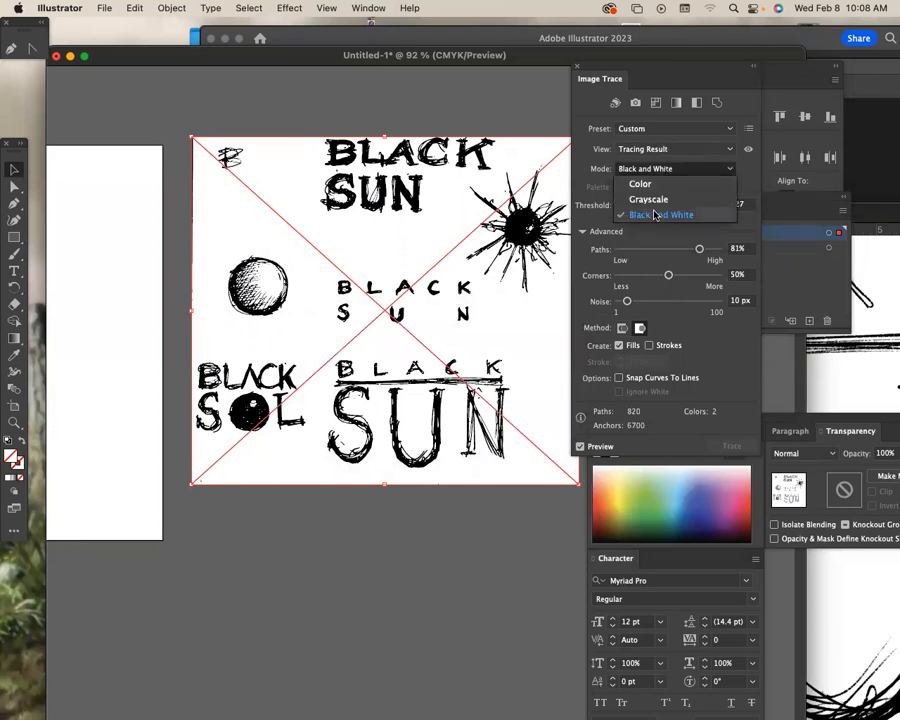
left_click(647, 217)
Apply the Black and White Logo preset to the trace and enable Ignore White to drop the white background
left_click(660, 129)
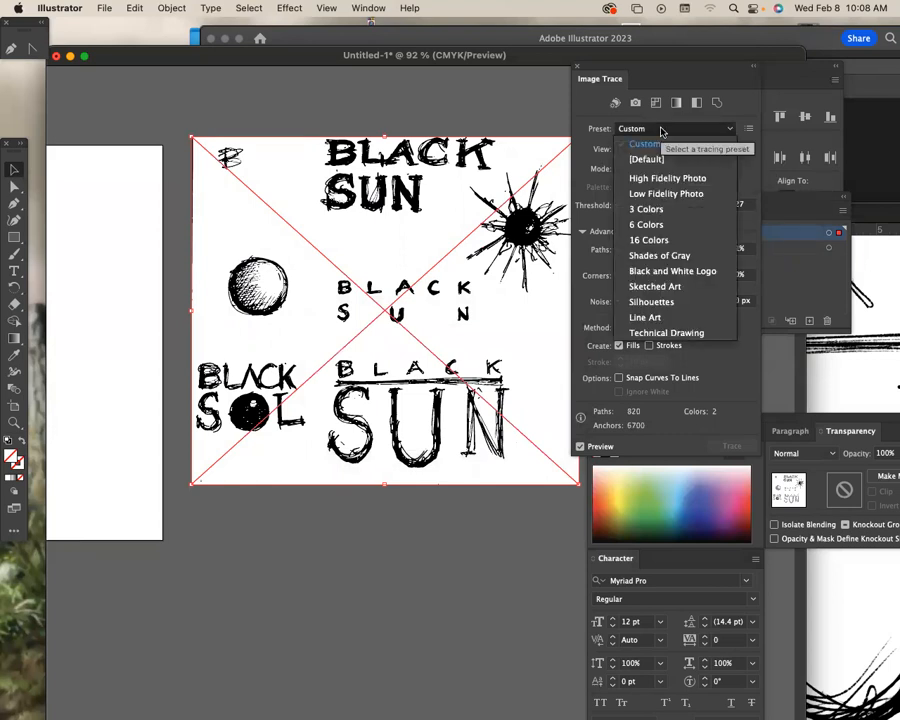
left_click(663, 274)
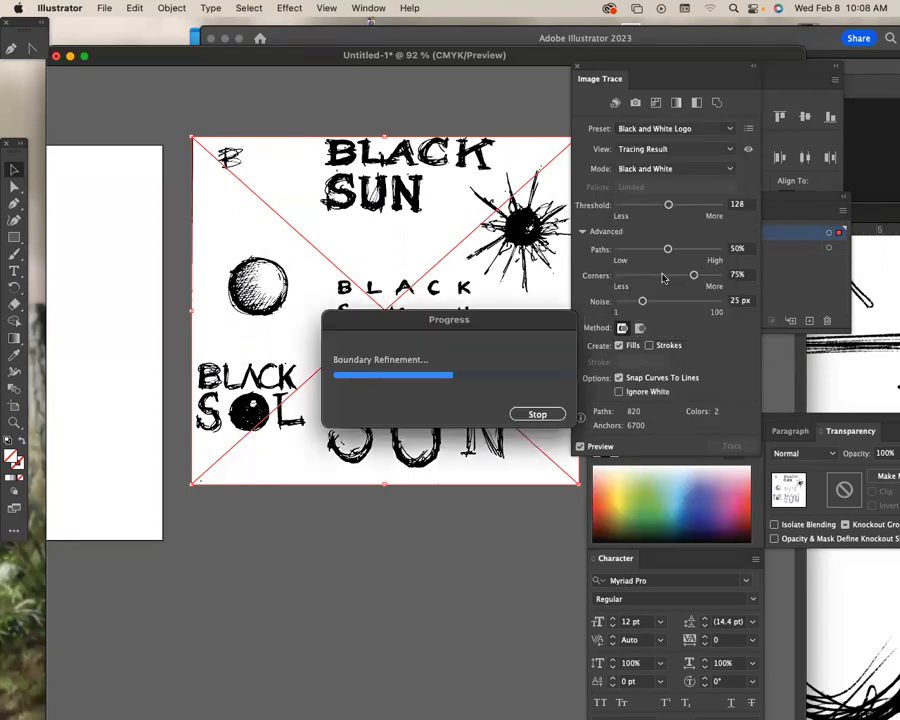
left_click(619, 392)
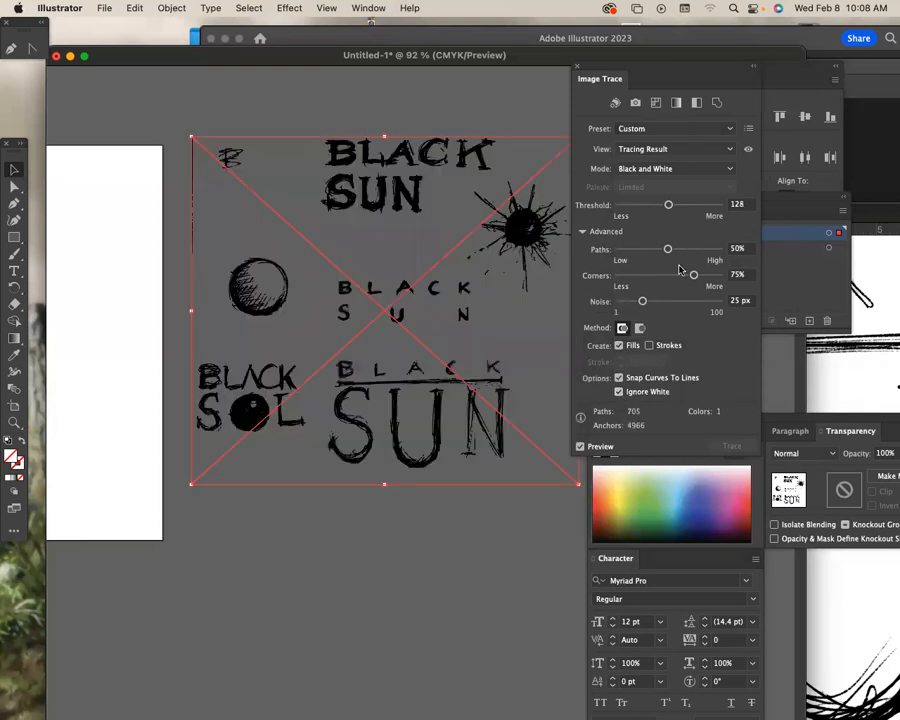
Try higher trace thresholds up to 242, and set the threshold to 86
left_click(697, 205)
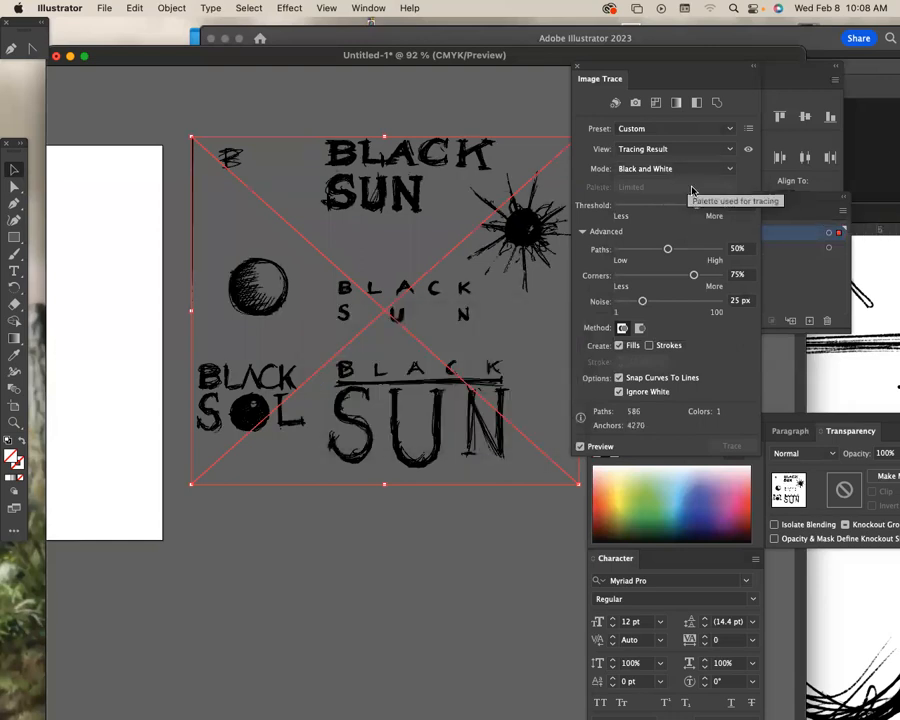
left_click(713, 205)
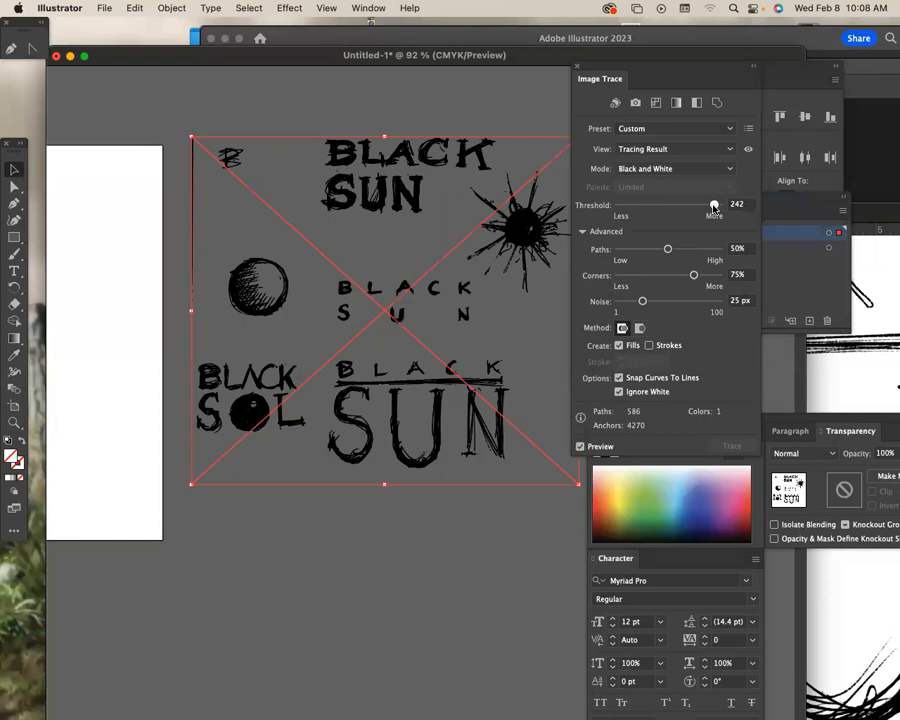
left_click(651, 207)
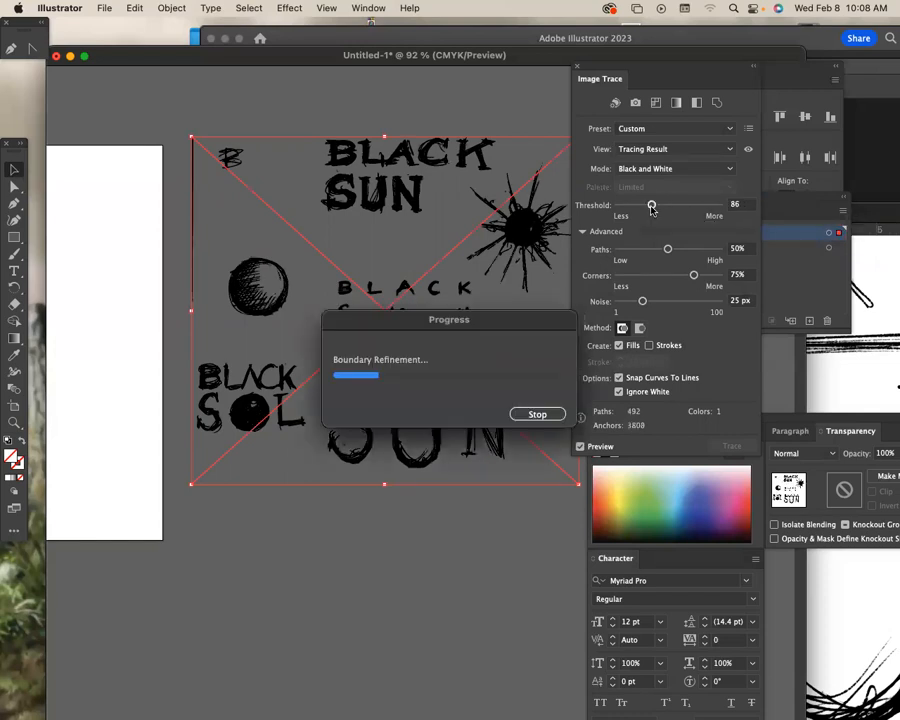
Switch the trace to Grayscale mode and raise Grays to 87
left_click(710, 169)
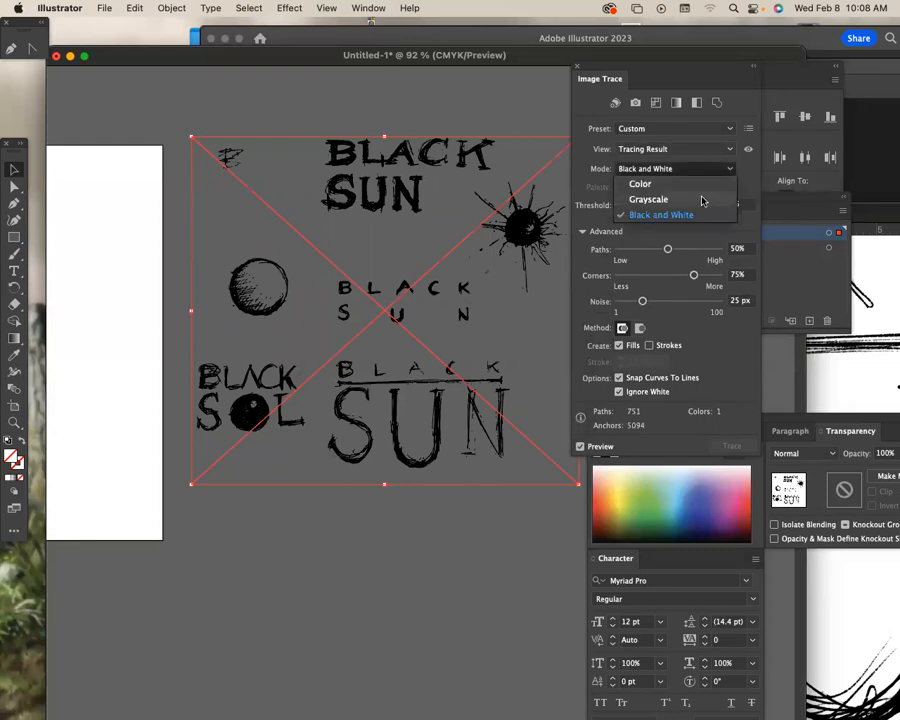
left_click(700, 201)
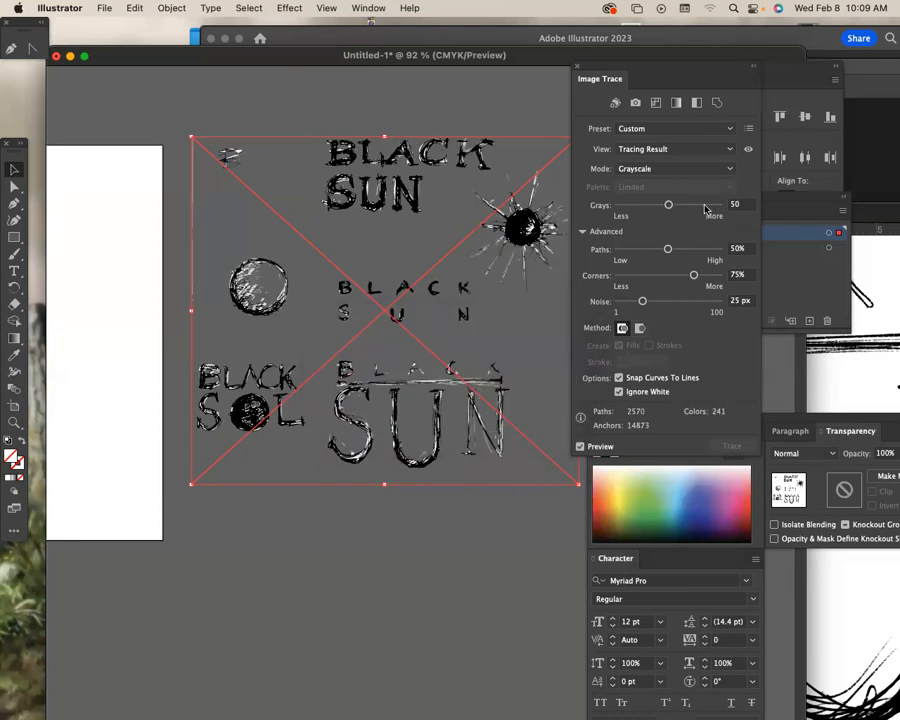
left_click(706, 206)
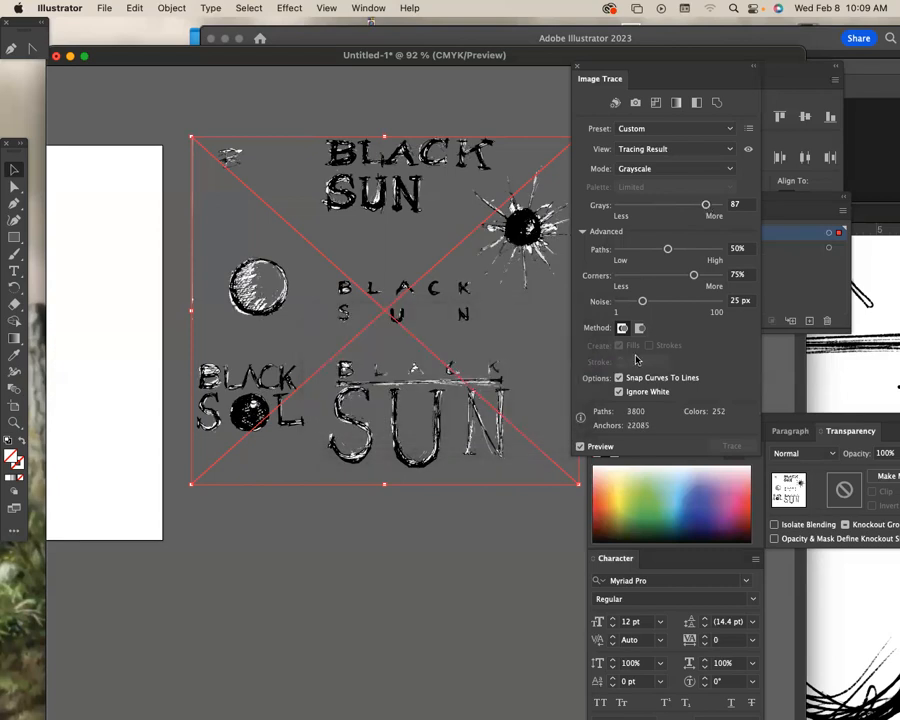
Turn off Ignore White for the trace and switch it to Color mode
left_click(619, 393)
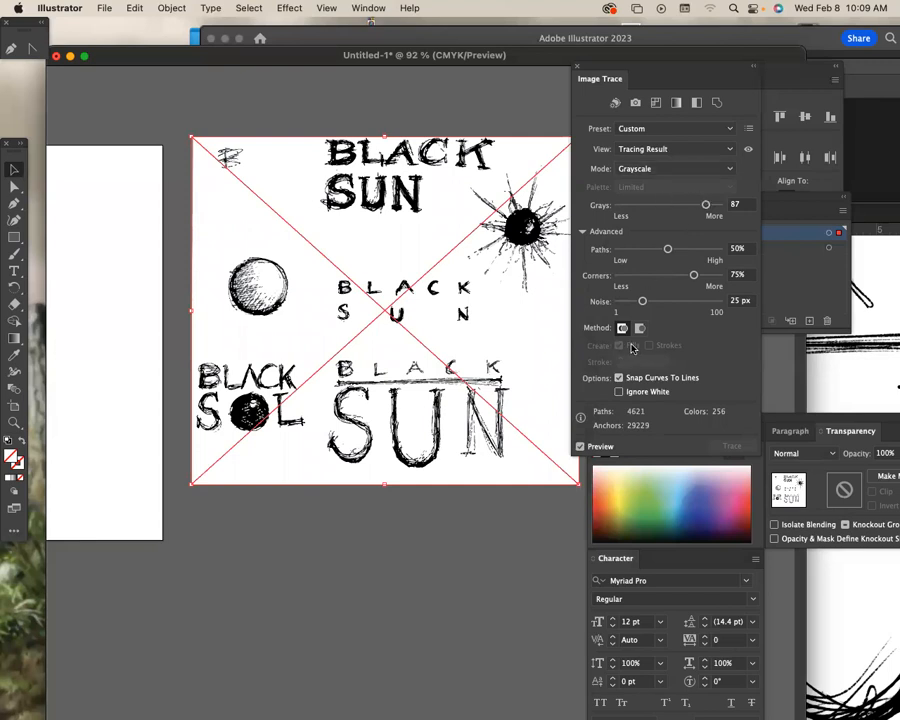
left_click(652, 170)
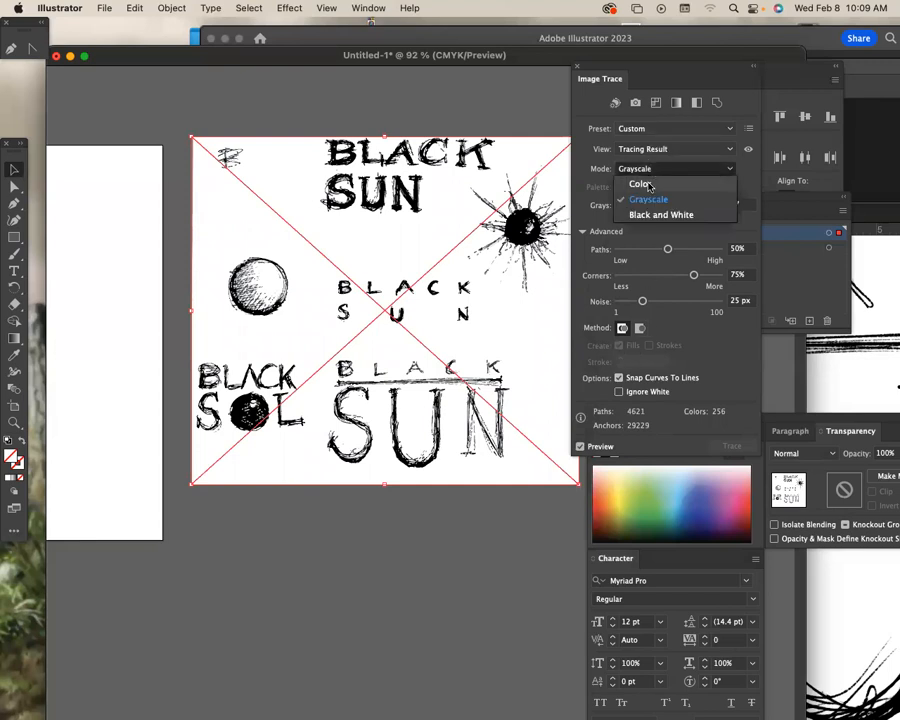
left_click(648, 185)
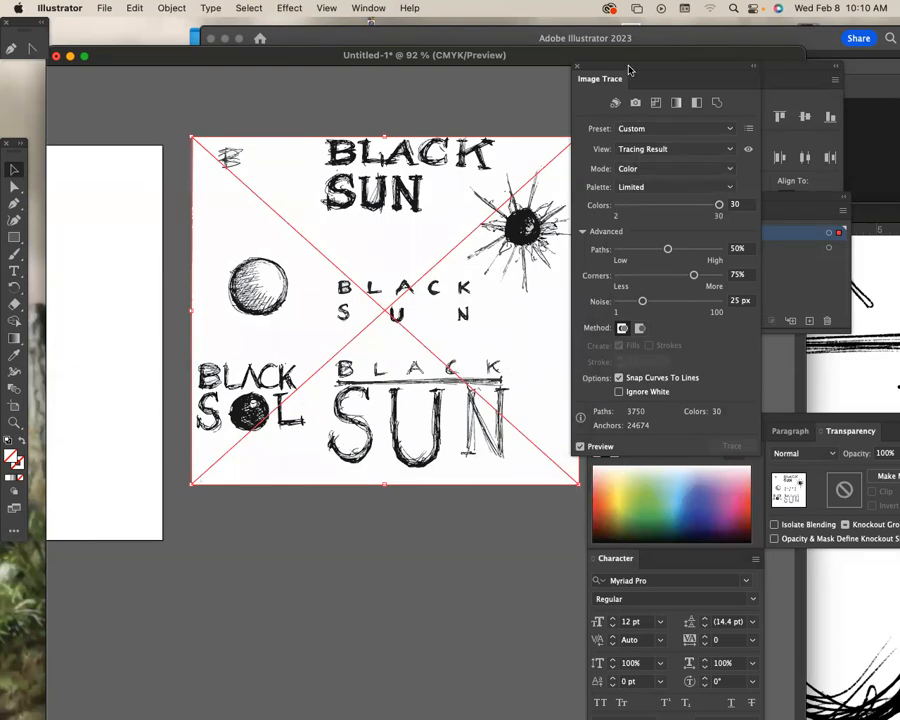
Compare the traced sketches in Outline and Preview views to examine whether they contain editable paths
left_click_drag(605, 78, 695, 100)
scroll(560, 272, "right", 2)
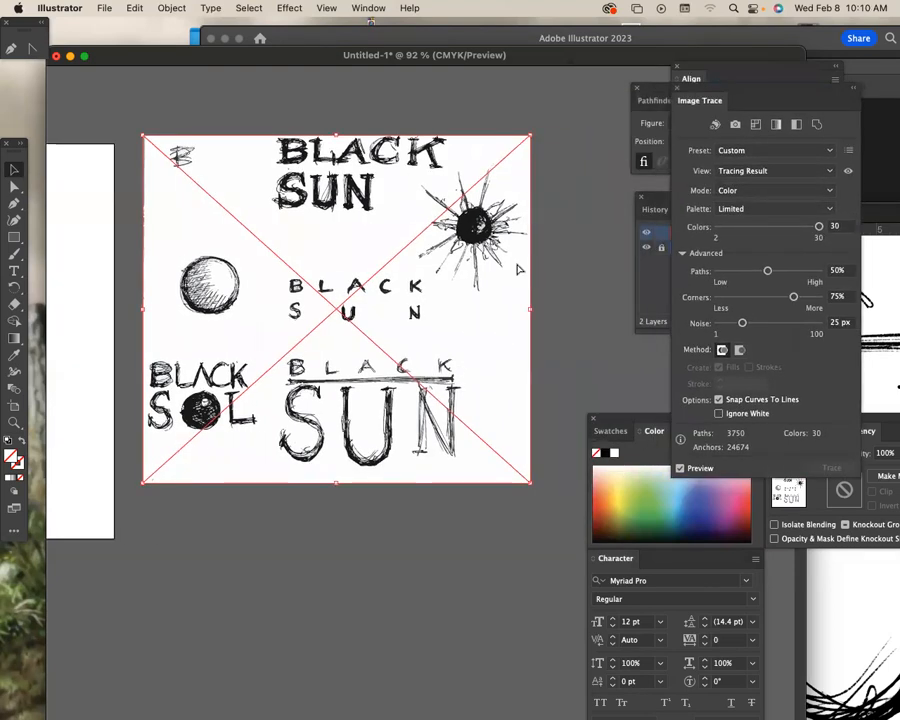
key("ctrl+y")
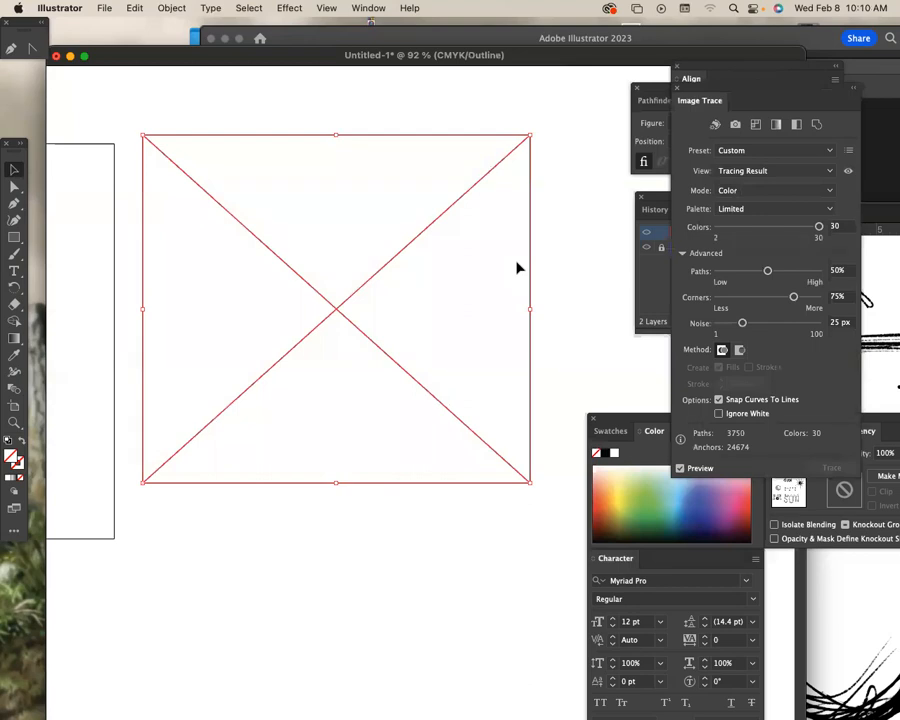
key("ctrl+y")
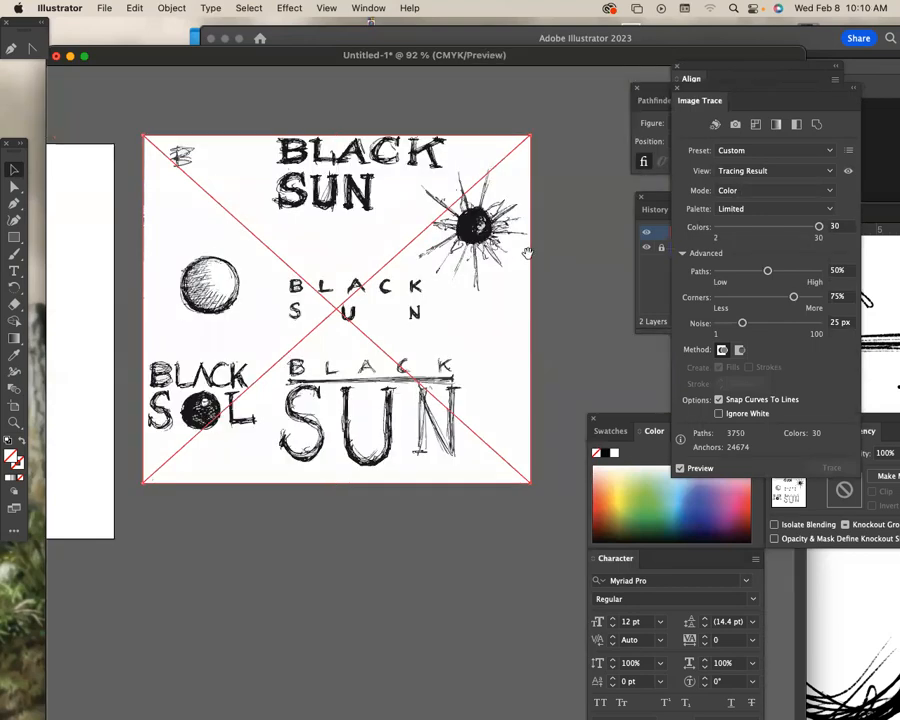
scroll(440, 275, "right", 3)
key("ctrl+y")
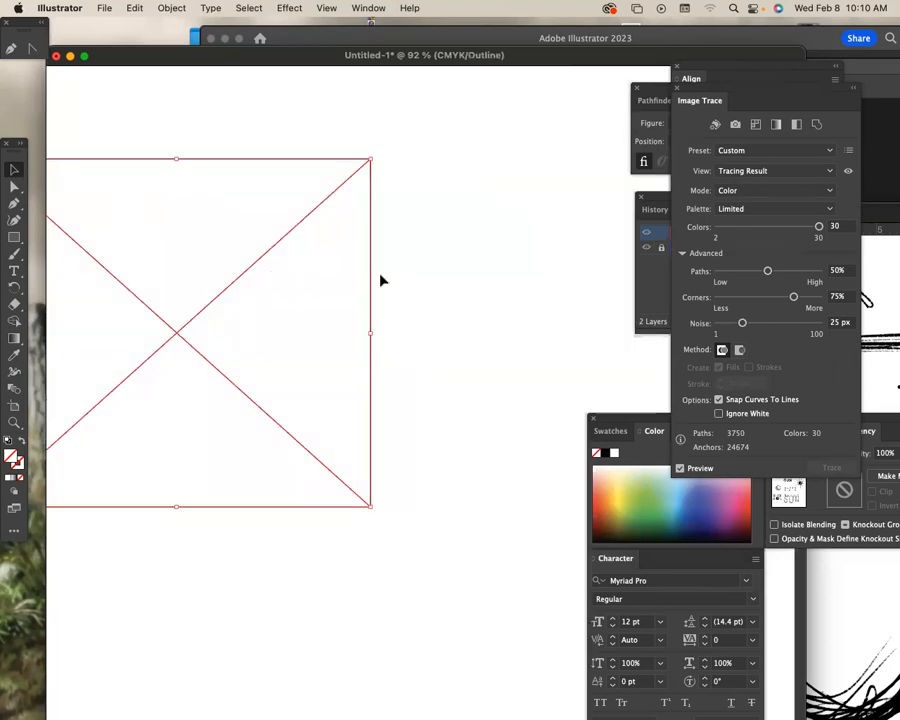
left_click_drag(412, 313, 488, 309)
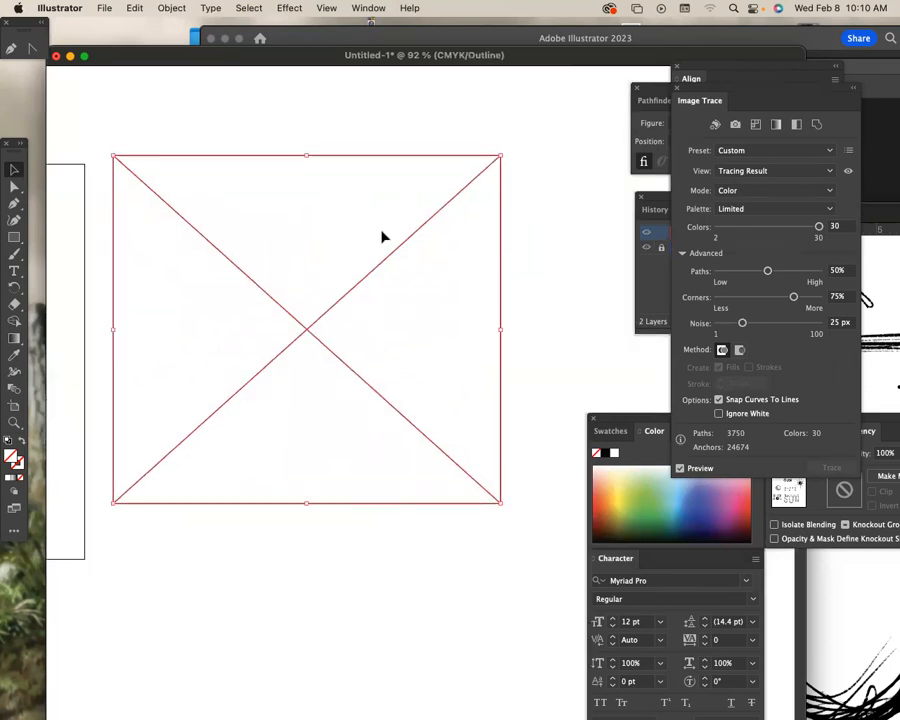
key("ctrl+y")
scroll(470, 263, "right", 2)
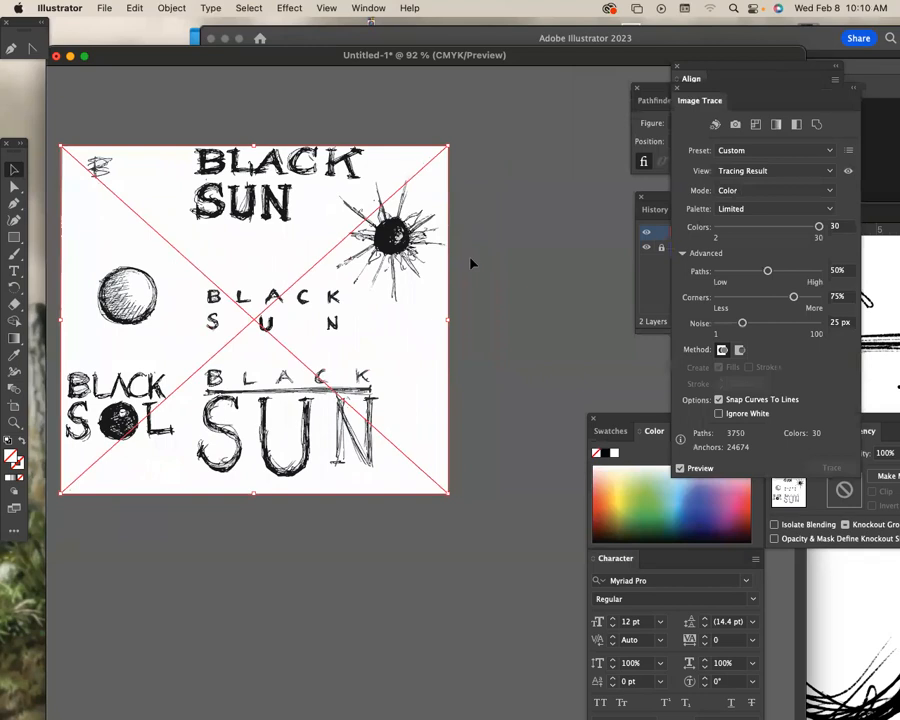
Expand the color trace into vector paths and inspect them in Outline view
left_click(174, 8)
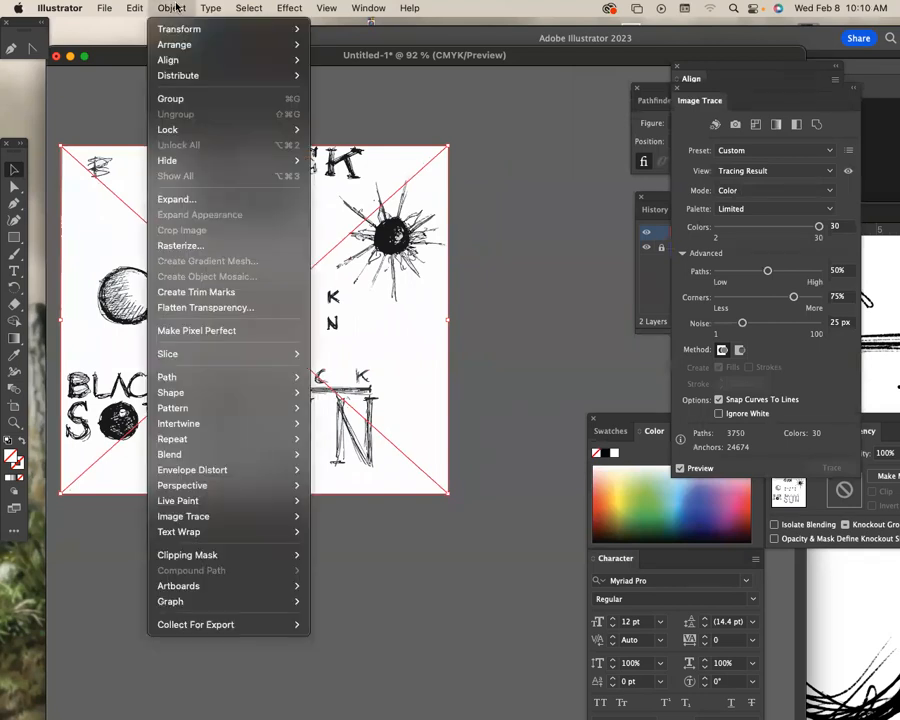
left_click(193, 200)
left_click(679, 527)
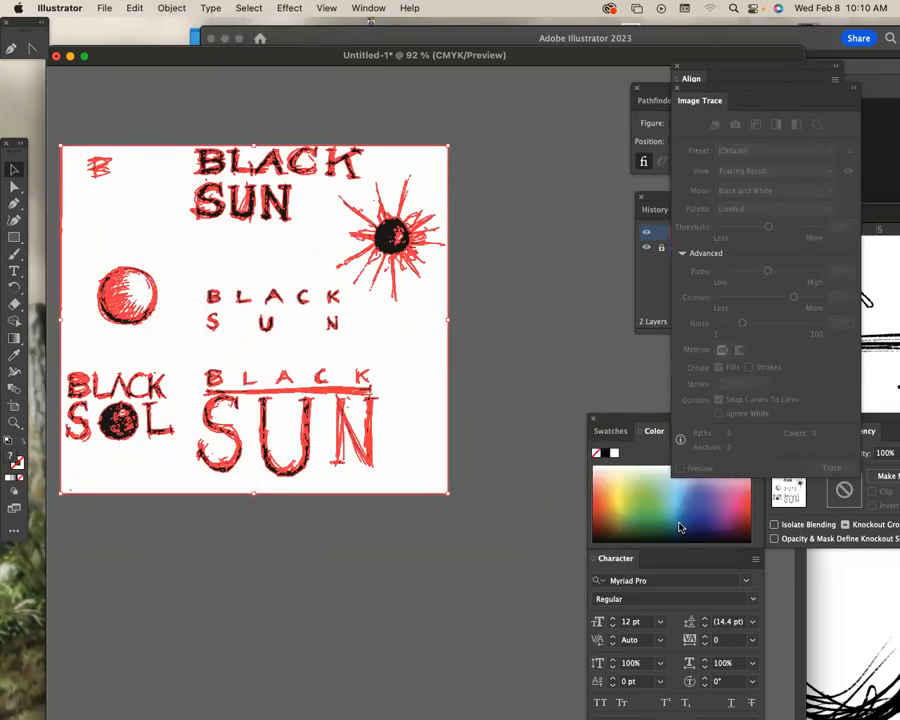
key("super+y")
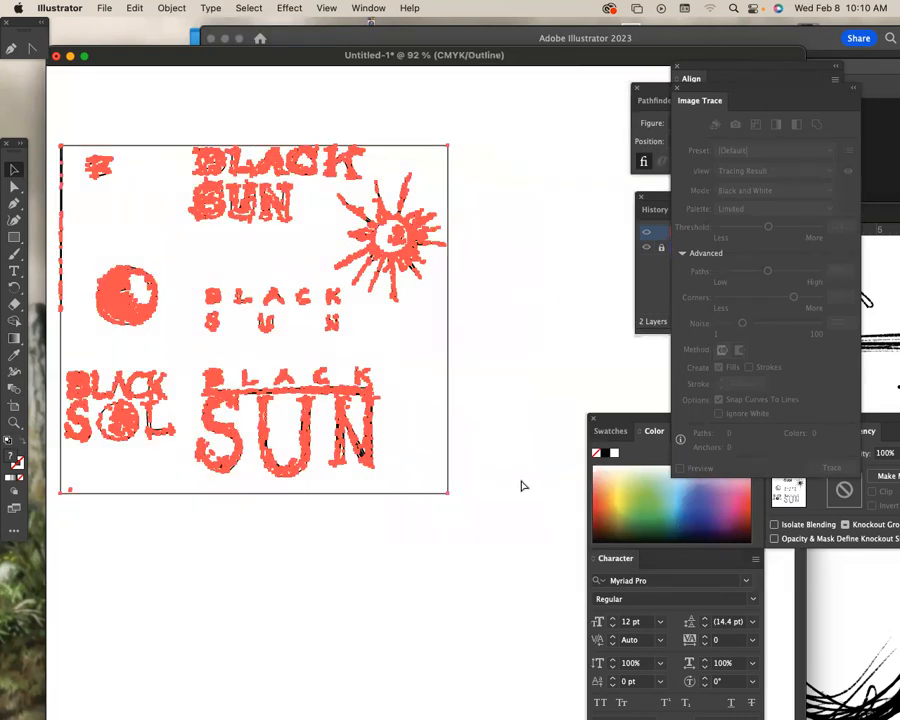
key("super+y")
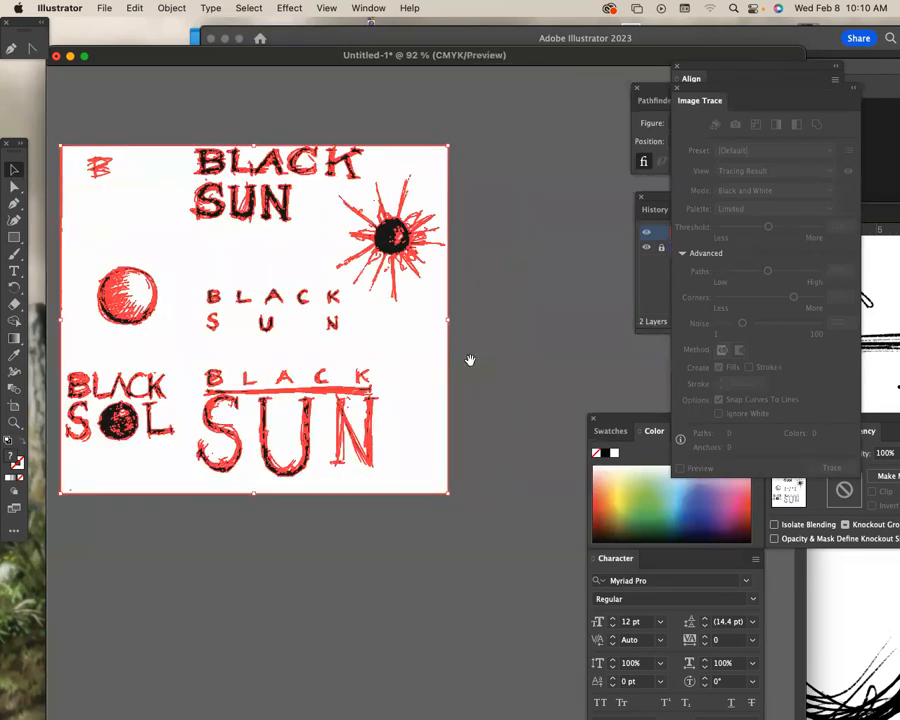
left_click_drag(470, 360, 515, 339)
Select only the white background shape of the expanded artwork and delete it
left_click(14, 187)
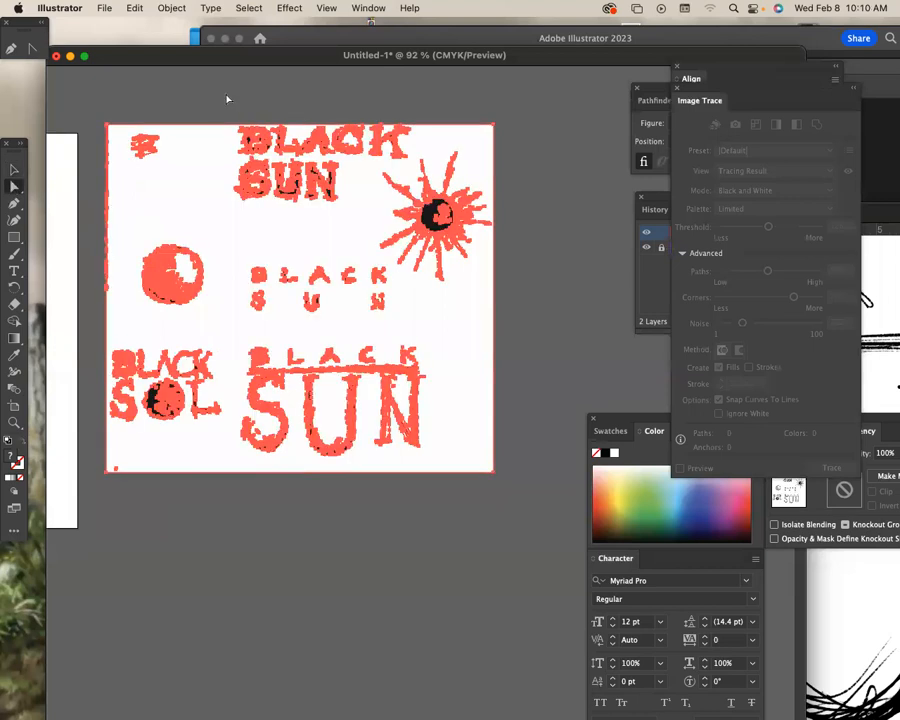
left_click(207, 107)
left_click(468, 141)
left_click(518, 147)
left_click(478, 147)
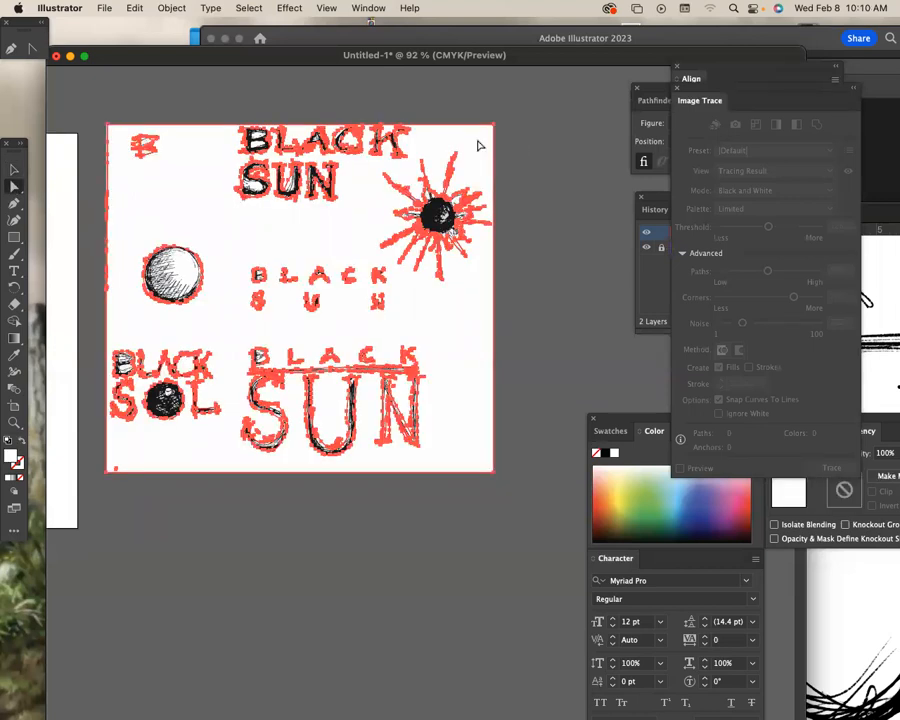
key("Delete")
Delete the stray vertical line along the edge of the expanded sketches
scroll(240, 202, "left", 5)
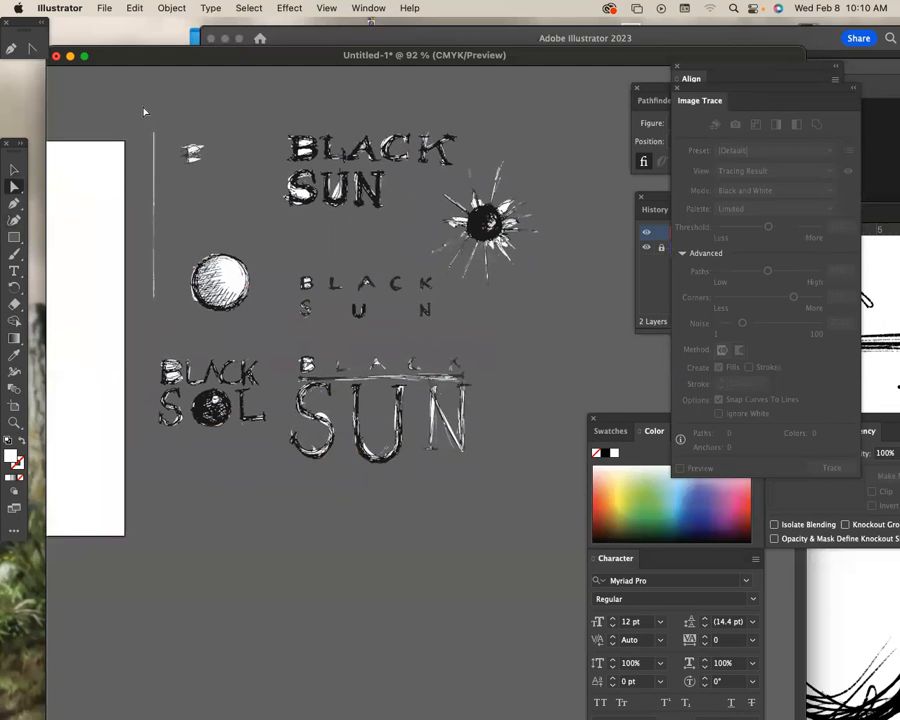
left_click(155, 295)
key("Delete")
Examine the white and gray fragments remaining inside the traced letters and shapes
scroll(500, 300, "left", 1)
scroll(500, 300, "down", 1)
left_click_drag(531, 285, 552, 259)
left_click_drag(362, 193, 368, 235)
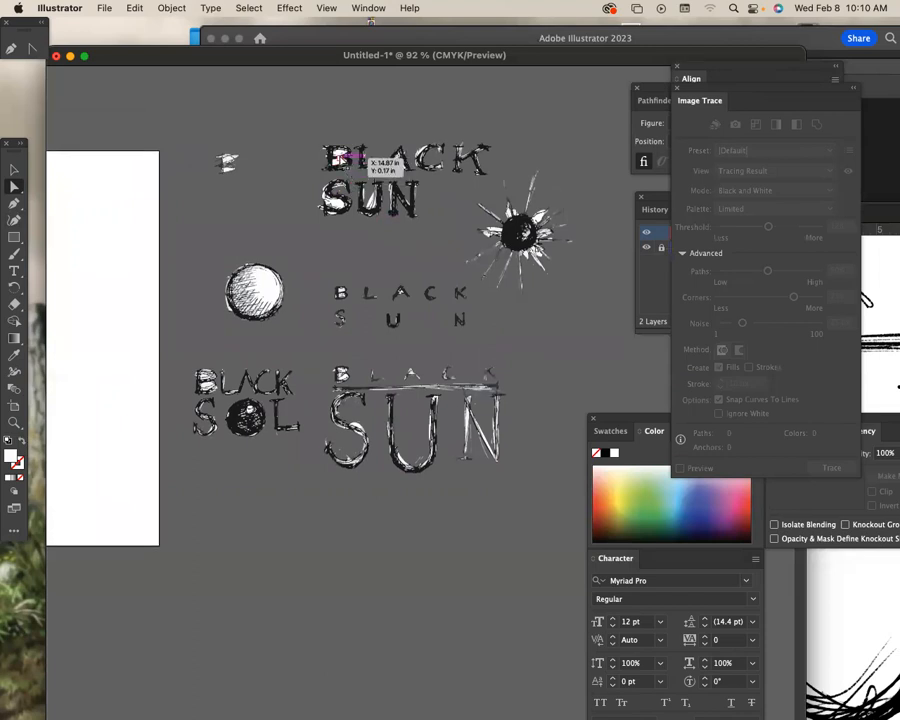
left_click(340, 157)
left_click(510, 302)
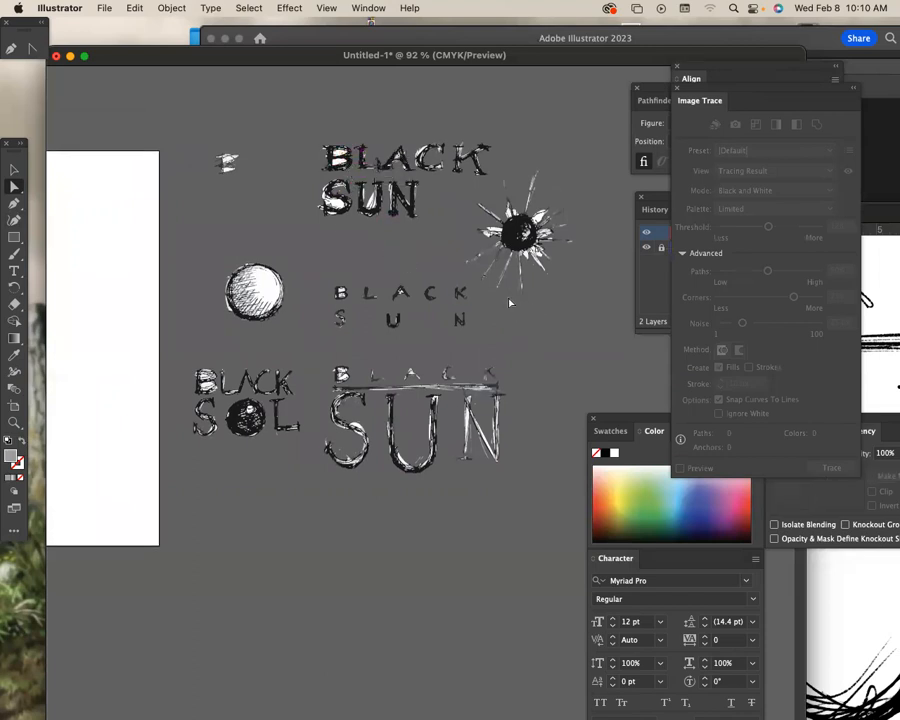
left_click_drag(545, 300, 620, 253)
left_click_drag(512, 299, 506, 283)
left_click_drag(375, 370, 378, 326)
left_click_drag(459, 370, 420, 382)
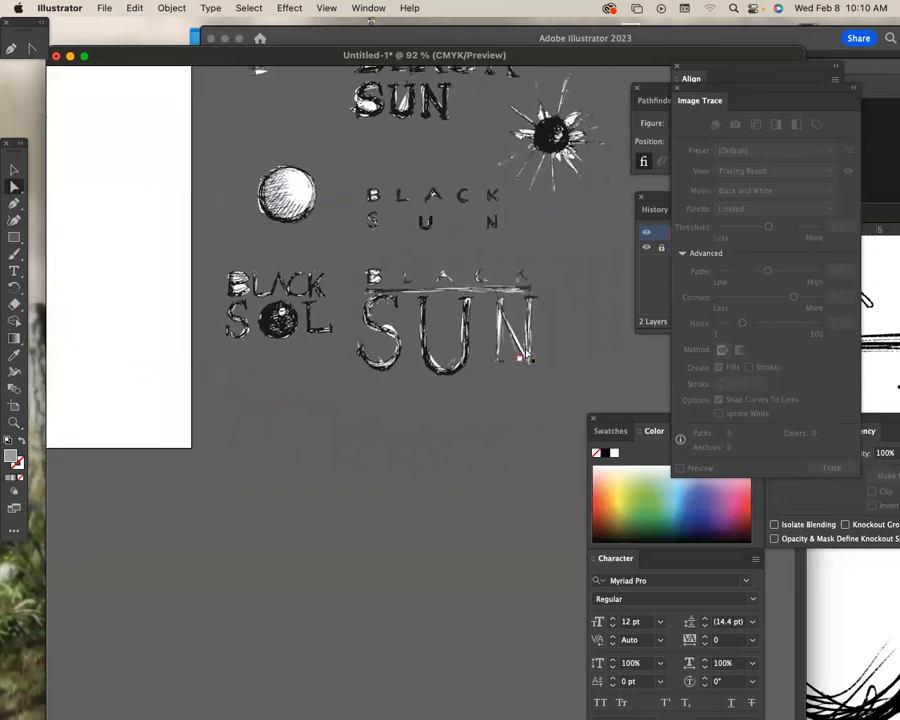
left_click_drag(525, 328, 494, 375)
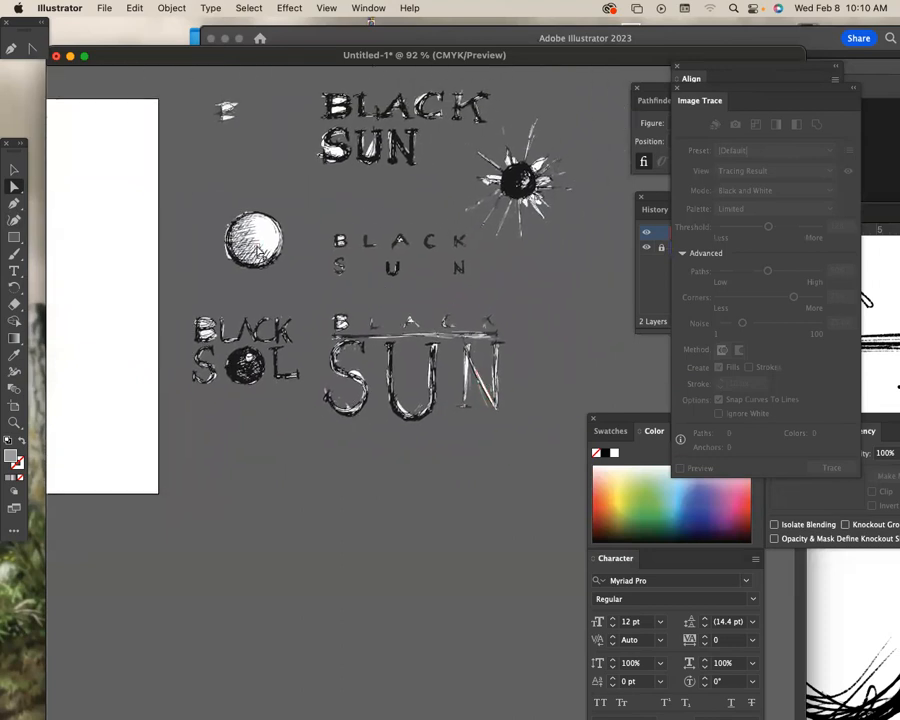
Ungroup the whole expanded artwork so its letters and shapes can be selected separately, and deselect it
key("v")
left_click_drag(346, 299, 357, 239)
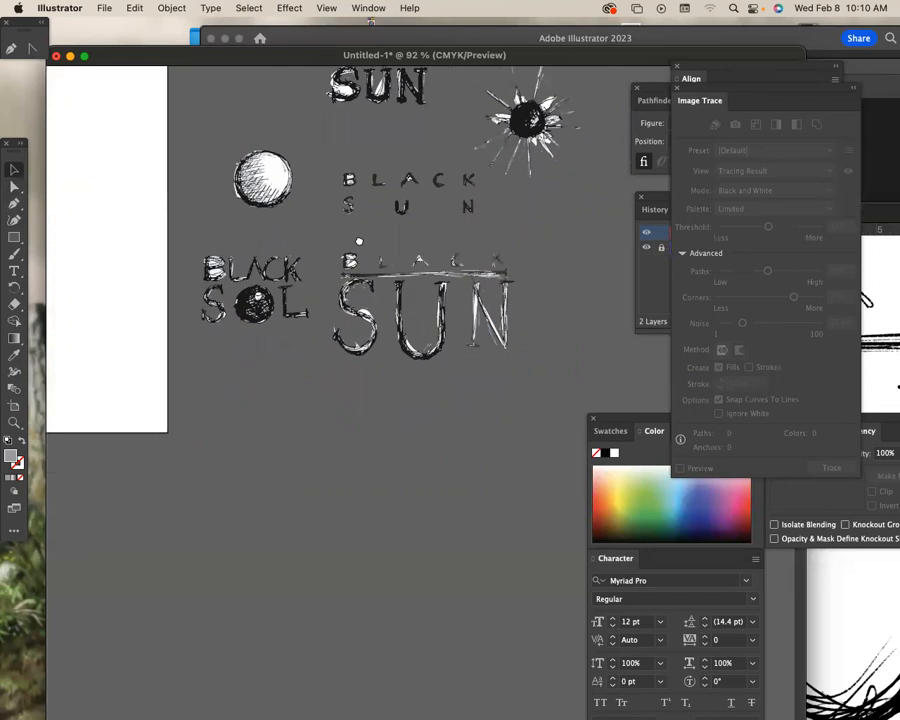
left_click_drag(564, 174, 412, 242)
mouse_move(281, 262)
left_mouse_down()
mouse_move(402, 319)
mouse_move(412, 176)
left_mouse_up()
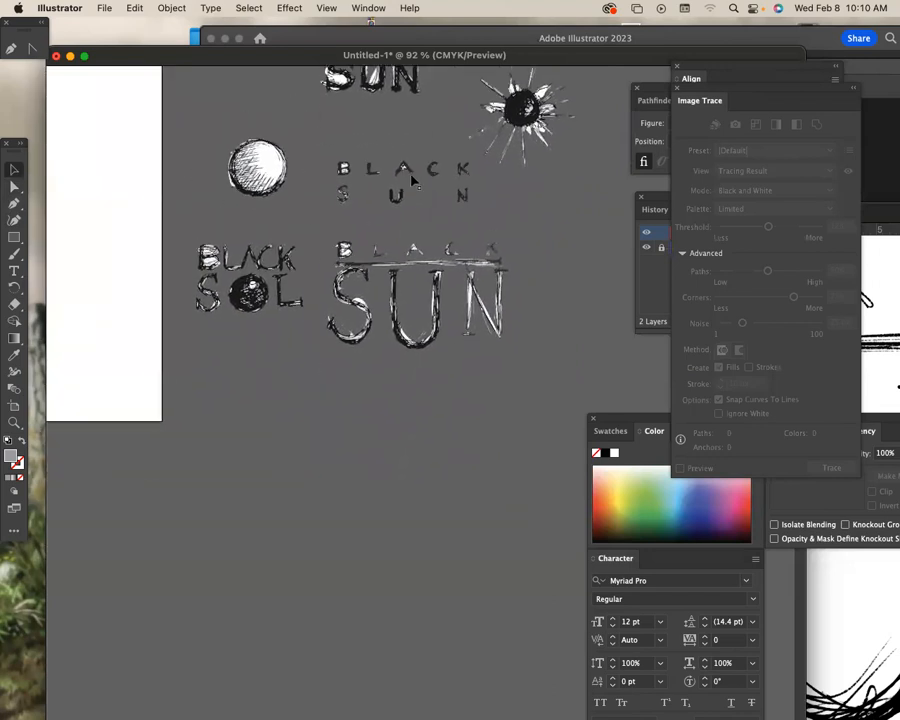
left_click(401, 175)
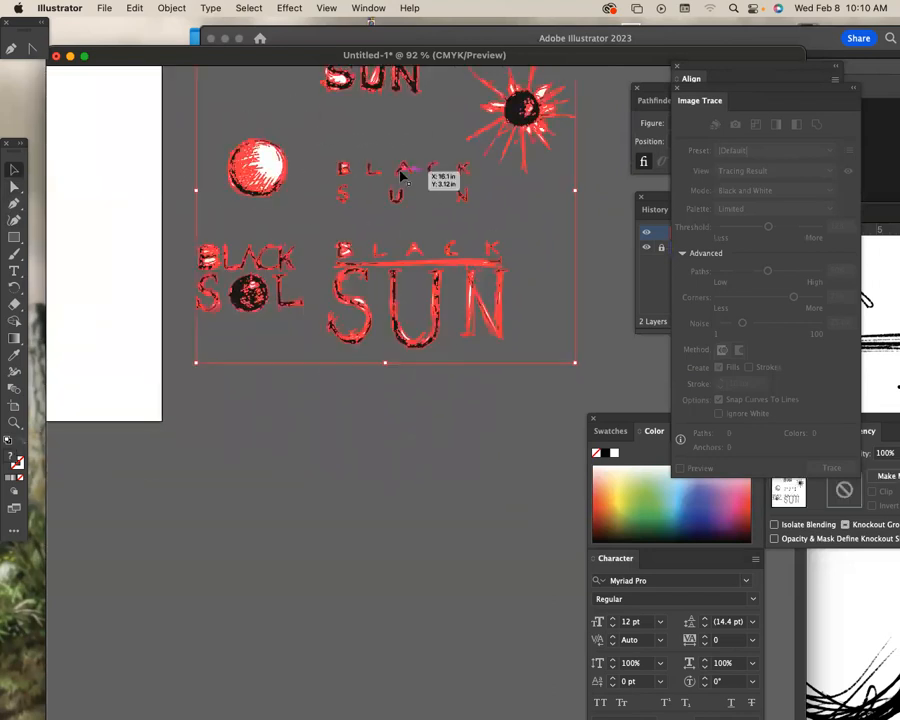
left_click(171, 8)
left_click(189, 114)
left_click(171, 8)
left_click(189, 114)
left_click(175, 9)
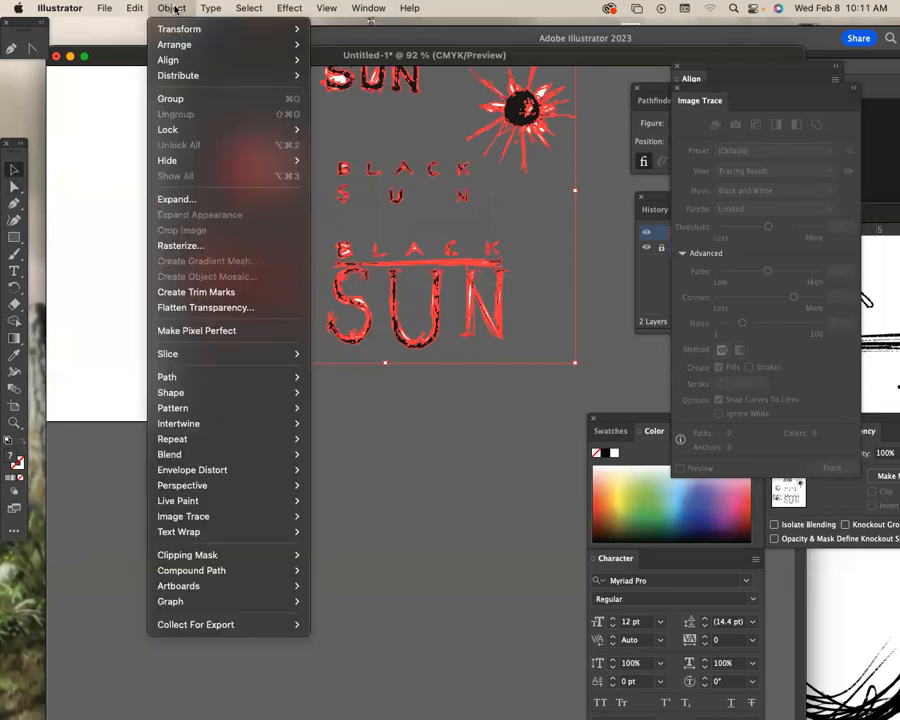
left_click(391, 136)
left_click(441, 176)
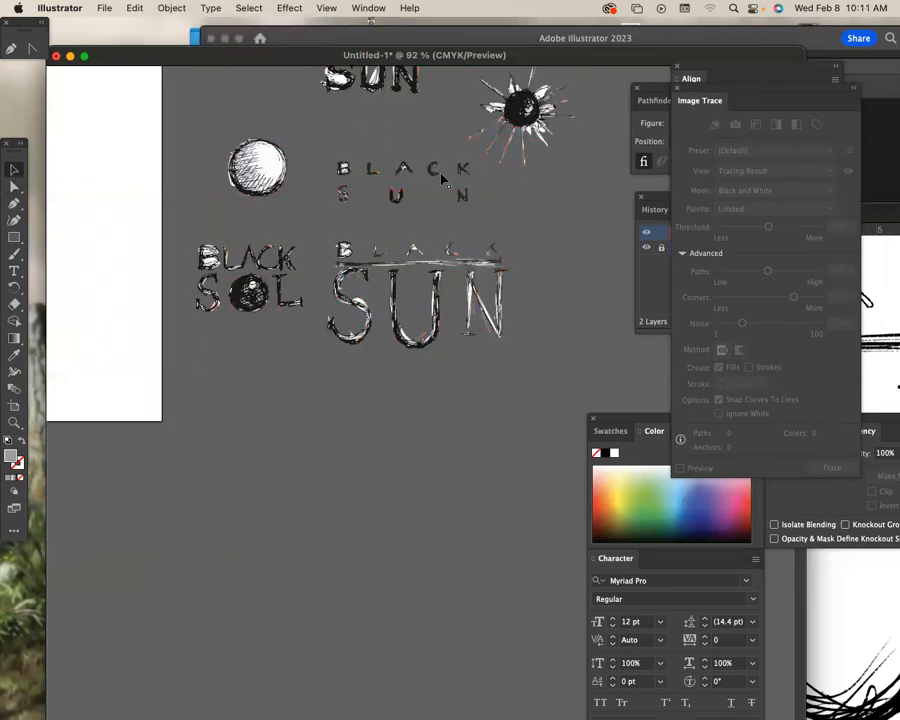
Select the B of the small widely spaced BLACK SUN lettering and enlarge it to roughly three times its size
left_click(358, 183)
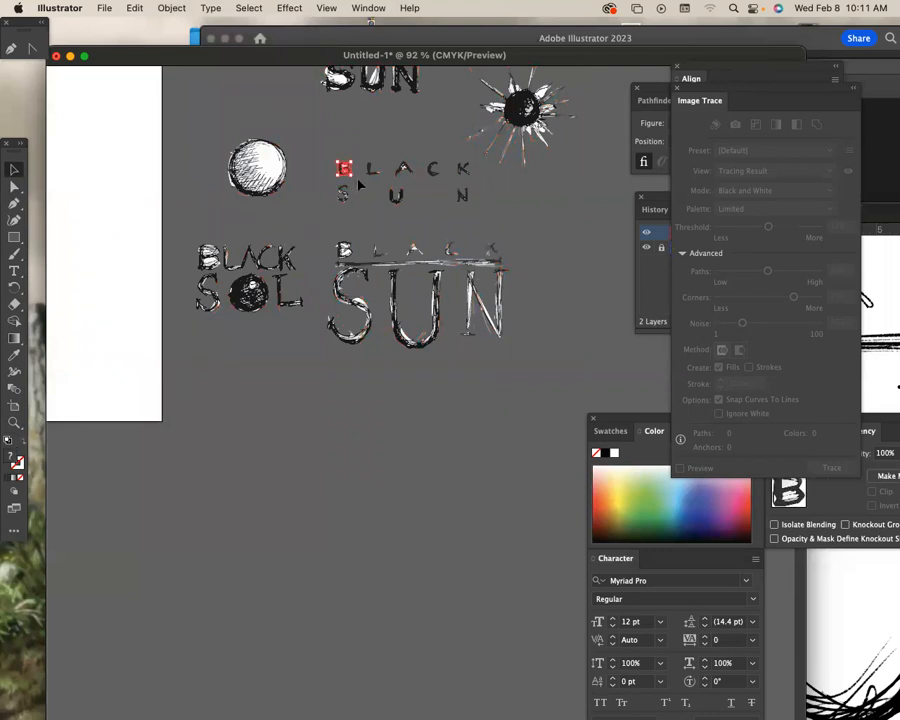
key("super+plus")
key("super+plus")
key("super+plus")
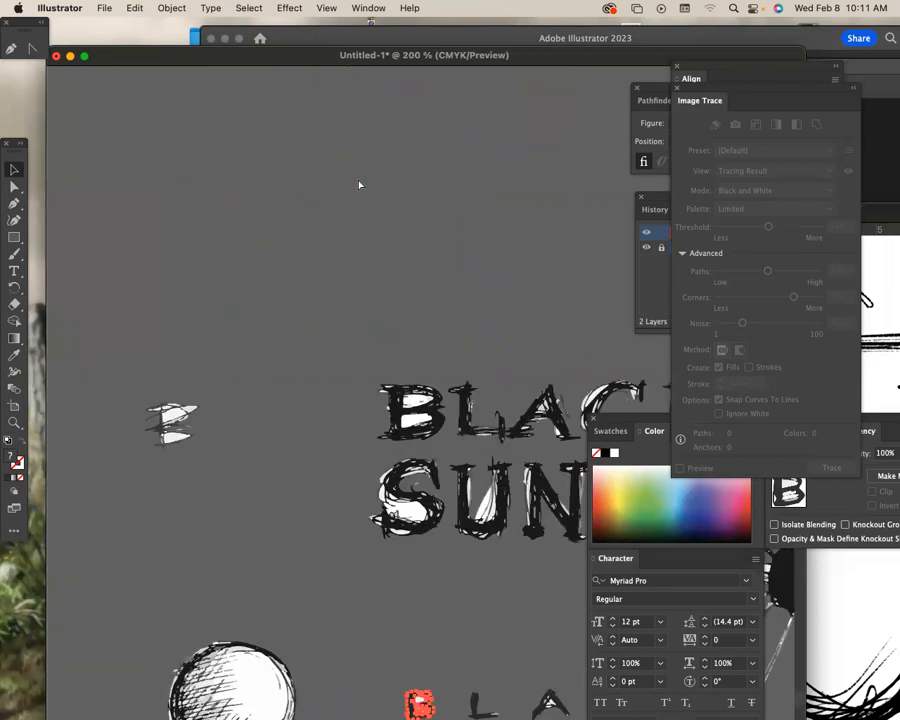
left_click_drag(390, 215, 366, 70)
left_click_drag(466, 396, 432, 138)
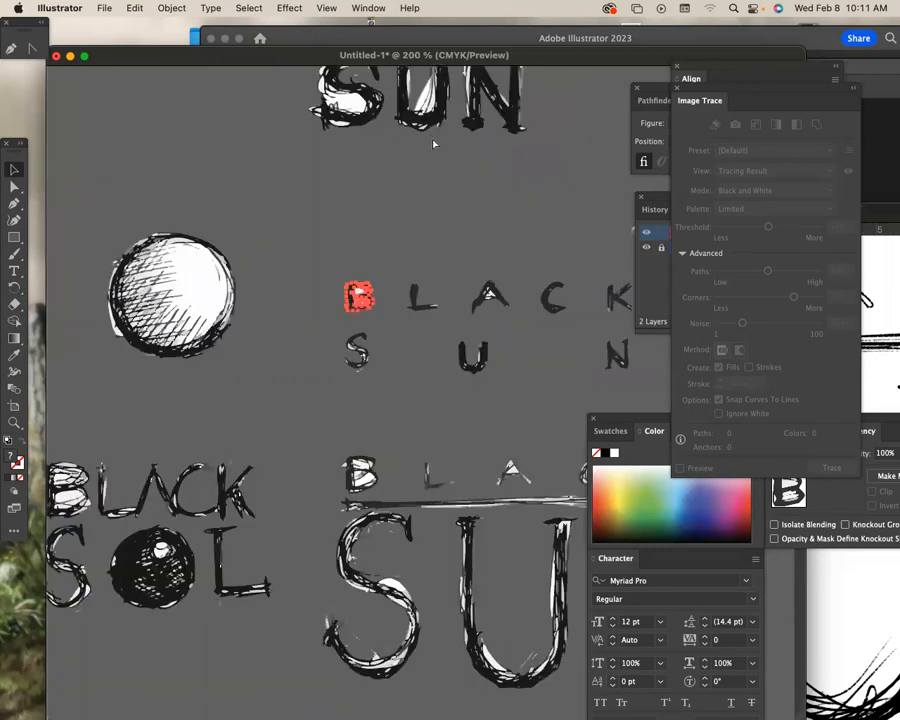
key("super+plus")
key("super+plus")
scroll(435, 145, "down", 10)
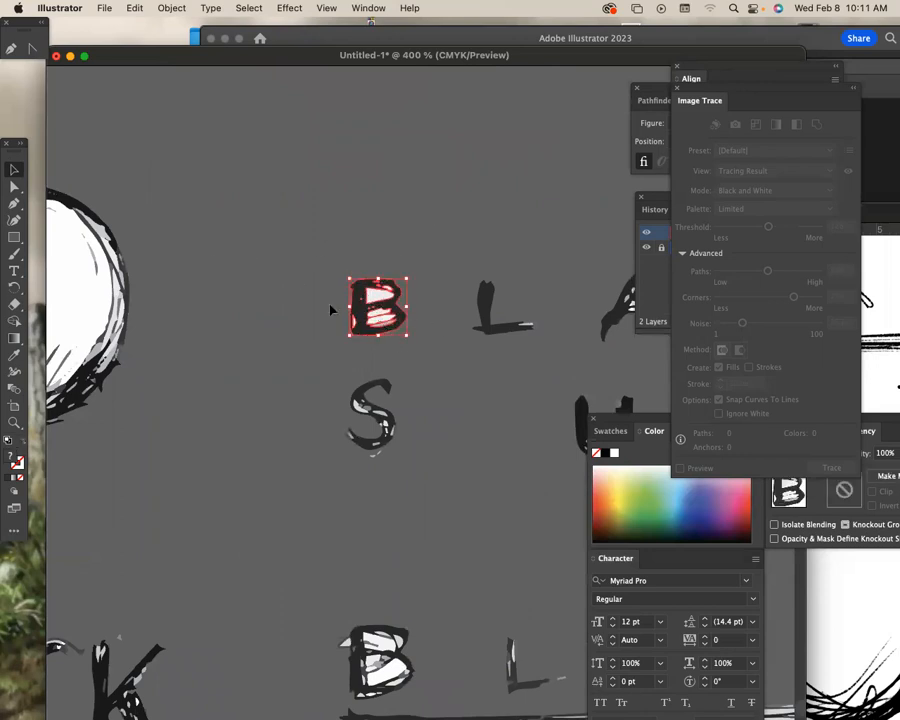
left_click_drag(333, 278, 205, 348)
left_click_drag(296, 392, 244, 412)
left_click_drag(154, 313, 299, 302)
Move the enlarged B to the empty canvas area beyond the K and above the sunburst
key("super+minus")
key("super+minus")
key("super+minus")
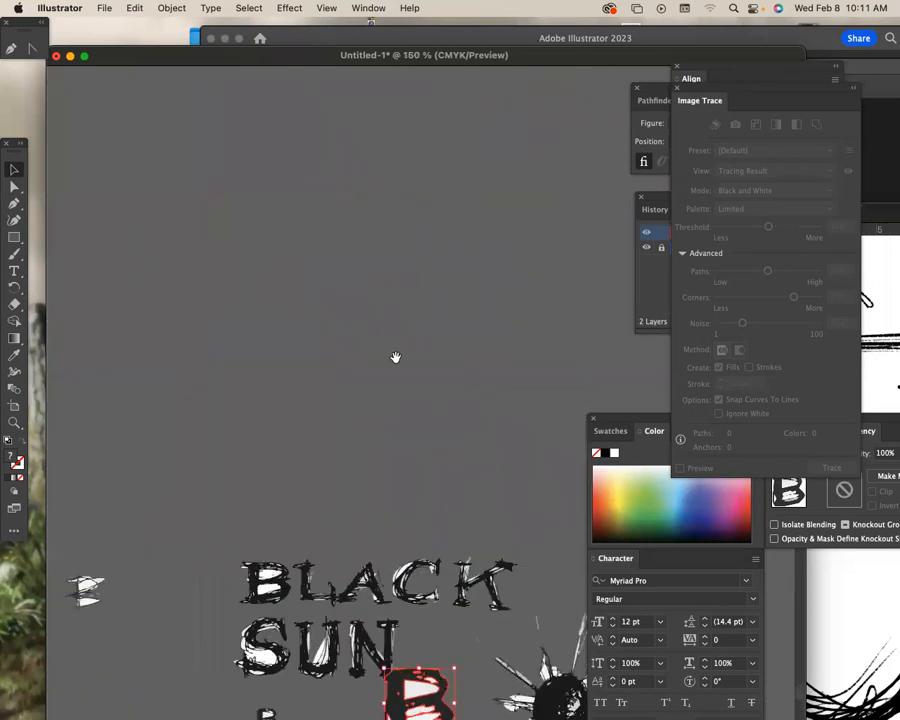
left_click_drag(396, 358, 207, 96)
left_click_drag(247, 441, 299, 291)
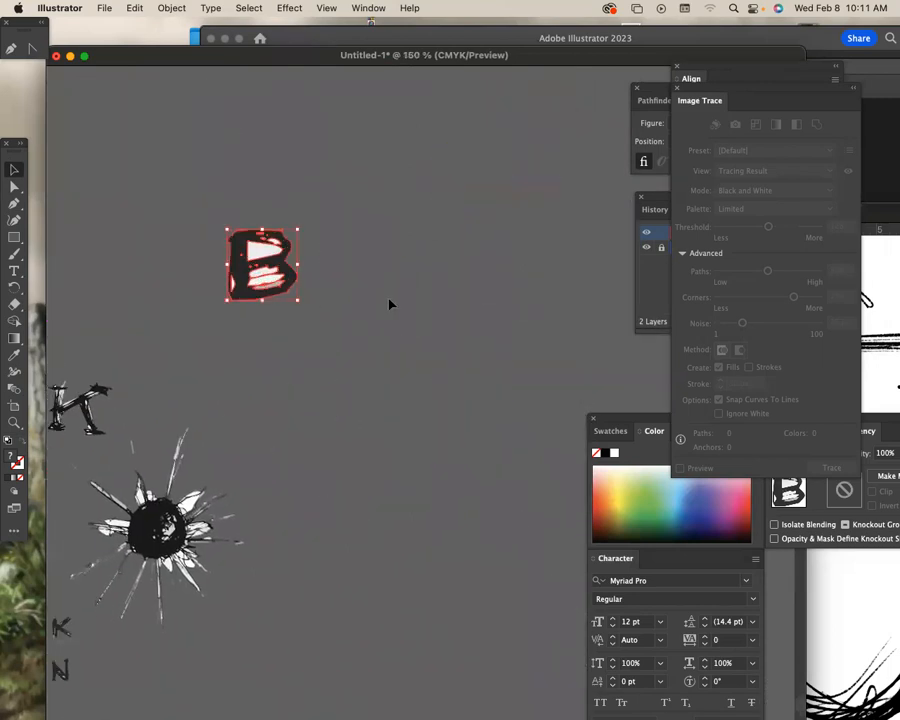
Isolate the main black body of the enlarged B with Direct Selection and fill it with yellow
left_click(391, 302)
left_click(294, 268)
left_click(207, 187)
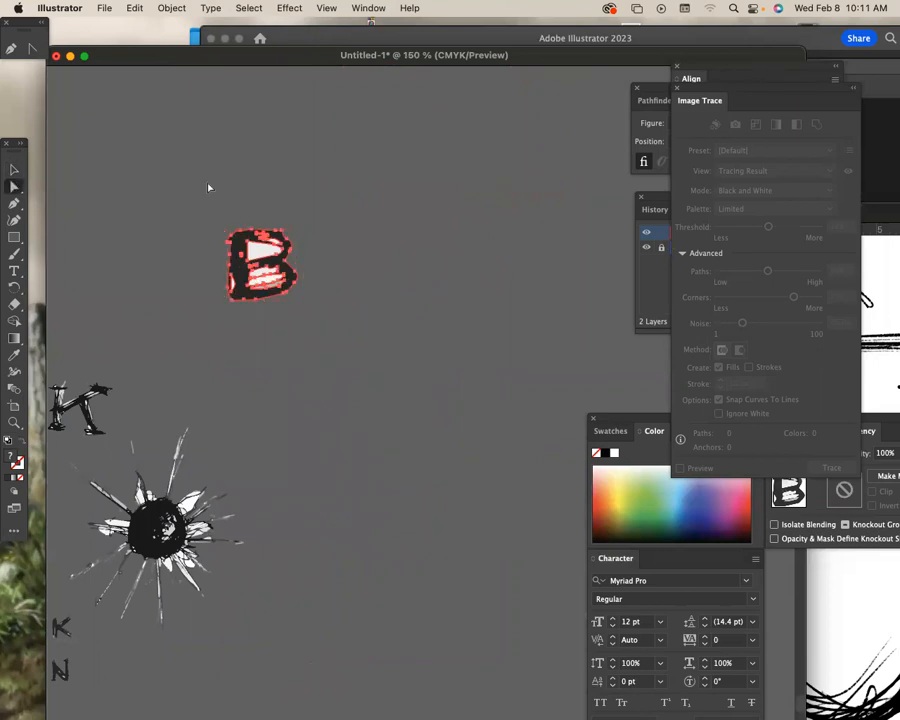
key("a")
left_click(252, 262)
left_click(255, 262)
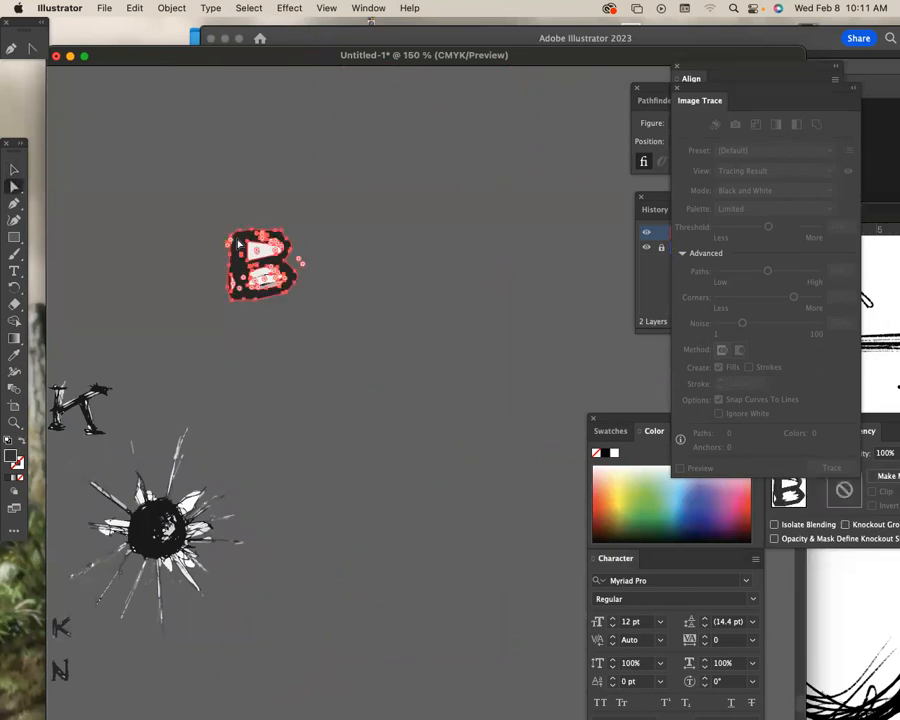
left_click(623, 484)
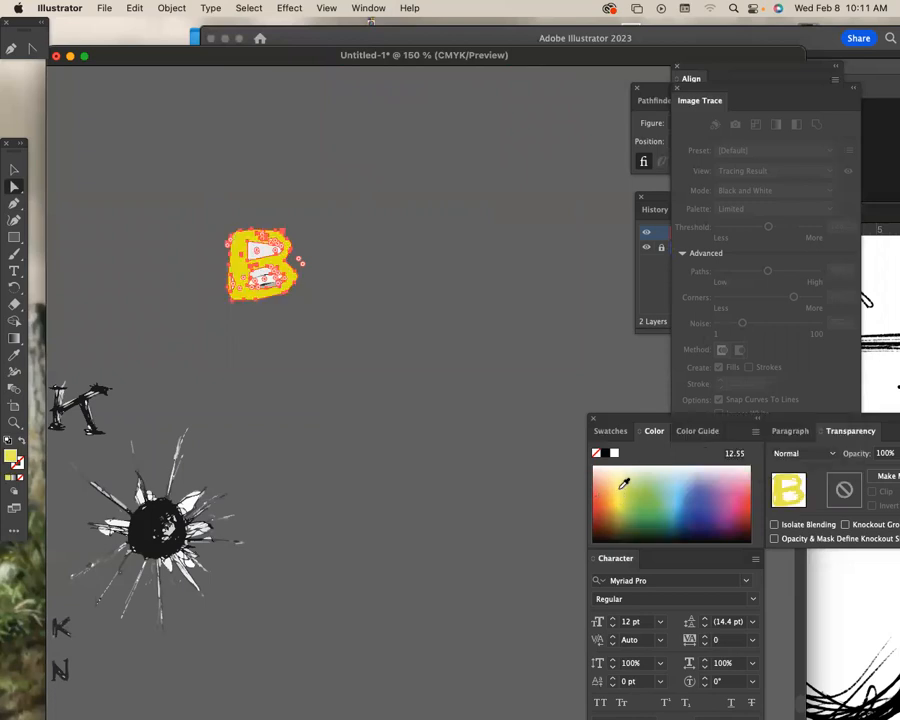
Try a paler yellow fill on the B's body, deselect it, and undo the pale fill
left_click(618, 471)
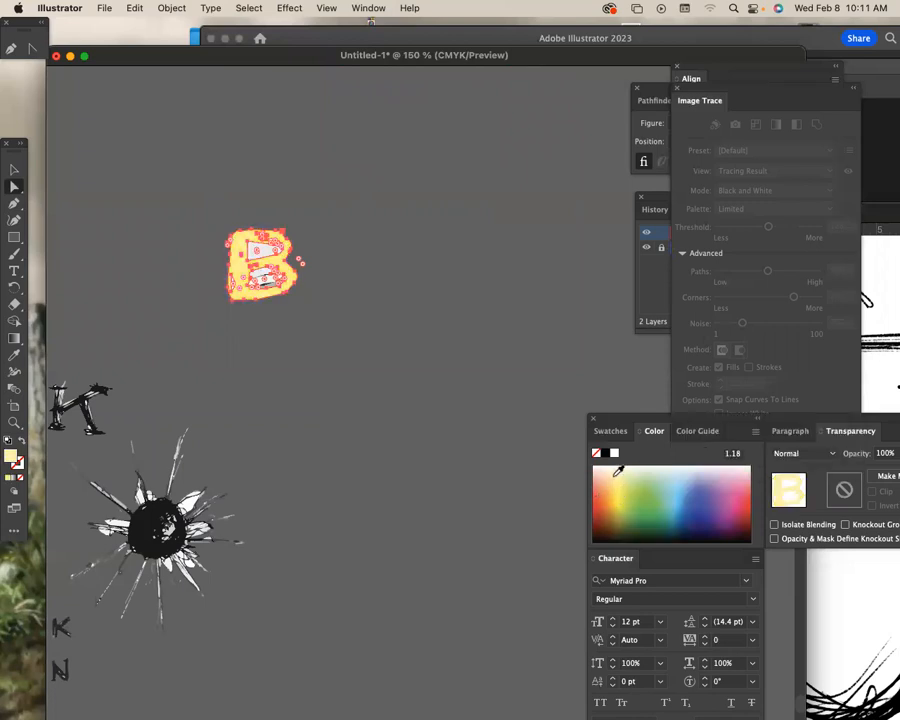
left_click(14, 169)
left_click(365, 294)
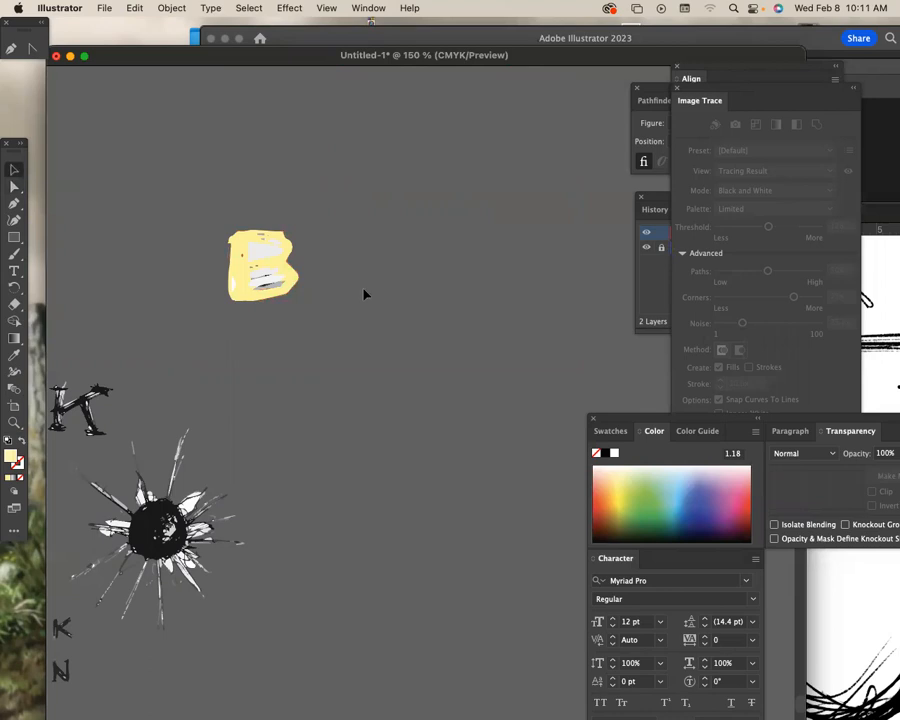
key("super+z")
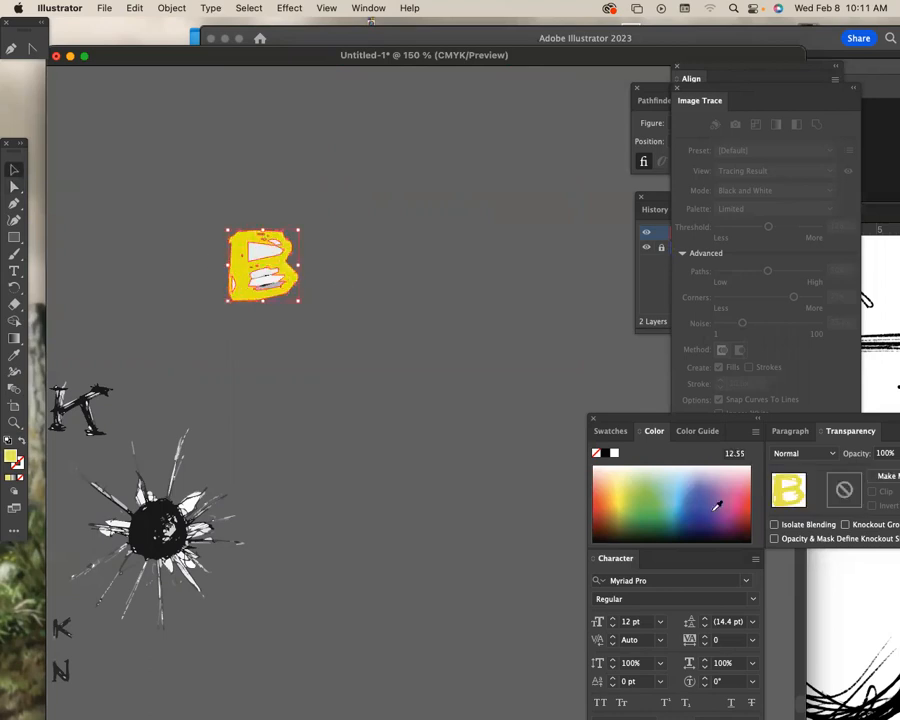
Fill the B's body with light blue and deselect the letter
left_click(676, 489)
left_click(15, 186)
left_click(409, 242)
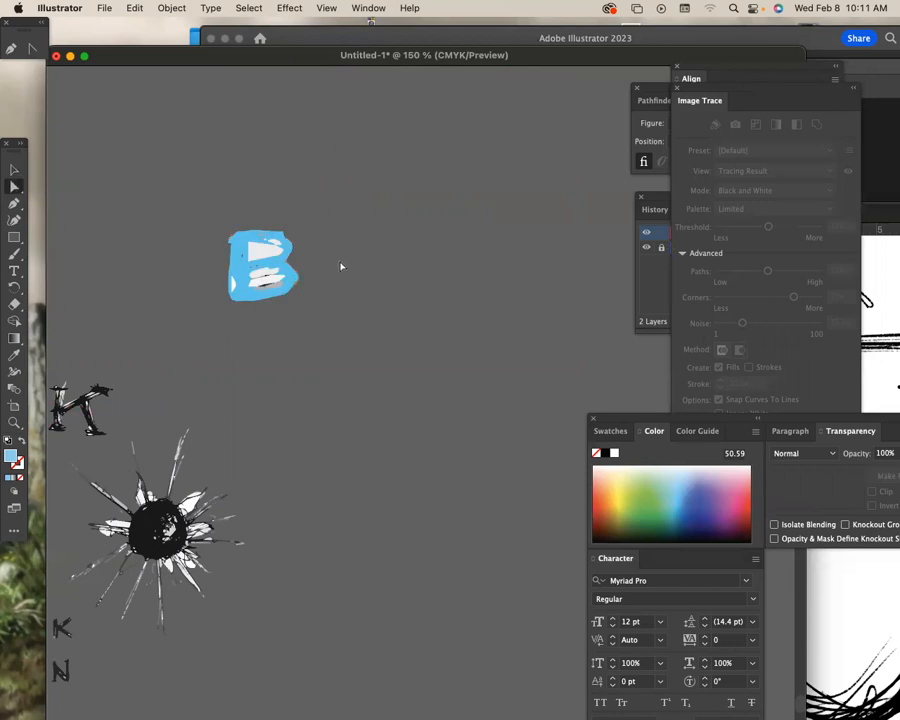
Give the white shapes in the B's upper and lower openings a black fill with a white outline
left_click(258, 250)
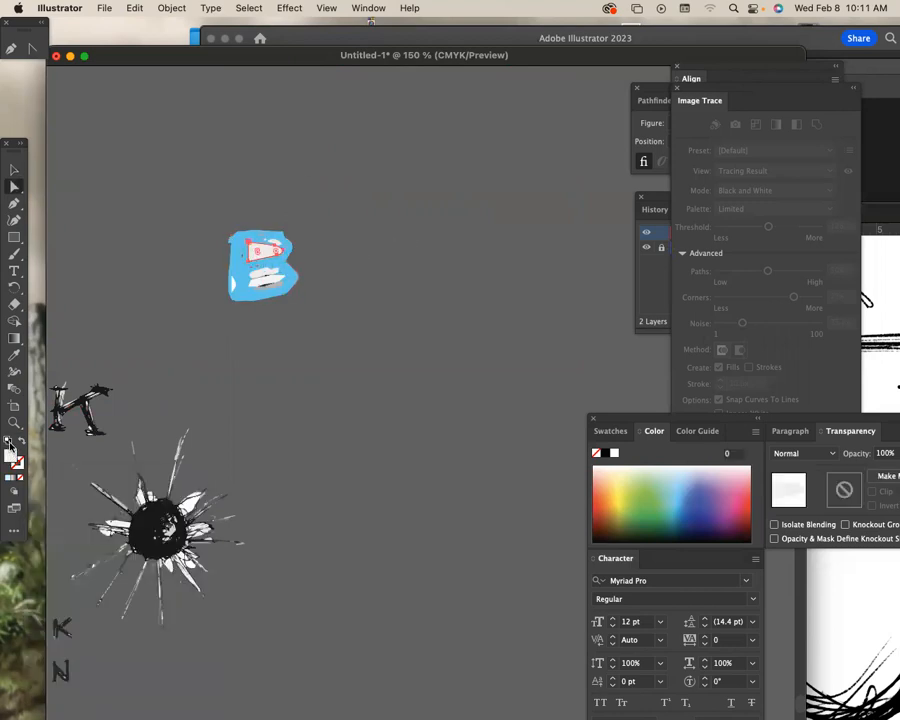
left_click(9, 440)
left_click(20, 442)
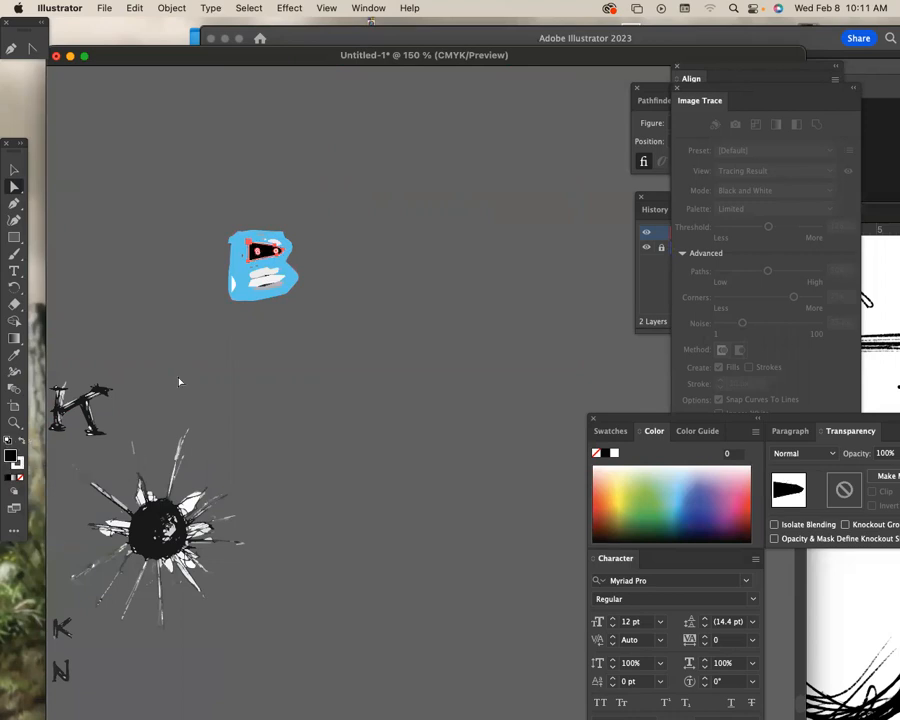
left_click(263, 283)
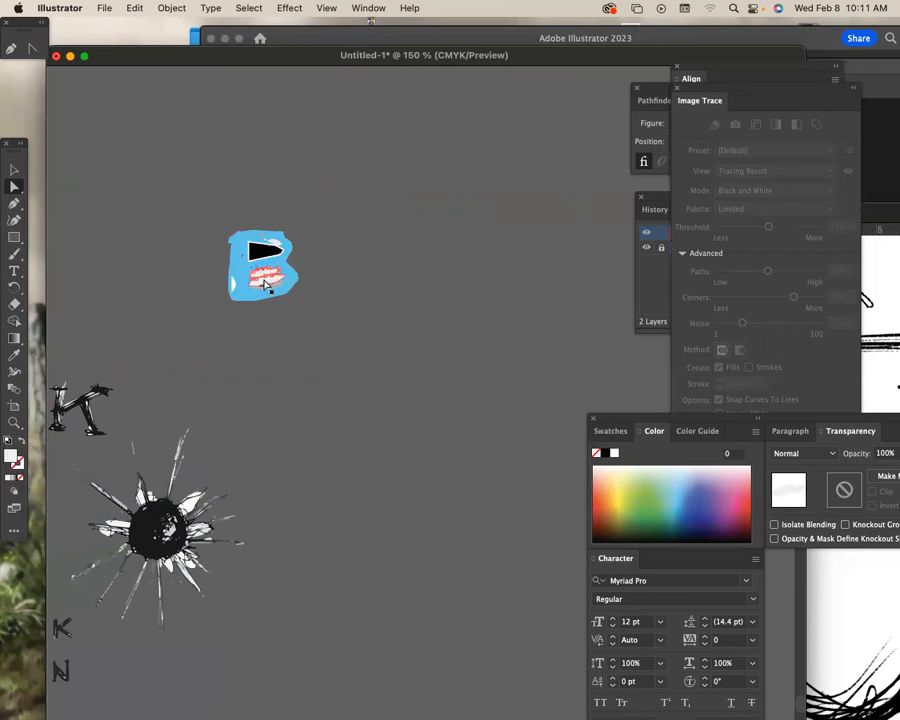
left_click(15, 357)
left_click(257, 252)
Select the whole blue B and rotate copies around a point beside it, repeating until eight letters form a ring
left_click(15, 170)
left_click(535, 337)
left_click(295, 272)
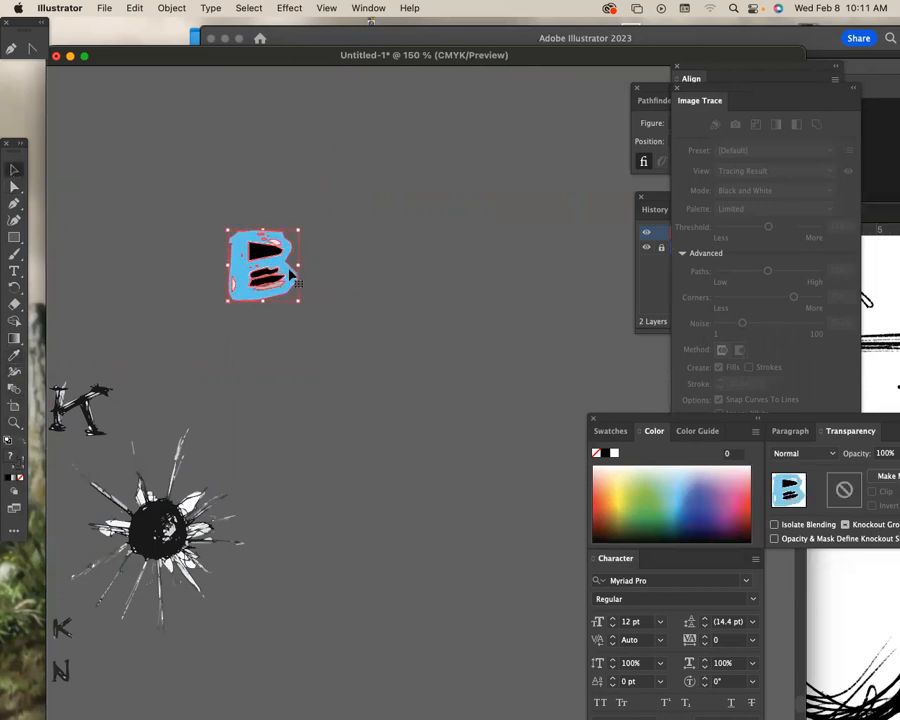
key("r")
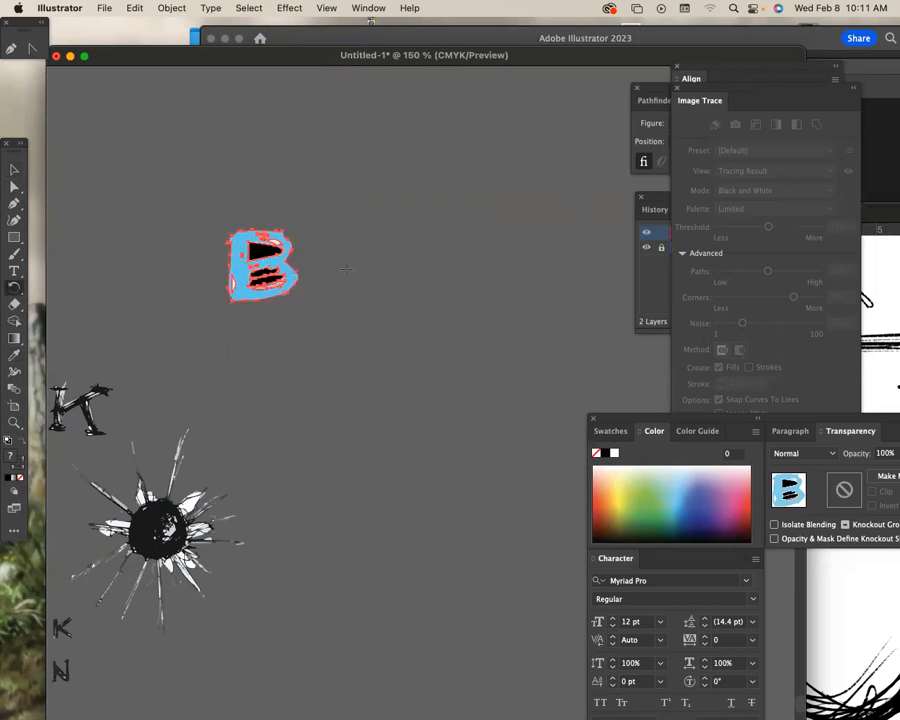
left_click_drag(475, 282, 421, 353)
key("ctrl+d")
key("ctrl+d")
key("ctrl+d")
key("ctrl+d")
key("ctrl+d")
key("ctrl+d")
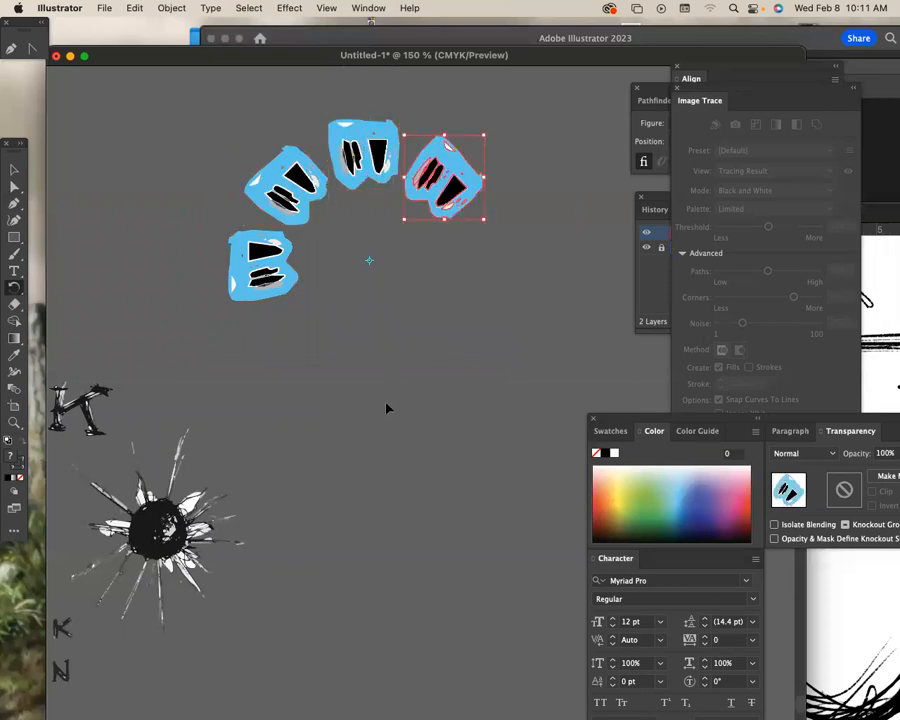
key("v")
left_click(371, 209)
Select the upright B in the ring of rotated letters and copy it
key("super+minus")
key("super+minus")
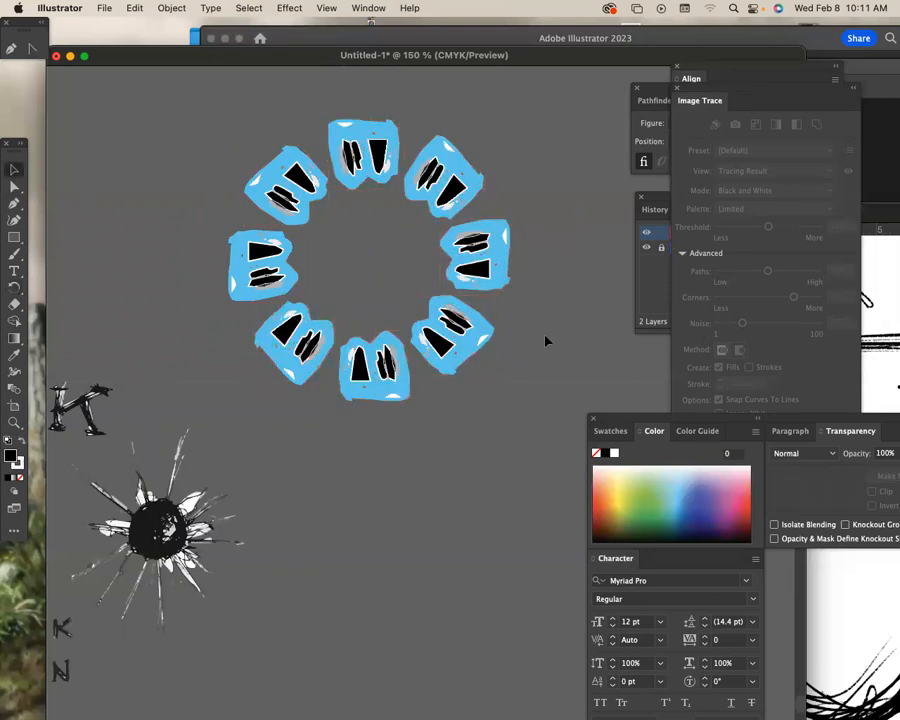
left_click_drag(544, 456, 465, 229)
left_click(281, 243)
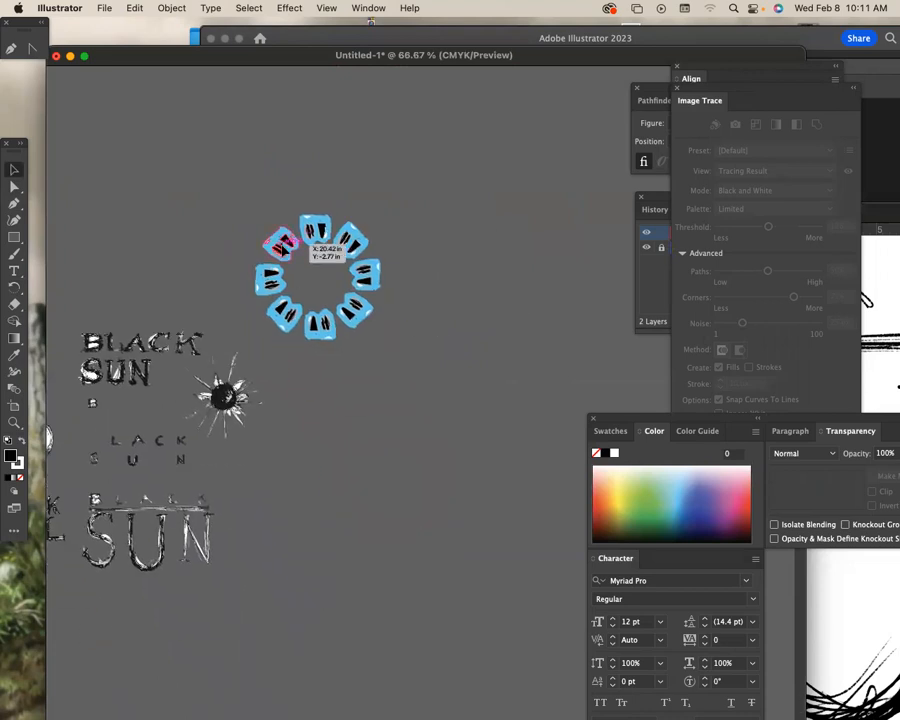
left_click_drag(283, 243, 275, 277)
Switch to Adobe Photoshop and create a new 67 × 67 px CMYK document at 72 ppi from the clipboard size
mouse_move(563, 708)
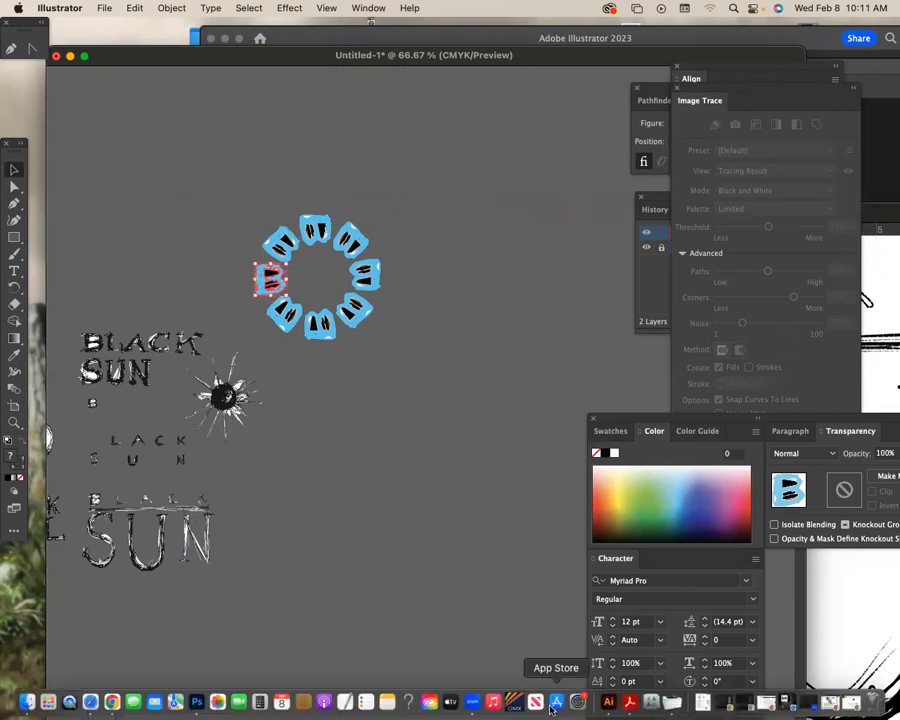
left_click(197, 701)
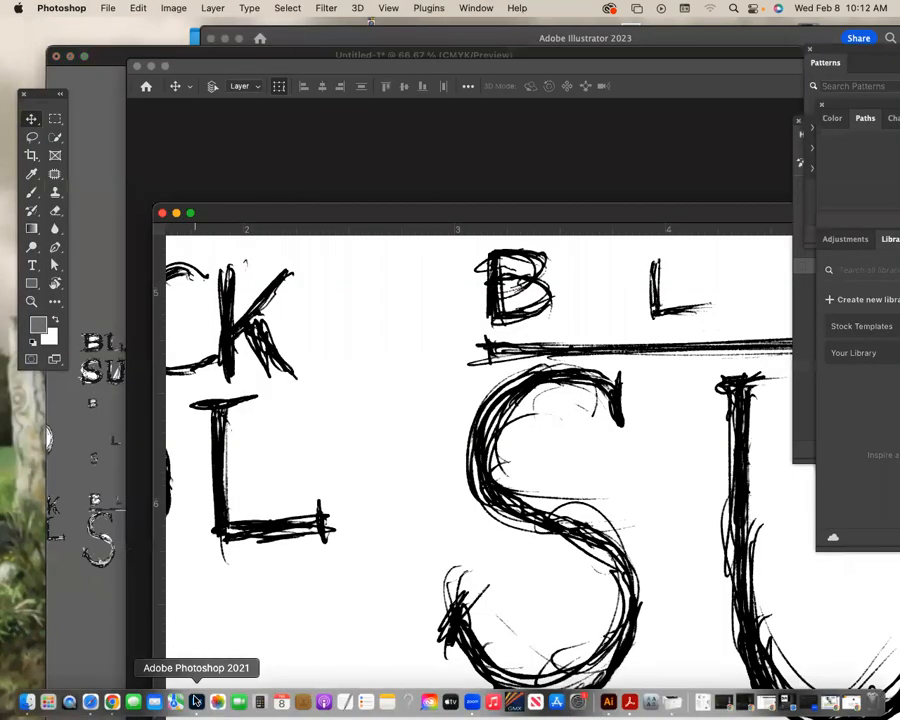
key("super+n")
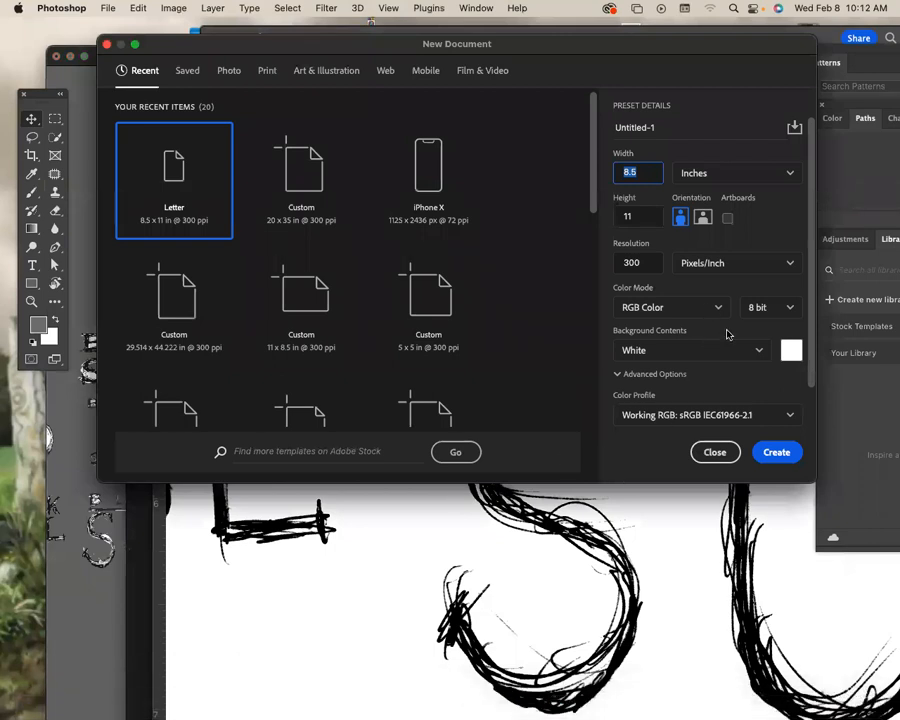
left_click(777, 452)
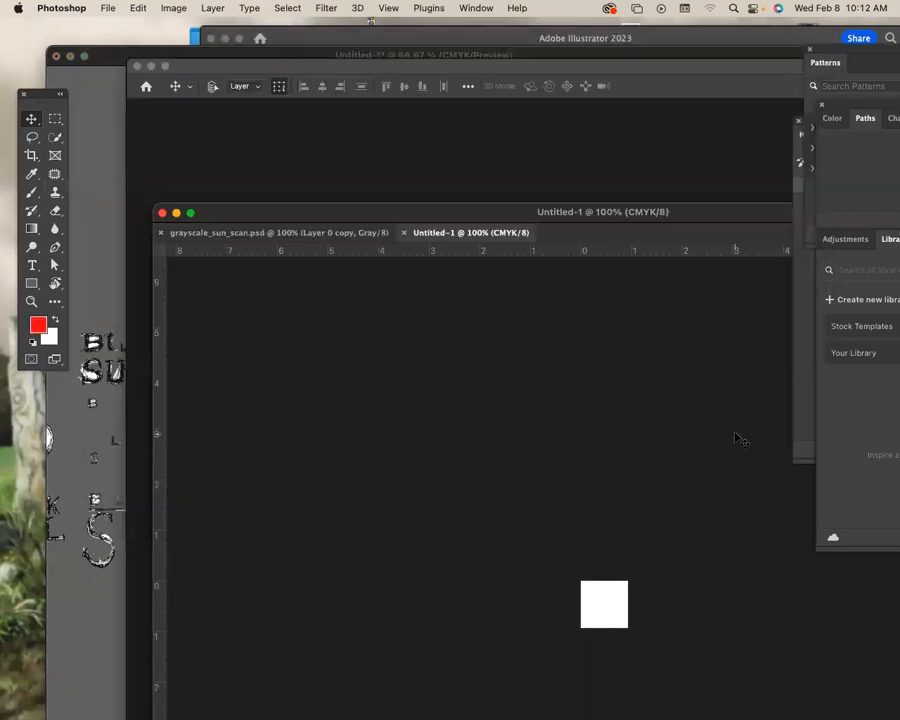
left_click_drag(591, 220, 537, 40)
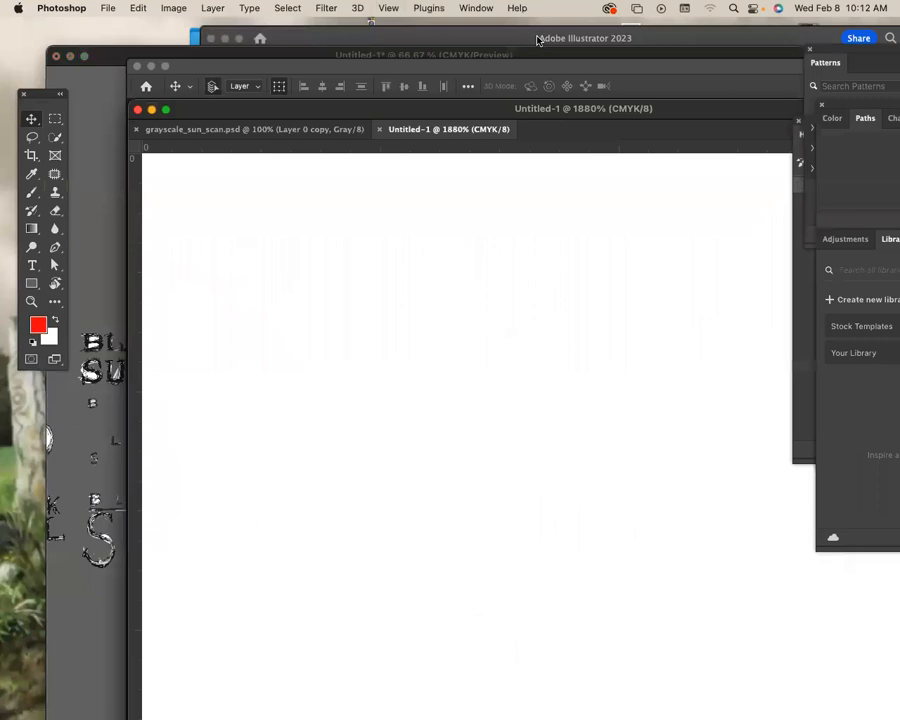
Paste the copied B into the new document as pixels and commit its placement
key("super+v")
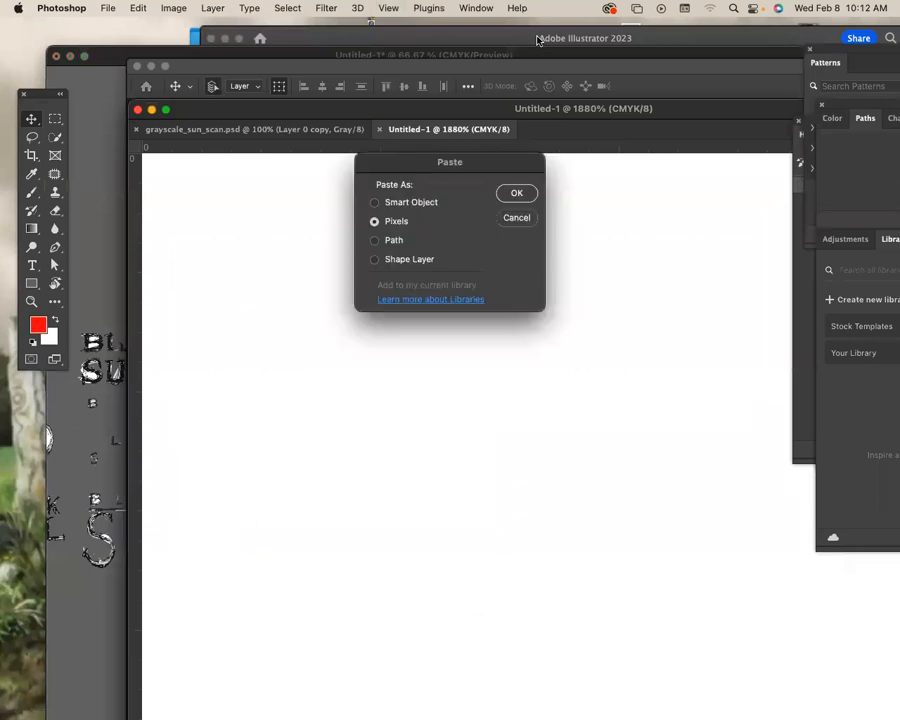
left_click(517, 194)
key("super+minus")
key("super+minus")
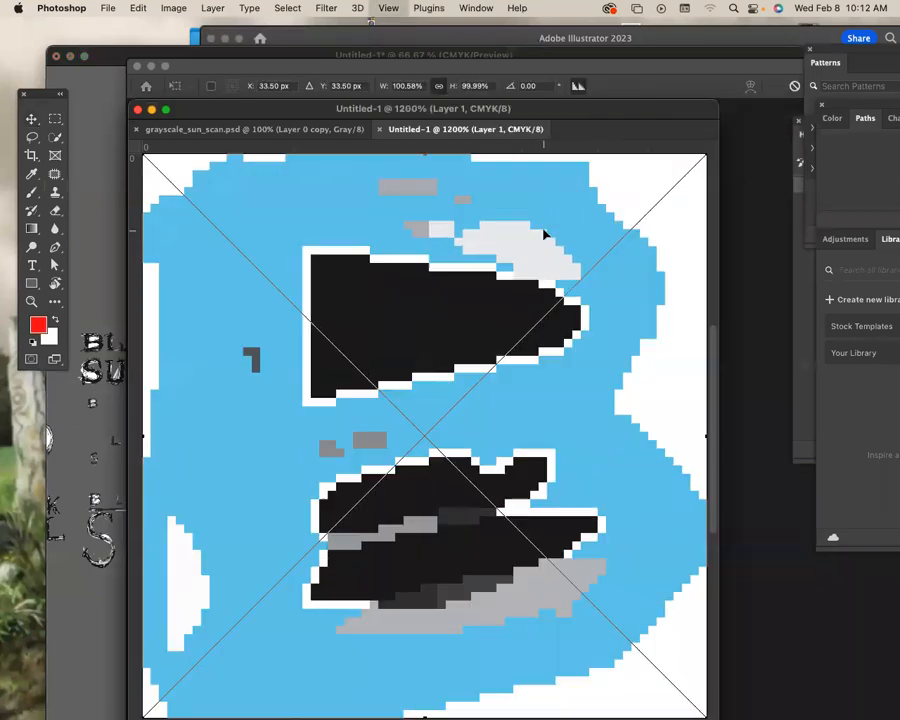
key("super+minus")
key("super+minus")
left_click_drag(477, 487, 744, 680)
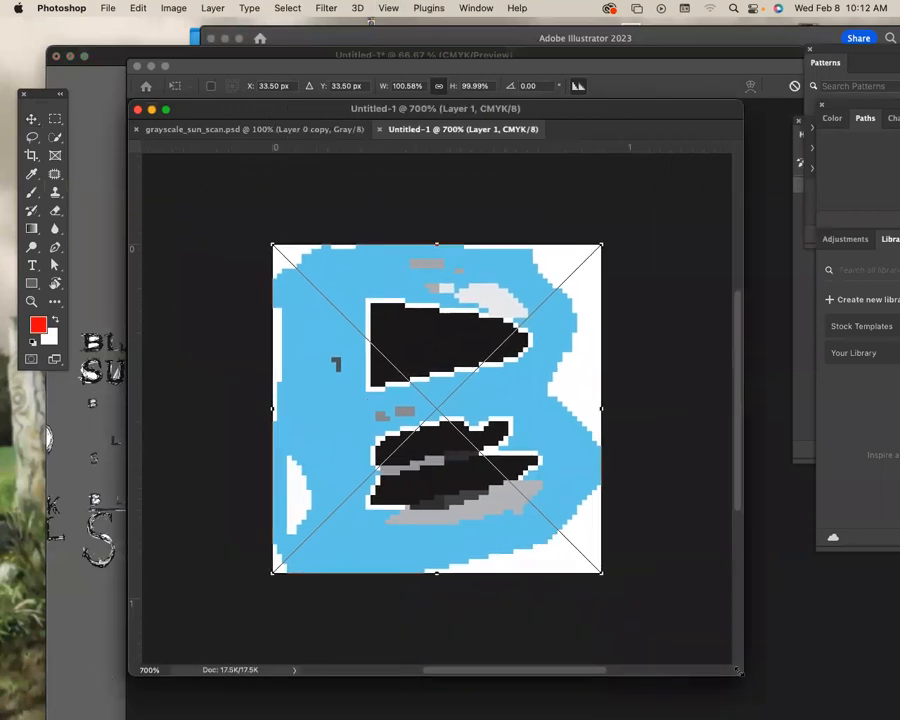
key("Return")
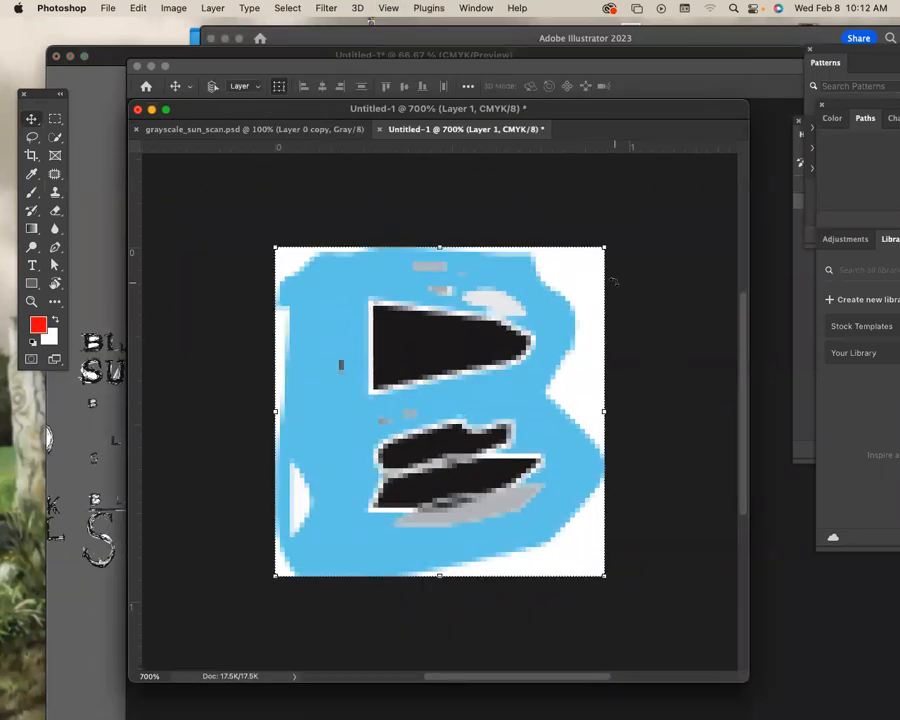
Create a second 67 × 67 px CMYK document at 300 pixels/inch and paste the B into it as pixels
key("super+n")
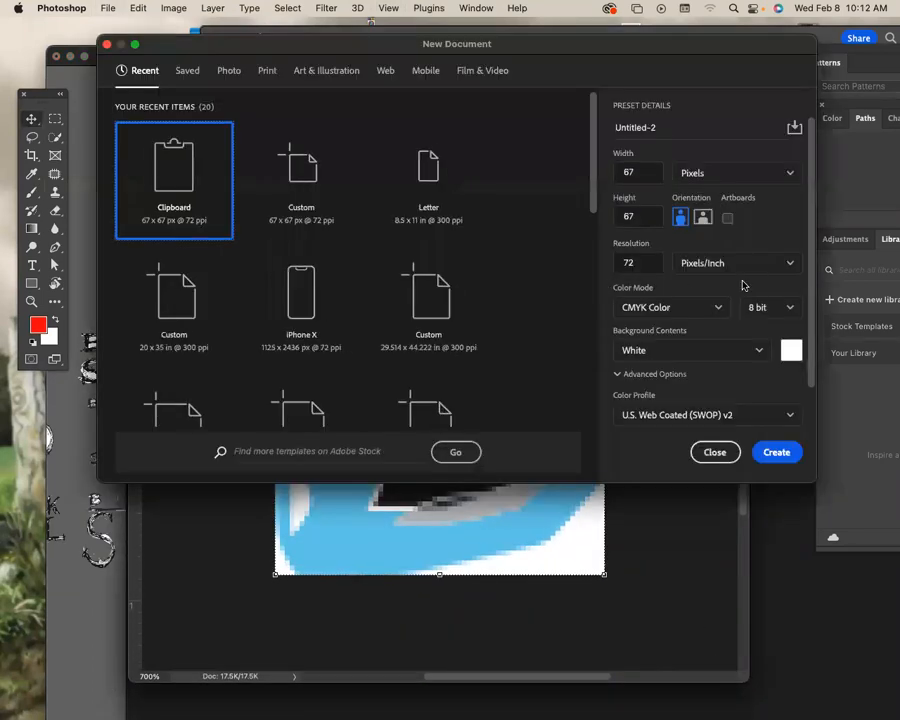
double_click(630, 262)
type("300")
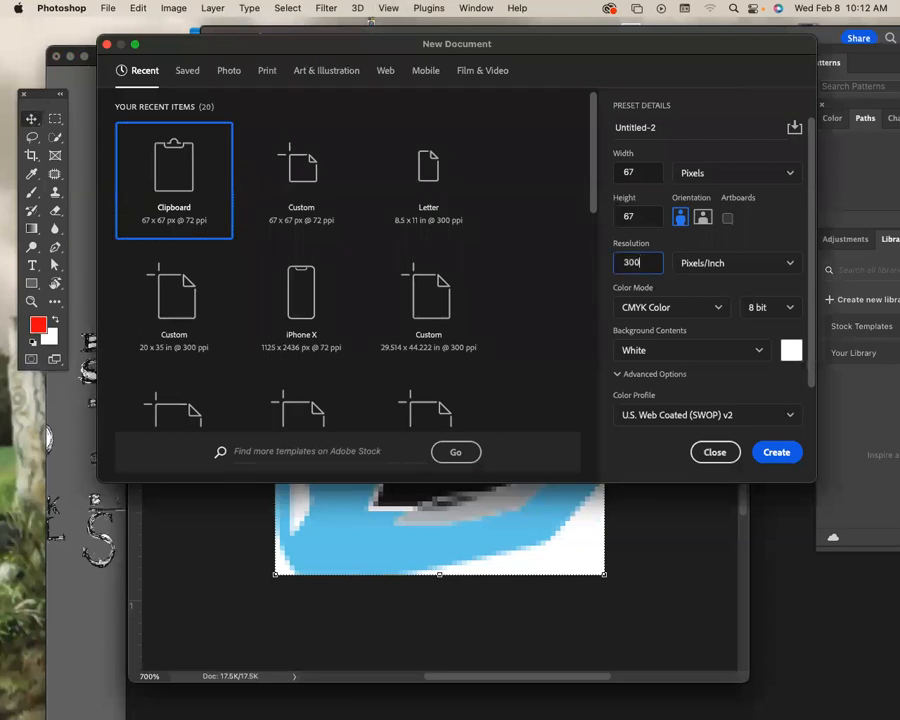
key("Return")
key("super+v")
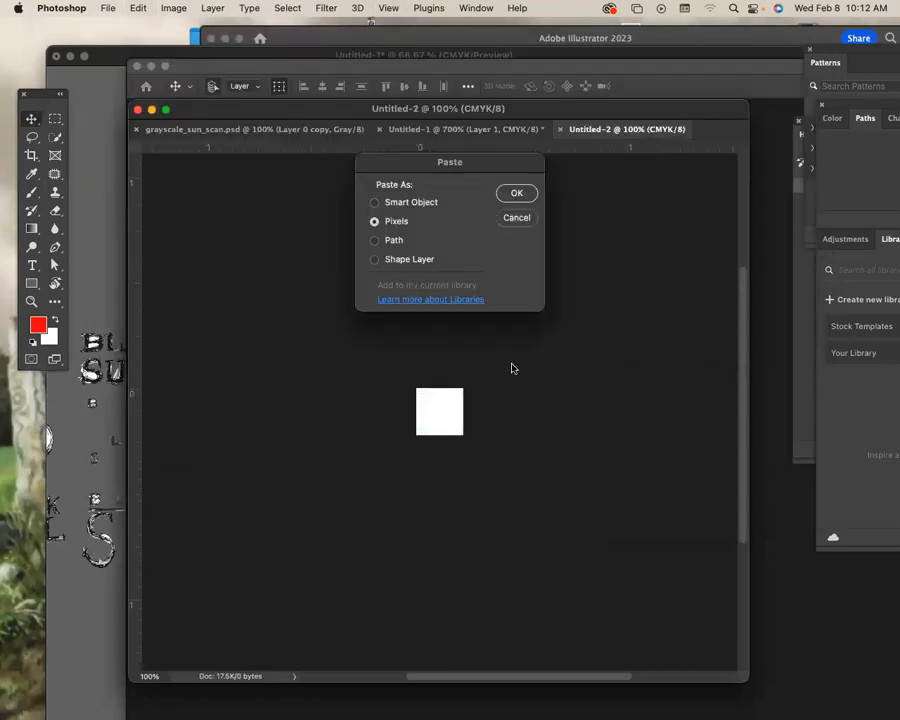
left_click(517, 194)
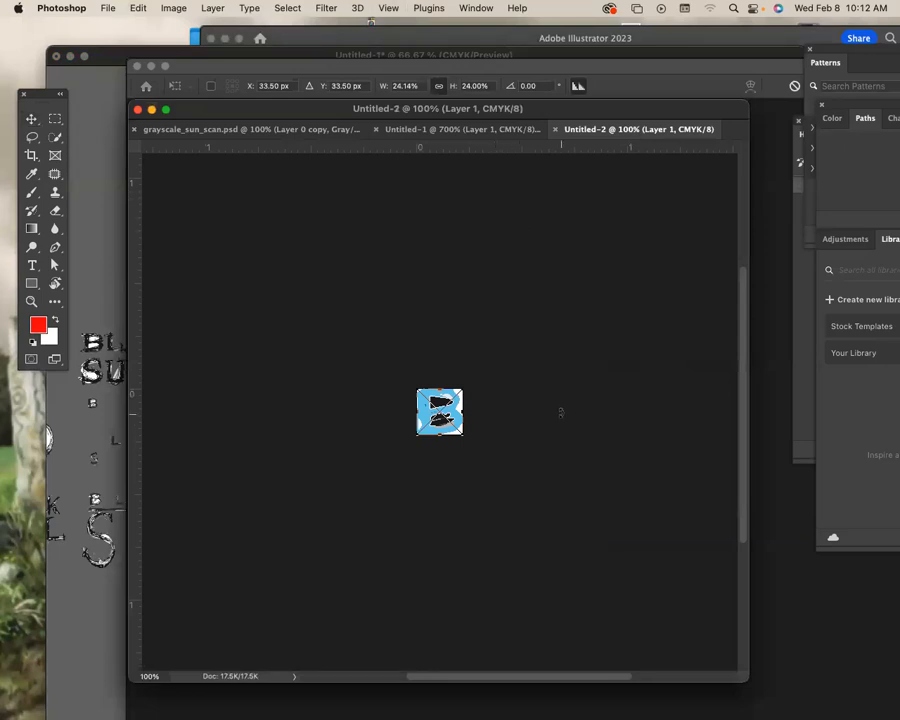
key("Return")
Create a third, larger CMYK document with a width of 100 pixels and a resolution of 300 pixels/inch
key("super+n")
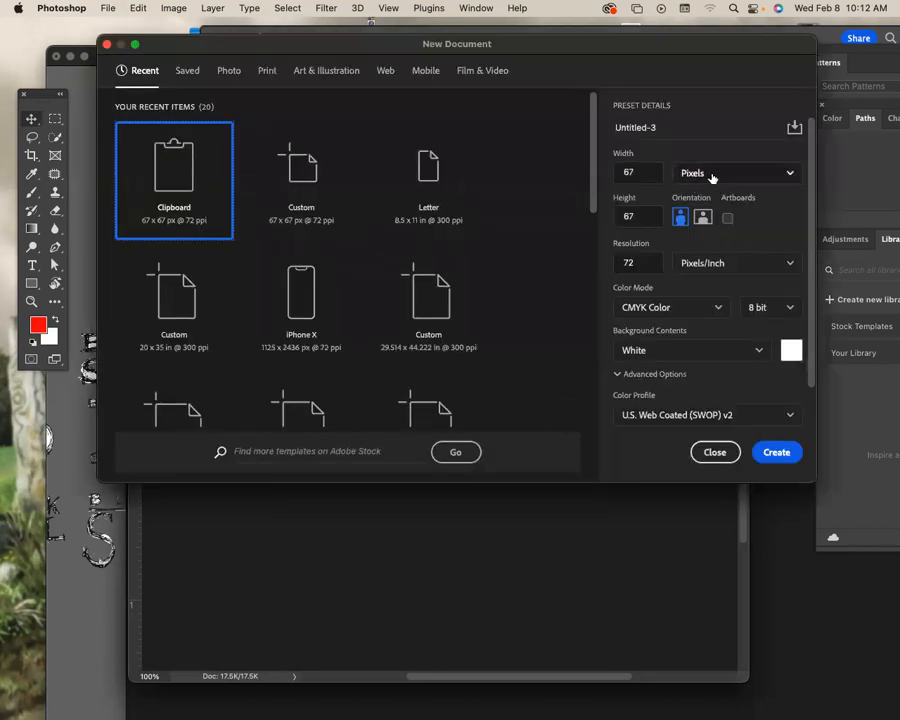
double_click(629, 173)
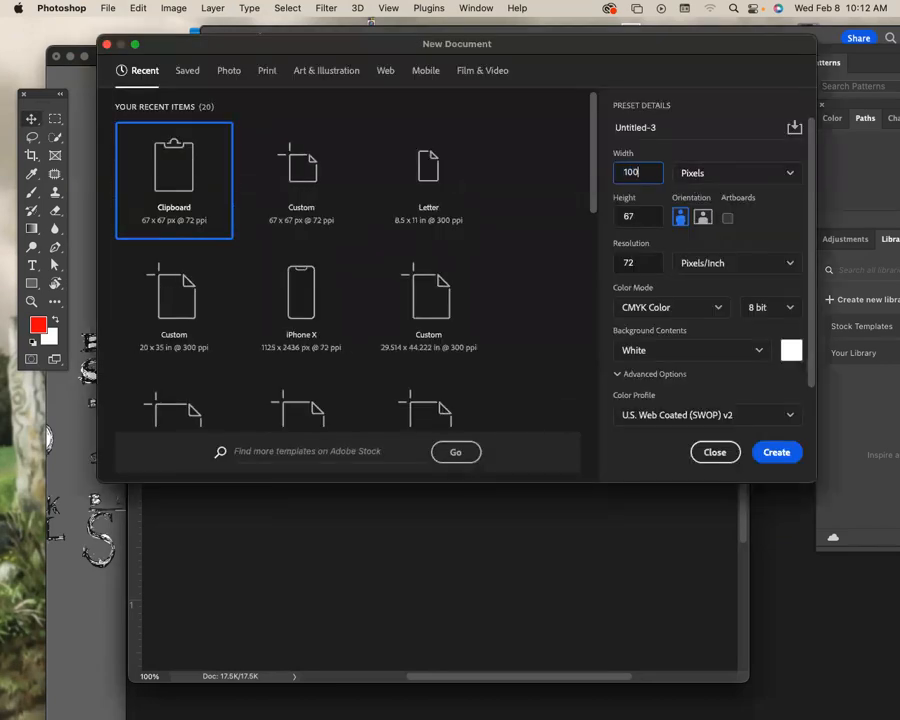
key("Tab")
key("Tab")
type("1")
scroll(627, 218, "down", 3)
double_click(634, 263)
type("3")
key("Return")
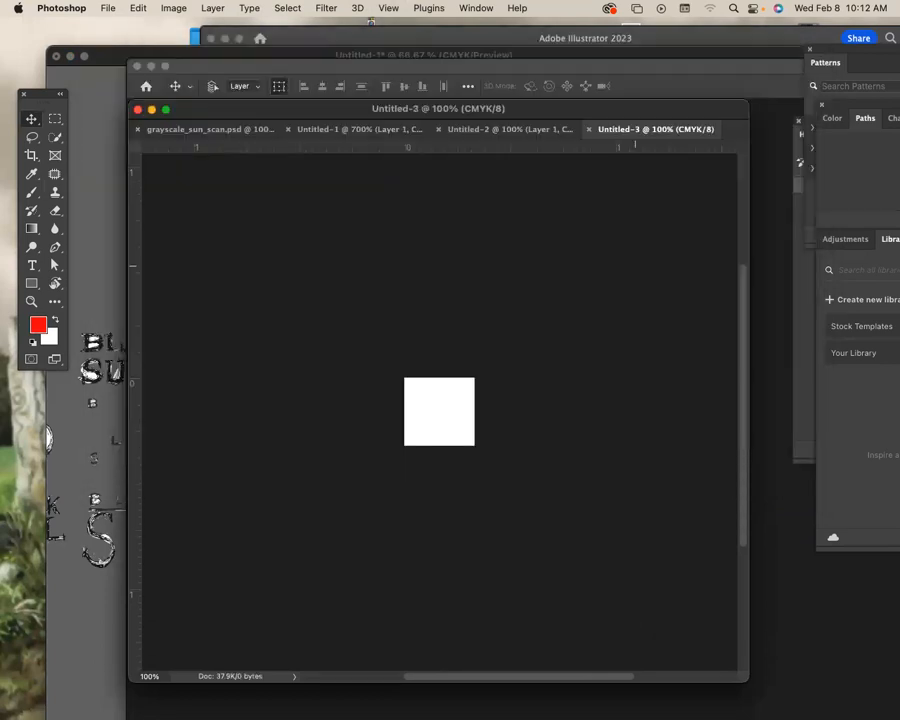
Paste the B into the third document as pixels, shrink it to leave a white margin, and commit it
key("super+v")
left_click(516, 193)
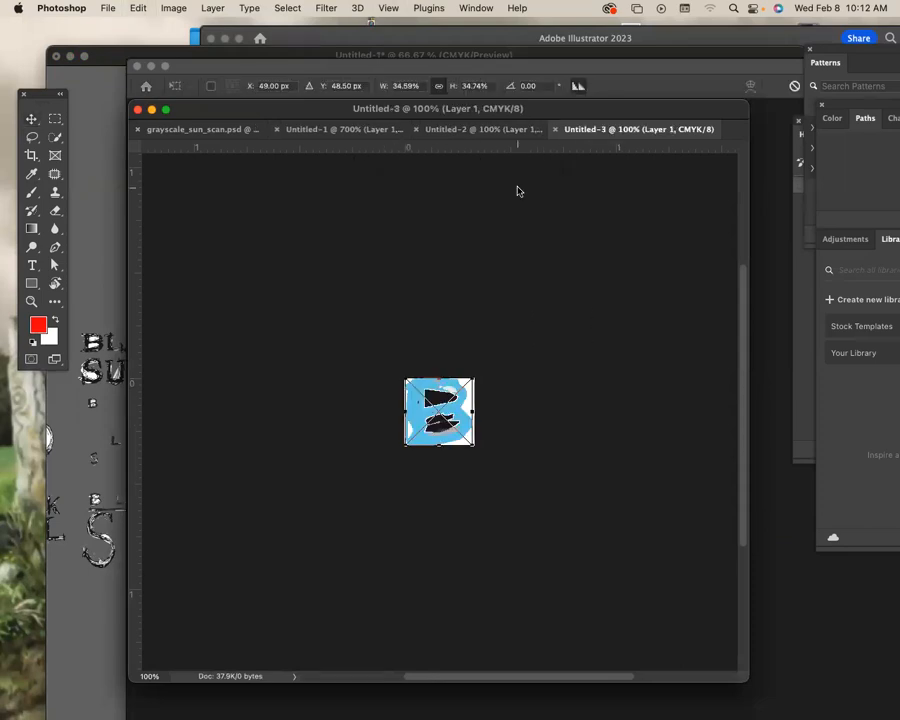
key("super+equal")
key("super+equal")
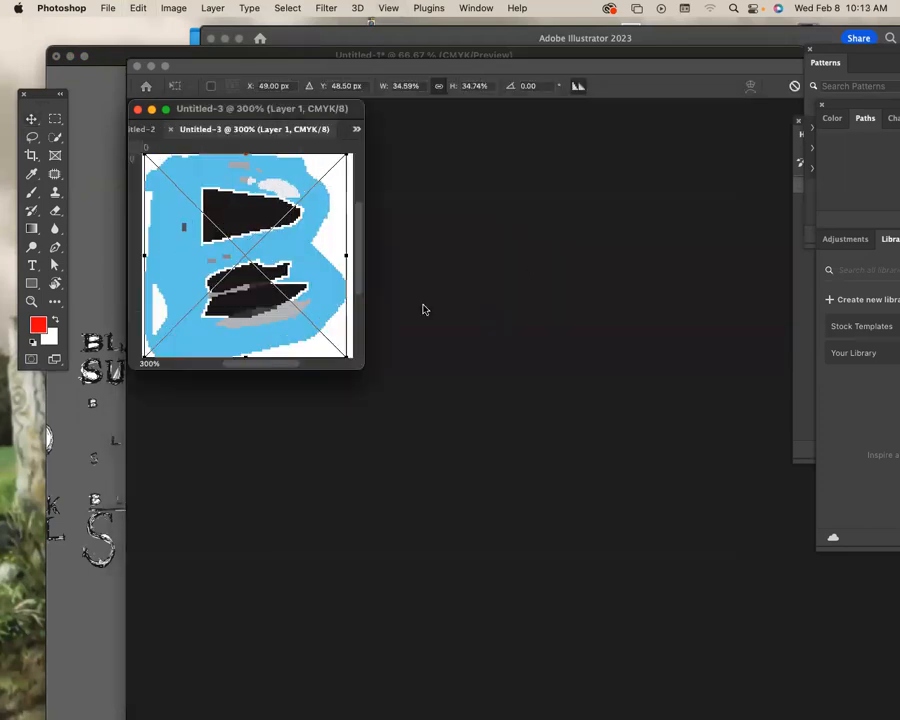
left_click_drag(363, 369, 768, 559)
left_click_drag(551, 254, 529, 272)
key("Return")
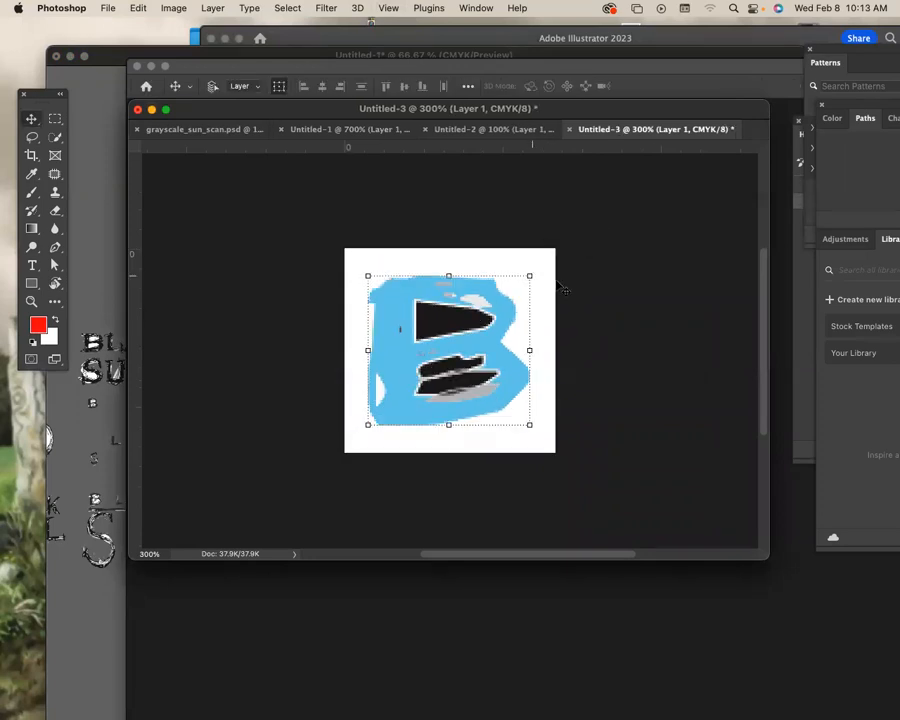
Move the panel group containing Paths and Libraries away from the screen edge, over the document window
left_click(427, 8)
left_click(783, 152)
left_click_drag(843, 107, 702, 157)
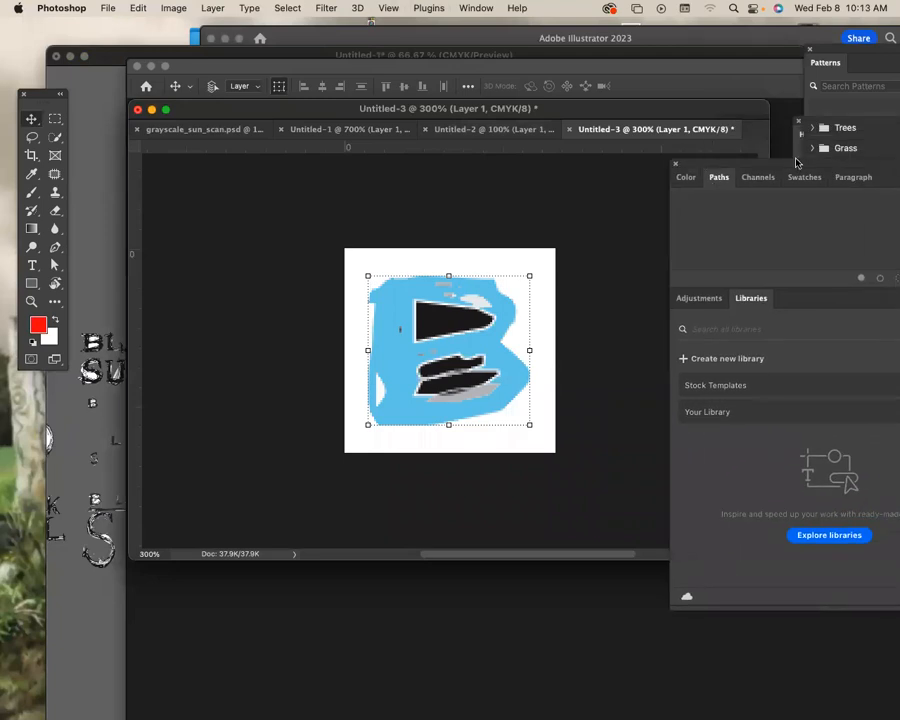
Show the Layers panel, move it over the document window, and open the layer style settings of Layer 1
left_click(478, 8)
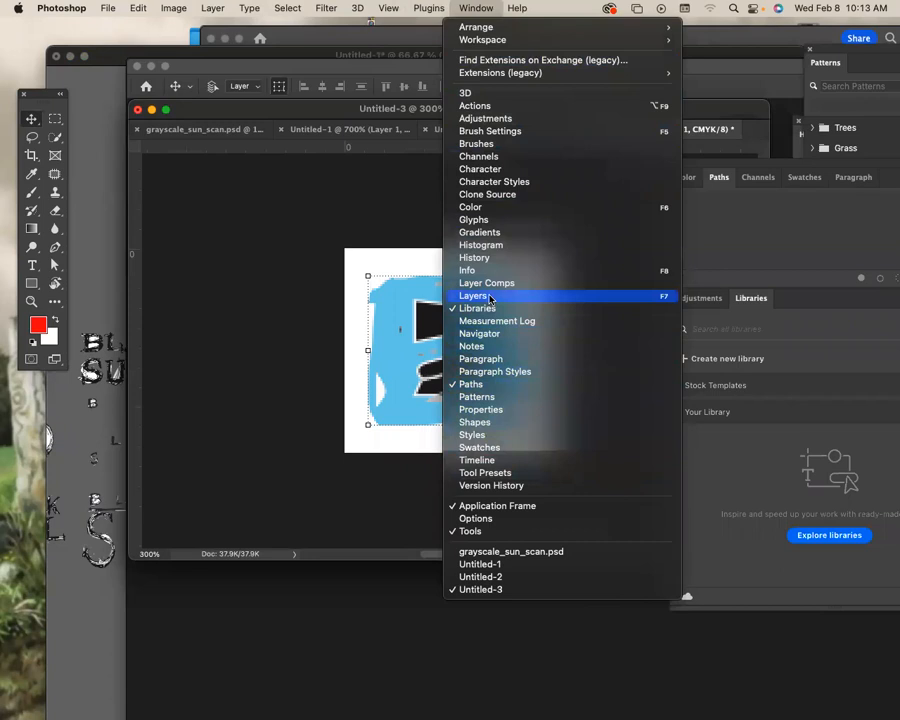
left_click(520, 296)
left_click_drag(848, 147, 643, 201)
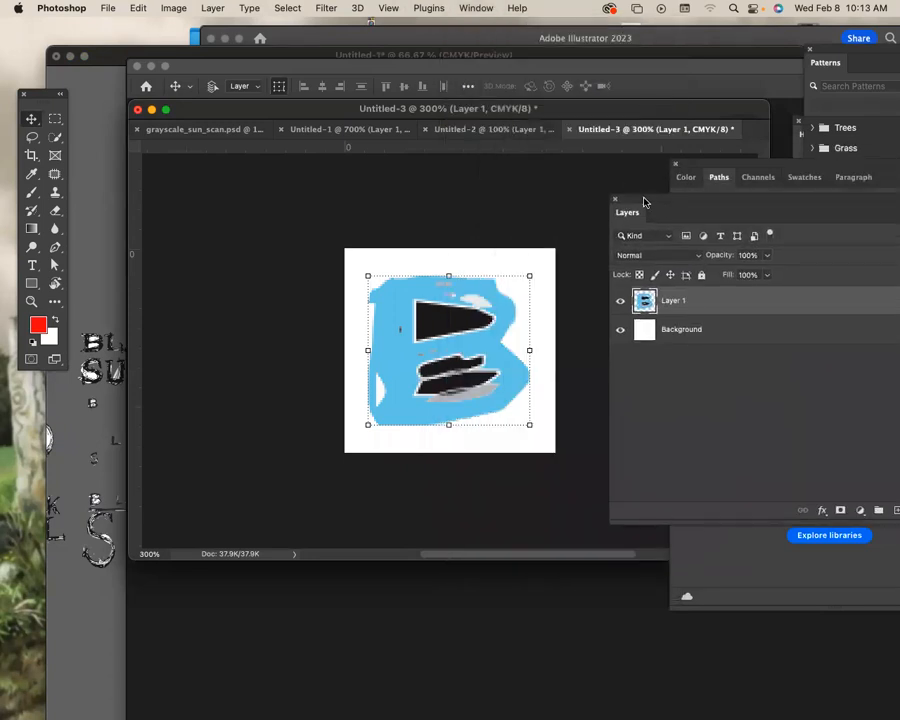
double_click(719, 305)
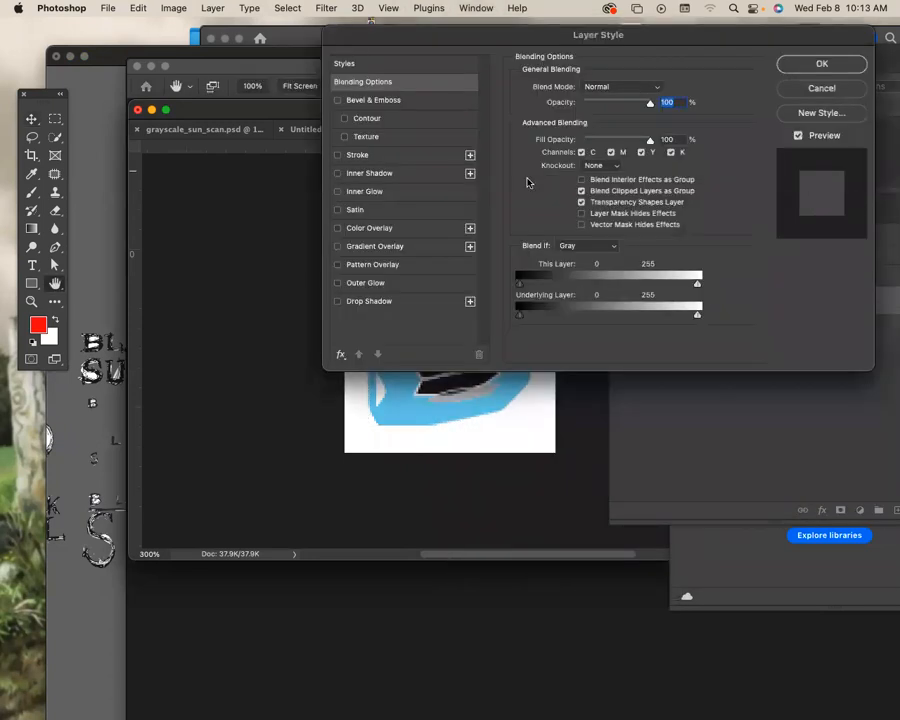
Try the Bevel & Emboss and Stroke effects on the B's layer, singly and combined
left_click(627, 124)
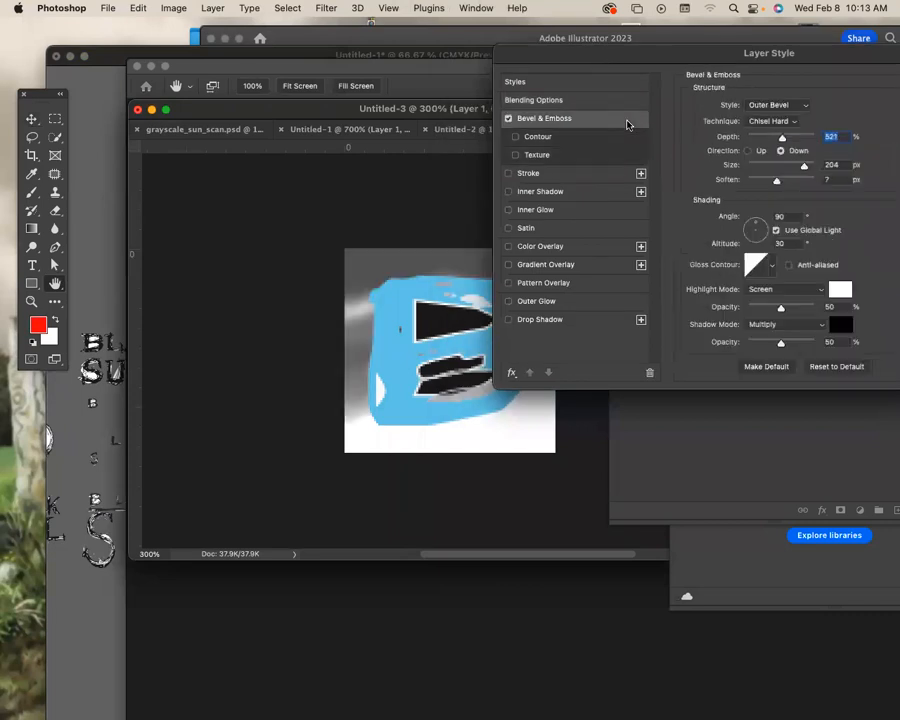
left_click_drag(599, 63, 593, 62)
left_click(503, 118)
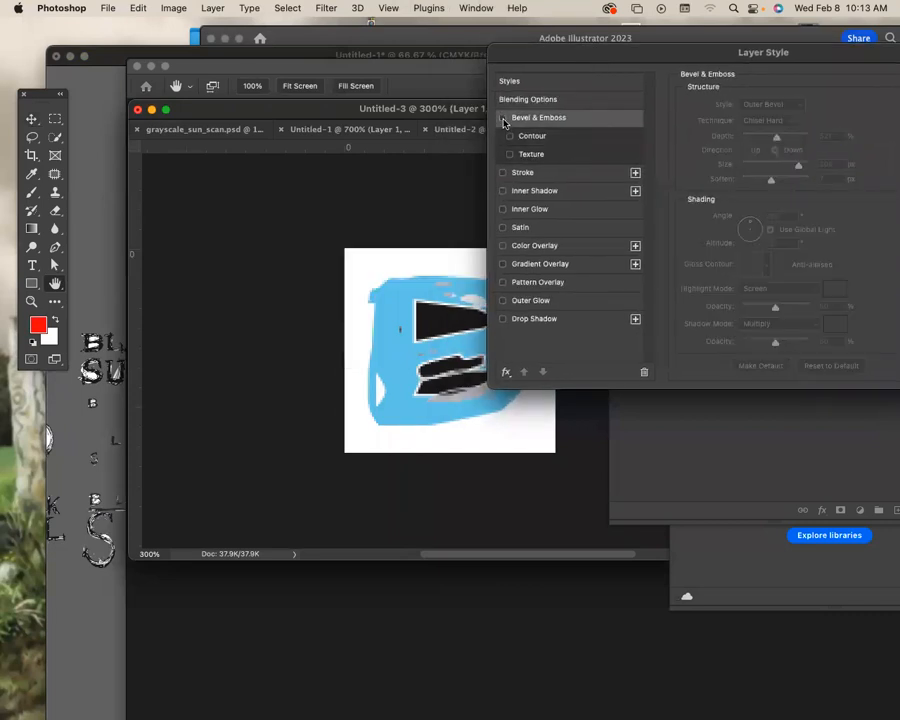
left_click(573, 177)
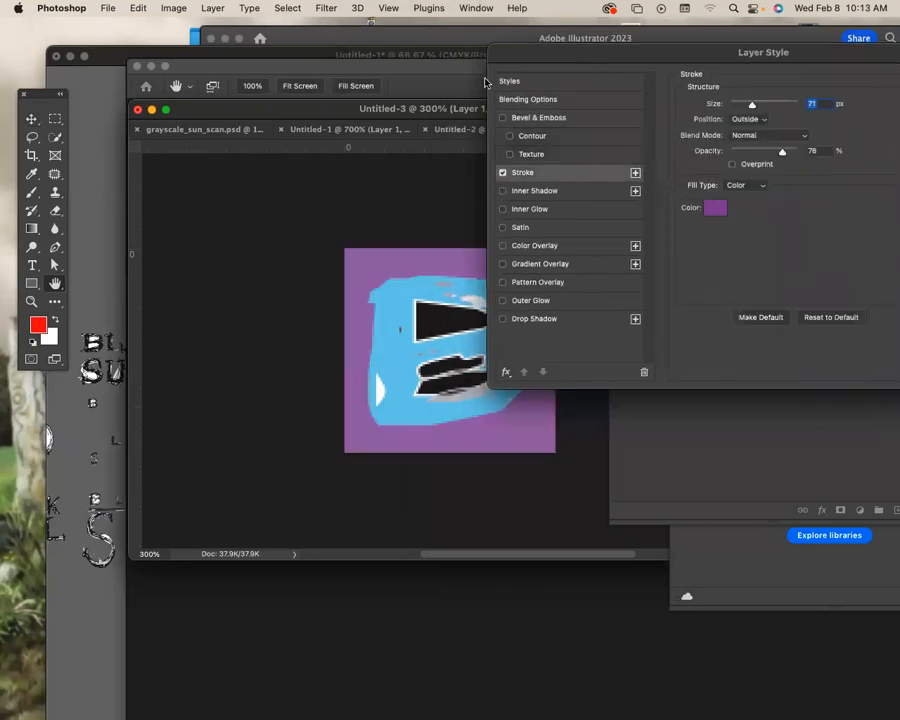
left_click(503, 118)
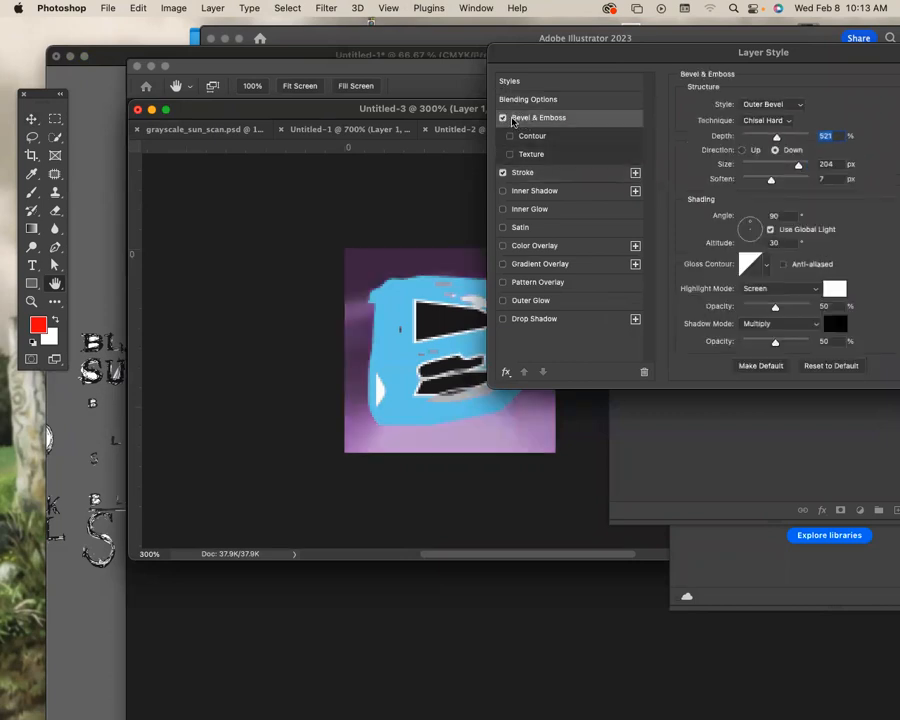
left_click(503, 118)
left_click(503, 173)
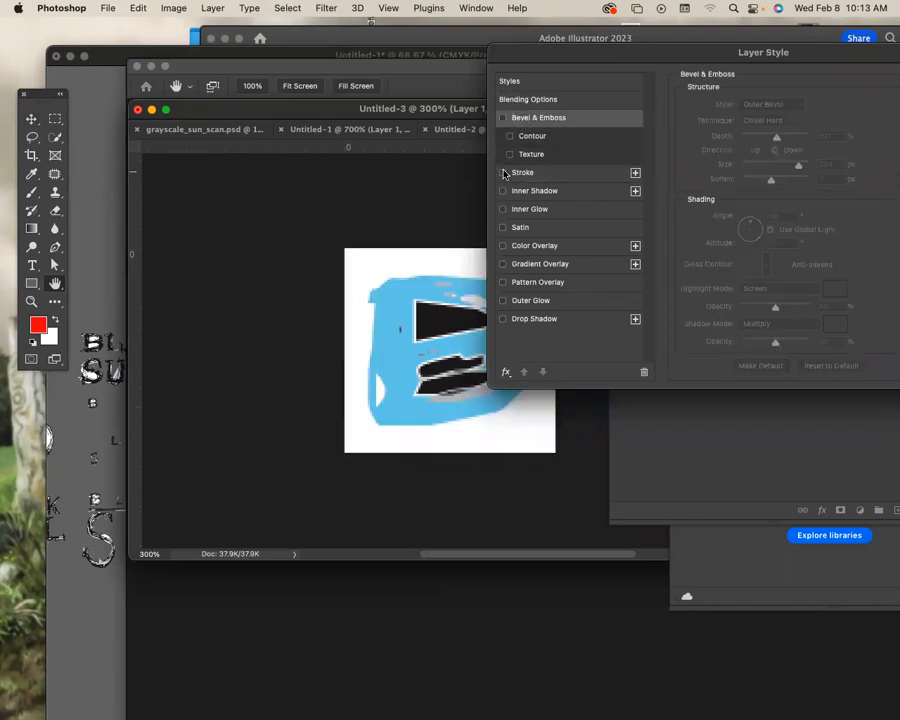
Apply a Drop Shadow effect to the B's layer with its opacity lowered to the minimum
left_click(576, 319)
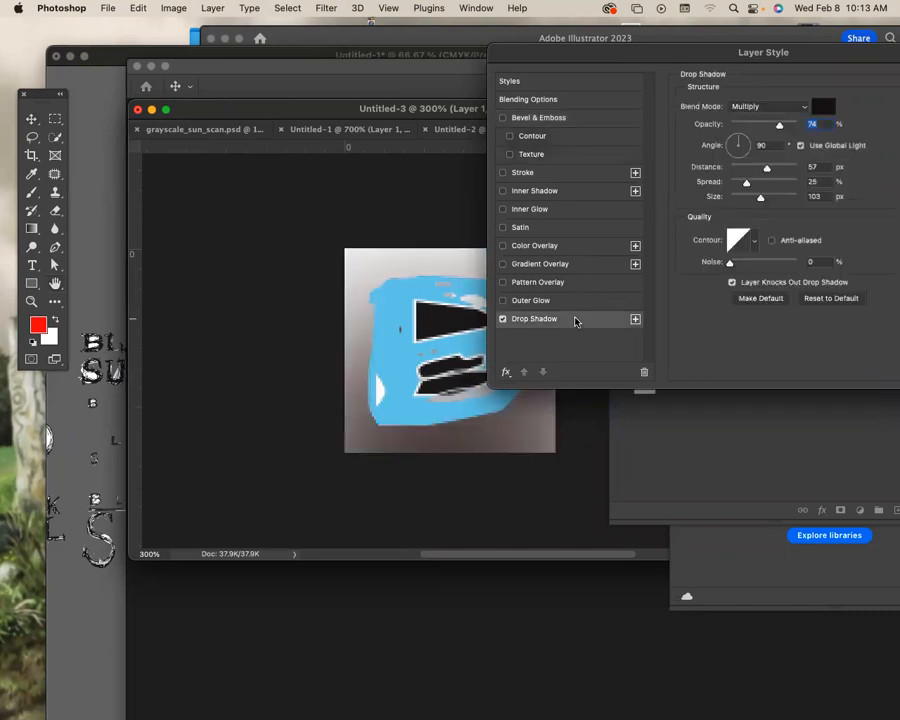
left_click_drag(779, 125, 730, 127)
left_click_drag(713, 50, 500, 122)
left_click(760, 155)
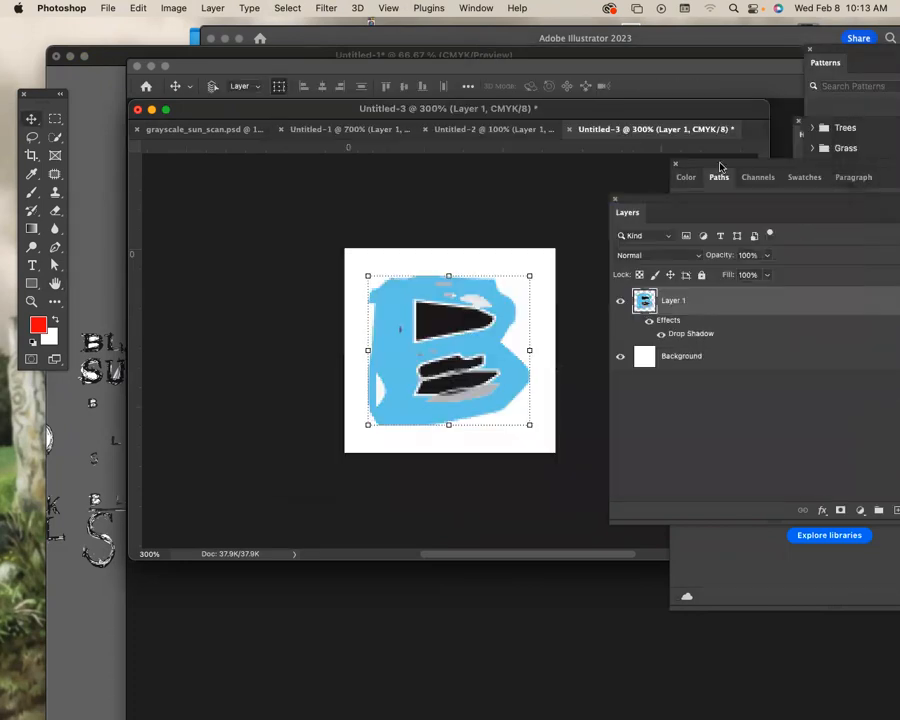
Create a new 10 × 10 inch CMYK document at 72 pixels/inch with a white background
key("super+n")
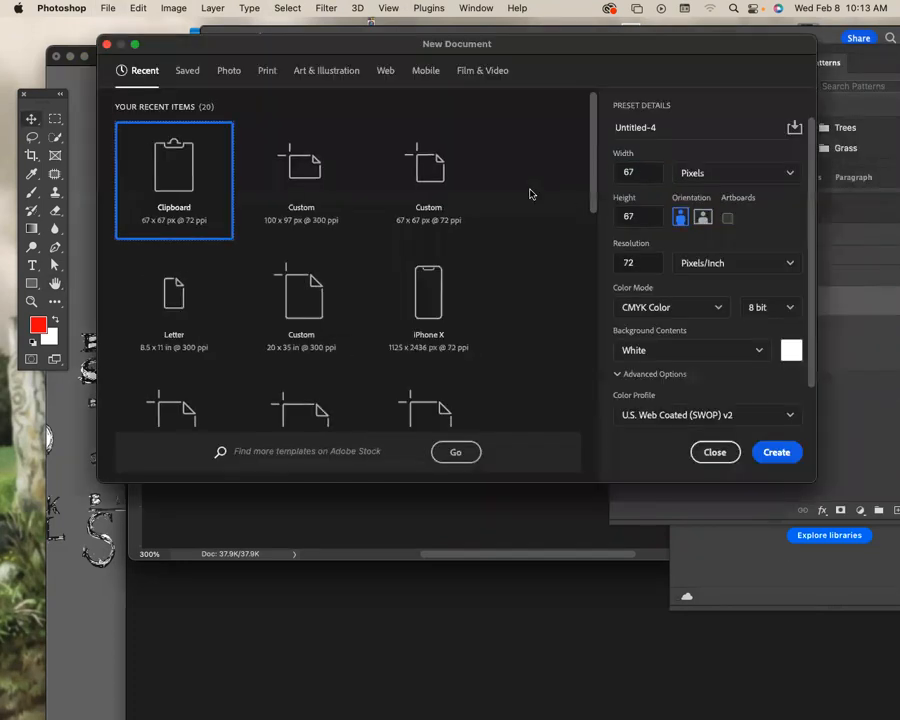
left_click(716, 172)
left_click(708, 222)
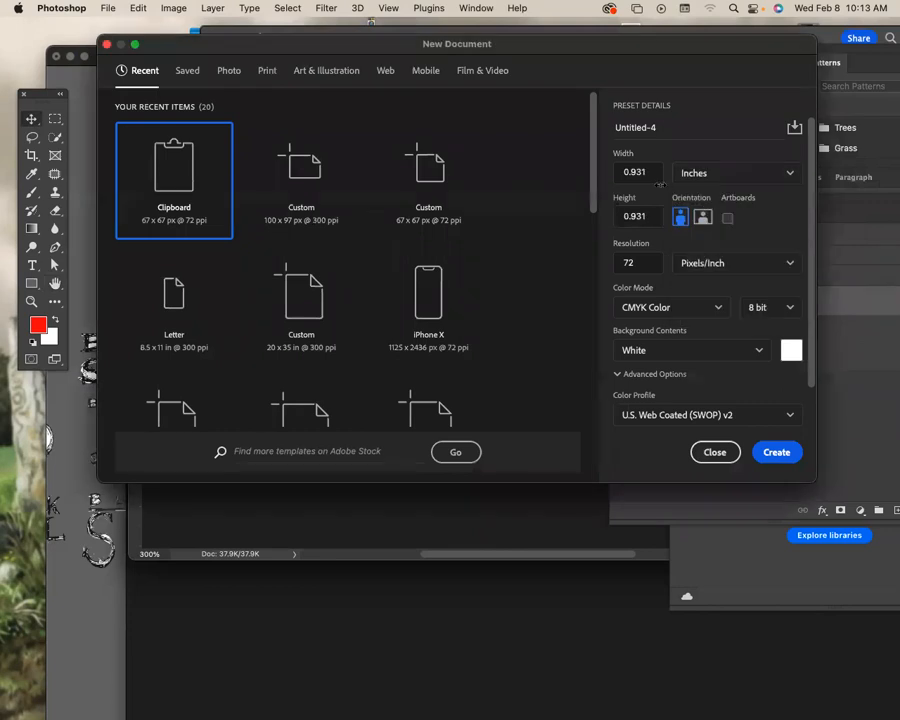
double_click(636, 172)
key("Right")
type("10")
key("Tab")
key("Tab")
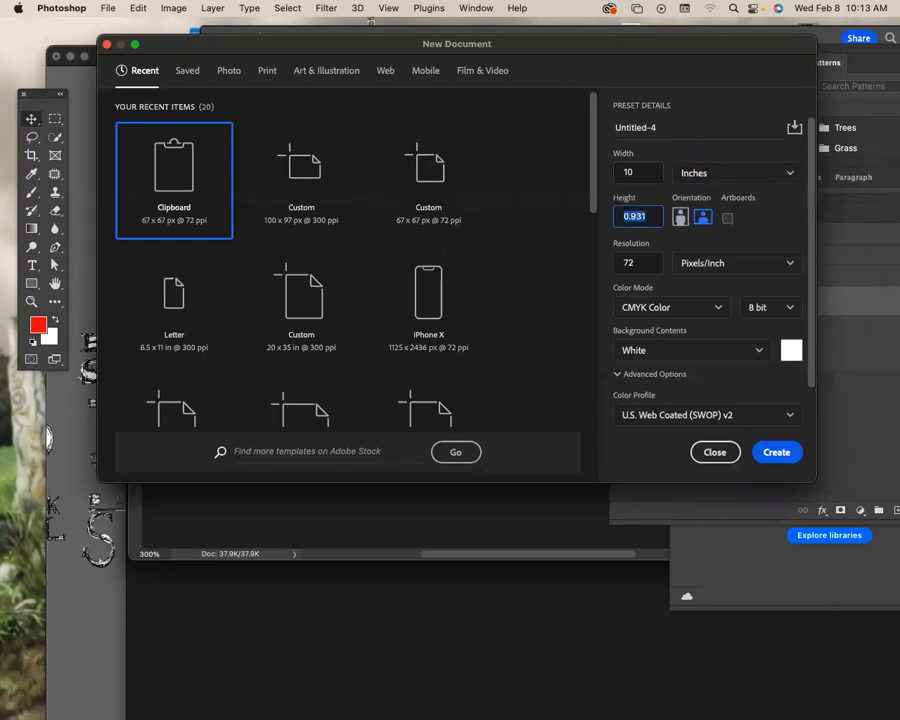
type("10")
key("Return")
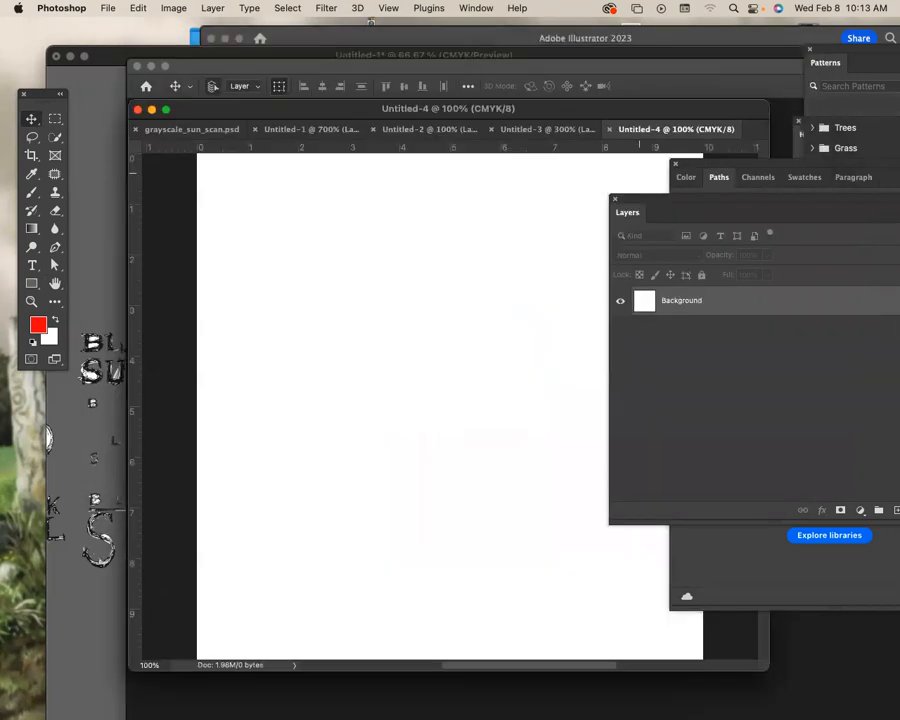
Paste the B into the new document as pixels, commit it, and move the document window clear of the Layers panel
key("super+v")
left_click(531, 195)
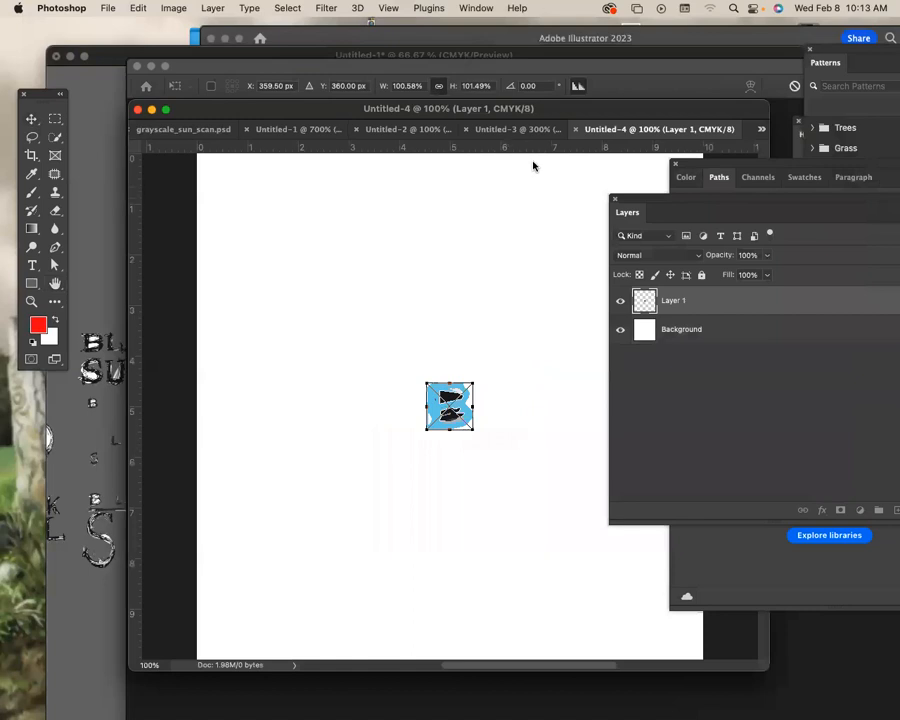
left_click_drag(593, 113, 476, 27)
key("Return")
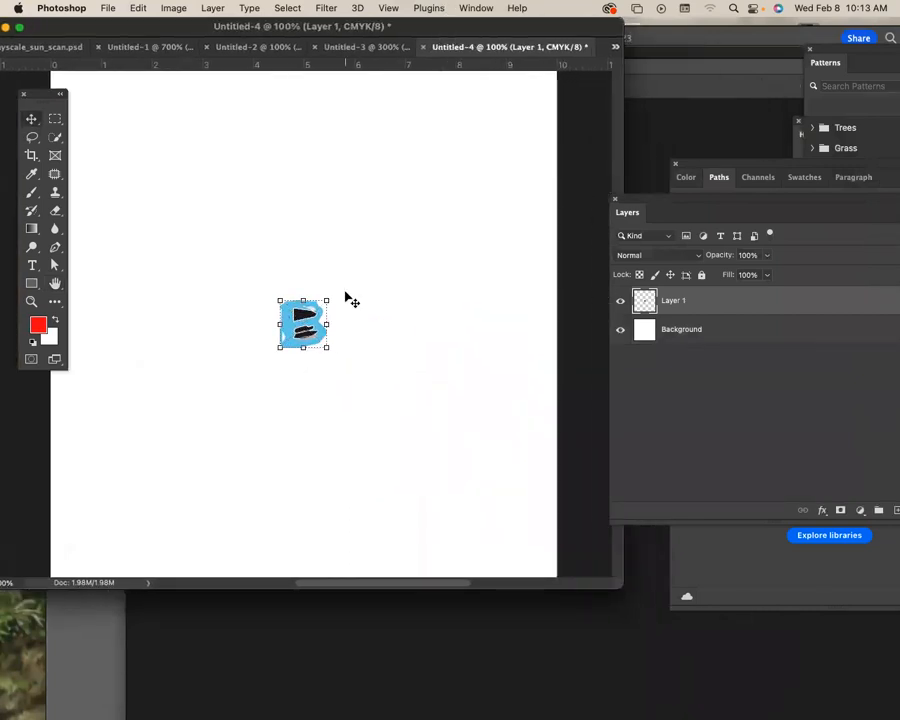
Apply a Bevel & Emboss effect with the Inner Bevel style to the pasted B's layer
double_click(717, 303)
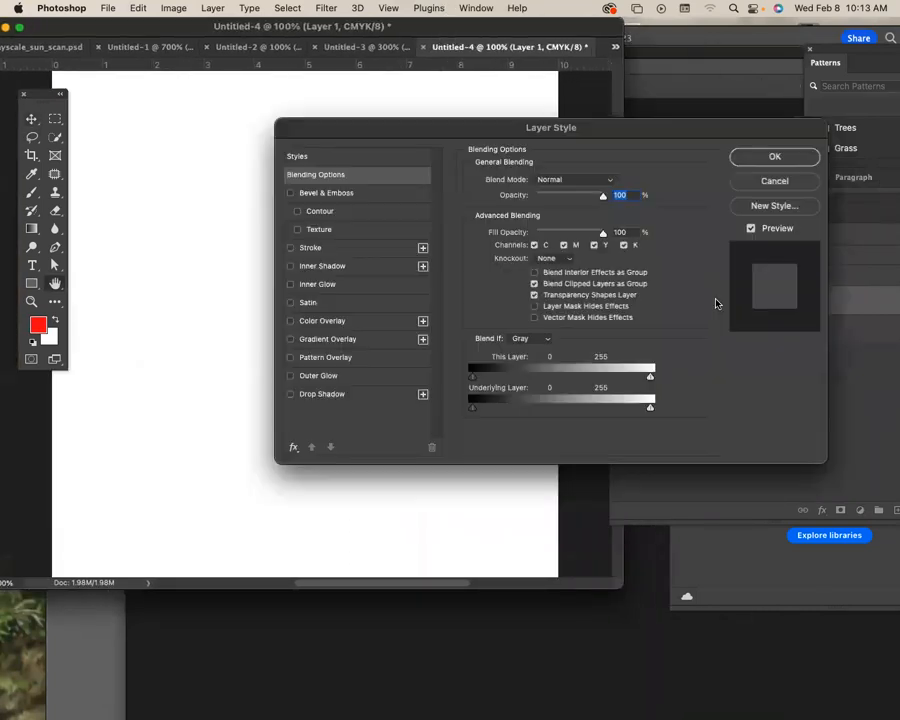
left_click(400, 193)
left_click_drag(386, 145, 564, 146)
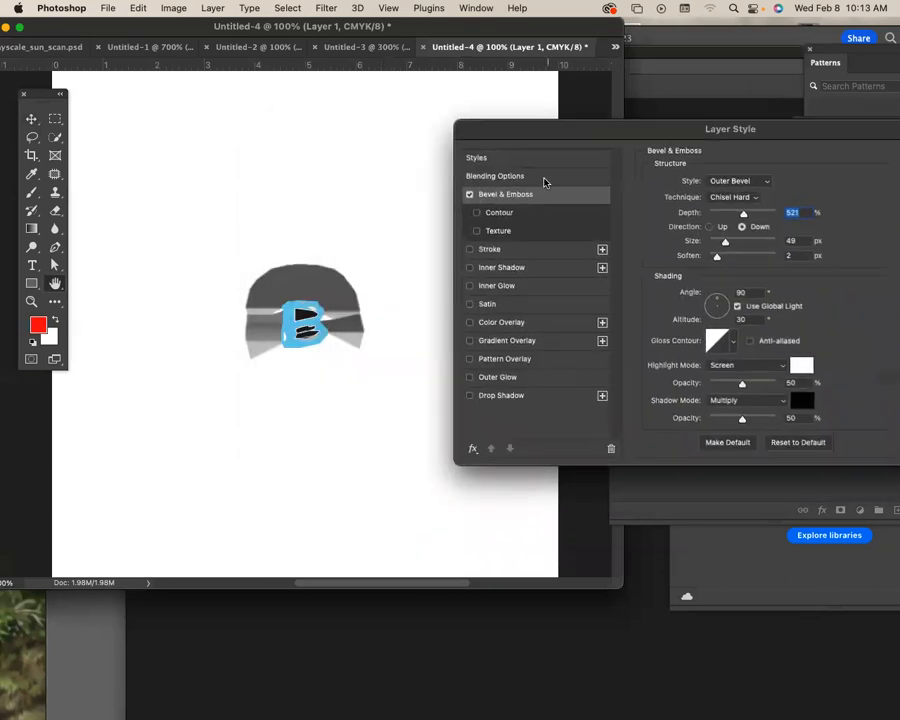
left_click(741, 181)
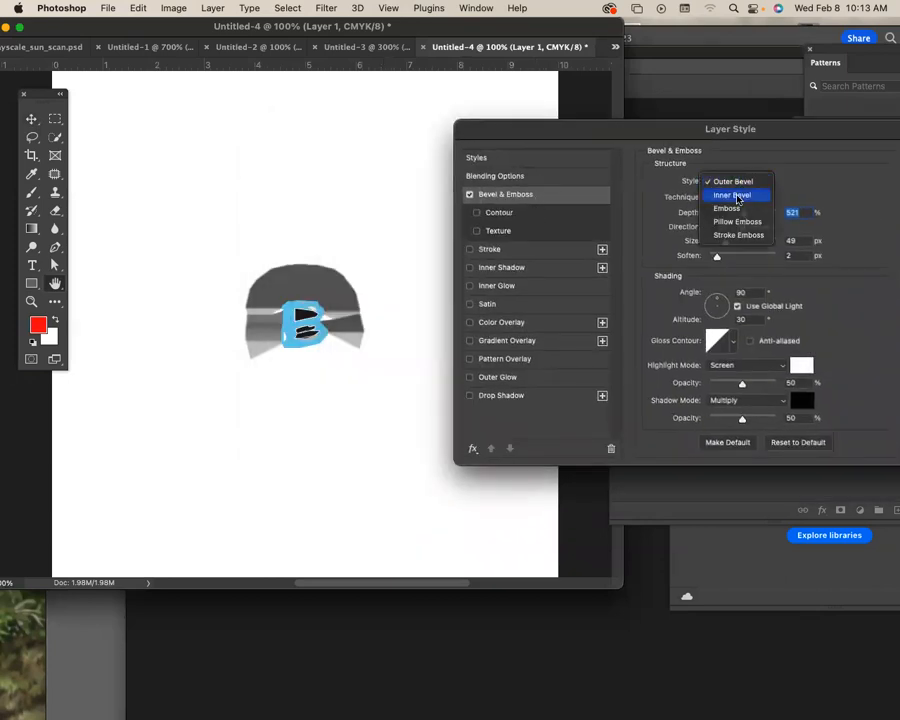
left_click(725, 195)
left_click_drag(824, 131, 717, 134)
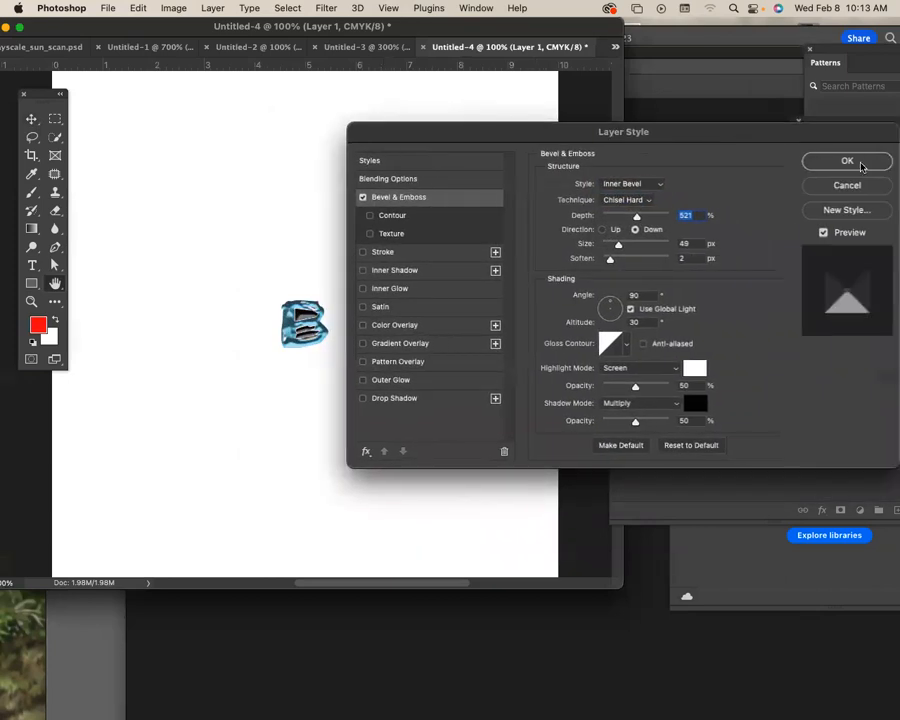
left_click(855, 165)
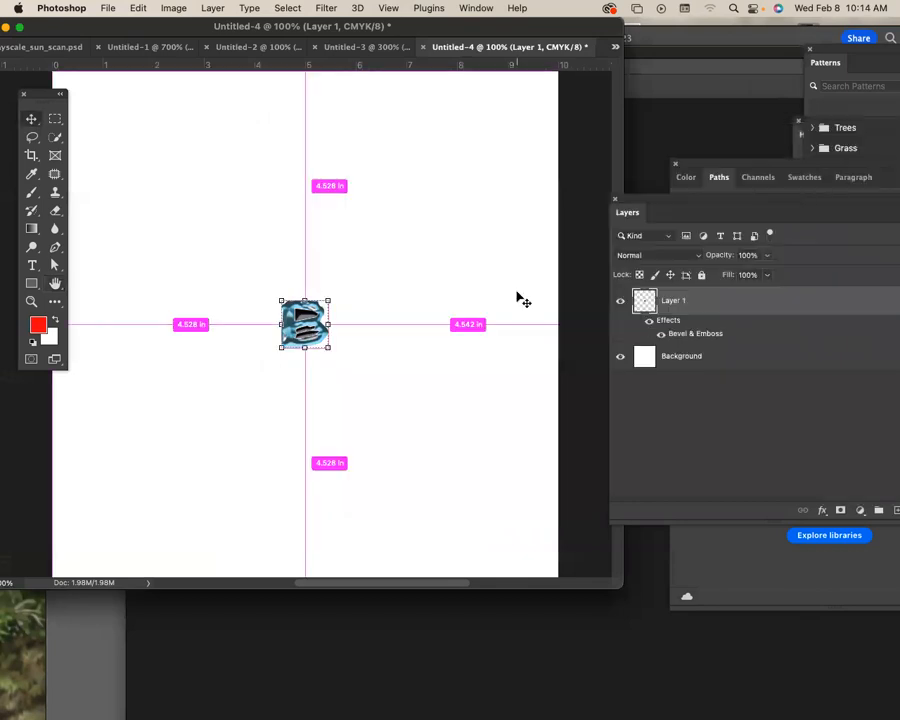
Add a Drop Shadow to the bevelled B's layer, adjust its opacity and distance, and apply it
key("super+plus")
key("super+plus")
key("super+plus")
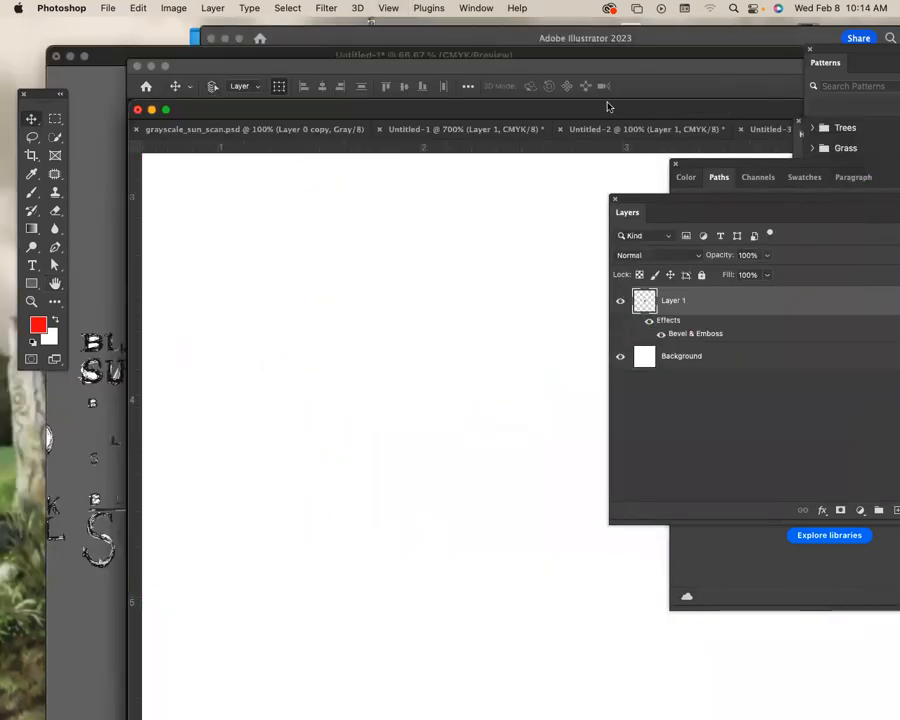
left_click_drag(610, 107, 377, 28)
left_click_drag(556, 302, 160, 172)
left_click_drag(507, 269, 513, 236)
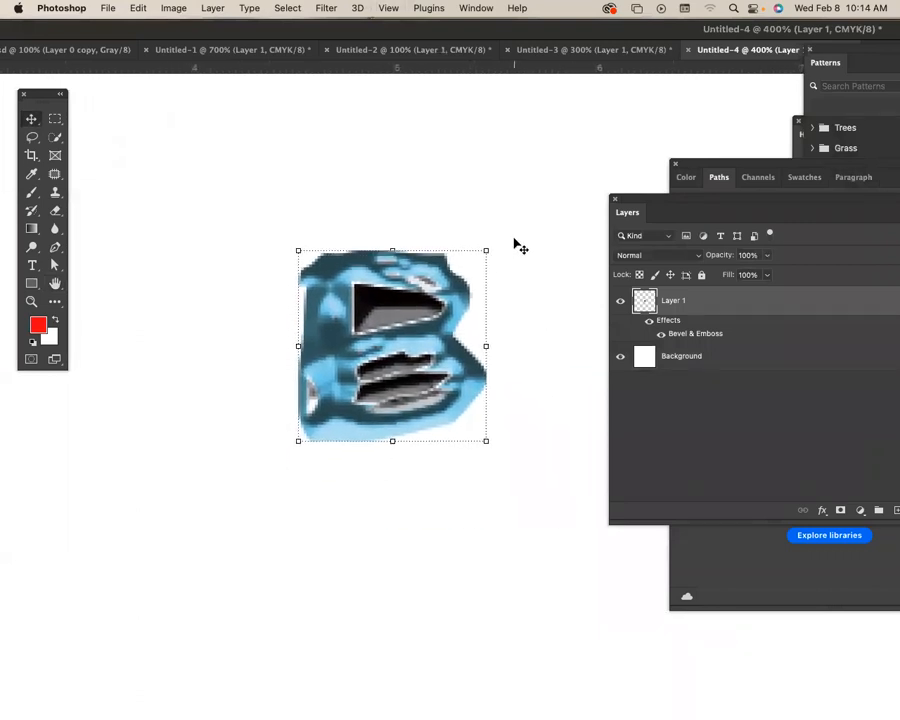
double_click(733, 303)
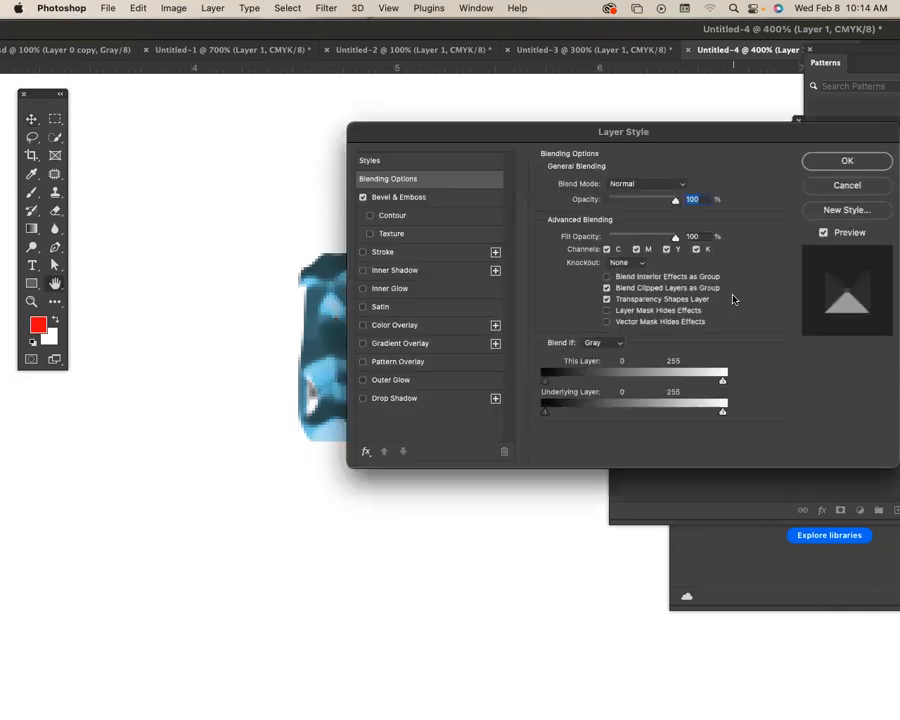
left_click_drag(500, 134, 620, 135)
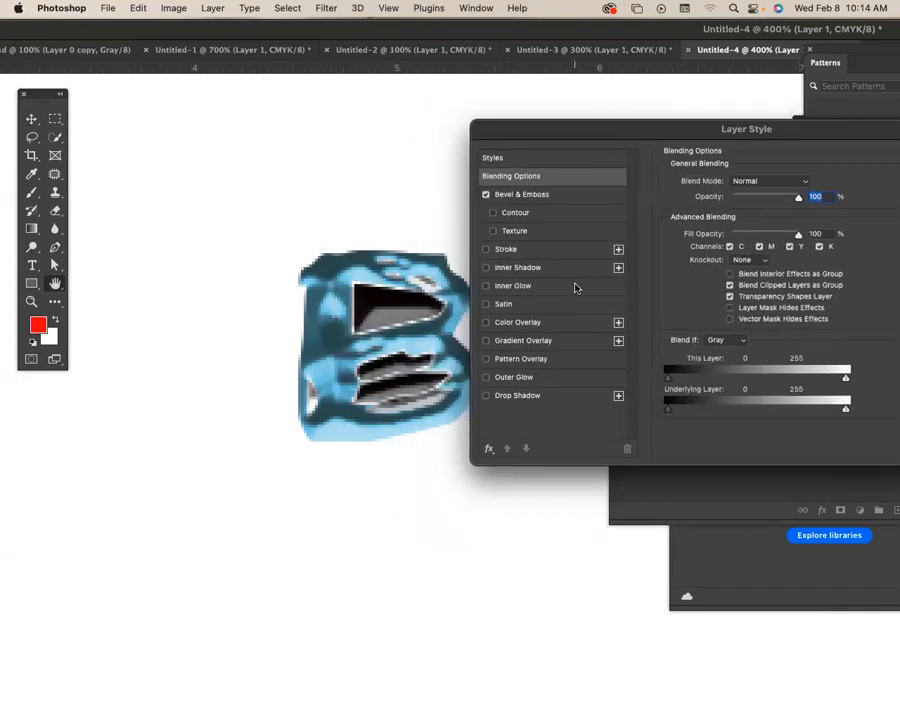
left_click(558, 397)
left_click_drag(595, 138, 584, 130)
left_click_drag(702, 192, 718, 193)
left_click_drag(712, 236, 730, 236)
left_click_drag(718, 193, 707, 238)
left_click_drag(784, 120, 426, 318)
left_click(597, 352)
Switch to Illustrator, move the lowest B out of the ring of Bs onto the empty canvas, and deselect it
left_click_drag(363, 40, 845, 30)
left_click(115, 220)
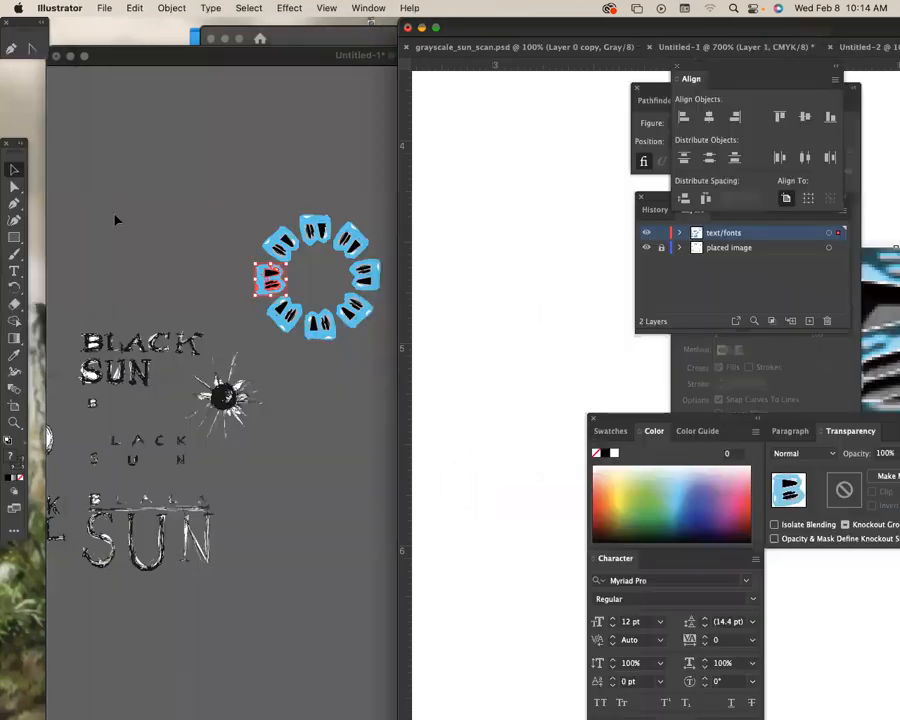
left_click_drag(320, 322, 613, 137)
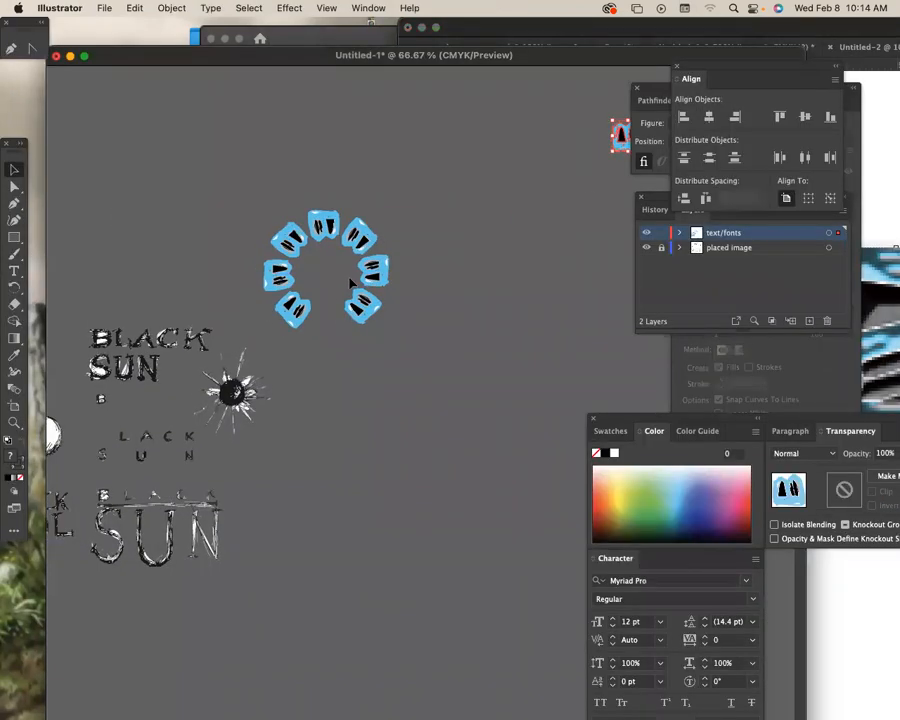
scroll(352, 283, "left", 10)
scroll(352, 283, "down", 3)
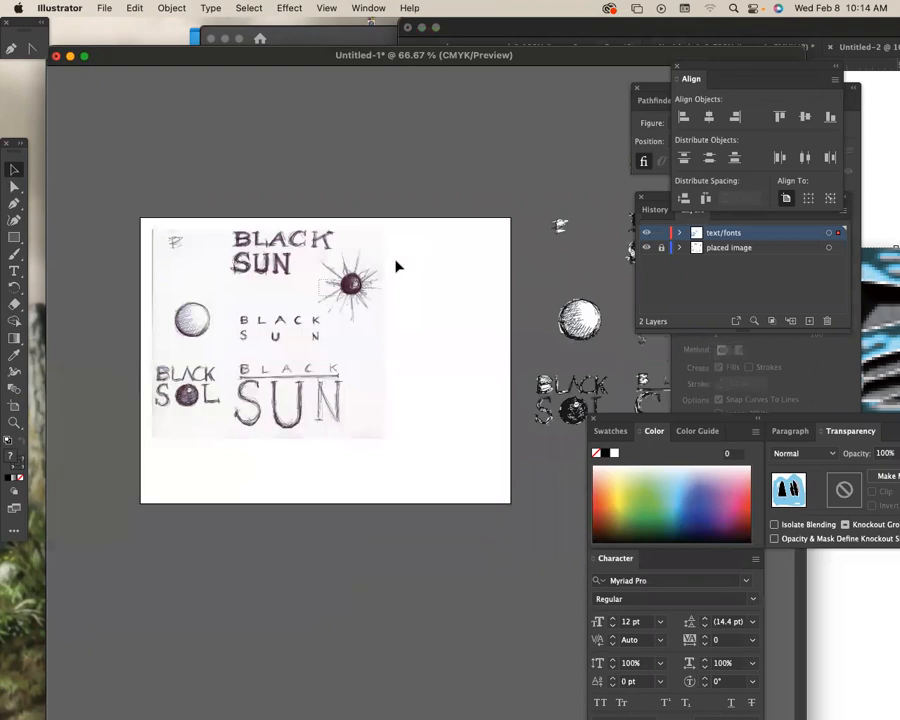
left_click(395, 266)
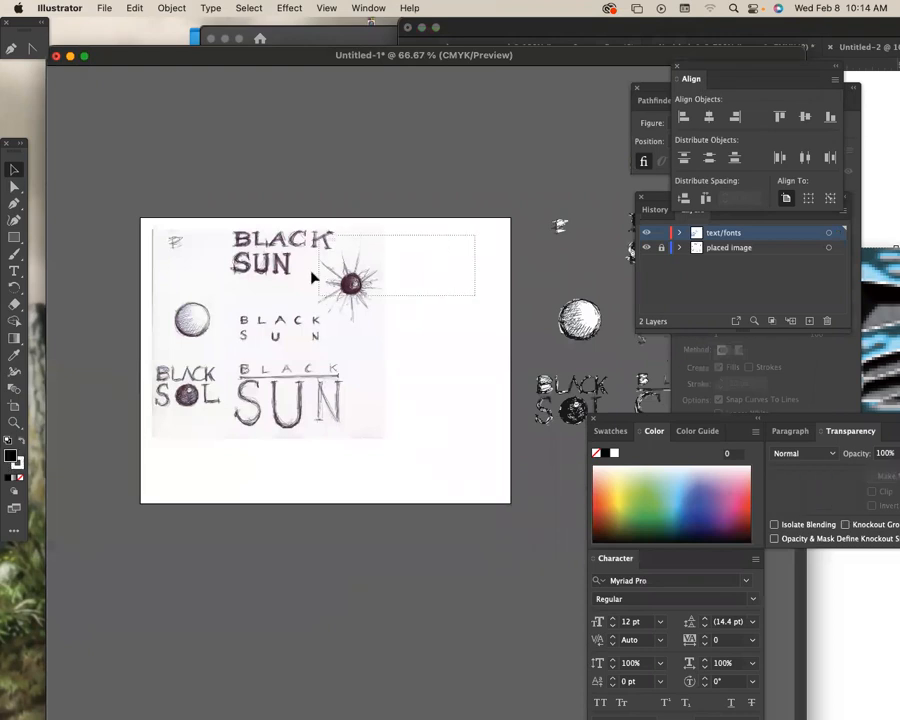
Add the point text "BLACK" on the text/fonts layer, in the empty area below the ring of Bs
left_click(759, 235)
scroll(554, 270, "right", 10)
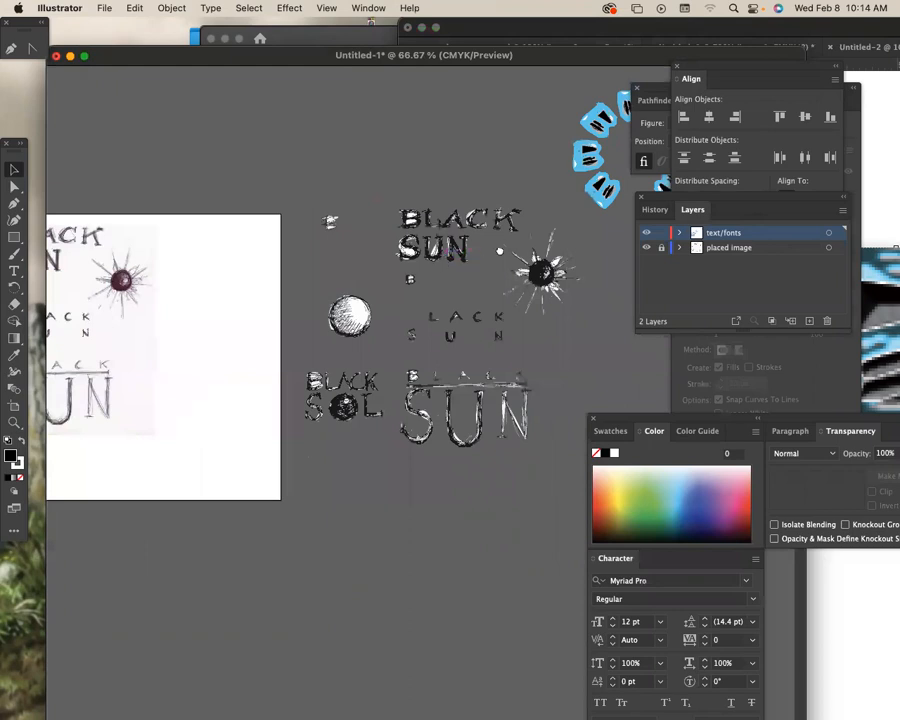
scroll(499, 251, "right", 10)
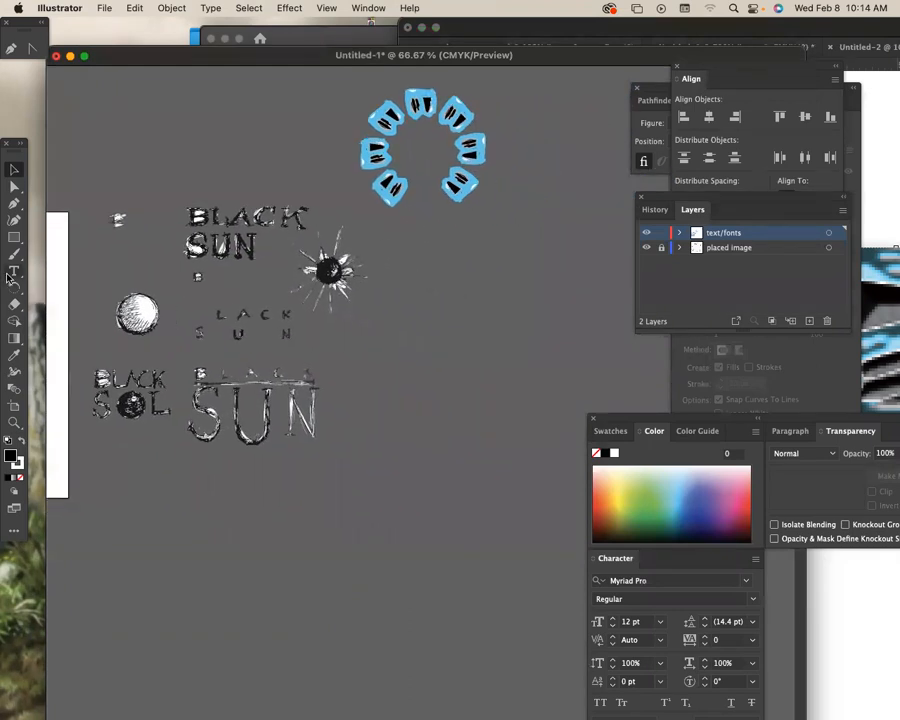
left_click(13, 271)
left_click(445, 252)
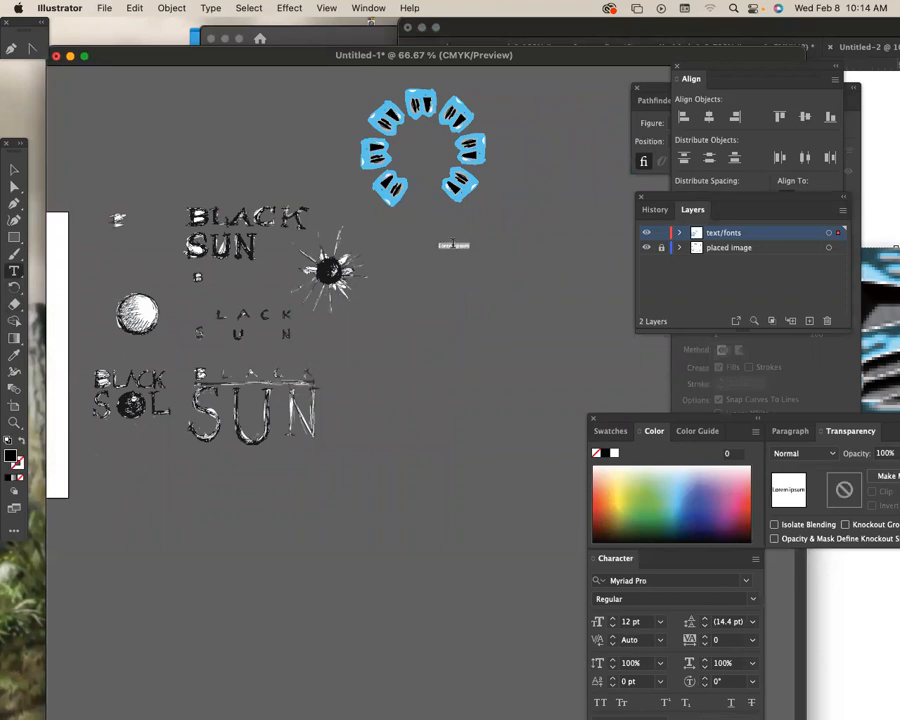
type("BLACK")
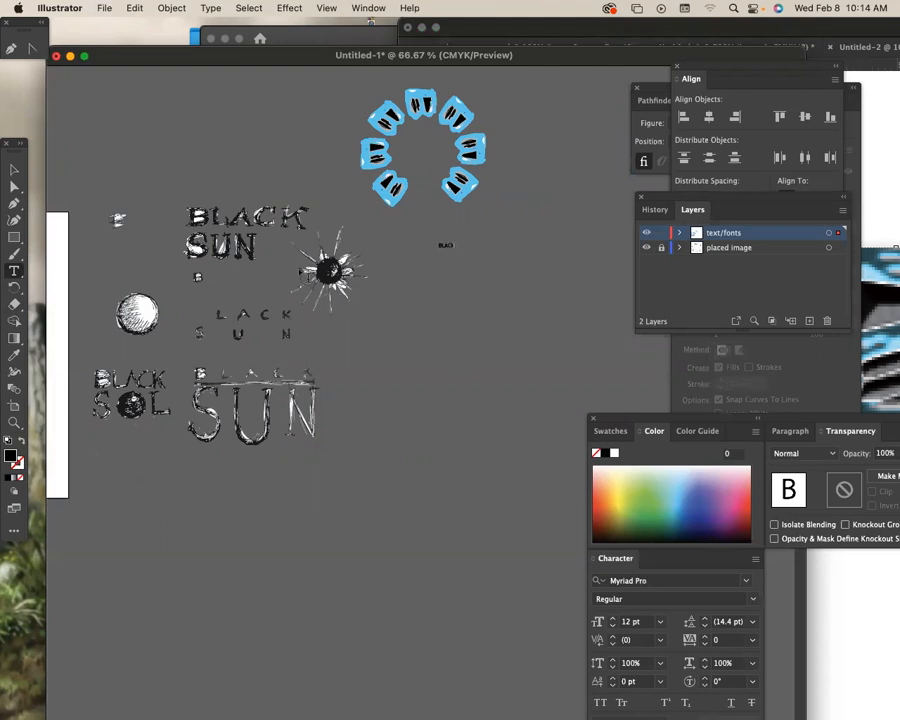
Enlarge the BLACK text to about 224 pt and move it onto the empty canvas away from the sun drawing
left_click(13, 171)
left_click_drag(457, 256, 595, 348)
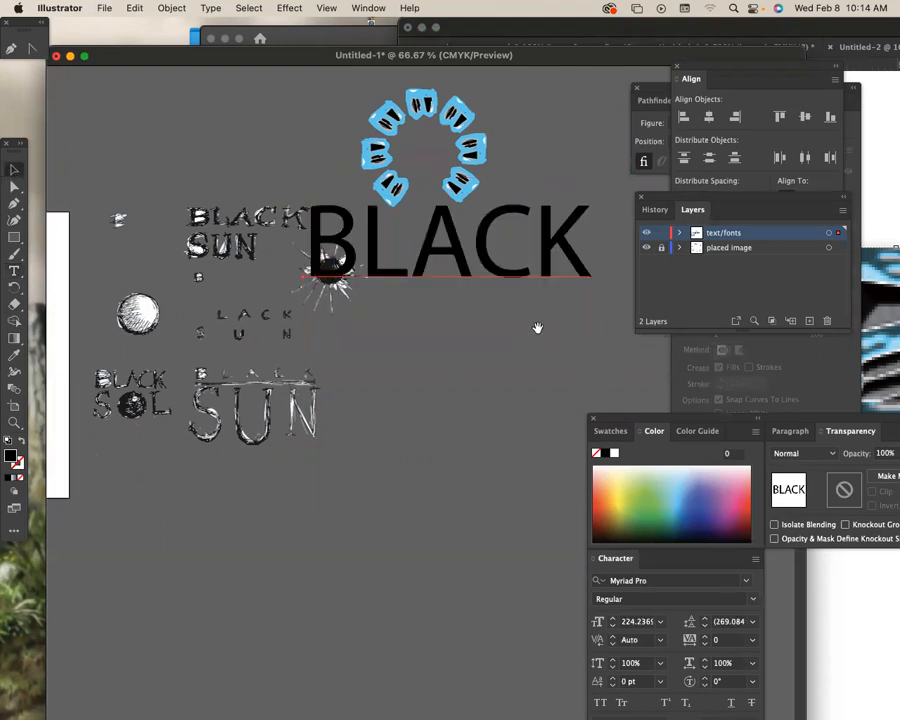
left_click_drag(536, 328, 389, 355)
left_click_drag(315, 297, 492, 310)
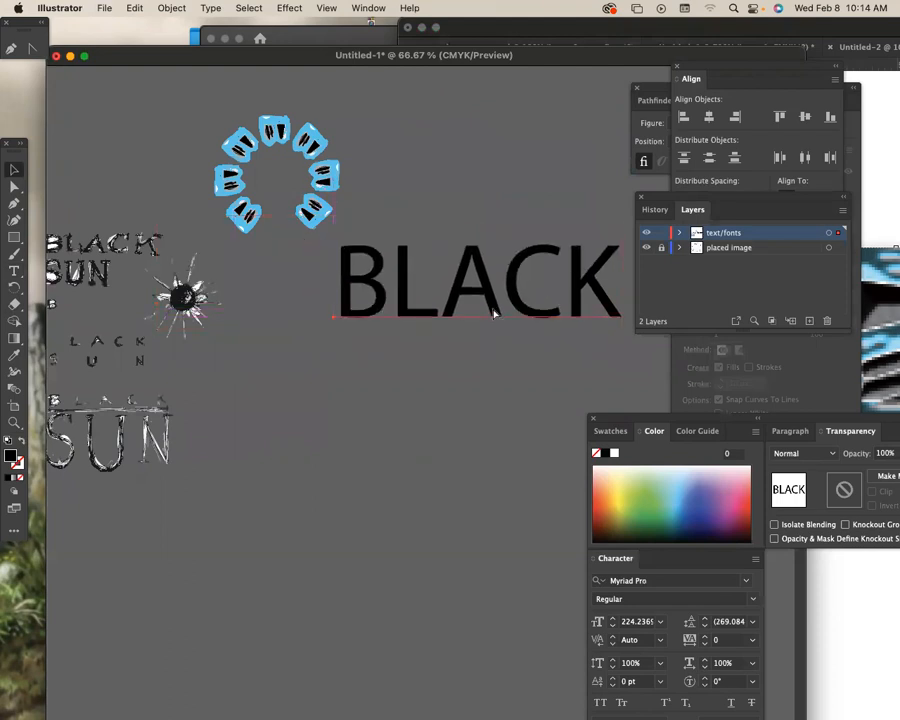
Change the BLACK text's font to Cooper Std Black and move the floating panels clear of the text
left_click_drag(780, 420, 764, 168)
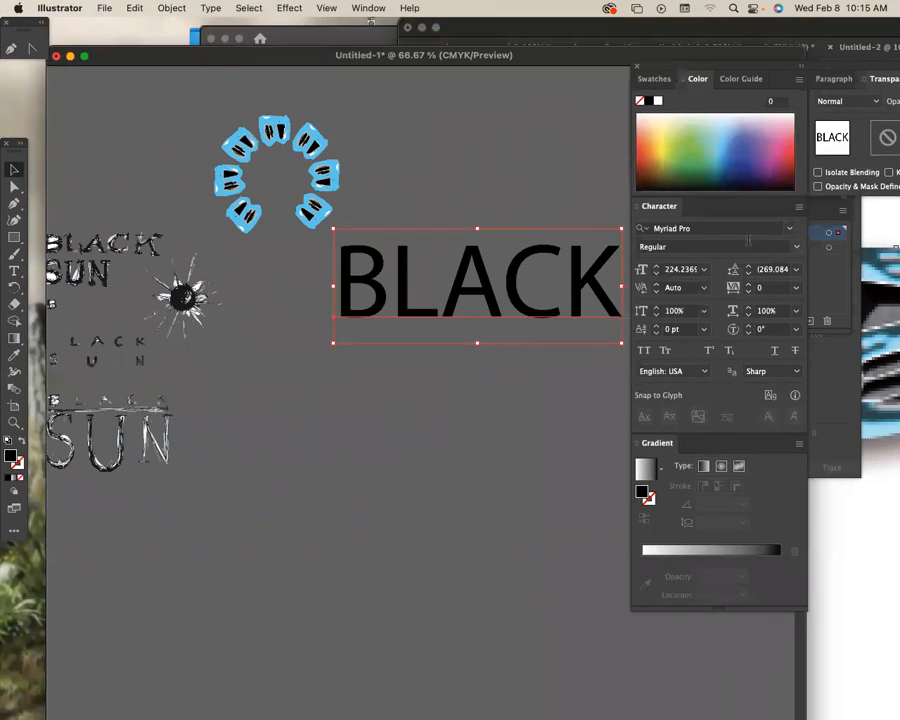
left_click(787, 231)
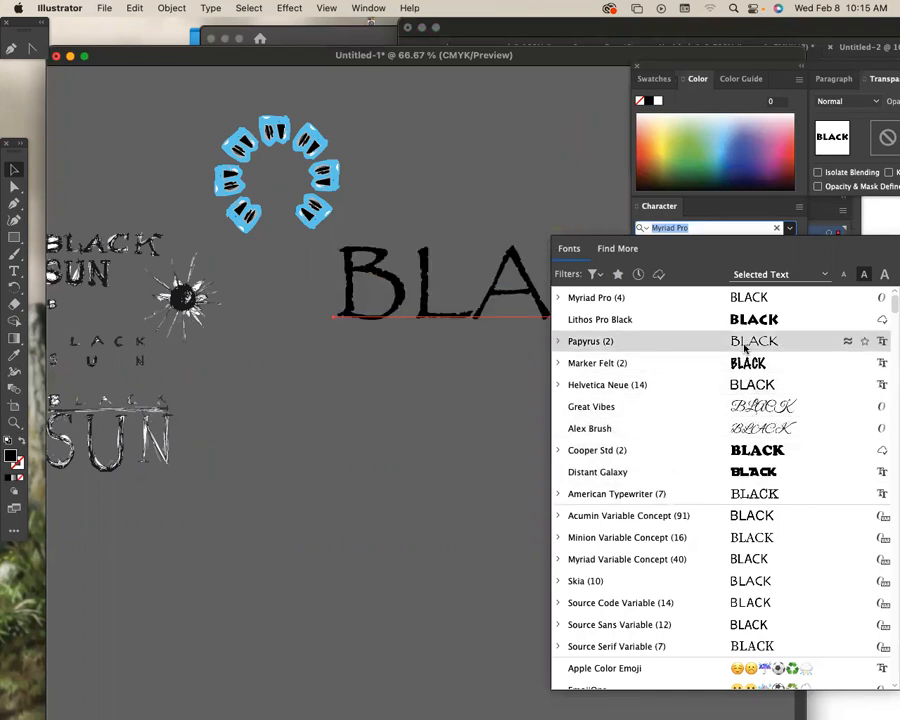
left_click(757, 451)
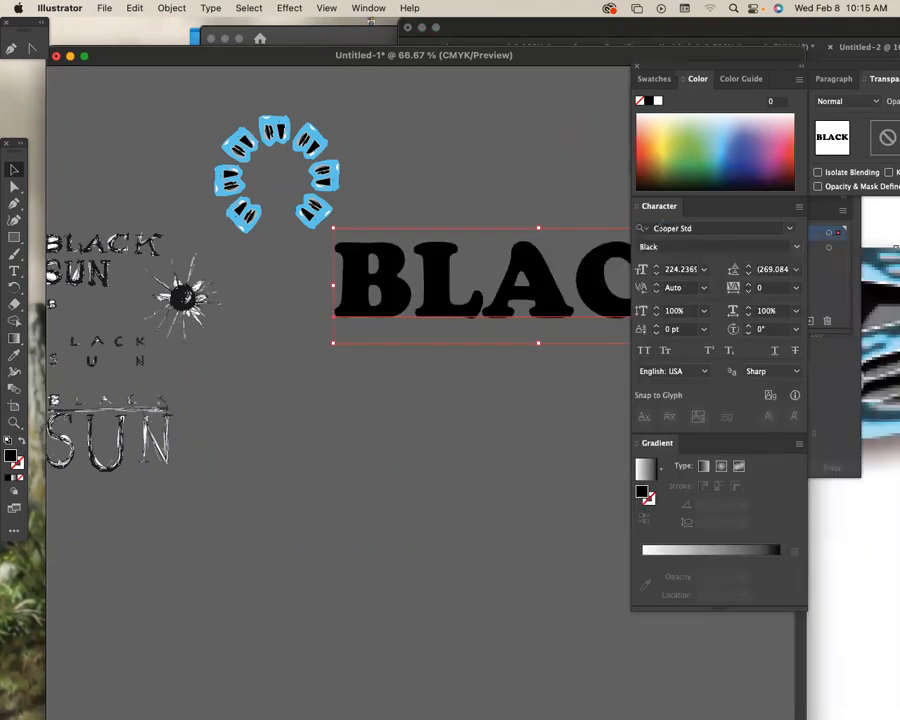
left_click_drag(686, 207, 834, 221)
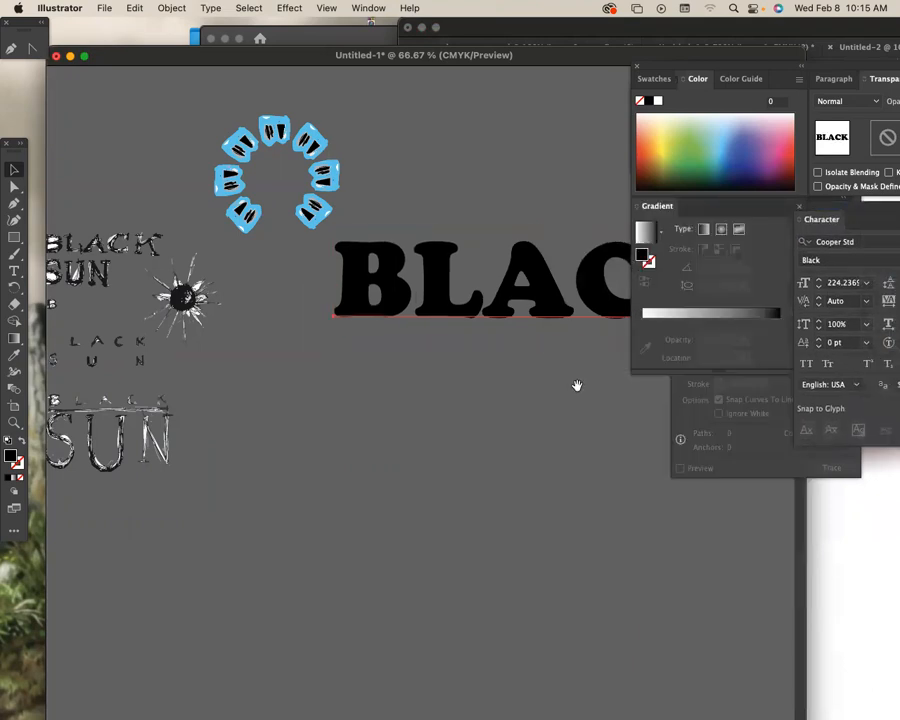
Duplicate the BLACK text directly below the original and move the copy further down
scroll(382, 241, "right", 5)
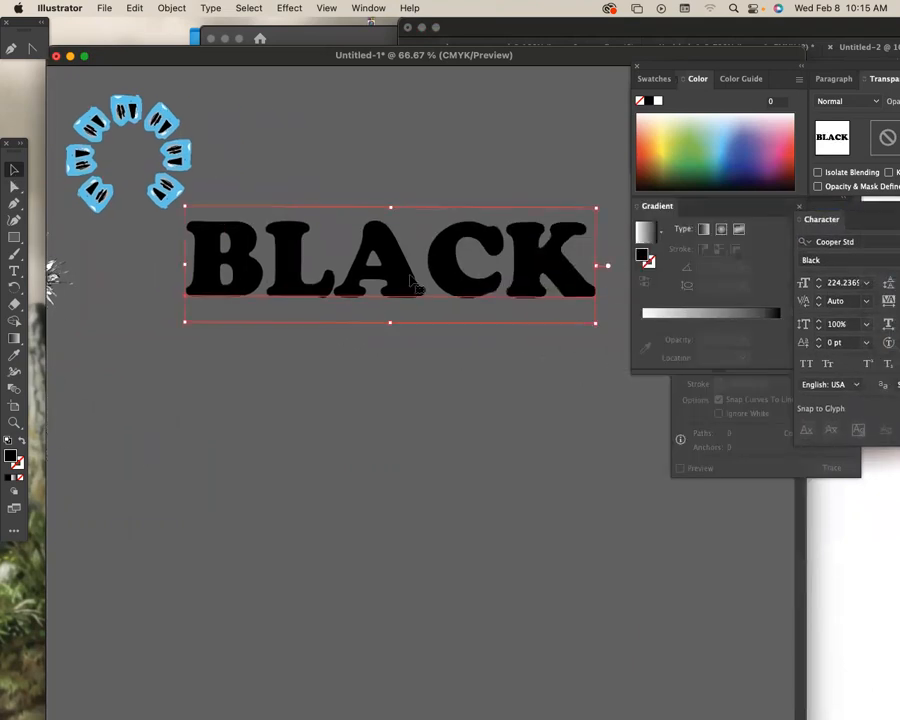
left_click_drag(408, 282, 408, 402)
scroll(396, 318, "down", 5)
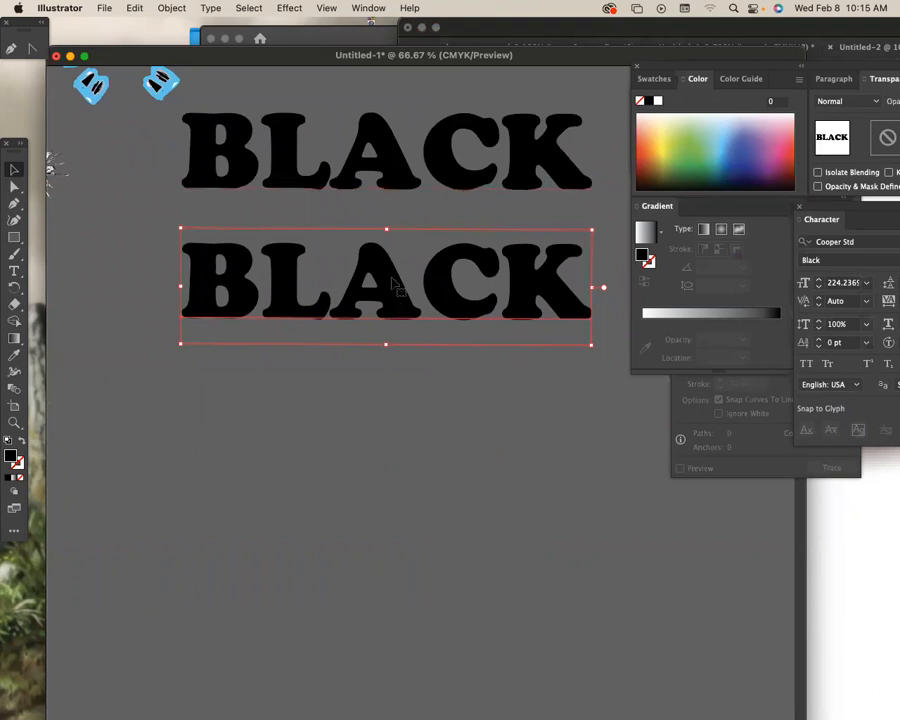
scroll(397, 285, "down", 3)
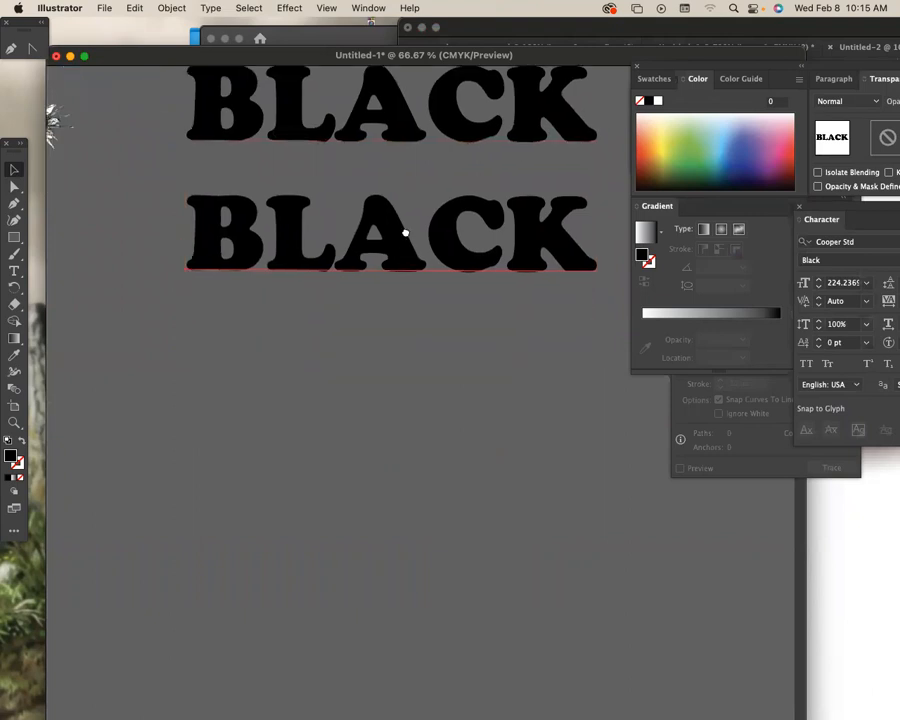
left_click_drag(400, 208, 400, 313)
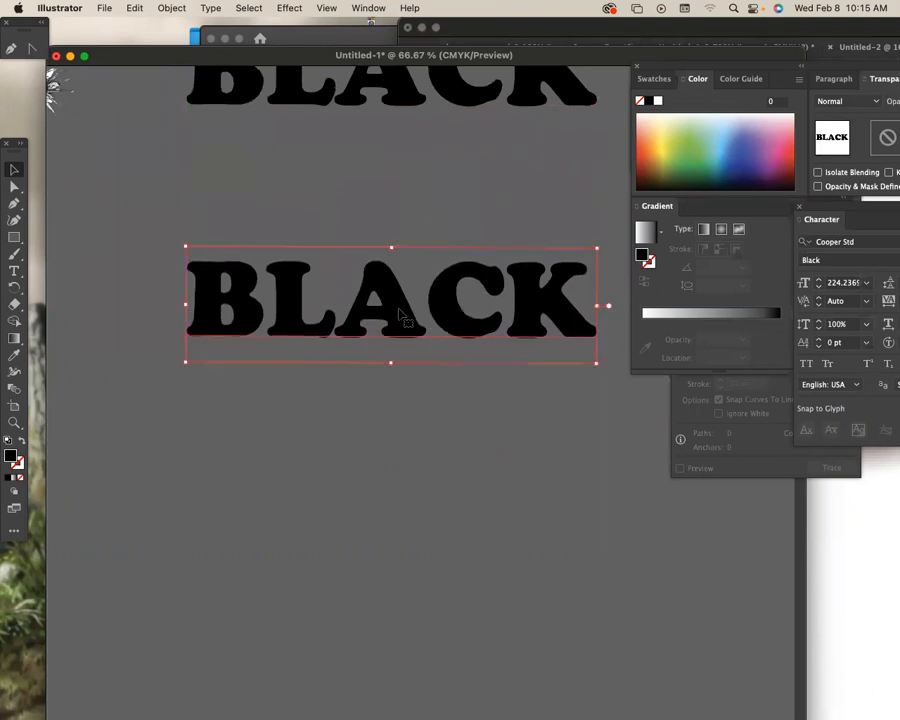
Convert the lower BLACK copy to outlines and ungroup it into separate letters
key("super+shift+a")
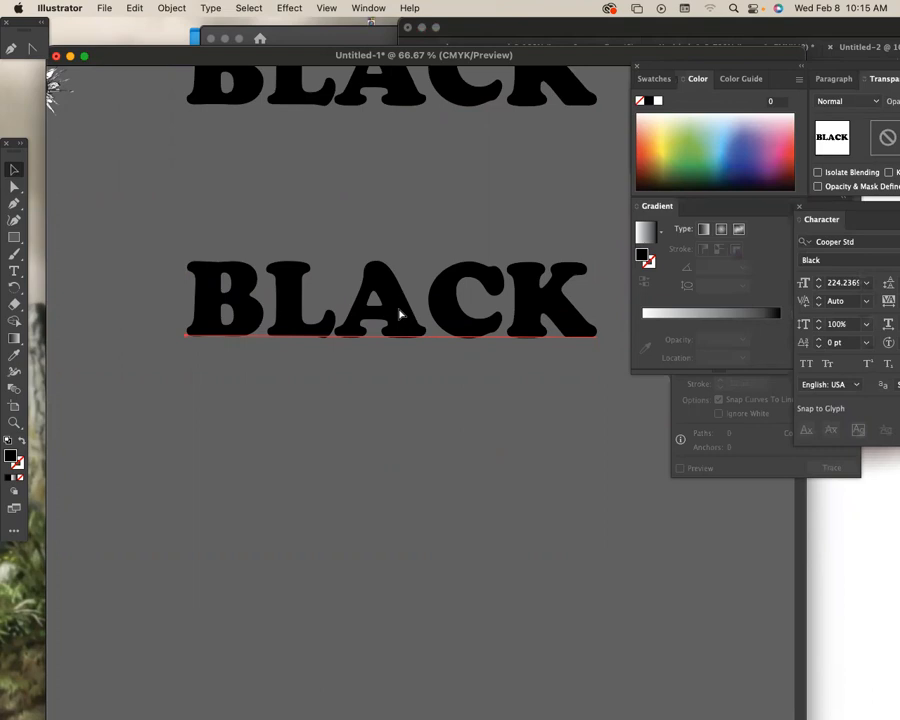
key("shift+super+o")
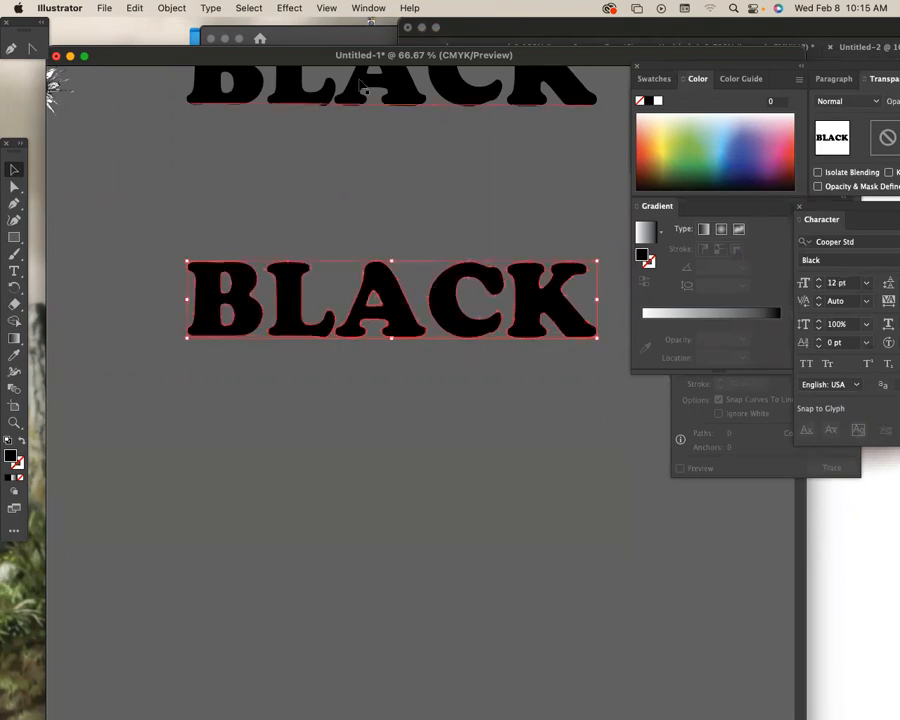
left_click(171, 8)
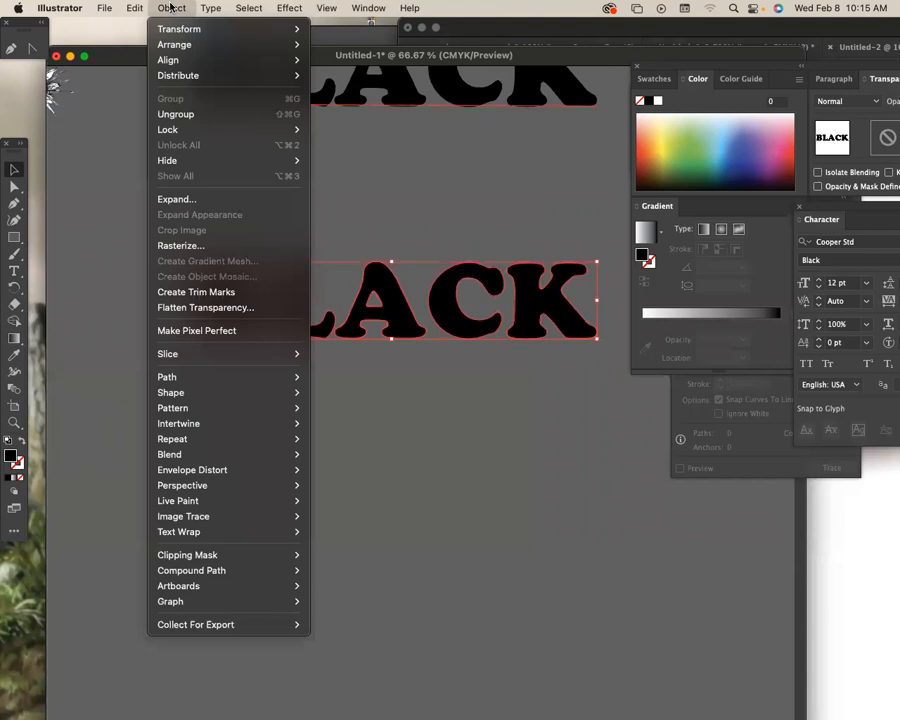
left_click(176, 114)
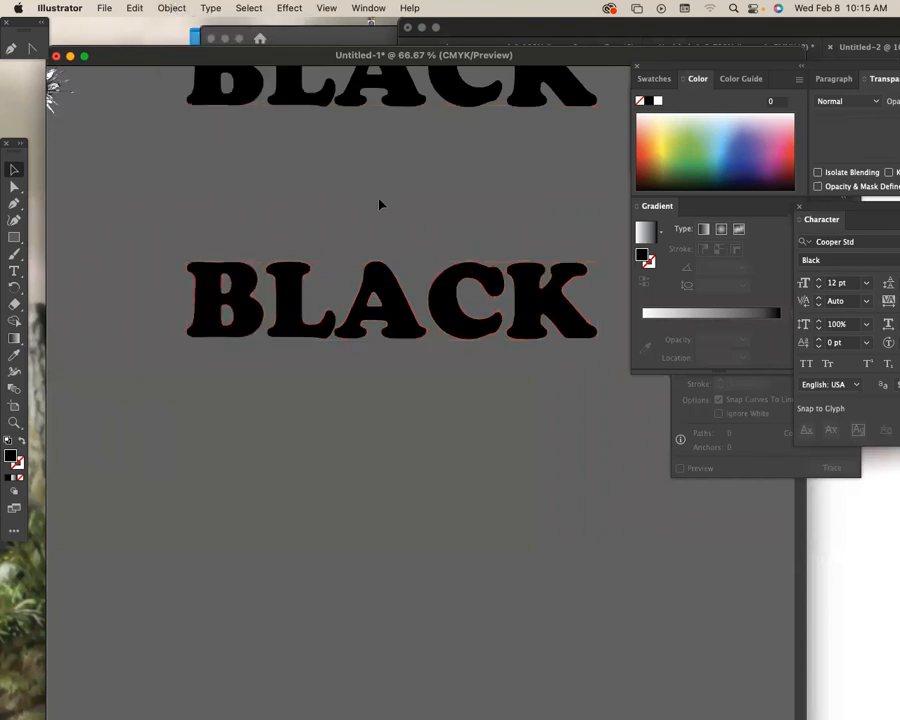
Enlarge the outlined B and K together about their shared centre, leaving L, A and C at their size
left_click(234, 300)
scroll(310, 294, "right", 3)
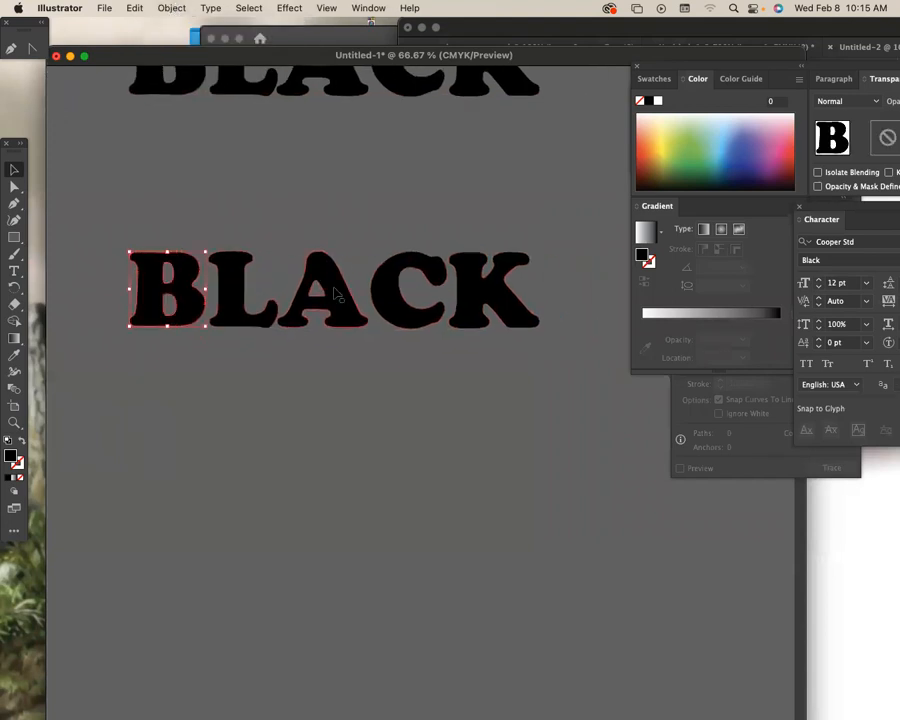
left_click(478, 295)
left_click(185, 310)
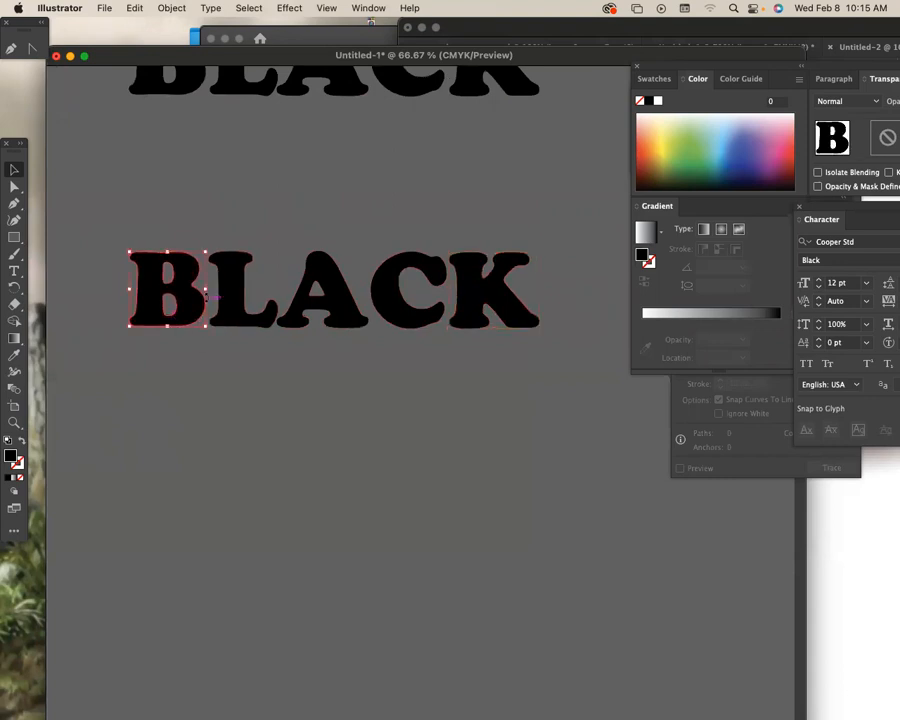
left_click(478, 287, "shift")
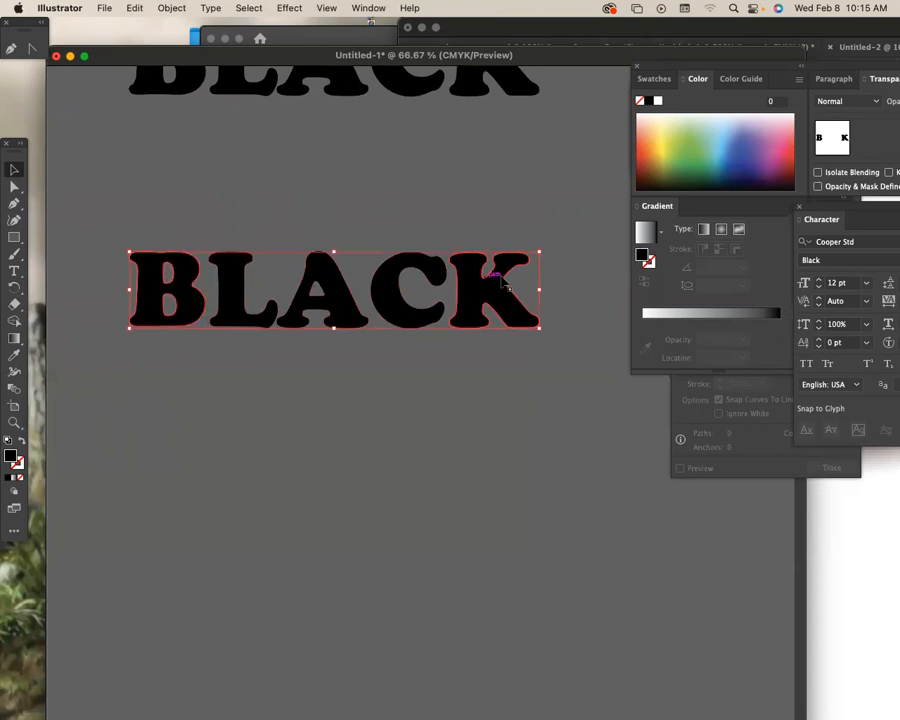
left_click_drag(540, 327, 636, 390)
left_click(515, 404)
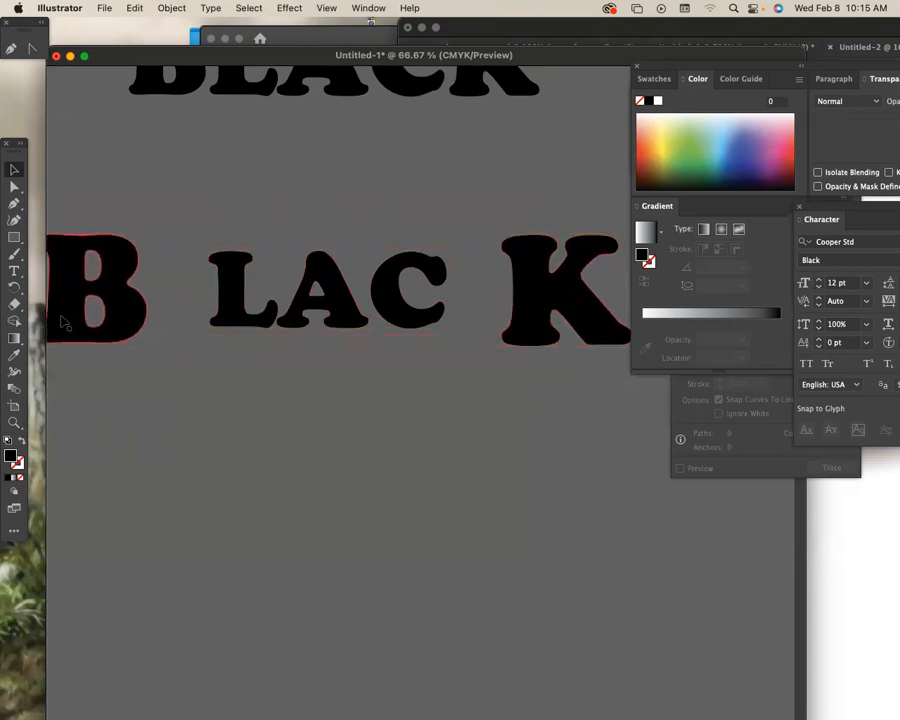
Move the enlarged B onto the baseline beside the L and place a horizontal ruler guide along that baseline
left_click_drag(117, 315, 161, 307)
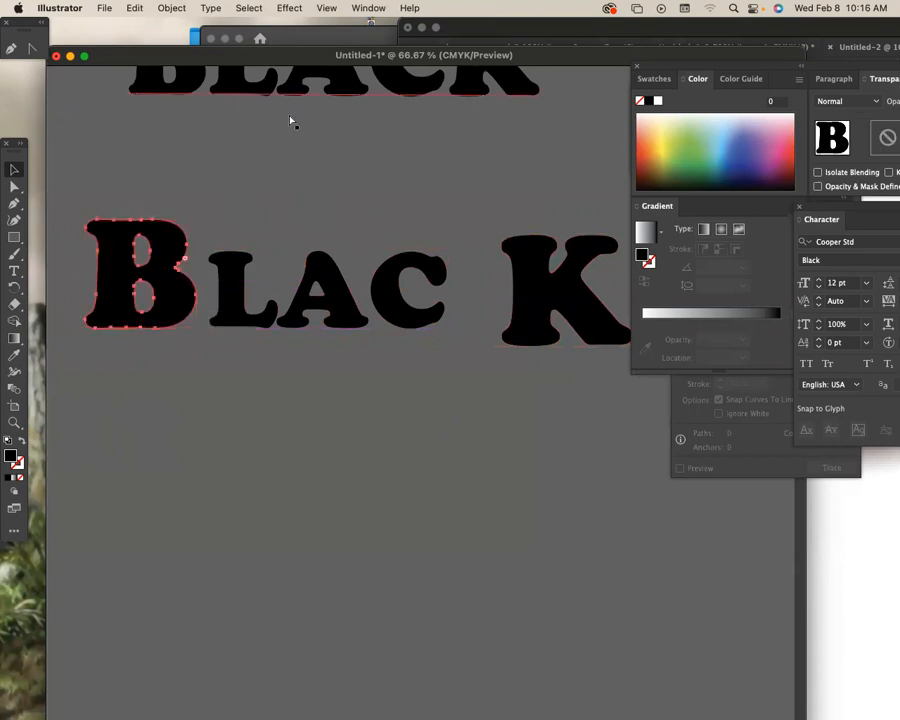
key("super+r")
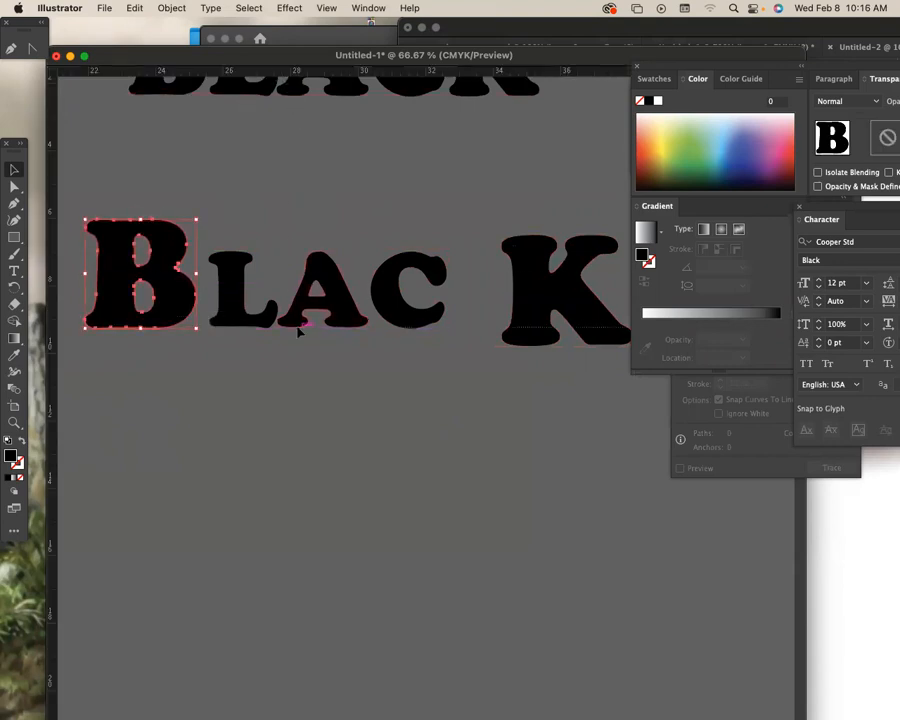
left_click_drag(297, 330, 298, 328)
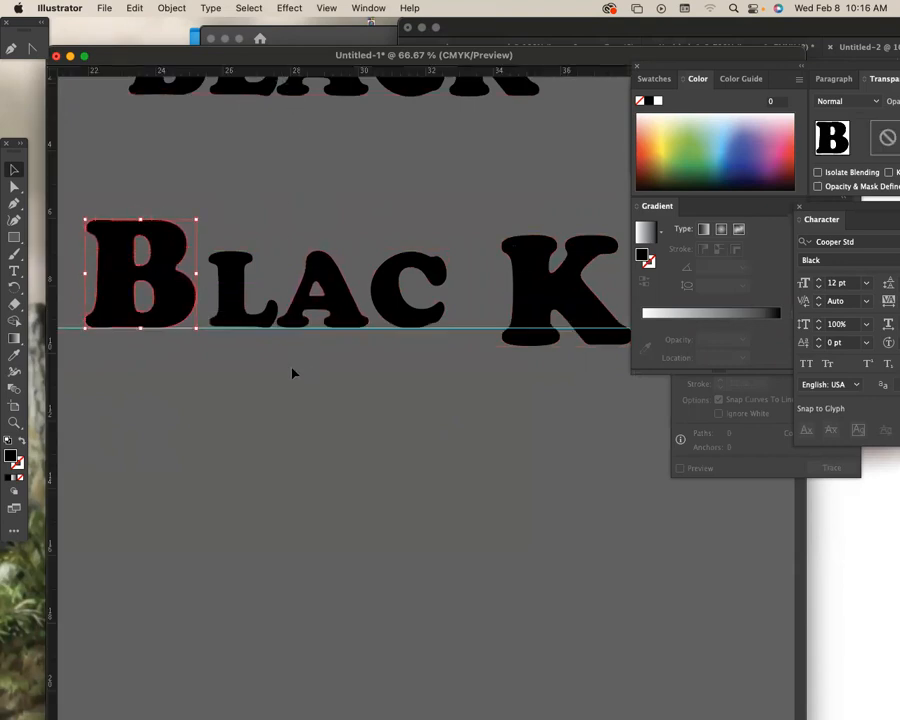
Fit the enlarged B close to the L and seat the K on the guide beside the C
scroll(275, 378, "left", 5)
scroll(275, 378, "down", 3)
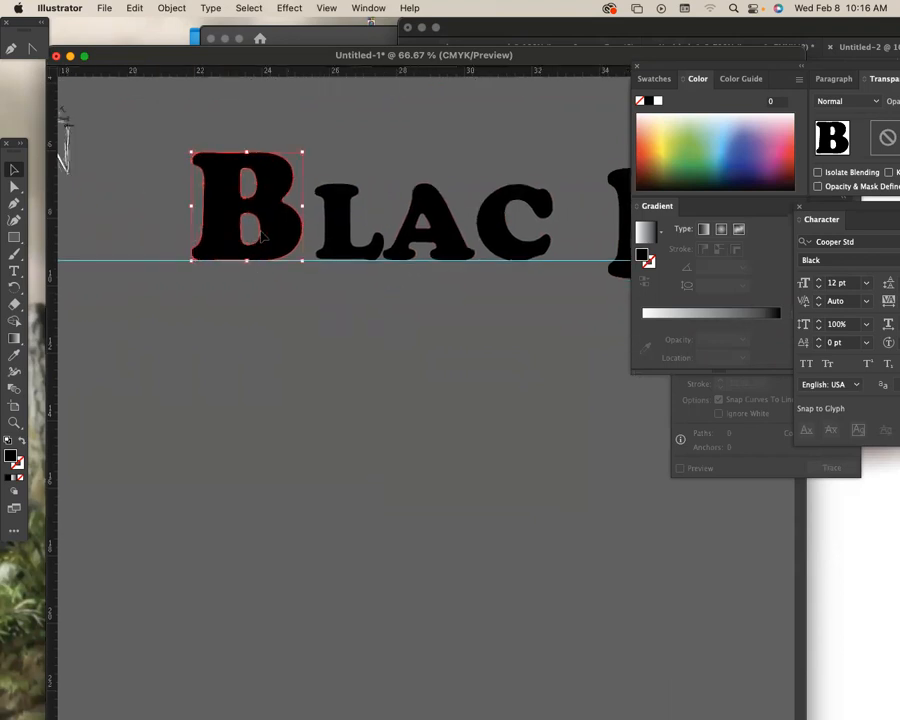
left_click_drag(272, 234, 282, 234)
scroll(400, 284, "right", 5)
left_click_drag(572, 240, 504, 240)
left_click(480, 318)
Reposition the original BLACK text line above the outlined word, leaving a wider gap between them
key("super+minus")
key("super+minus")
left_click_drag(514, 339, 528, 129)
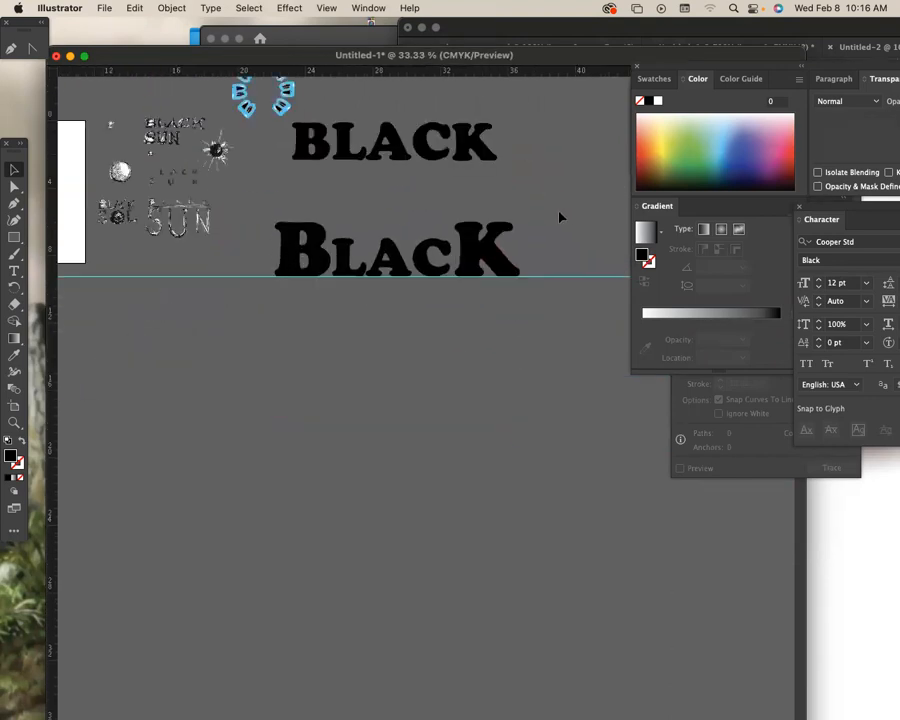
left_click_drag(380, 155, 433, 168)
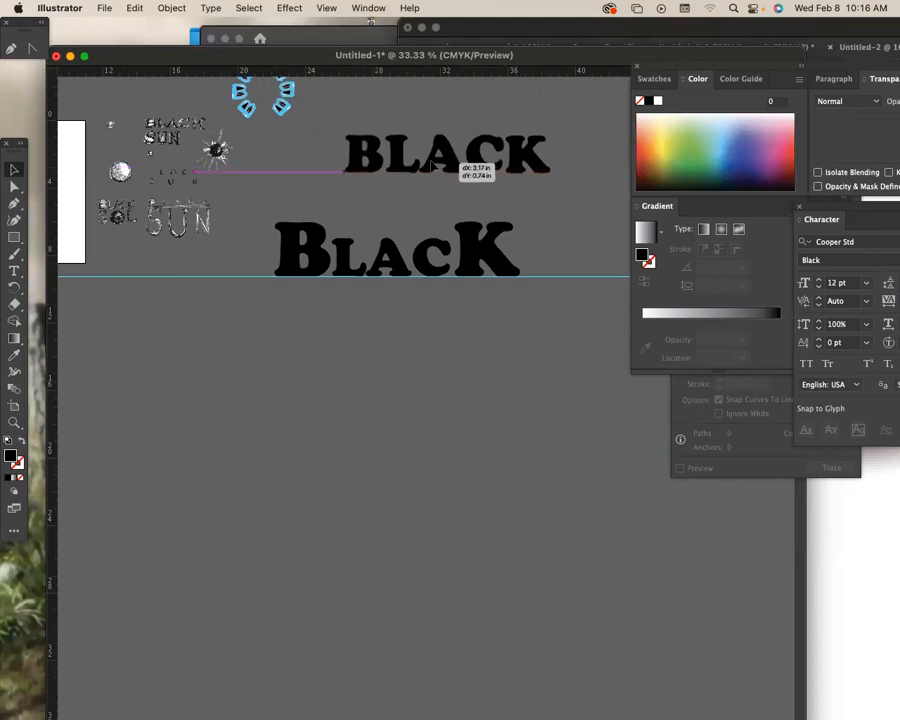
left_click_drag(433, 167, 393, 140)
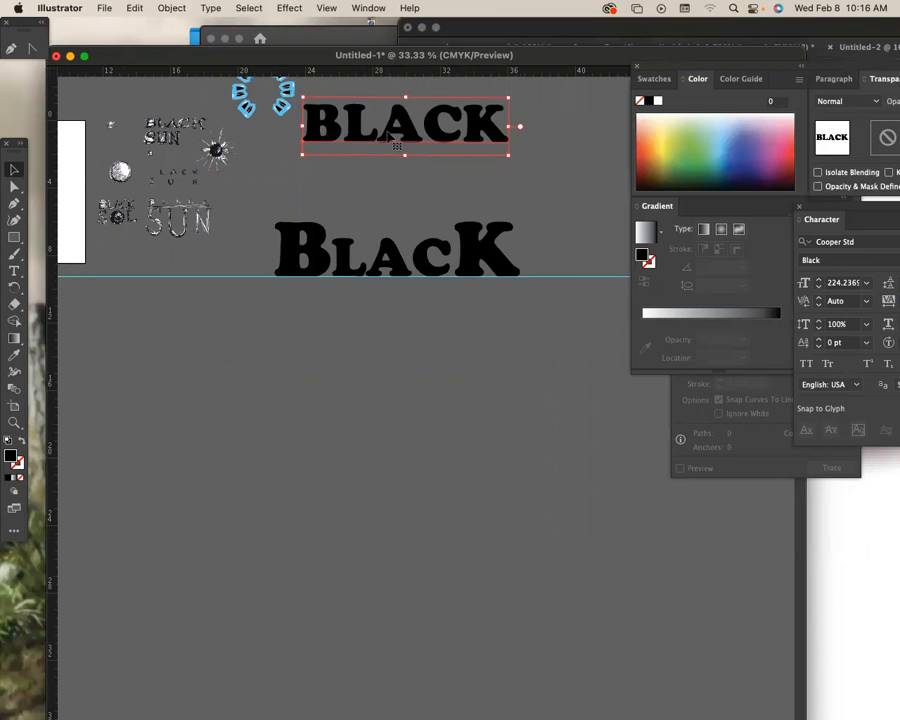
left_click(402, 245)
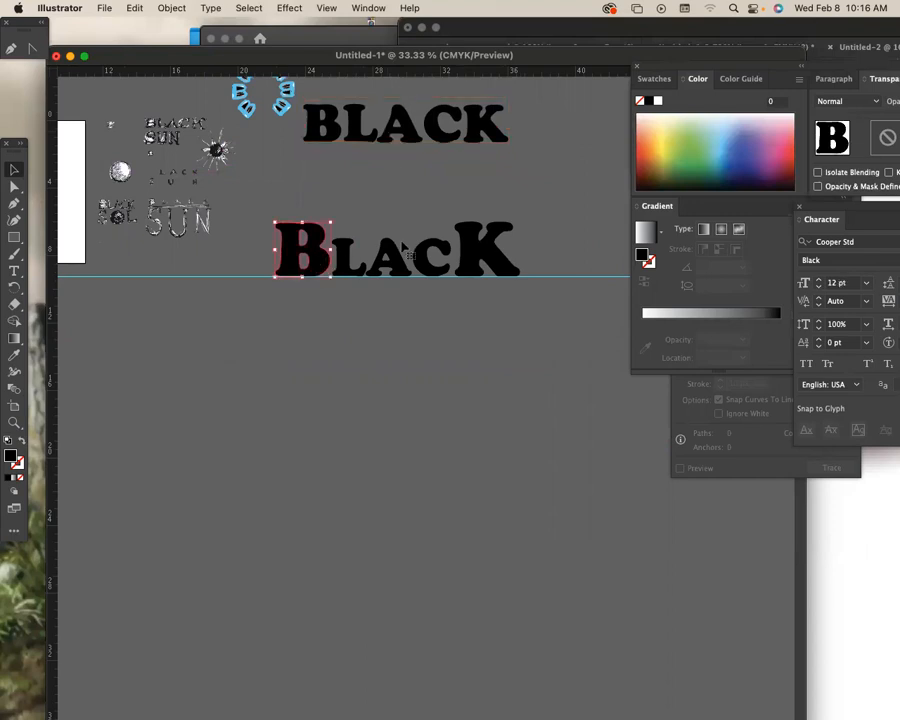
left_click(487, 250)
left_click(278, 225, "shift")
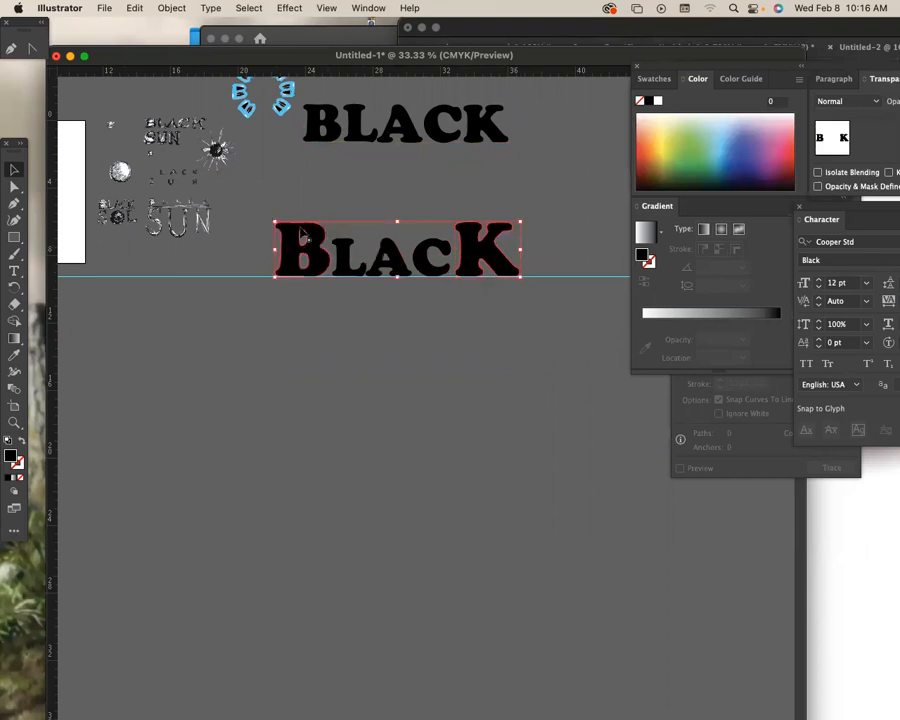
left_click(549, 309)
Duplicate the outlined BLACK with the enlarged B and K directly below the guide, and ungroup the copy
scroll(372, 301, "down", 2)
left_click_drag(341, 229, 351, 321)
key("shift+super+g")
Enlarge the B and K of the lowest BLACK copy further about their shared centre
left_click(312, 308)
left_click(485, 311)
left_click(323, 328, "shift")
left_click(303, 327)
left_click(467, 316, "shift")
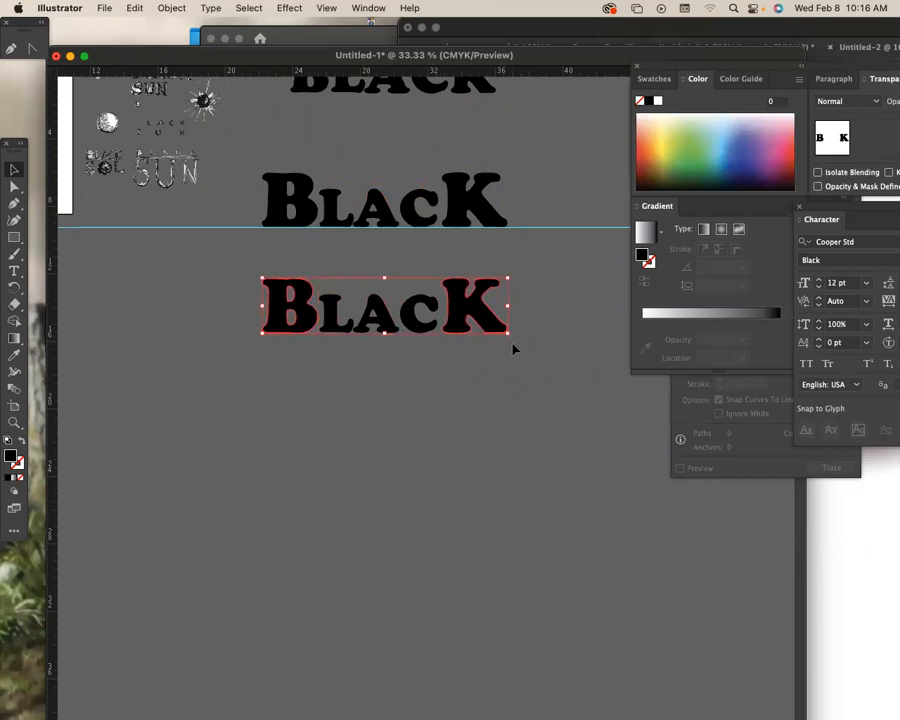
left_click_drag(513, 339, 527, 354)
left_click_drag(555, 367, 555, 367)
left_click(519, 335)
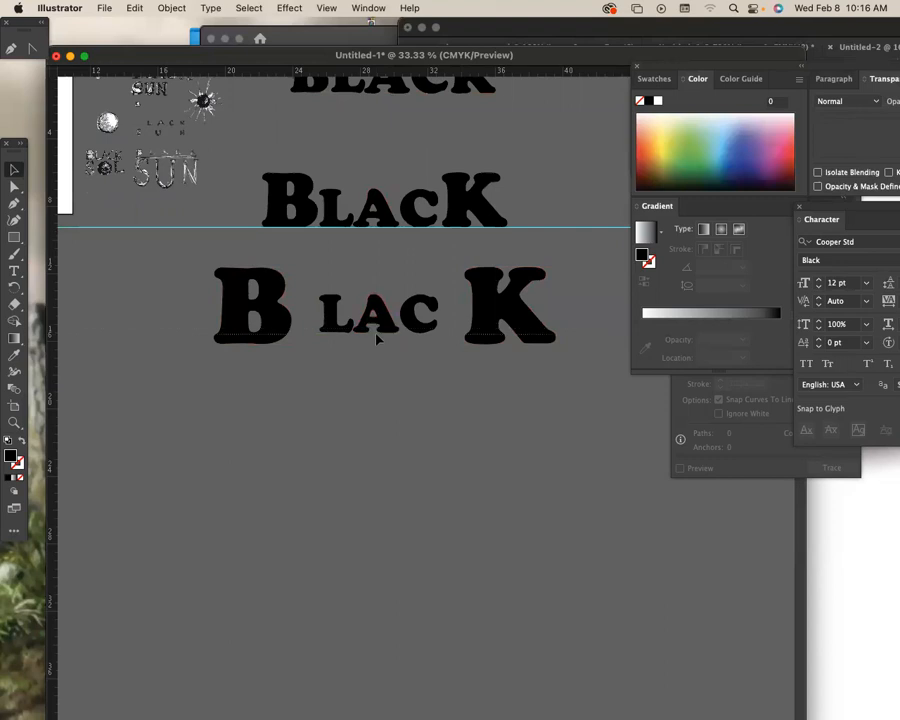
Seat the lowest copy's B and K on a guide along its baseline, tight against the L and C
left_click_drag(259, 327, 288, 319)
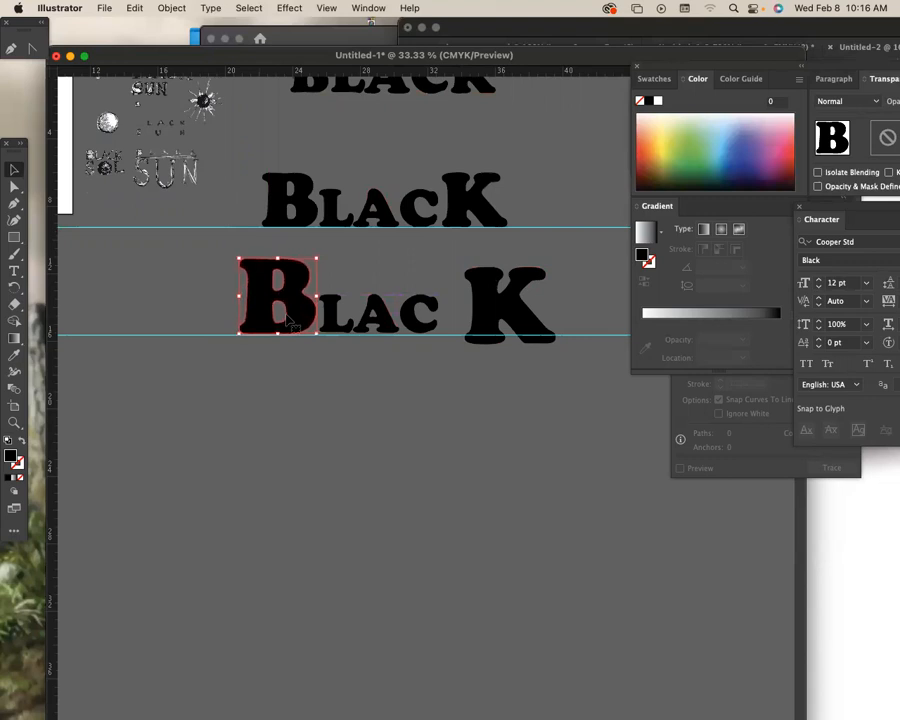
left_click_drag(488, 298, 467, 292)
left_click(475, 388)
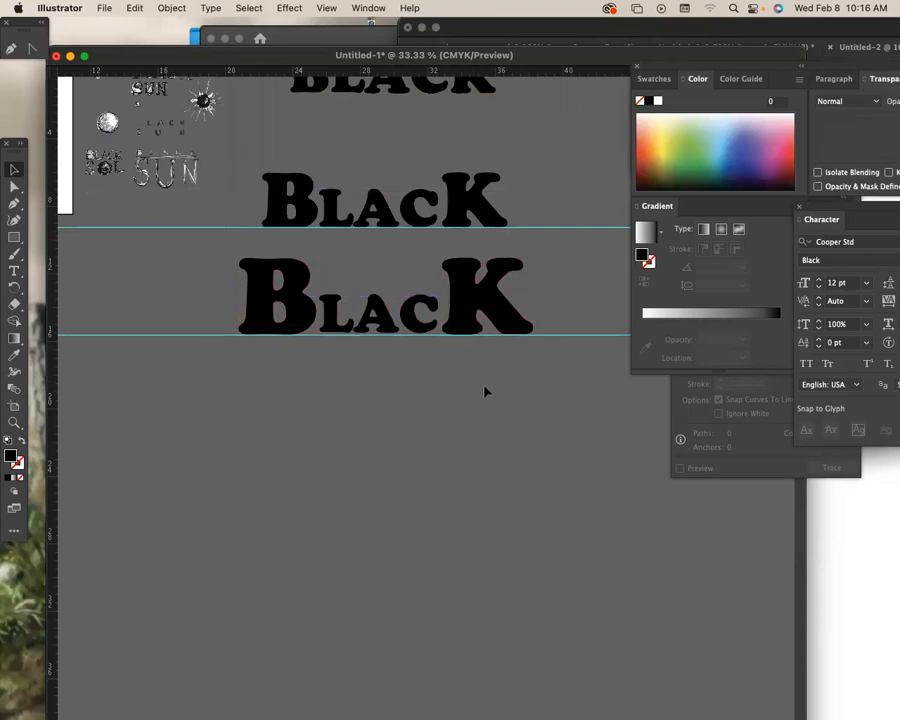
Add the point text "SOL" in the empty area below the lowest BLACK
left_click(14, 271)
left_click(287, 366)
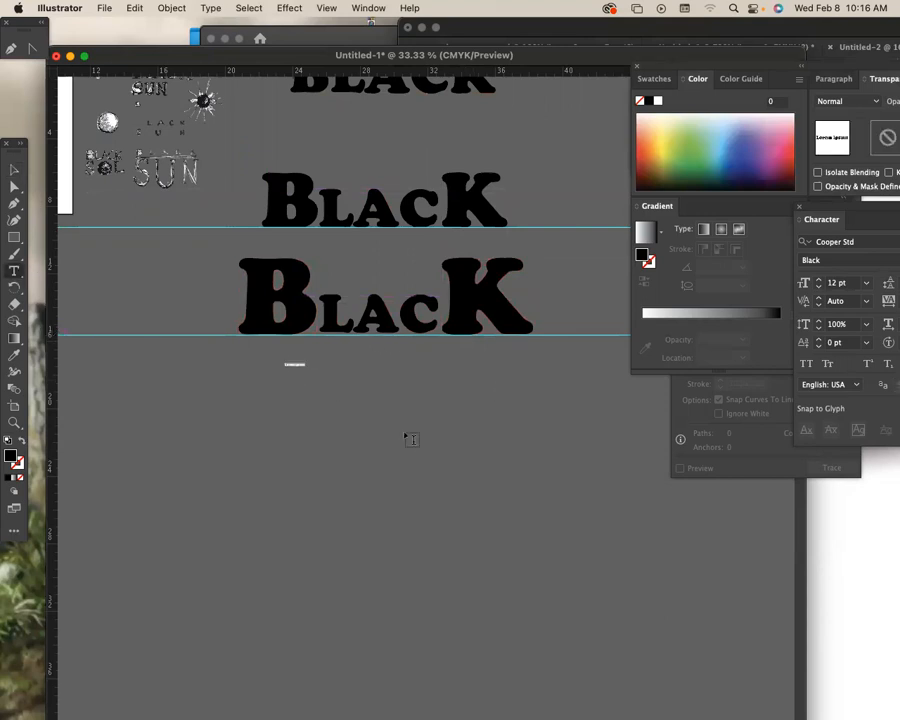
type("S")
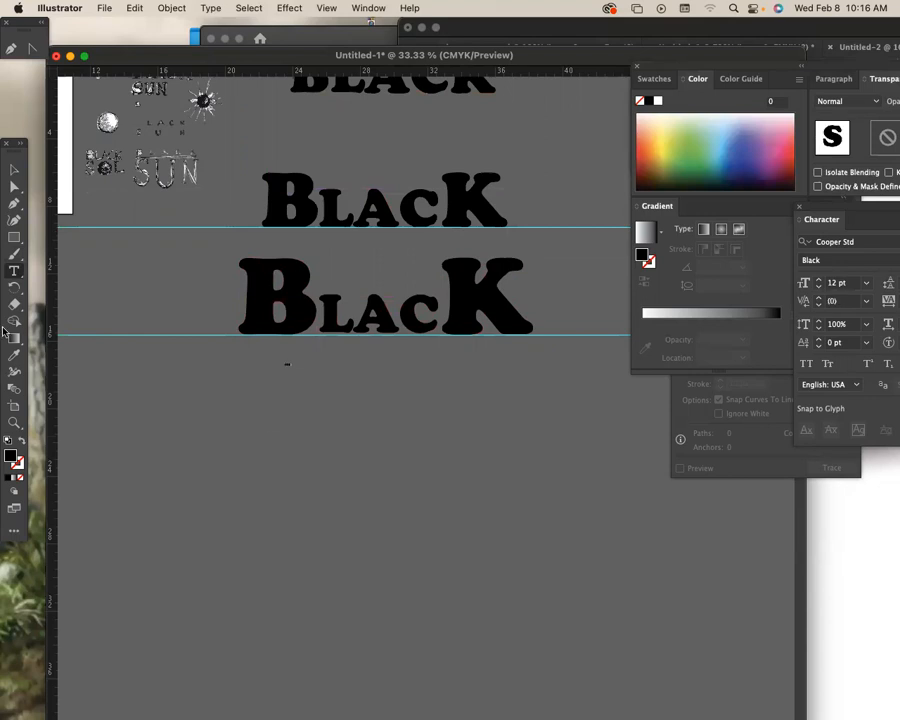
Enlarge the SOL text to about 368 pt and place a copy beside it below the lowest BLACK
left_click(15, 172)
left_click_drag(297, 375, 237, 460)
left_click(549, 463)
Replace the wording of the first of the two SOL texts with "SUN"
key("t")
double_click(231, 456)
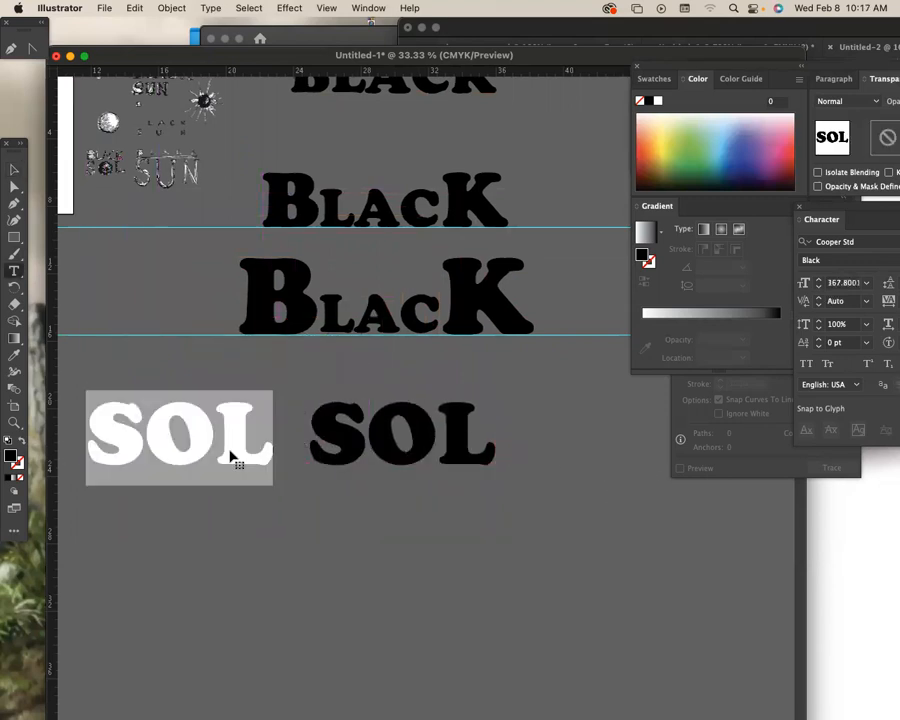
type("SUN")
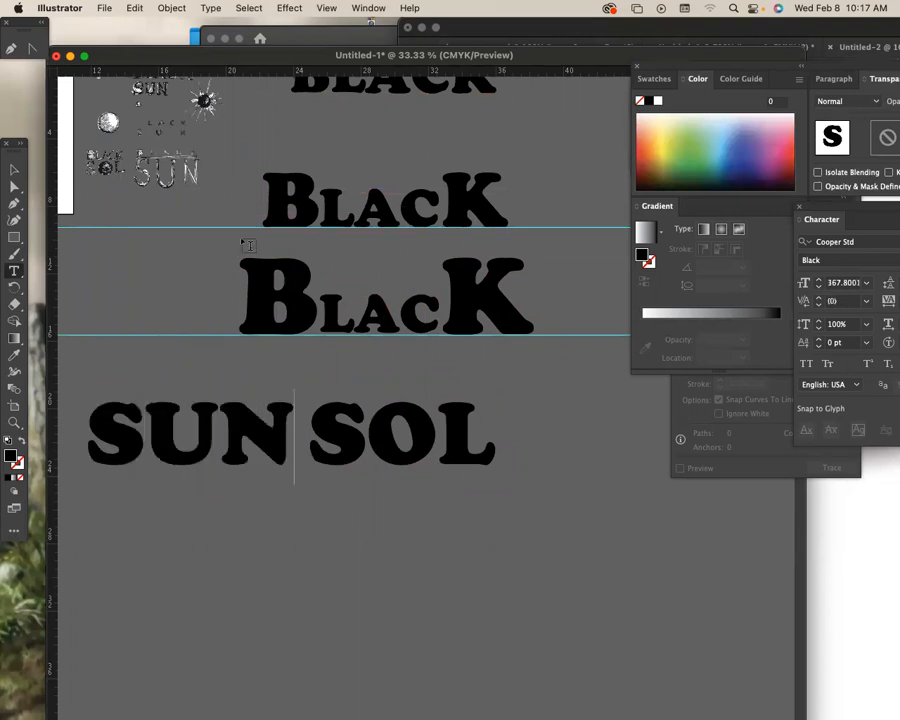
key("Escape")
Move the SOL text aside and place the SUN text just beneath the lowest BLACK
left_click_drag(400, 435, 557, 472)
left_click_drag(261, 432, 388, 392)
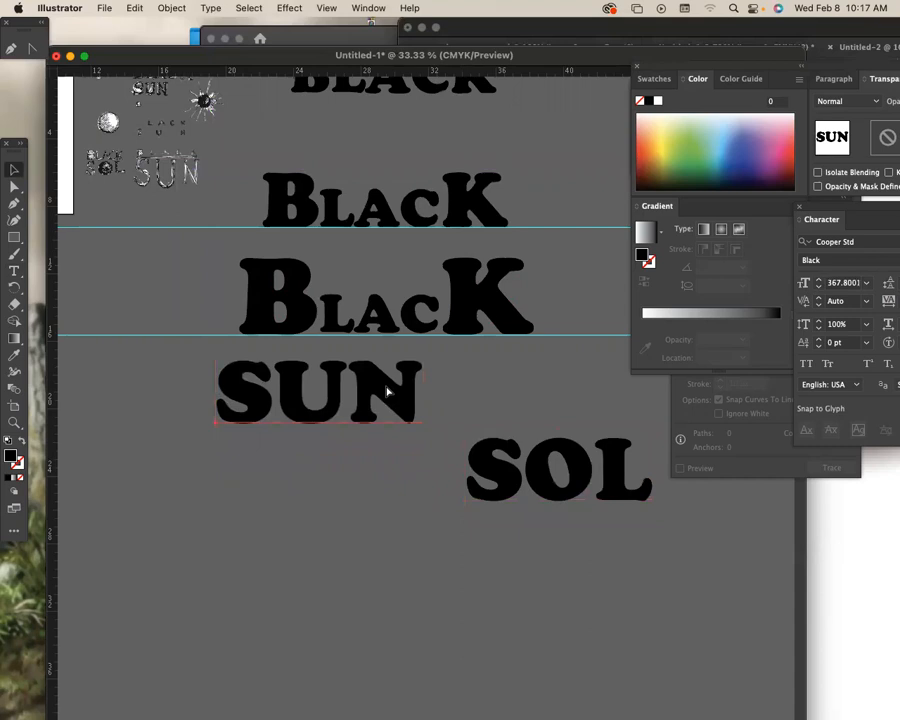
key("super+t")
key("super+t")
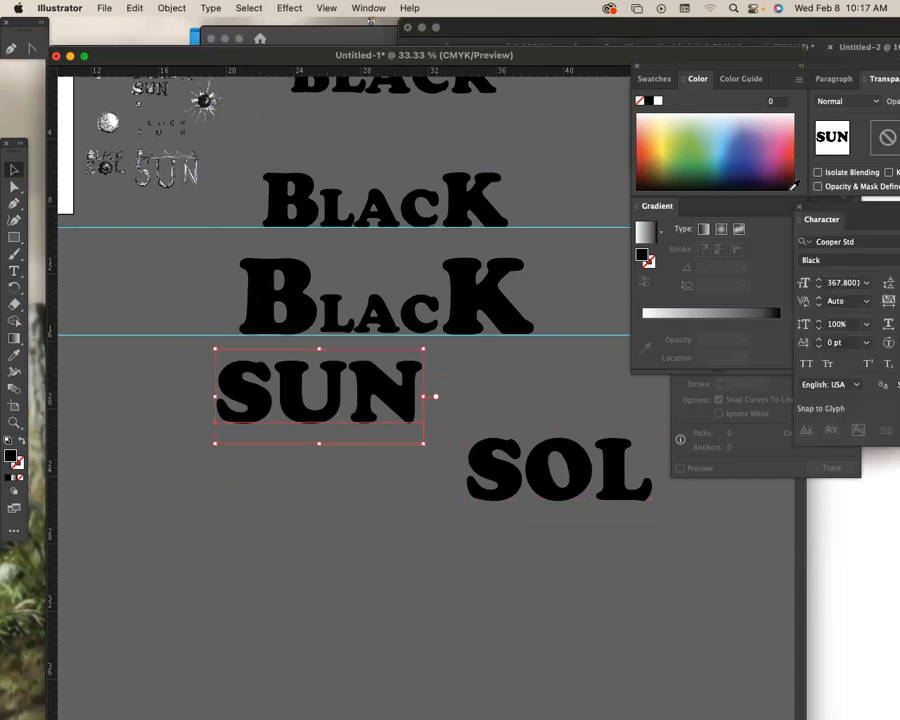
Set the SUN text's font to Distant Galaxy
left_click_drag(812, 207, 648, 153)
left_click(790, 190)
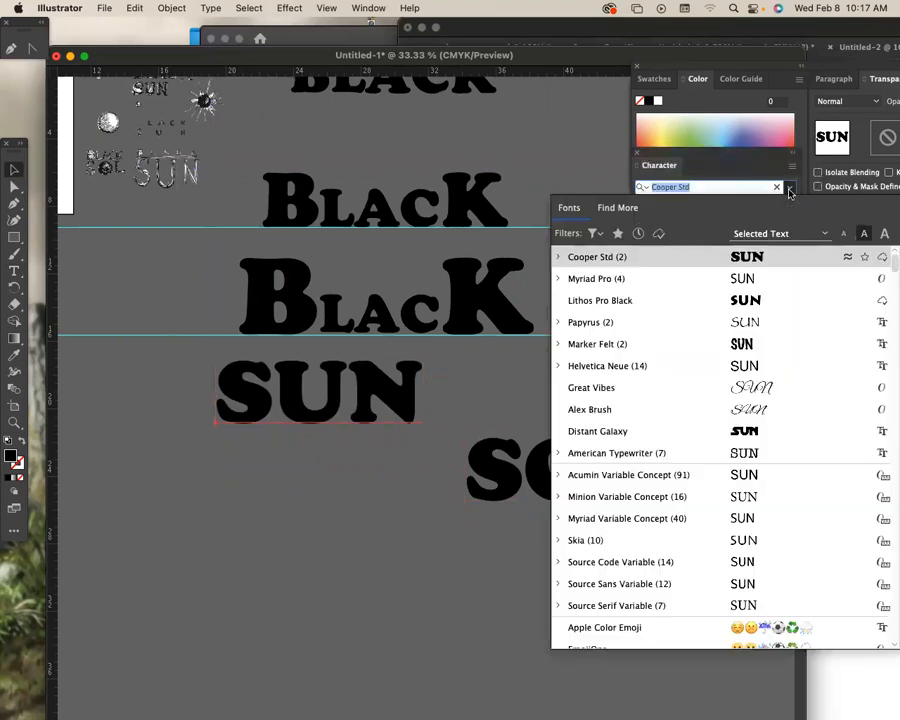
left_click(770, 436)
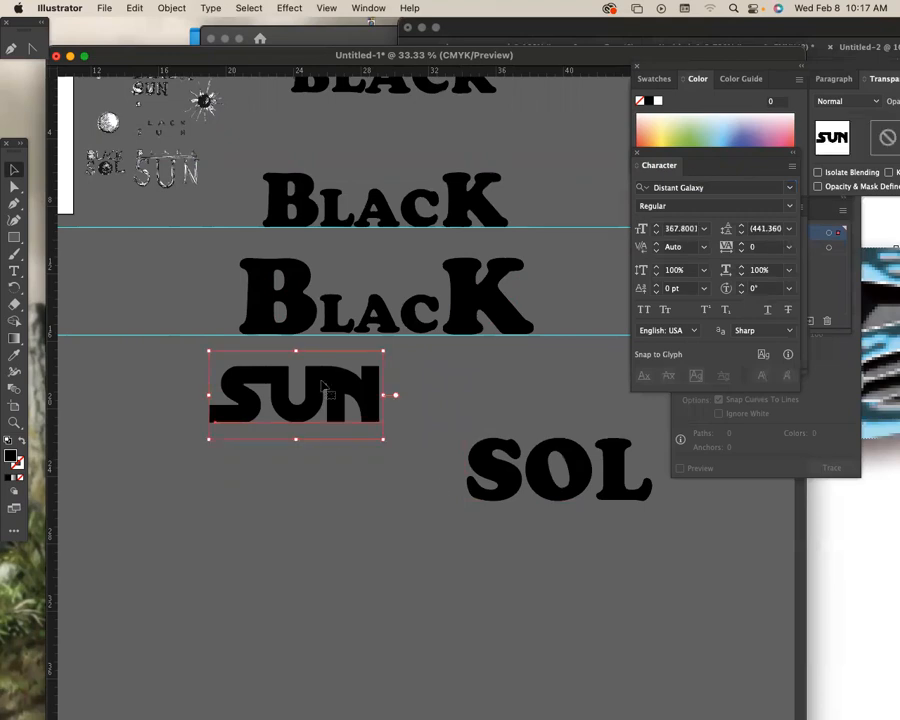
Place a copy of the SUN text below and to the left, and convert the original SUN to outlines
left_click_drag(322, 385, 233, 472)
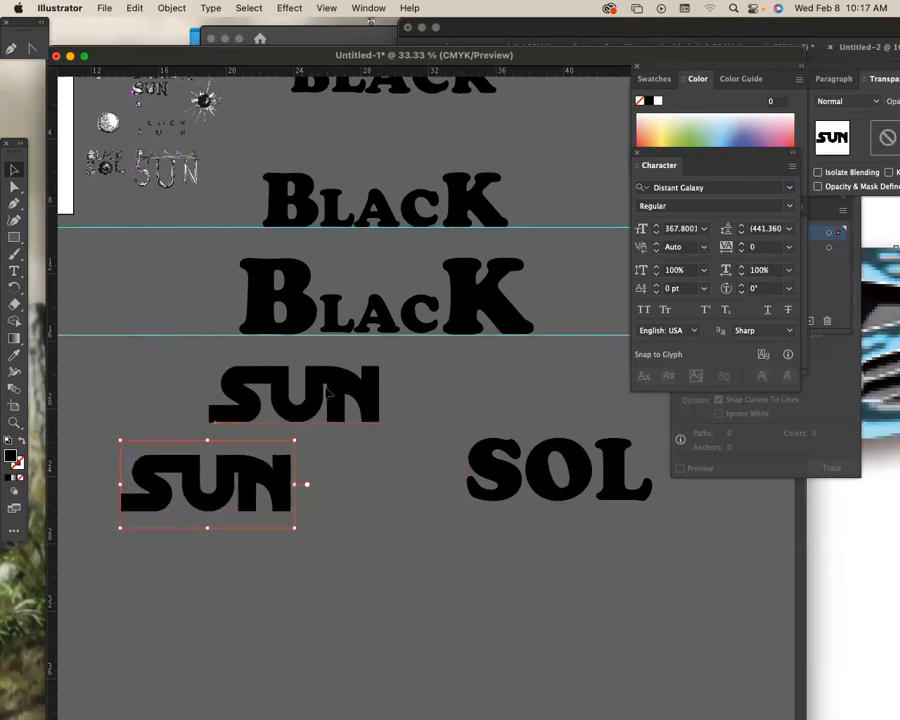
key("shift+super+o")
left_click(456, 398)
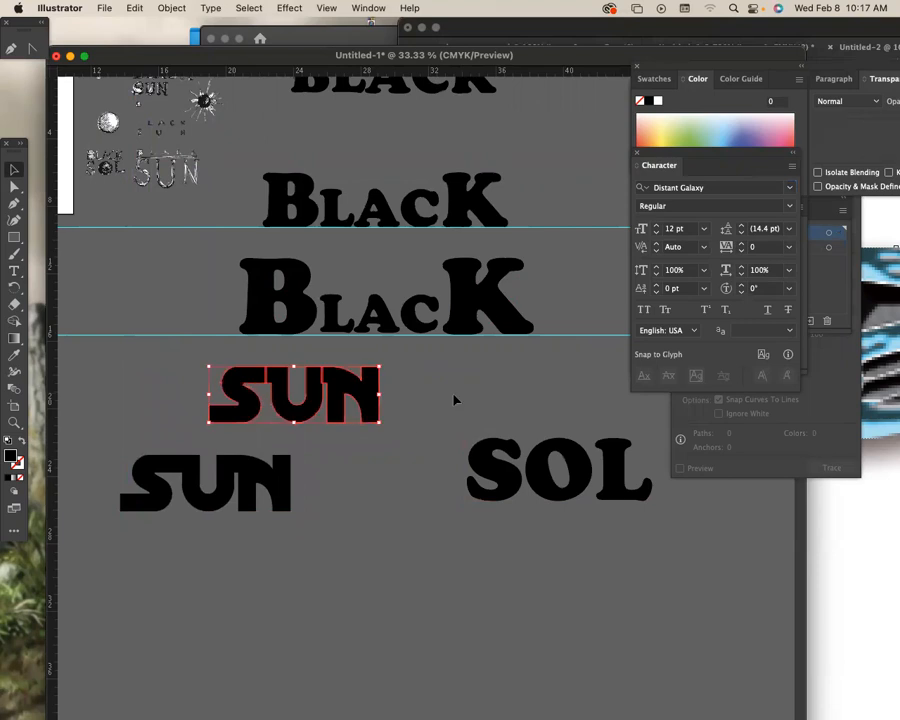
Shrink the outlined SUN and fit it above the small LAC letters, between the B and K of the lowest BLACK
left_click_drag(231, 397, 426, 292)
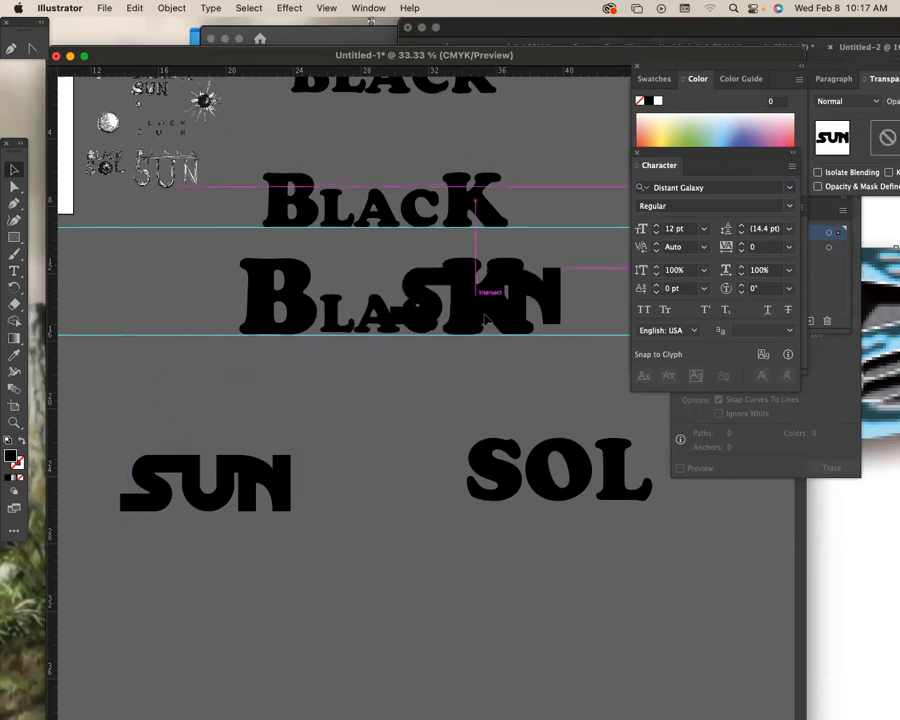
scroll(453, 371, "right", 5)
scroll(453, 371, "up", 2)
scroll(453, 371, "left", 5)
left_click_drag(563, 375, 416, 322)
Place a copy of the live SUN text beneath the lowest BLACK and set its tracking to 440
left_click_drag(268, 543, 450, 453)
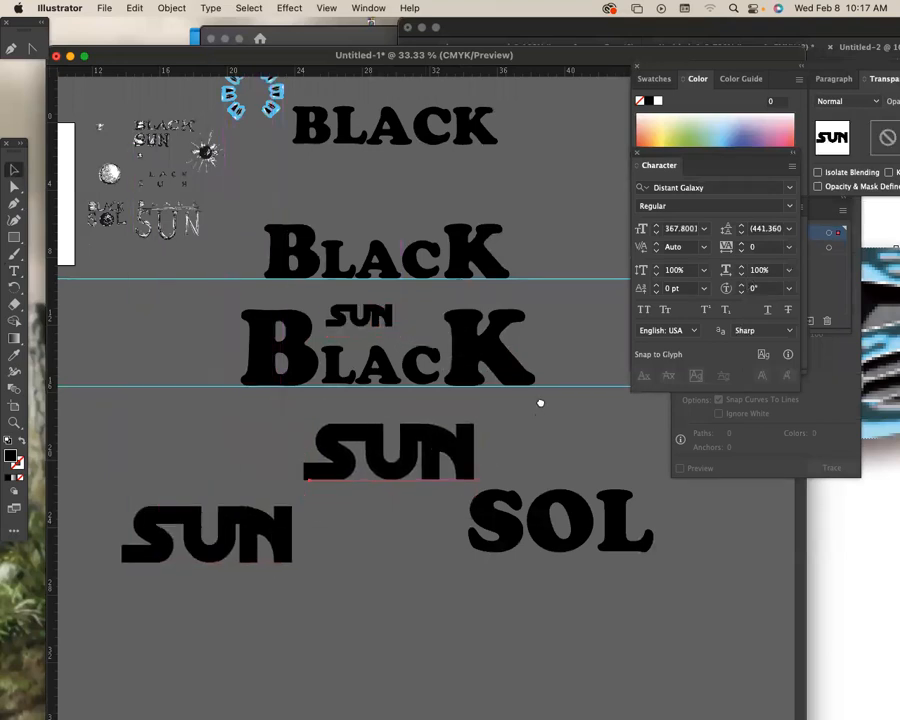
scroll(538, 402, "down", 2)
left_click(744, 245)
left_click(744, 245)
left_click(744, 245)
left_click(744, 245)
left_click(744, 245)
left_click(744, 245)
left_click(744, 245)
left_click(744, 245)
left_click(744, 245)
left_click(744, 245)
left_click(744, 245)
left_click(744, 245)
left_click(744, 245)
left_click(744, 245)
left_click(744, 245)
left_click(744, 245)
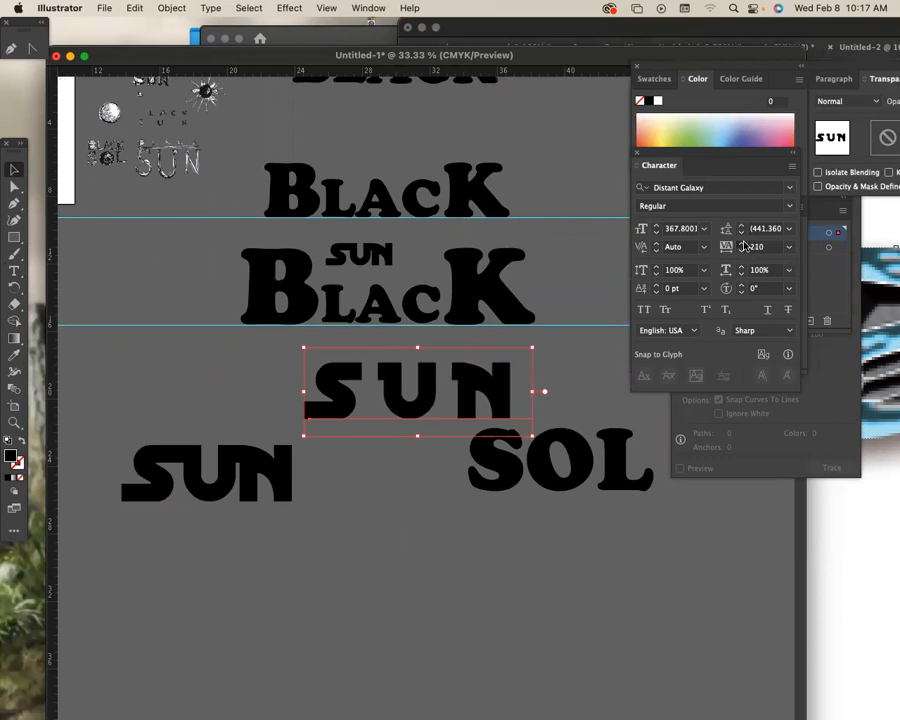
left_click(744, 245)
left_click(744, 245)
left_click(744, 245)
left_click(744, 245)
left_click(744, 245)
left_click(744, 245)
left_click(744, 245)
left_click(744, 245)
left_click(744, 245)
left_click(744, 245)
left_click(744, 245)
left_click(744, 245)
left_click(744, 245)
left_click(744, 245)
left_click(742, 246)
left_click(742, 246)
left_click(742, 246)
left_click(742, 246)
left_click(742, 246)
Copy the widely spaced SUN text to the space beside the upper BLACK words and convert the copy to outlines
scroll(460, 402, "right", 3)
left_click_drag(460, 403, 568, 163)
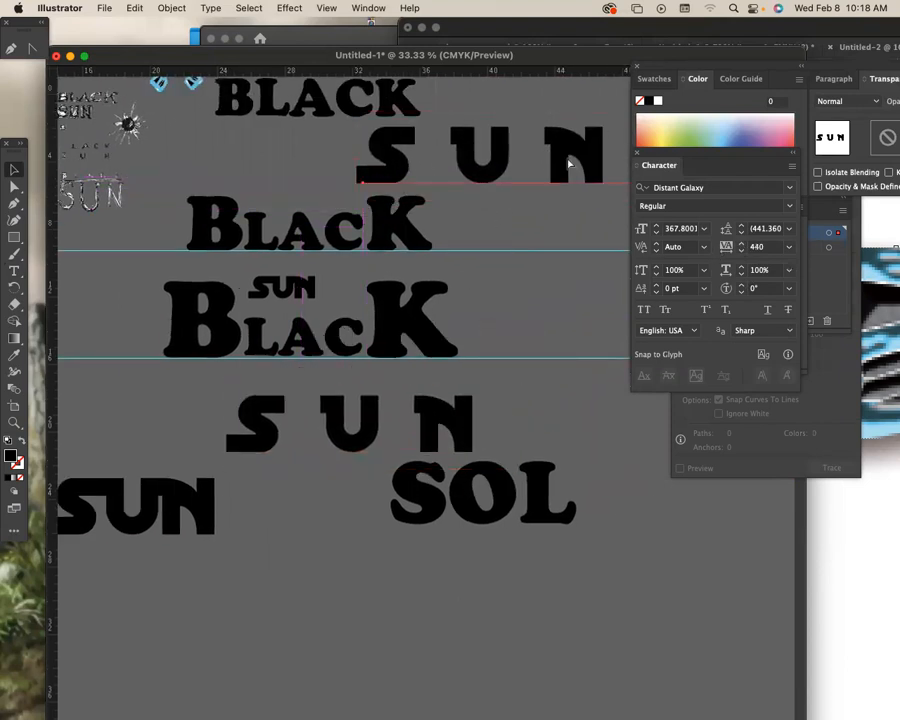
key("super+shift+o")
left_click(551, 215)
Move the small SUN beside SOL, and bring the lowest BLACK and the outlined spaced SUN together in the empty area on the right
left_click_drag(287, 295, 577, 463)
left_click_drag(527, 297, 429, 312)
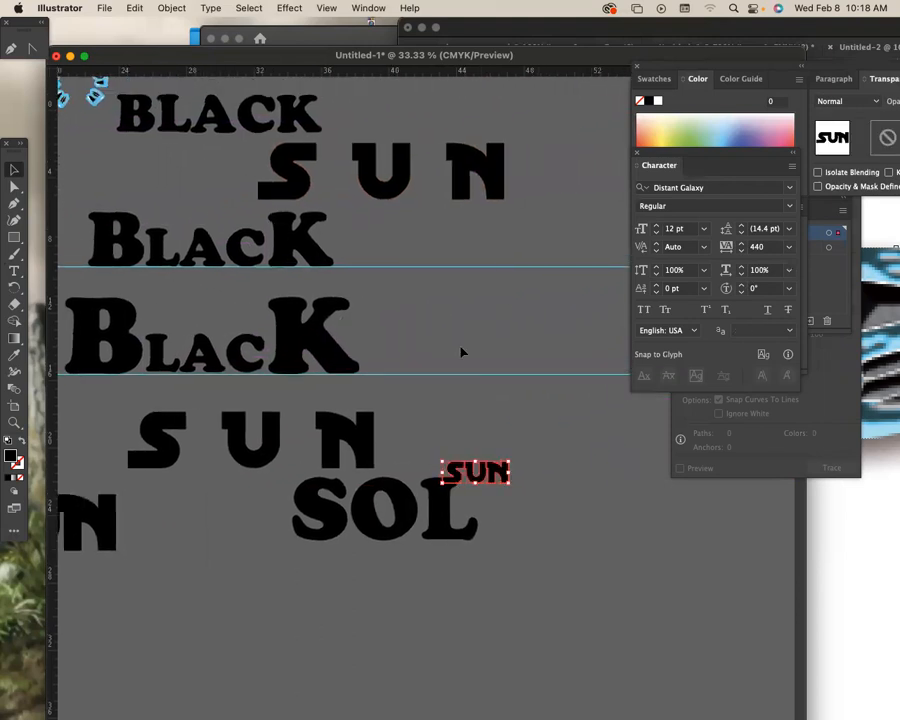
left_click_drag(118, 303, 567, 268)
left_click_drag(476, 232, 191, 289)
left_click_drag(217, 225, 526, 262)
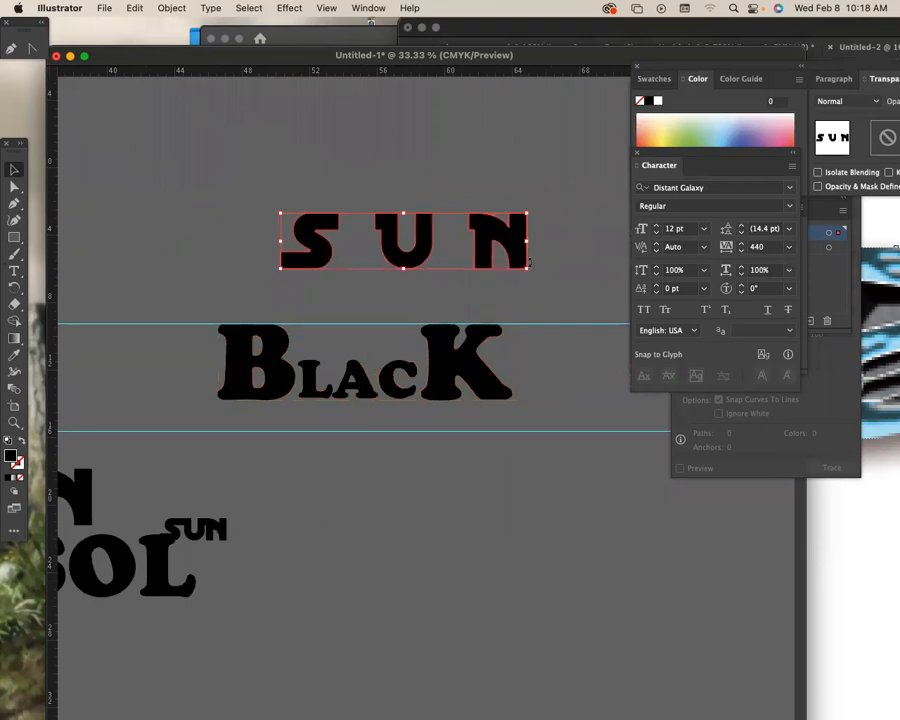
Shrink the spaced SUN to fit beneath the LAC letters and lower the large B and K to flank both lines
left_click_drag(528, 268, 413, 434)
scroll(452, 311, "down", 5)
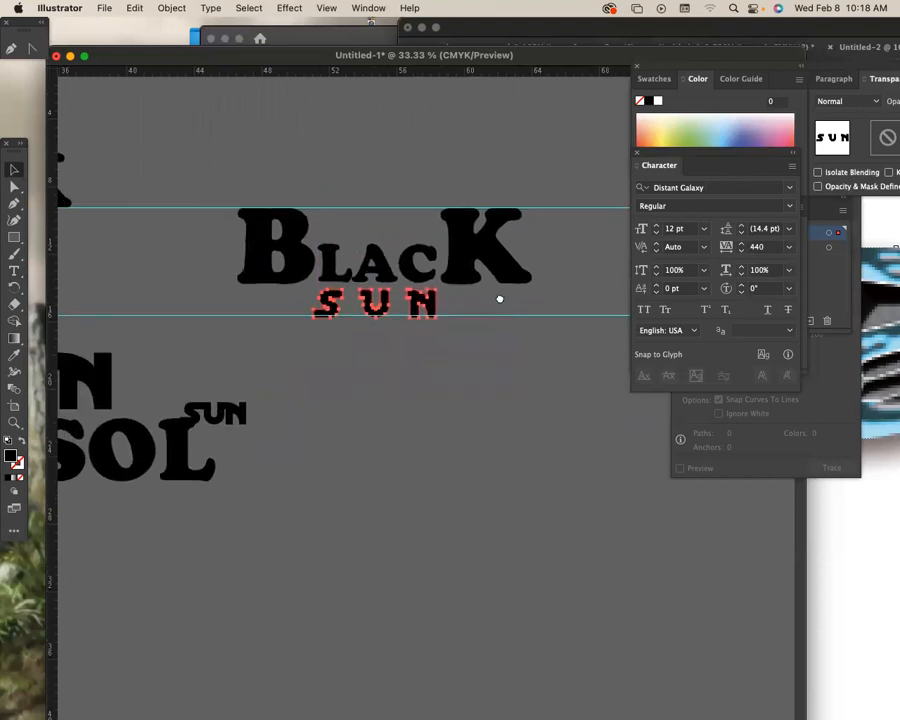
left_click_drag(271, 245, 272, 276)
left_click_drag(493, 237, 502, 272)
left_click(494, 379)
left_click_drag(470, 382, 499, 368)
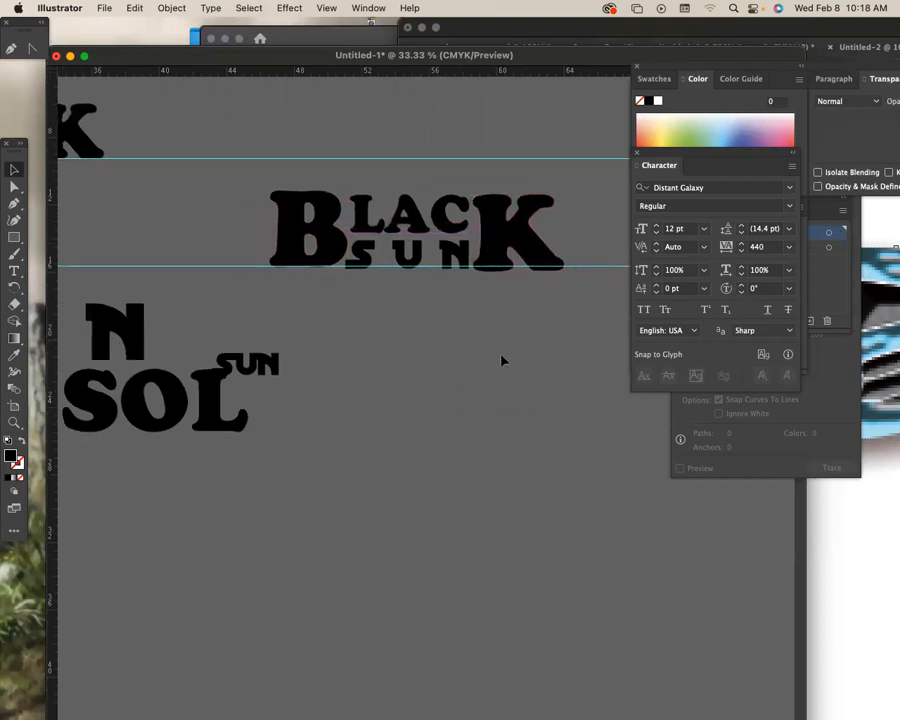
key("super+equal")
left_click_drag(266, 296, 126, 326)
left_click_drag(292, 344, 187, 408)
left_click_drag(424, 147, 540, 388)
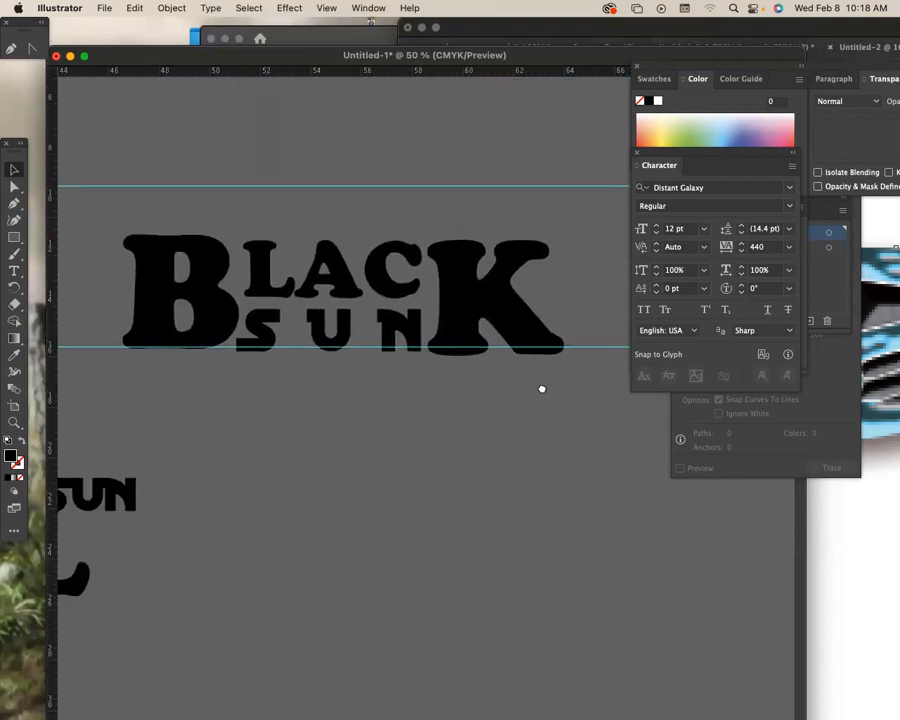
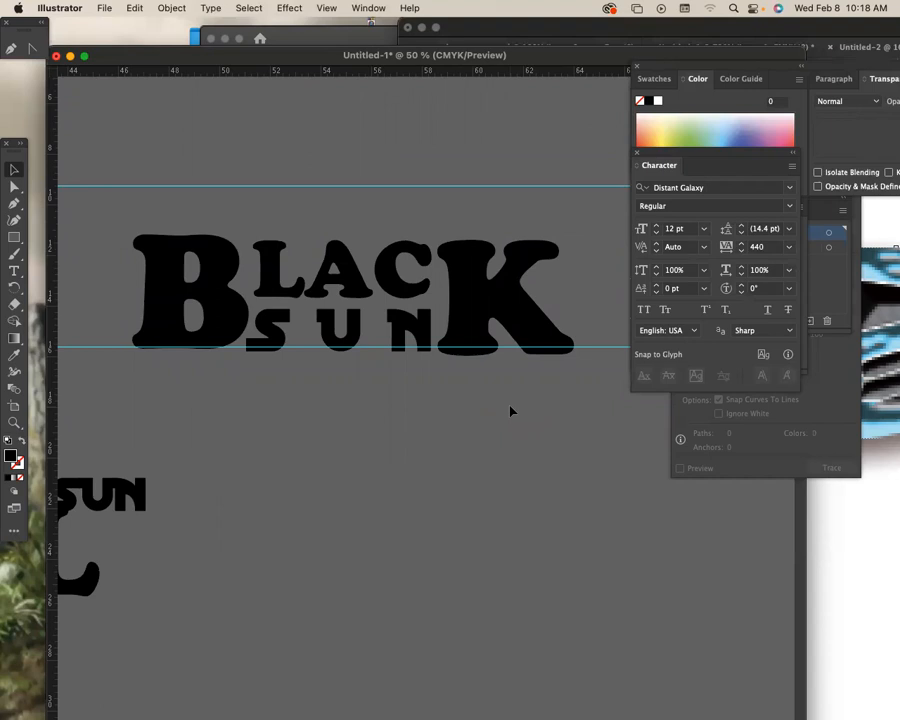
Duplicate the complete BLACK SUN lockup into the empty space below and to the right of the original
left_click(266, 291)
left_click_drag(289, 284, 263, 186)
left_click_drag(209, 246, 325, 414)
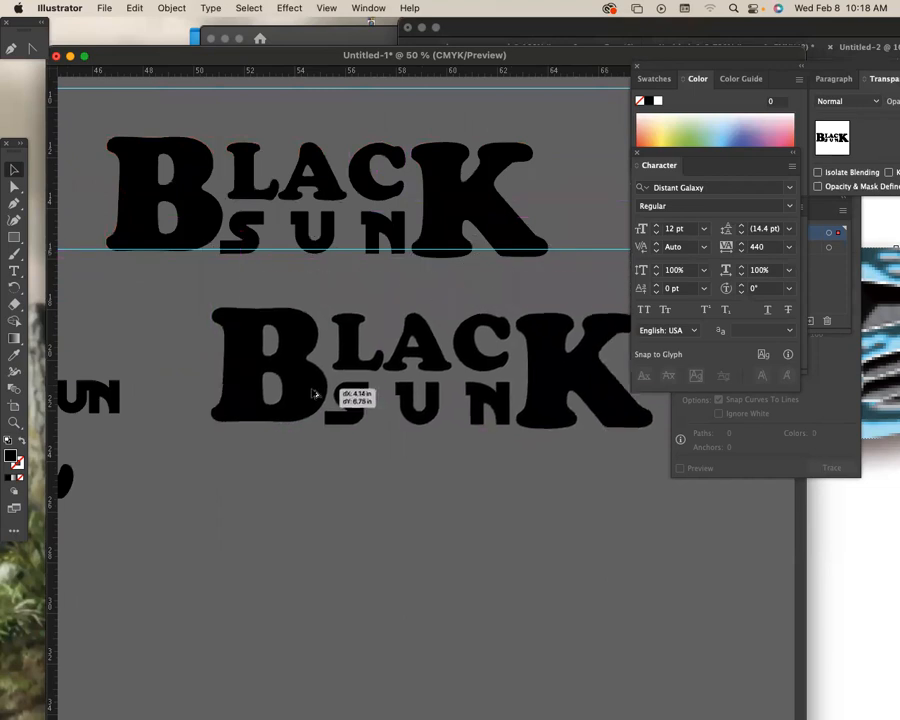
scroll(440, 262, "down", 5)
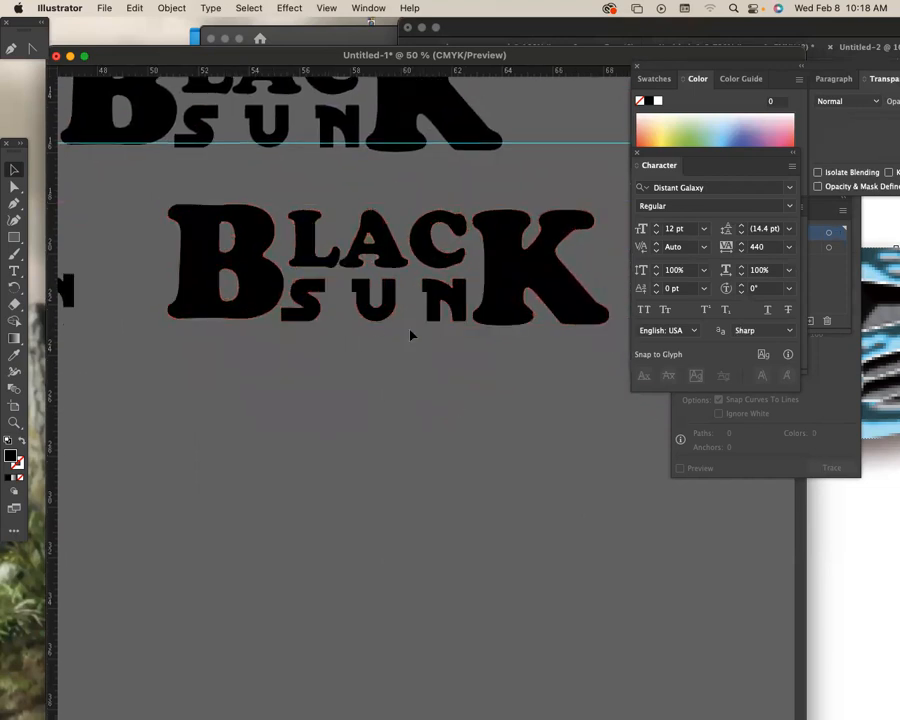
Move SUN out below the duplicated lockup and draw a thin black bar under LAC, spanning from the B to the K
left_click(313, 303)
left_click_drag(467, 322, 445, 382)
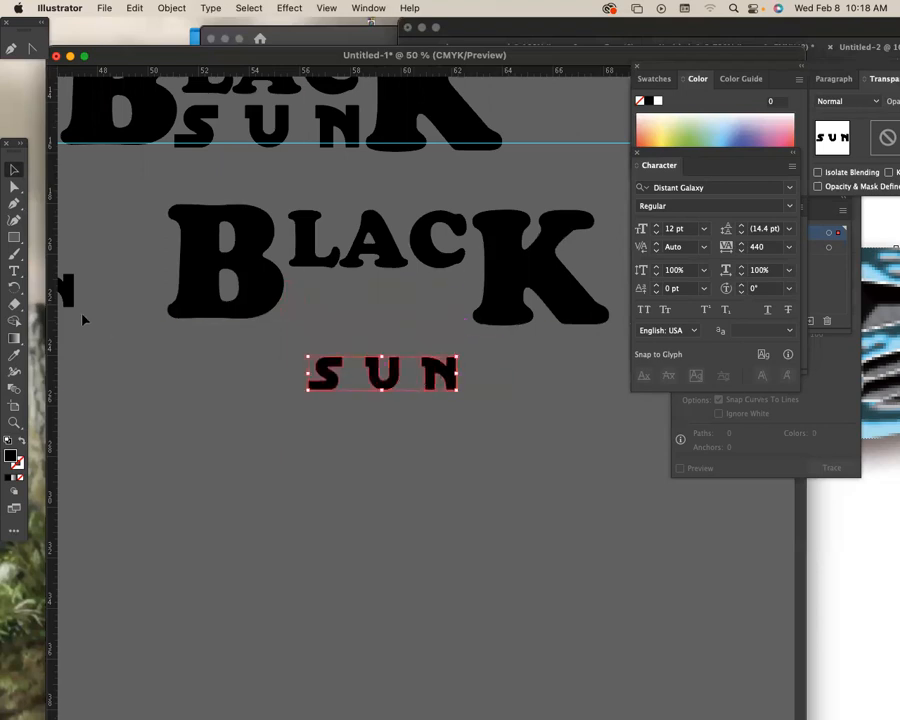
left_click_drag(14, 237, 62, 236)
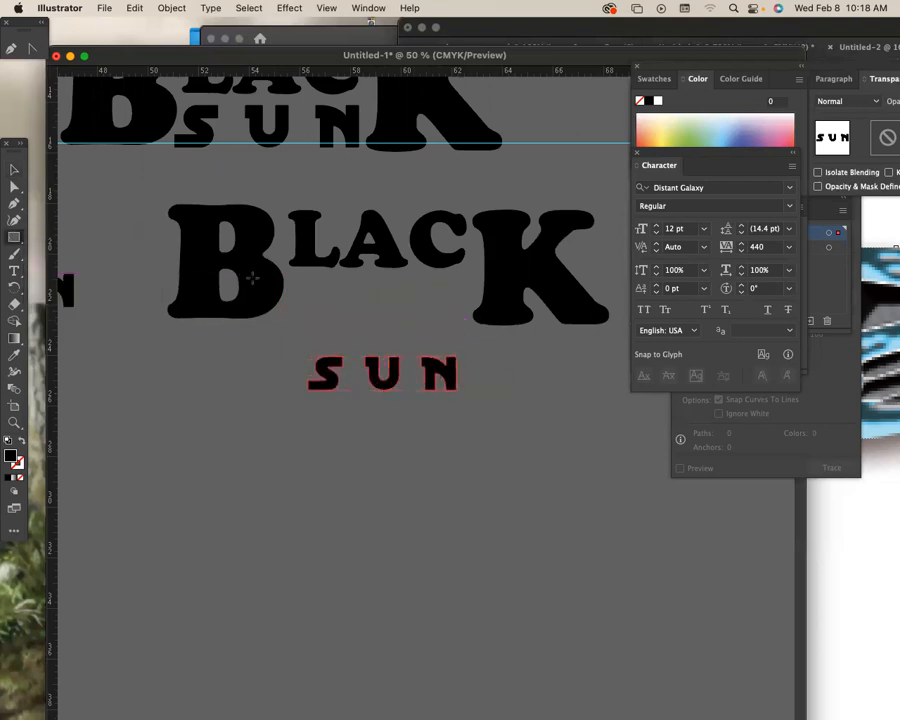
left_click_drag(291, 276, 478, 284)
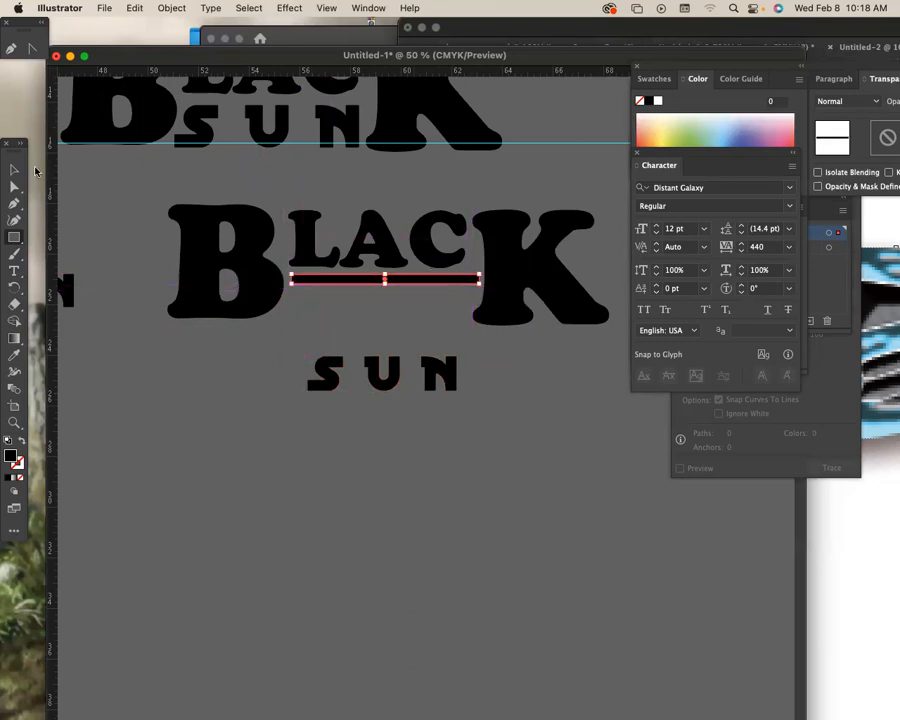
left_click(15, 171)
left_click(355, 303)
left_click_drag(363, 281, 360, 282)
Place SUN back beneath the bar and add a horizontal guide along the baseline of the K
left_click(458, 424)
left_click_drag(331, 376, 308, 307)
left_click(212, 312)
left_click_drag(167, 321, 166, 322)
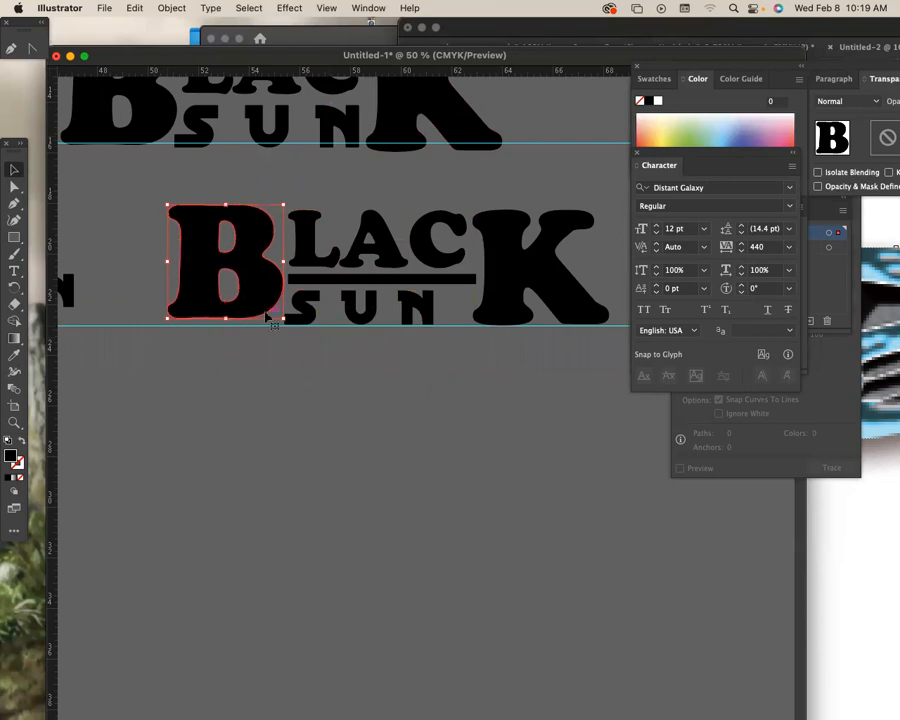
Align the B to the baseline guide and enlarge it slightly, and shift the K a little outward from the bar
left_click_drag(253, 293, 259, 290)
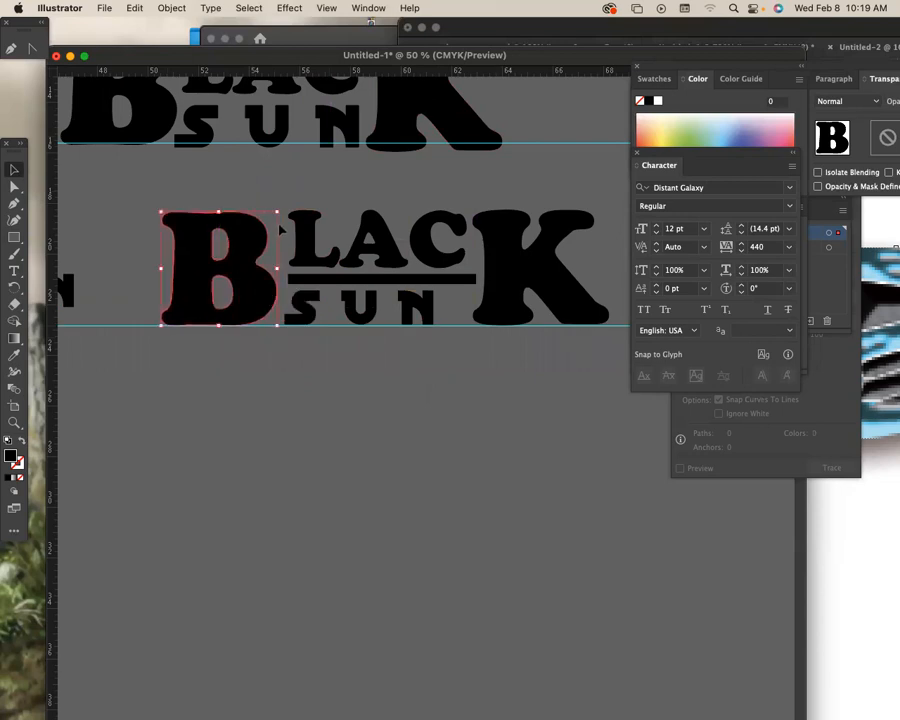
left_click_drag(278, 211, 281, 207)
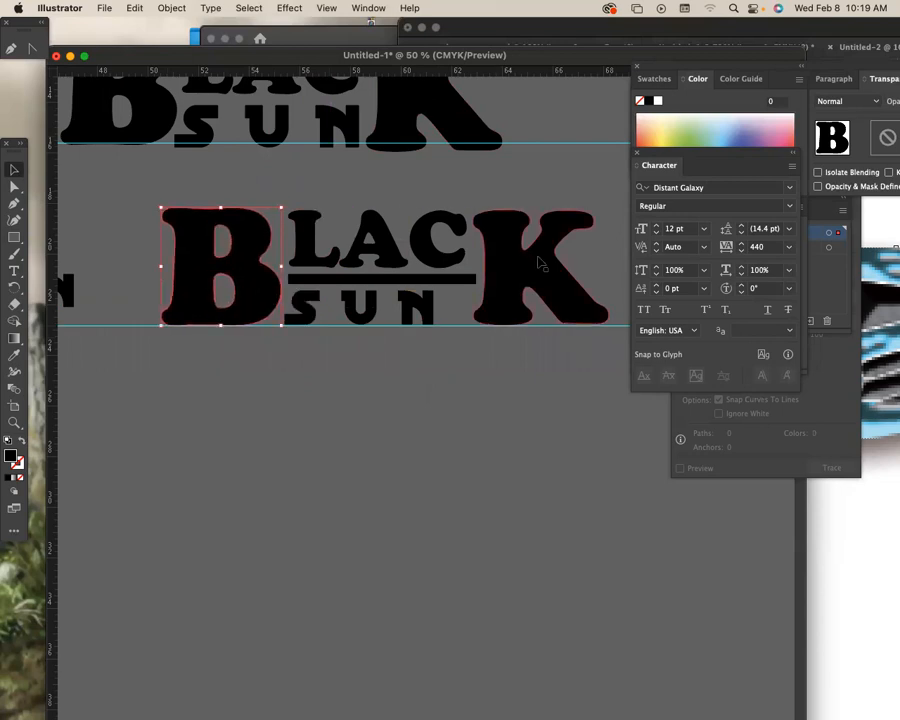
left_click(558, 260)
left_click_drag(560, 260, 510, 266)
left_click_drag(259, 303, 261, 305)
Spread the letters S, U and N evenly beneath the bar, aligning the S and N with its ends
left_click_drag(370, 310, 418, 313)
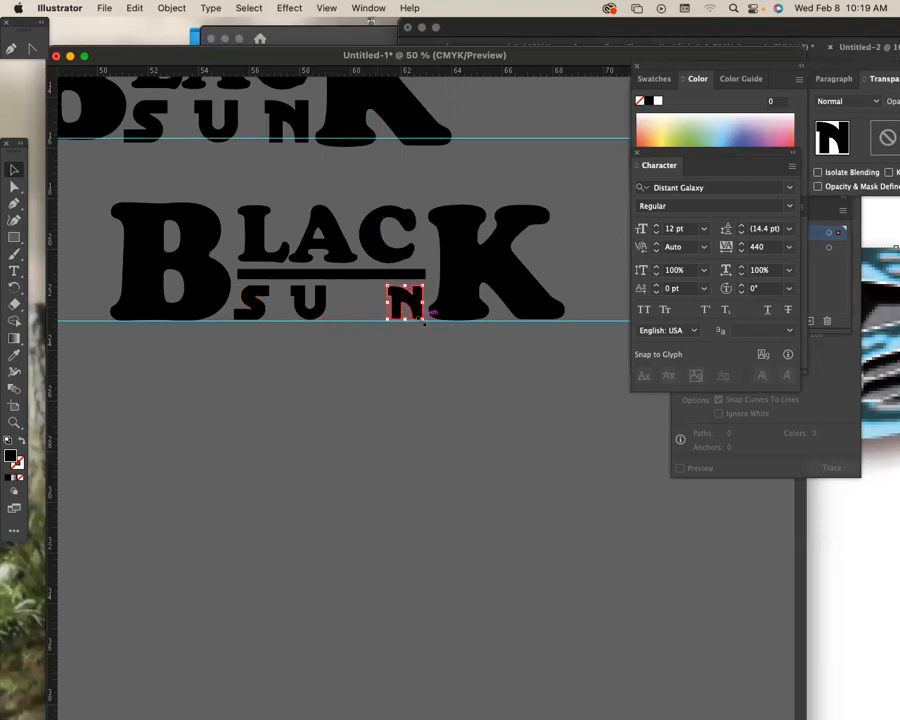
left_click(287, 412)
right_click(250, 318)
left_click(252, 318)
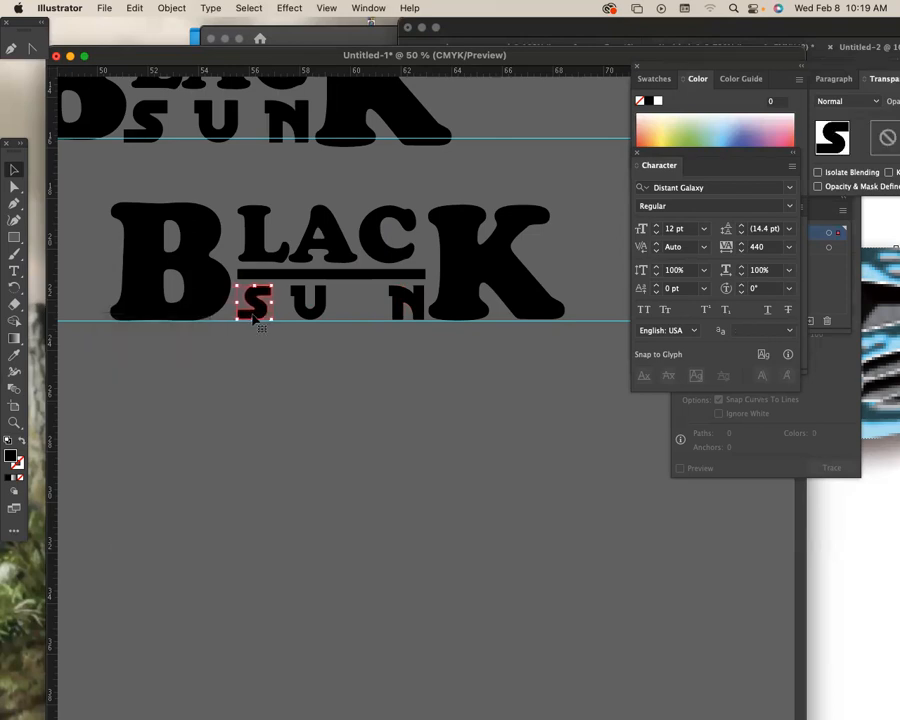
left_click_drag(315, 302, 339, 312)
left_click(377, 425)
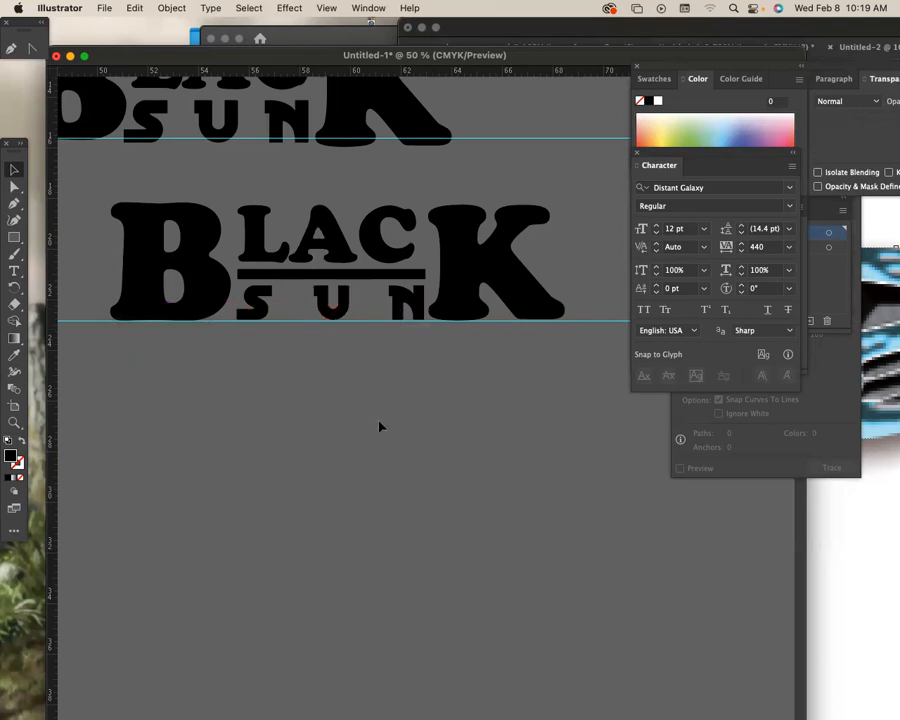
Duplicate the BLACK SUN lockup with the bar directly below the original
scroll(411, 370, "up", 2)
left_click(300, 289)
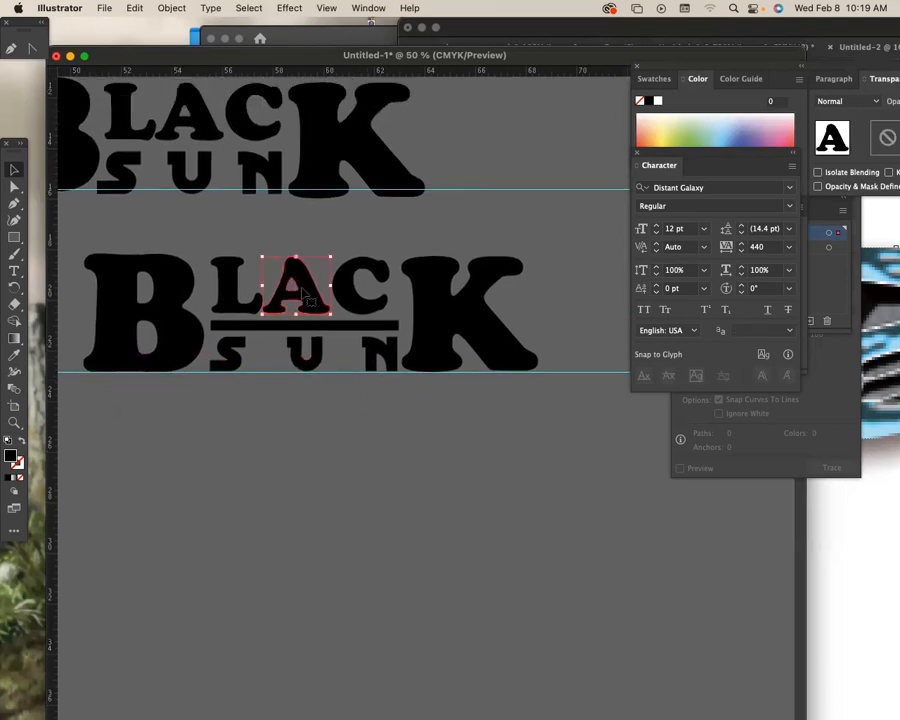
scroll(305, 293, "down", 3)
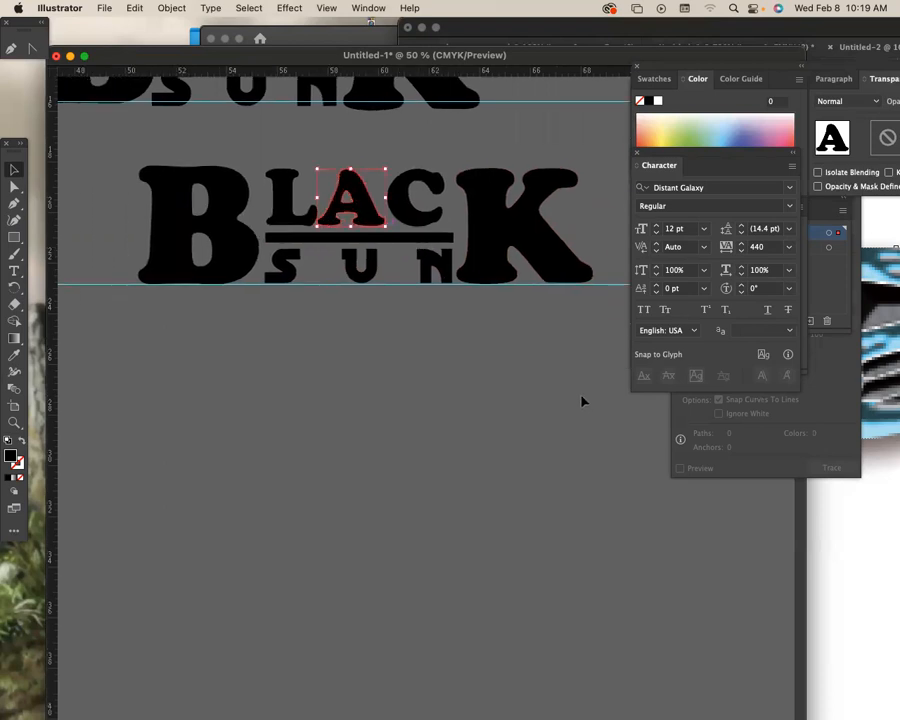
left_click(226, 183)
left_click_drag(226, 183, 245, 365, "alt")
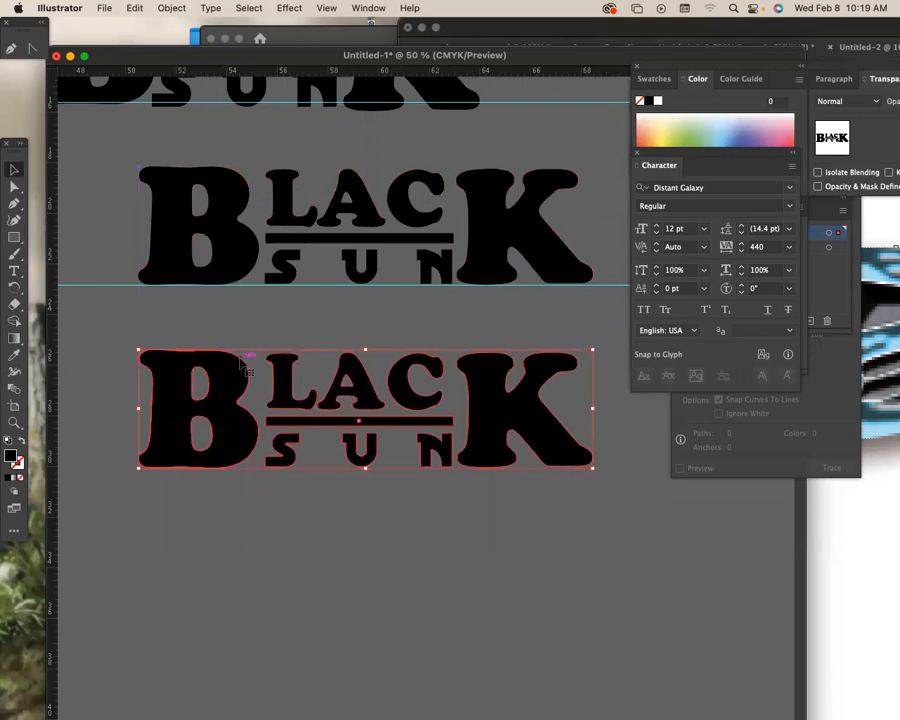
scroll(245, 365, "down", 3)
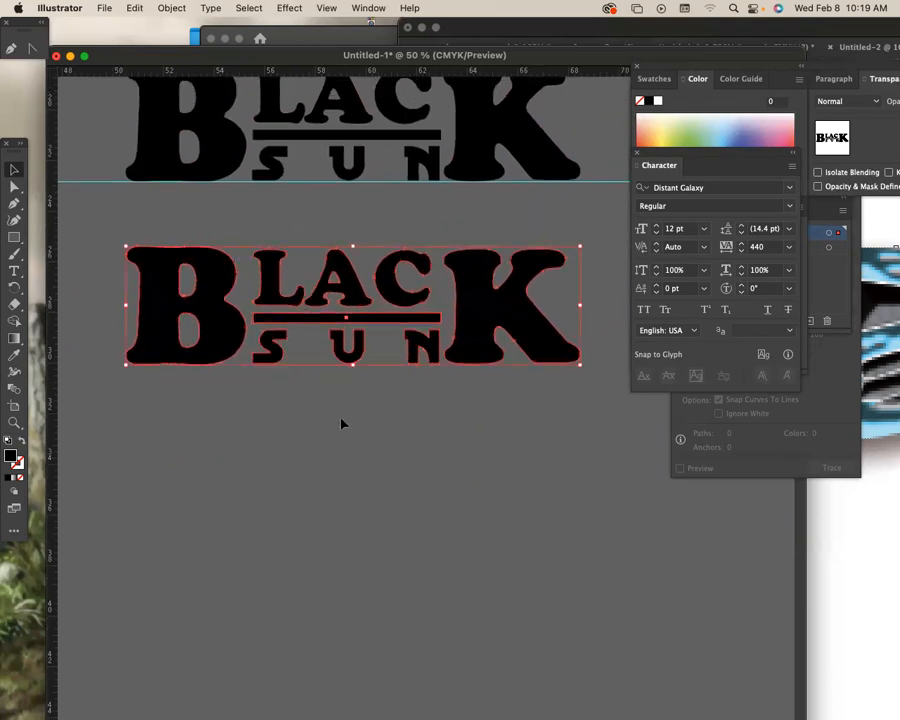
left_click(378, 429)
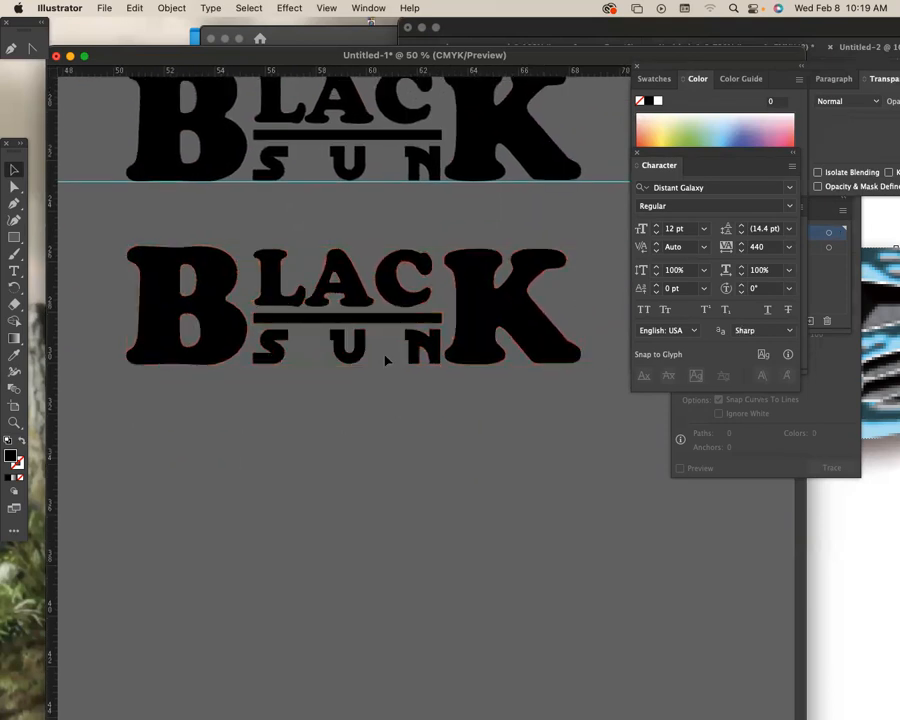
Create a triangle below the lowest lockup with the Polygon tool, using a 0.6944 in radius and 3 sides
left_click(353, 297)
scroll(416, 450, "left", 2)
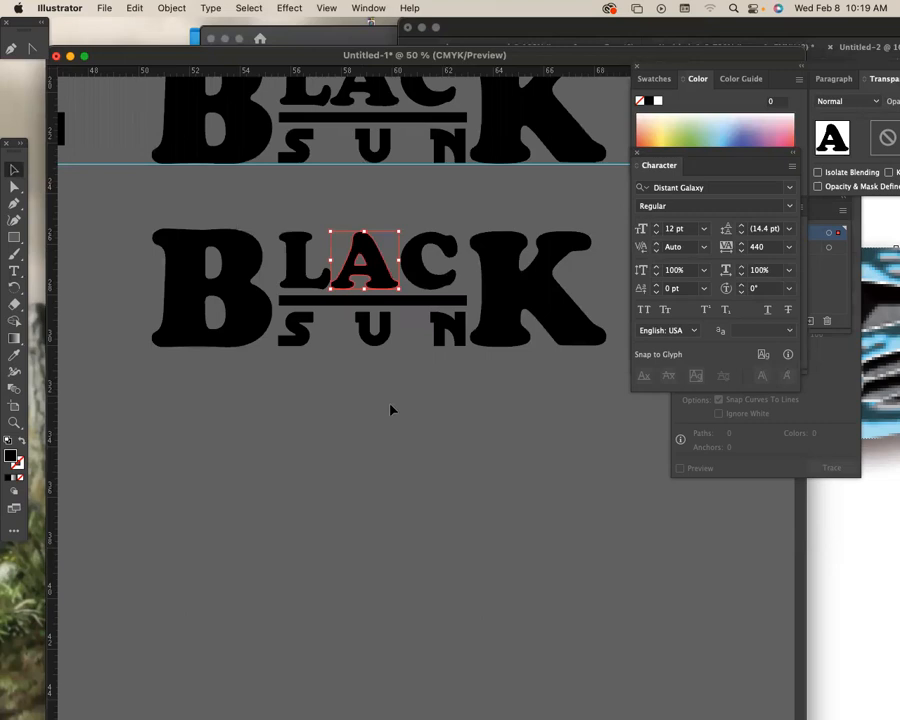
left_click(14, 237)
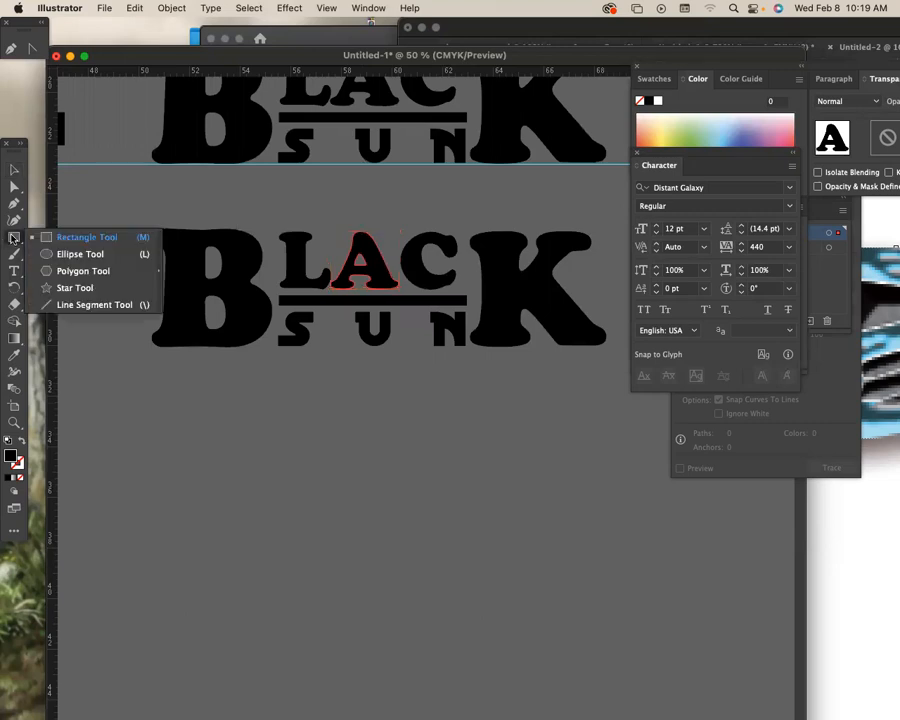
left_click(80, 254)
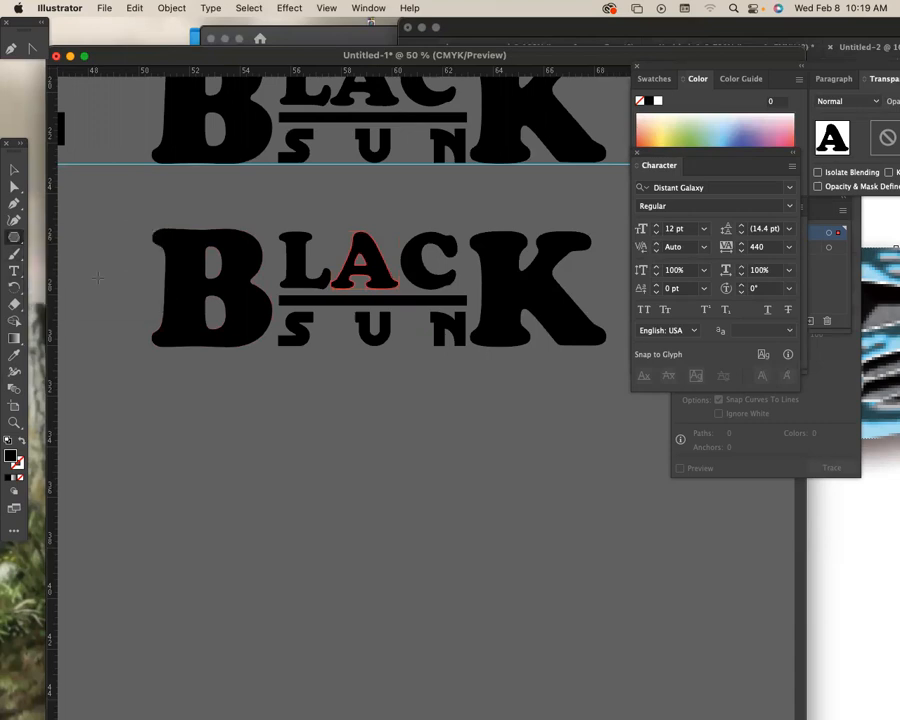
left_click(361, 424)
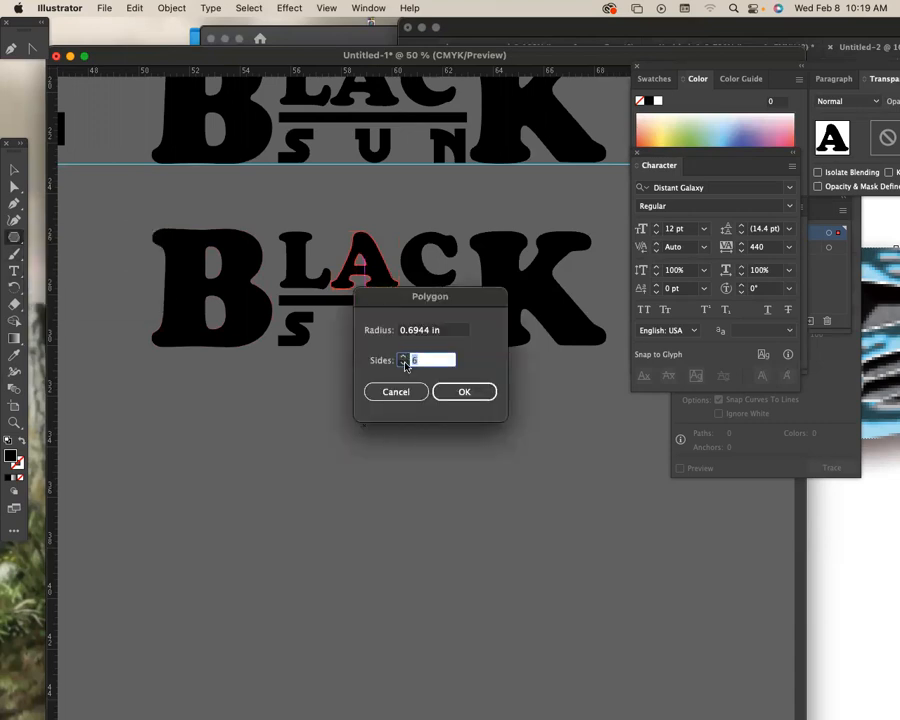
left_click(466, 391)
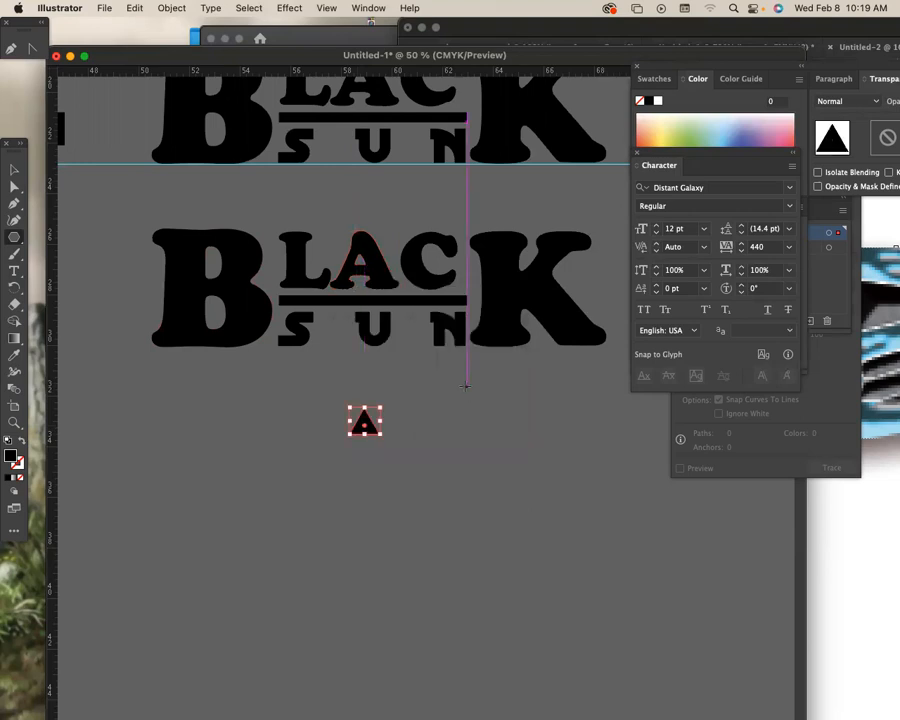
Move the A out of the lowest BLACK SUN lockup into the empty area below it
left_click(367, 243)
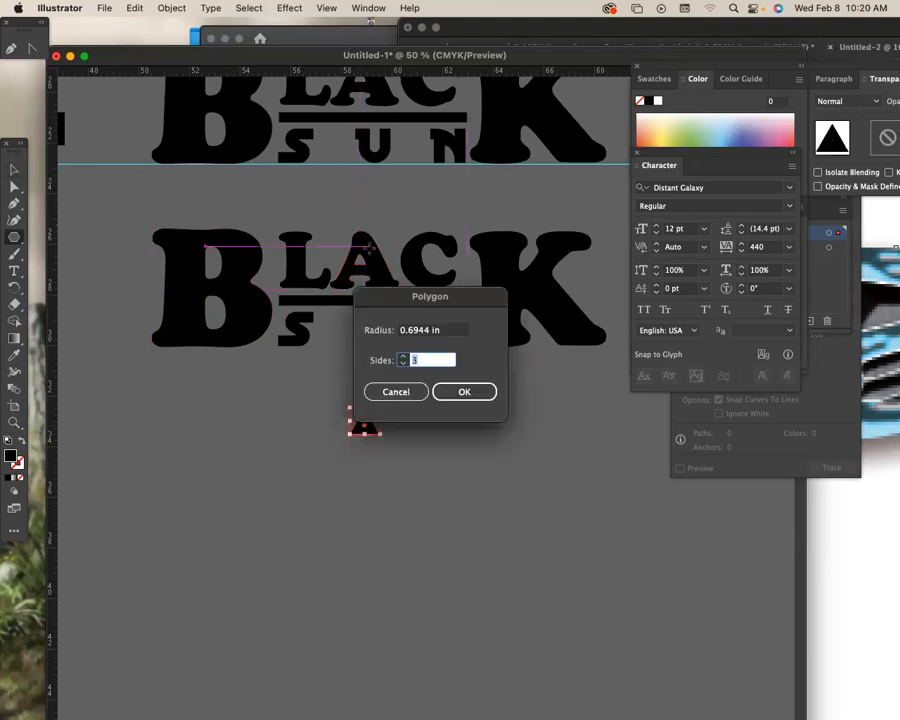
left_click(396, 392)
left_click(14, 170)
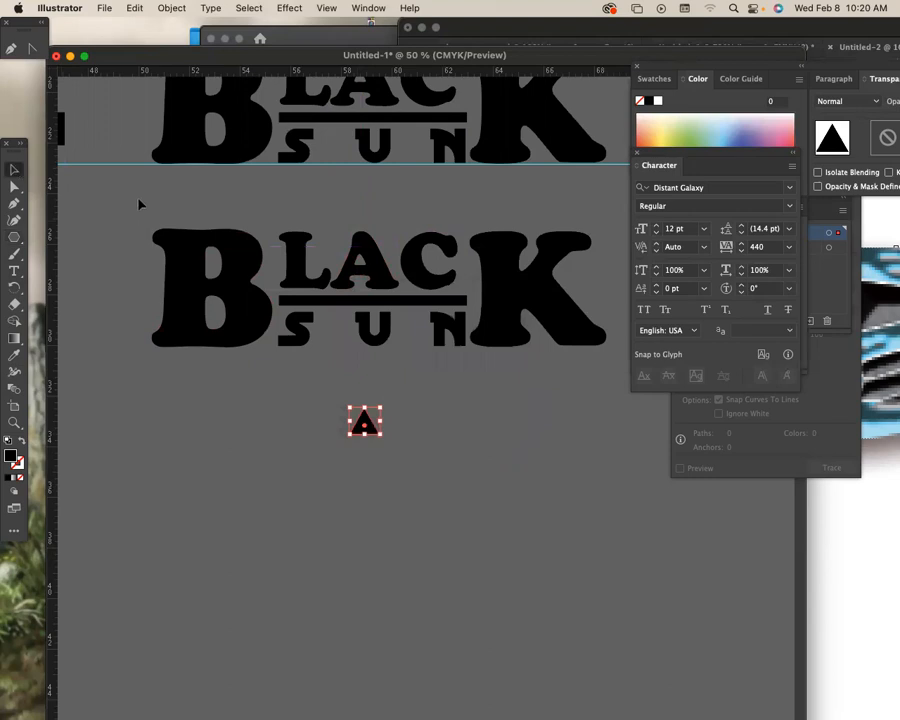
left_click_drag(367, 268, 255, 425)
Place the triangle in the gap between L and C and scale it up to the letters' height
scroll(318, 479, "up", 2)
left_click(366, 450)
left_click_drag(374, 460, 368, 294)
scroll(447, 417, "down", 3)
scroll(447, 417, "down", 3)
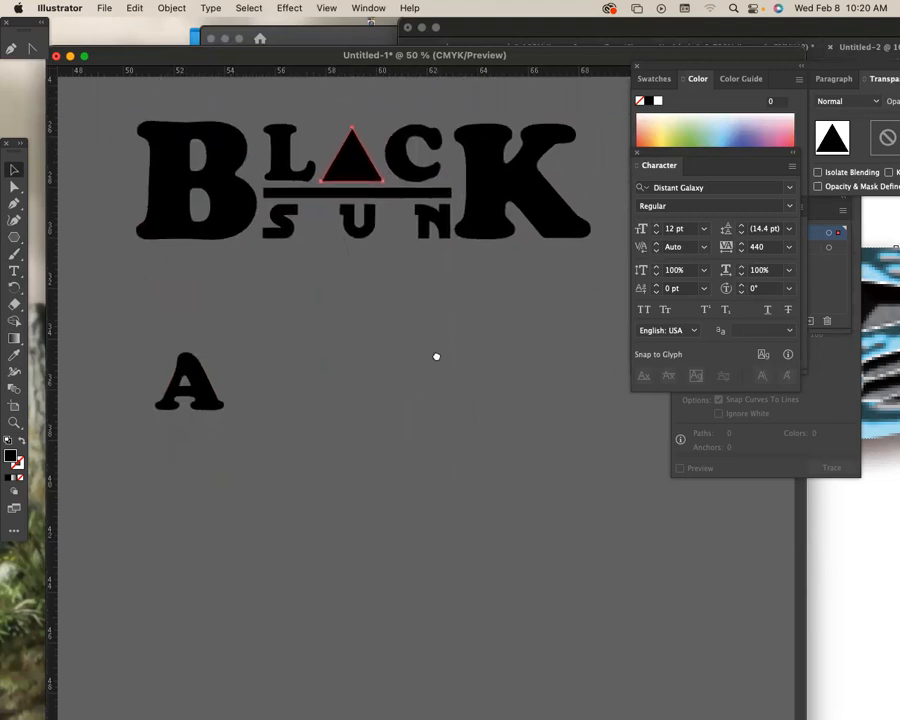
Delete the leftover A below the lockup and slightly enlarge the triangle standing in for it
left_click(203, 398)
key("Delete")
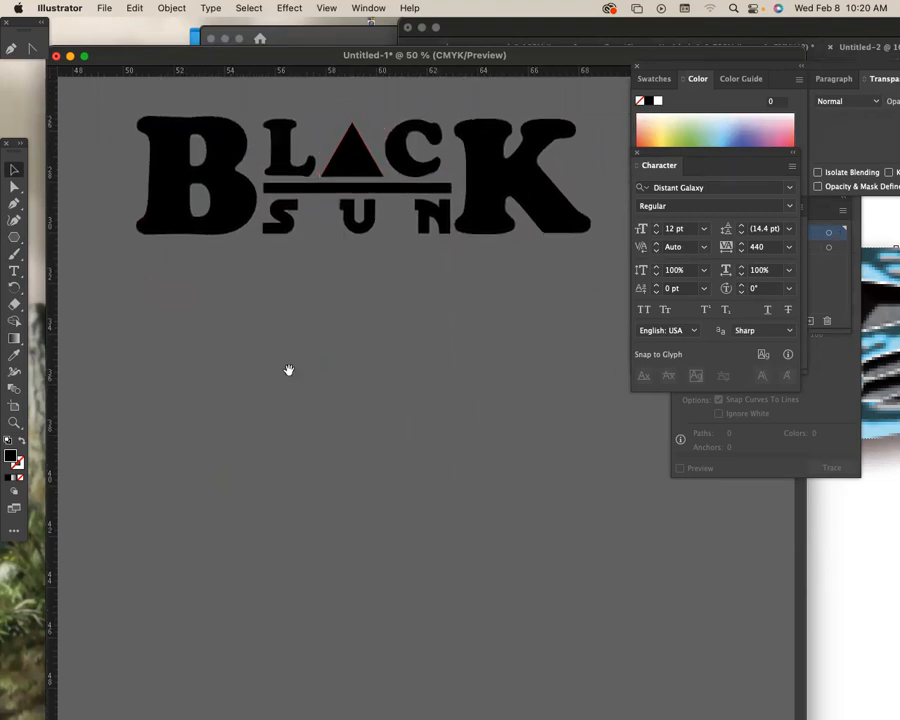
scroll(386, 404, "up", 2)
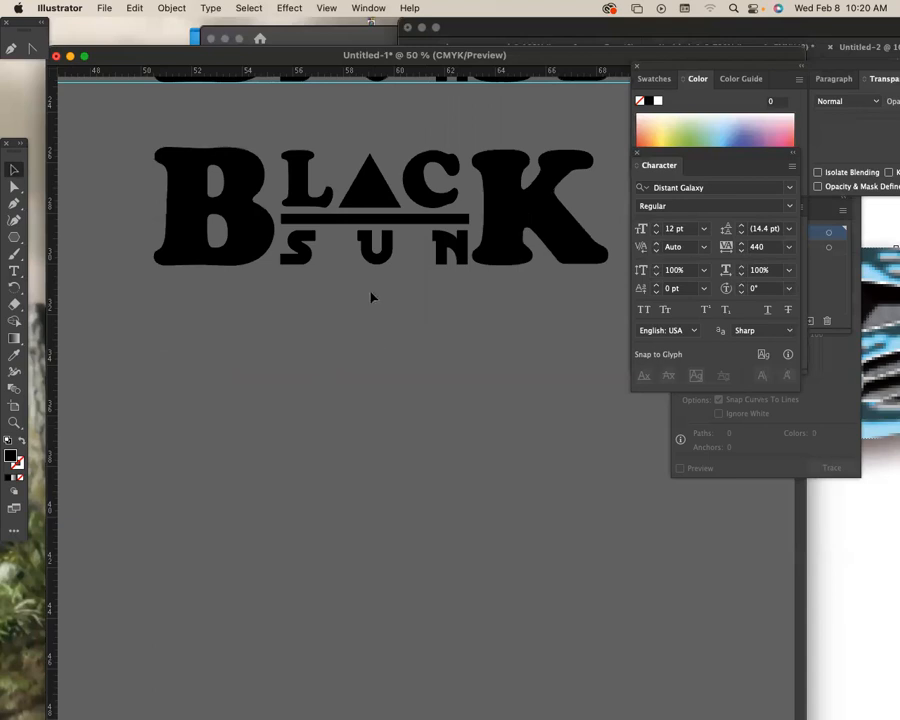
left_click(372, 188)
left_click_drag(401, 155, 405, 150)
left_click(560, 351)
Duplicate the complete triangle lockup directly below the original
left_click_drag(177, 137, 450, 335)
scroll(450, 335, "down", 3)
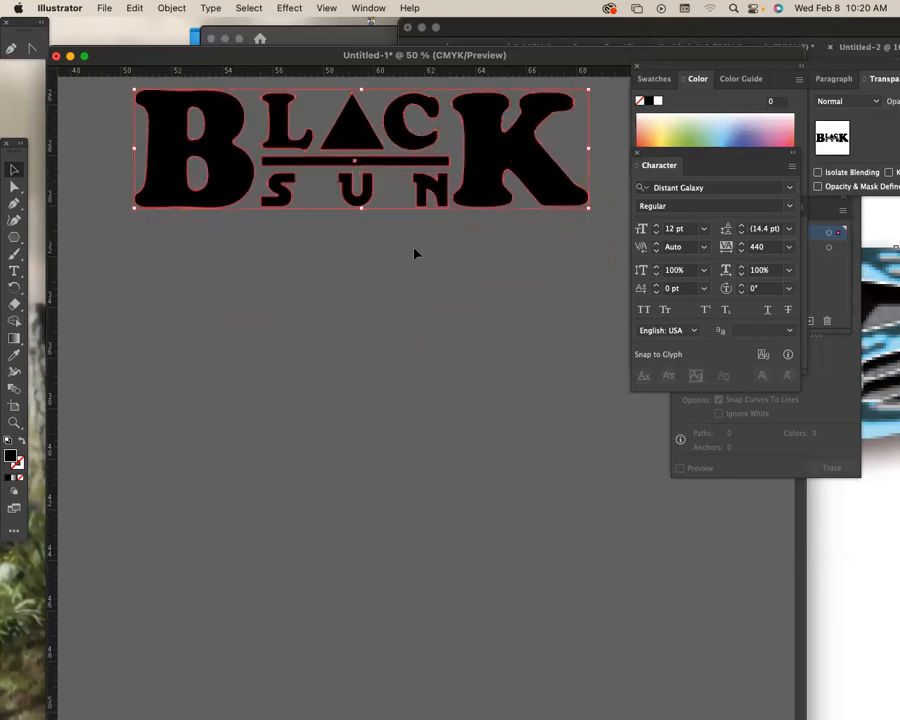
left_click_drag(357, 155, 357, 367)
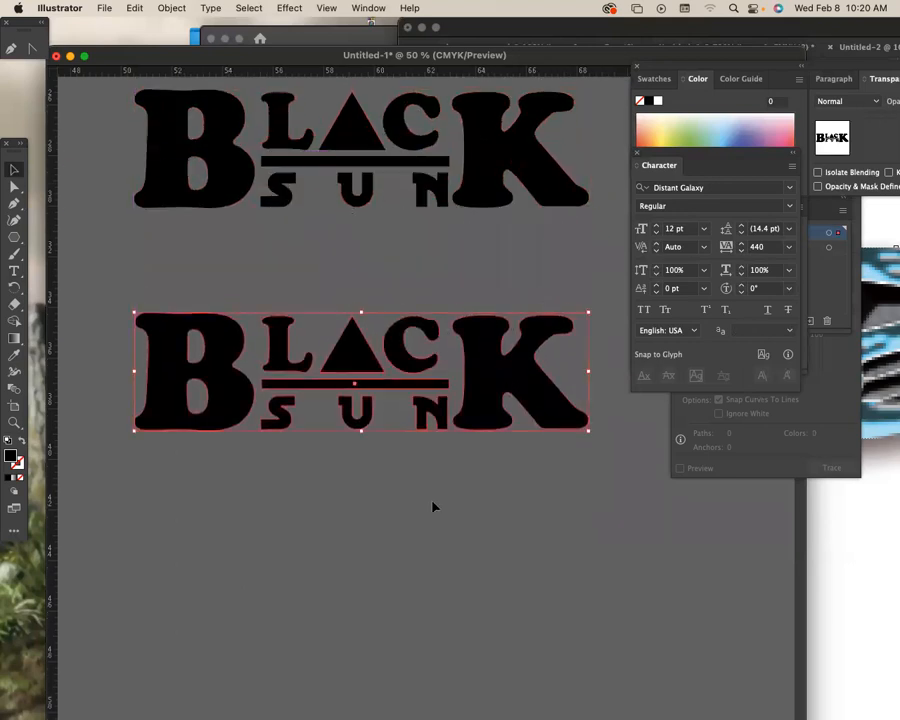
Draw a circle with the Ellipse tool inside the duplicate's triangle and fill it light green
scroll(442, 390, "down", 5)
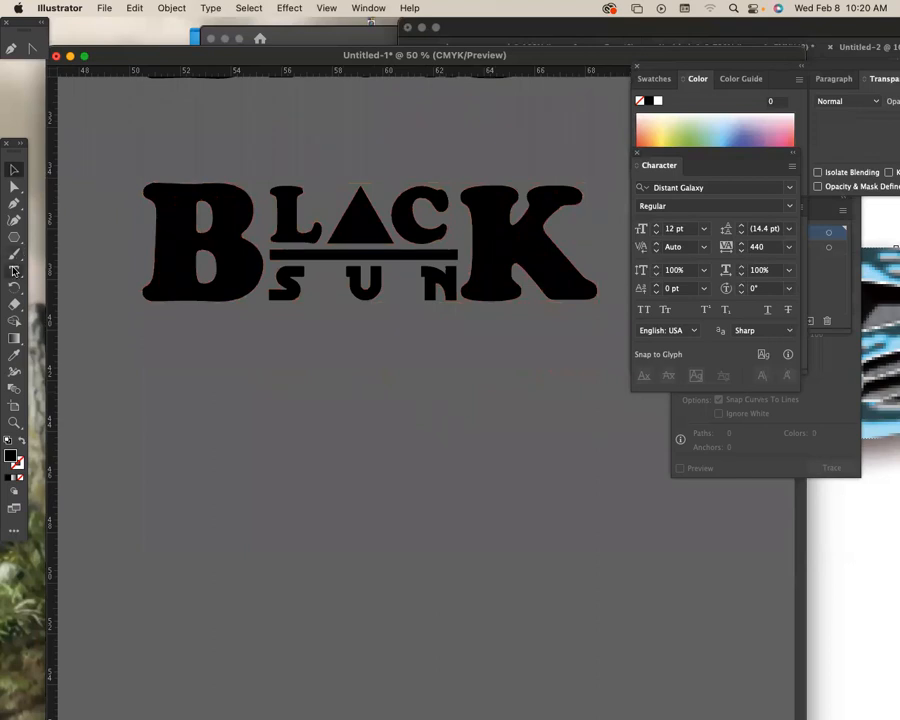
left_click_drag(14, 240, 60, 253)
left_click_drag(346, 206, 378, 238)
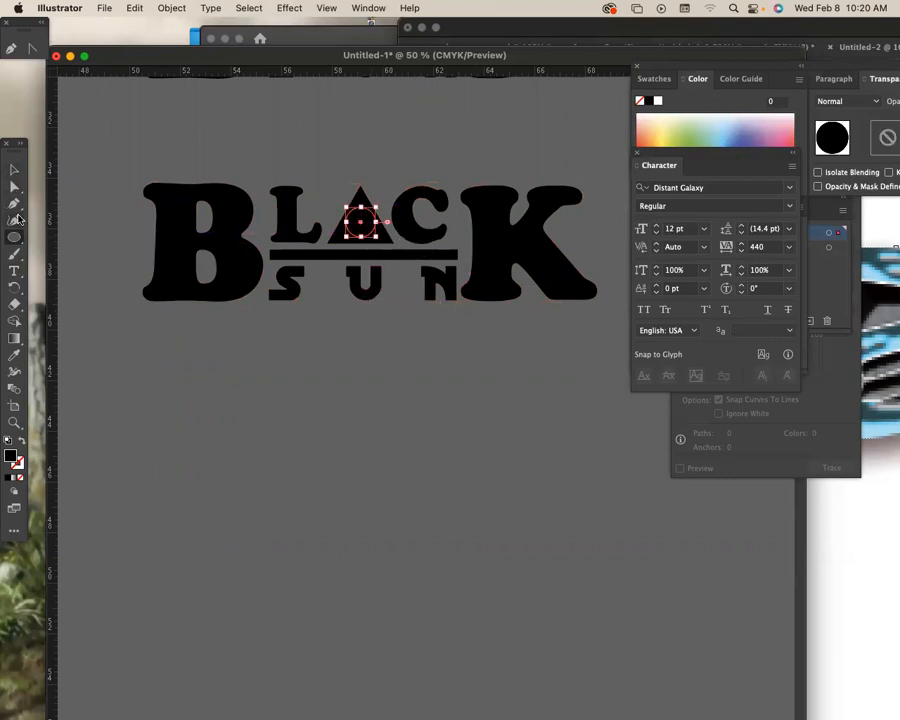
left_click(685, 126)
key("v")
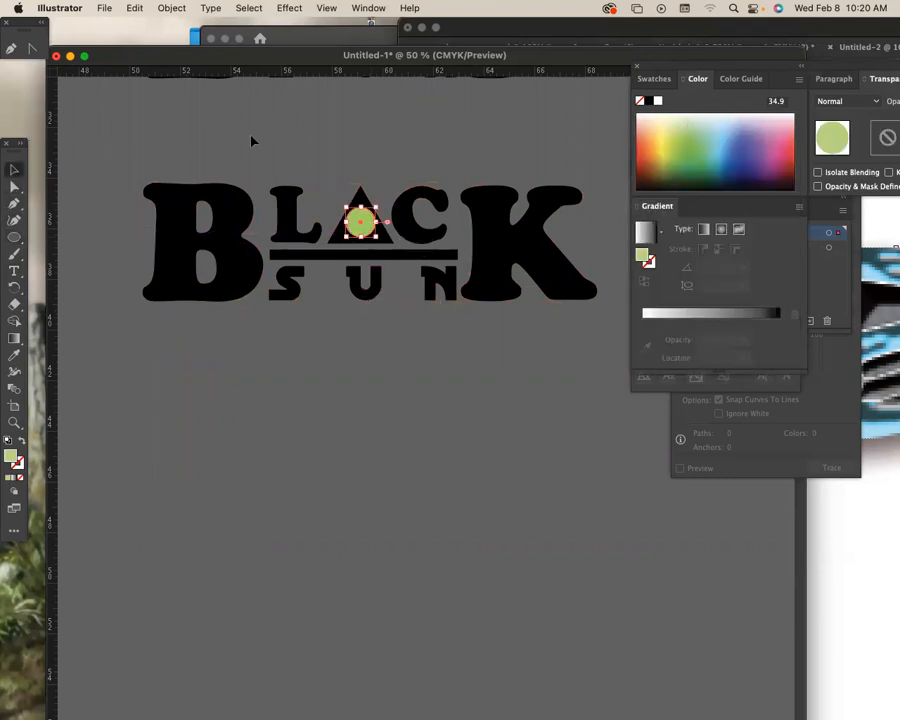
left_click(343, 146)
Cut the circle out of the triangle with the Pathfinder Minus Front operation
left_click_drag(360, 211, 364, 226)
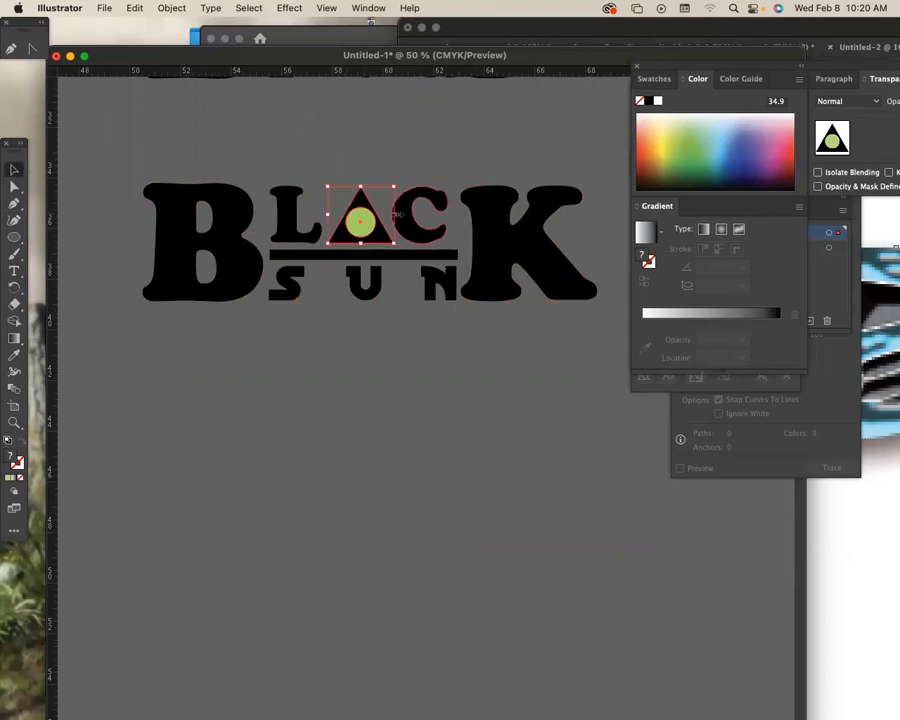
key("super+t")
left_click(368, 8)
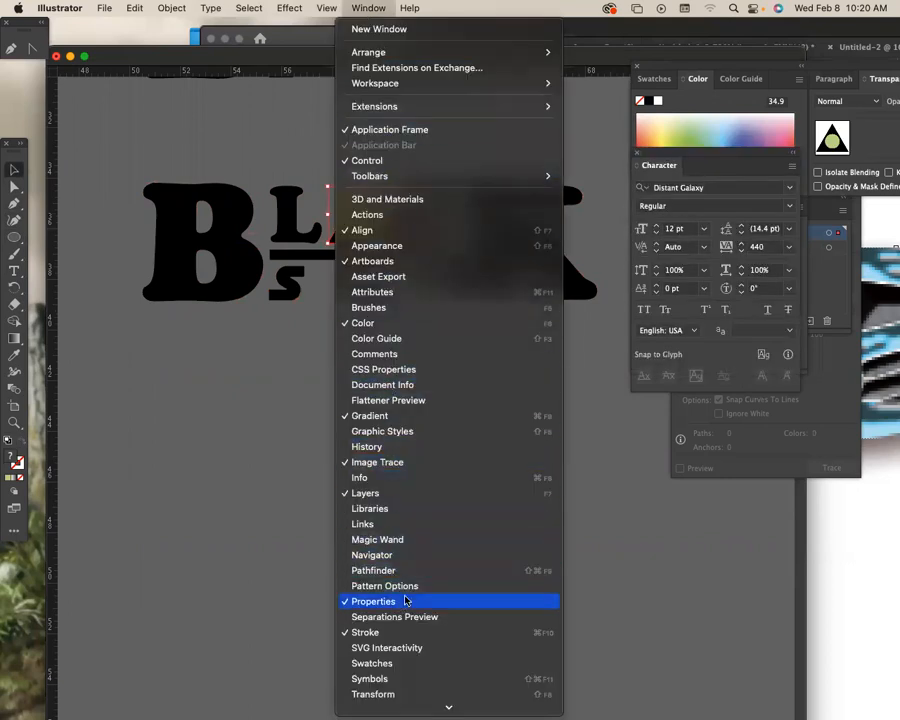
mouse_move(402, 707)
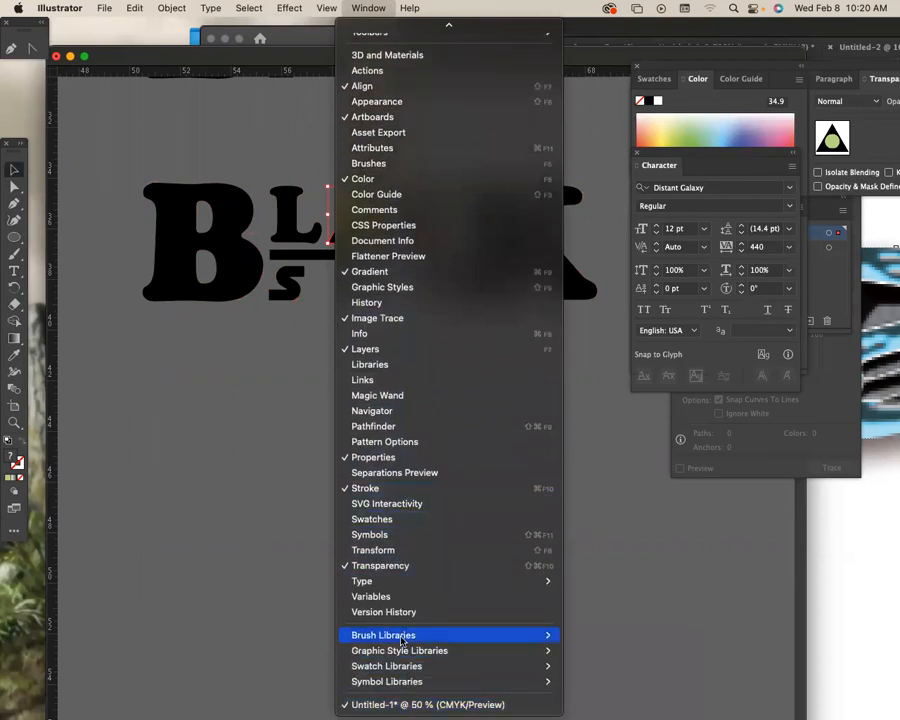
left_click(411, 428)
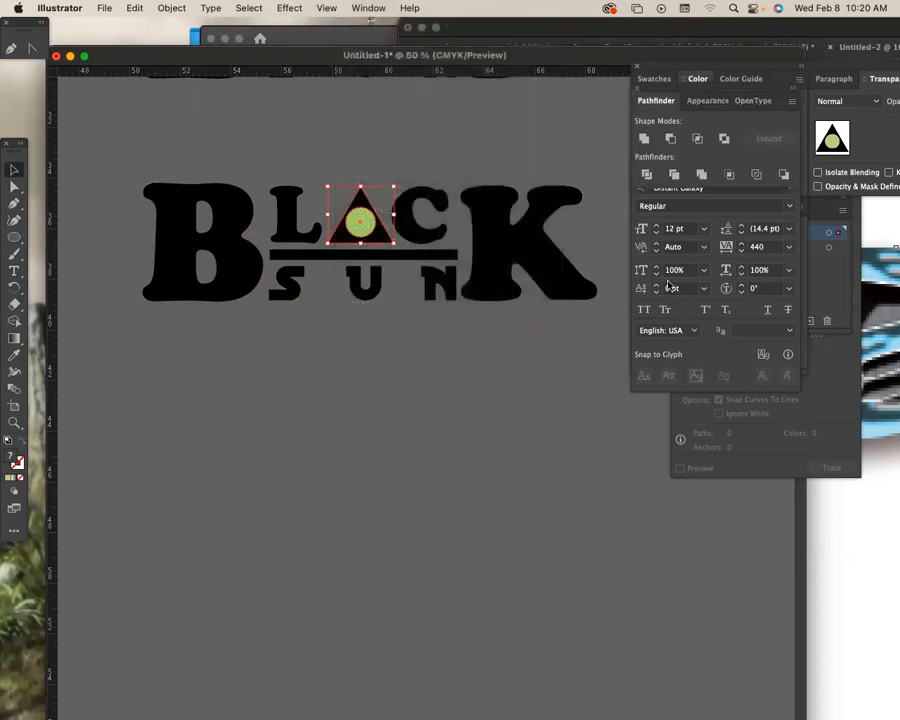
left_click(670, 137)
left_click(460, 436)
scroll(448, 400, "down", 1)
left_click(381, 232)
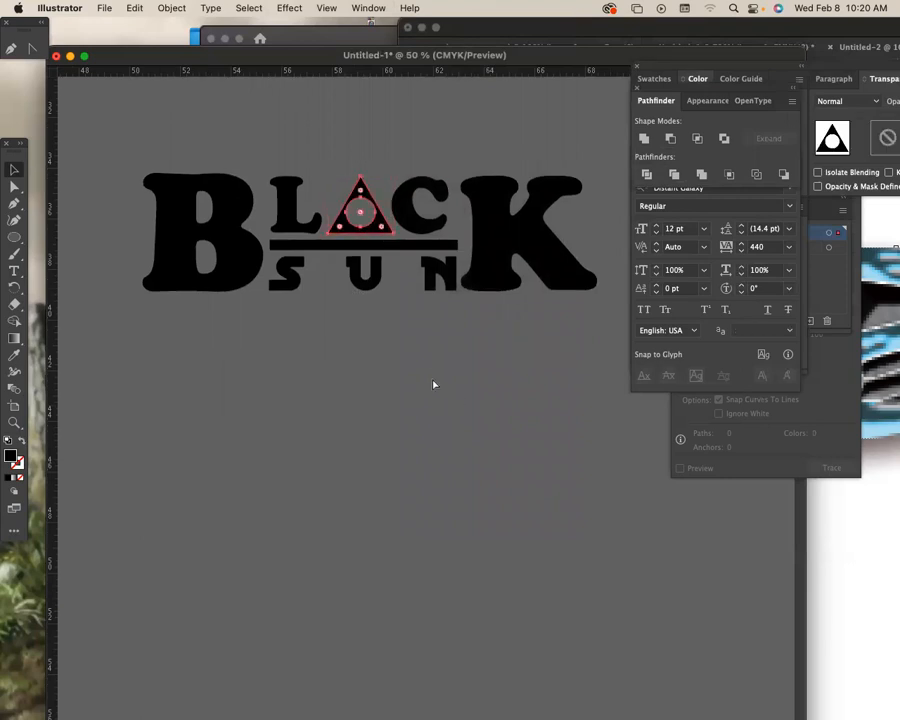
Review the original sketches, traced artwork and all the BLACK and SUN type variations together
key("super+equal")
left_click_drag(498, 426, 251, 303)
left_click_drag(498, 300, 330, 307)
scroll(329, 307, "right", 3)
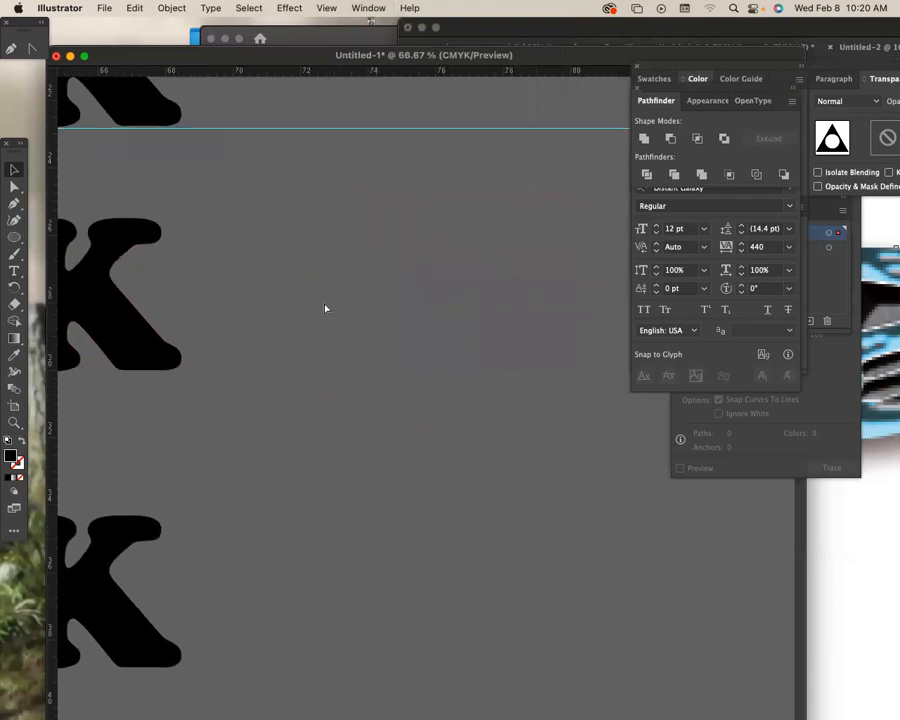
key("super+minus")
key("super+minus")
scroll(420, 380, "down", 5)
scroll(435, 374, "left", 6)
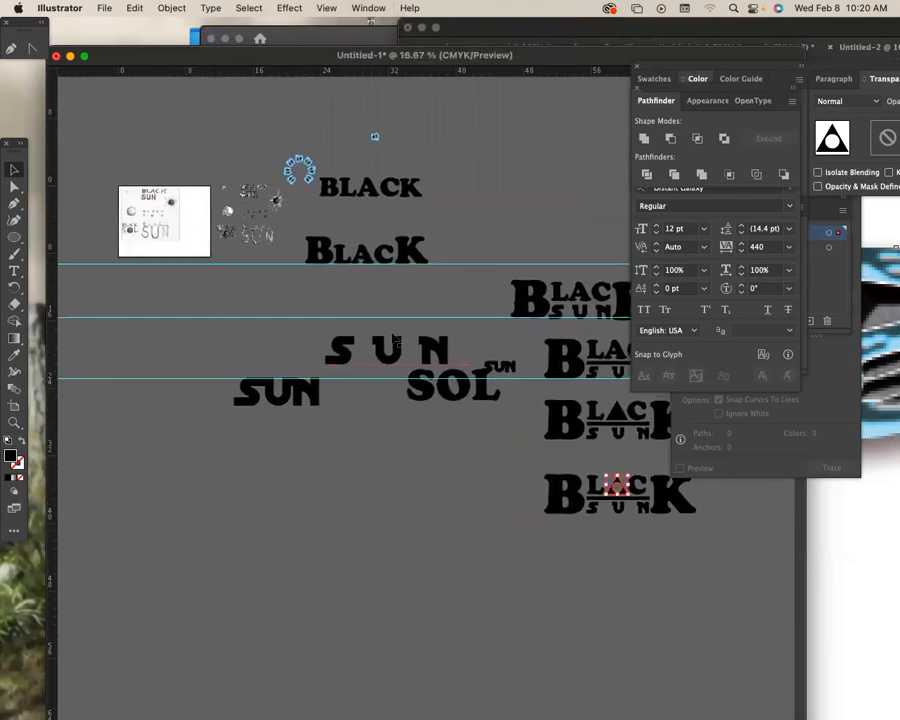
scroll(218, 246, "left", 4)
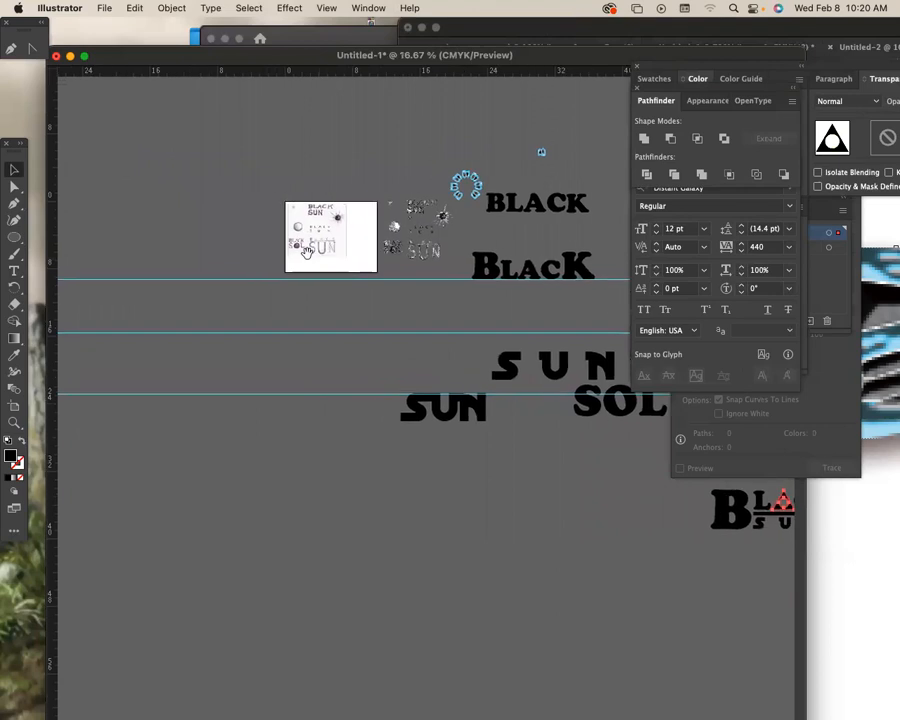
scroll(300, 270, "down", 2)
scroll(300, 285, "right", 2)
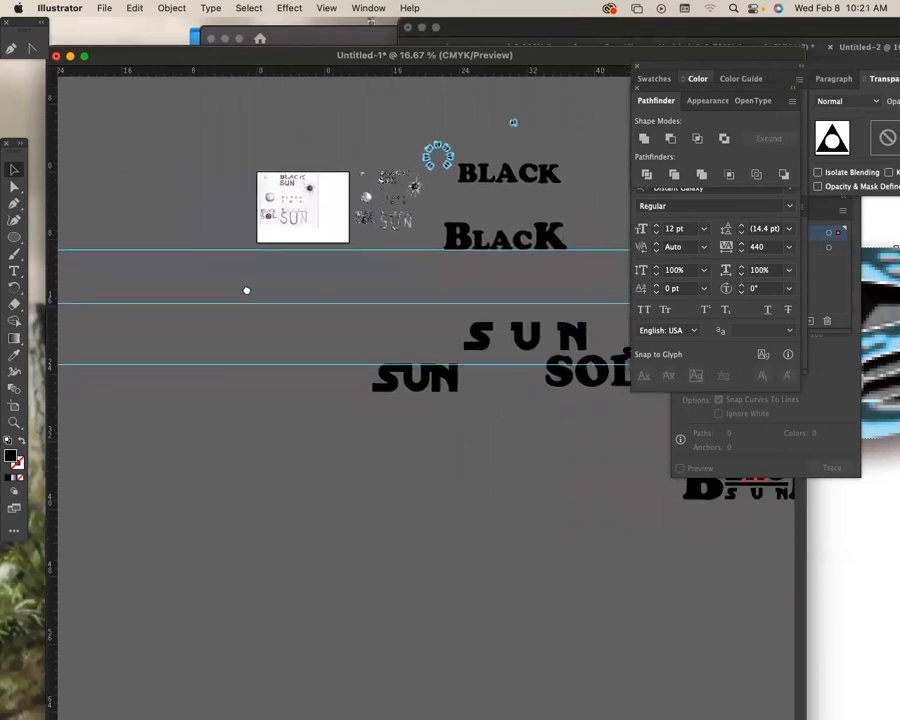
scroll(380, 350, "down", 2)
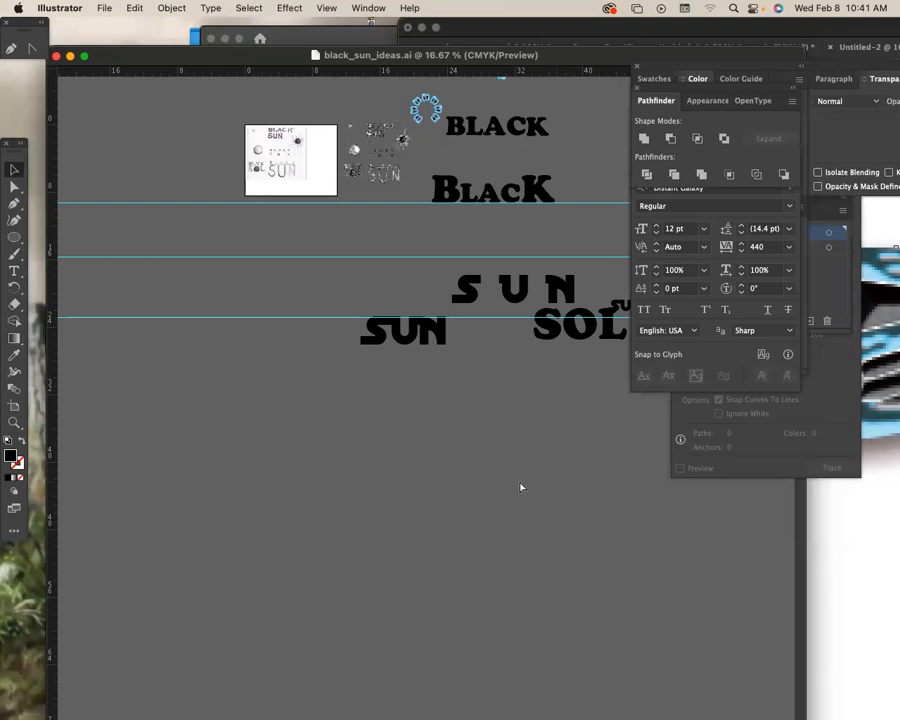
Examine the SUN wordmarks and compare the four stacked BLACK SUN lockups in black_sun_ideas.ai
key("super+equal")
key("super+equal")
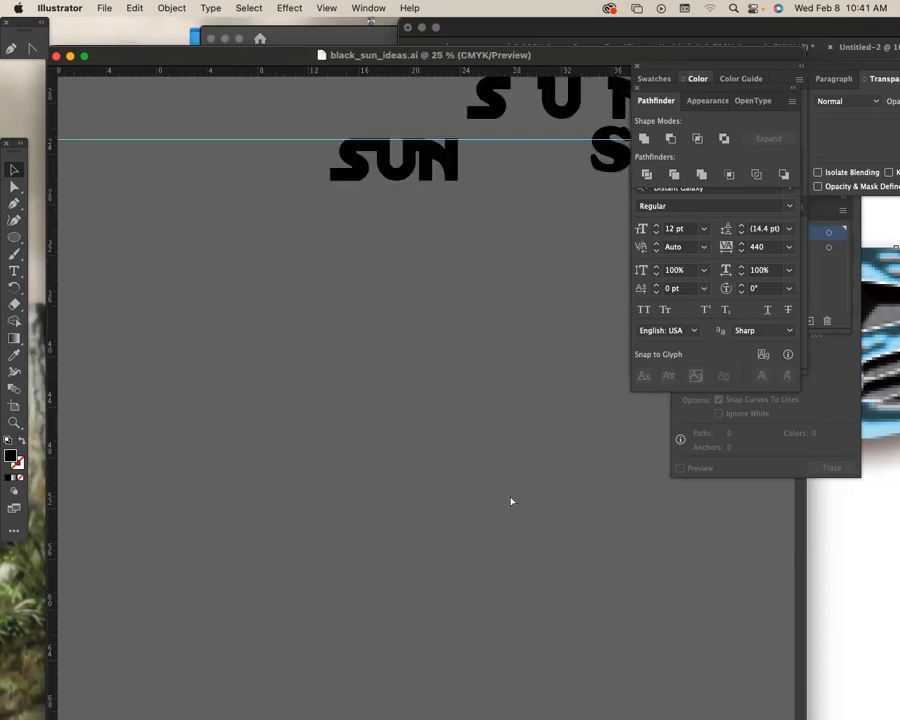
left_click_drag(461, 289, 448, 470)
left_click_drag(504, 368, 428, 490)
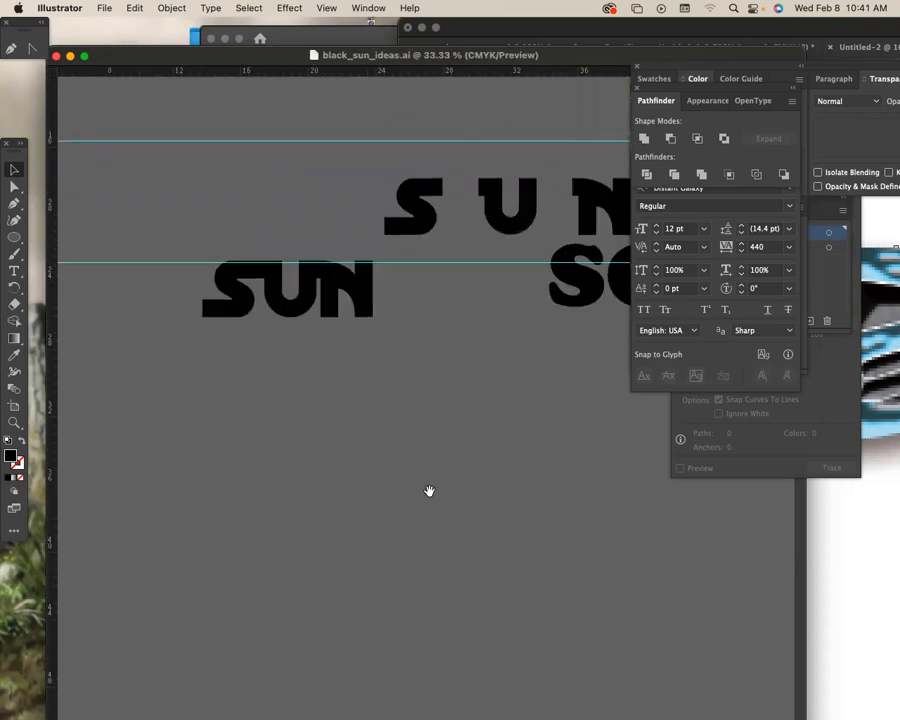
left_click_drag(560, 358, 392, 502)
left_click_drag(545, 382, 373, 504)
left_click_drag(548, 512, 342, 283)
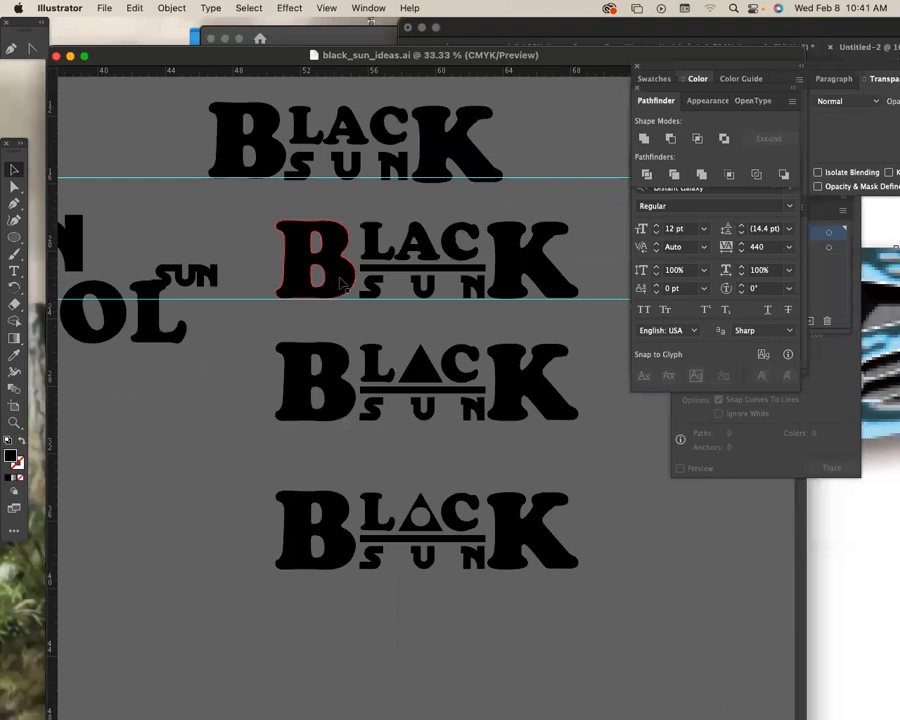
left_click_drag(525, 480, 524, 228)
left_click_drag(434, 412, 532, 418)
mouse_move(405, 390)
left_mouse_down()
mouse_move(320, 468)
mouse_move(362, 374)
mouse_move(446, 382)
mouse_move(366, 482)
mouse_move(414, 371)
left_mouse_up()
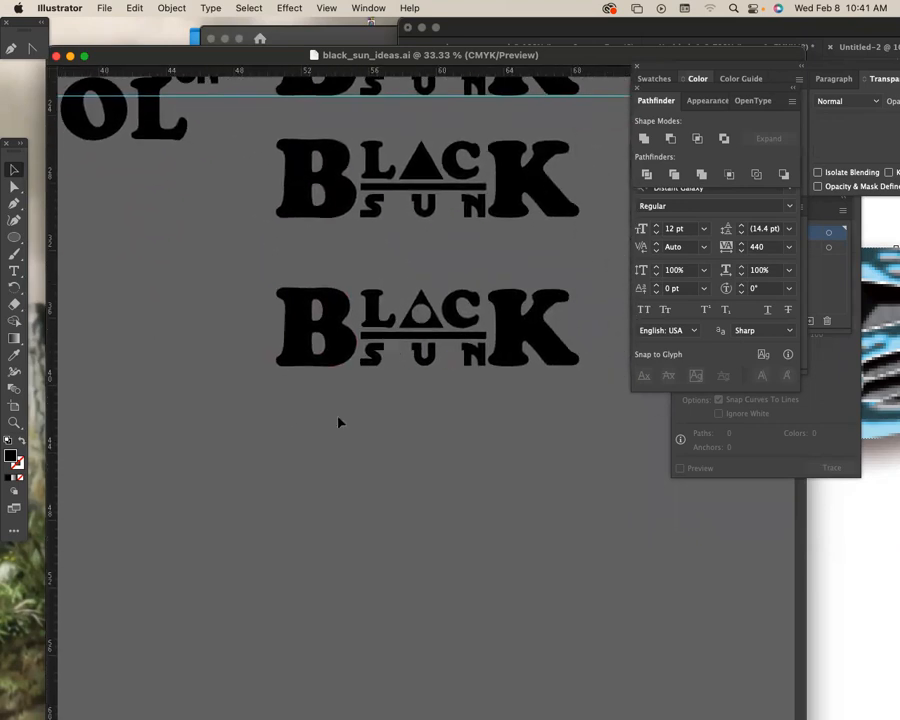
left_click_drag(412, 418, 640, 440)
left_click_drag(379, 440, 665, 572)
left_click_drag(327, 419, 520, 436)
left_click_drag(166, 328, 245, 246)
left_click_drag(392, 311, 268, 263)
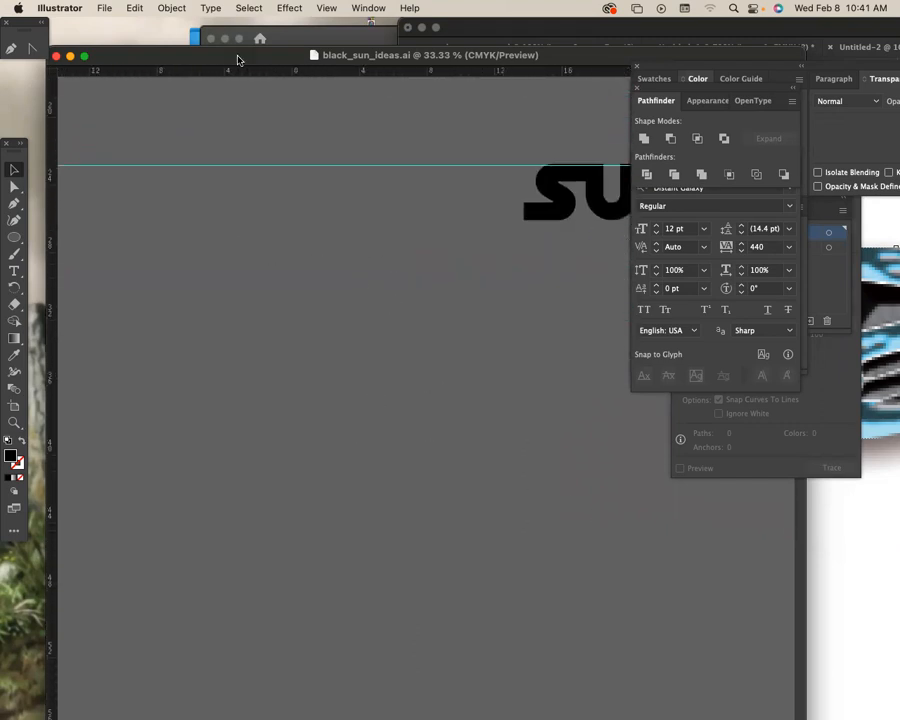
Open the recent file B.ai
left_click(103, 8)
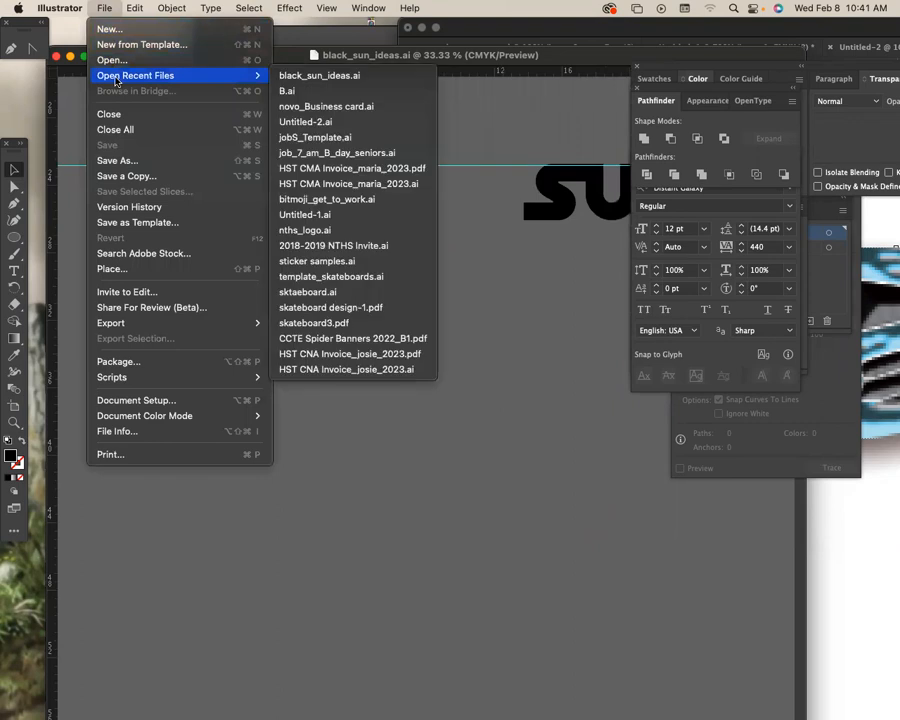
mouse_move(245, 76)
left_click(306, 92)
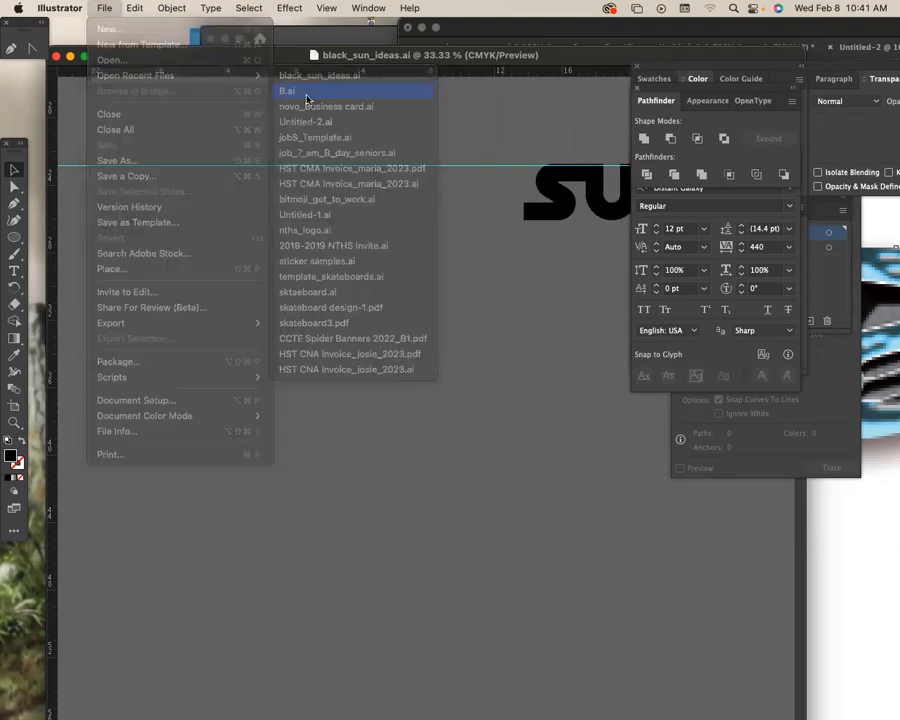
left_click(104, 8)
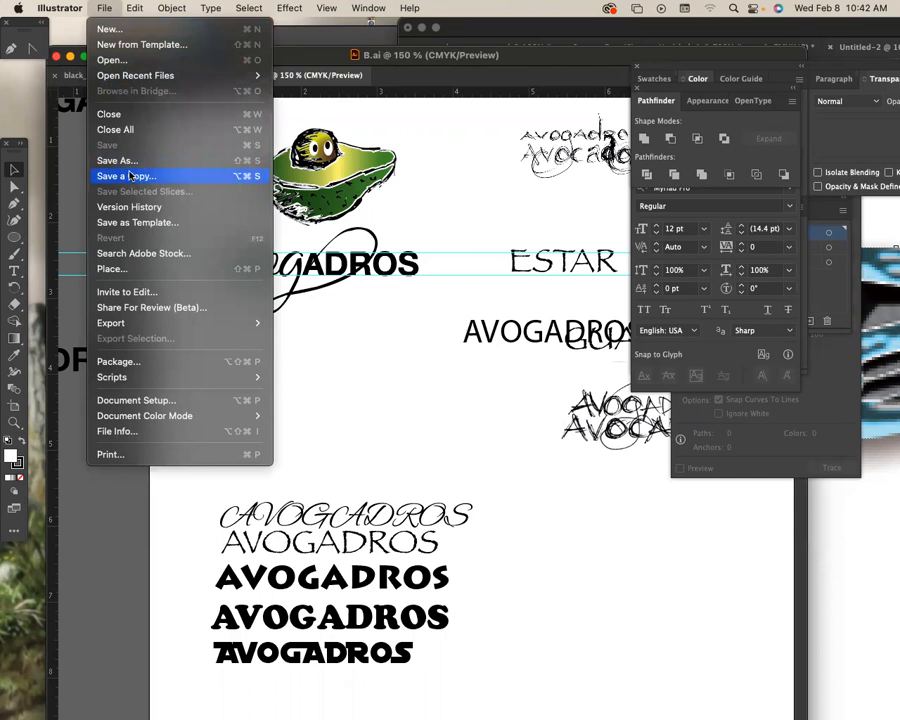
left_click(406, 202)
Examine the AVOGADROS wordmark and the avocado illustration above it up close
key("super+equal")
key("super+equal")
left_click_drag(293, 203, 480, 528)
left_click_drag(345, 205, 428, 470)
left_click_drag(428, 326, 295, 437)
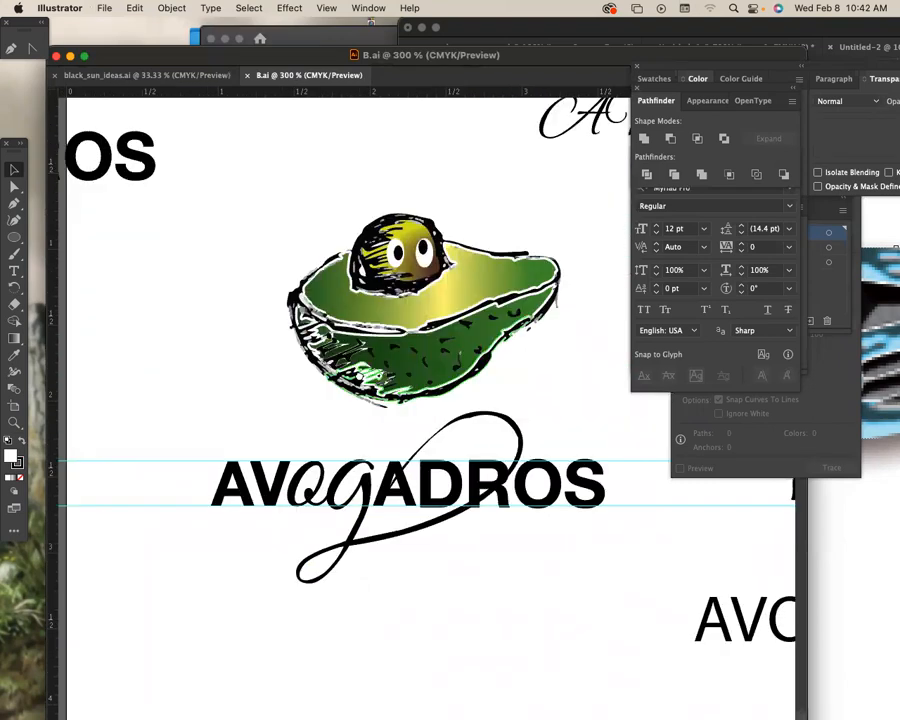
left_click_drag(357, 343, 364, 284)
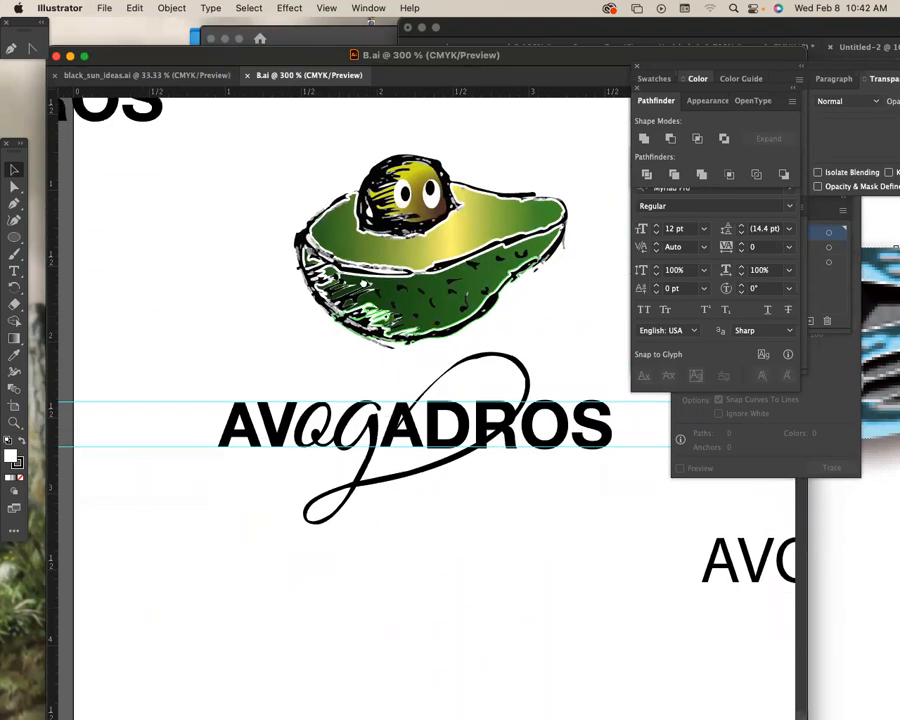
scroll(364, 284, "down", 3)
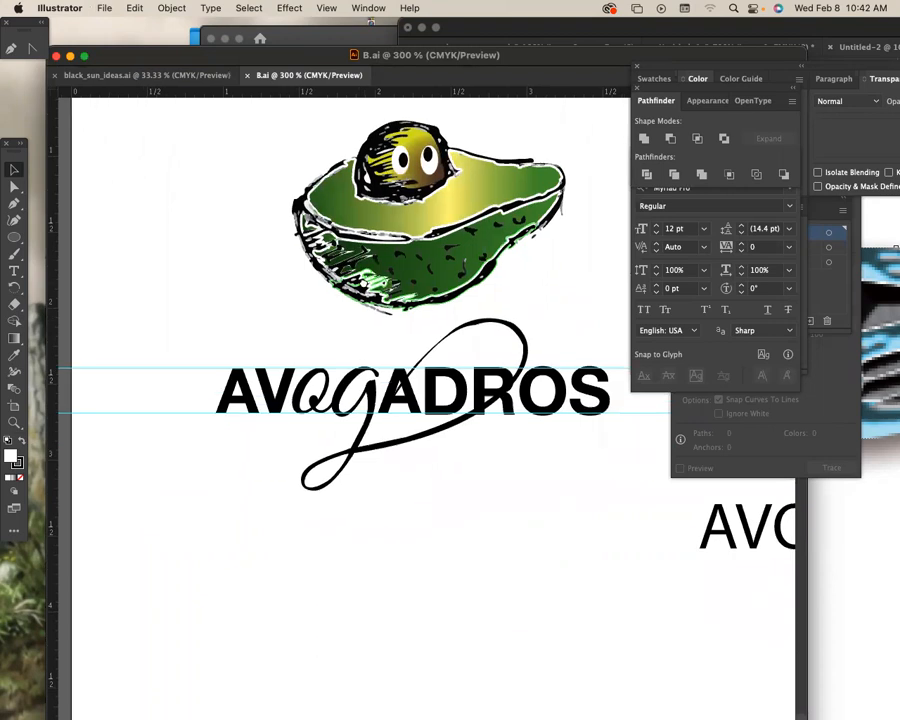
scroll(364, 284, "up", 1)
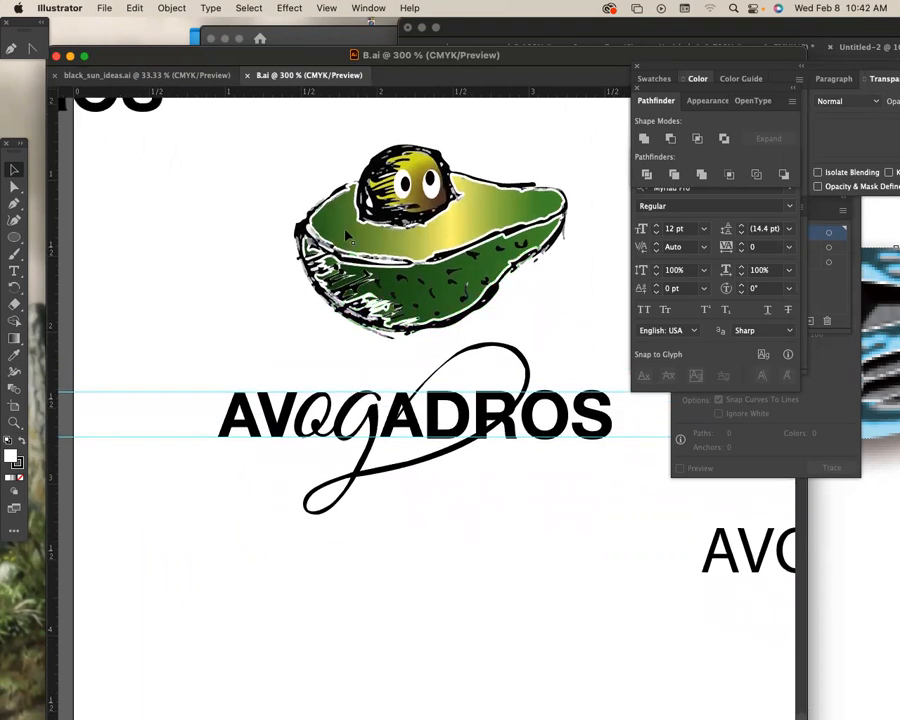
Return to black_sun_ideas.ai and open the recent business card file
left_click(158, 76)
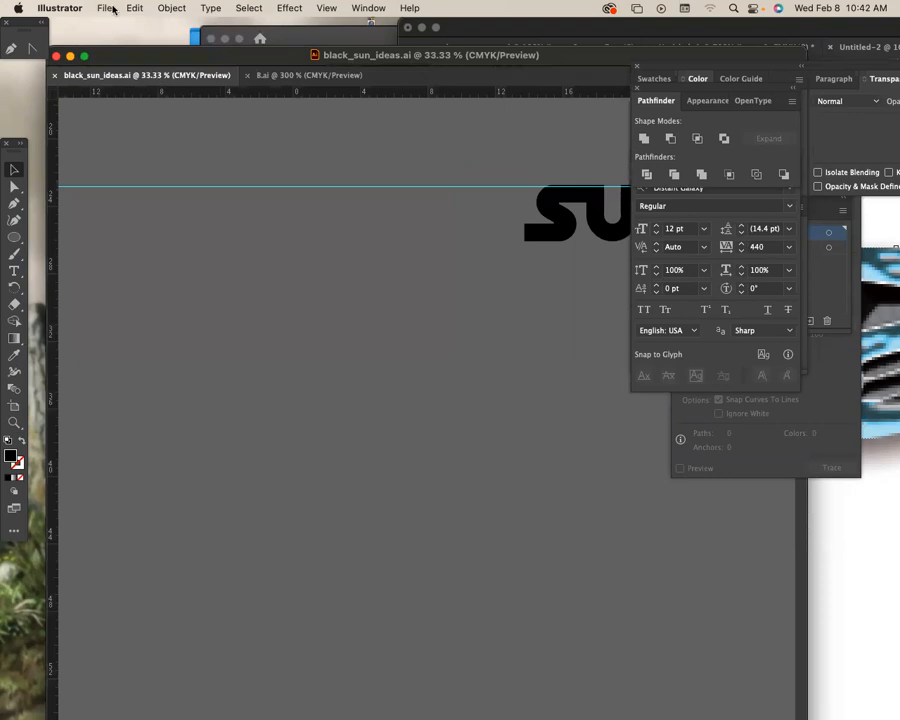
left_click(104, 8)
mouse_move(125, 76)
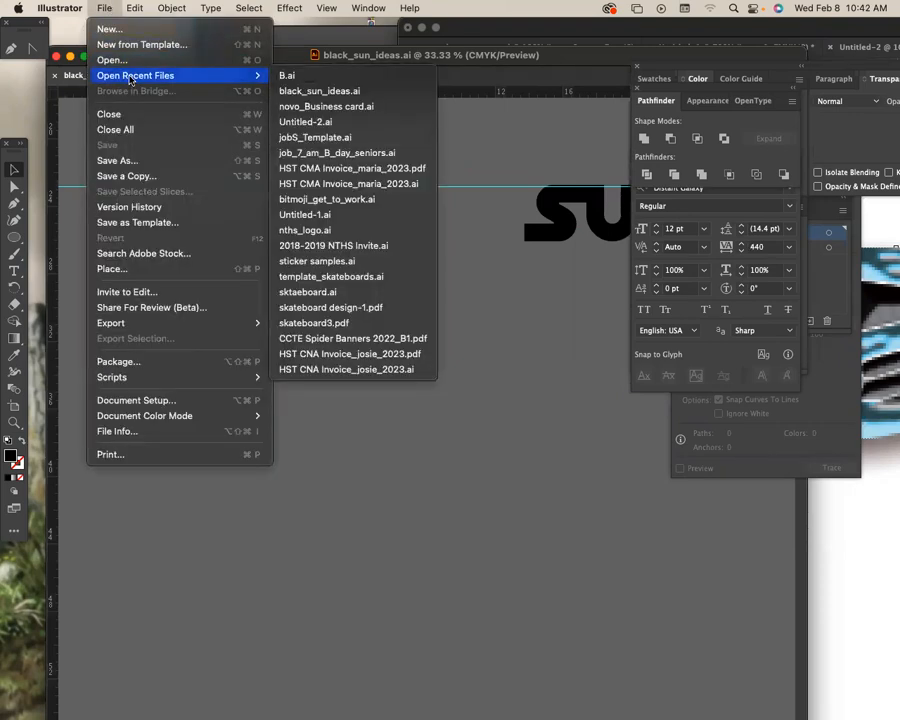
left_click(348, 107)
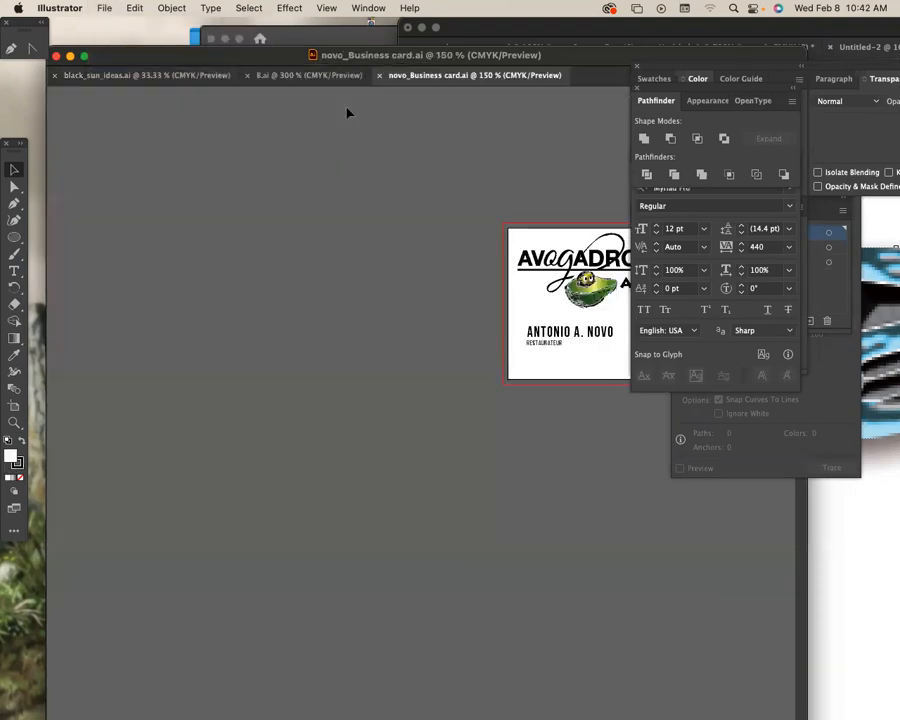
Examine the business card's layout, check the name and title text's character settings, and view the contact details up close
scroll(357, 222, "right", 6)
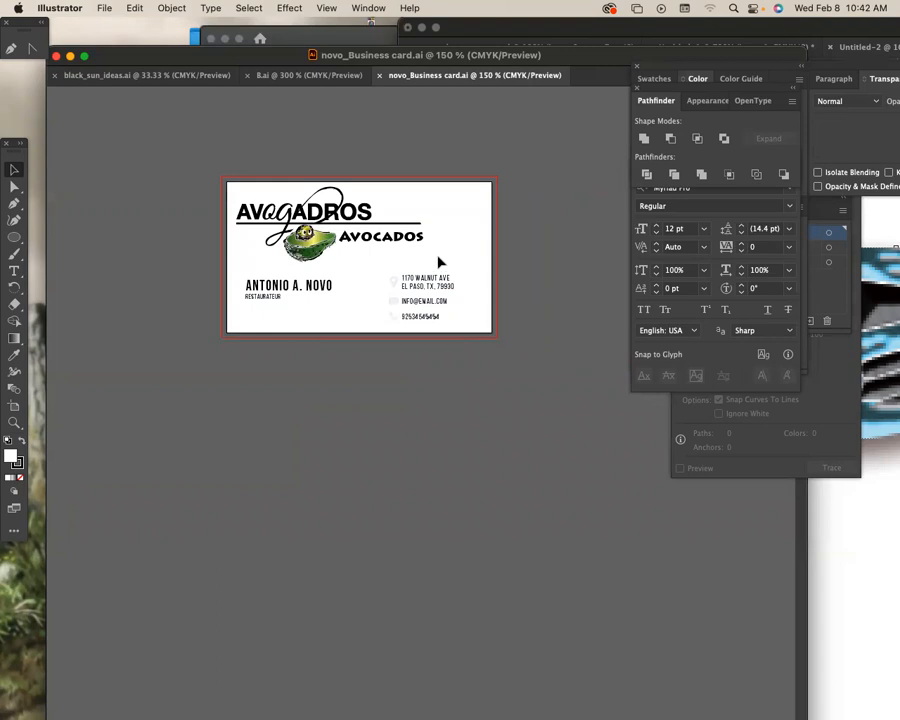
left_click(325, 291)
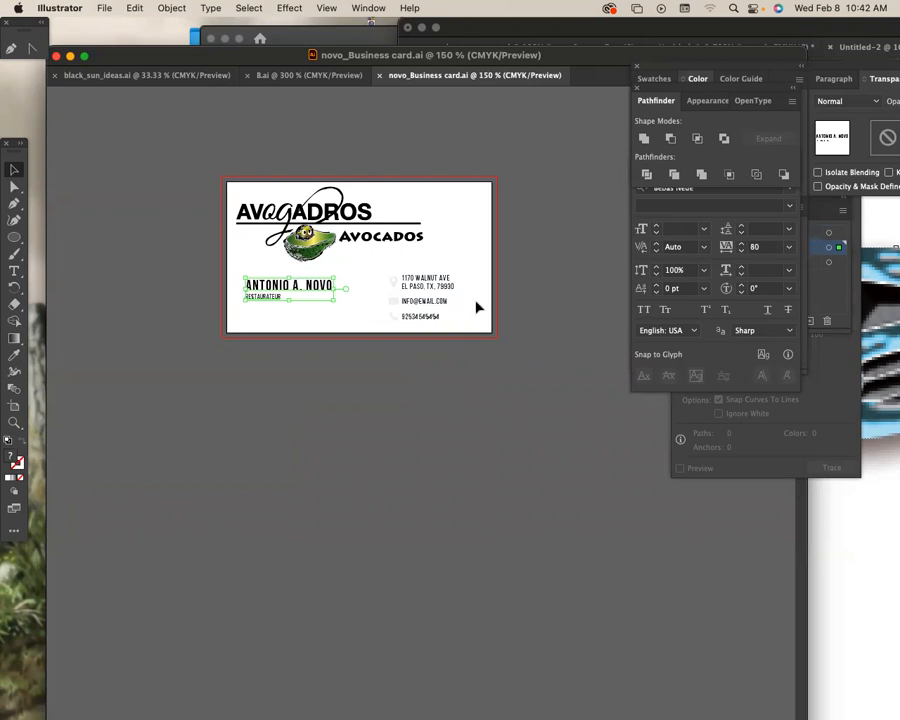
scroll(424, 315, "down", 2)
left_click(14, 422)
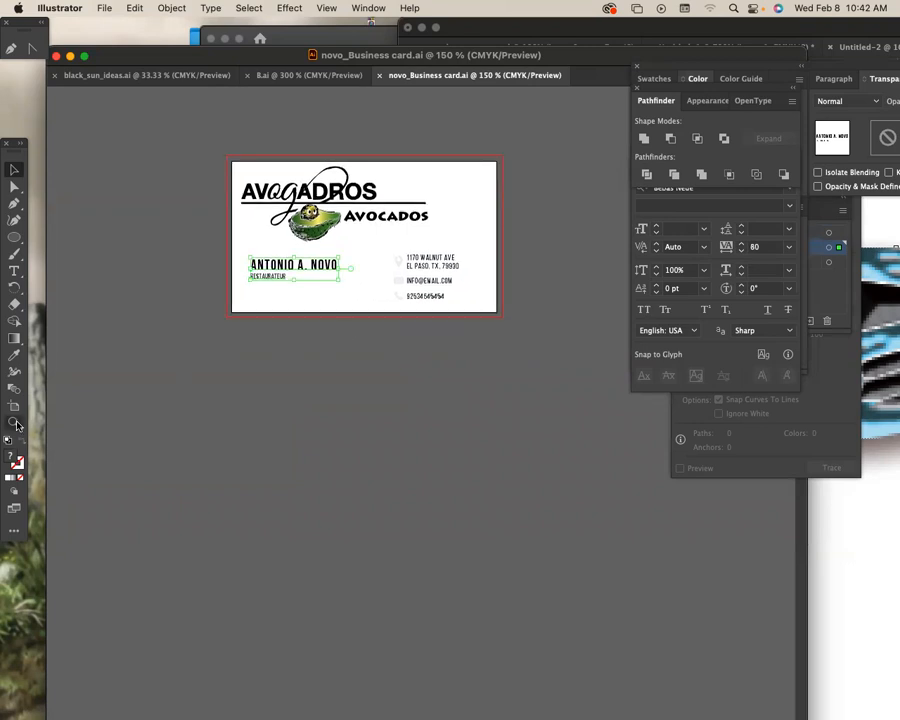
left_click_drag(368, 247, 438, 338)
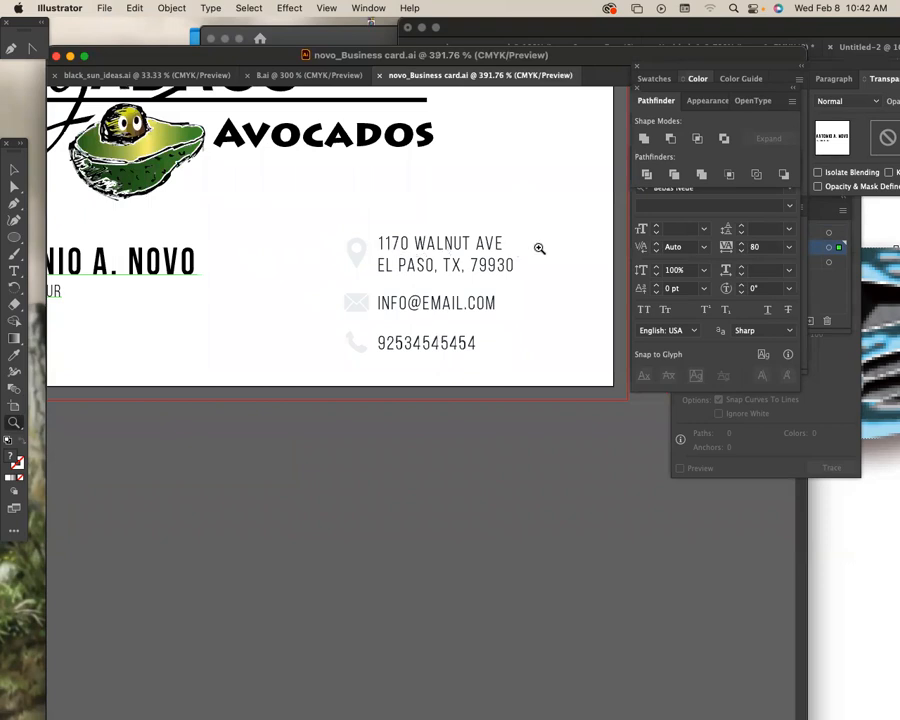
key("v")
scroll(438, 263, "down", 3)
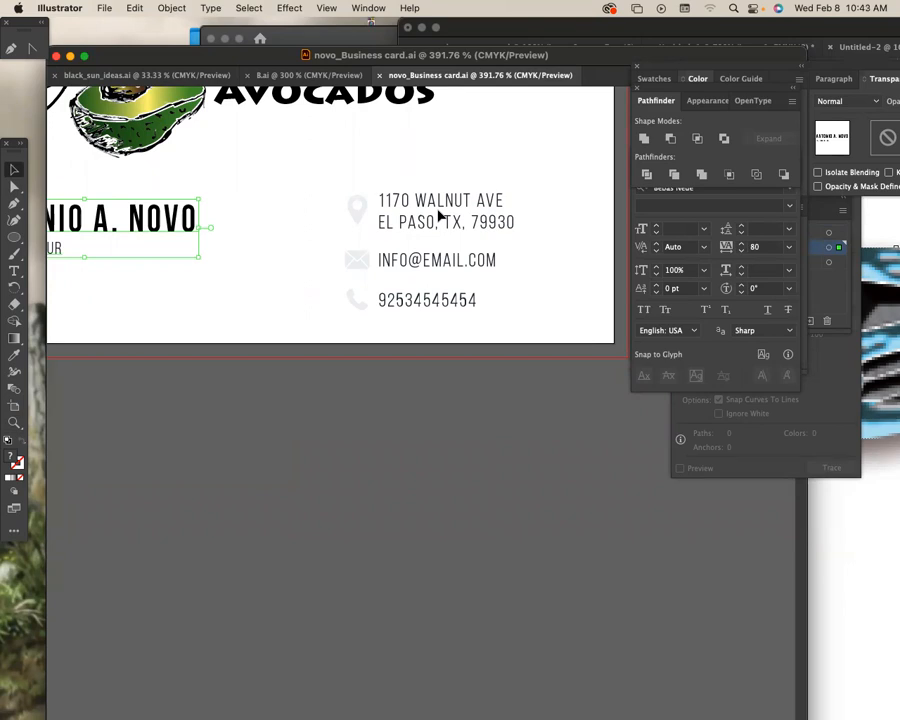
Select the two-line address text on the business card and check its font size, leading and tracking
left_click(440, 204)
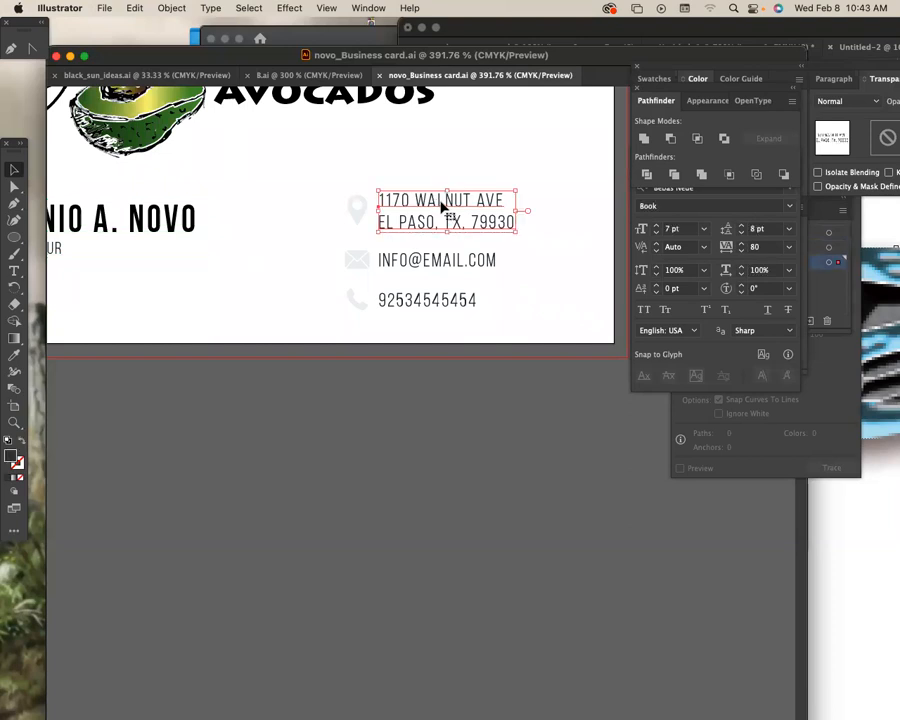
double_click(442, 204)
key("super+equal")
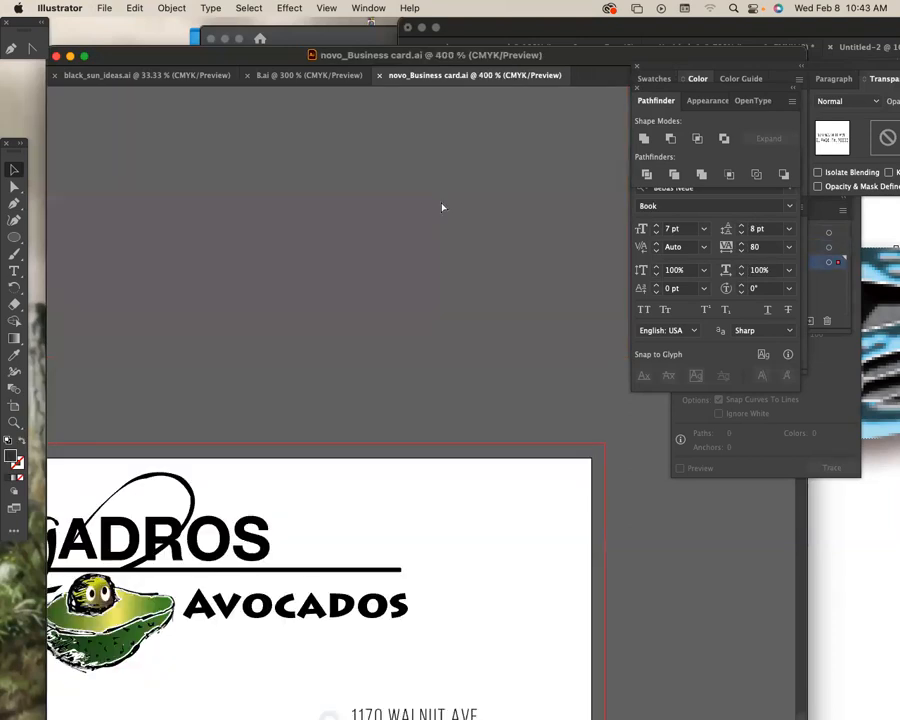
left_click_drag(462, 376, 494, 175)
scroll(494, 286, "down", 3)
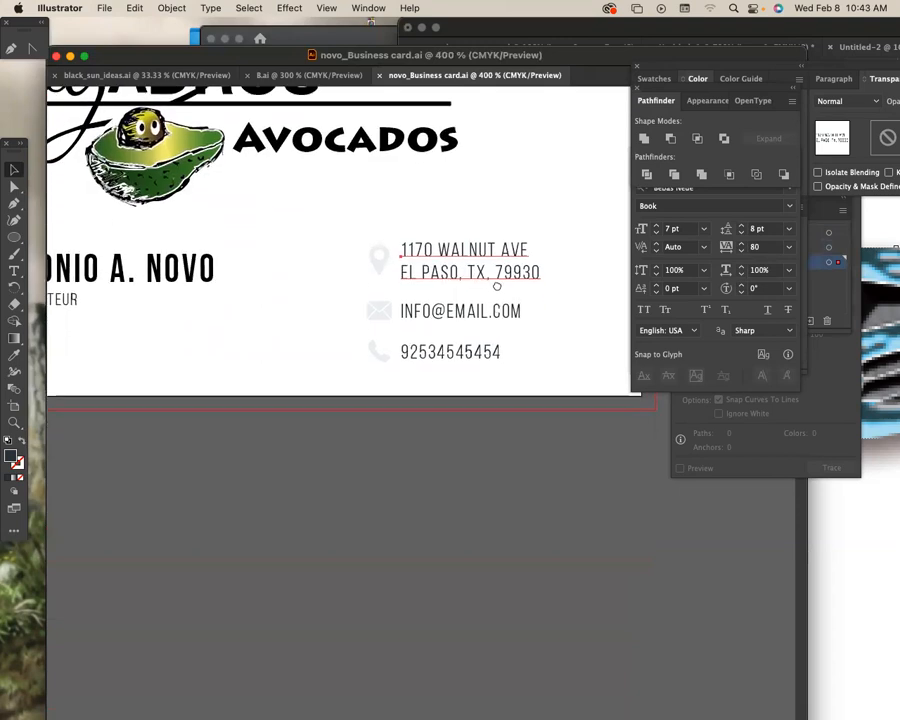
key("Escape")
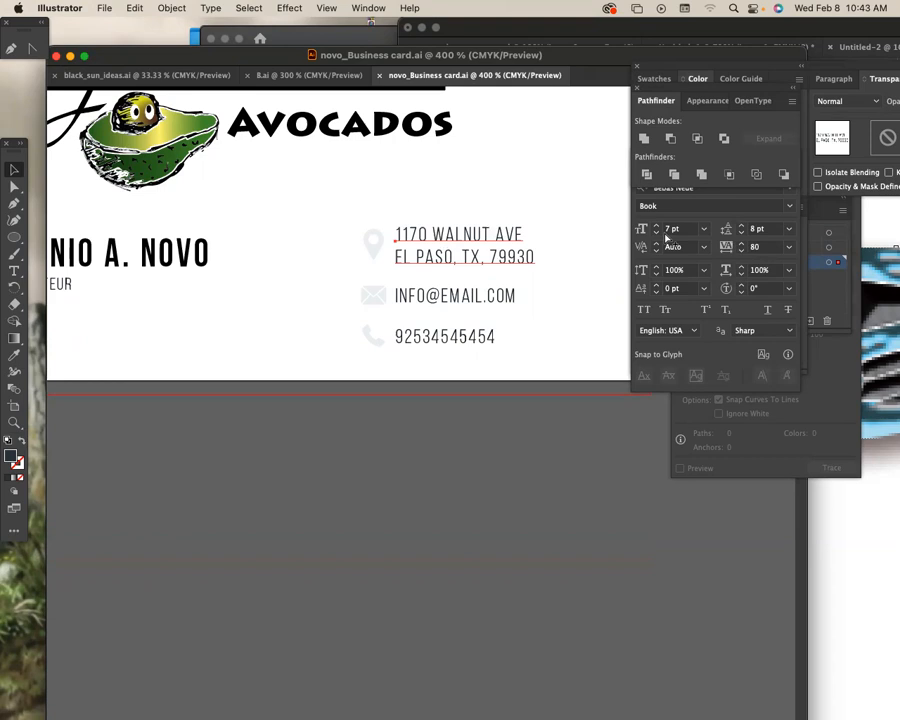
key("Escape")
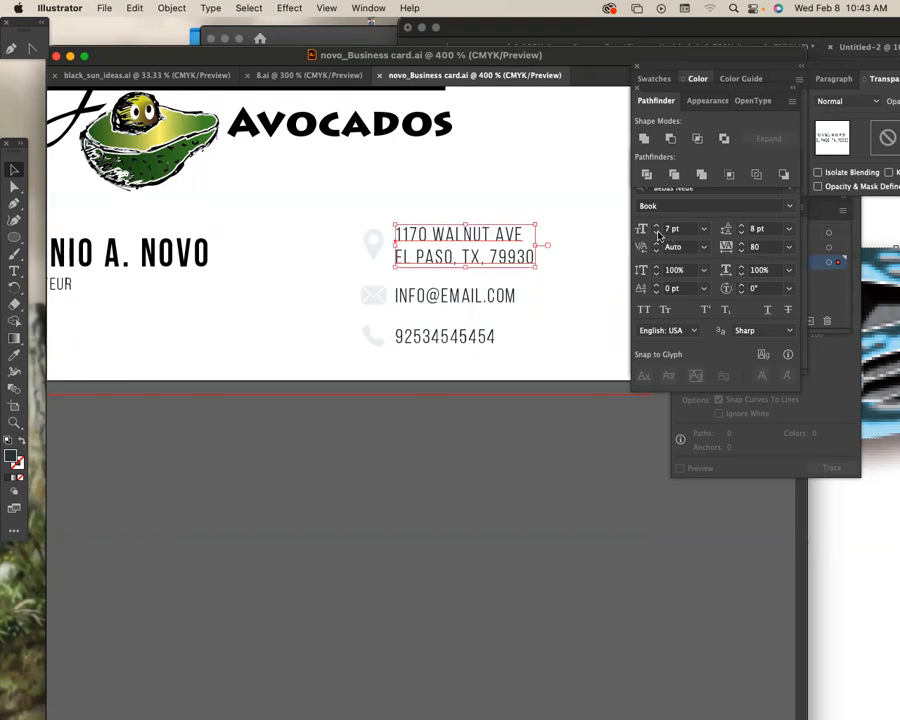
Duplicate the address text on the business card and set the copy's font size to 10 pt
left_click(655, 228)
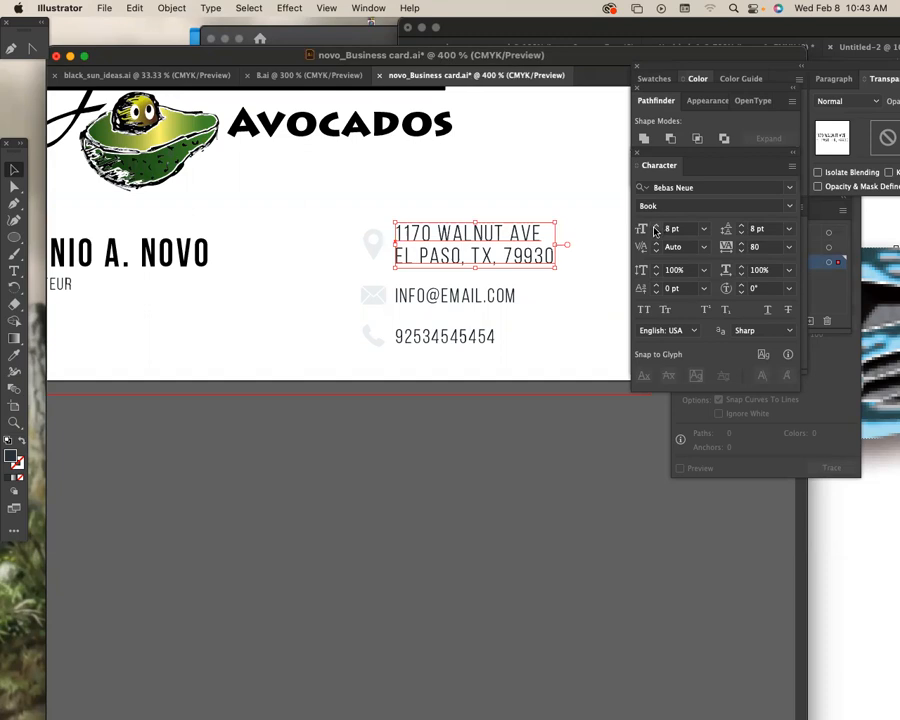
left_click(656, 232)
key("super+shift+a")
left_click_drag(508, 257, 408, 237)
left_click(657, 228)
left_click(657, 228)
left_click(657, 228)
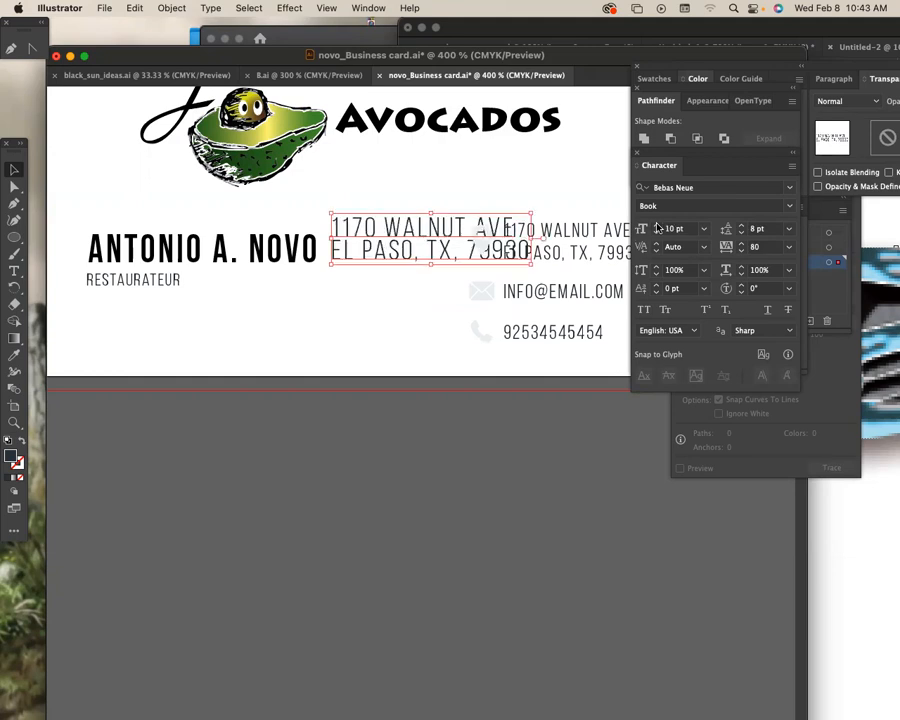
Place the 10 pt address copy directly above the original address, then delete it
right_click(430, 271)
left_click_drag(404, 224, 525, 172)
left_click_drag(519, 182, 476, 205)
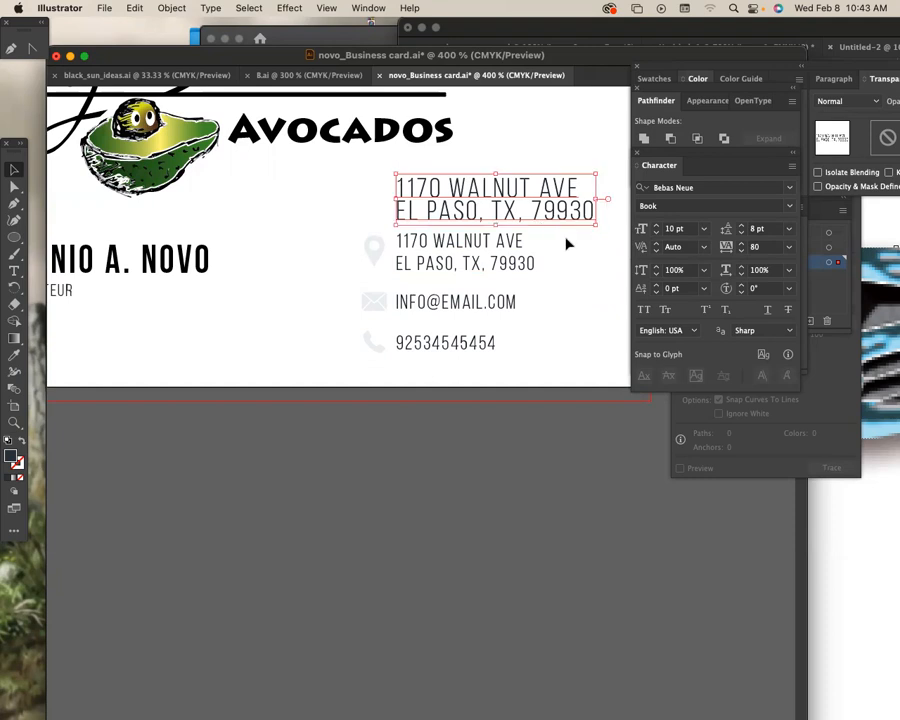
left_click_drag(572, 248, 510, 249)
left_click_drag(661, 153, 613, 162)
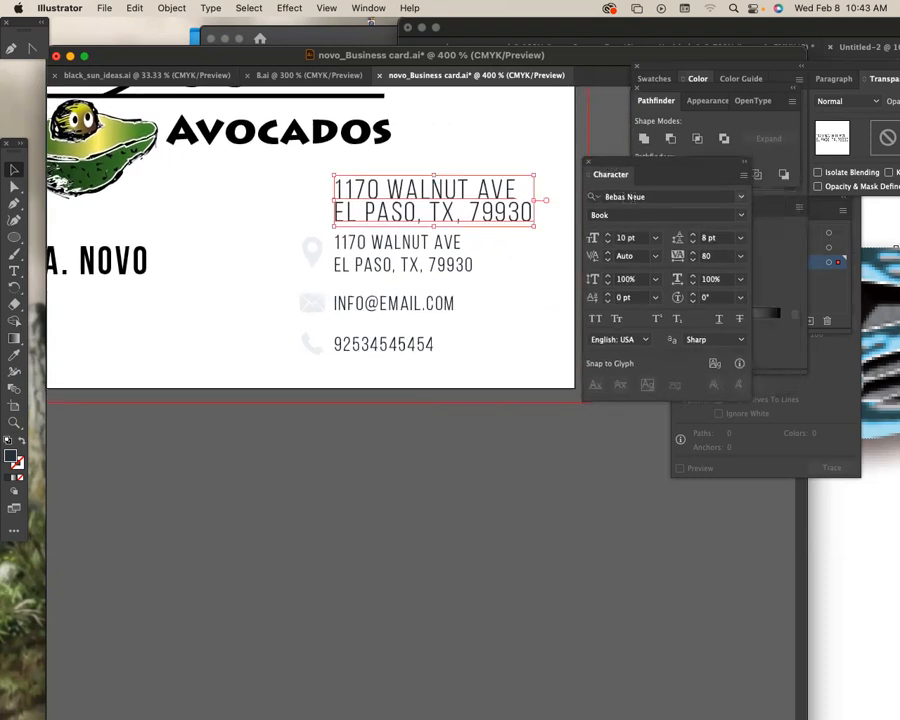
left_click(545, 272)
key("Delete")
Move the name and job title group across the card to sit above the contact details
scroll(350, 300, "left", 5)
scroll(350, 300, "up", 2)
left_click_drag(215, 303, 548, 228)
left_click_drag(501, 239, 362, 258)
left_click_drag(349, 251, 403, 248)
left_click_drag(331, 271, 414, 277)
key("super+minus")
key("super+minus")
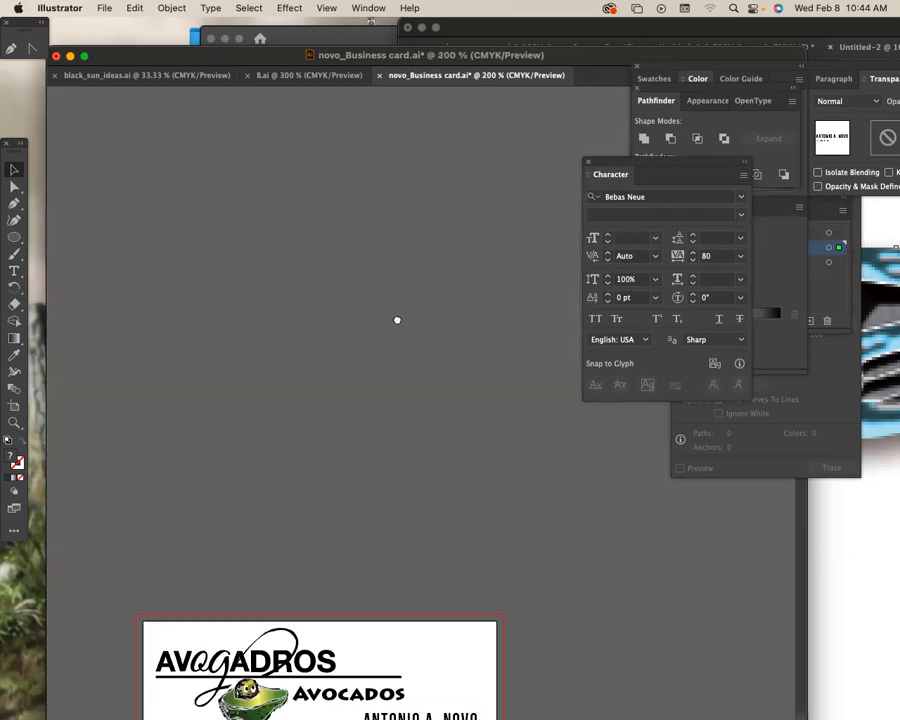
scroll(397, 320, "down", 10)
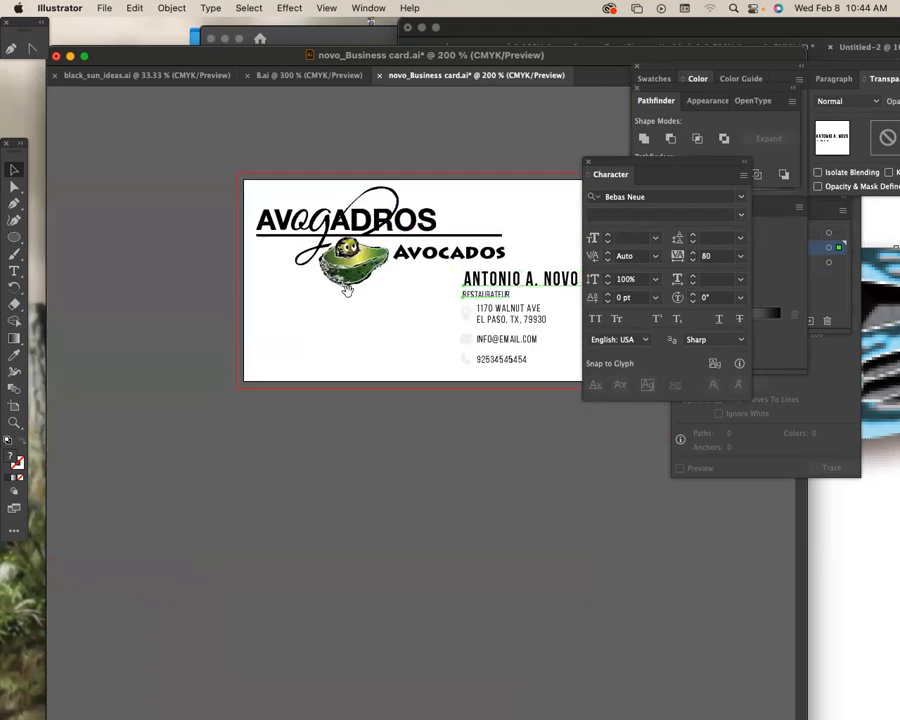
scroll(382, 280, "down", 3)
Reposition the word "Avocados" beneath the avocado illustration in the logo
left_click_drag(404, 267, 279, 167)
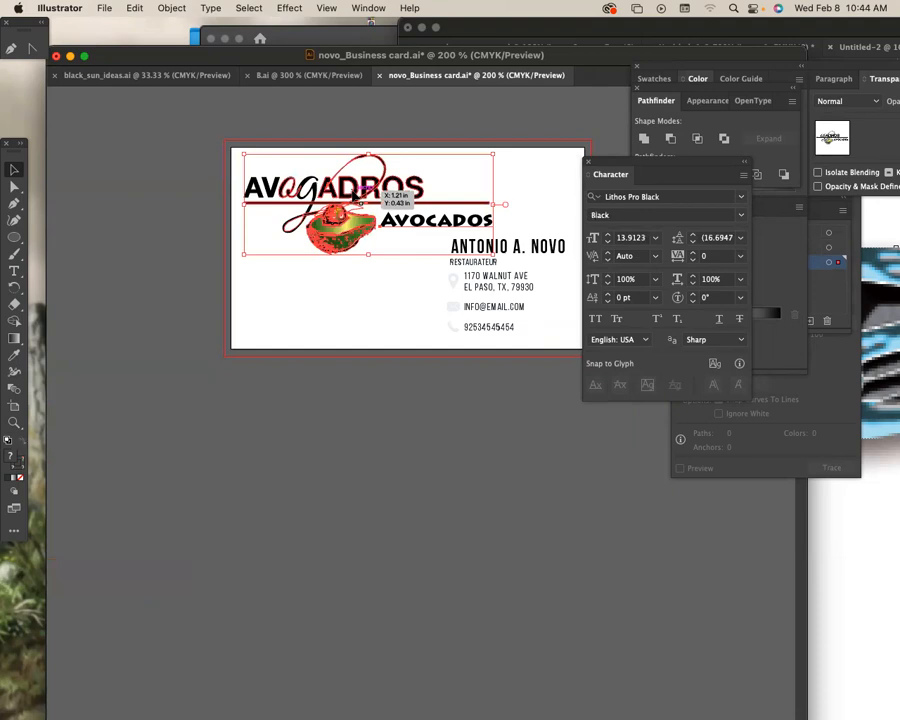
left_click(404, 288)
left_click_drag(416, 226, 293, 165)
scroll(358, 290, "right", 3)
scroll(358, 290, "down", 1)
left_click_drag(310, 172, 246, 509)
key("super+z")
left_click(173, 121)
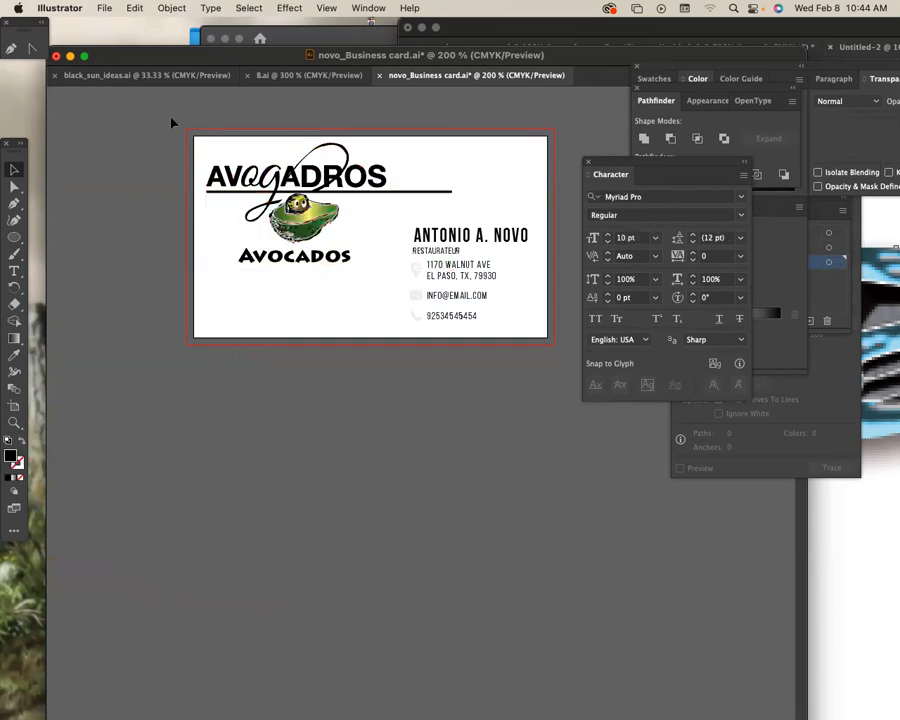
Move the whole Avogadros logo off the artboard, below the card
left_click_drag(307, 224, 152, 540)
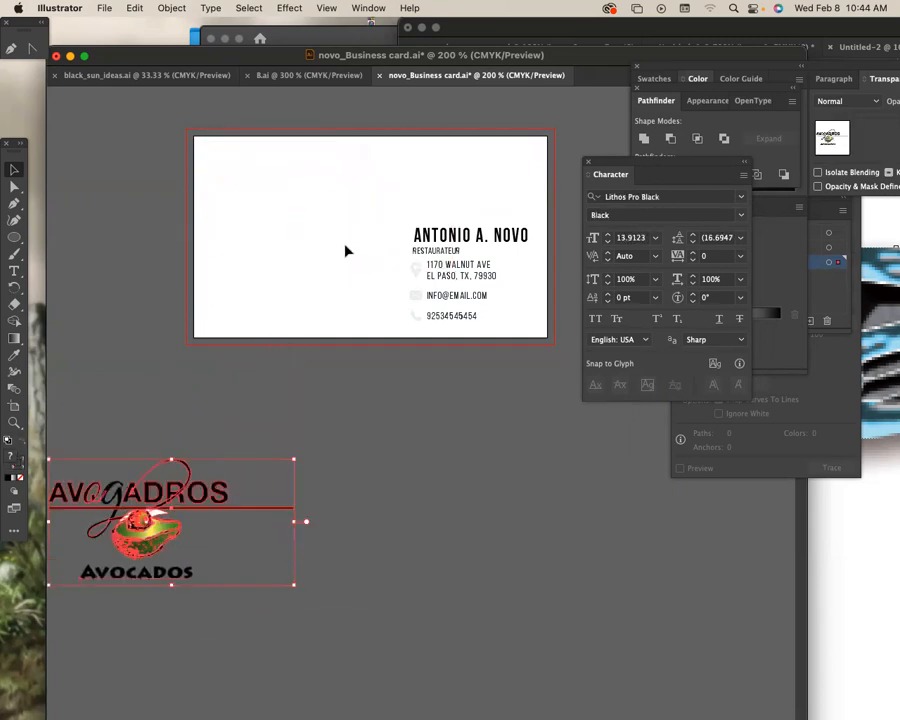
scroll(295, 233, "down", 2)
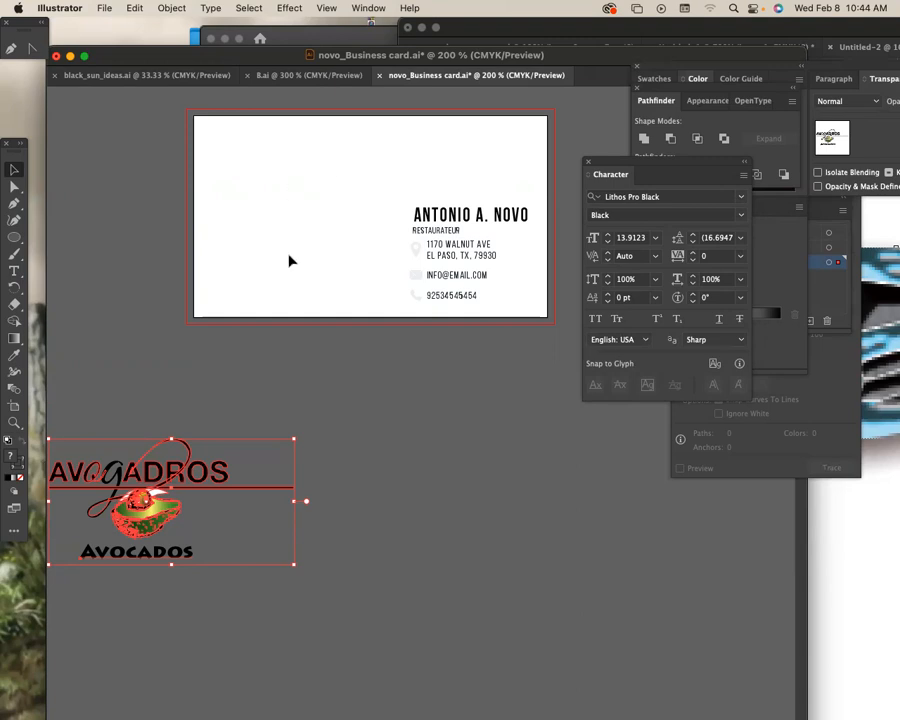
left_click_drag(388, 179, 530, 298)
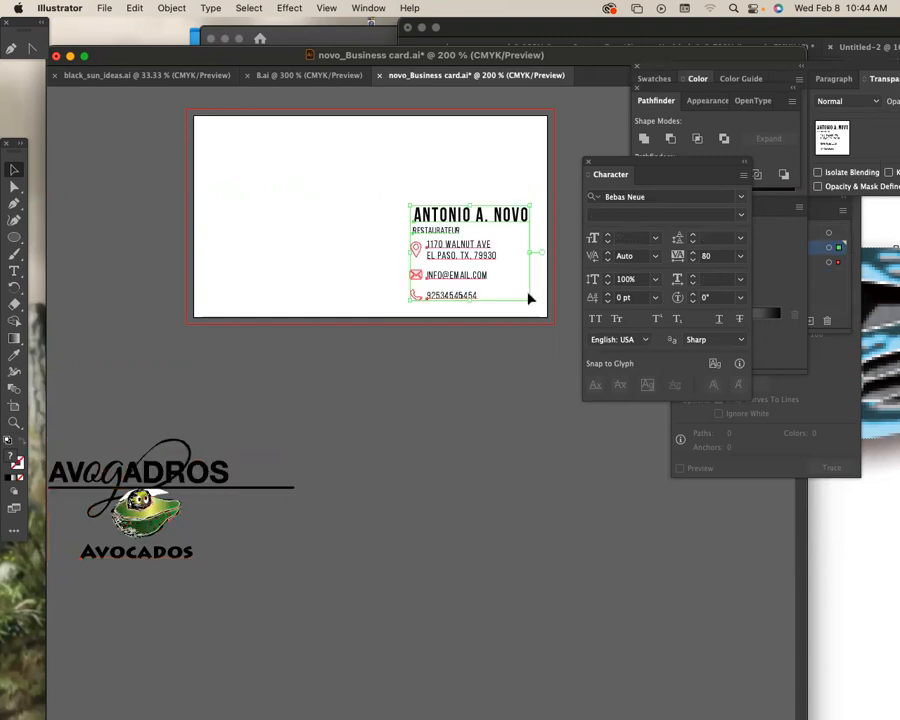
left_click(507, 344)
Try other placements for the name and contact details, returning them above and beside the icons
left_click_drag(441, 224, 256, 154)
left_click_drag(440, 243, 458, 172)
left_click_drag(454, 277, 295, 305)
left_click(381, 321)
left_click_drag(498, 161, 507, 231)
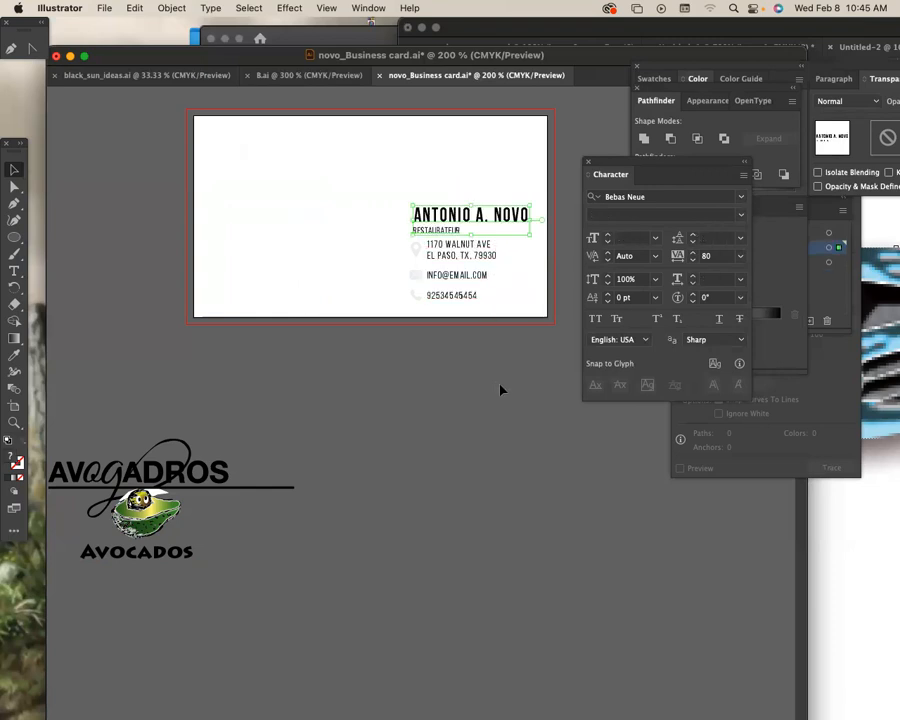
left_click(522, 375)
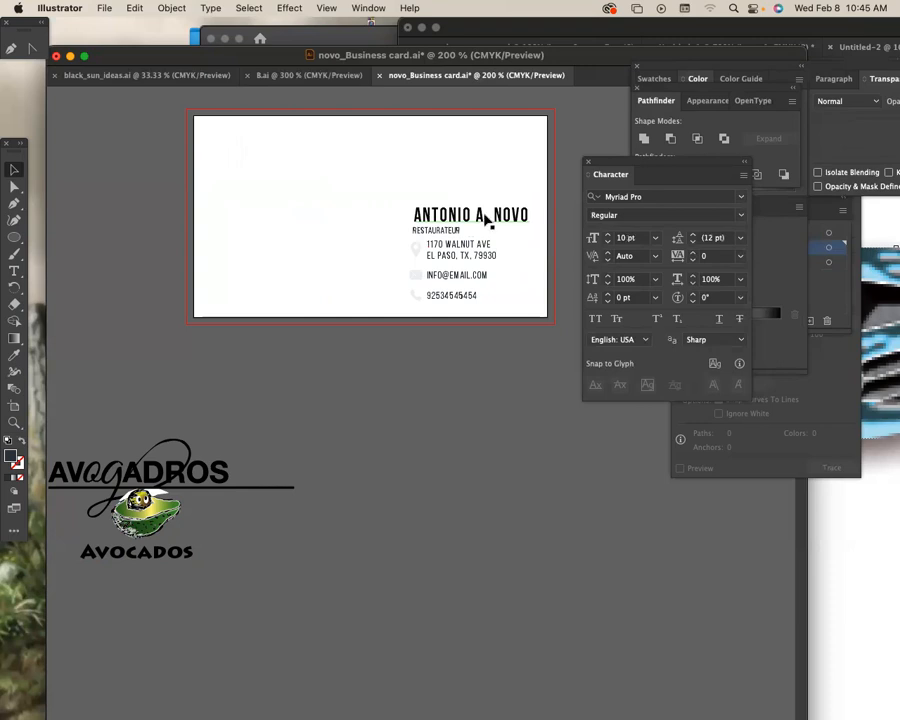
Move the name and job title group to the lower-left area of the card
left_click_drag(487, 222, 304, 274)
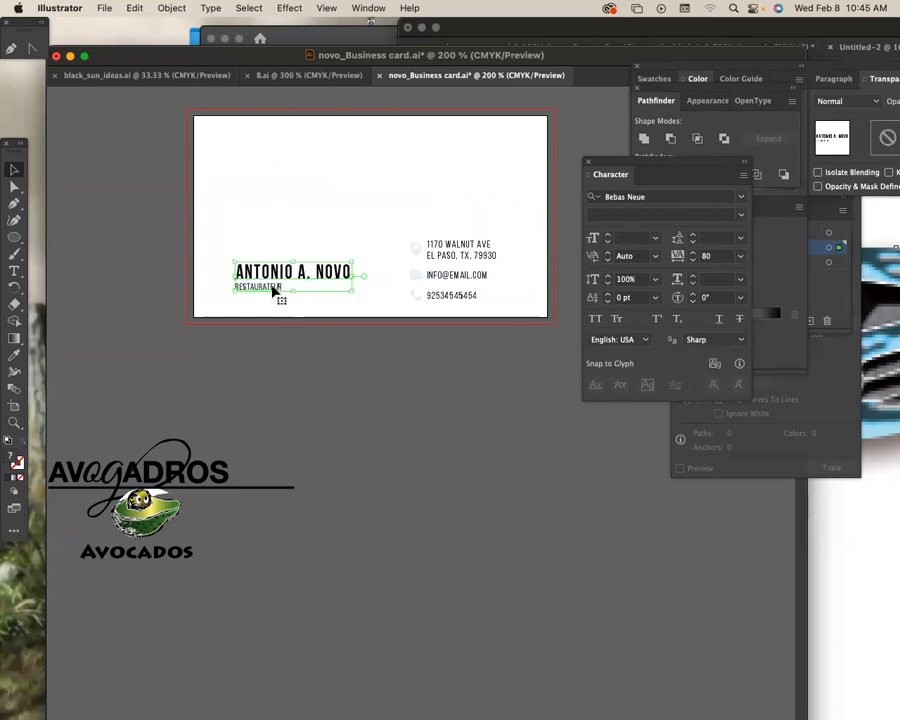
double_click(274, 290)
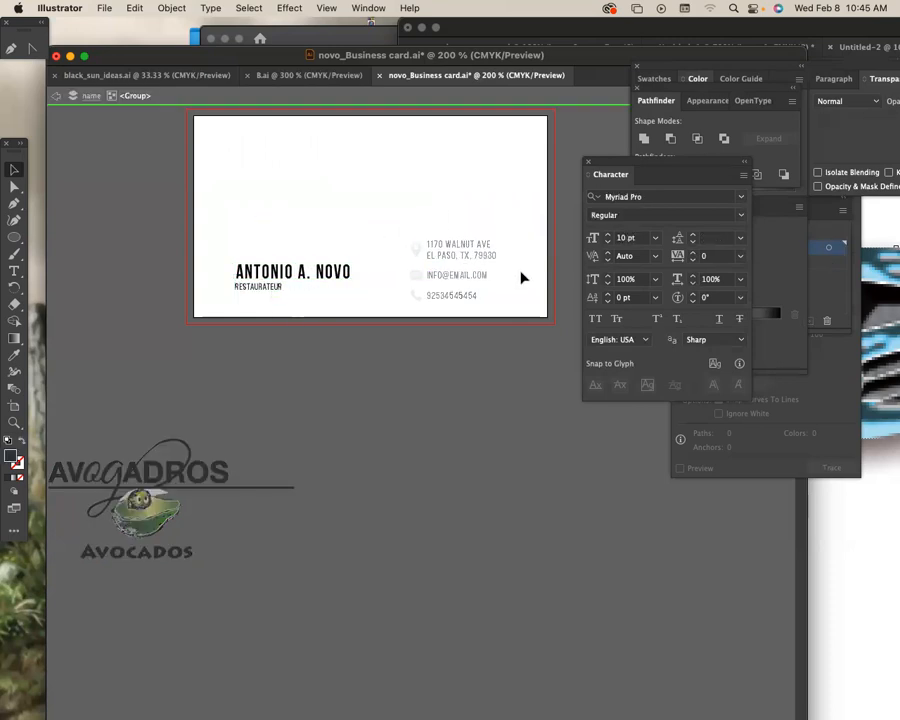
double_click(521, 277)
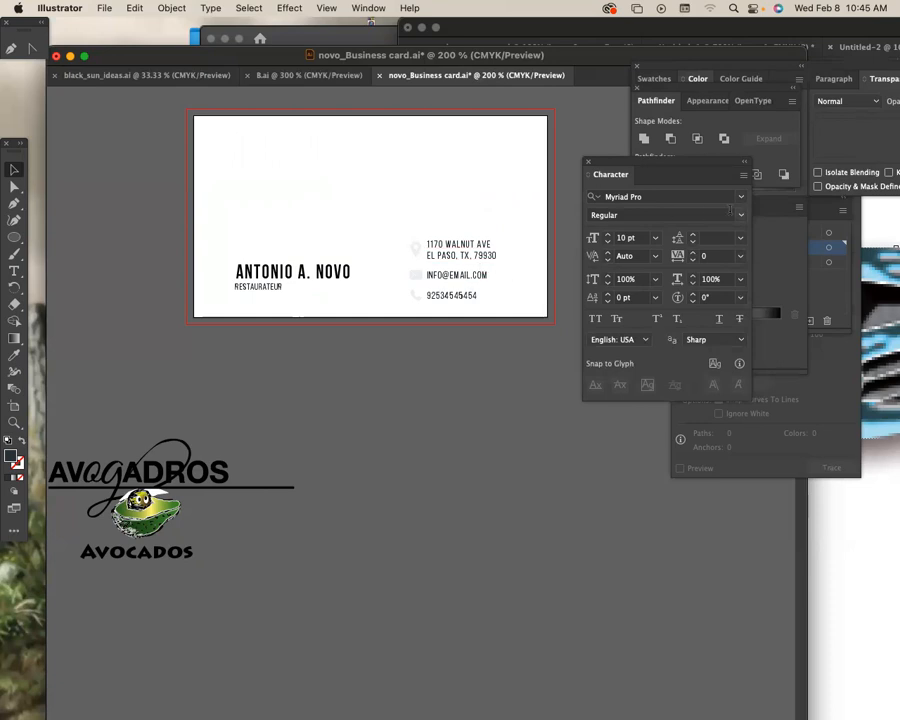
Duplicate the address text above the original and set the copy's font to Arial Black
left_click(467, 247)
left_click_drag(467, 249, 468, 218)
left_click(741, 196)
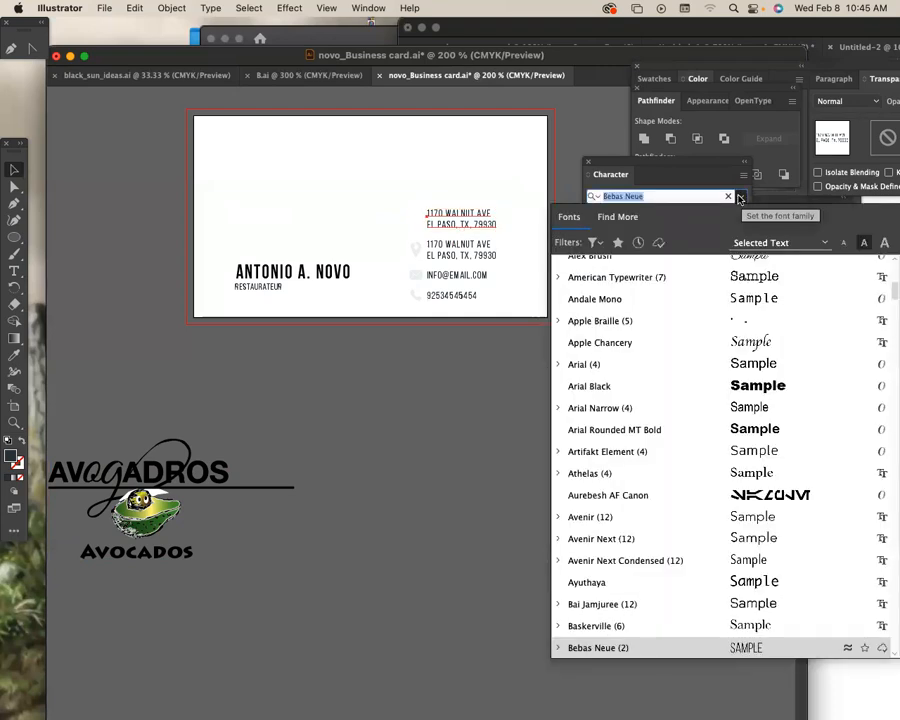
type("arial")
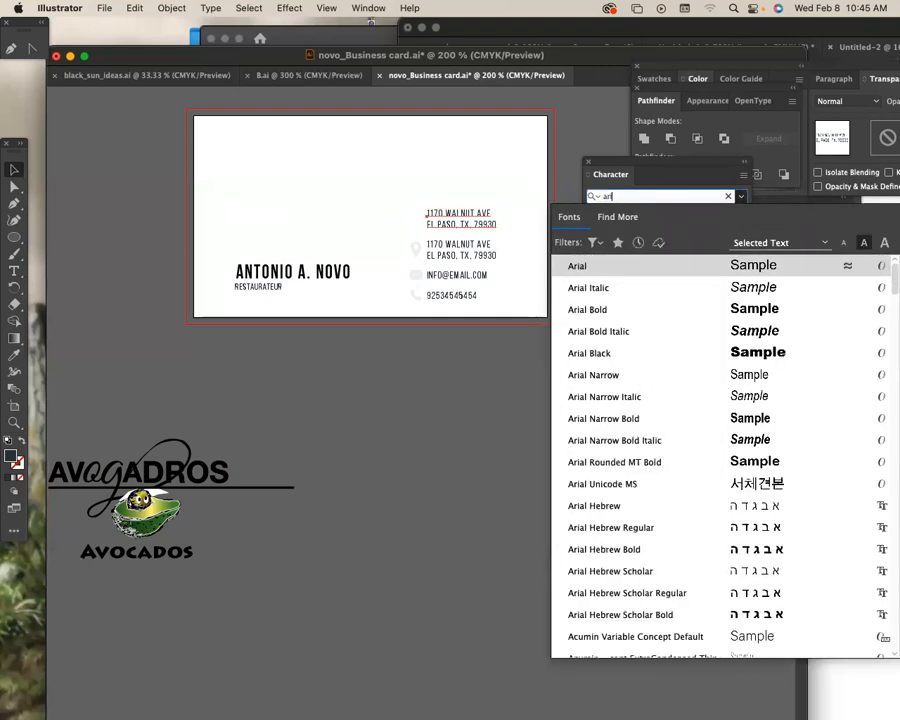
left_click(620, 355)
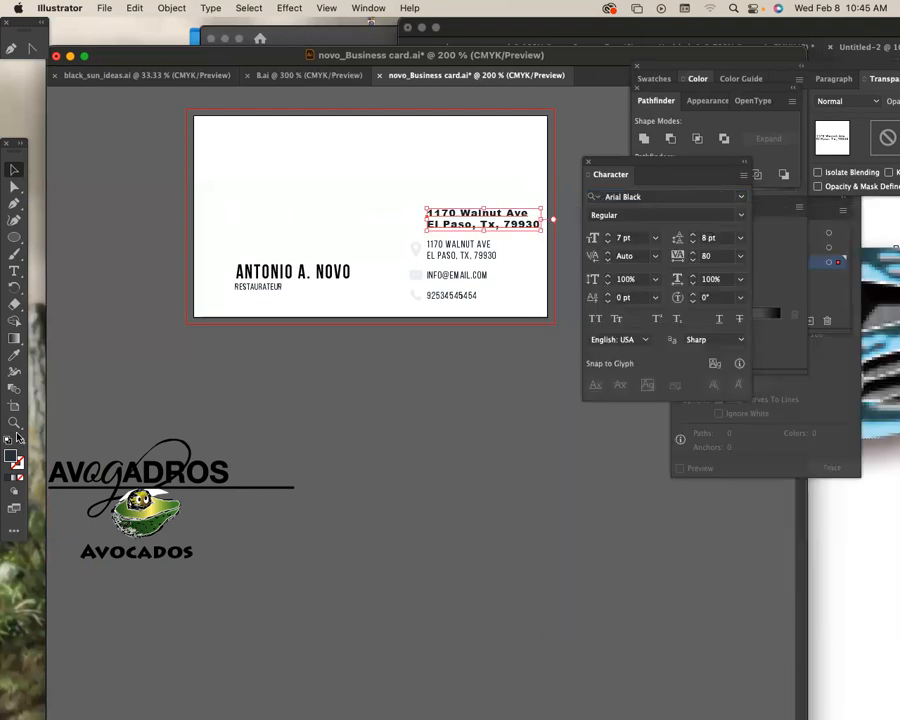
Examine the Arial Black address copy up close against the original contact text
left_click(14, 423)
left_click_drag(398, 193, 536, 321)
key("space")
left_click_drag(466, 271, 236, 193)
left_click(14, 167)
left_click_drag(287, 177, 288, 190)
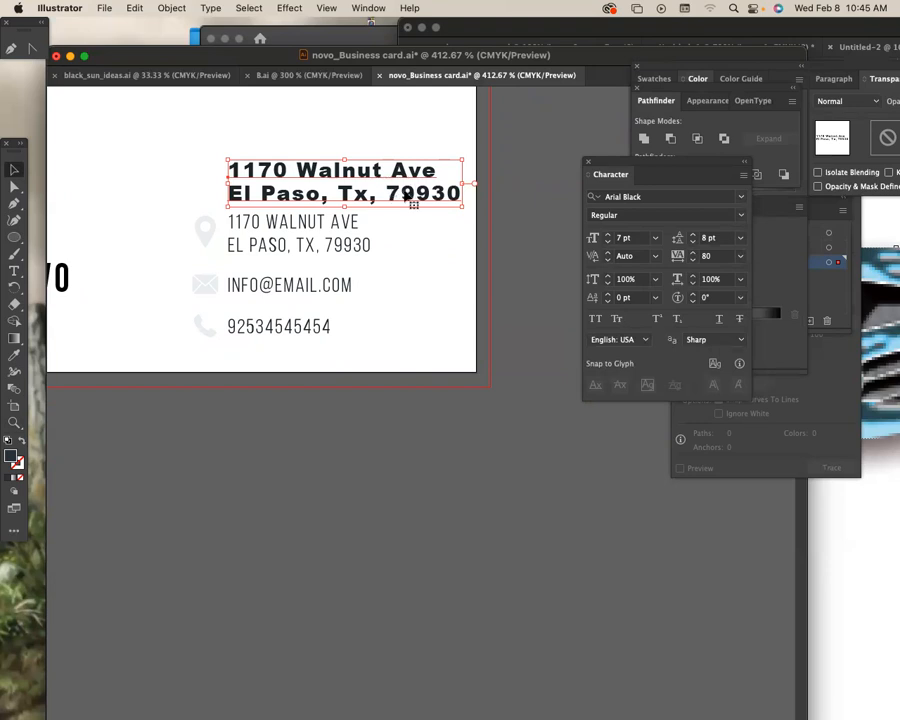
left_click_drag(410, 210, 276, 198)
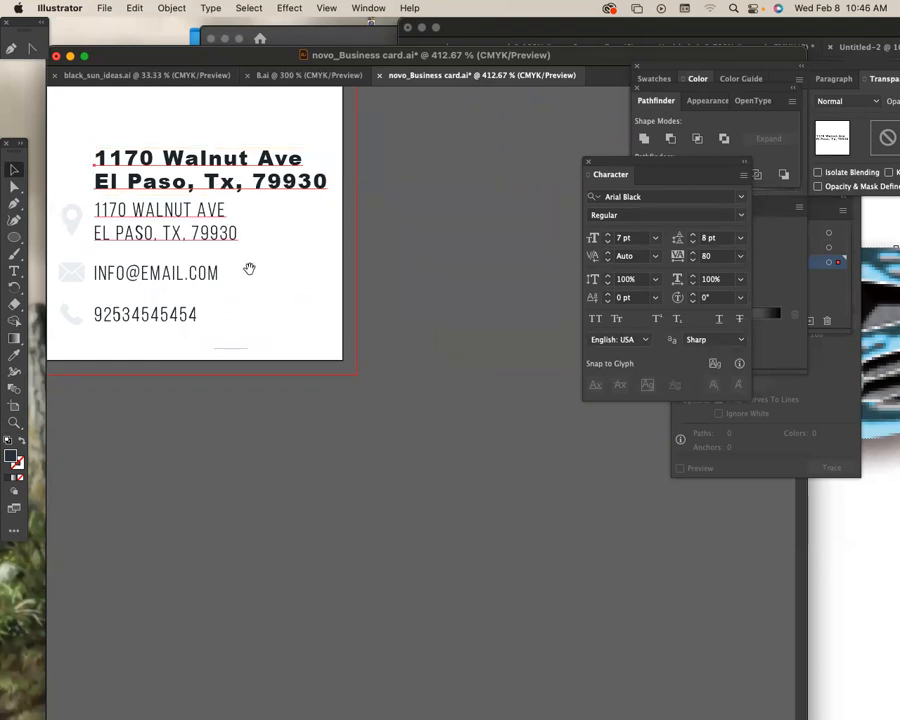
left_click_drag(247, 267, 348, 267)
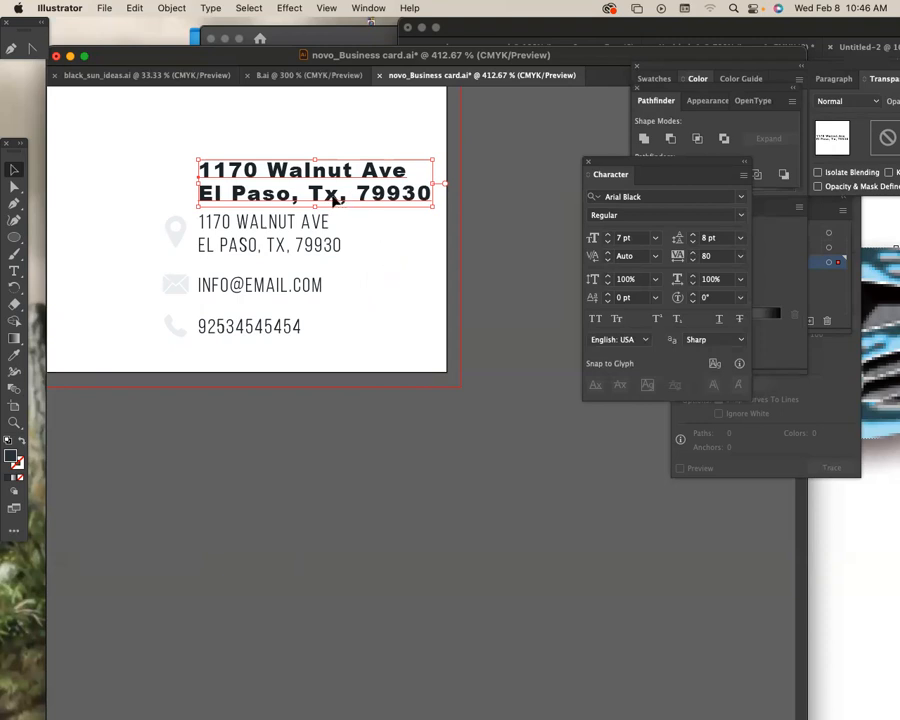
Shift the Arial Black address copy slightly to the right, then delete it
left_click_drag(334, 200, 336, 197)
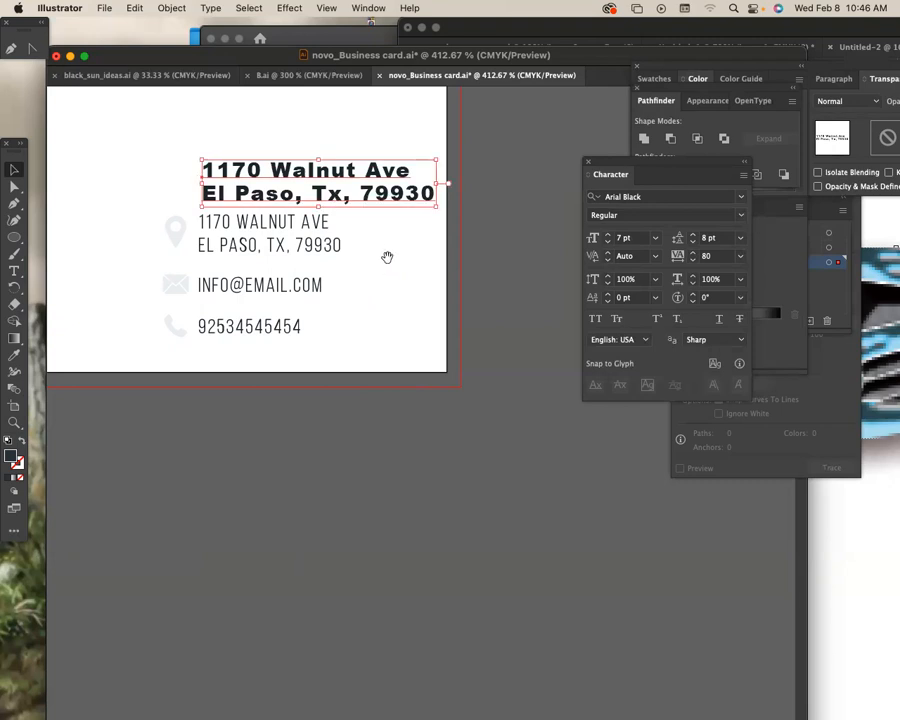
left_click_drag(388, 257, 448, 306)
key("BackSpace")
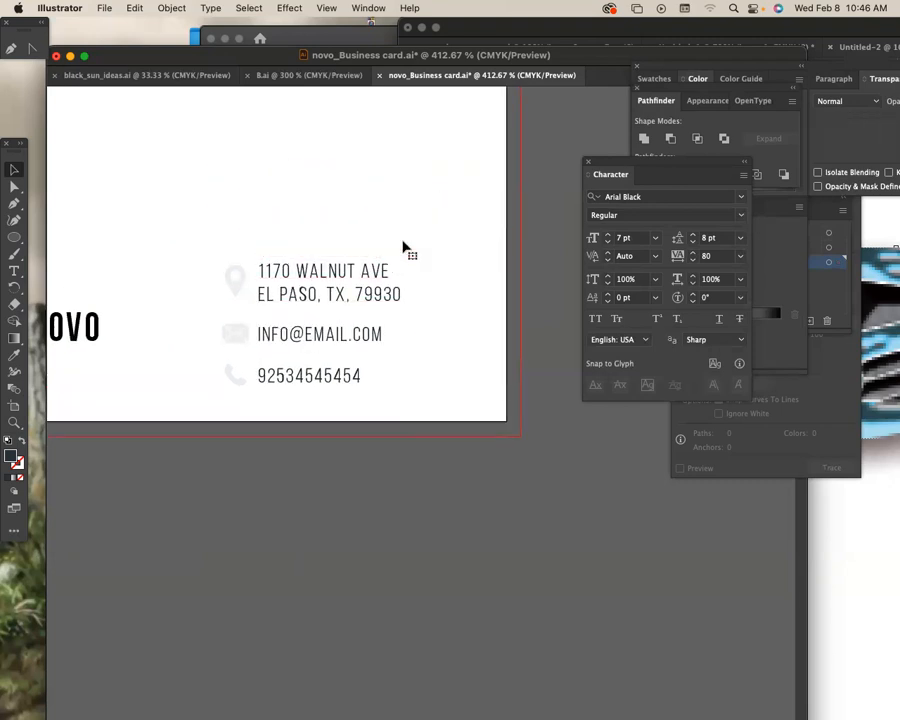
Switch to the black_sun_ideas.ai document and look over all its logo variations
left_click_drag(406, 231, 626, 326)
left_click_drag(424, 300, 444, 310)
left_click(280, 82)
left_click(176, 76)
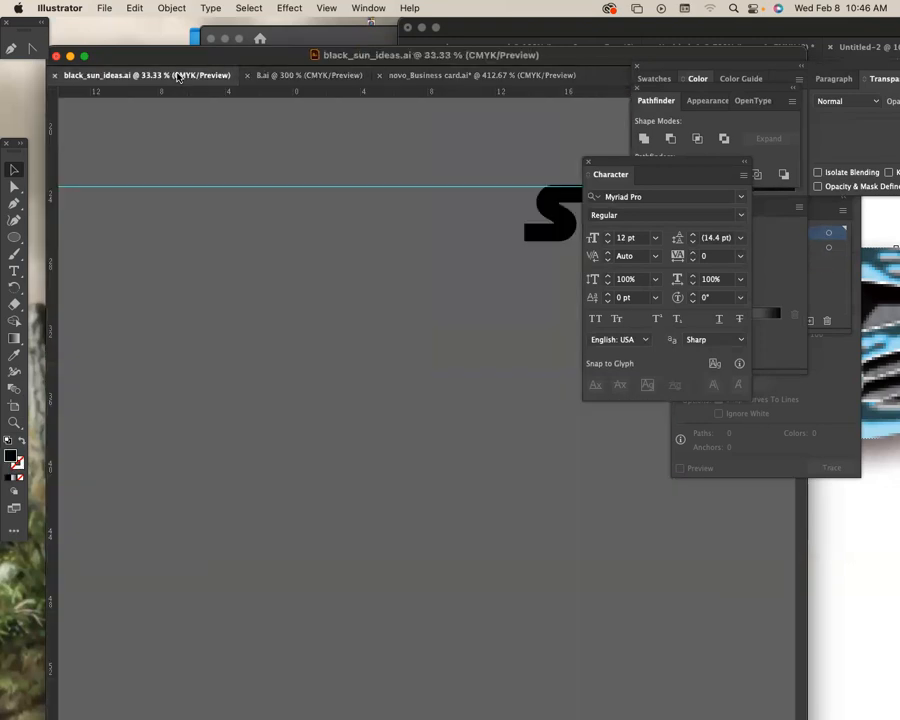
key("super+minus")
key("super+minus")
key("super+minus")
key("super+minus")
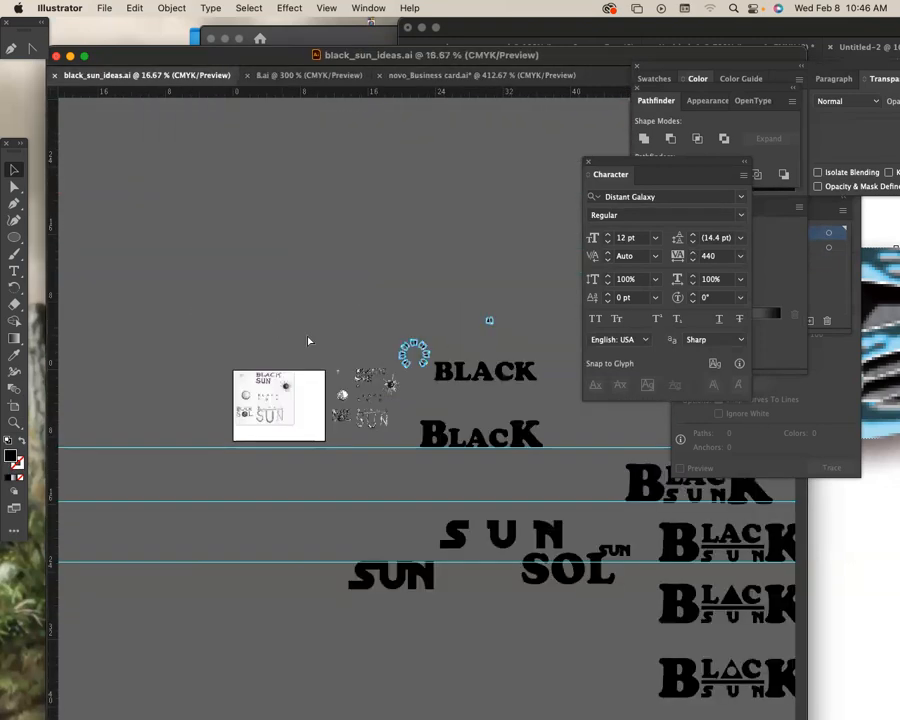
left_click_drag(452, 370, 404, 247)
left_click_drag(410, 598, 368, 311)
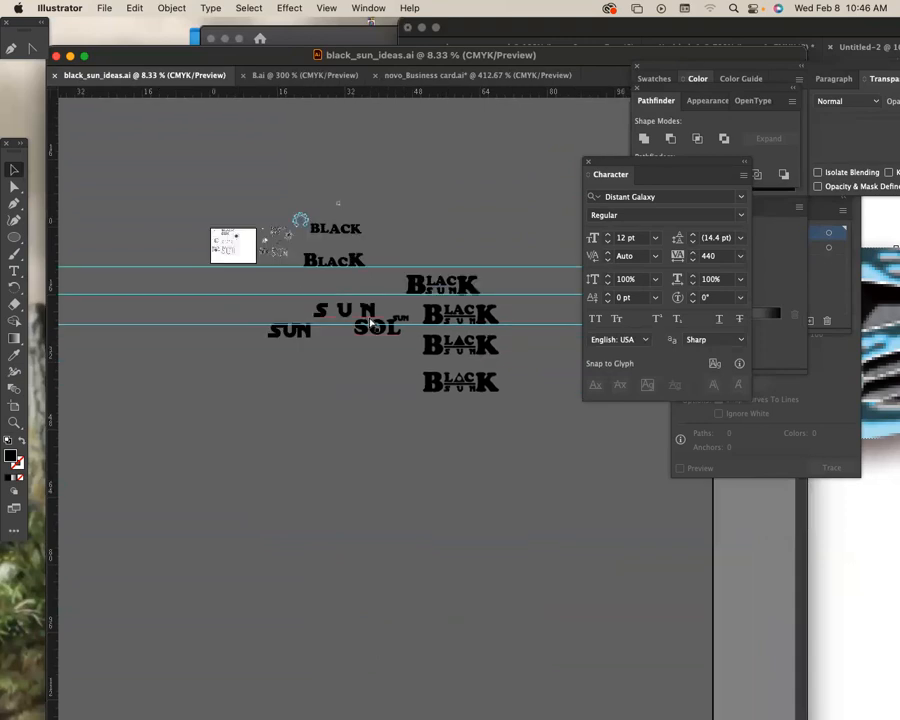
Examine the traced "Black Sol" lettering beside the artboard up close
key("super+equal")
key("super+equal")
key("super+equal")
key("super+equal")
left_click_drag(122, 455, 388, 259)
mouse_move(198, 269)
left_mouse_down()
mouse_move(388, 239)
mouse_move(438, 221)
left_mouse_up()
left_click(300, 288)
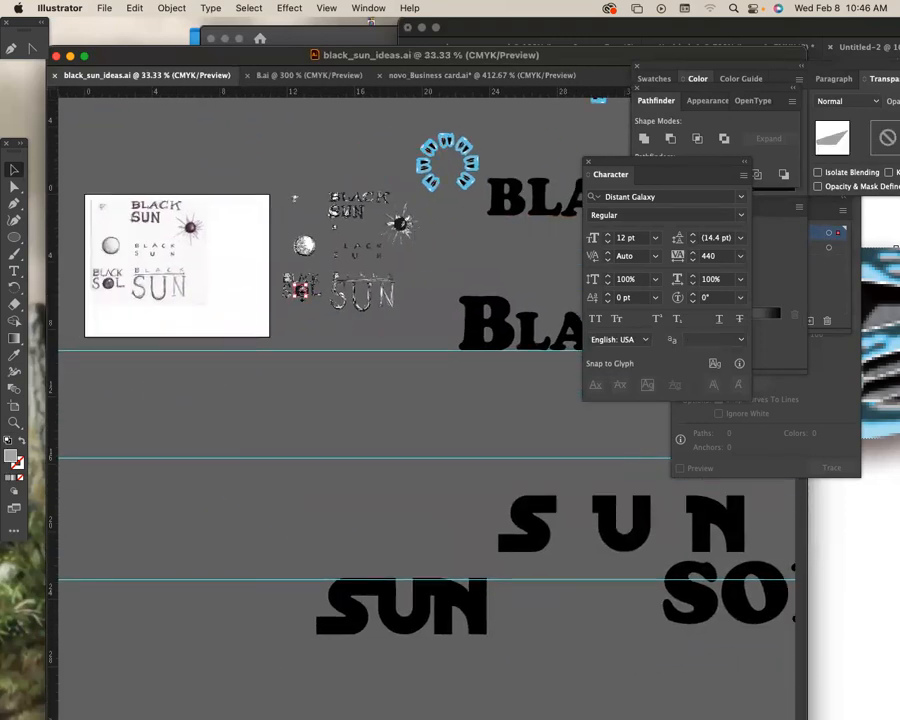
left_click(14, 423)
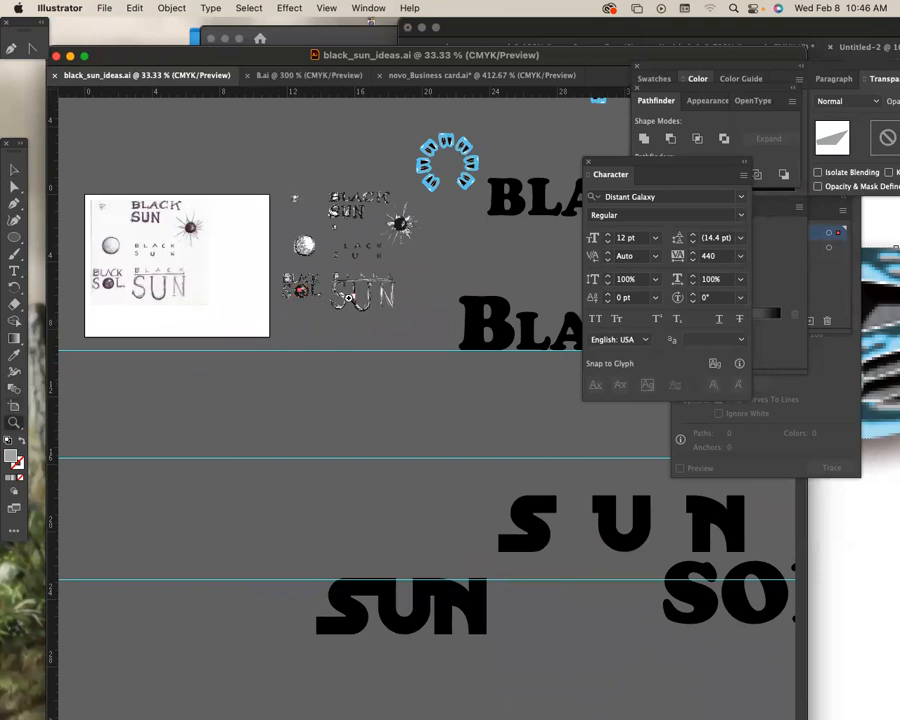
left_click_drag(301, 277, 466, 412)
mouse_move(337, 316)
left_mouse_down()
mouse_move(446, 402)
mouse_move(470, 410)
left_mouse_up()
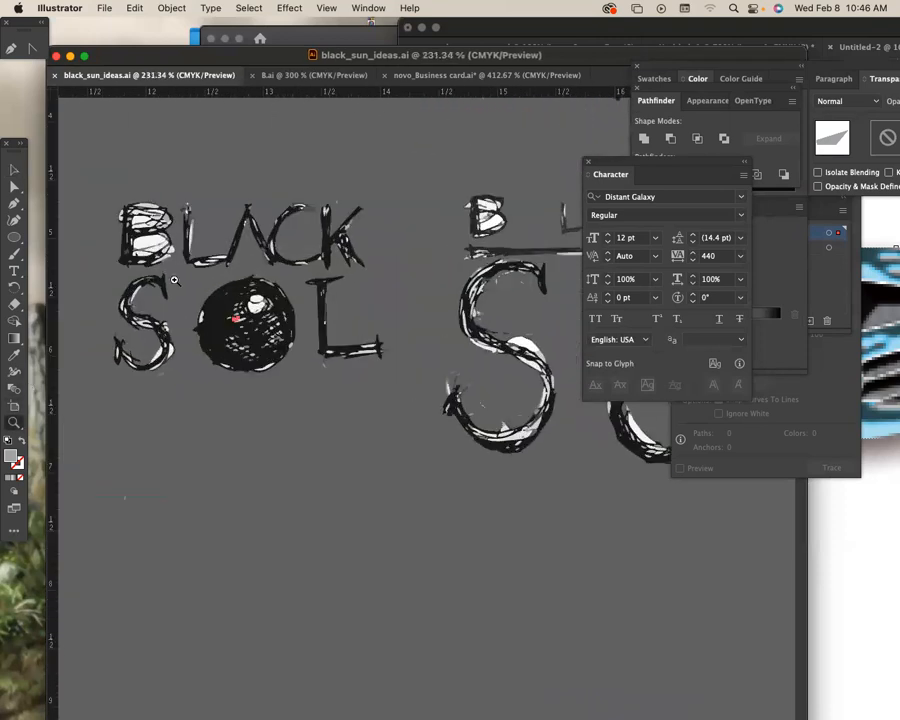
Examine the original hand-drawn "Black Sol" sketch on the artboard
left_click(15, 170)
left_click(243, 348)
left_click_drag(207, 310, 412, 407)
scroll(382, 348, "left", 10)
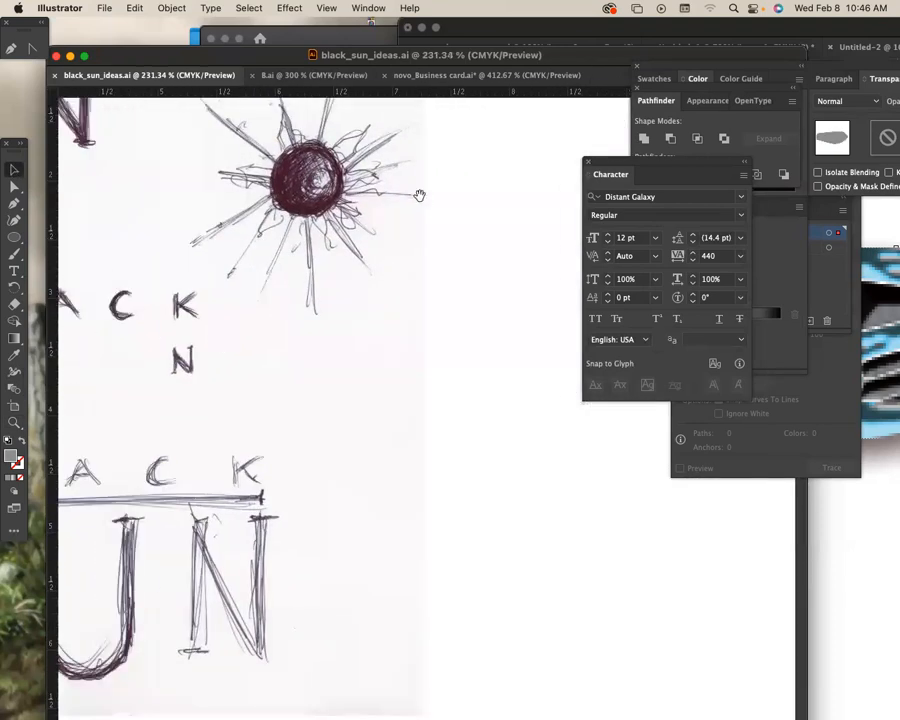
scroll(416, 203, "down", 3)
scroll(519, 309, "left", 5)
scroll(430, 273, "down", 3)
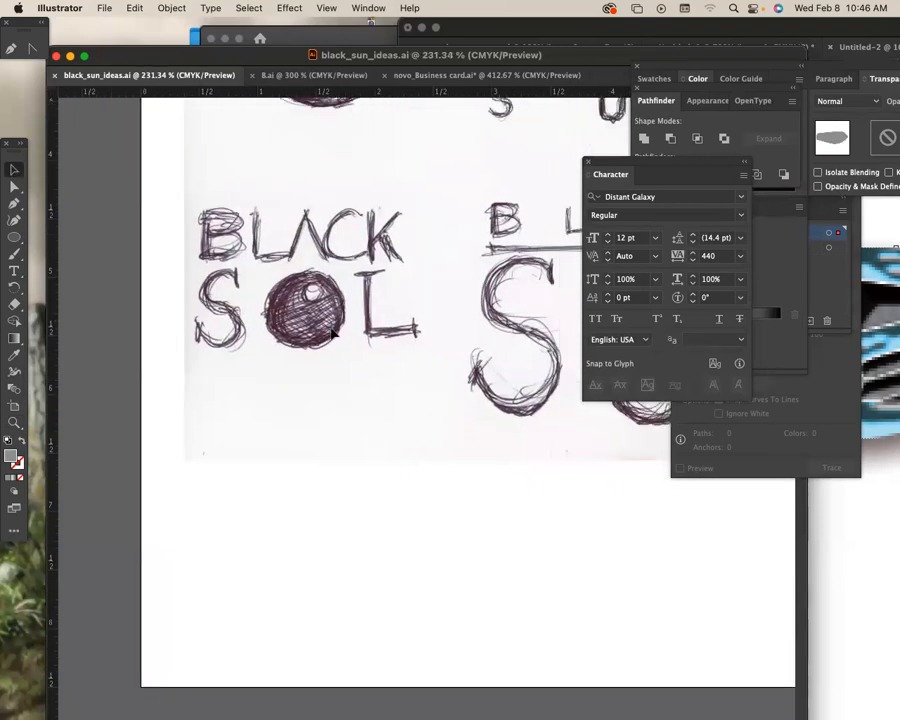
Move the placed sketch image off the artboard onto the empty canvas to its left
key("super+minus")
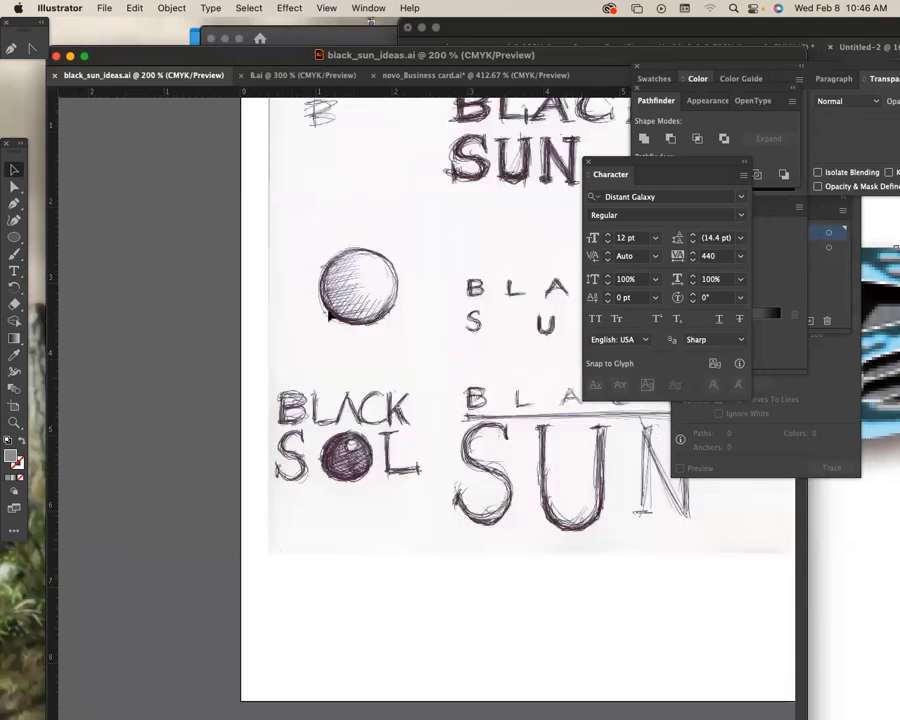
key("super+minus")
scroll(340, 198, "down", 3)
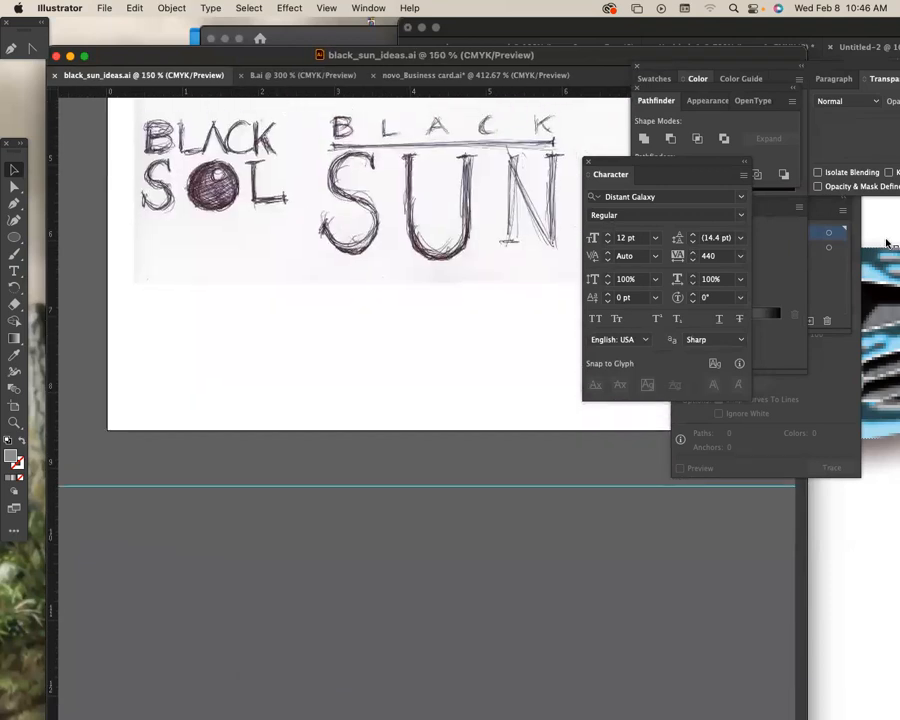
left_click(836, 277)
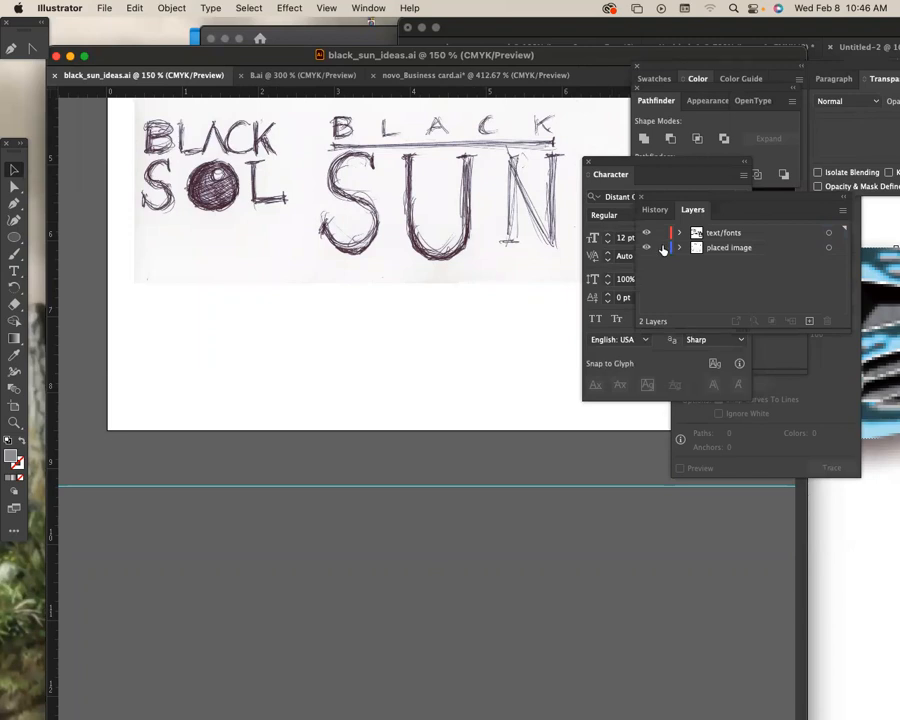
scroll(303, 296, "up", 3)
left_click(303, 296)
scroll(438, 325, "left", 4)
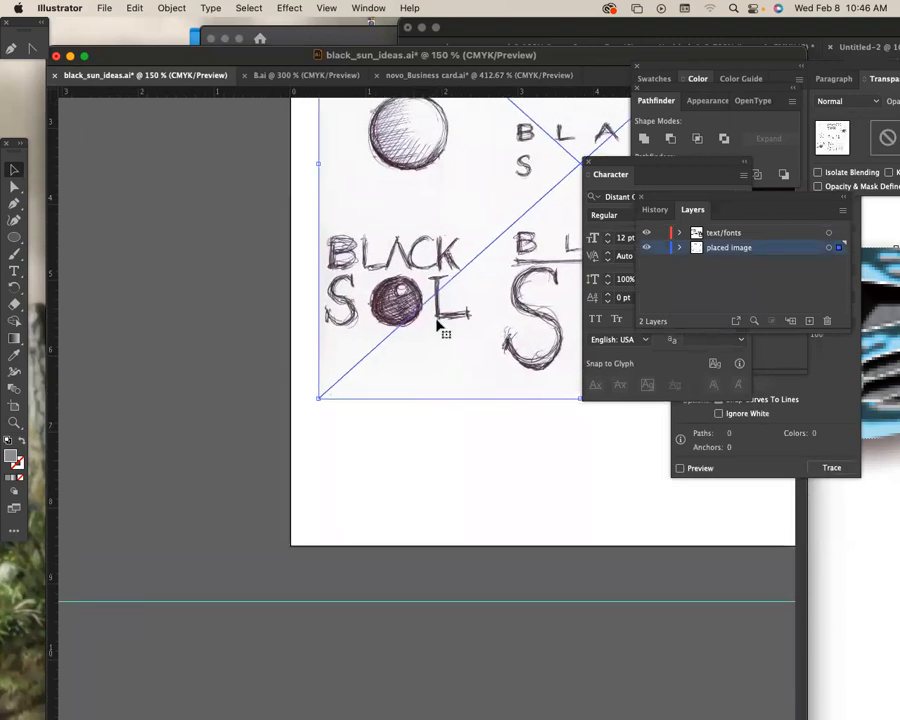
key("super+minus")
key("super+minus")
mouse_move(459, 414)
left_mouse_down()
mouse_move(524, 237)
mouse_move(212, 229)
left_mouse_up()
left_click_drag(321, 211, 436, 167)
left_click(240, 375)
Draw a grey circle centred over the shaded sphere in the "Black Sol" sketch, slightly larger than the sphere
key("z")
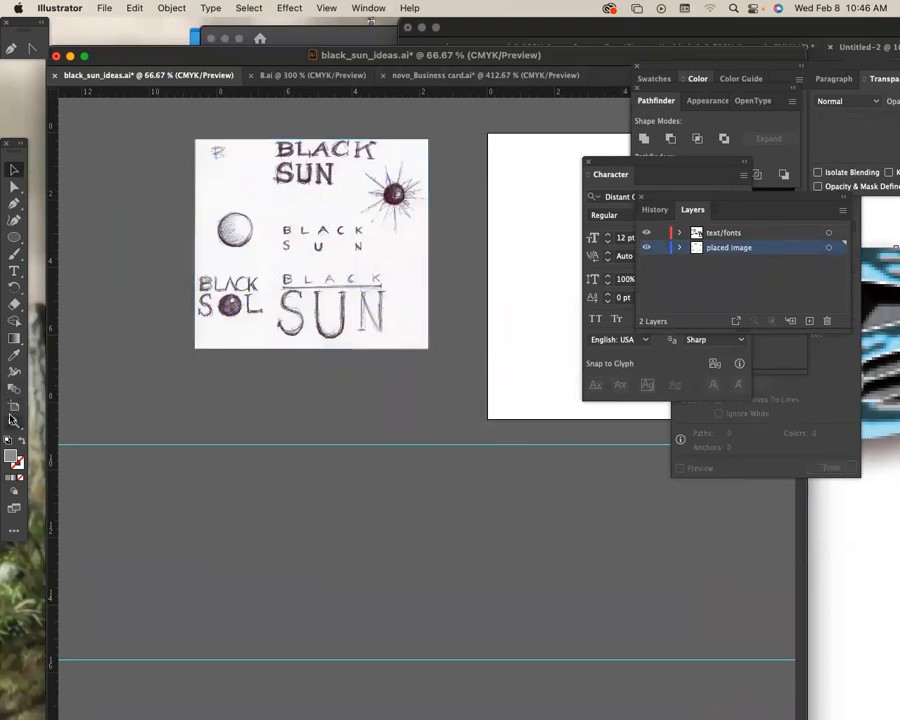
mouse_move(197, 360)
left_mouse_down()
mouse_move(303, 341)
mouse_move(552, 468)
left_mouse_up()
left_click_drag(285, 338, 359, 225)
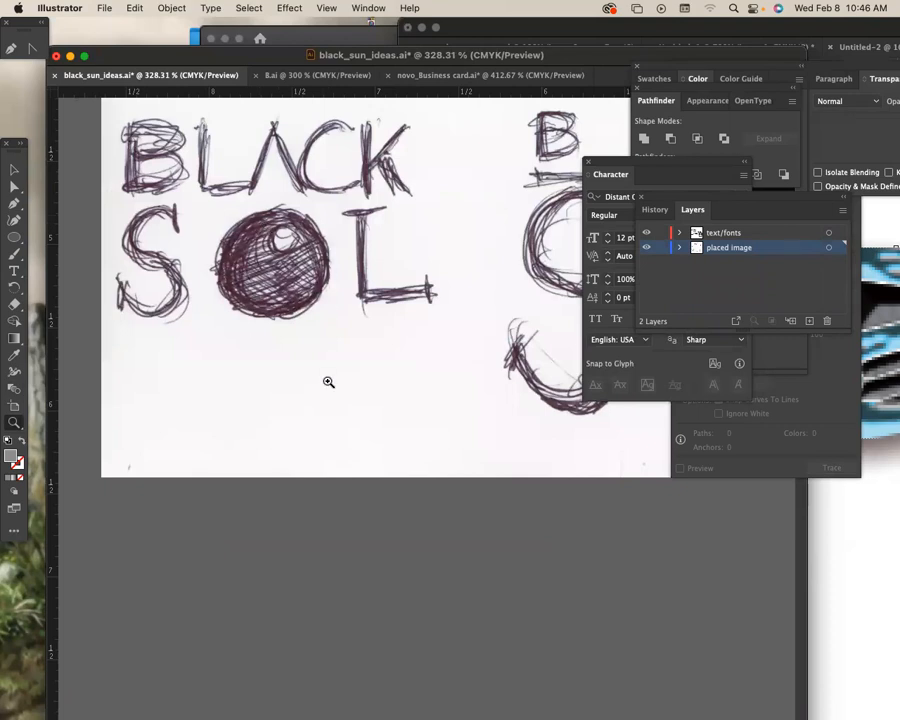
left_click(15, 238)
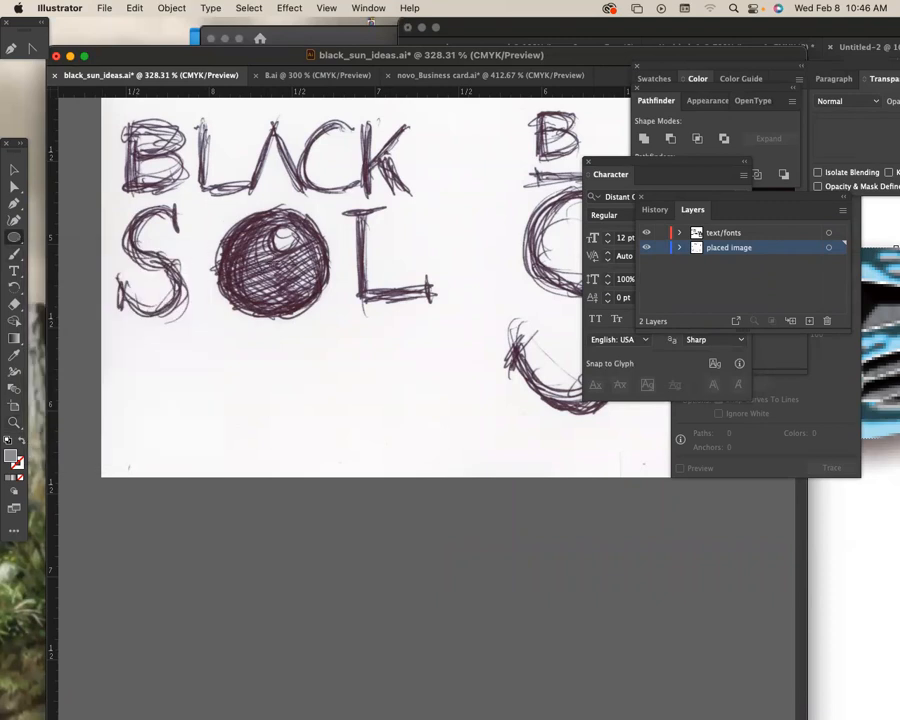
left_click_drag(271, 261, 319, 325)
key("v")
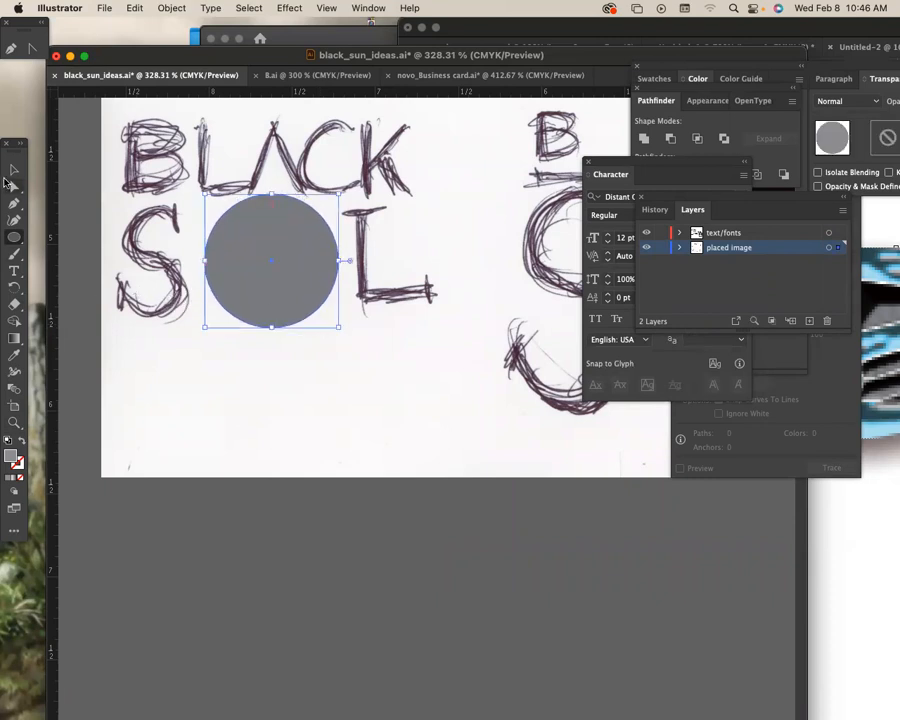
Duplicate the placed sketch image onto the canvas to the left of the original
left_click(315, 492)
key("super+minus")
key("super+minus")
key("super+minus")
key("super+minus")
key("super+minus")
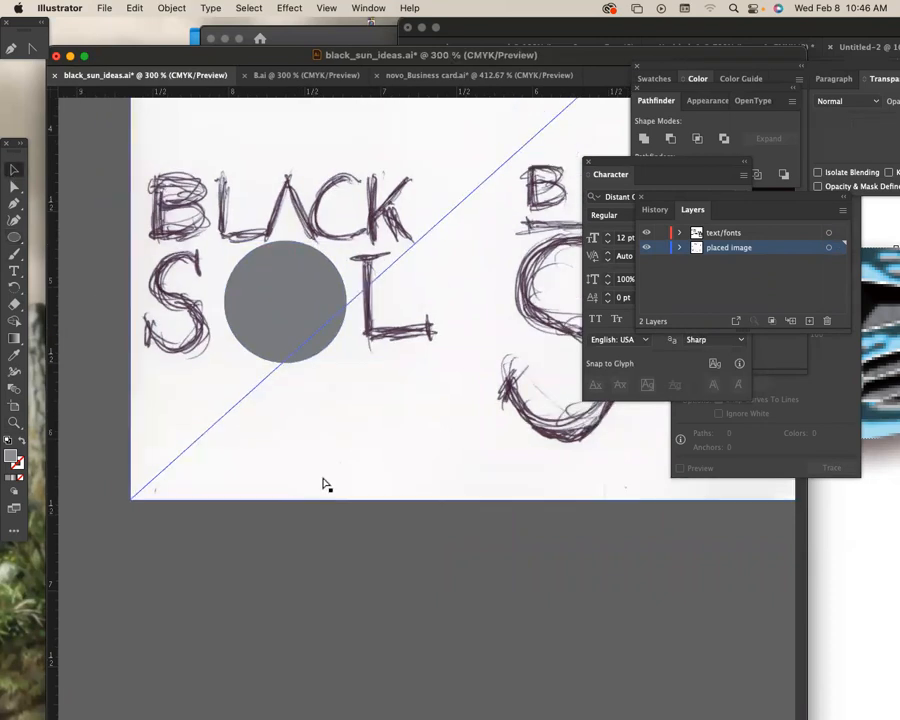
mouse_move(350, 408)
left_mouse_down()
mouse_move(355, 148)
mouse_move(342, 128)
left_mouse_up()
left_click_drag(442, 249, 188, 244)
left_click_drag(484, 433, 457, 403)
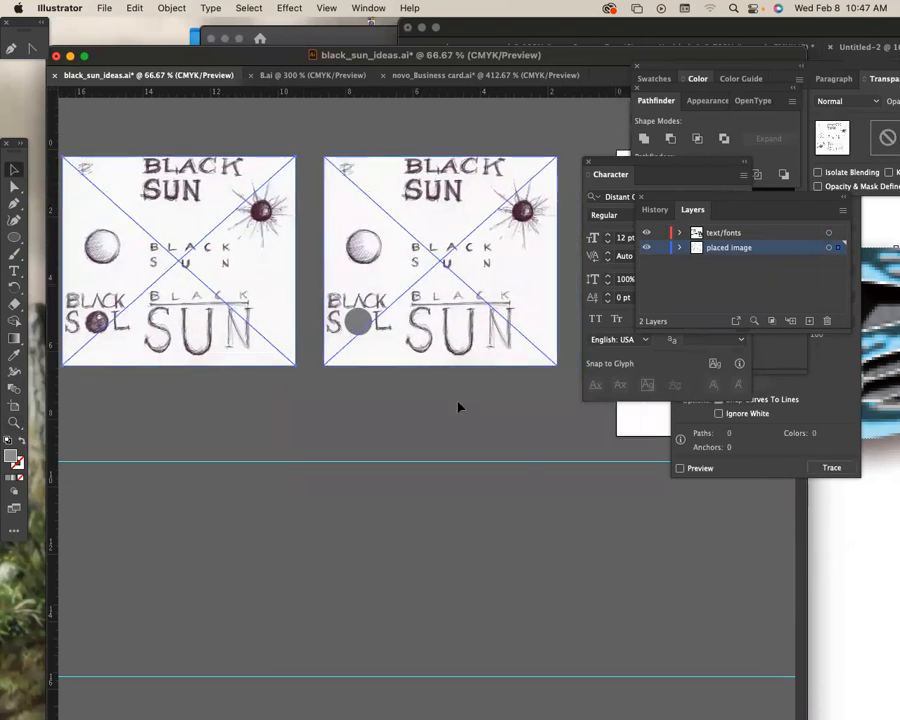
Mask the original sketch image with the grey circle so only the dark "Black Sol" sphere shows
left_click(445, 403)
key("super+equal")
key("super+equal")
left_click_drag(325, 122, 386, 335)
left_click_drag(374, 228, 393, 420)
right_click(279, 383)
left_click(495, 375)
left_click(315, 168)
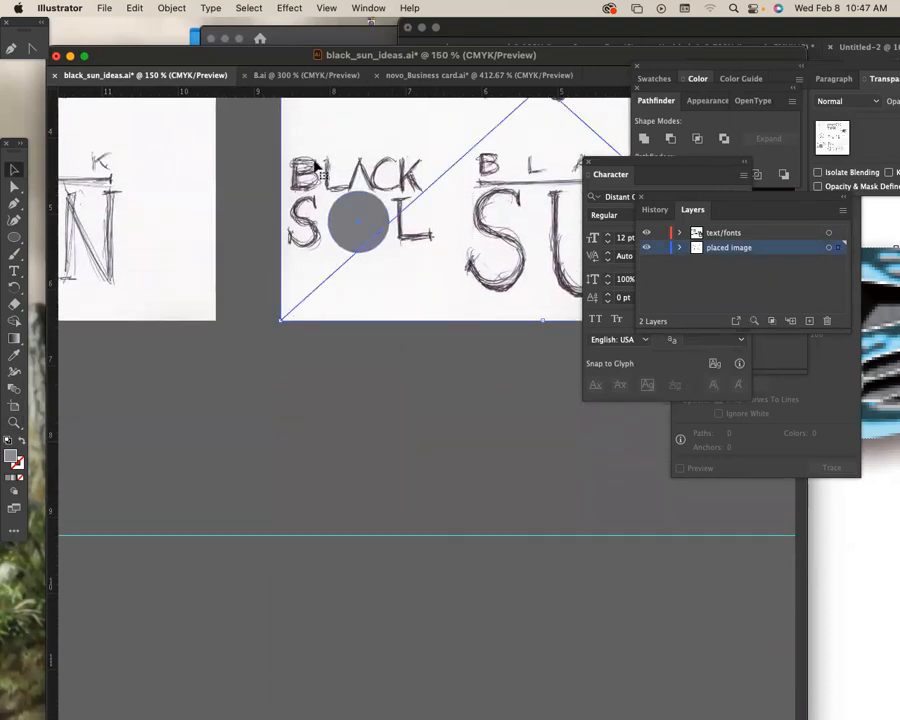
key("super+7")
left_click(420, 360)
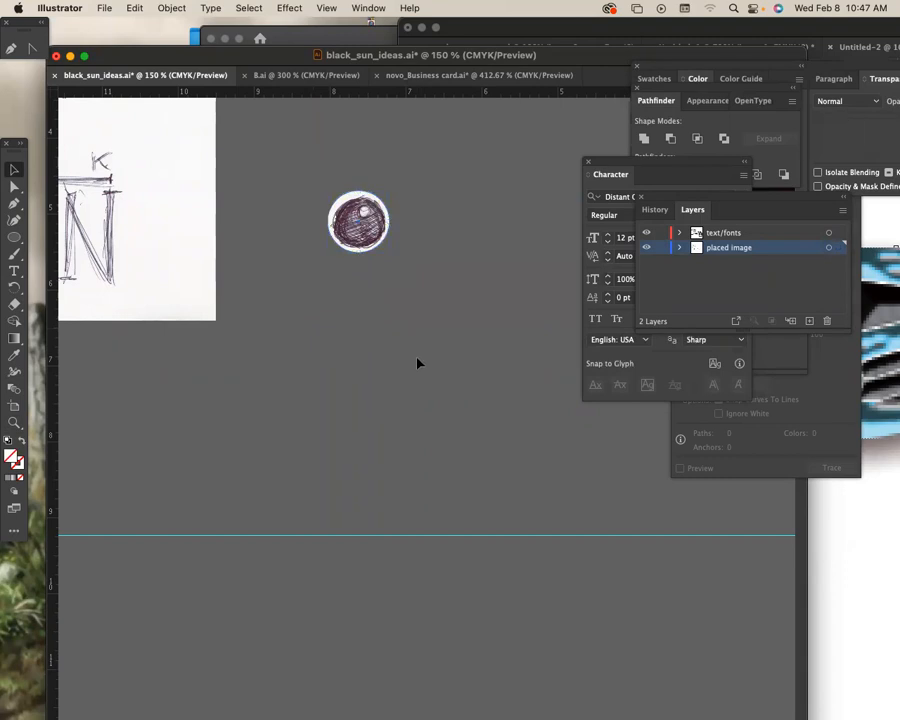
Move the masked dark sphere a short distance down on the canvas
left_click_drag(371, 208, 345, 300)
key("super+minus")
key("super+minus")
key("super+minus")
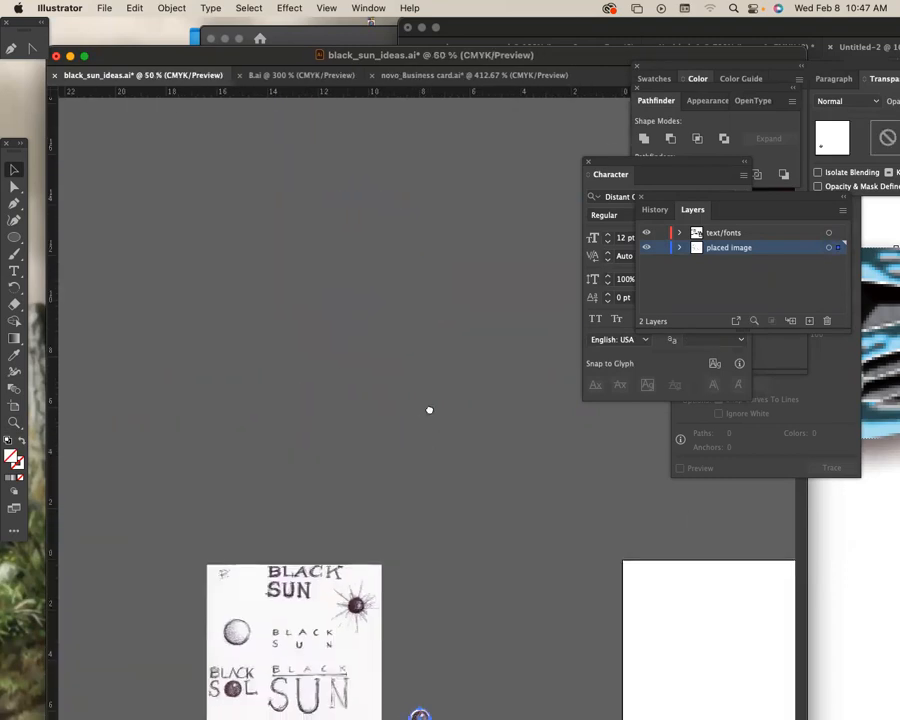
left_click_drag(433, 574, 403, 177)
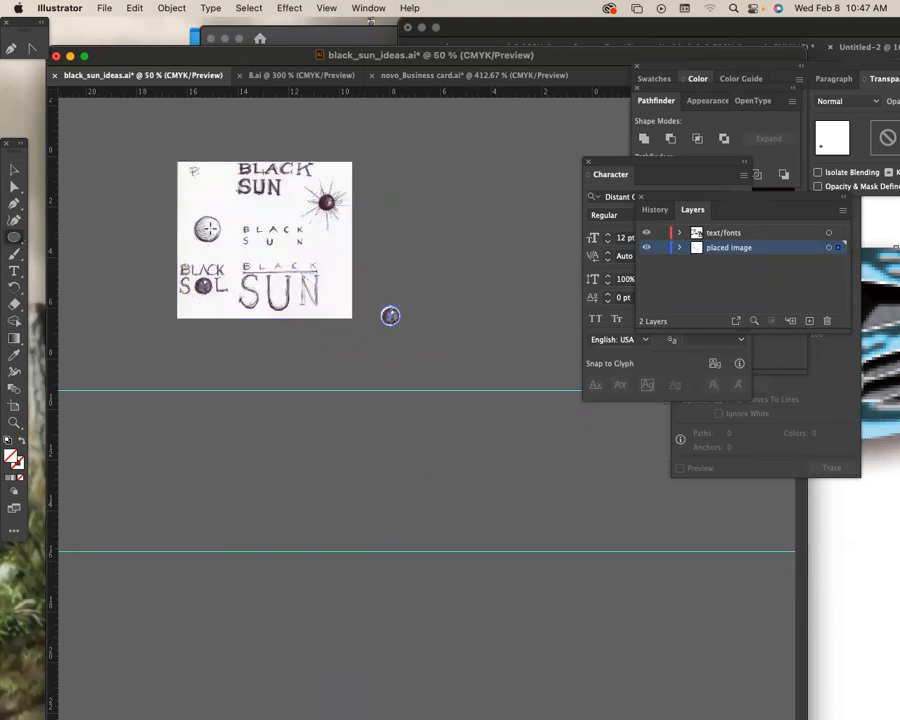
Draw a circle around the light shaded sphere in the duplicate sketch and use it as the image's clipping mask
left_click_drag(207, 229, 228, 248)
left_click(13, 171)
left_click(272, 284)
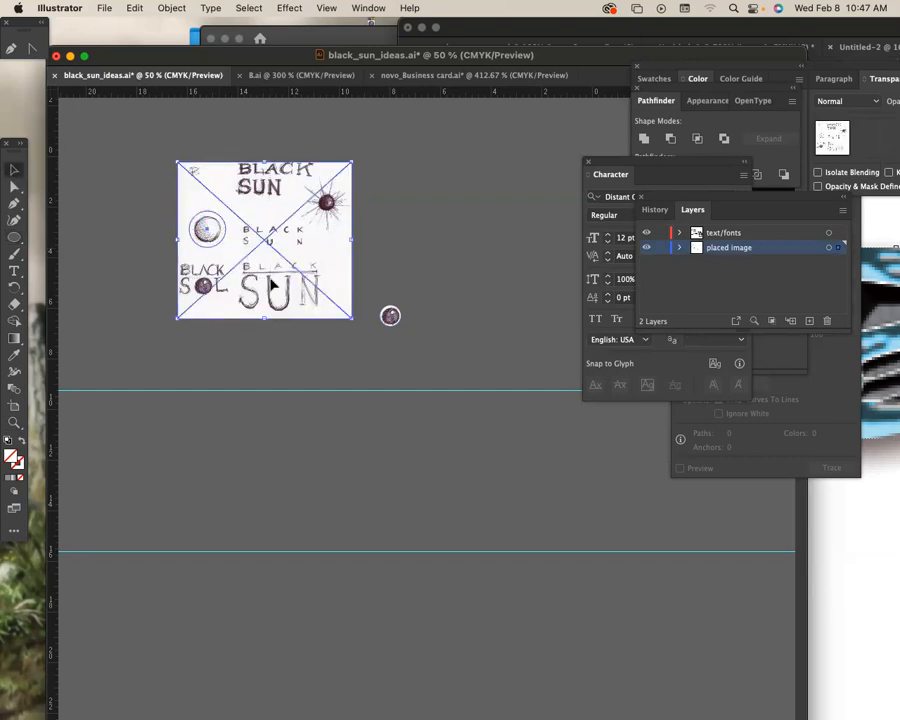
key("super+7")
Move the masked light sphere directly beside the dark sphere, on its left
scroll(280, 288, "down", 1)
scroll(280, 288, "right", 1)
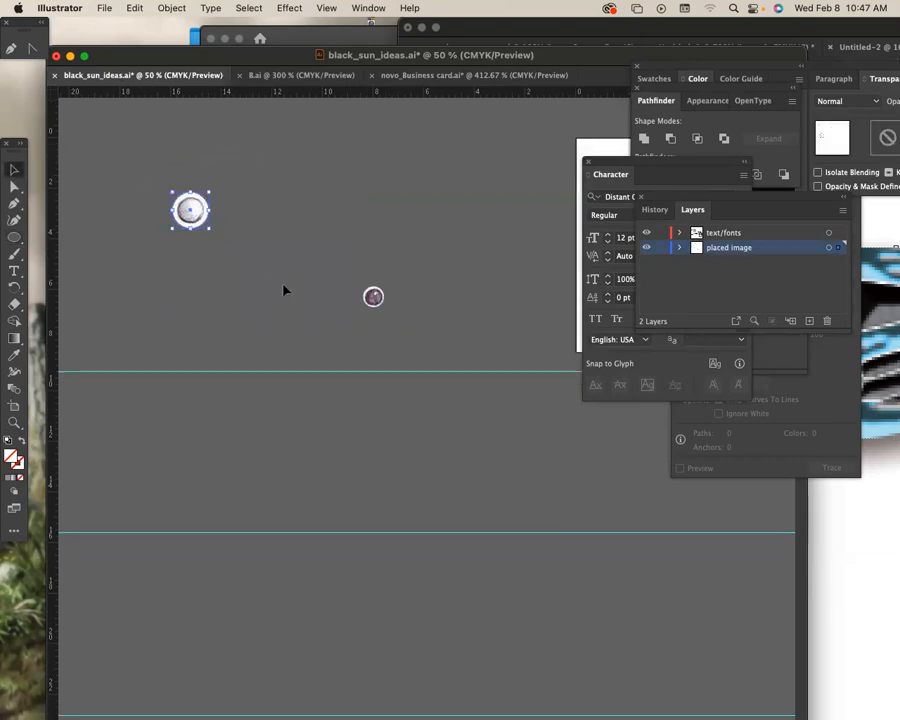
left_click(283, 288)
left_click_drag(194, 217, 346, 302)
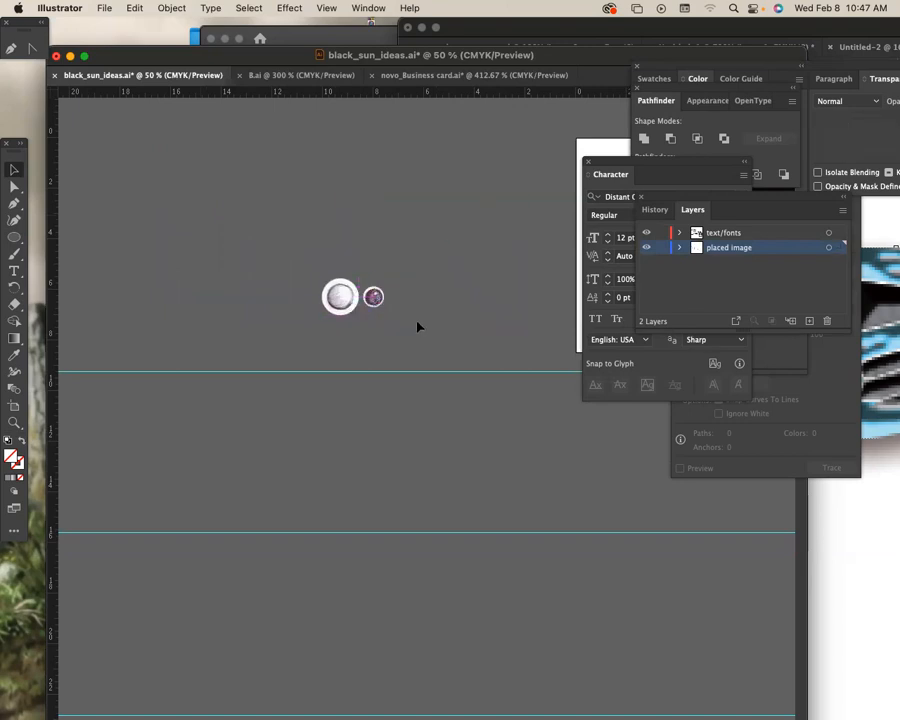
Examine the two masked sphere sketches up close
key("super+equal")
key("super+equal")
key("super+equal")
left_click_drag(391, 445, 447, 634)
right_click(241, 374)
left_click_drag(383, 369, 414, 526)
right_click(211, 307)
key("super+minus")
key("super+minus")
key("super+minus")
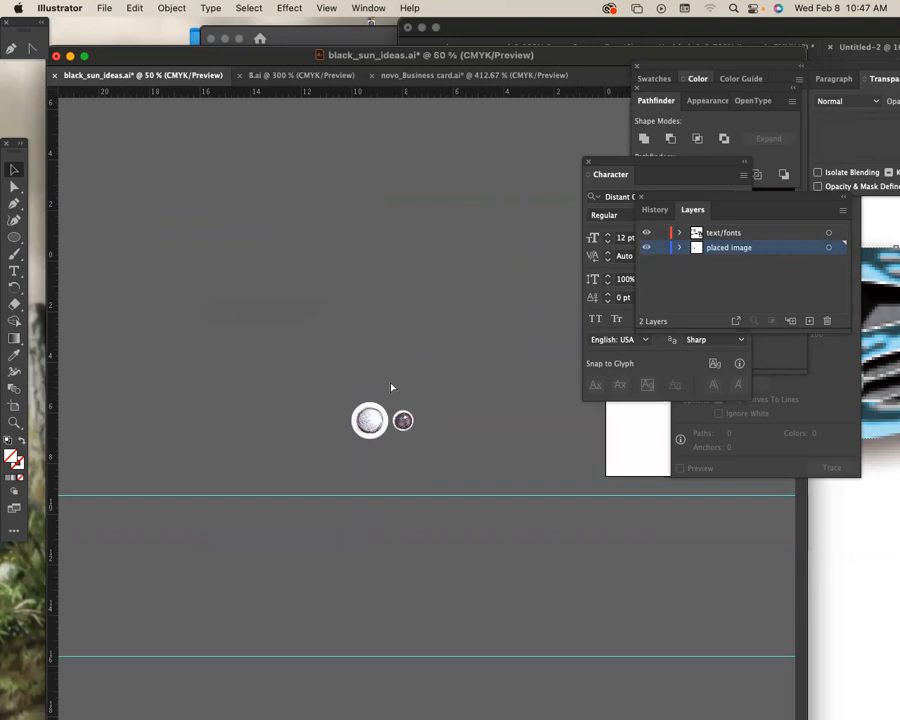
Move both masked spheres across the artboard to the area beneath the traced sketch lettering
left_click_drag(447, 443, 325, 300)
left_click_drag(229, 273, 173, 232)
left_click_drag(95, 230, 382, 335)
left_click_drag(508, 349, 195, 379)
left_click_drag(101, 362, 469, 357)
left_click_drag(399, 367, 138, 364)
left_click_drag(496, 440, 396, 374)
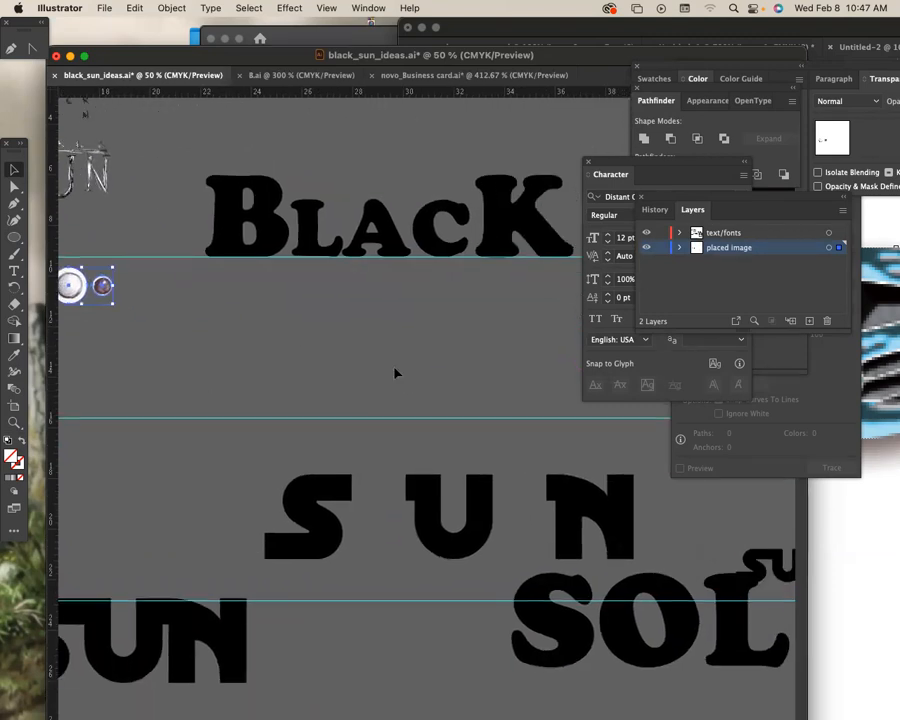
Move both masked spheres below the lowest "Black Sun" logo variation, the one with the circle in its triangular A
key("super+minus")
key("super+minus")
key("super+minus")
left_click_drag(476, 440, 333, 155)
left_click_drag(386, 350, 287, 149)
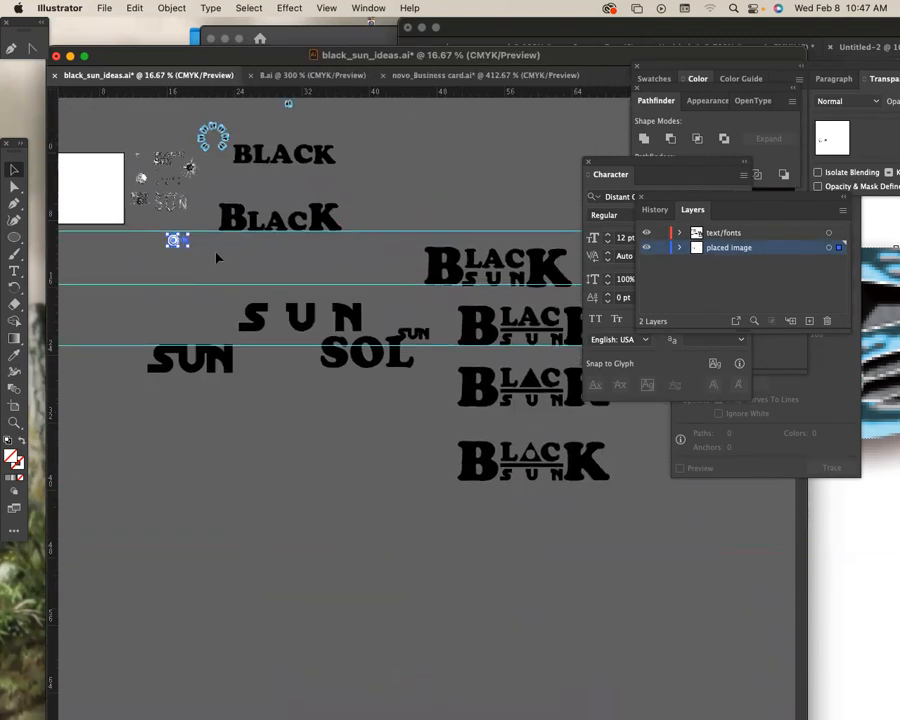
left_click_drag(177, 240, 468, 367)
left_click_drag(504, 368, 304, 293)
key("super+plus")
key("super+plus")
left_click_drag(504, 616, 379, 194)
left_click_drag(290, 303, 456, 284)
left_click_drag(415, 169, 307, 426)
left_click(422, 400)
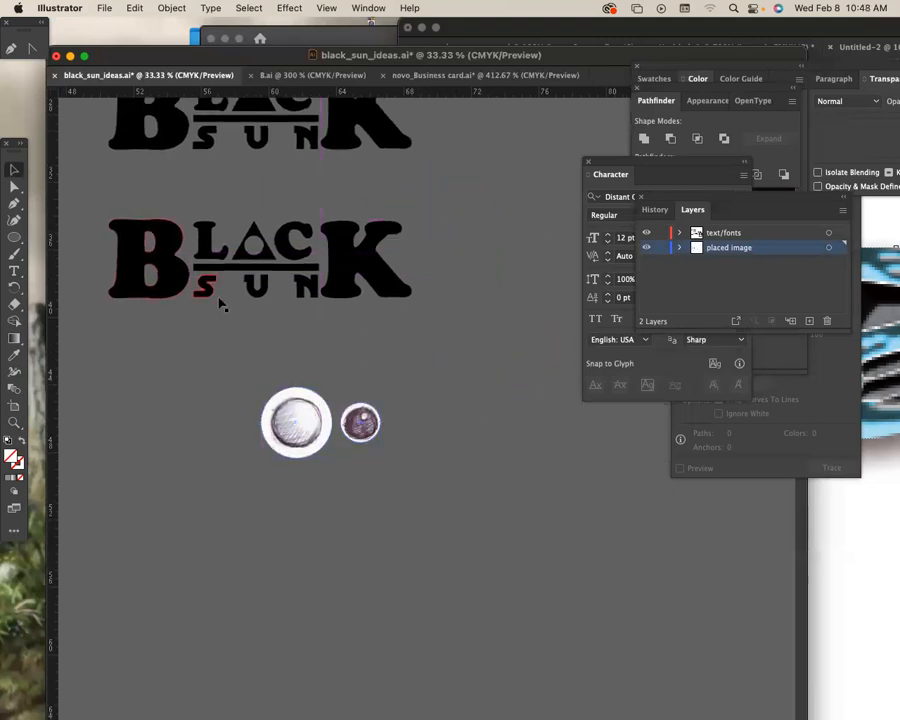
Duplicate the lowest "Black Sun" logo to the right of the original
left_click(263, 292)
left_click(390, 347)
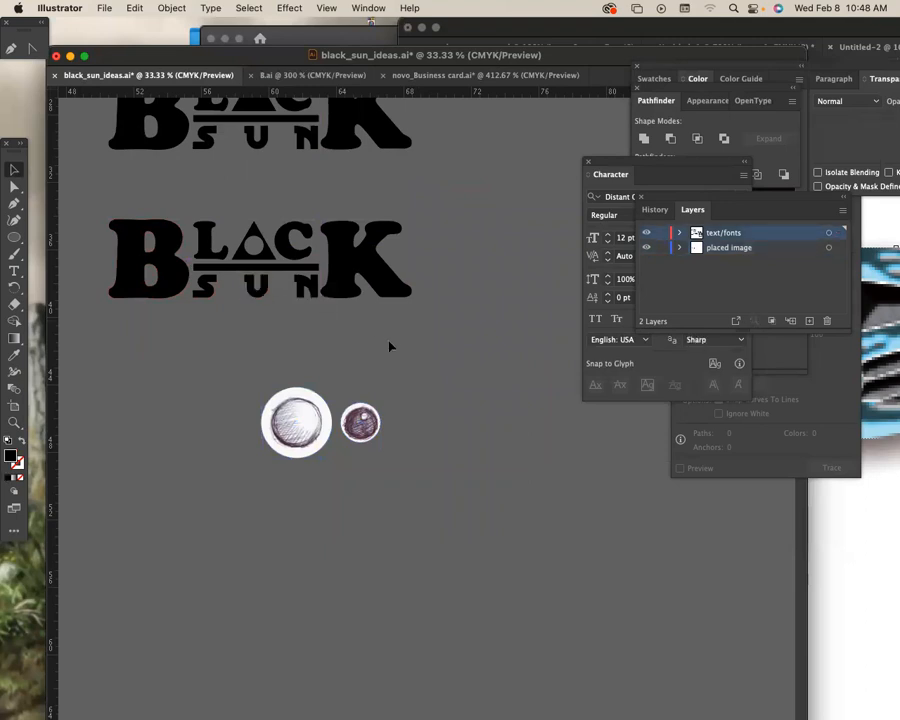
left_click_drag(105, 211, 378, 260)
left_click_drag(377, 259, 529, 287)
left_click(427, 372)
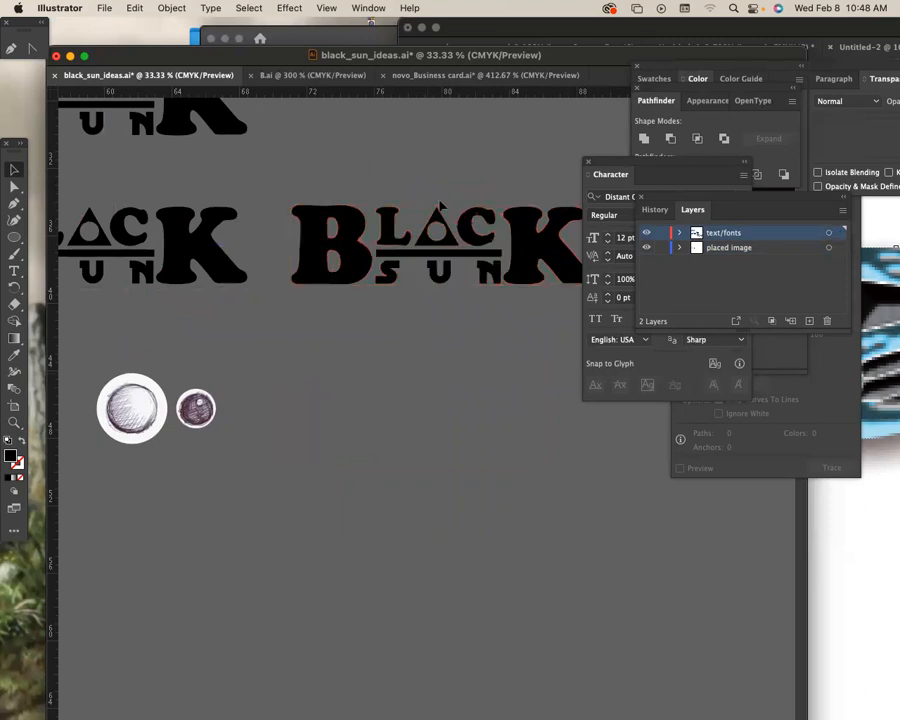
Place an enlarged copy of the duplicated logo's triangular A beneath it, with the light sphere in its opening and the dark sphere below
left_click_drag(445, 232, 516, 494)
scroll(380, 410, "down", 3)
mouse_move(120, 342)
left_mouse_down()
mouse_move(460, 336)
mouse_move(422, 338)
mouse_move(456, 370)
left_mouse_up()
left_click_drag(418, 330, 416, 328)
left_click_drag(176, 325, 418, 437)
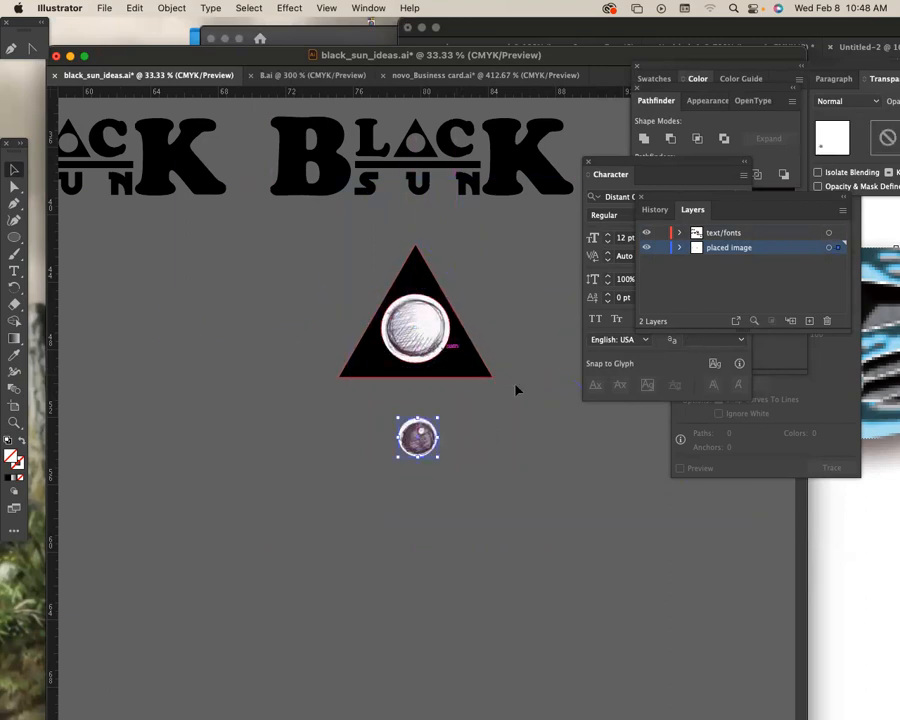
Copy the triangle with the light sphere to the left, and replace the original triangle's light sphere with the enlarged dark one
left_click(309, 307)
left_click_drag(432, 341, 176, 438)
left_click(422, 332)
left_click_drag(421, 450, 450, 372)
key("Delete")
left_click(440, 473)
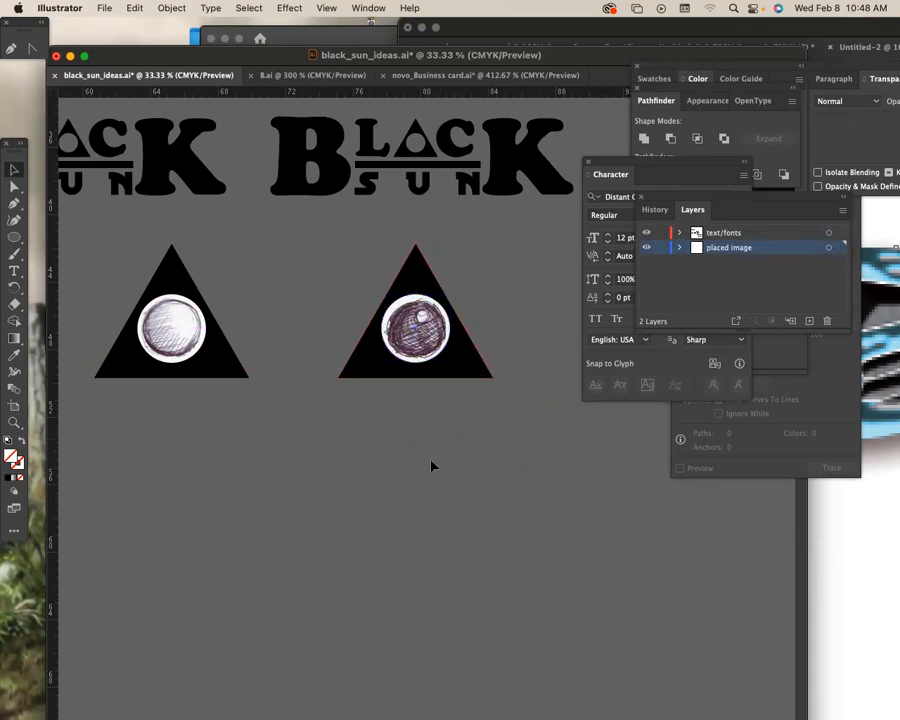
Choose the Ellipse tool and add a new layer named "gradient circle"
key("super+minus")
left_click_drag(480, 460, 472, 281)
left_click_drag(362, 394, 420, 388)
scroll(322, 387, "up", 1)
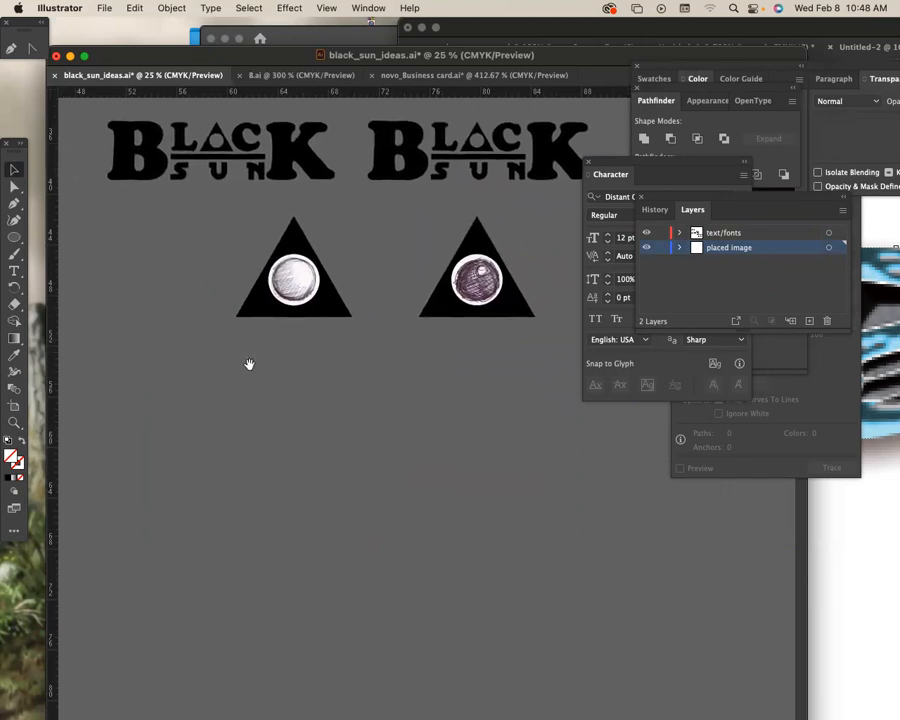
left_click(13, 238)
left_click(46, 254)
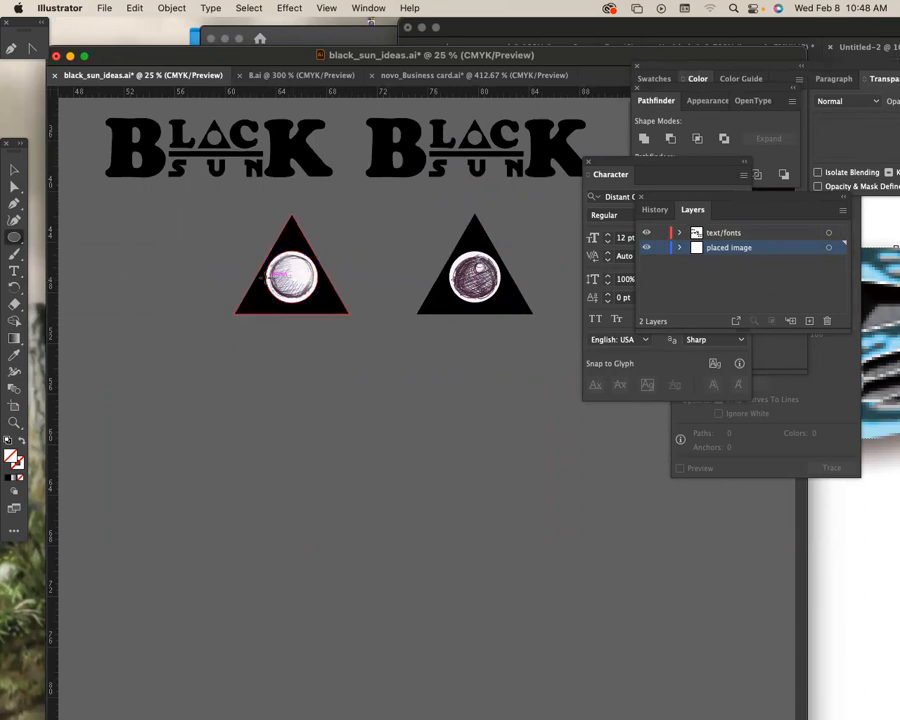
left_click(842, 210)
left_click(790, 215)
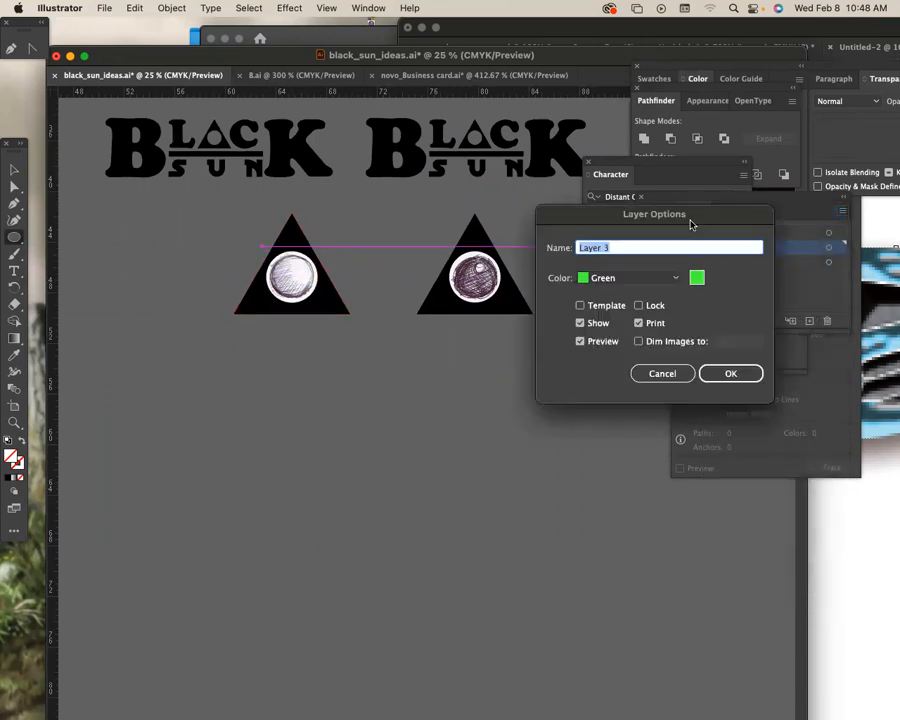
type("gradient circle")
key("Return")
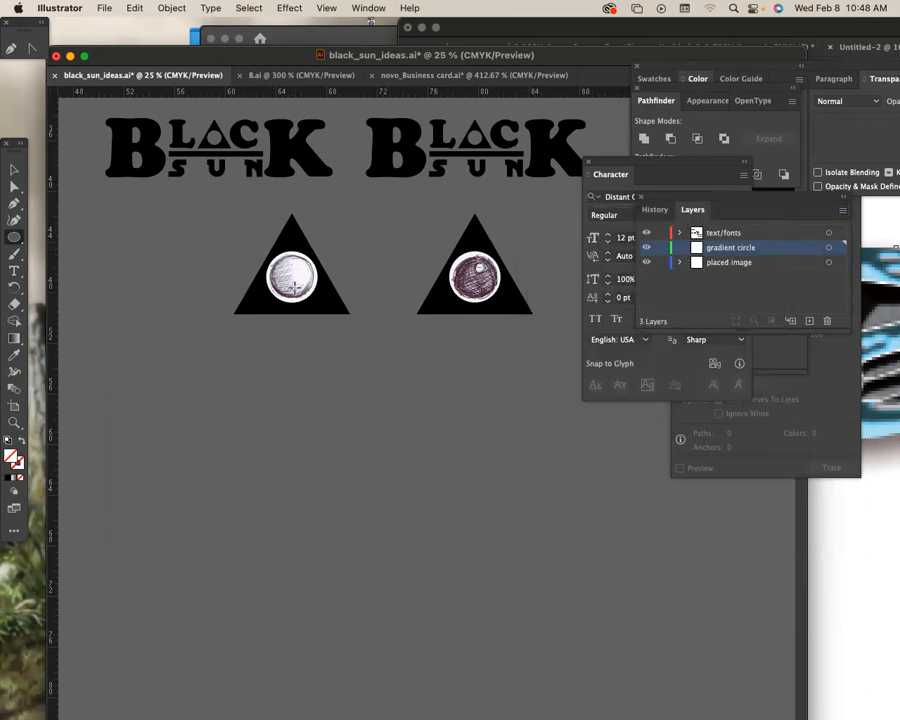
Draw a circle about 5.1 in wide just below the light-sphere triangle and fill it with bright red
left_click_drag(298, 345, 331, 378)
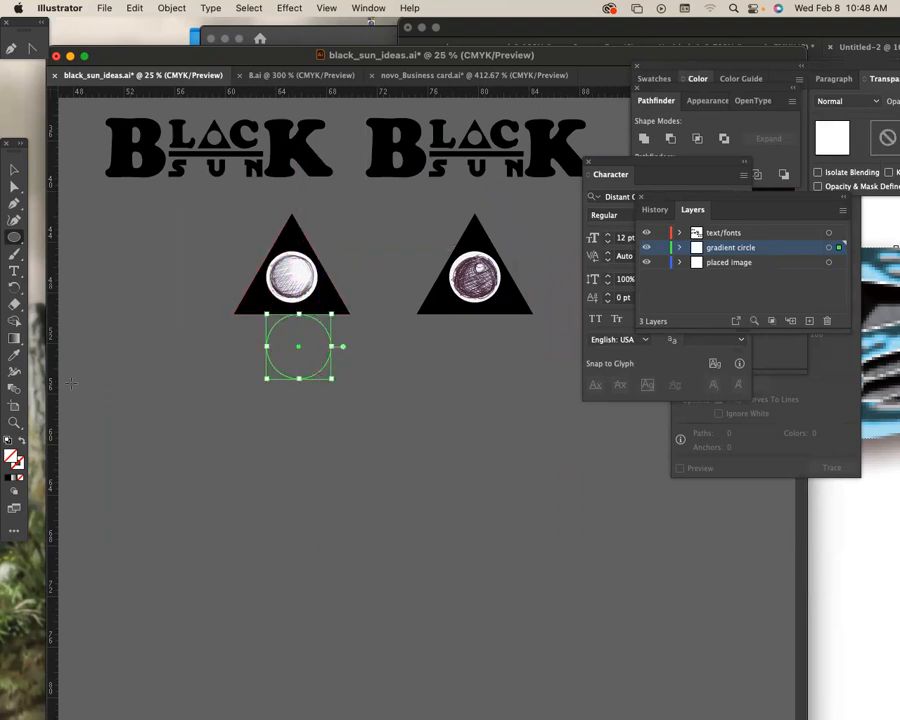
left_click(368, 8)
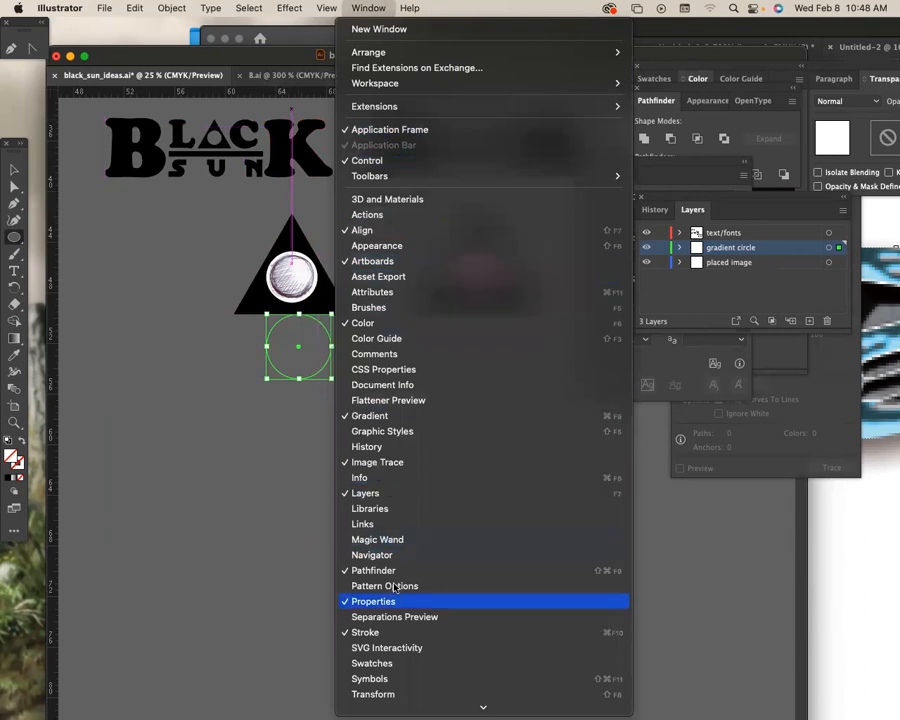
mouse_move(357, 700)
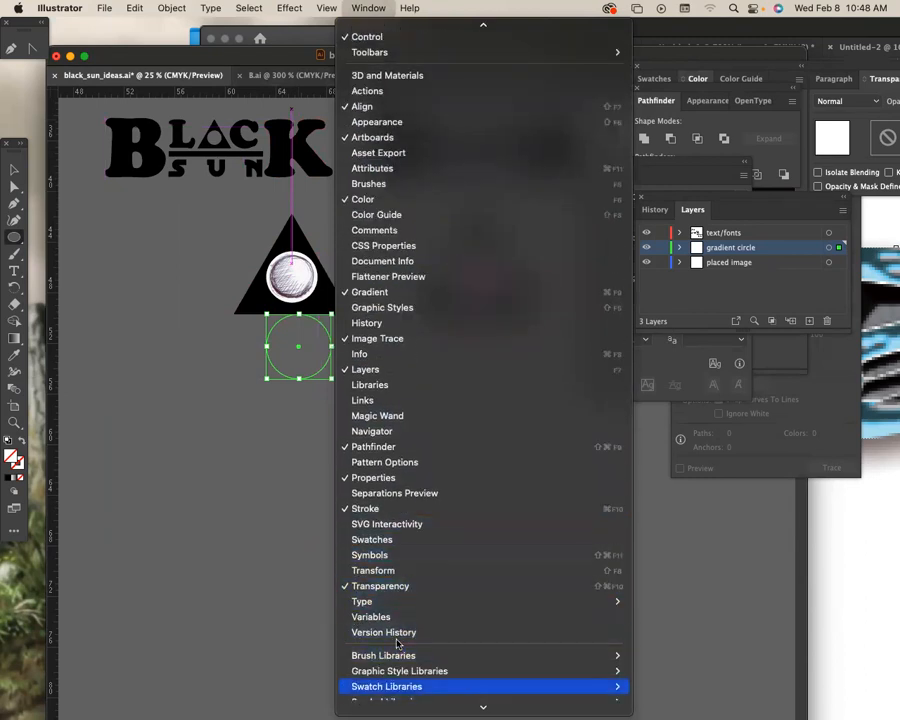
mouse_move(397, 704)
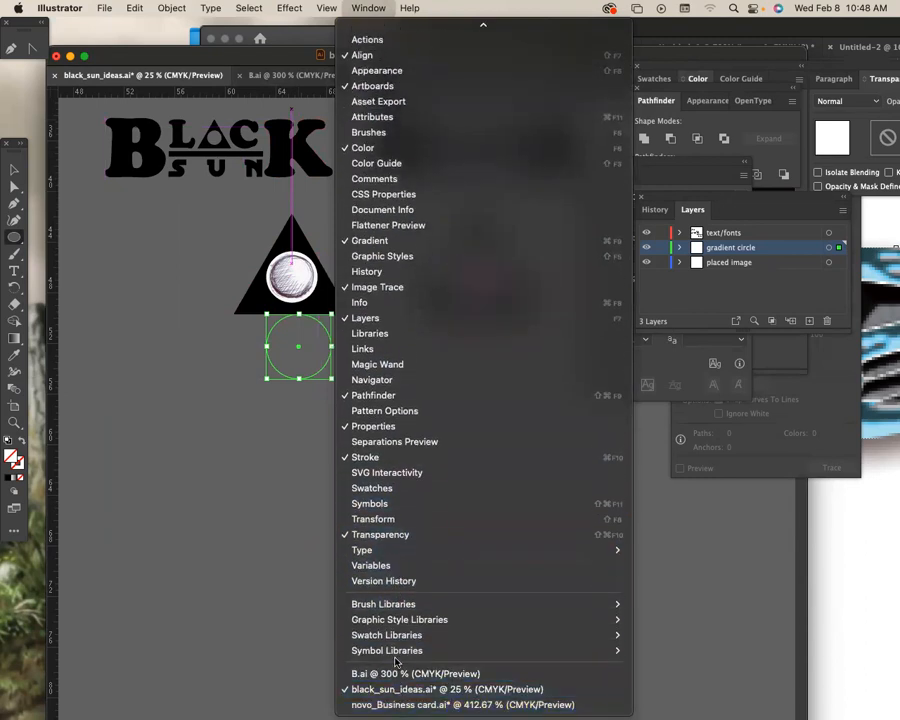
left_click(382, 241)
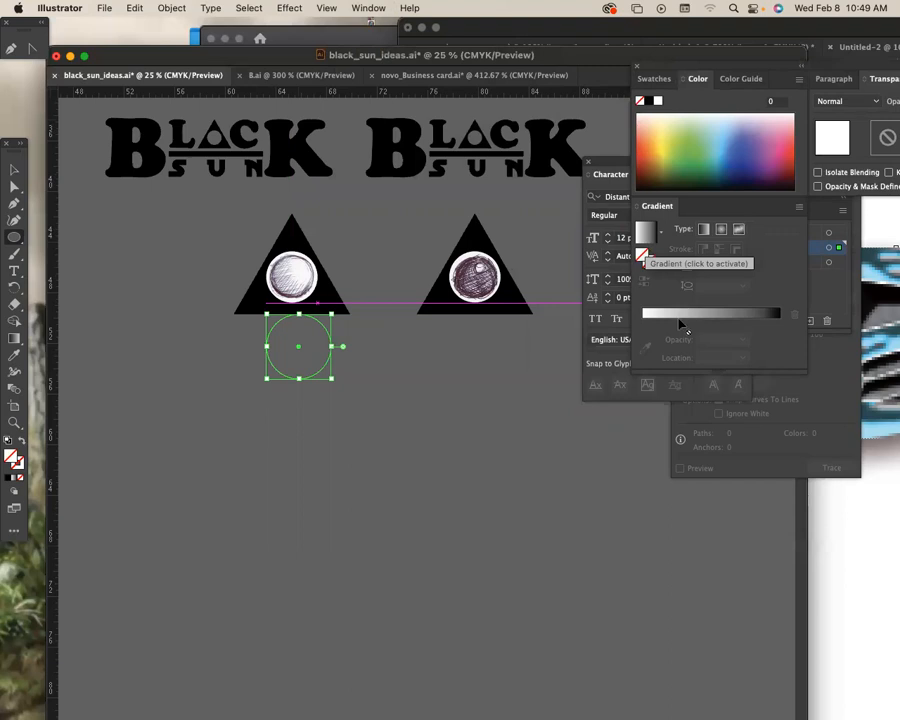
double_click(642, 254)
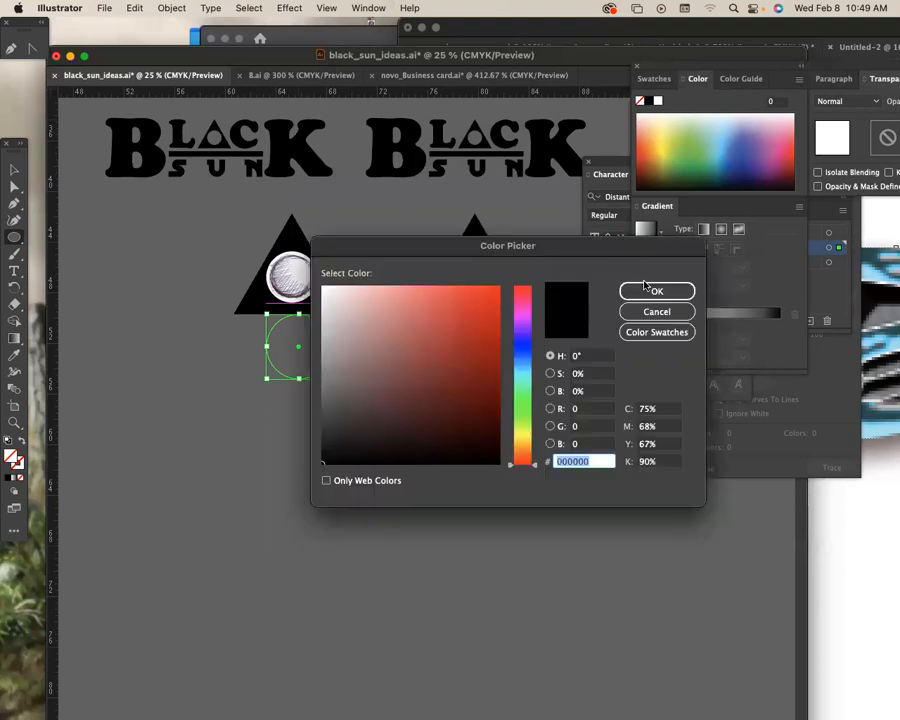
left_click(495, 293)
left_click(646, 292)
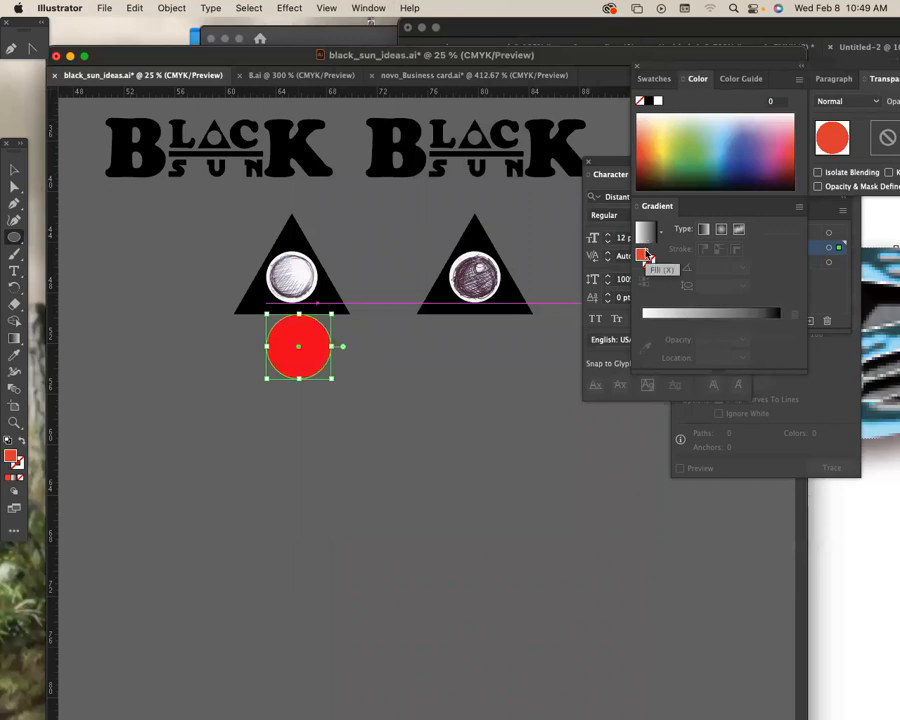
Give the circle a linear gradient with red stops at both ends and a white stop between them
left_click(674, 322)
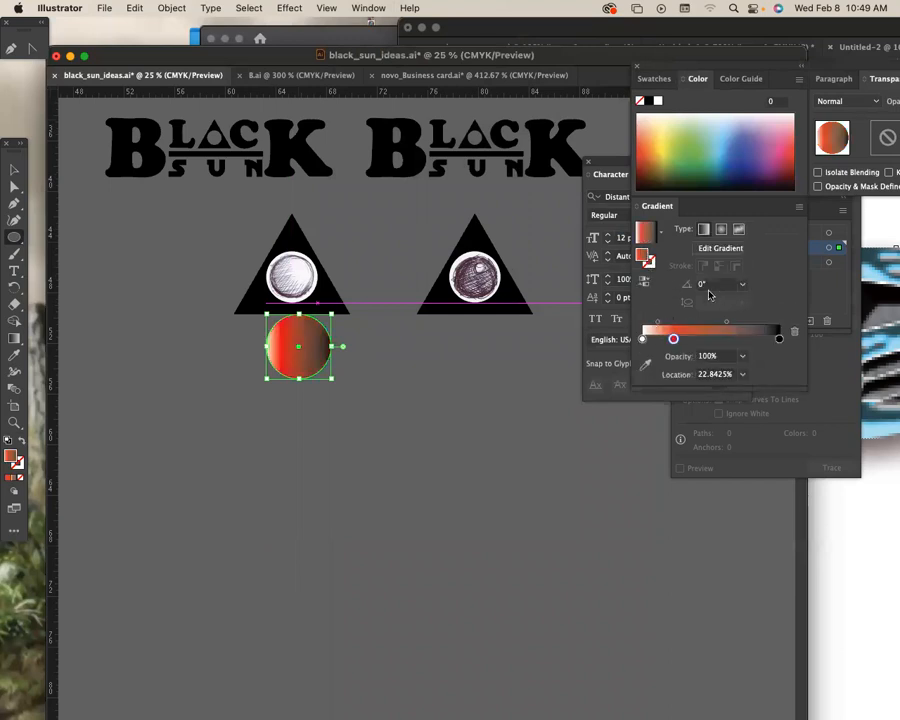
left_click_drag(781, 343, 785, 364)
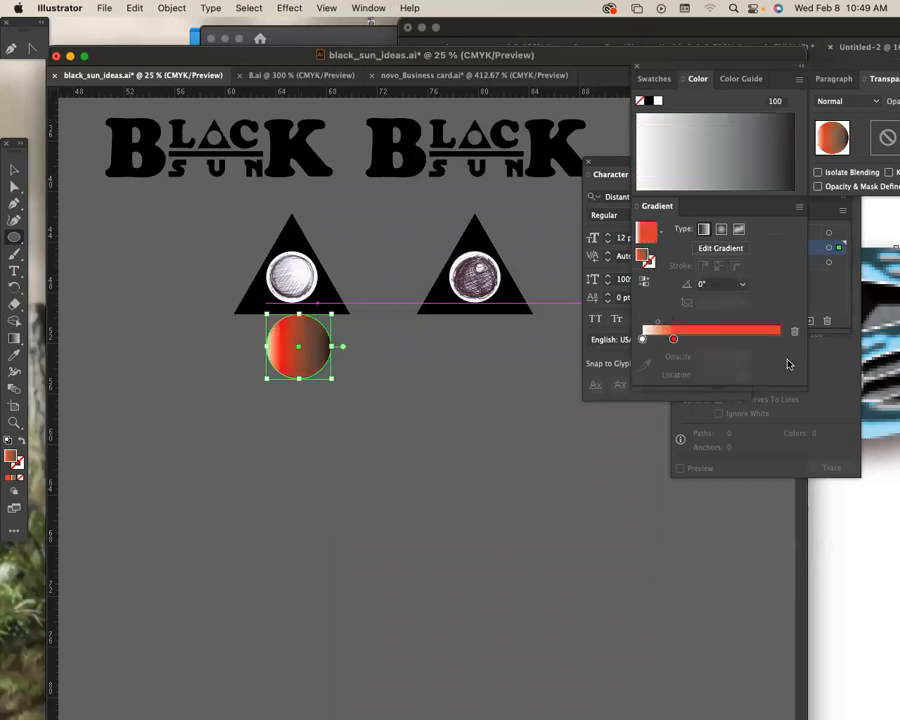
left_click_drag(680, 341, 777, 344)
left_click(722, 342)
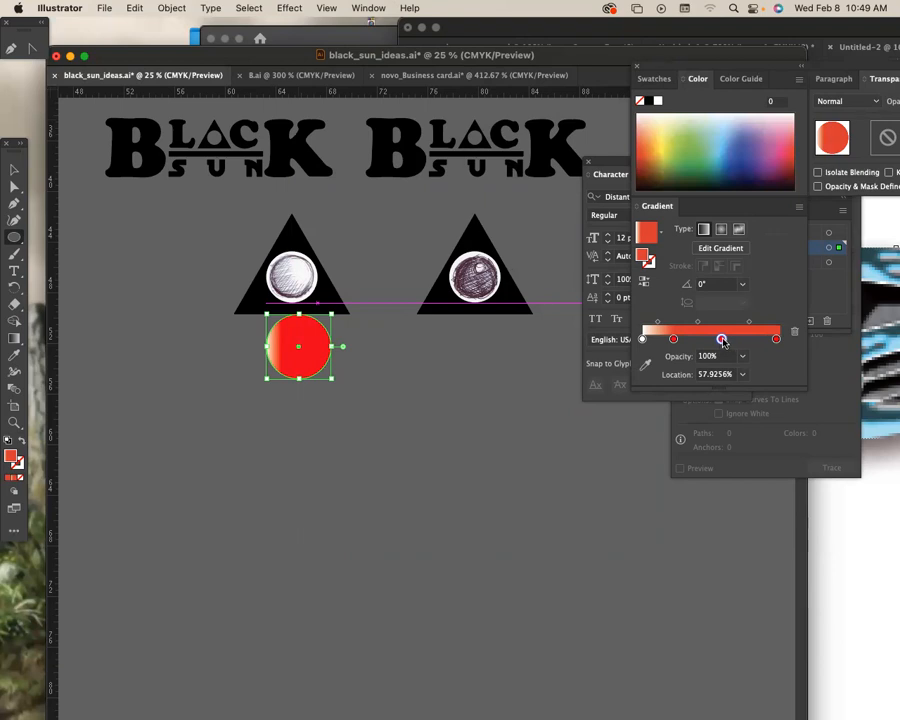
double_click(721, 340)
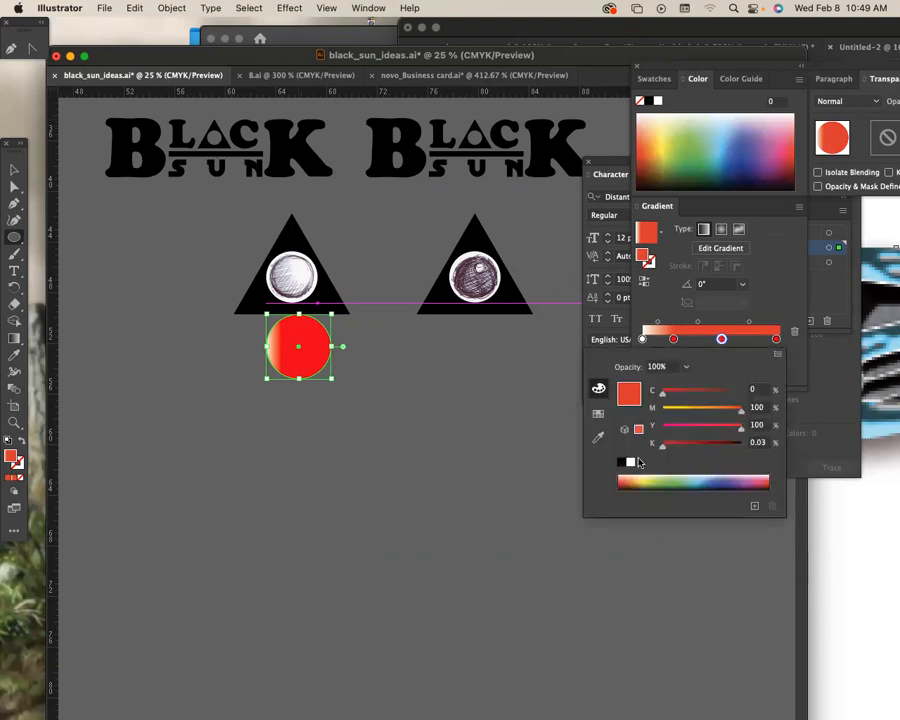
left_click(629, 462)
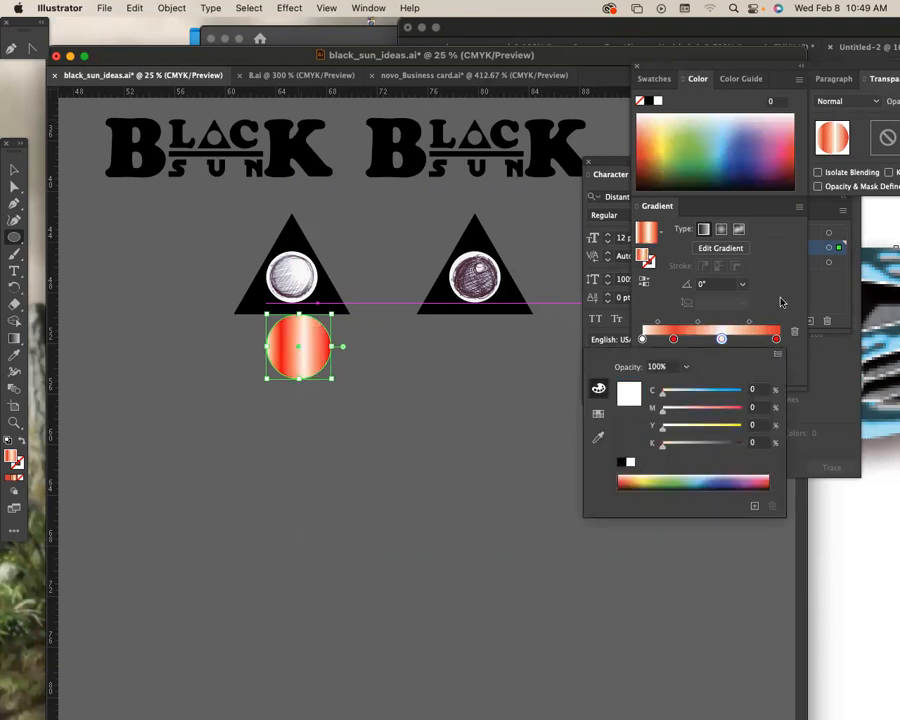
left_click(643, 341)
mouse_move(643, 340)
left_mouse_down()
mouse_move(655, 372)
mouse_move(646, 350)
left_mouse_up()
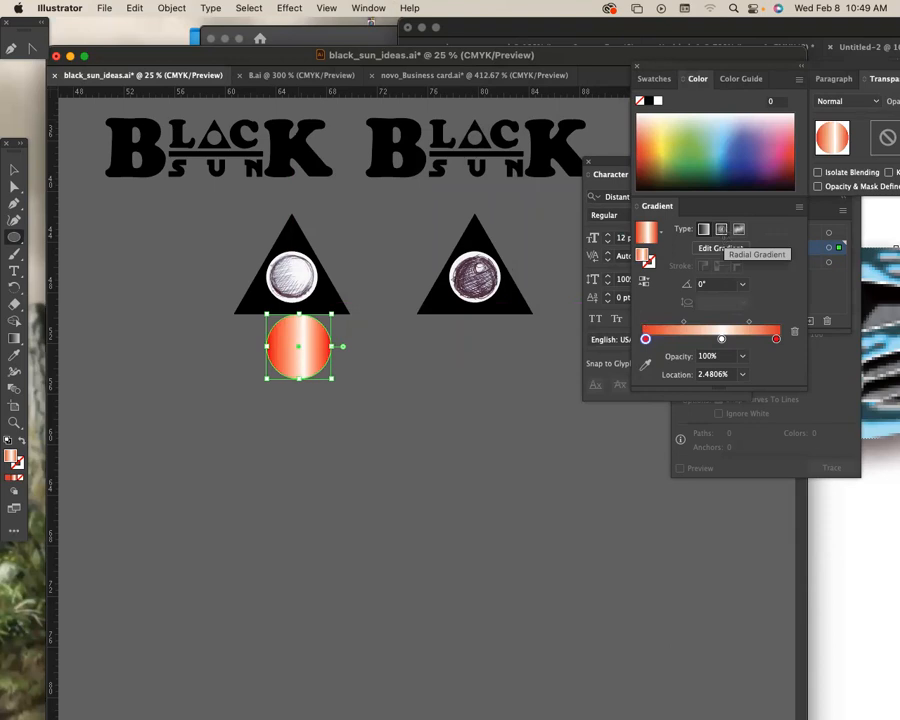
Make the circle's gradient radial and rearrange its stops so white is at the centre and red lies outside it
left_click_drag(476, 307, 591, 274)
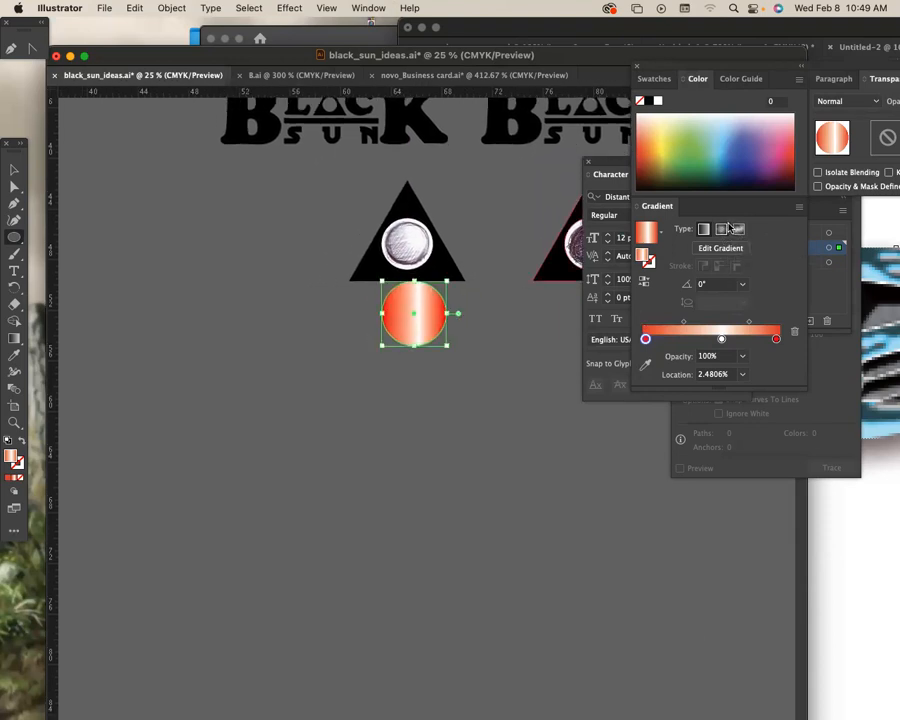
left_click(722, 231)
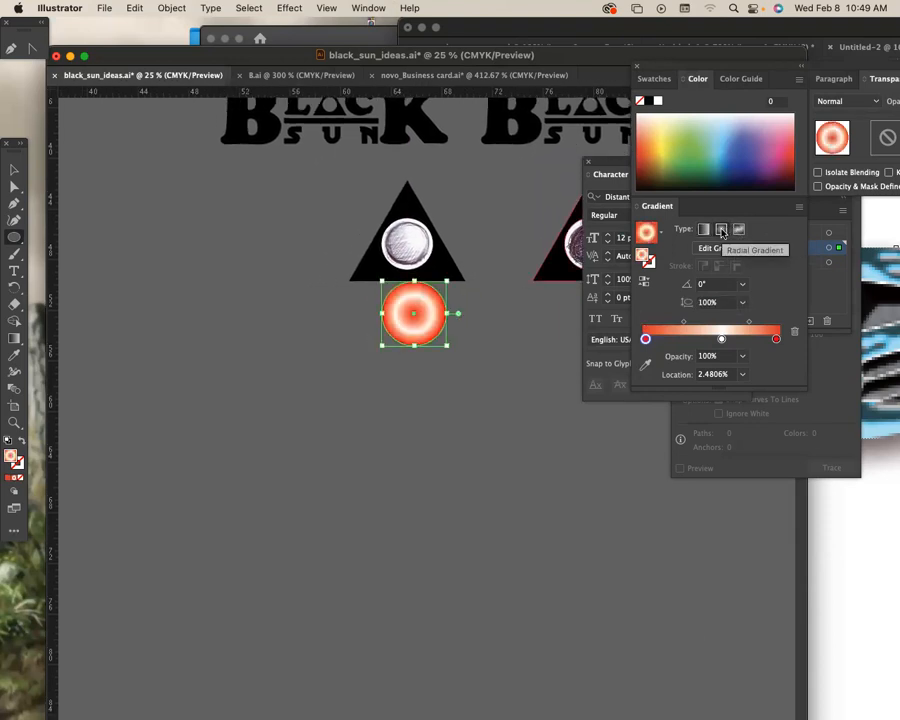
left_click_drag(645, 339, 738, 343)
left_click_drag(682, 322, 740, 340)
Add a yellow stop with 14% magenta between the gradient's red stops and shift the inner red stop toward the white
double_click(755, 340)
left_click(672, 409)
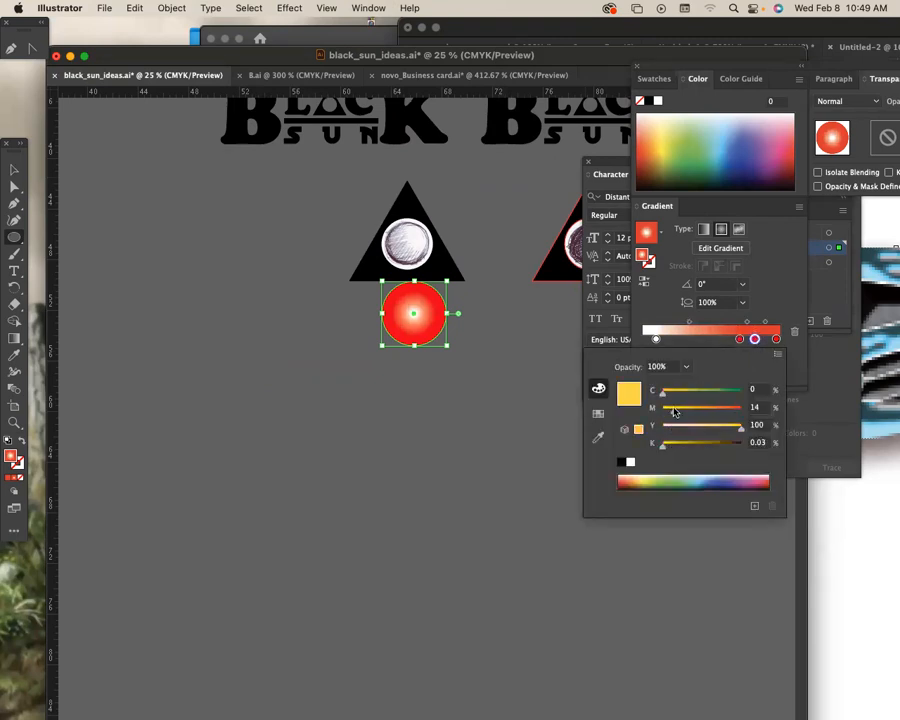
left_click(740, 340)
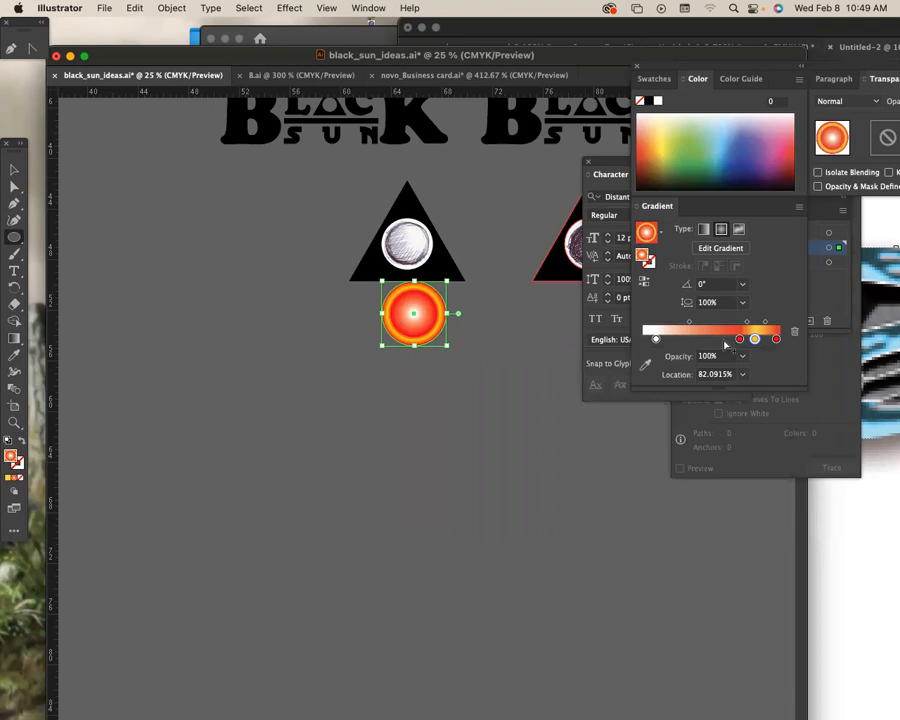
left_click_drag(737, 341, 721, 323)
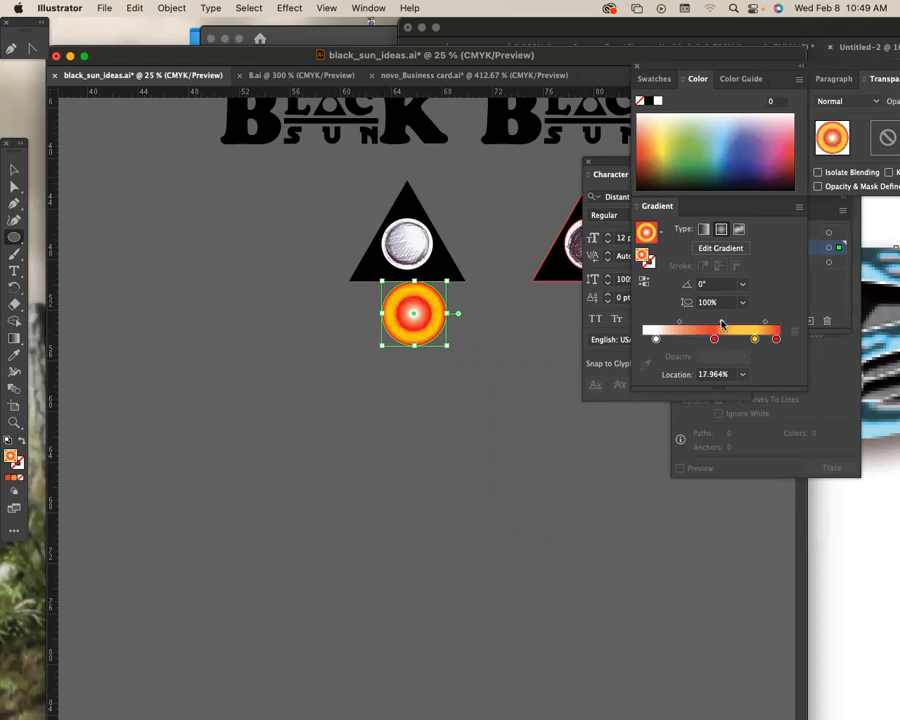
scroll(484, 350, "up", 1)
Add a second 5.1111 in gradient circle and centre the first one over the triangle's light sphere
left_click_drag(474, 348, 542, 307)
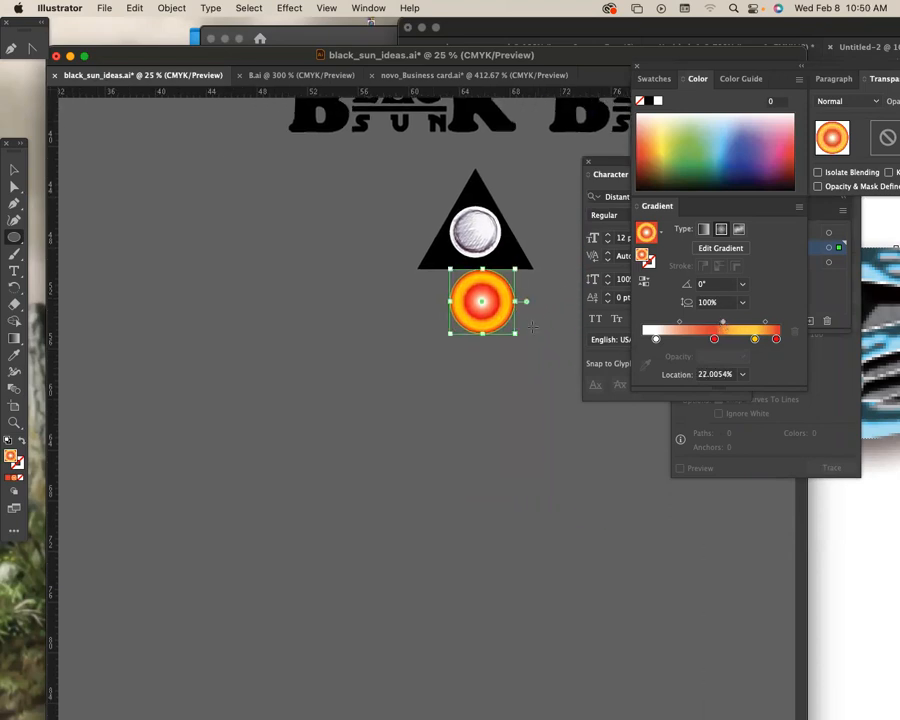
left_click(542, 307)
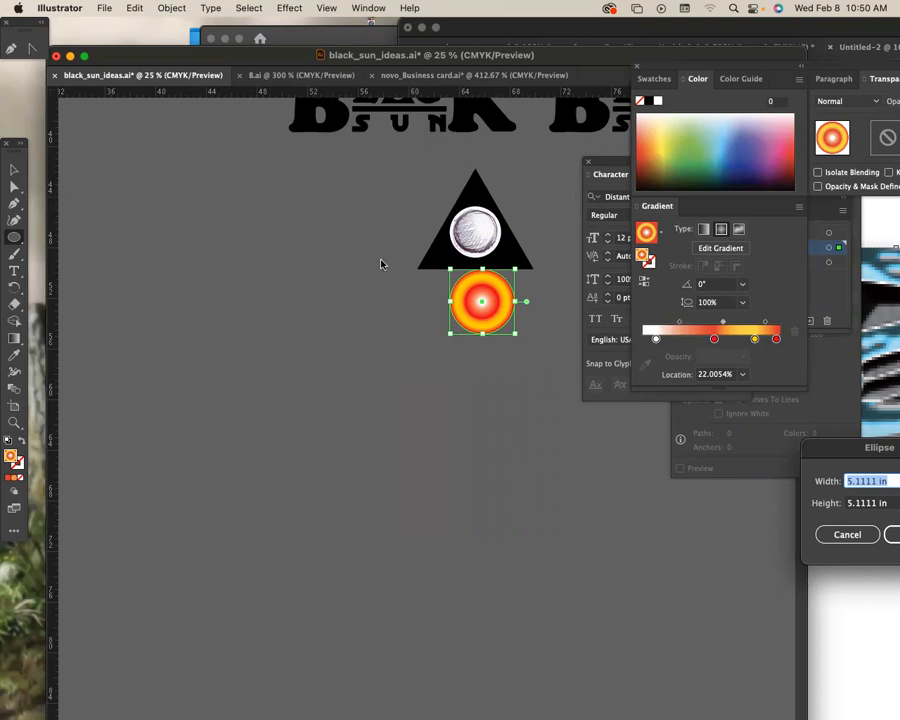
key("Return")
left_click(13, 170)
left_click_drag(490, 308, 485, 243)
scroll(368, 265, "right", 5)
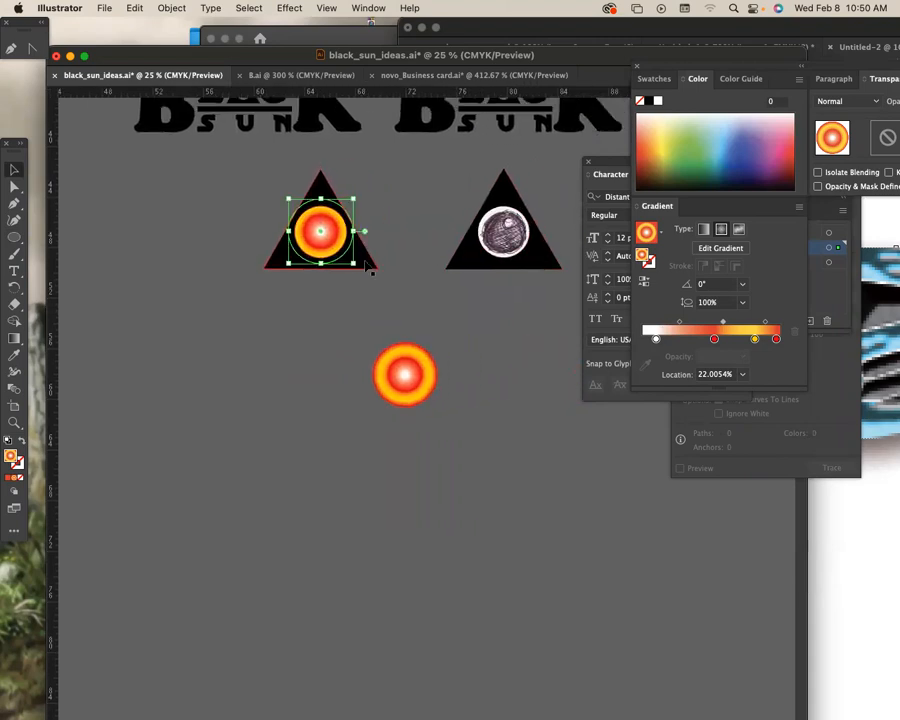
Move the "gradient circle" layer below the "placed image" layer
key("super+minus")
key("super+minus")
left_click_drag(428, 368, 338, 183)
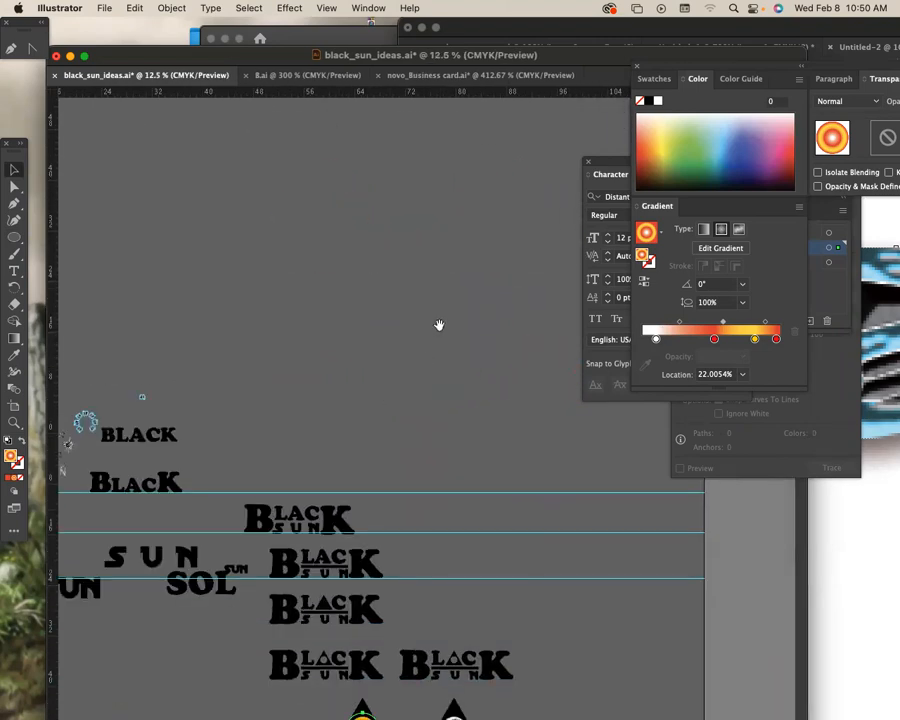
left_click_drag(438, 324, 426, 212)
scroll(457, 318, "down", 10)
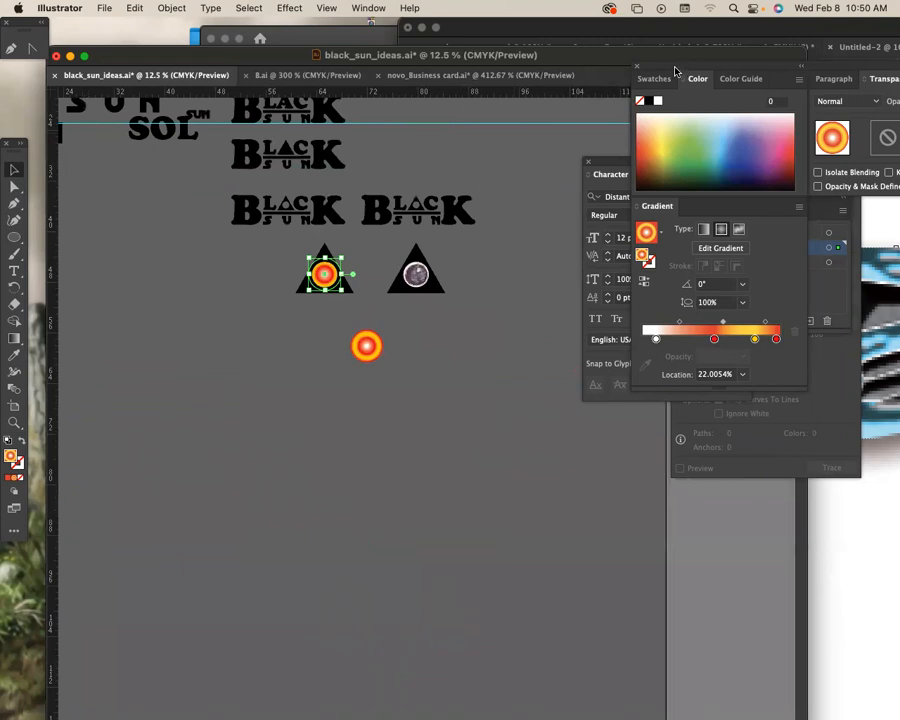
left_click_drag(675, 71, 726, 448)
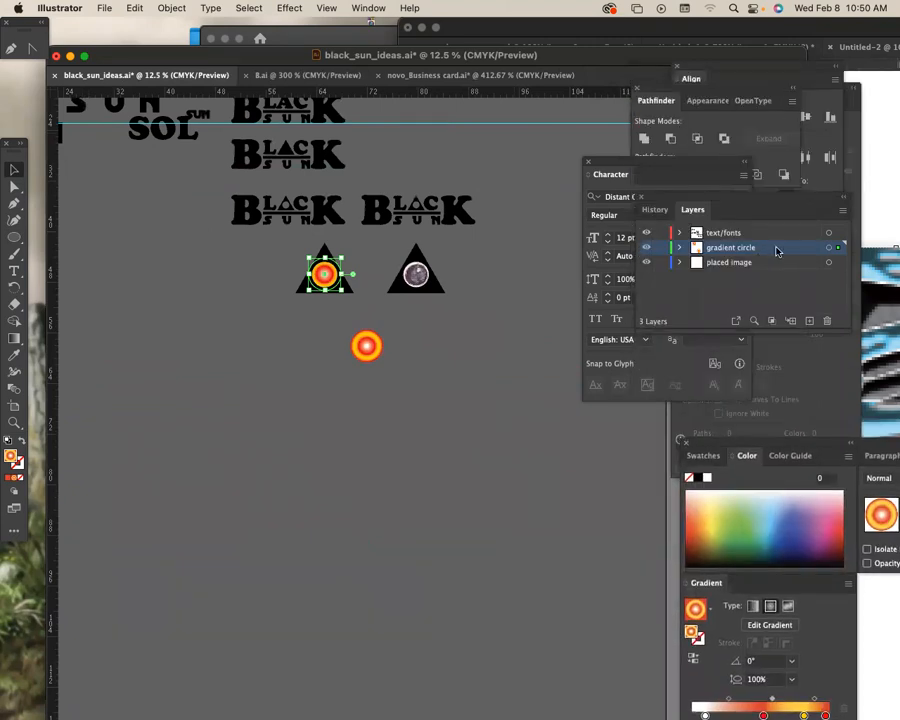
left_click_drag(778, 266, 780, 277)
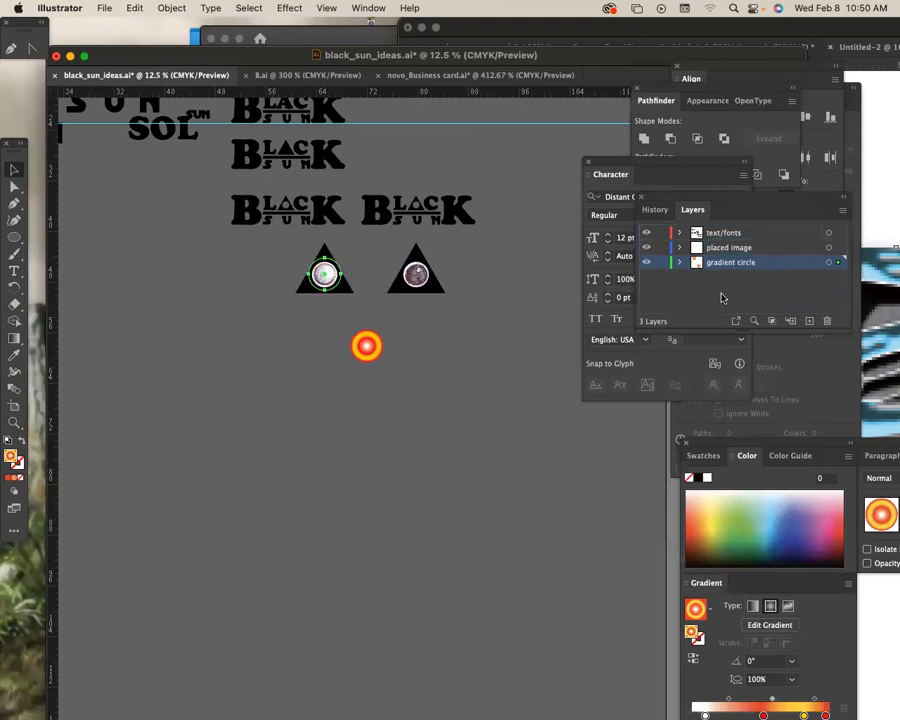
Set the blending mode of the light sphere image in the triangle to Darken
key("super+equal")
key("super+equal")
left_click_drag(468, 272, 464, 213)
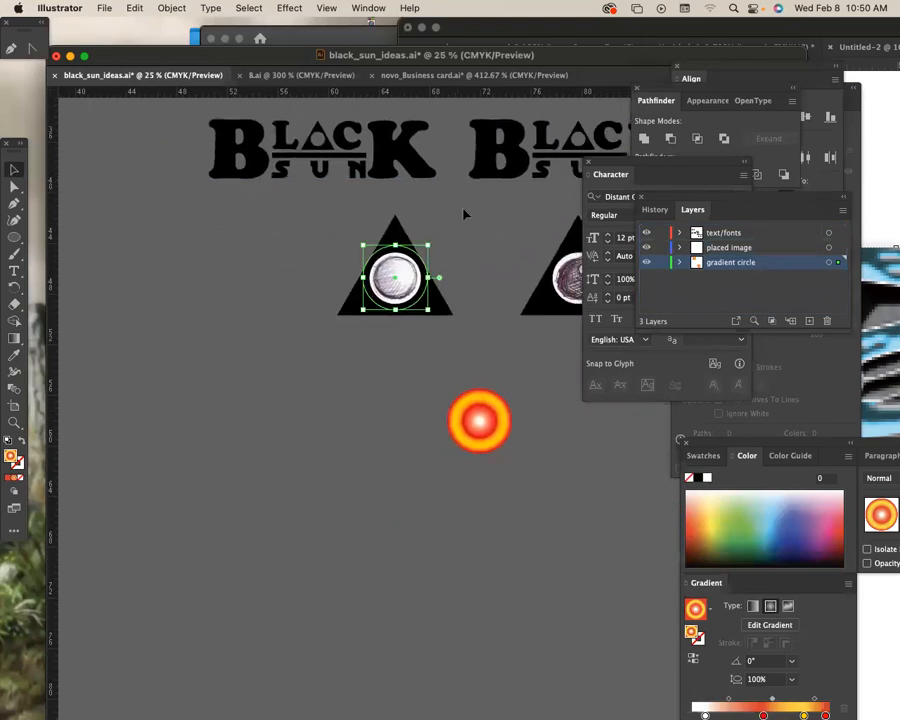
key("super+plus")
left_click_drag(462, 619, 471, 221)
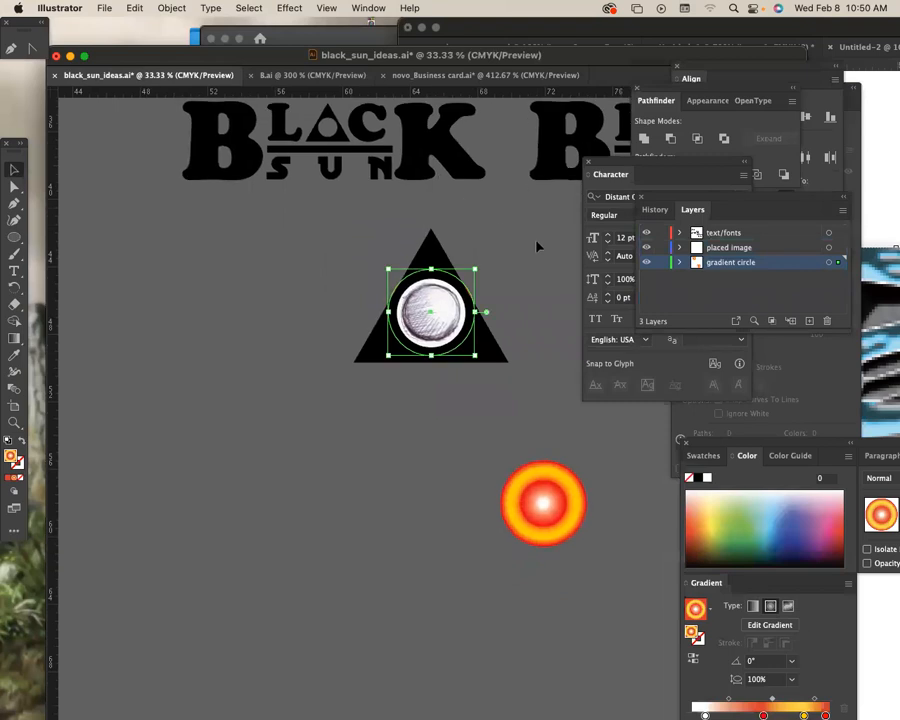
left_click(442, 311)
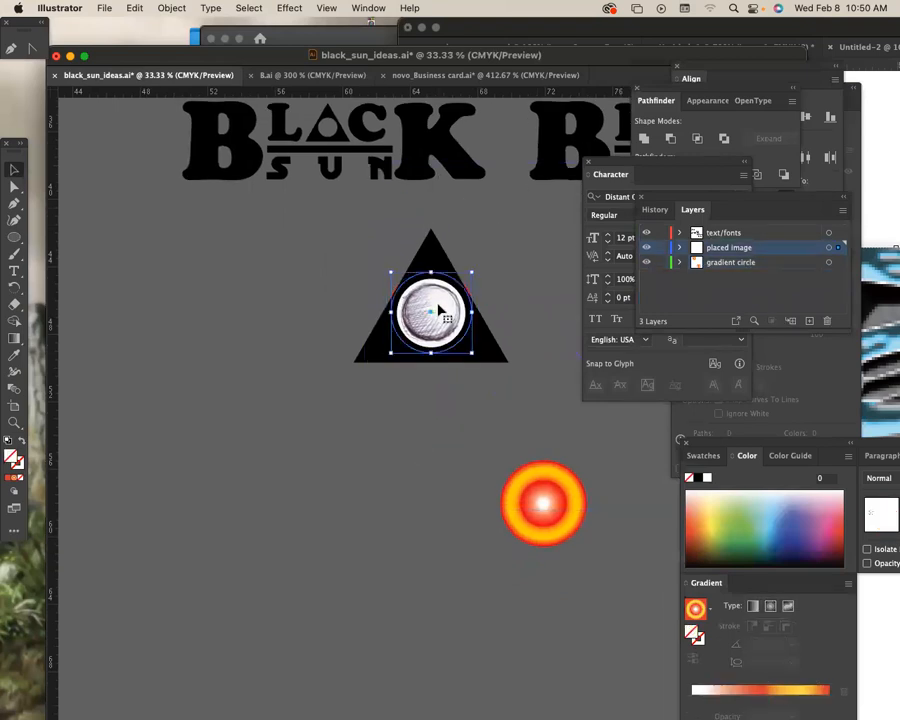
left_click(368, 8)
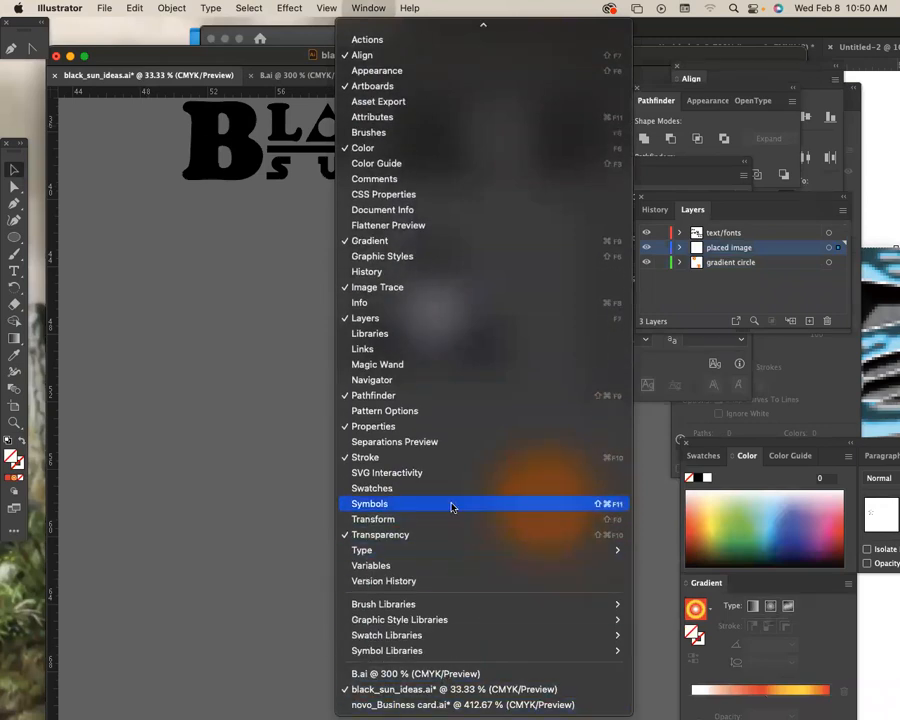
left_click(450, 539)
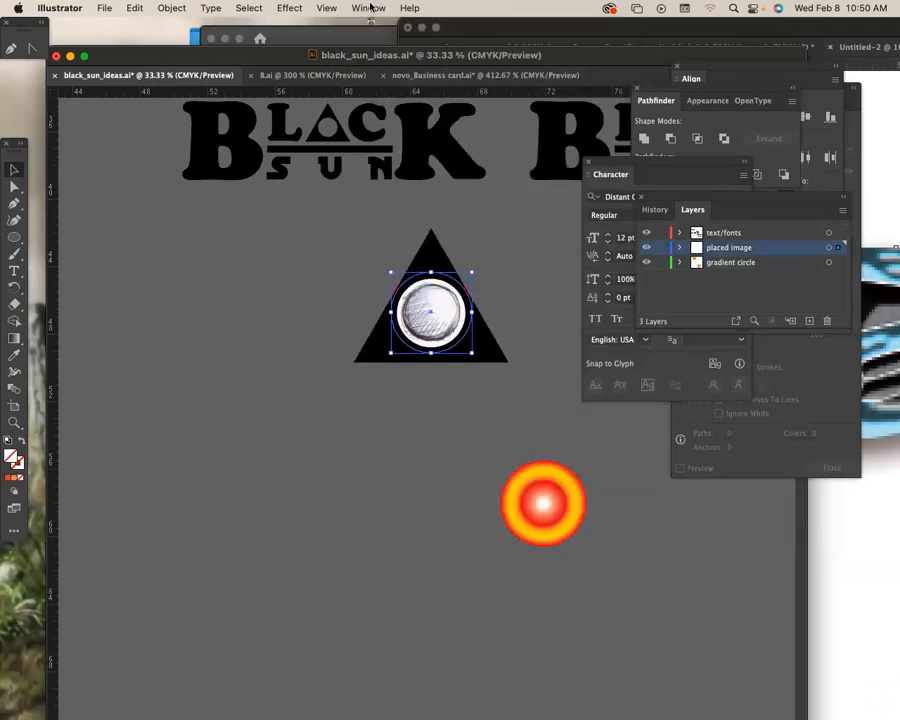
left_click(368, 8)
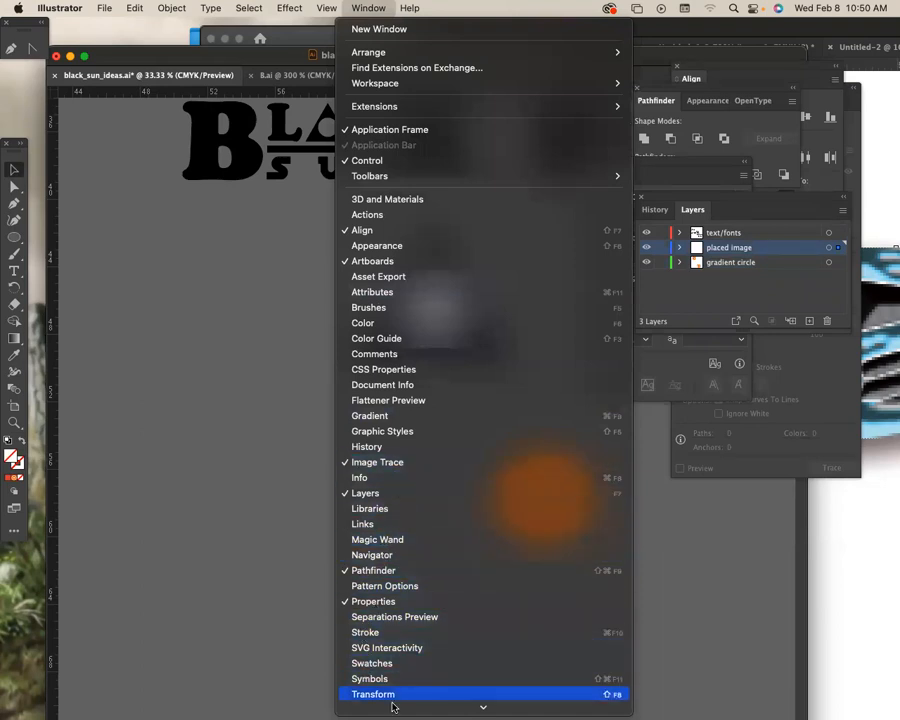
mouse_move(393, 706)
left_click(401, 587)
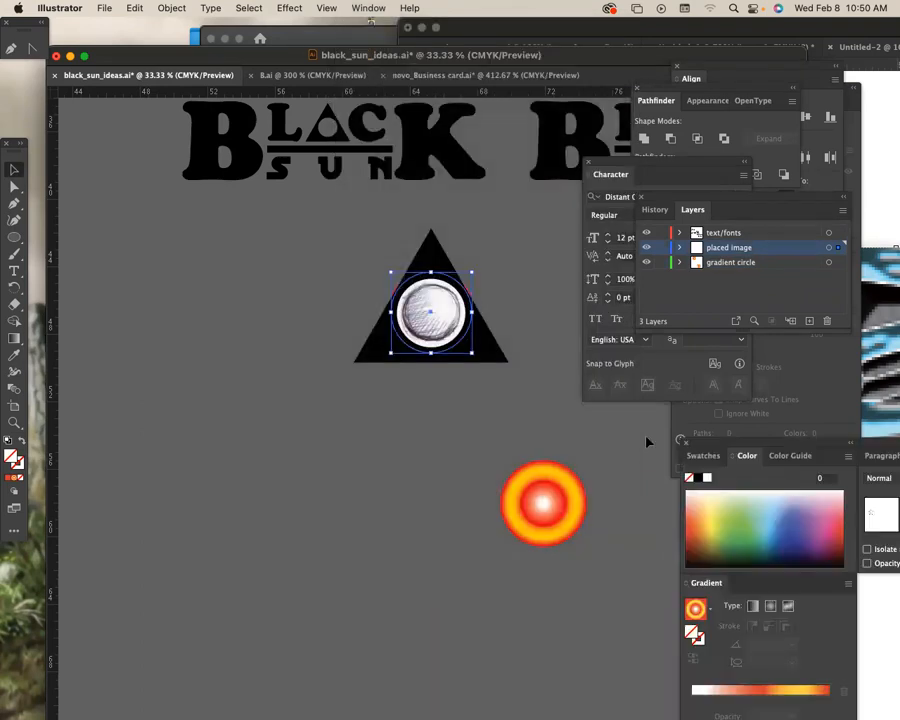
left_click_drag(744, 447, 598, 124)
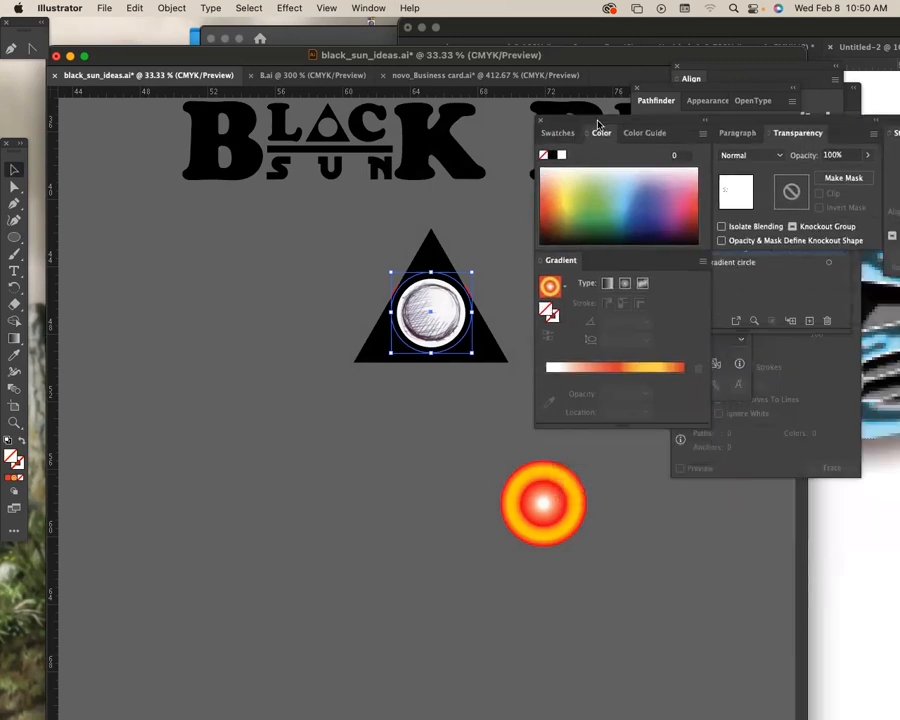
left_click(778, 155)
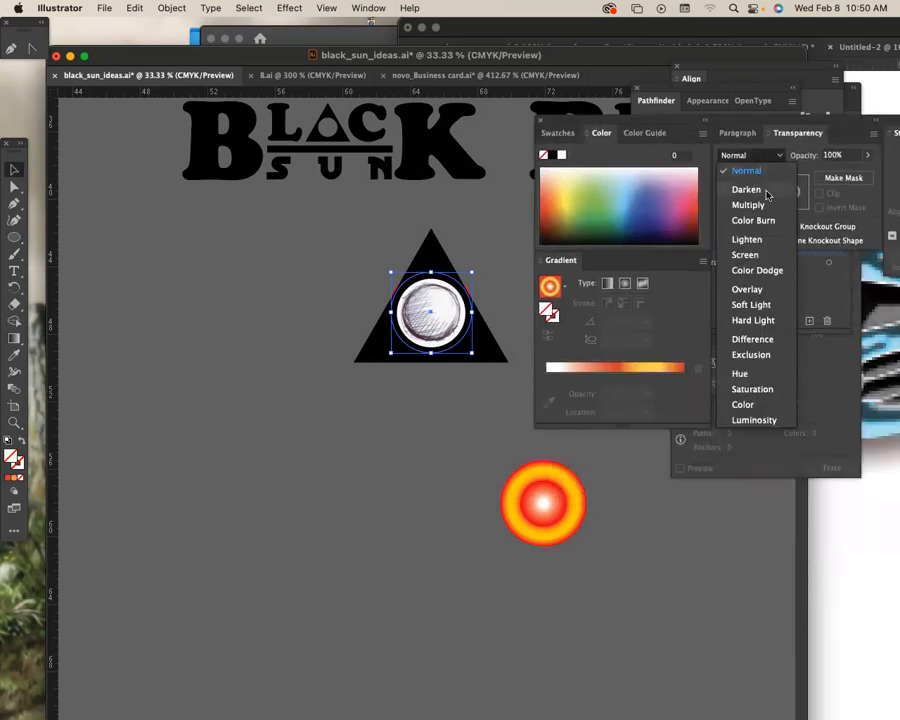
left_click(747, 190)
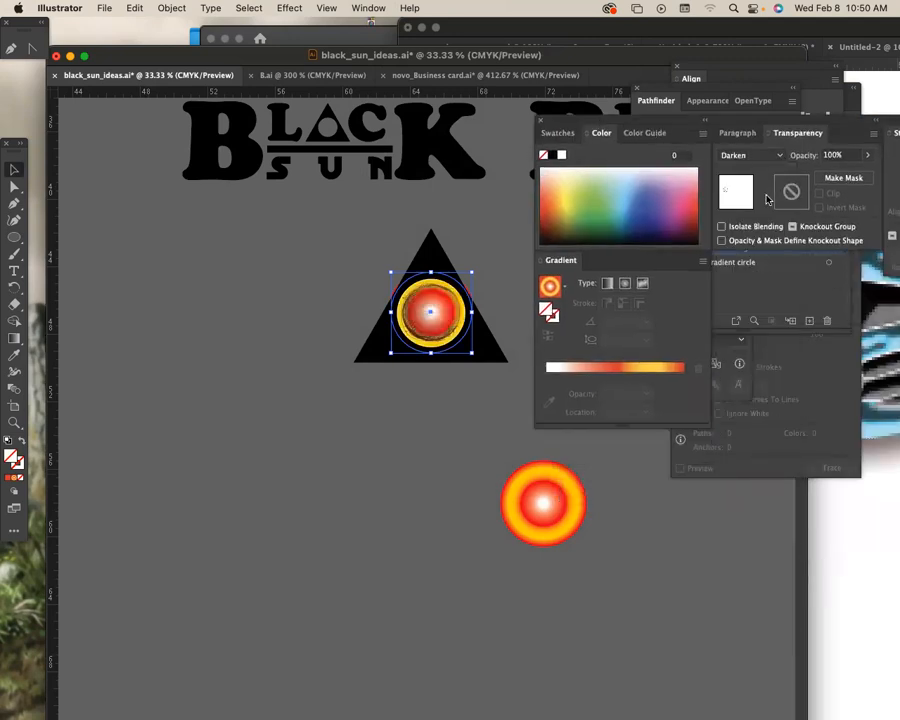
Try the Multiply and Color Burn blending modes on the light sphere image in the triangle
key("super+equal")
key("super+equal")
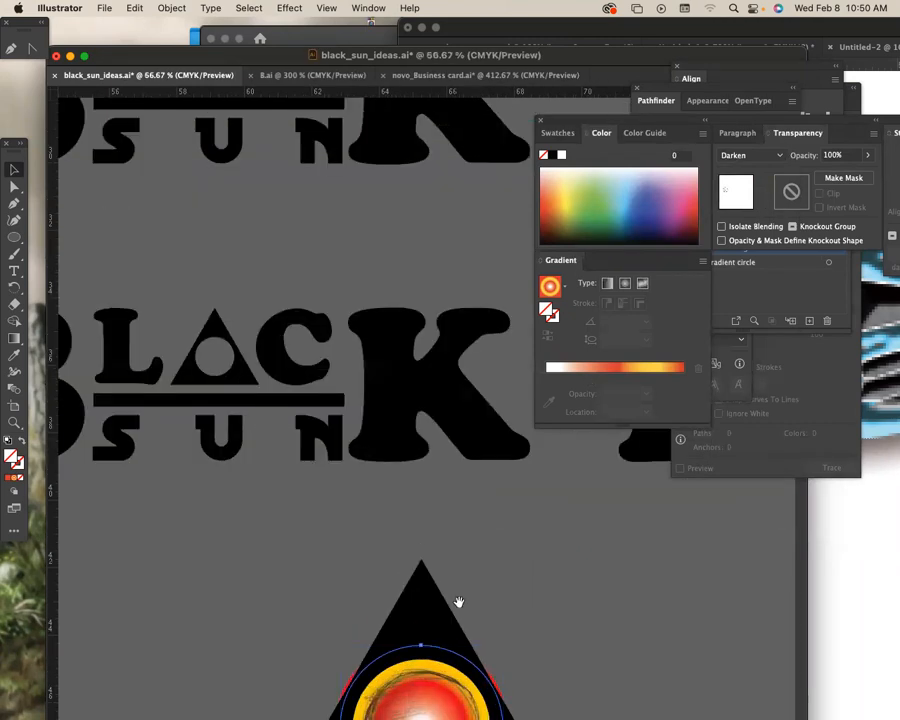
scroll(456, 596, "down", 5)
scroll(410, 174, "down", 3)
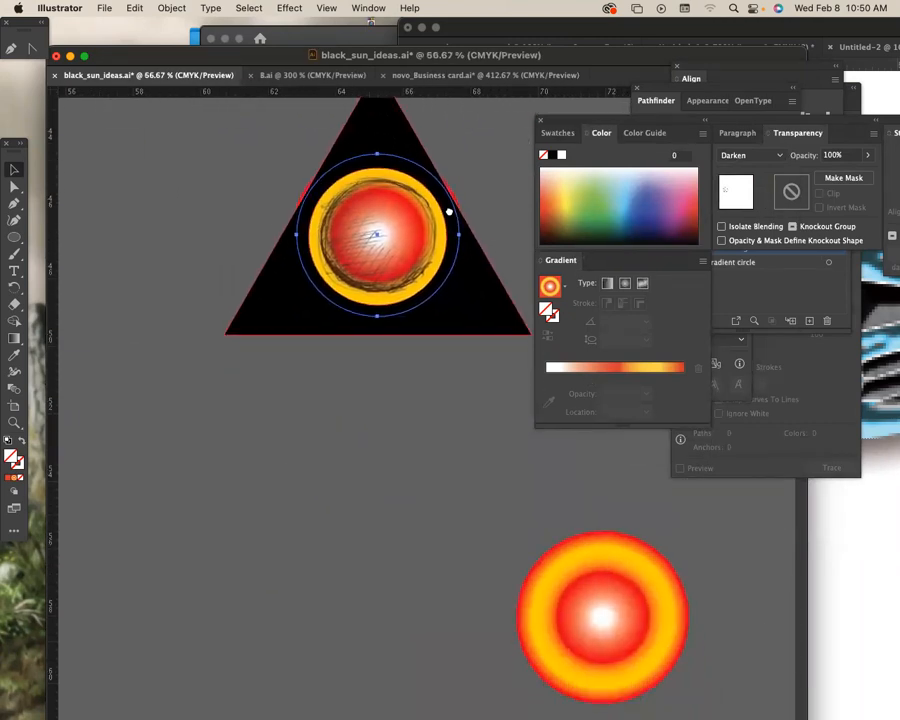
key("super+equal")
key("super+equal")
left_click_drag(473, 546, 405, 138)
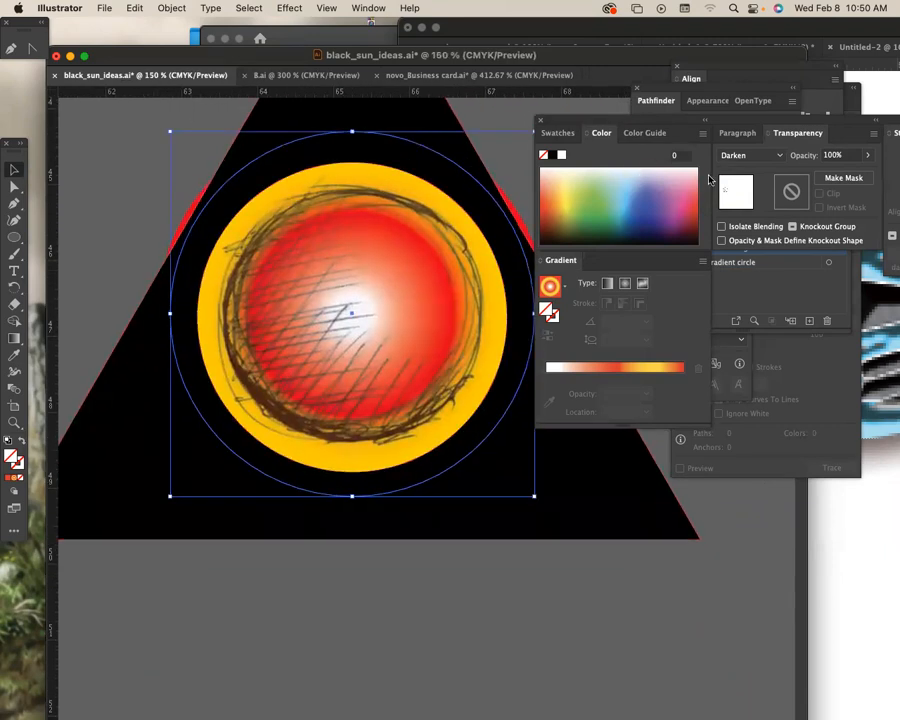
left_click(748, 157)
left_click(748, 204)
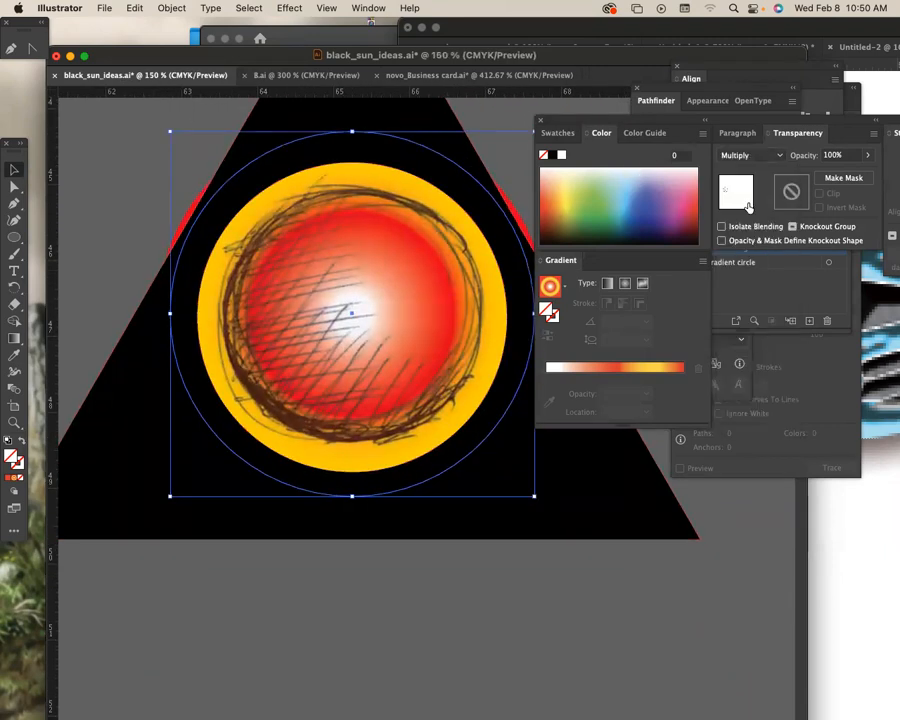
left_click(757, 160)
left_click(750, 219)
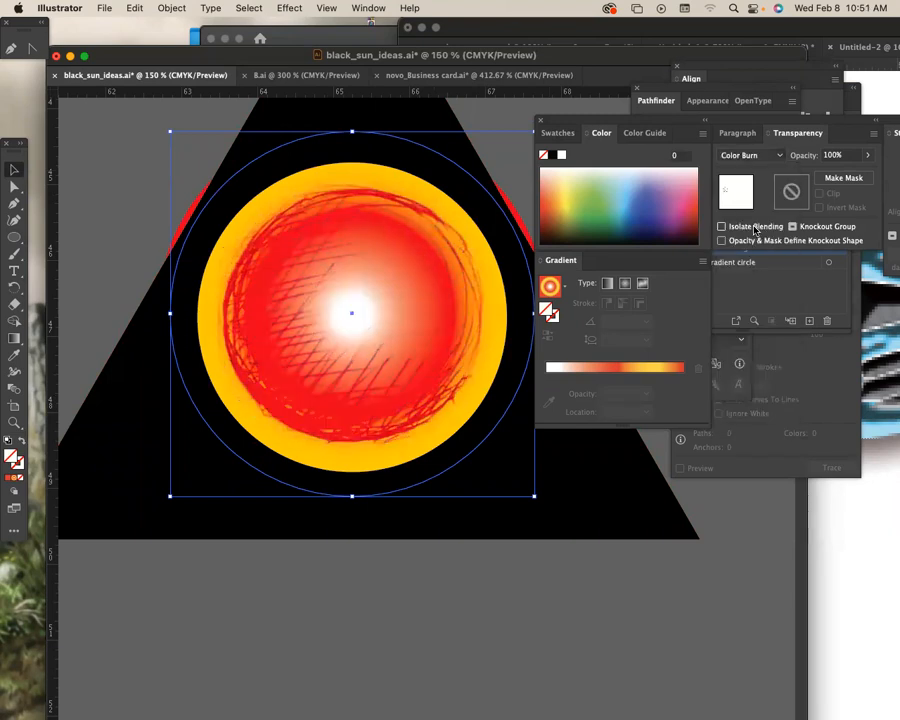
Try the Screen, Color Dodge and Overlay blending modes on the light sphere image
left_click(762, 165)
left_click(757, 253)
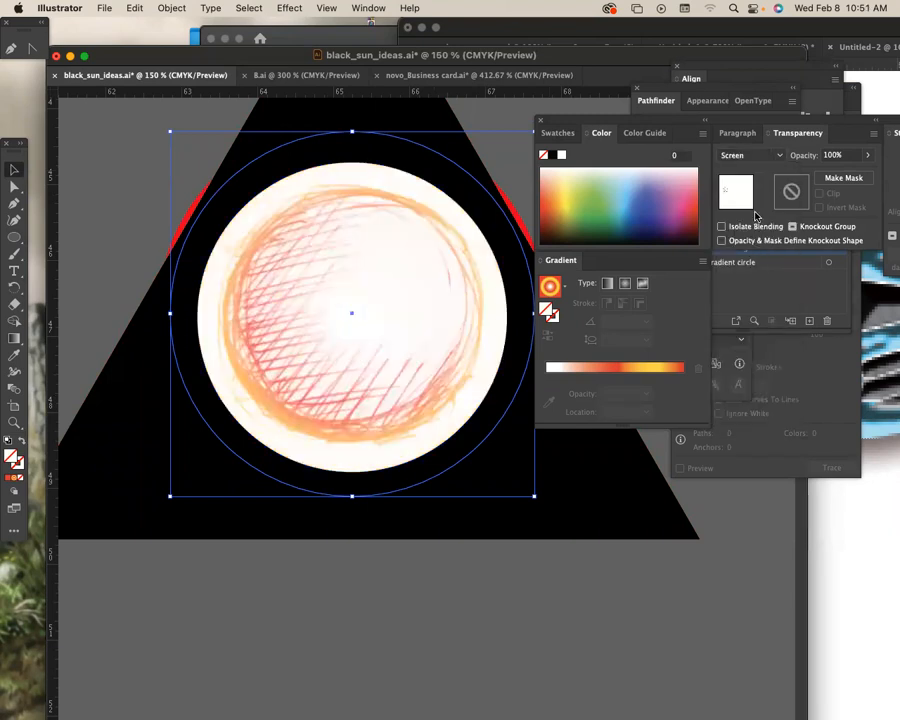
left_click(758, 162)
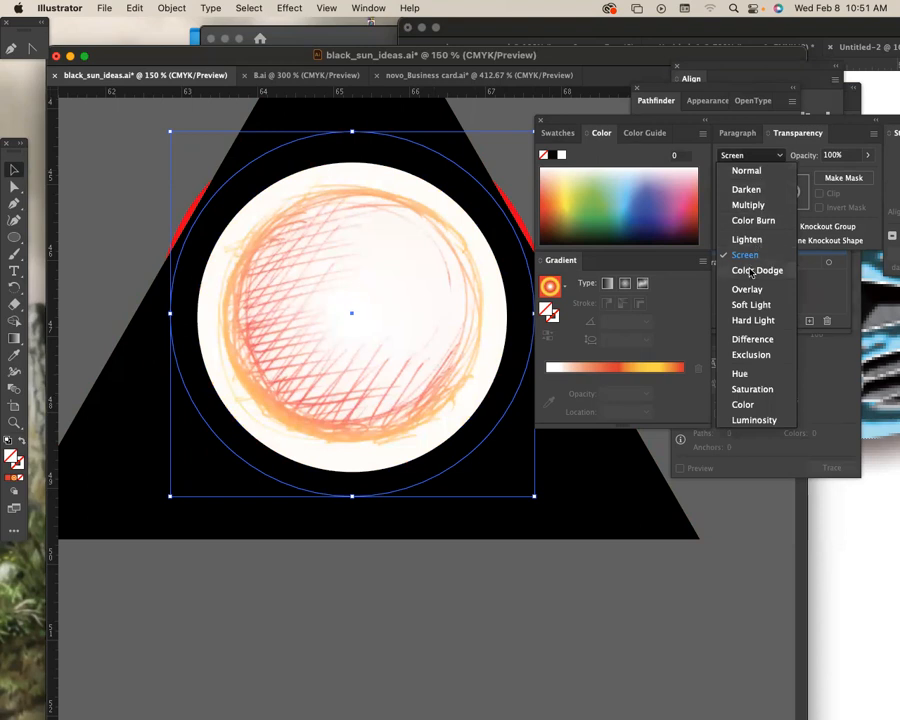
left_click(748, 269)
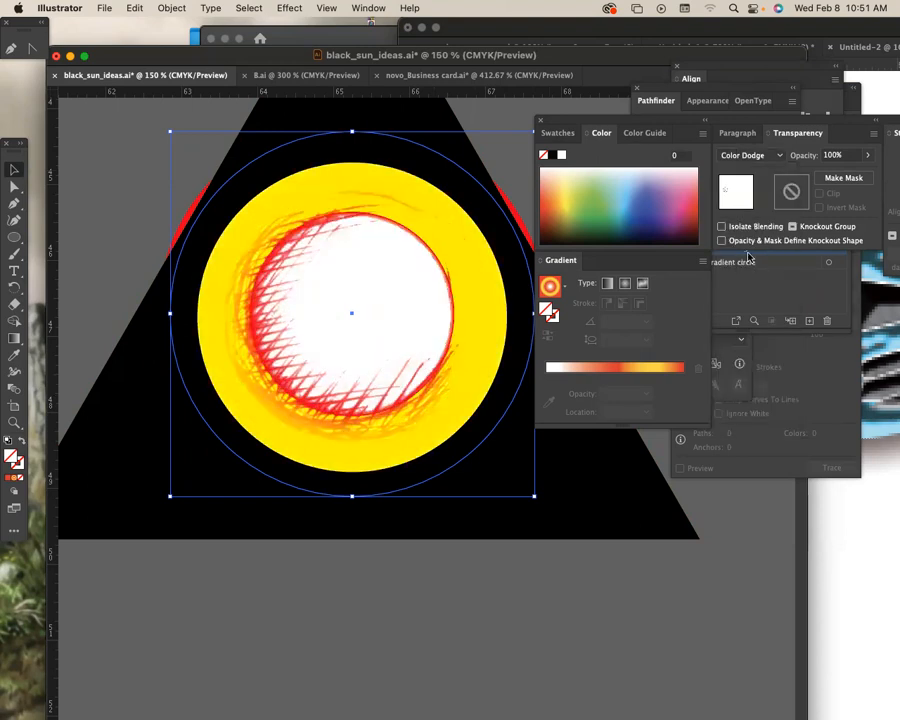
left_click(752, 156)
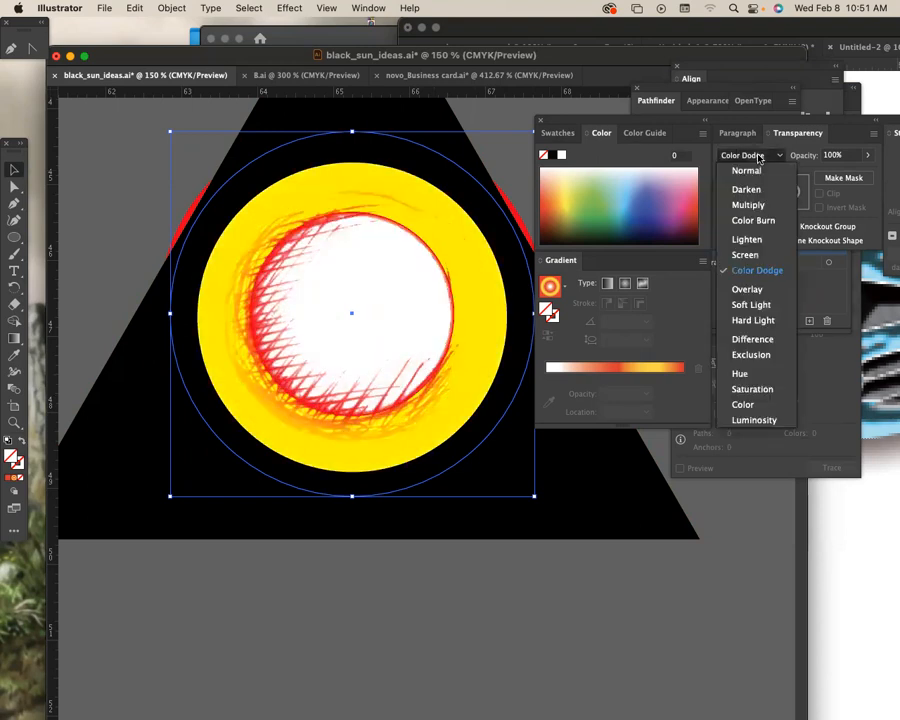
left_click(748, 289)
Try the Soft Light, Hard Light and Difference blending modes on the light sphere image
left_click(763, 155)
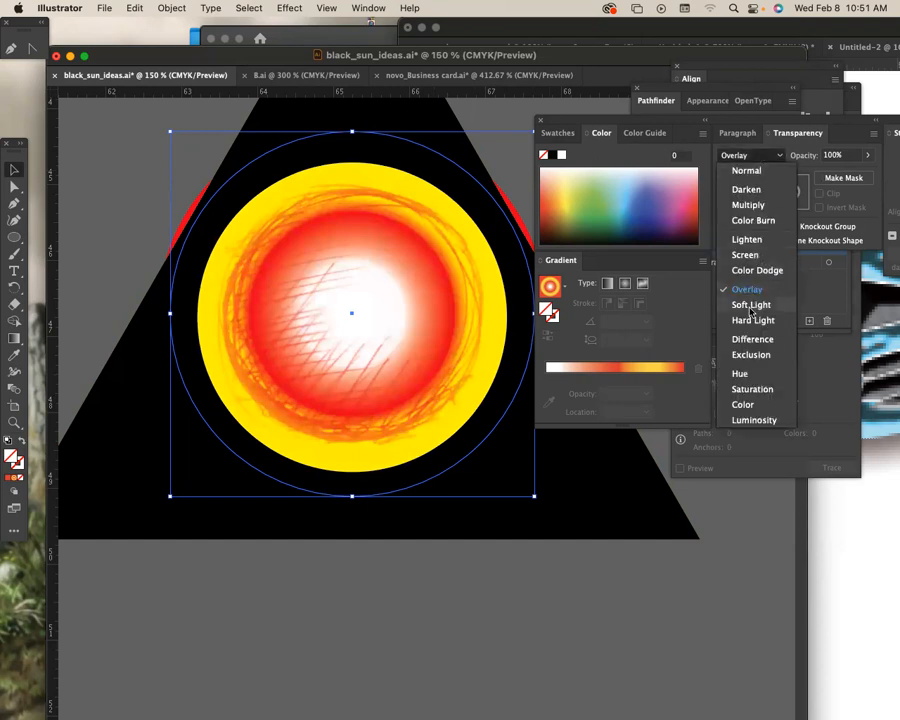
left_click(751, 304)
left_click(778, 156)
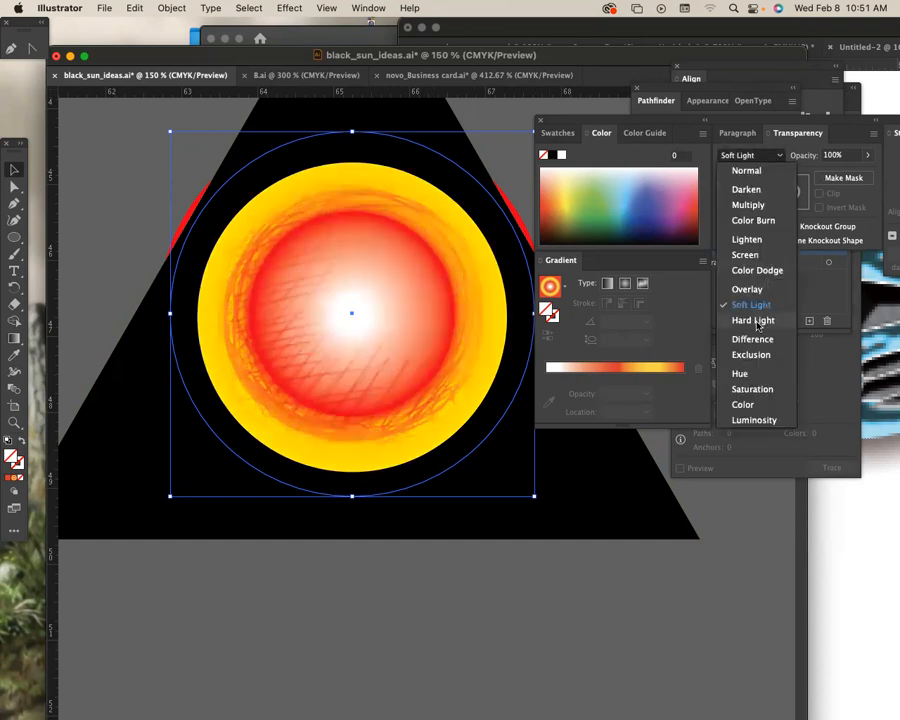
left_click(752, 320)
left_click(755, 155)
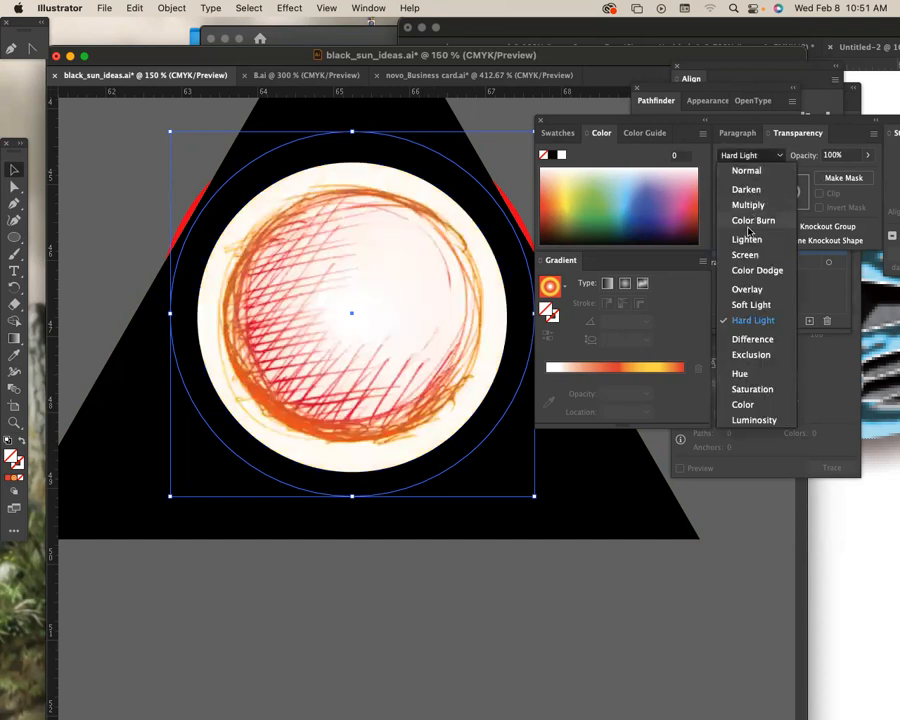
left_click(748, 340)
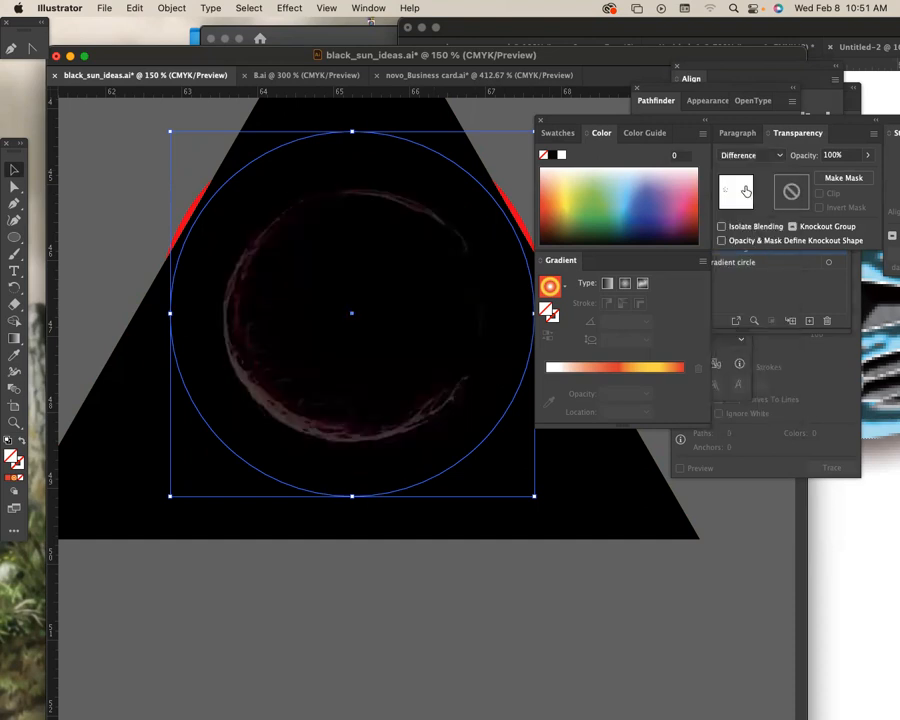
Try the Exclusion, Hue and Saturation blending modes on the light sphere image
left_click(752, 155)
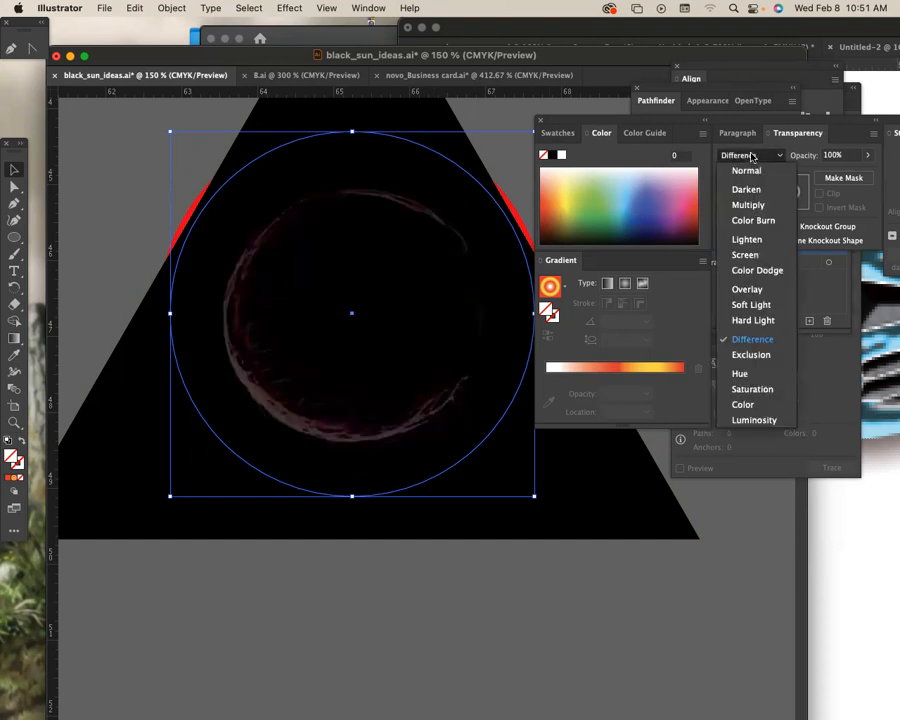
left_click(745, 354)
left_click(762, 156)
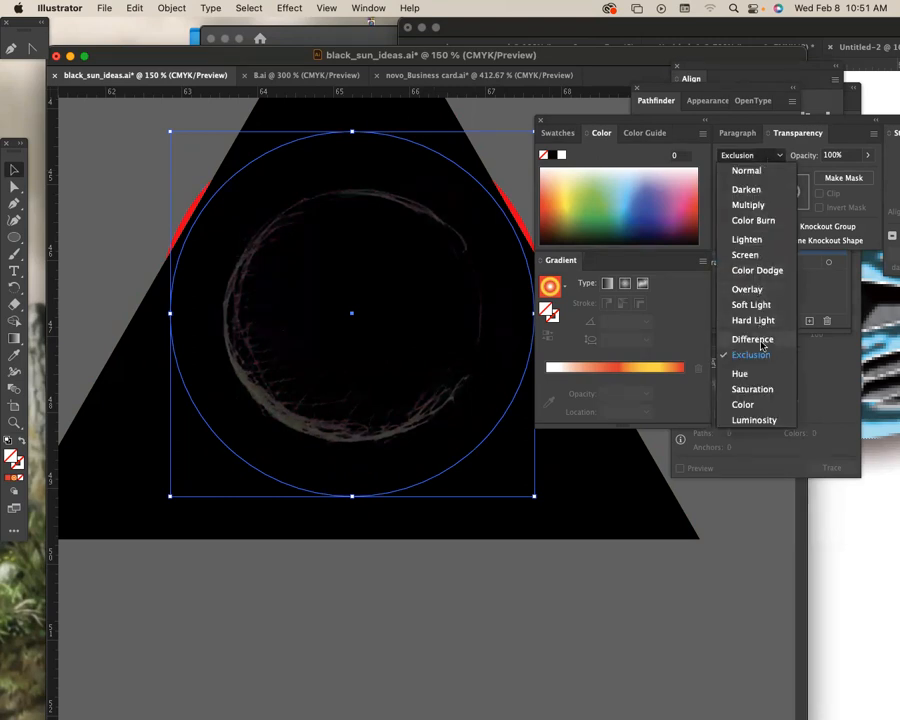
left_click(752, 373)
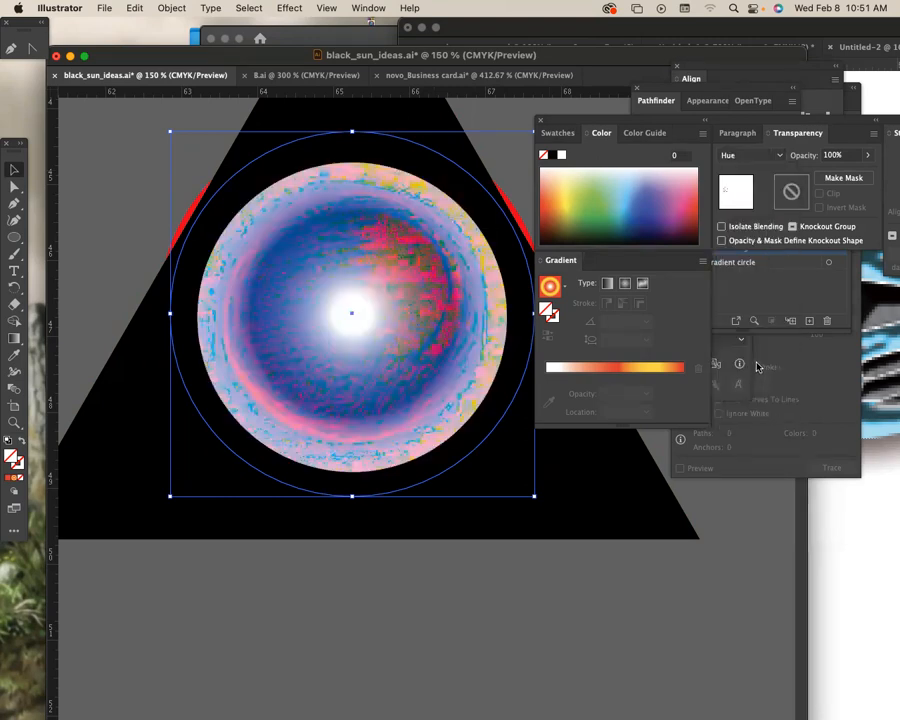
left_click(771, 155)
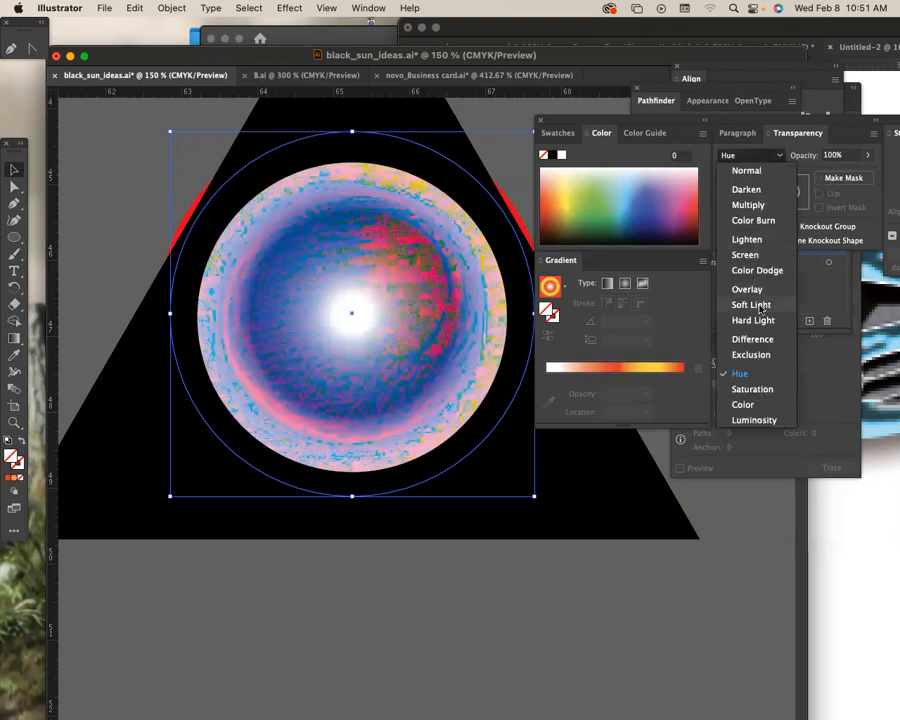
left_click(752, 389)
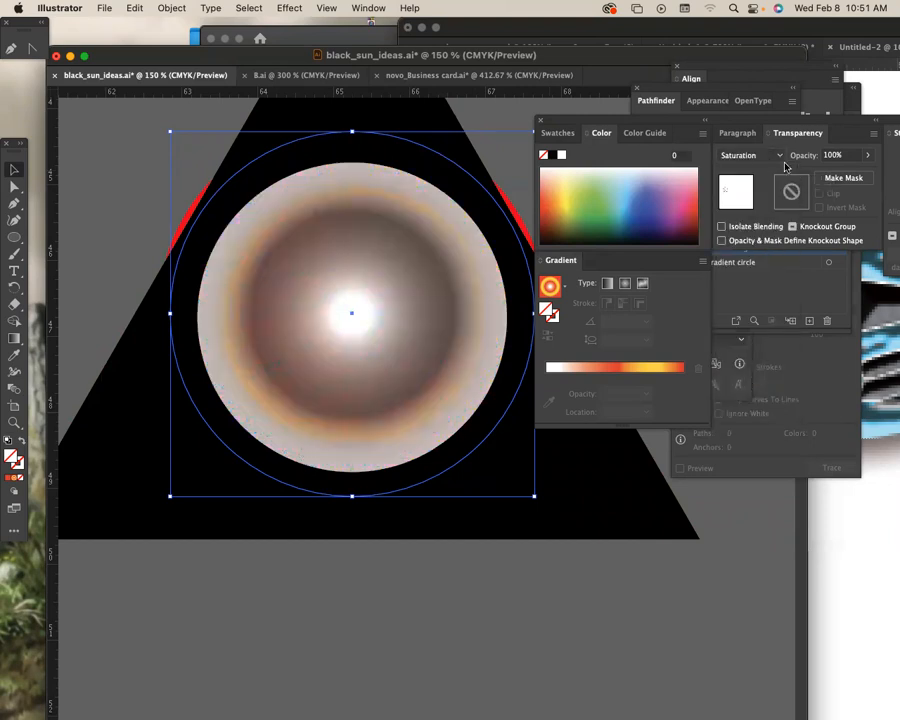
Try the Color and Luminosity blending modes on the light sphere image
left_click(776, 156)
left_click(780, 402)
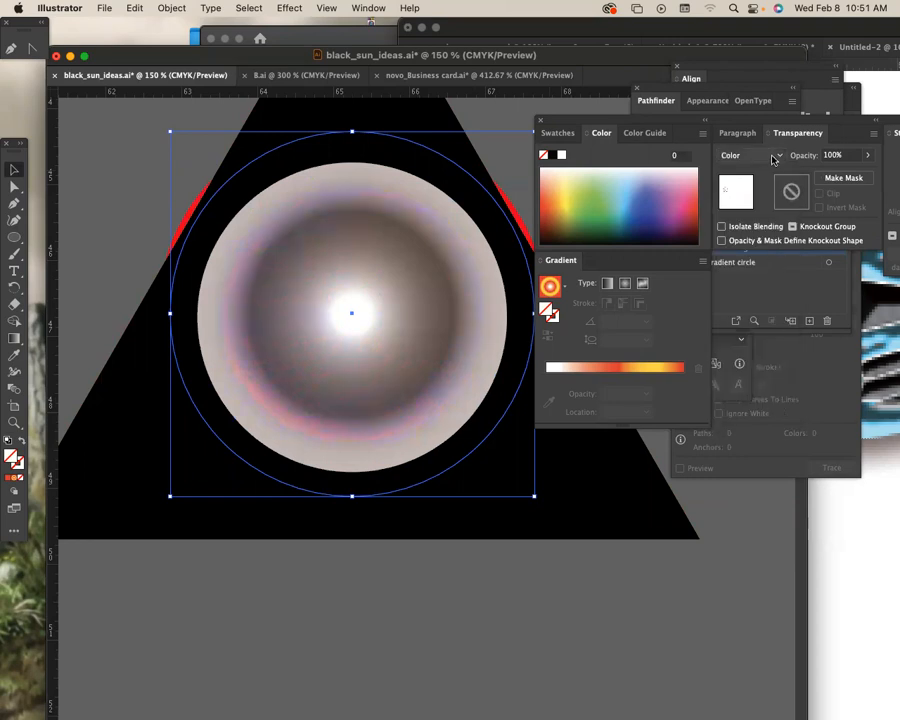
left_click(773, 158)
left_click(758, 422)
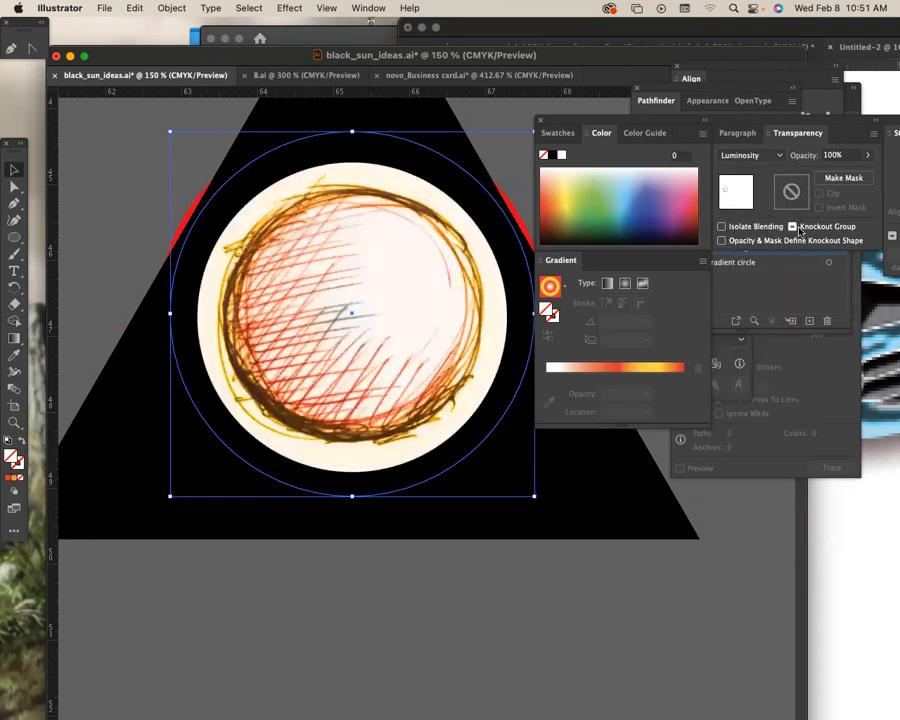
Return the light sphere image to Darken for comparison and set its blending mode to Multiply
left_click(777, 157)
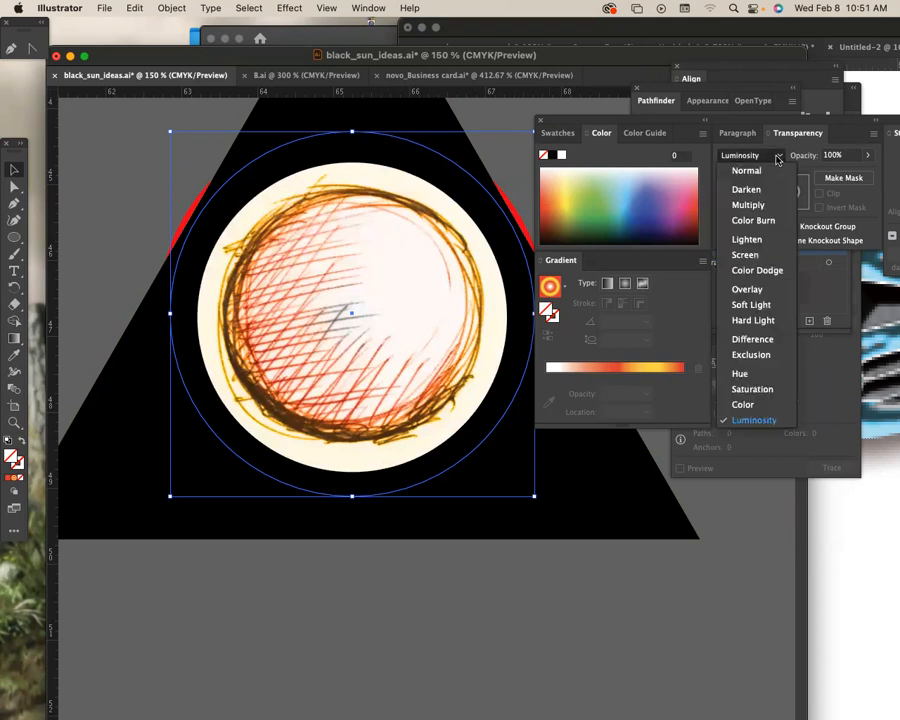
left_click(772, 188)
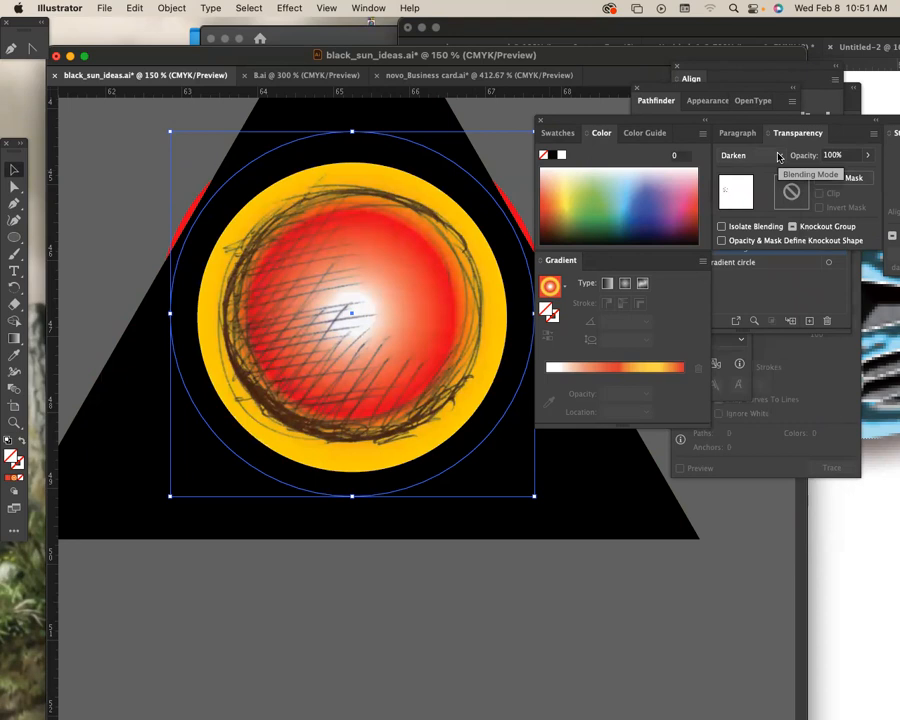
left_click(778, 157)
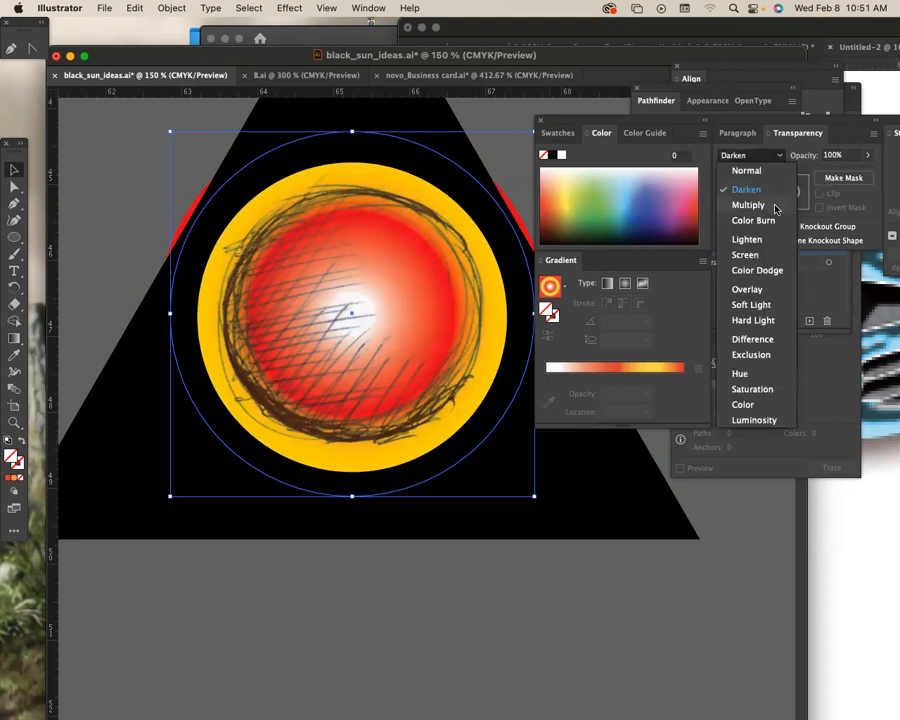
left_click(748, 205)
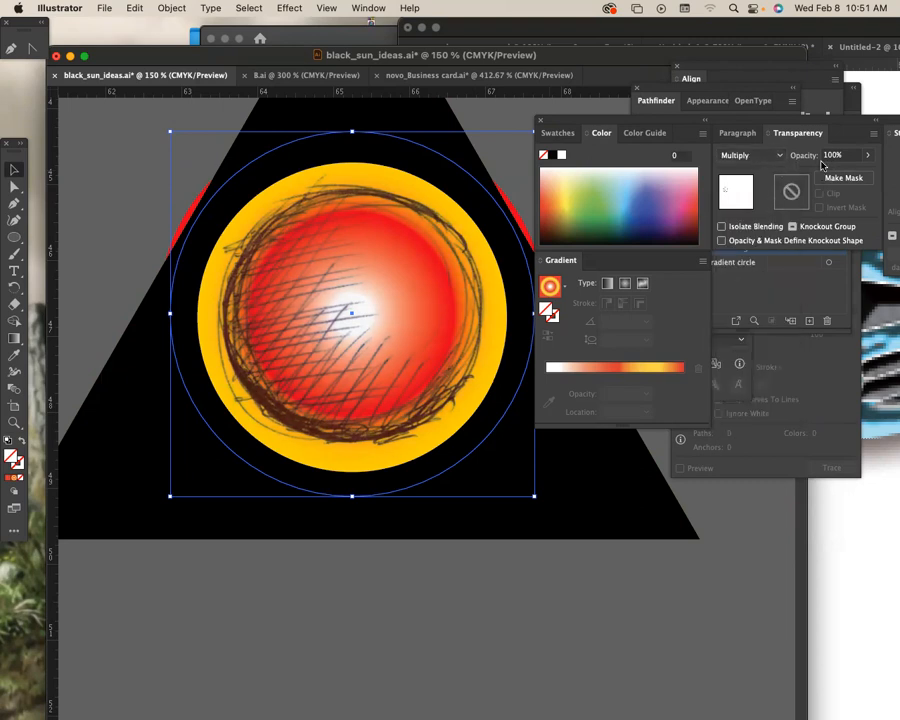
Scale the light sphere image down slightly about its centre and save the document
left_click_drag(535, 499, 522, 489)
key("super")
key("super+z")
key("super+w")
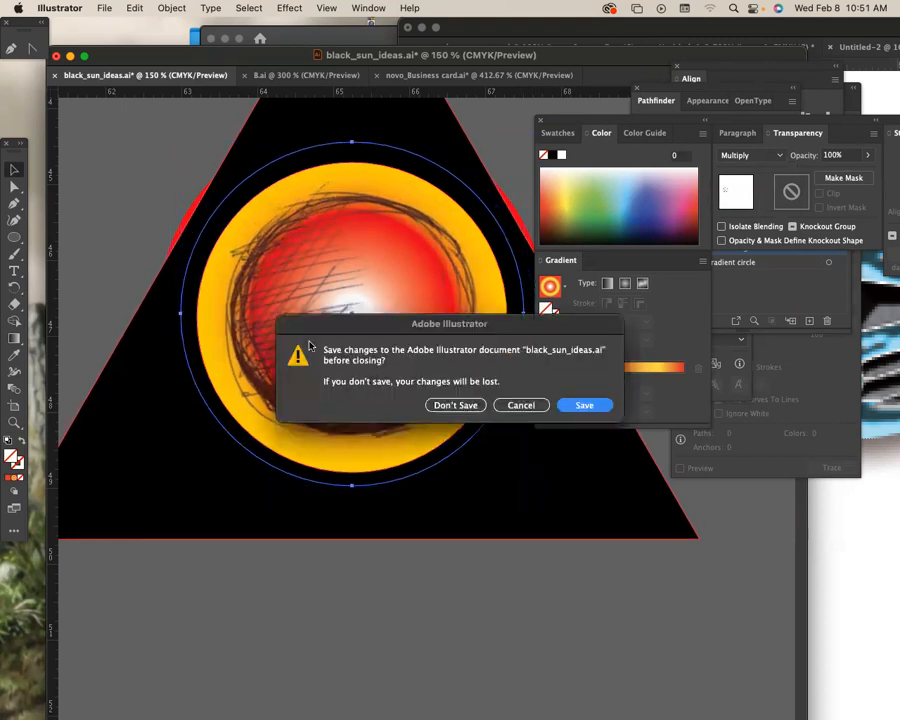
left_click(521, 405)
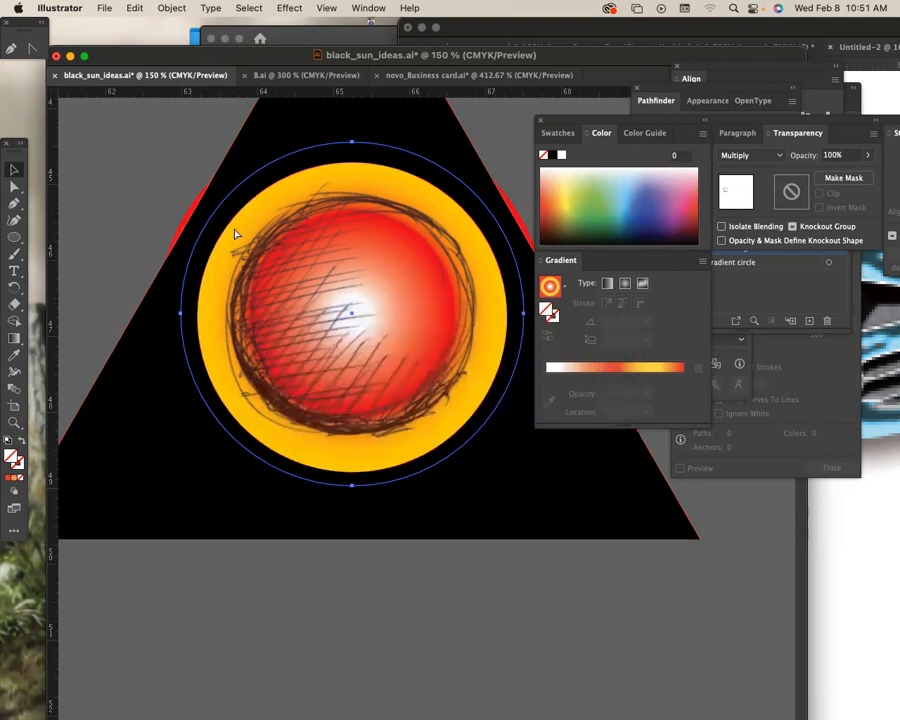
key("super+s")
Lock the light sphere image and scale the gradient circle beneath it down slightly about its centre
left_click(199, 206)
left_click(256, 250)
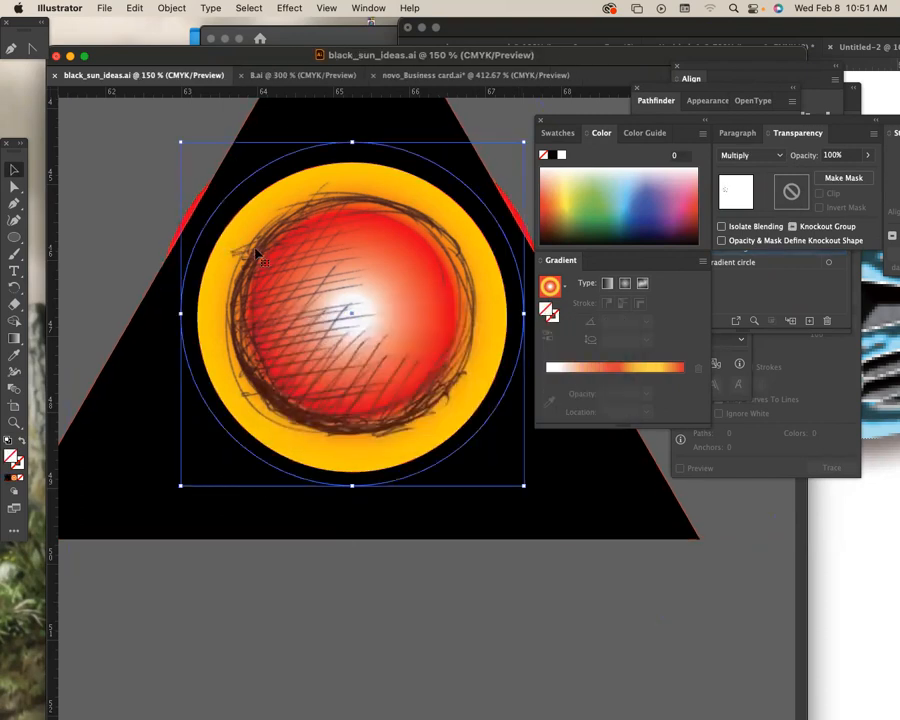
key("super+2")
left_click(281, 259)
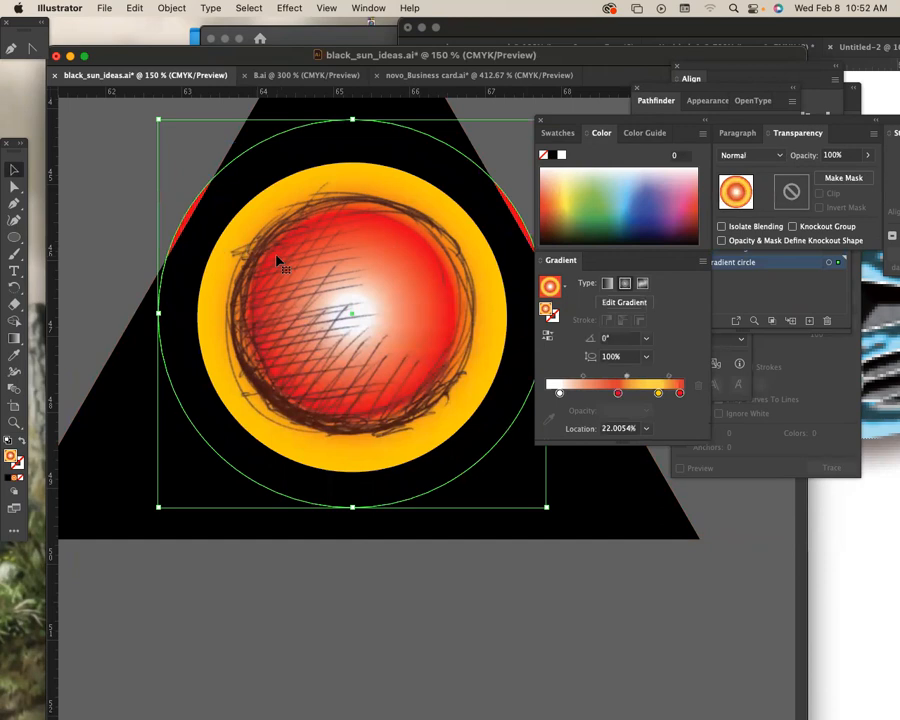
mouse_move(531, 123)
left_mouse_down()
mouse_move(614, 132)
mouse_move(538, 126)
mouse_move(530, 136)
left_mouse_up()
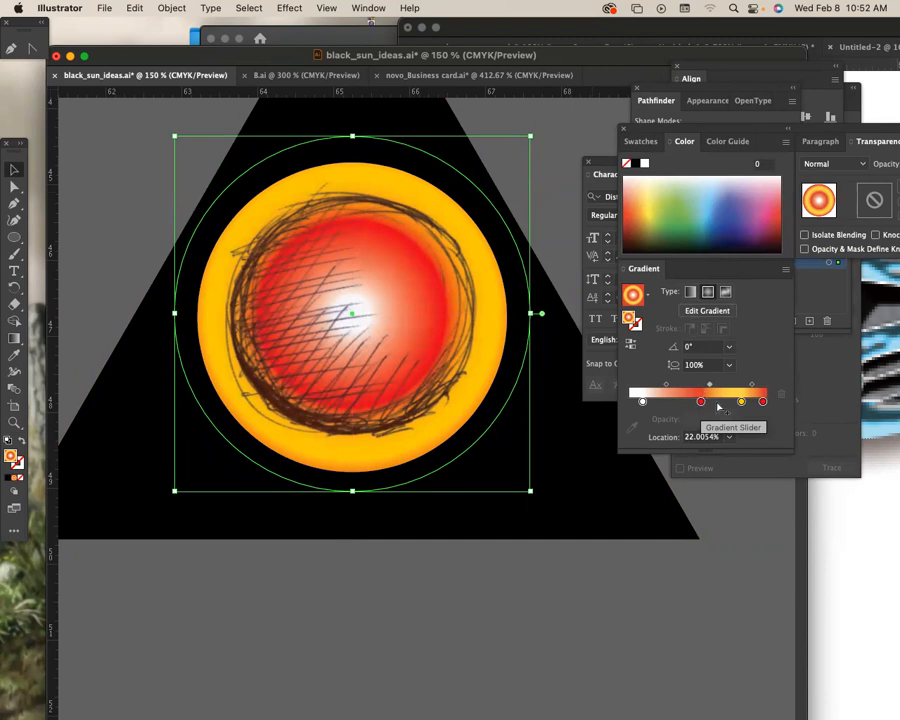
Try light blue and magenta for the inner red stop of the circle's radial gradient
double_click(702, 402)
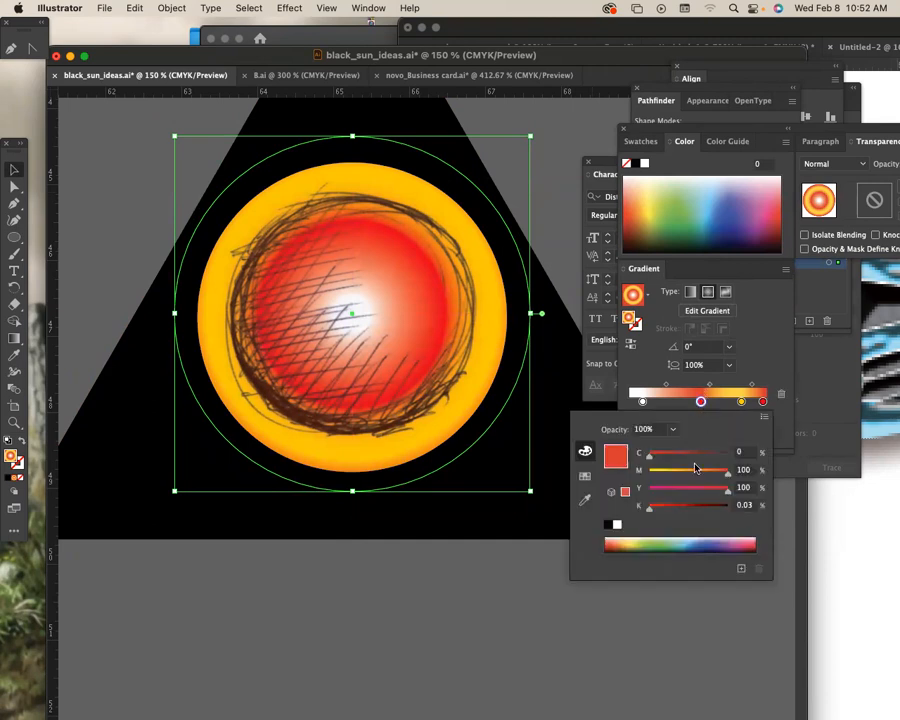
left_click(680, 537)
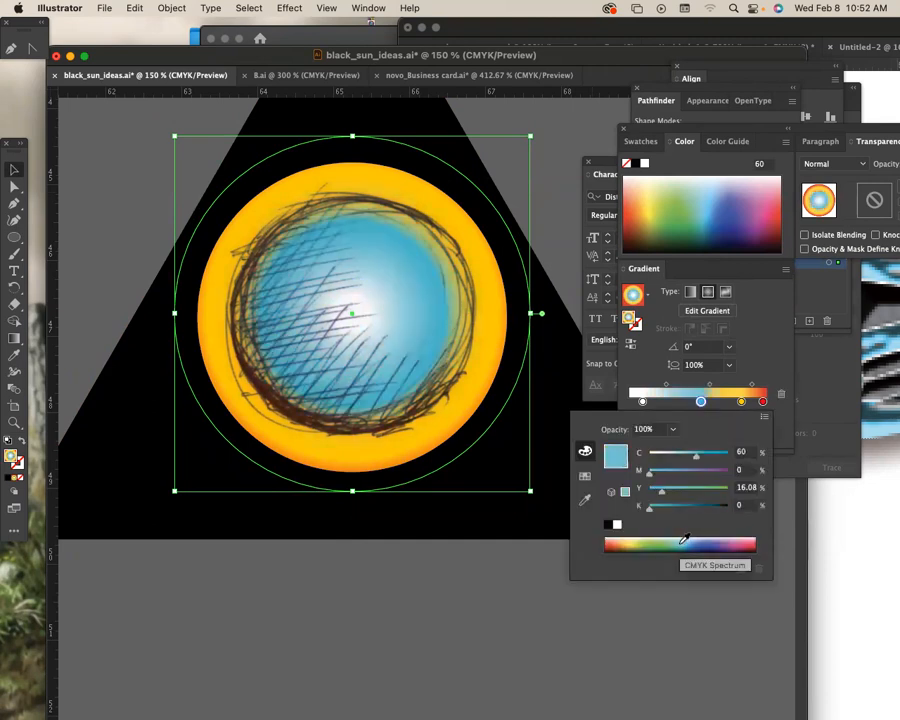
left_click(740, 539)
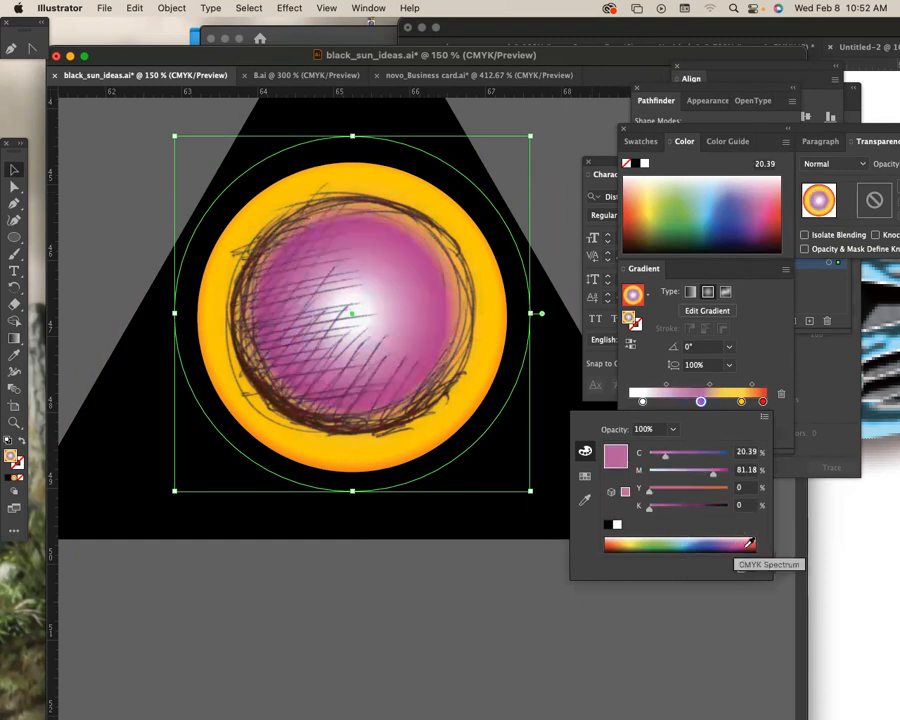
Recolour the circle's inner gradient stop through several greens, ending on dark green with C 88.63, M 25.49, Y 96.47, K 12.55
left_click(656, 539)
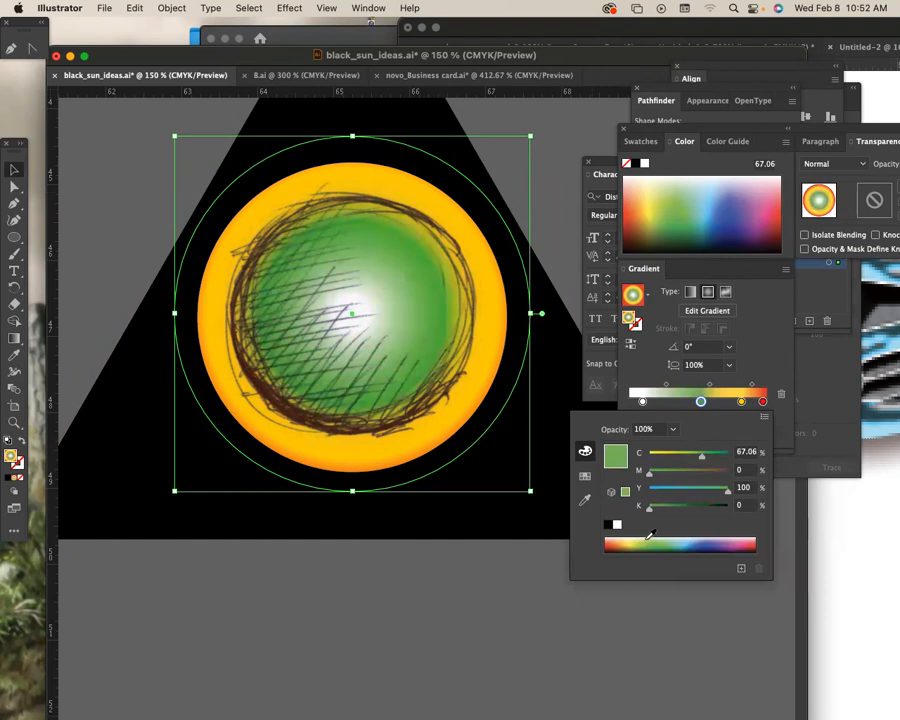
left_click(645, 537)
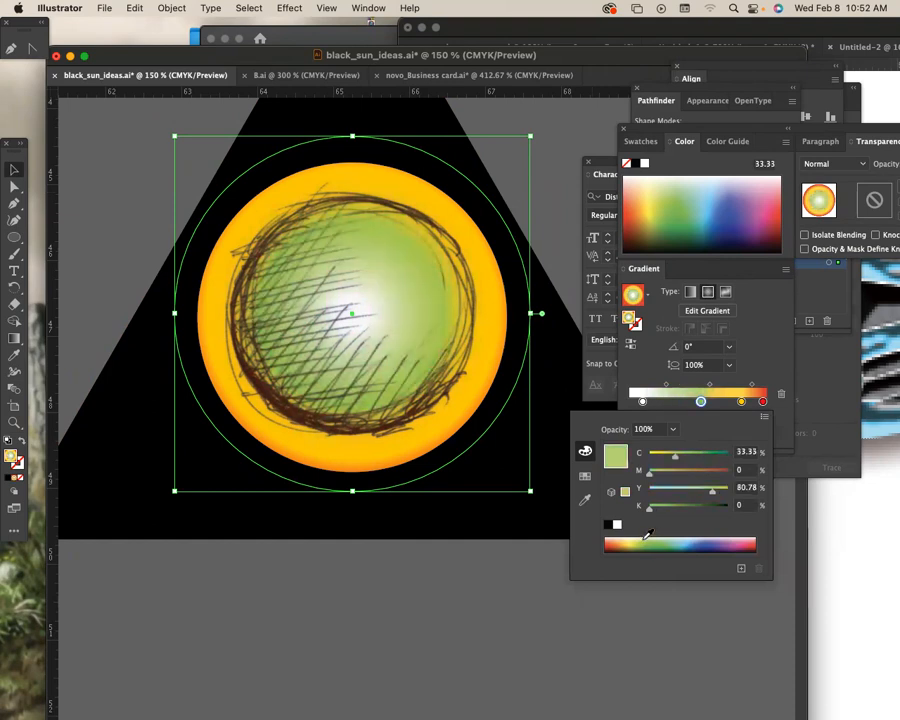
left_click(662, 538)
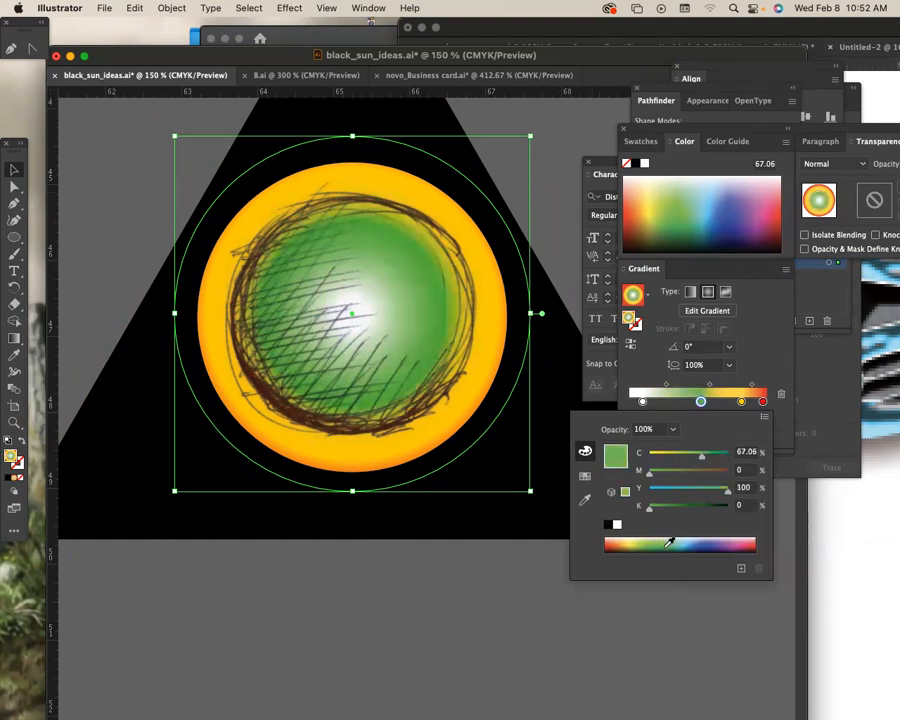
left_click(669, 542)
left_click(665, 541)
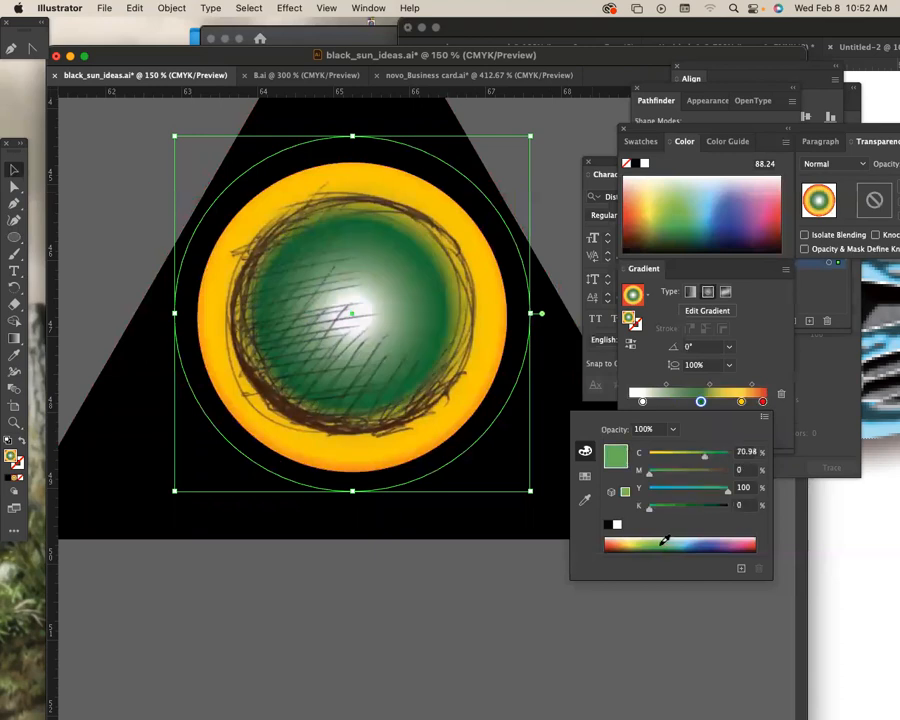
left_click(672, 543)
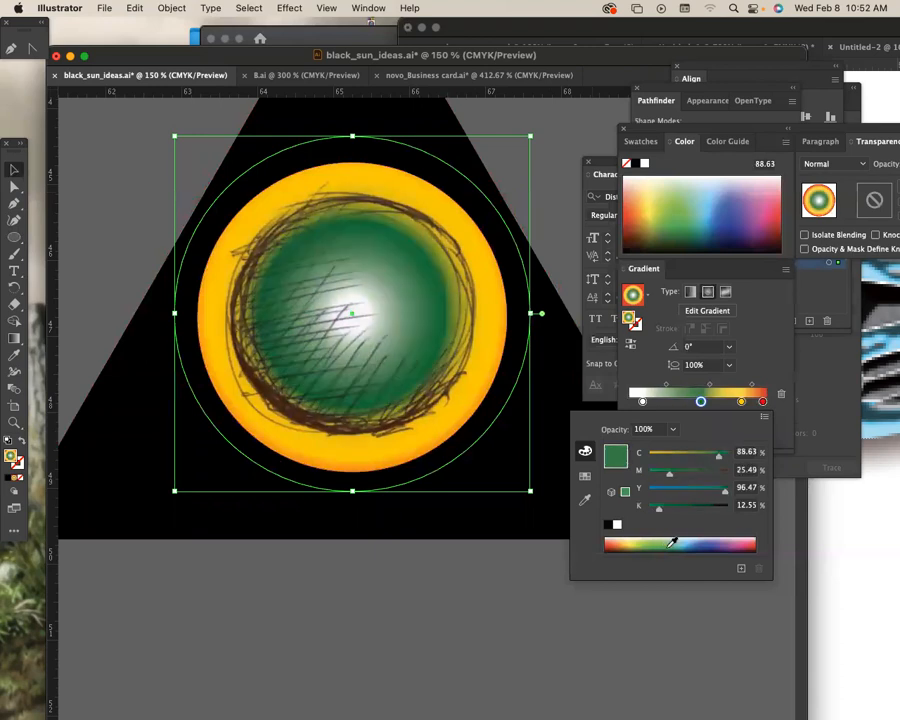
Copy the green-centred gradient circle behind the dark sphere image in the neighbouring triangle and unlock the light sphere image
left_click(14, 171)
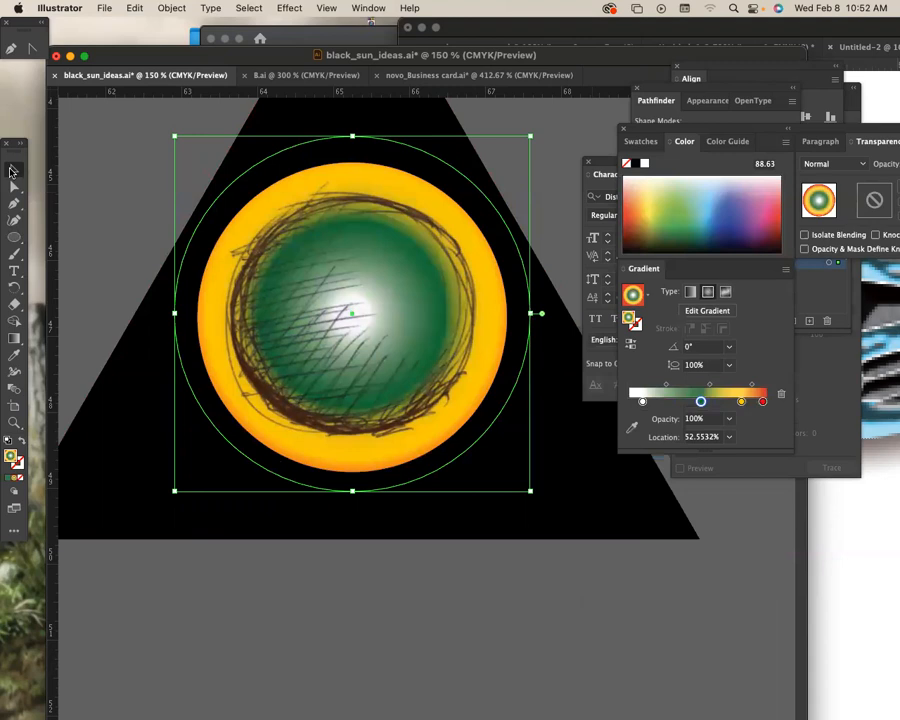
left_click(102, 178)
left_click(415, 296)
key("super+minus")
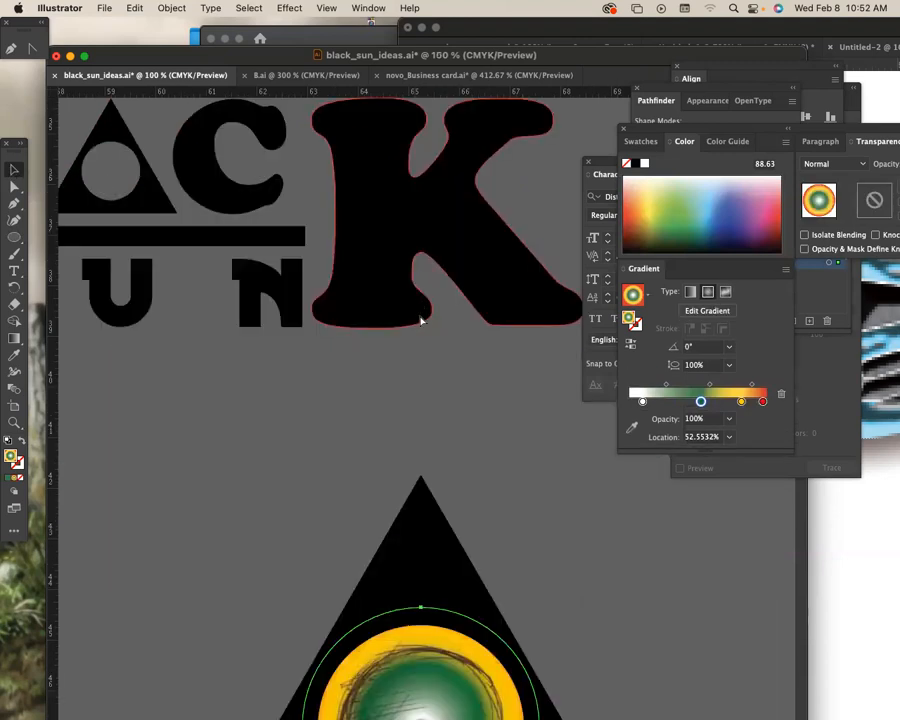
key("super+minus")
scroll(474, 321, "down", 5)
left_click(518, 263)
left_click(394, 281)
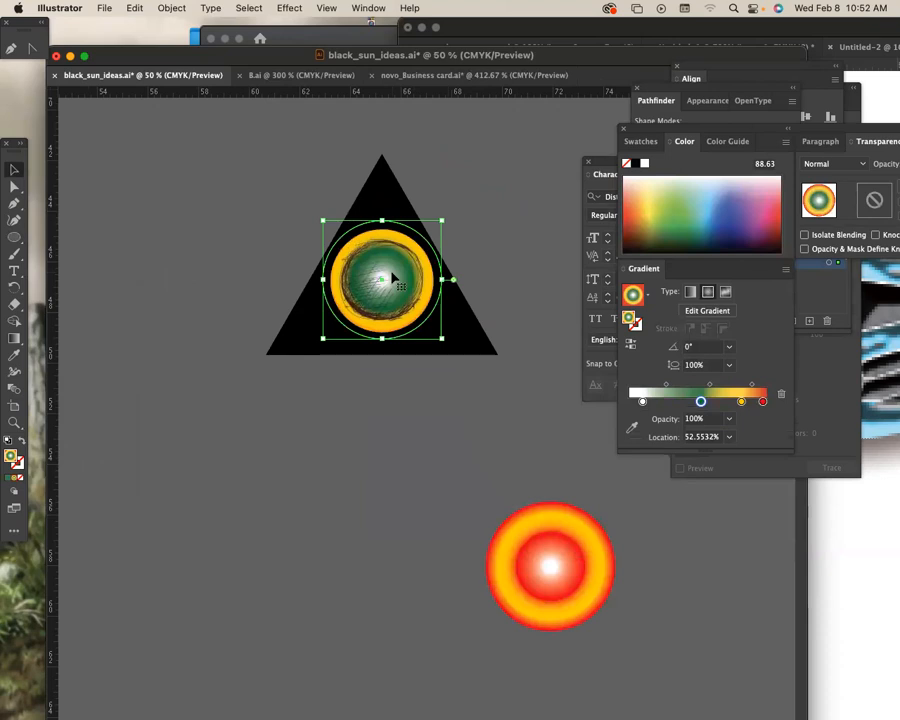
left_click_drag(471, 215, 275, 159)
left_click_drag(422, 192, 303, 215)
left_click(450, 244)
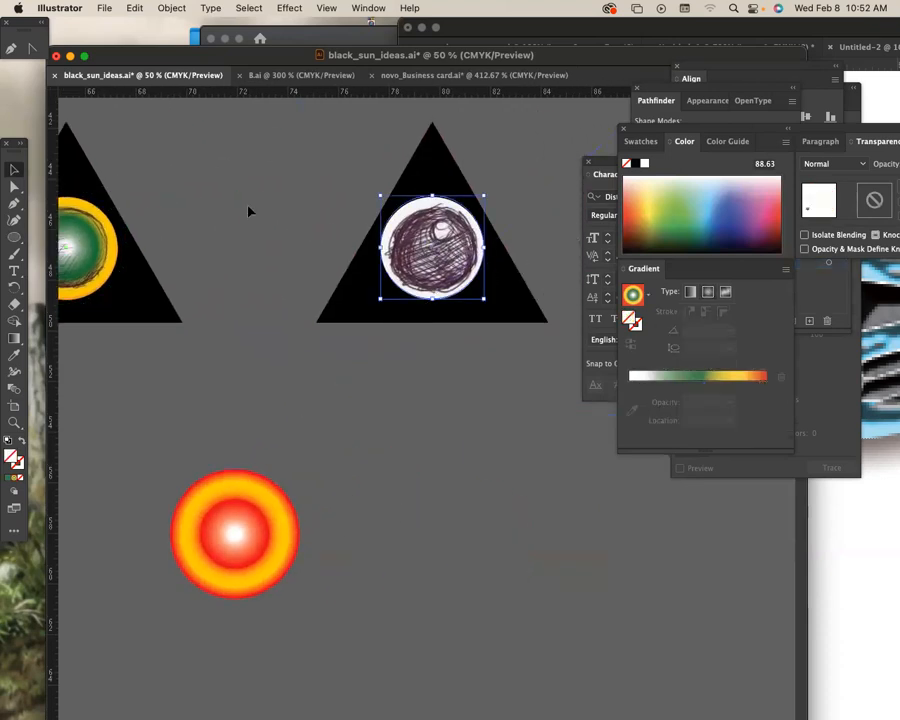
left_click_drag(210, 209, 317, 211)
left_click(189, 253)
mouse_move(189, 253)
left_mouse_down()
mouse_move(500, 270)
mouse_move(545, 290)
left_mouse_up()
left_click_drag(545, 290, 384, 271)
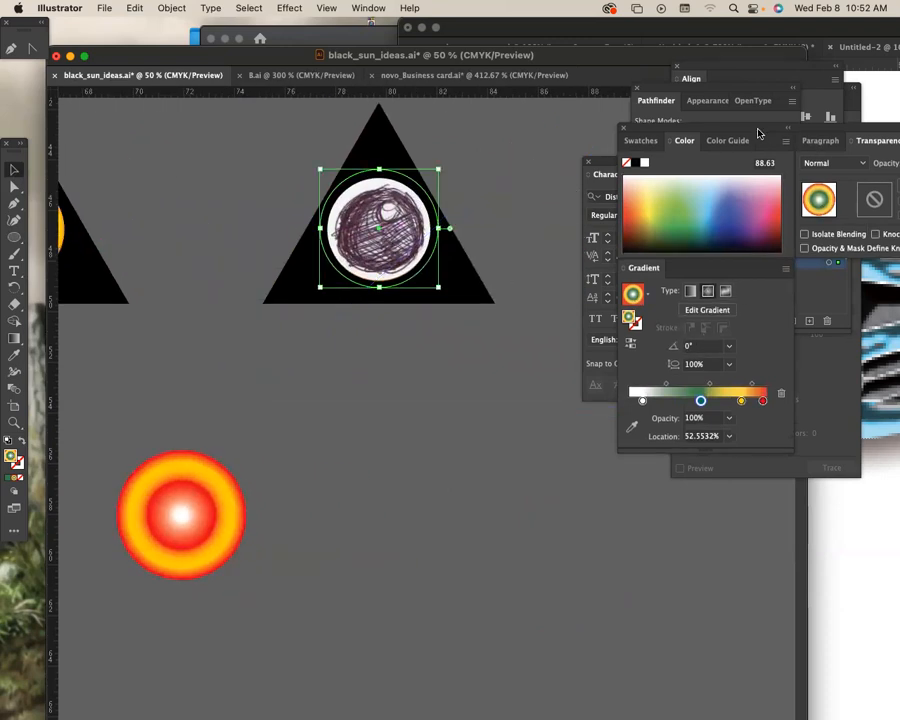
key("super+z")
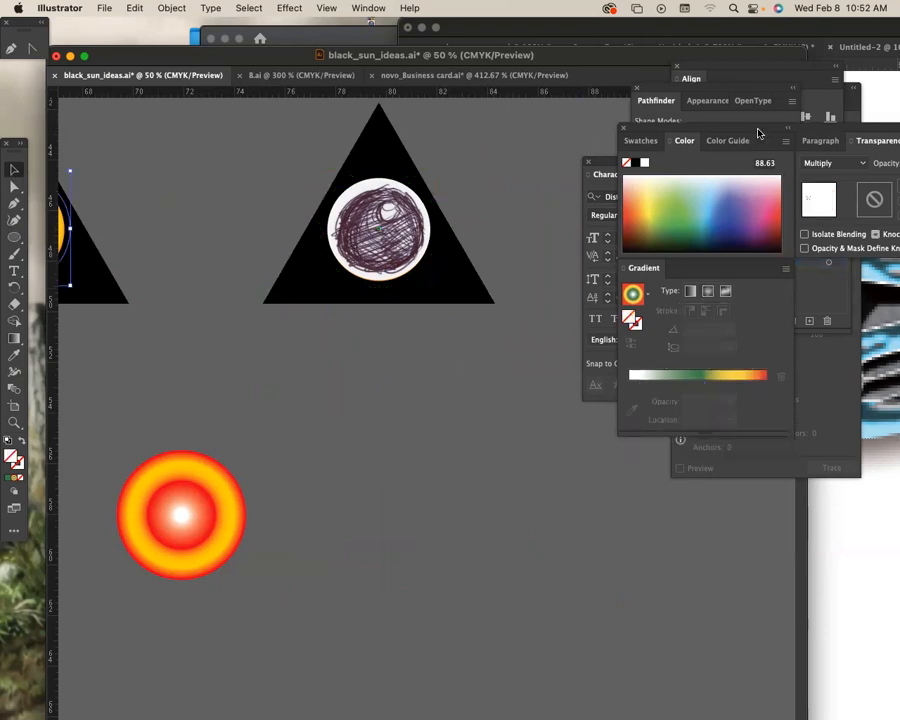
Try the Darken blending mode on the dark sphere image over the copied gradient circle
left_click(403, 233)
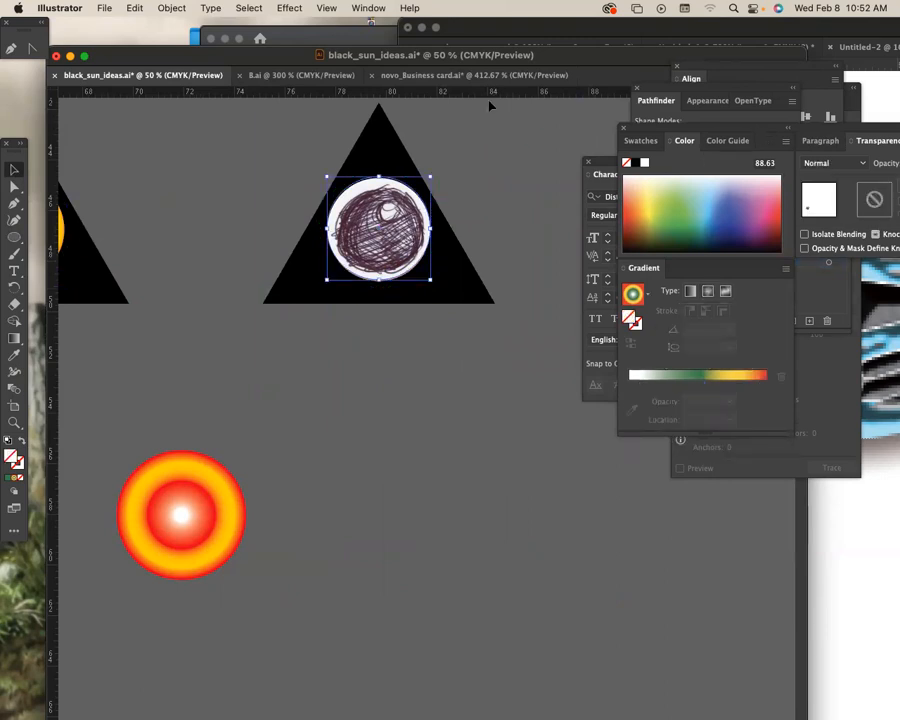
left_click_drag(683, 133, 620, 315)
left_click(798, 348)
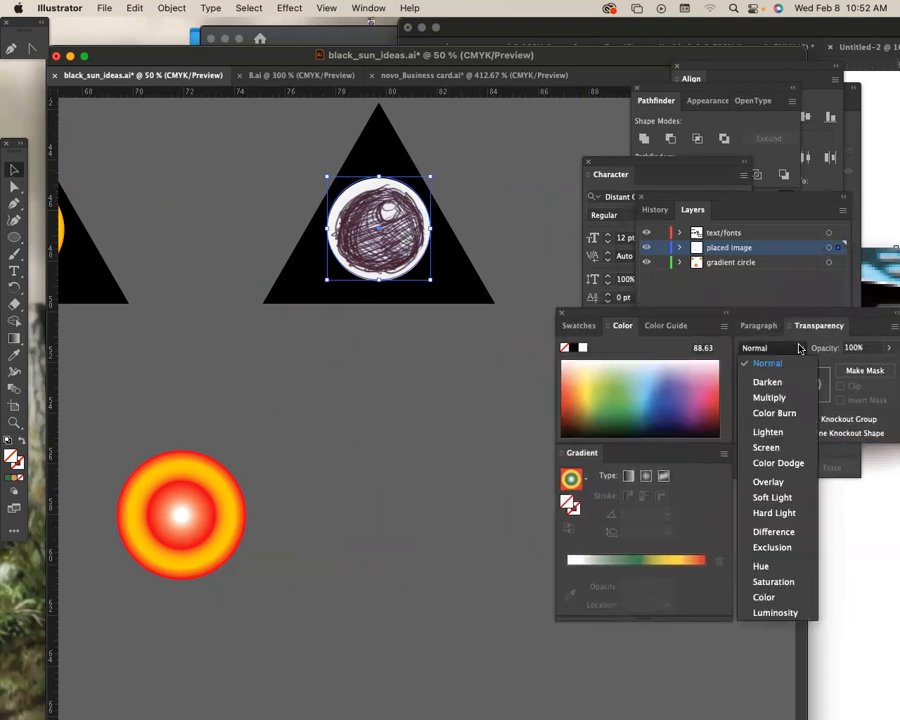
left_click(768, 382)
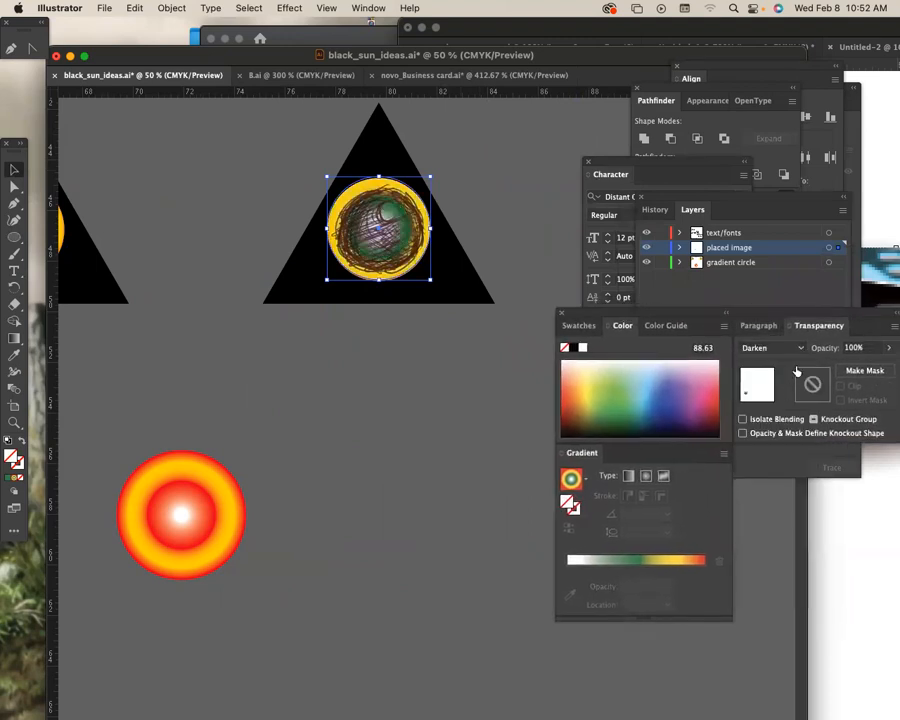
Try the Multiply and Color Burn blending modes on the dark sphere image
key("super+equal")
left_click_drag(468, 470, 460, 245)
left_click(798, 348)
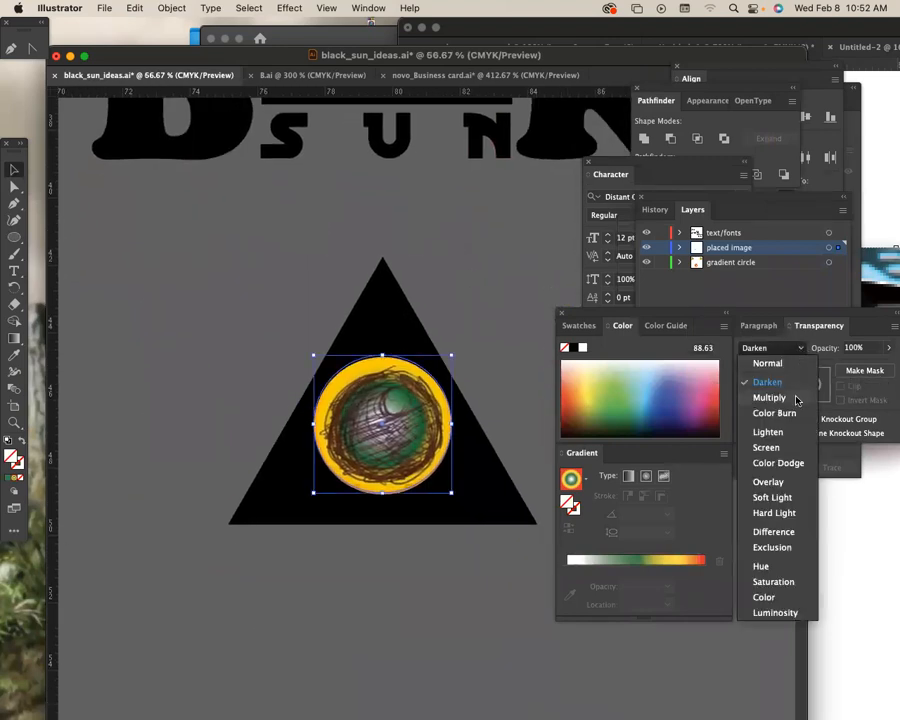
left_click(797, 399)
left_click(798, 348)
left_click(795, 413)
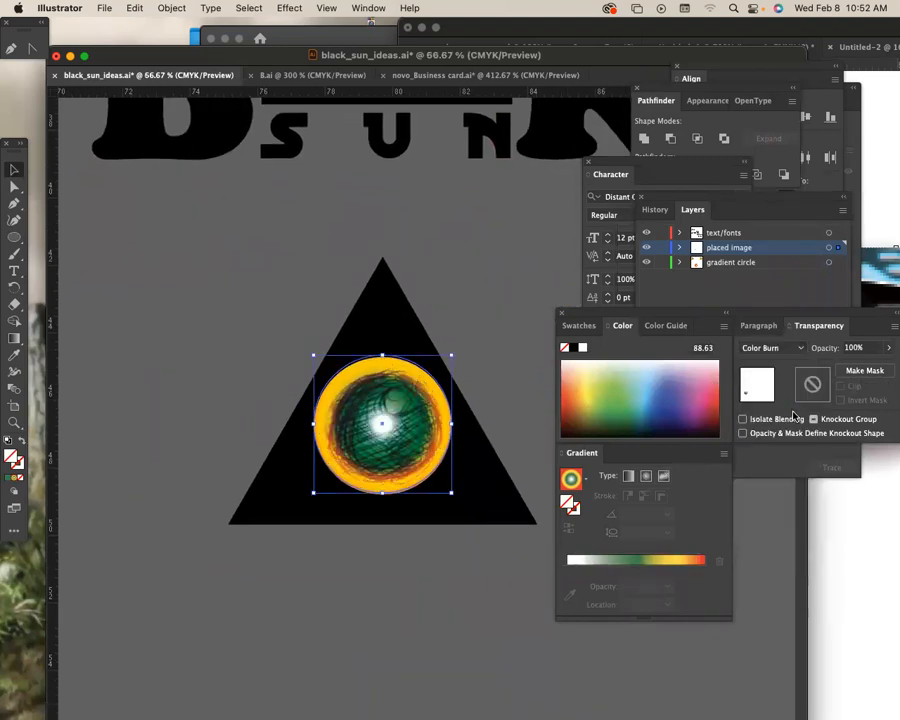
Try the Lighten and Color Dodge blending modes on the dark sphere image
left_click(798, 348)
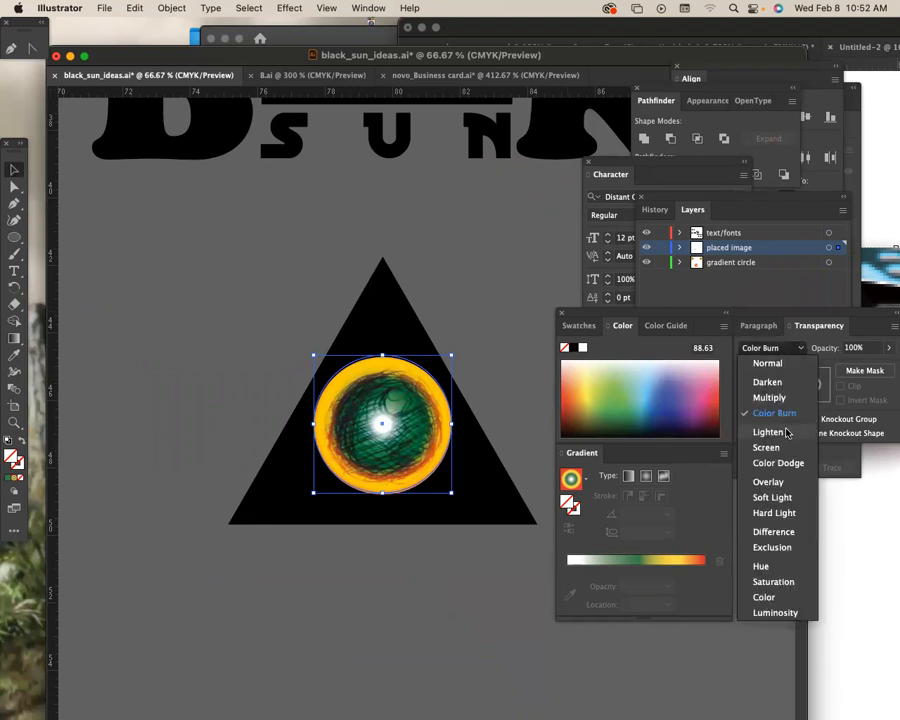
left_click(786, 430)
left_click(800, 348)
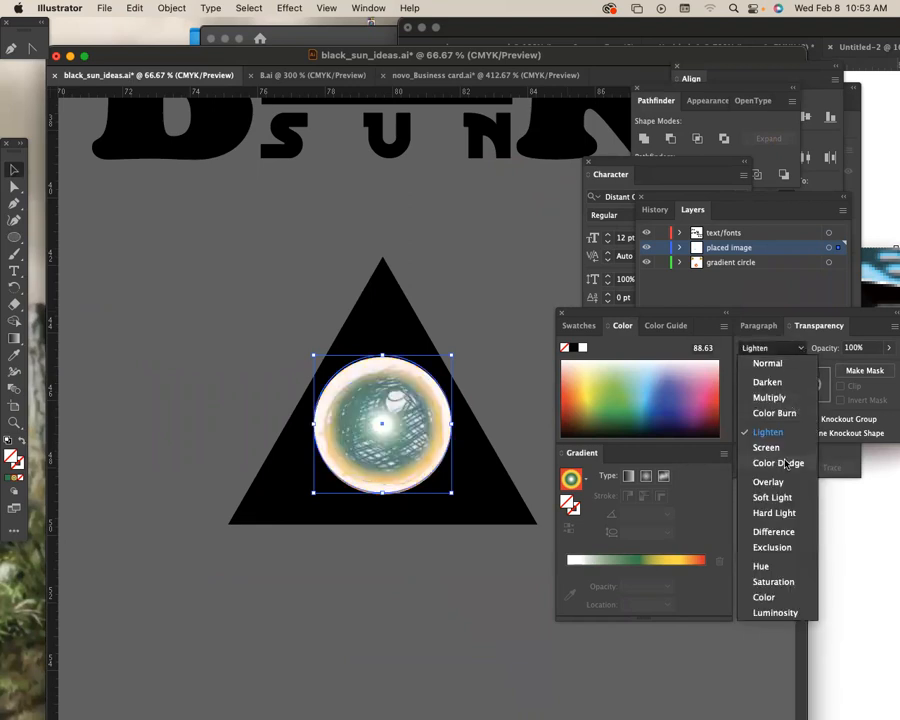
left_click(765, 460)
Try the Overlay, Soft Light and Hard Light blending modes on the dark sphere image
left_click(797, 348)
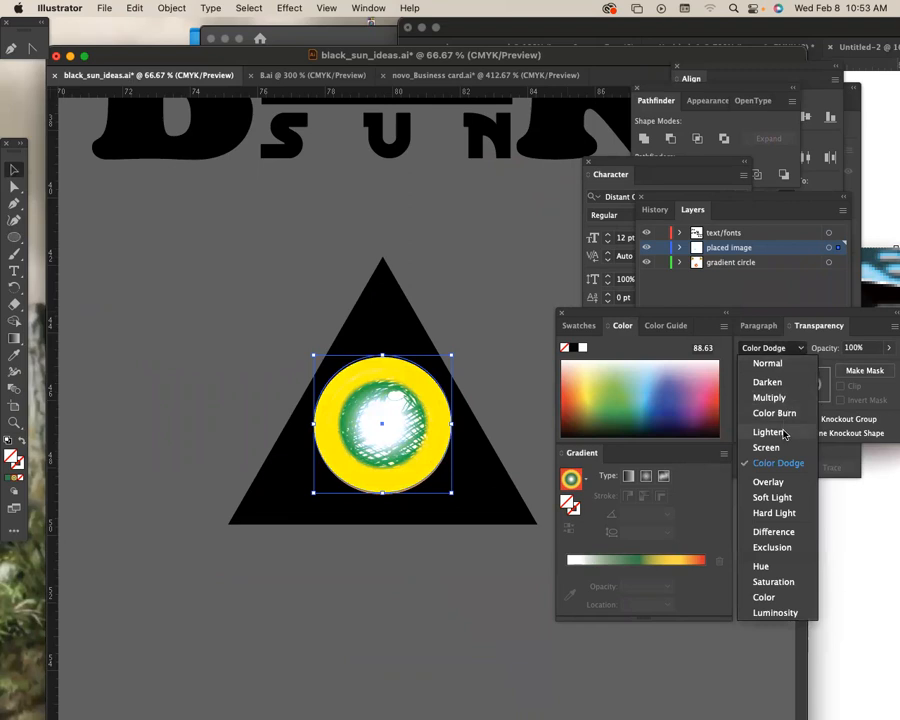
left_click(768, 482)
left_click(798, 348)
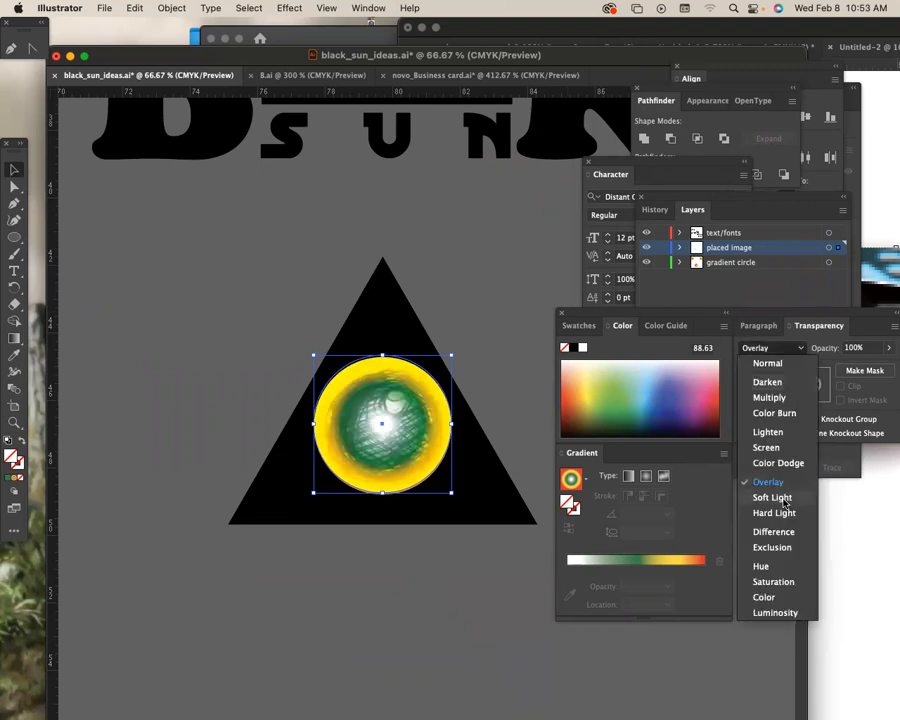
left_click(772, 500)
left_click(798, 348)
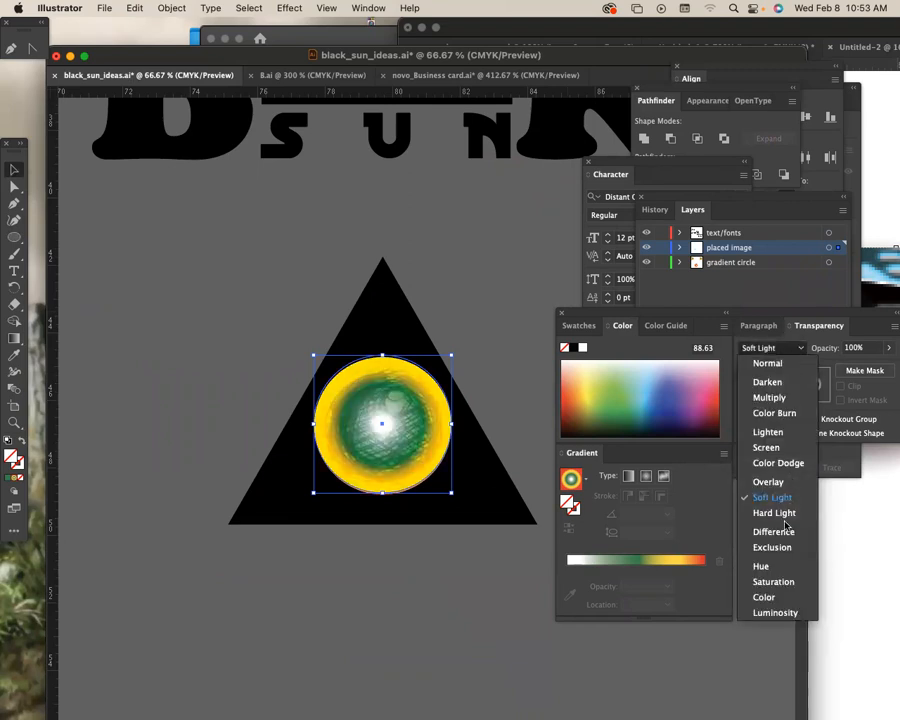
left_click(788, 511)
Try Difference on the dark sphere image, and set its blending mode to Exclusion
left_click(797, 348)
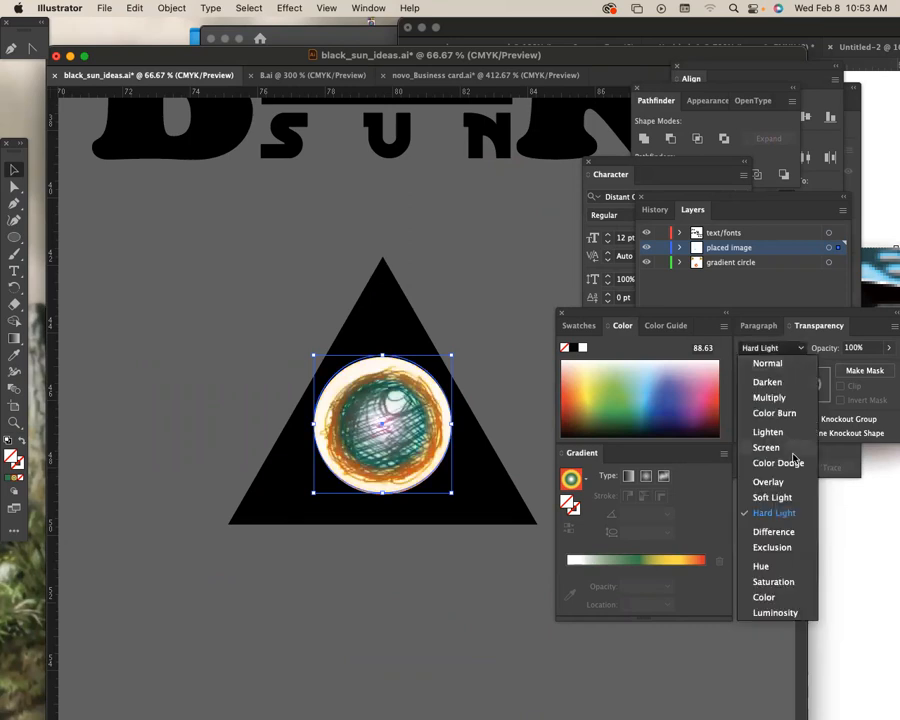
left_click(783, 532)
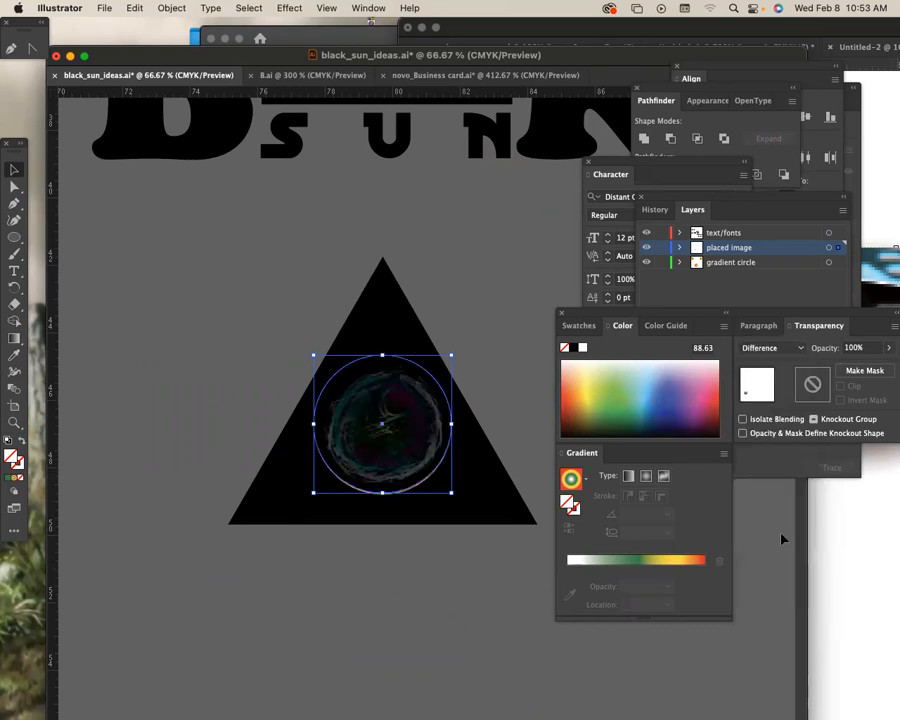
scroll(490, 430, "down", 3)
left_click(762, 348)
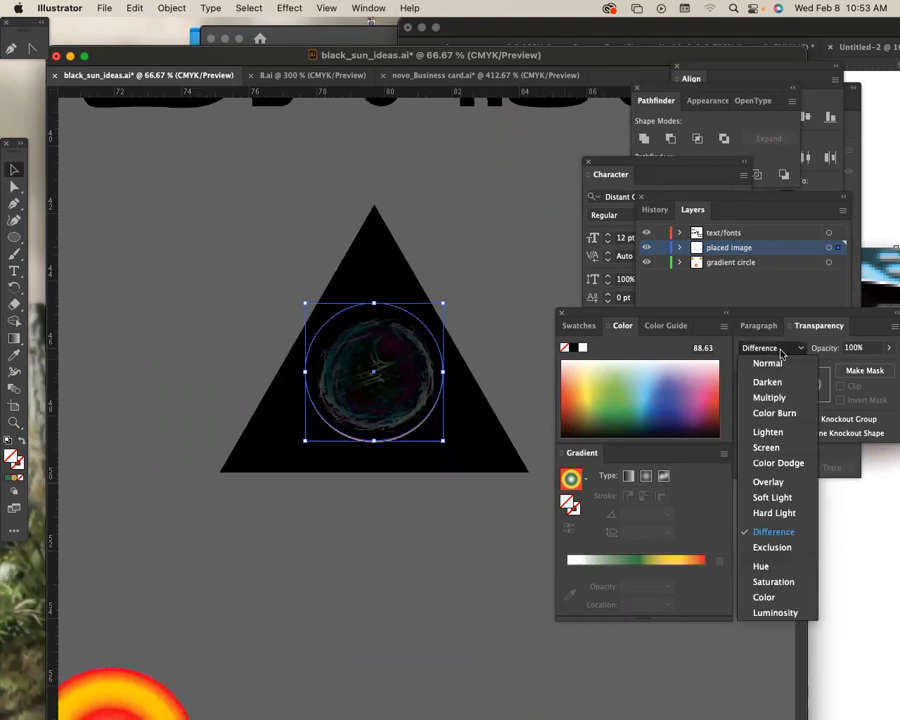
left_click(774, 546)
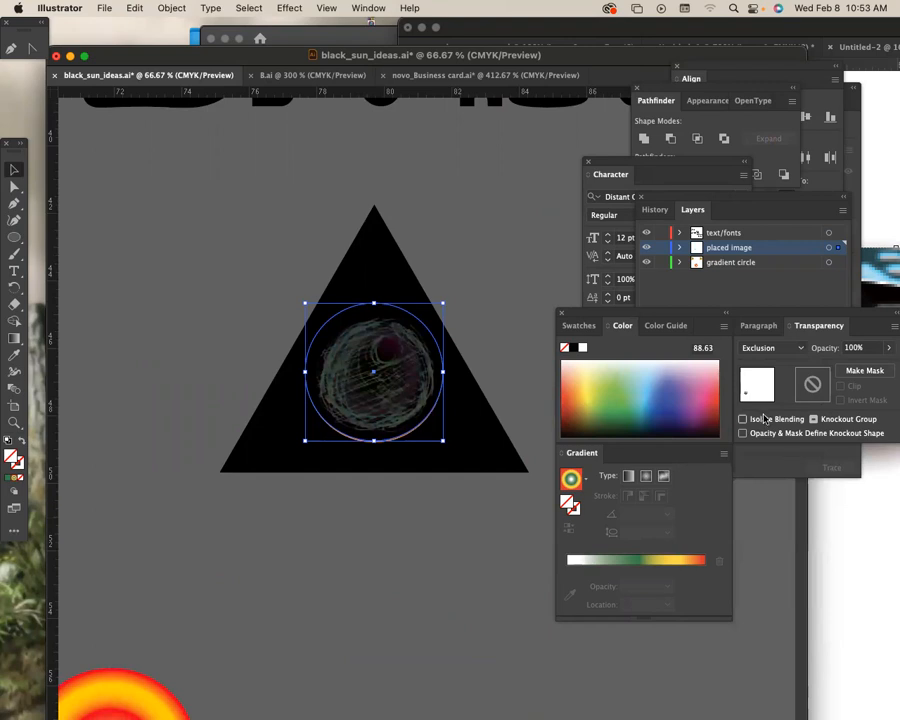
Examine the Exclusion blend on the dark sphere image up close, undoing and redoing the last change for comparison
key("super+equal")
key("super+equal")
left_click_drag(463, 473, 374, 192)
key("a")
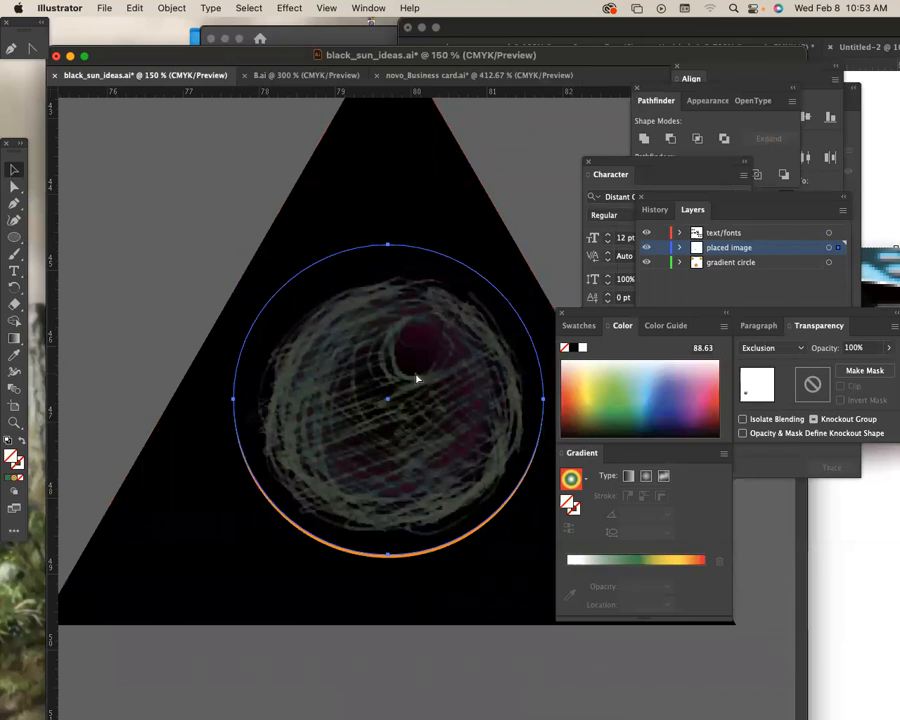
key("super+z")
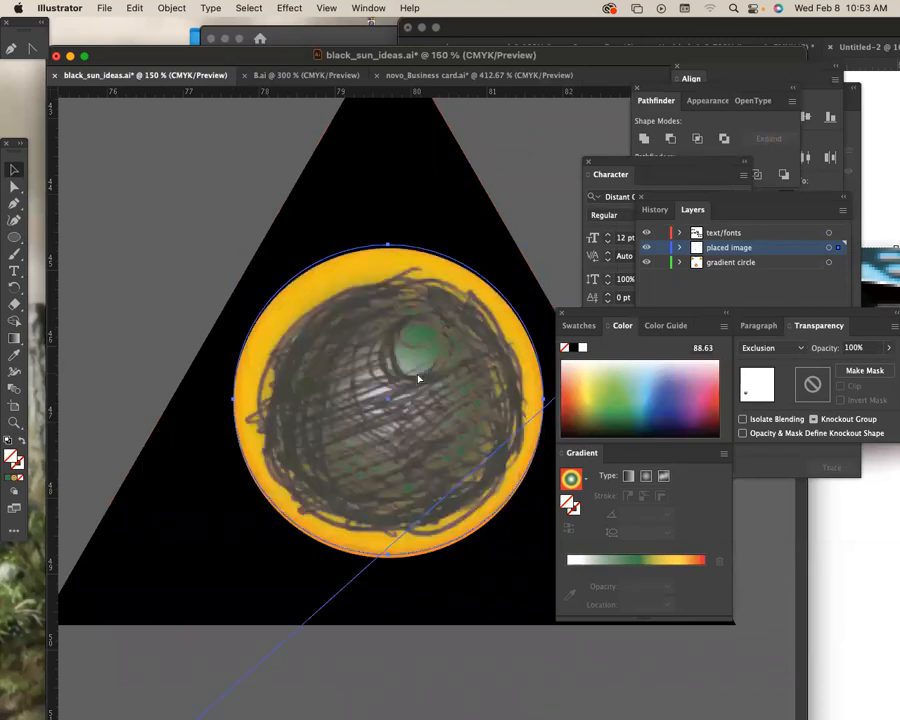
key("super+shift+z")
key("v")
left_click(800, 348)
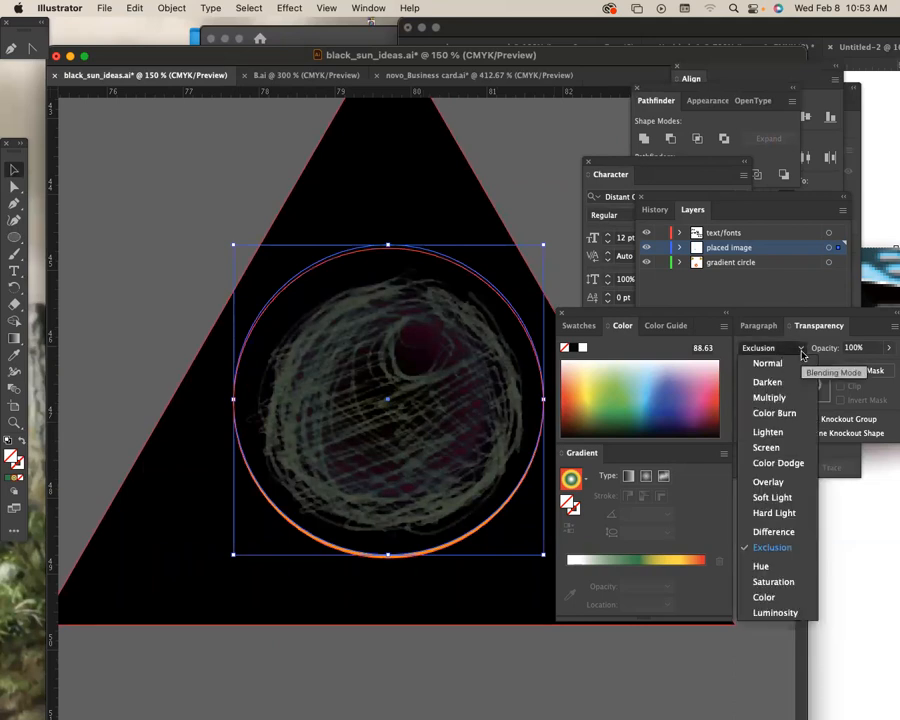
left_click(773, 268)
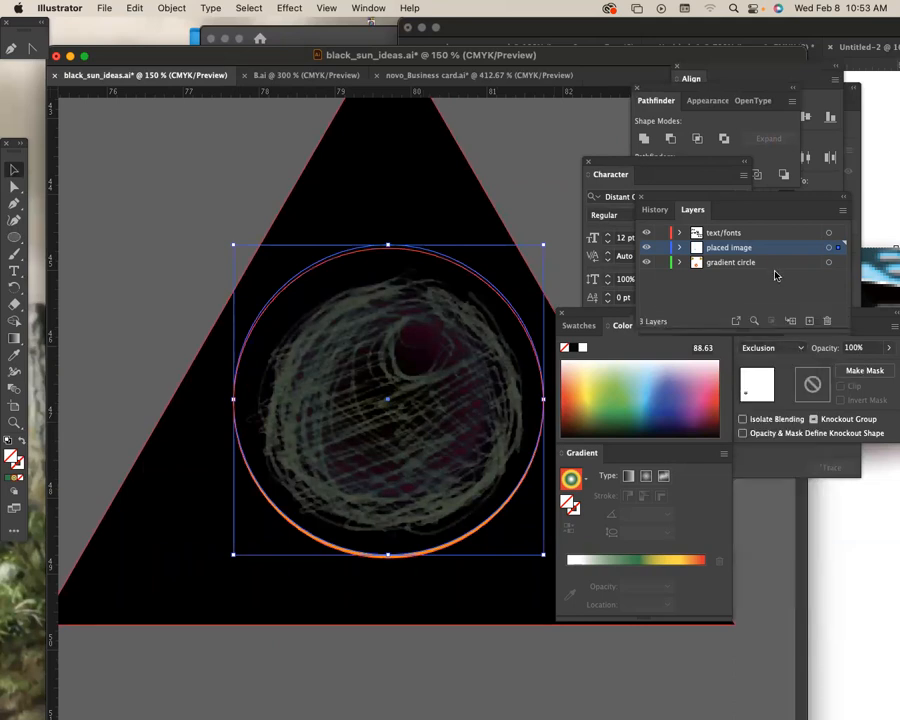
scroll(375, 408, "down", 5)
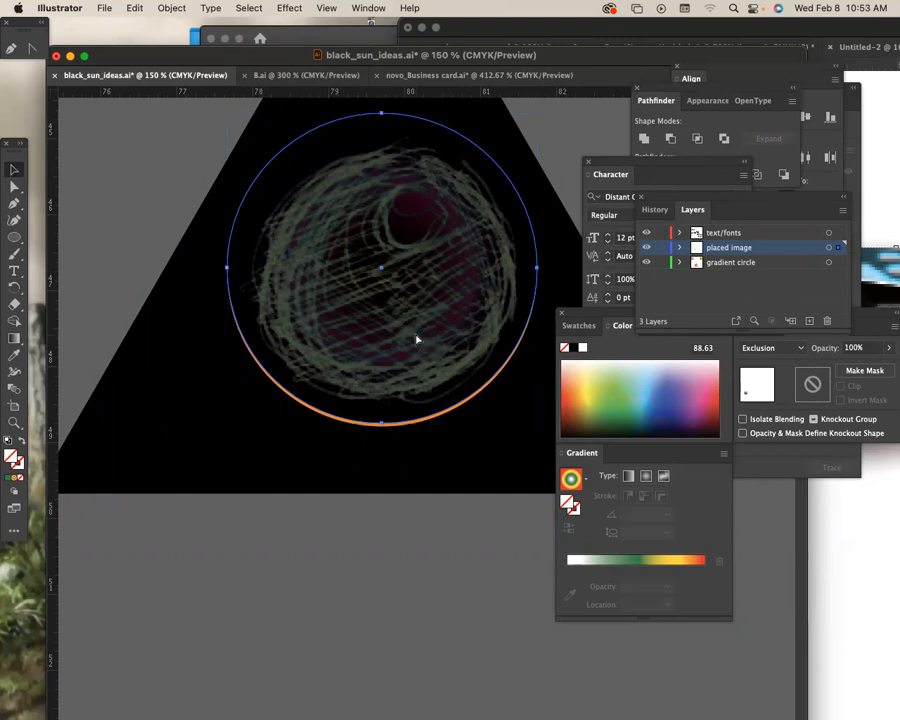
key("super+i")
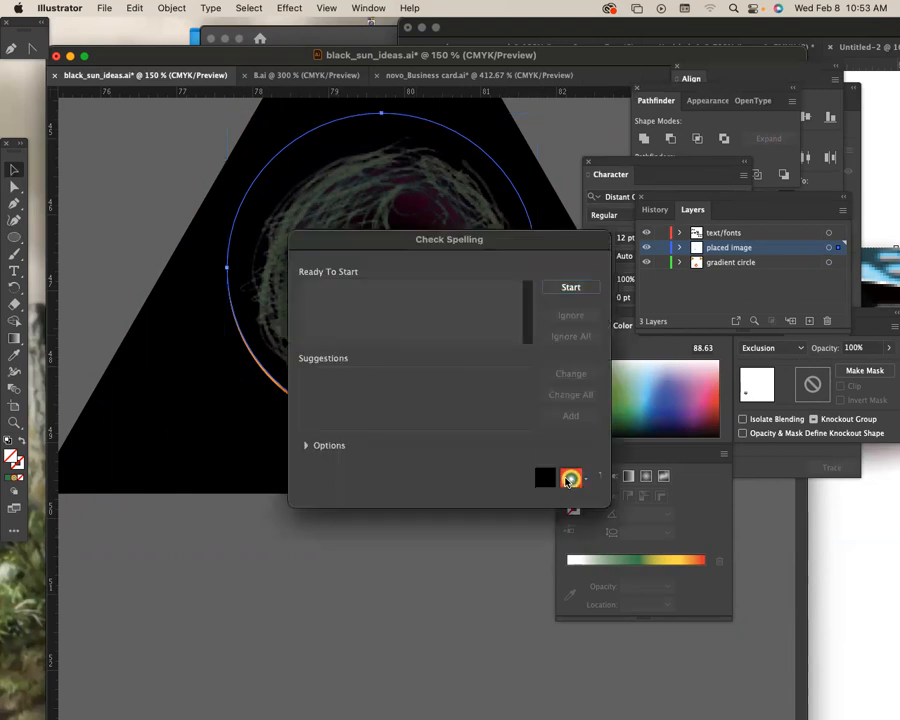
left_click(568, 477)
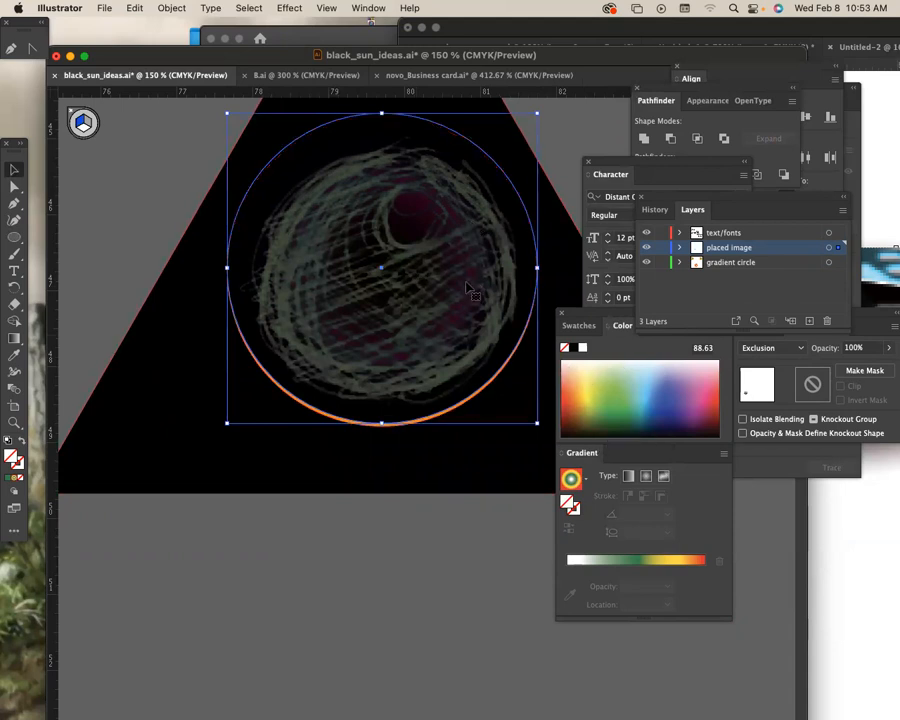
Save the document and scale the dark sphere image down about its centre within the yellow gradient circle
key("super+s")
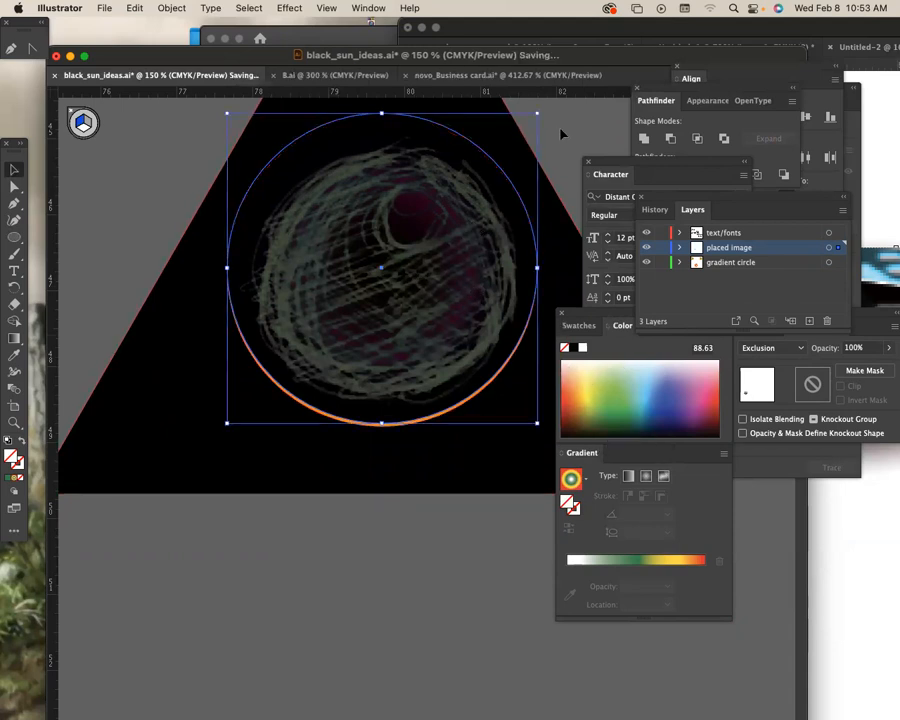
key("super+shift+a")
left_click_drag(455, 293, 461, 303)
left_click_drag(537, 426, 485, 385)
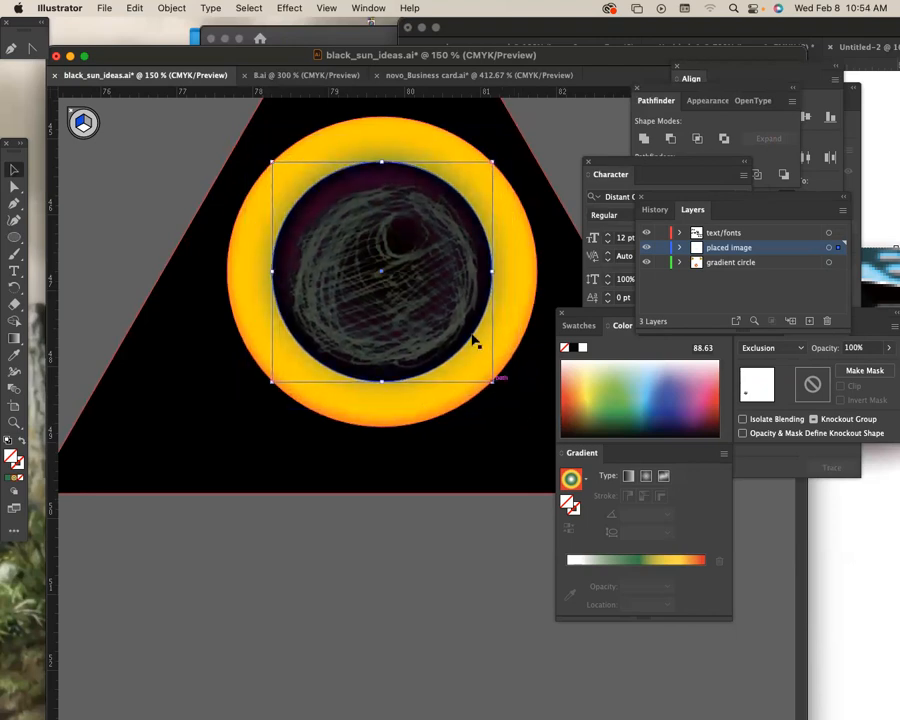
Add an Outer Glow effect to the dark sphere image with a near-white F9F7F8 colour and 100% opacity
left_click(249, 8)
mouse_move(303, 8)
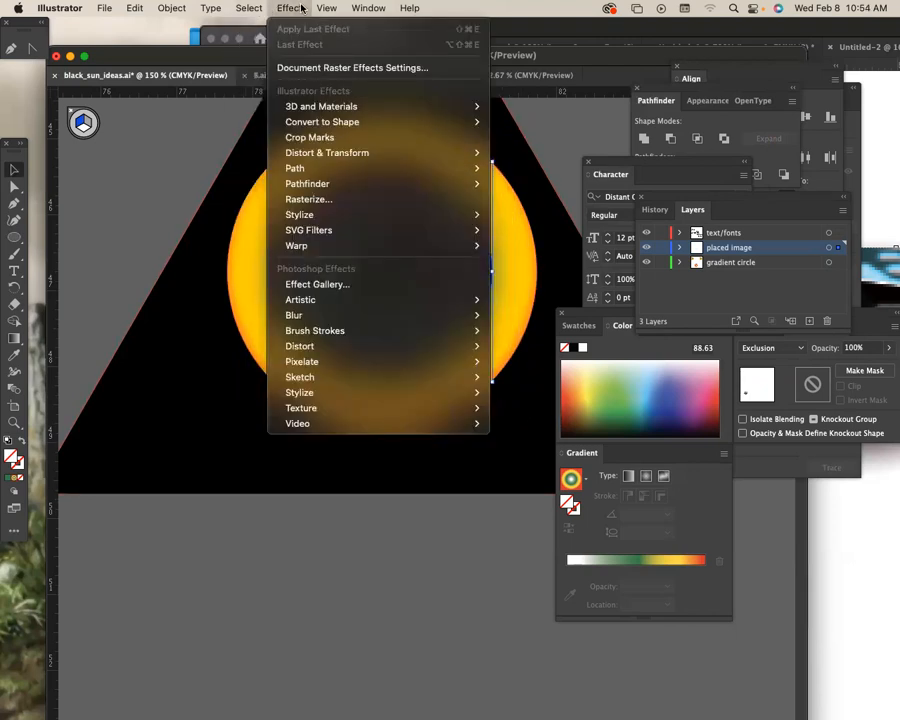
mouse_move(323, 231)
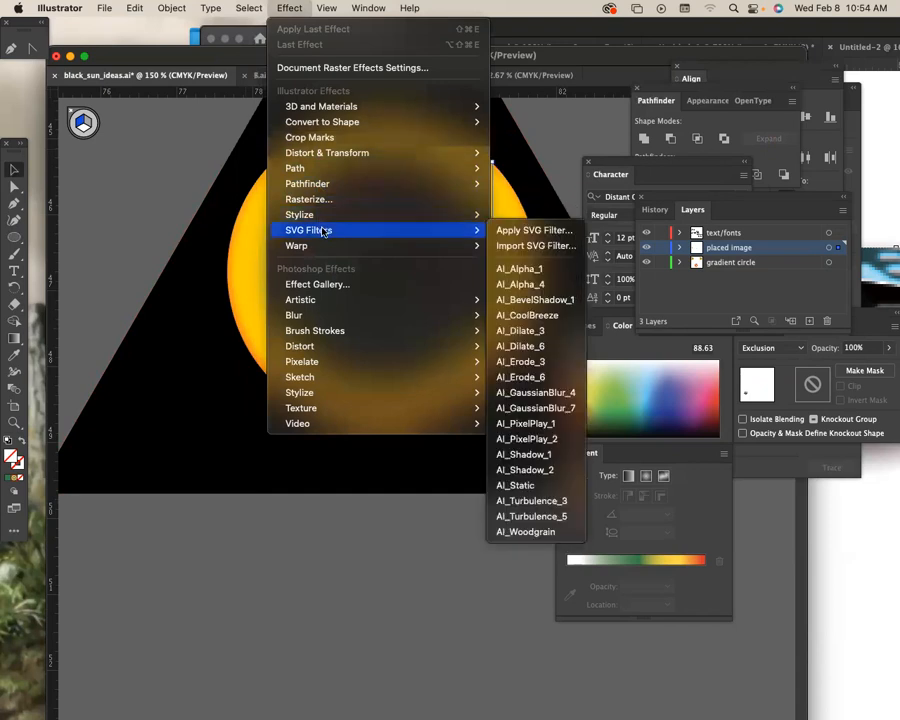
left_click(543, 261)
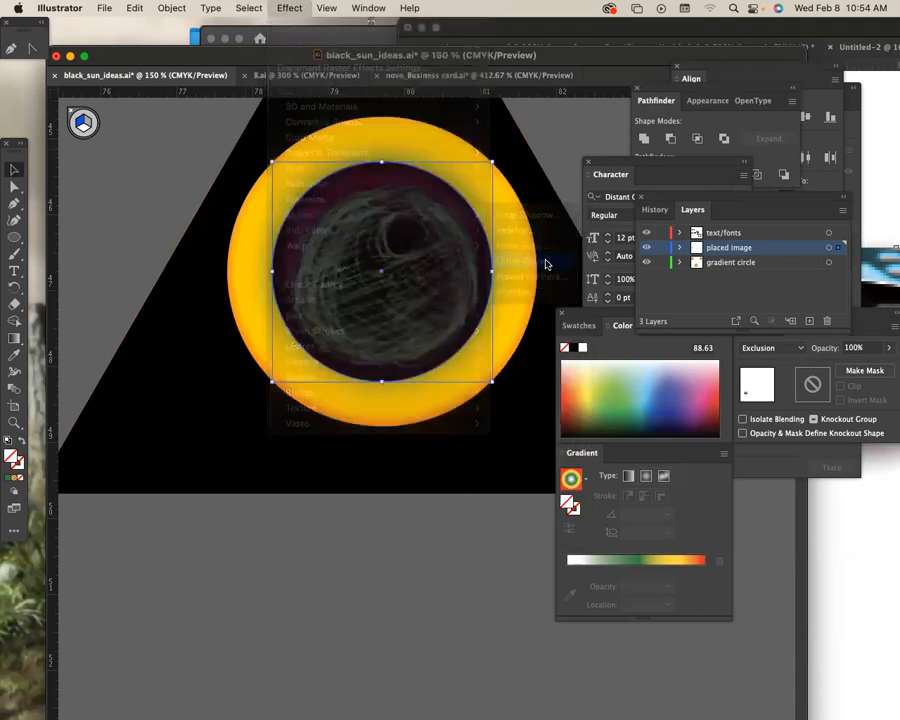
left_click_drag(482, 282, 691, 102)
left_click(666, 142)
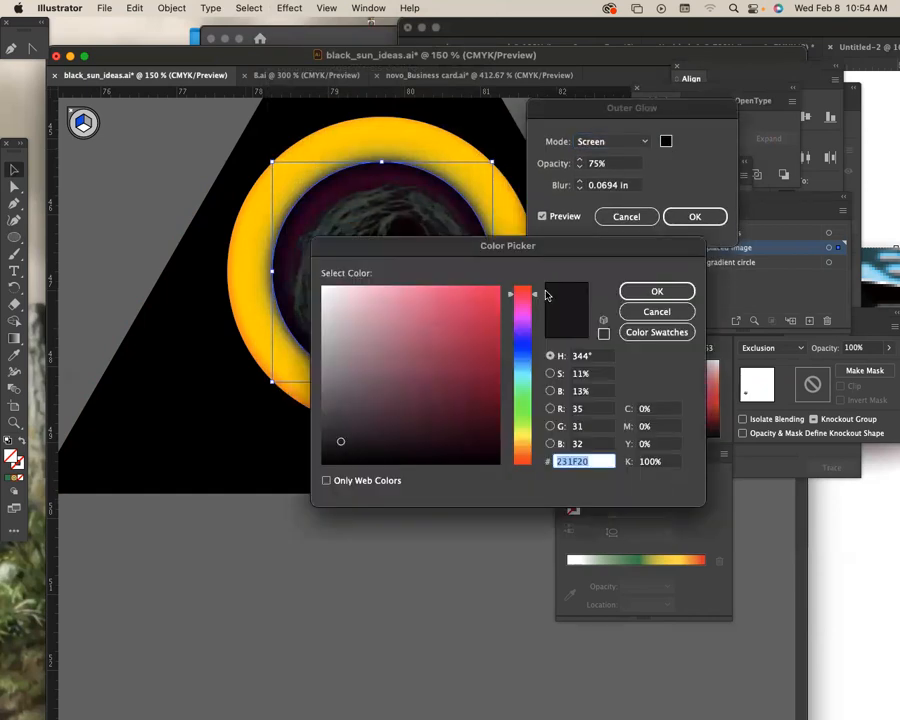
left_click(323, 289)
left_click(657, 291)
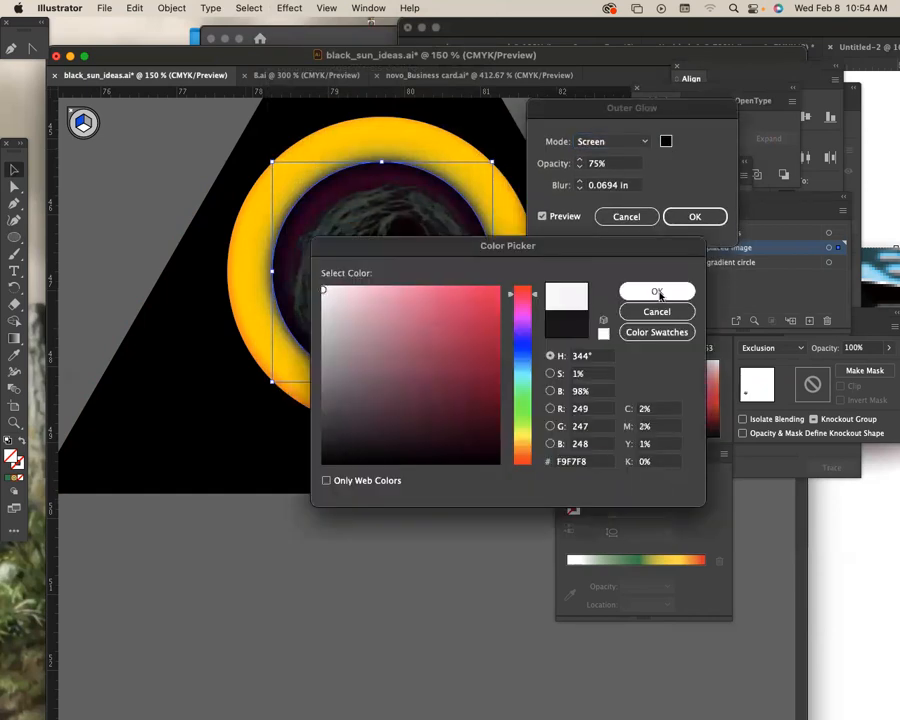
left_click_drag(588, 164, 613, 166)
type("100")
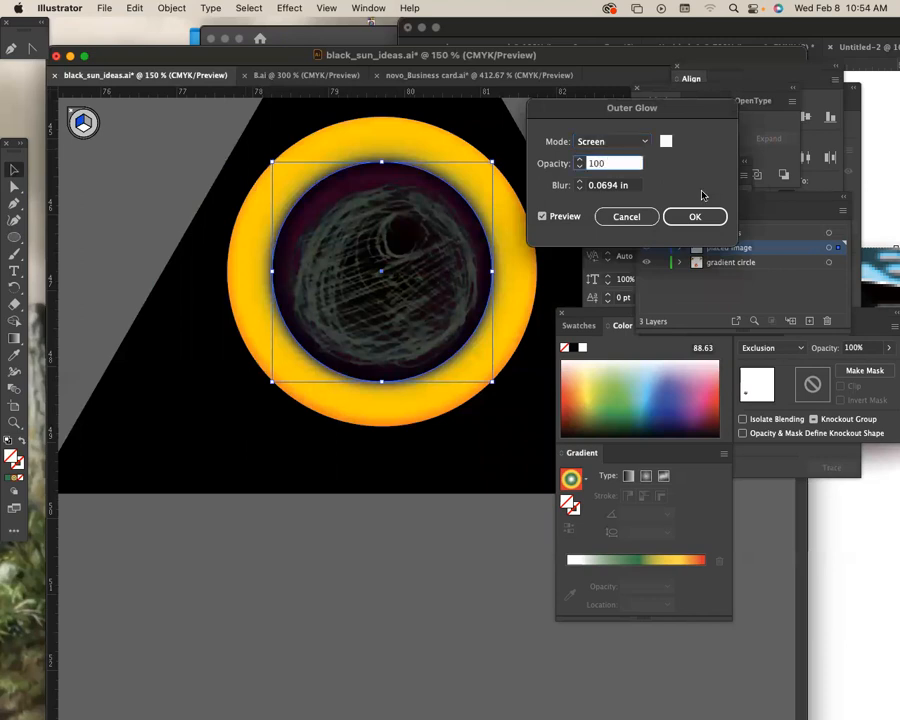
Set the outer glow's mode to Normal, its colour to pink and its blur to 0.625 in
left_click(639, 142)
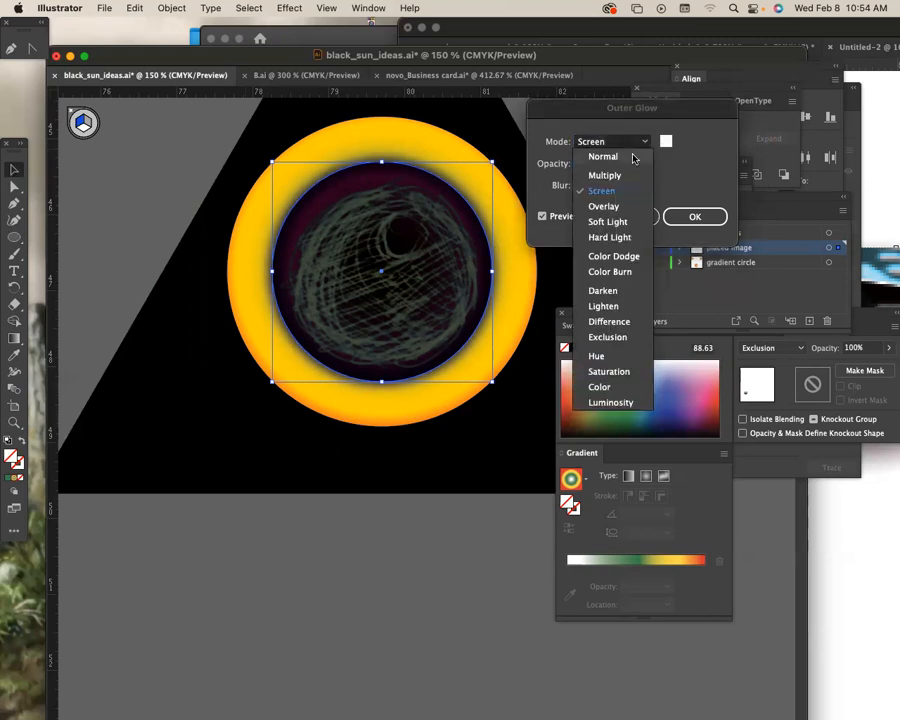
left_click(633, 158)
left_click(666, 141)
left_click(502, 295)
key("Return")
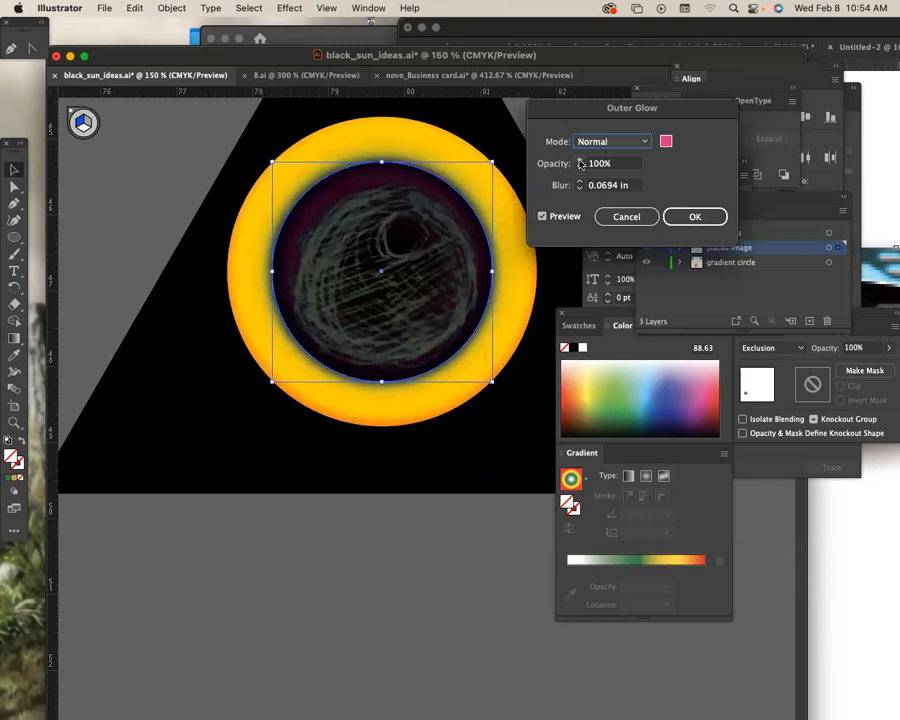
left_click(579, 182)
left_click(579, 182)
left_click(579, 182)
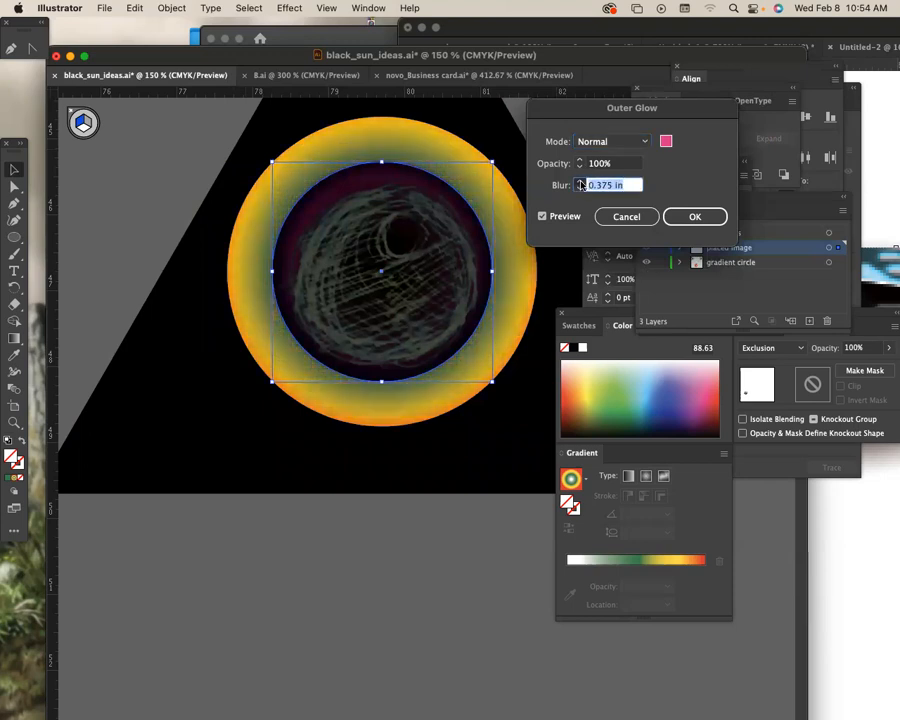
left_click(579, 182)
left_click(579, 182)
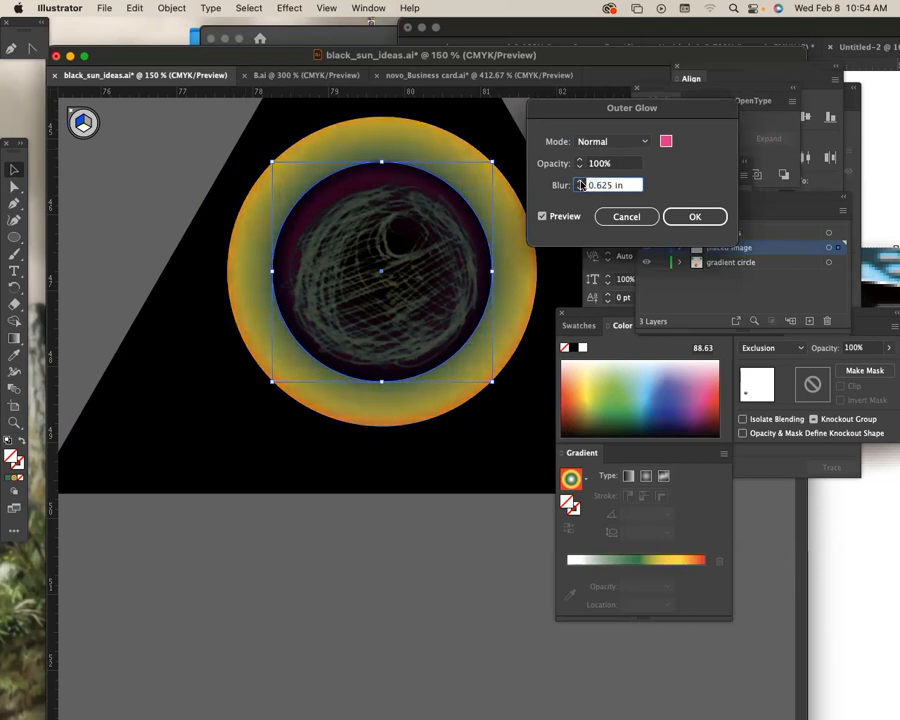
Try the dark green 042D11 as the outer glow's colour
left_click(666, 142)
left_click_drag(519, 358, 518, 398)
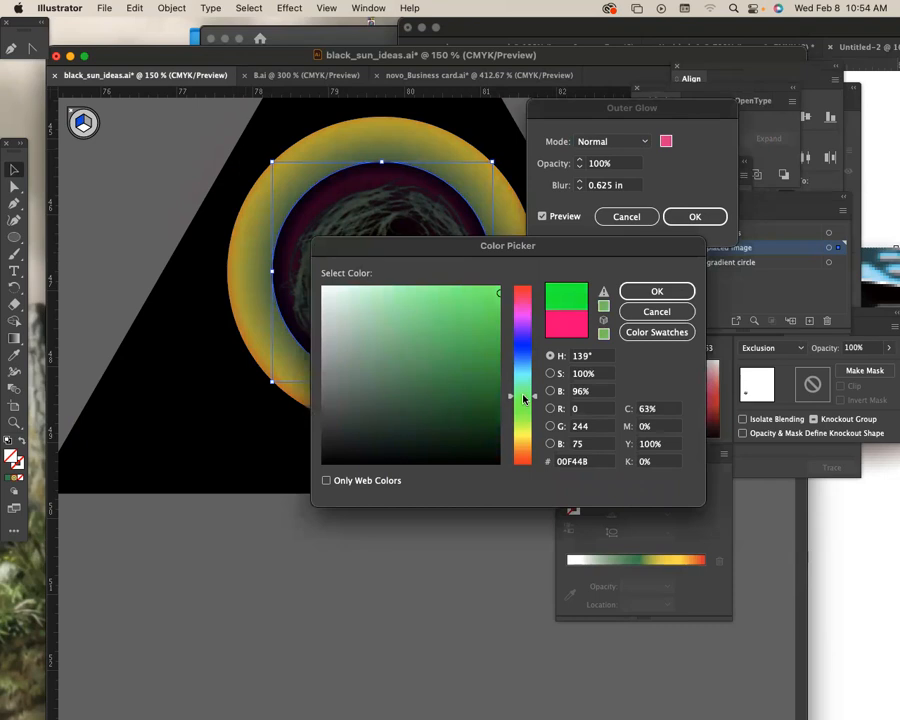
left_click(476, 358)
left_click(481, 427)
left_click(657, 291)
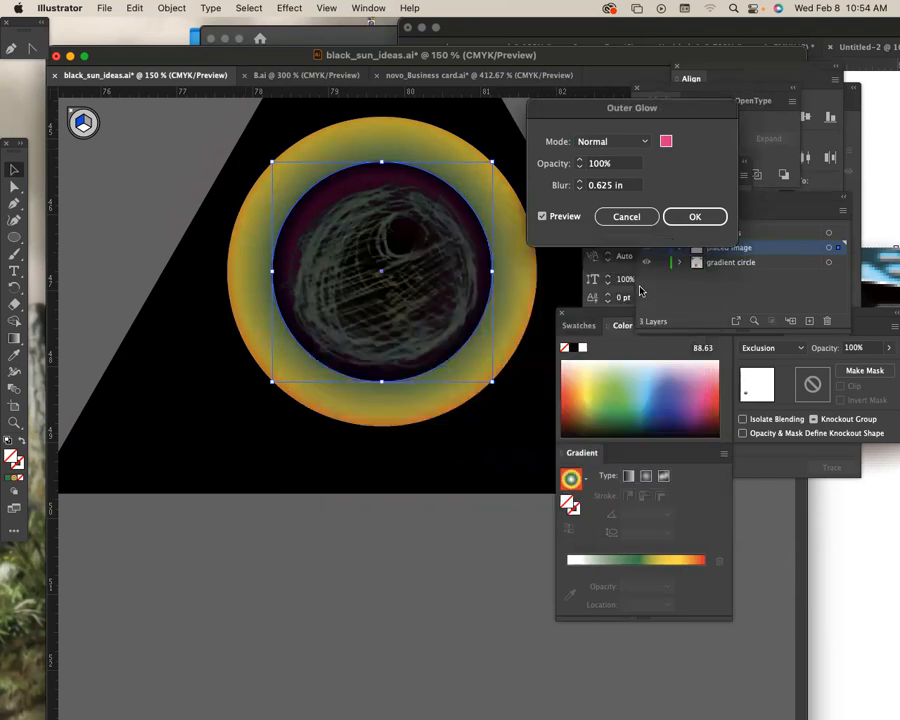
Set the outer glow's colour to red and apply the effect to the dark sphere image
left_click(666, 142)
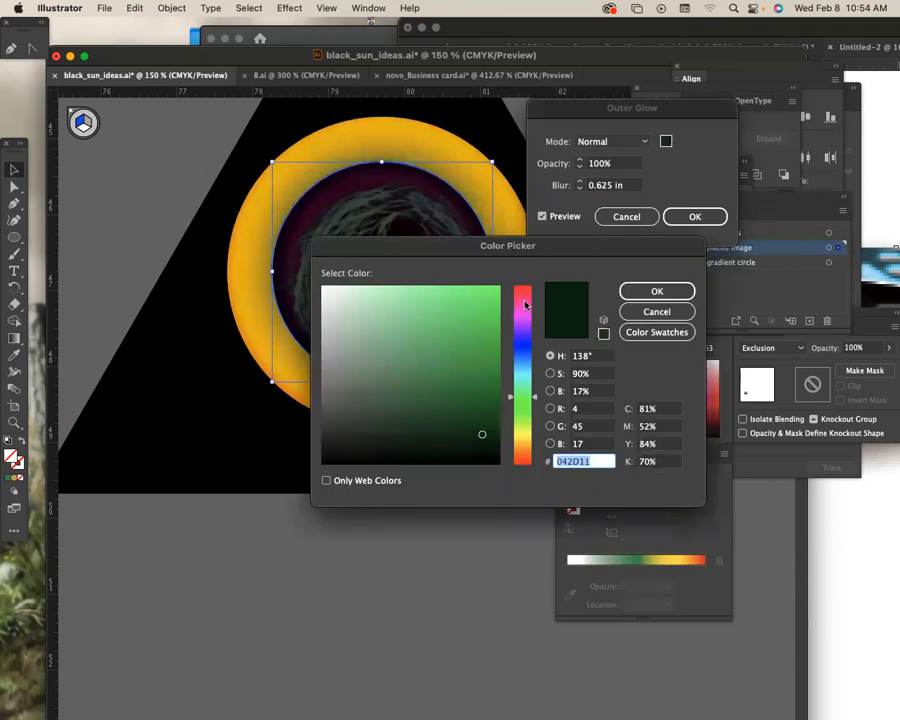
left_click(525, 299)
left_click_drag(527, 293, 526, 290)
left_click(654, 291)
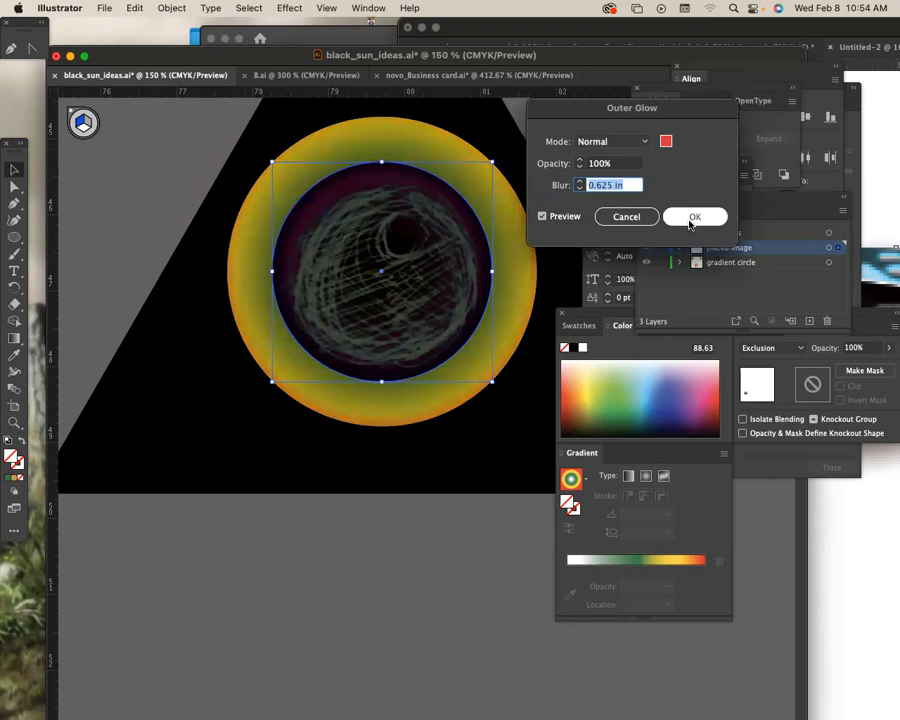
left_click(692, 216)
Duplicate the black triangle with its glowing dark sphere to the right of the original
key("super+minus")
key("super+minus")
key("super+minus")
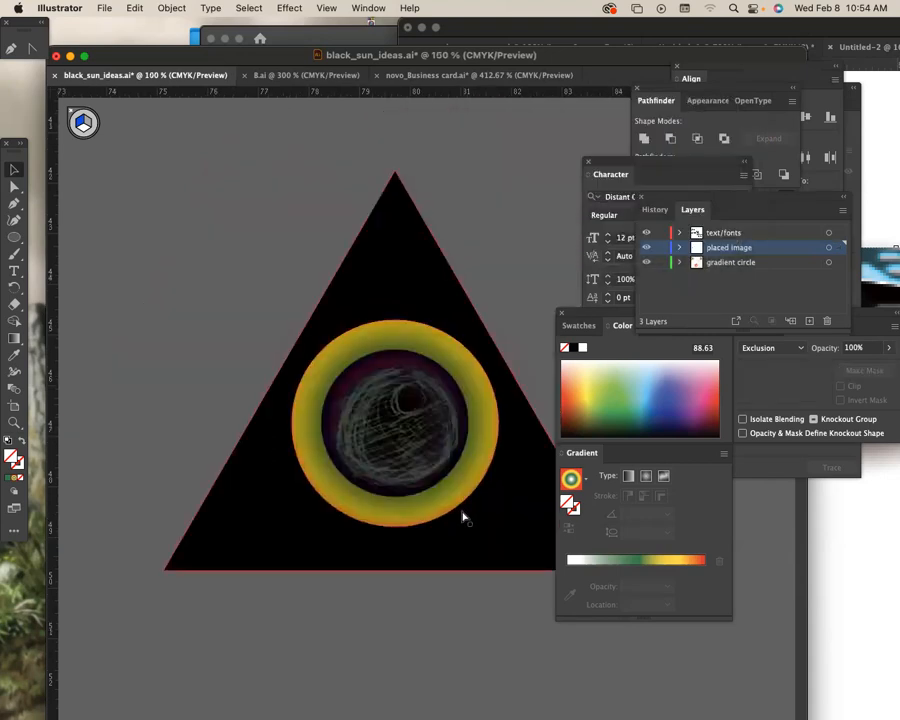
scroll(441, 390, "down", 3)
scroll(450, 430, "right", 1)
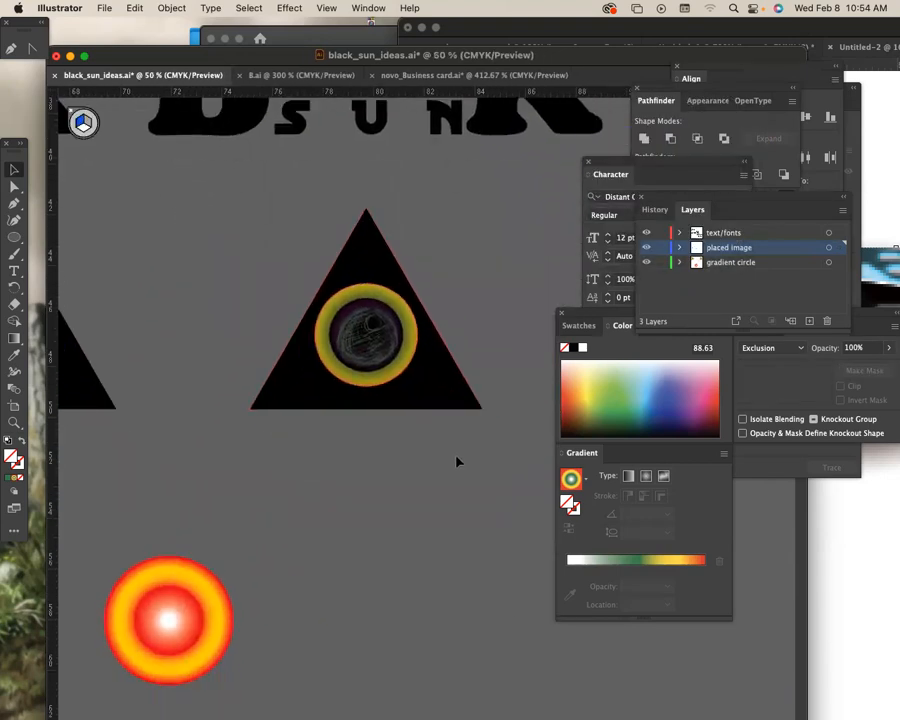
key("super+minus")
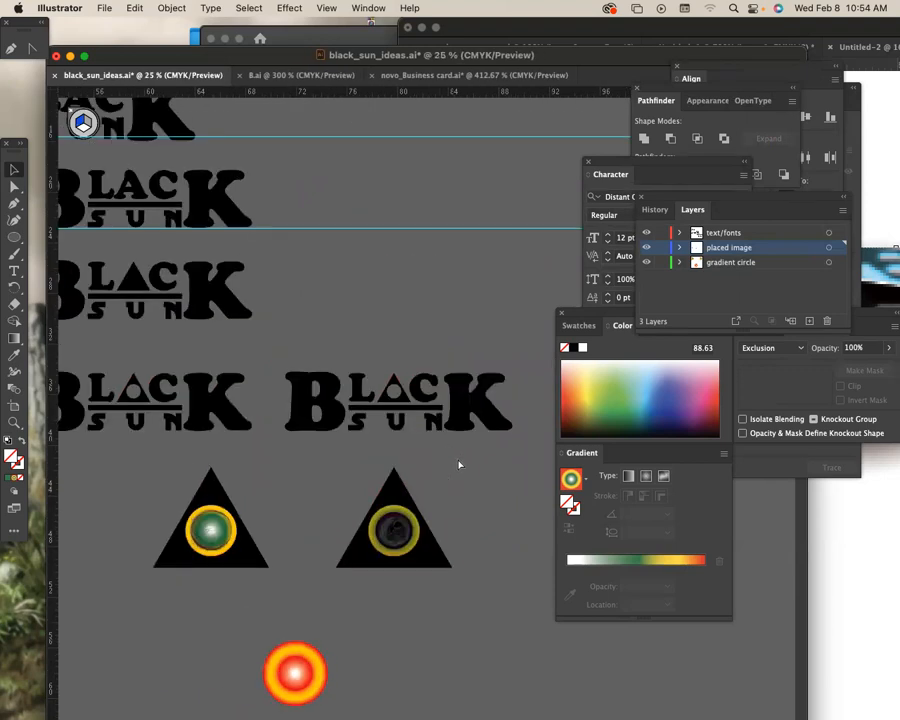
scroll(465, 420, "down", 10)
left_click_drag(246, 247, 299, 327)
left_click_drag(197, 307, 356, 307)
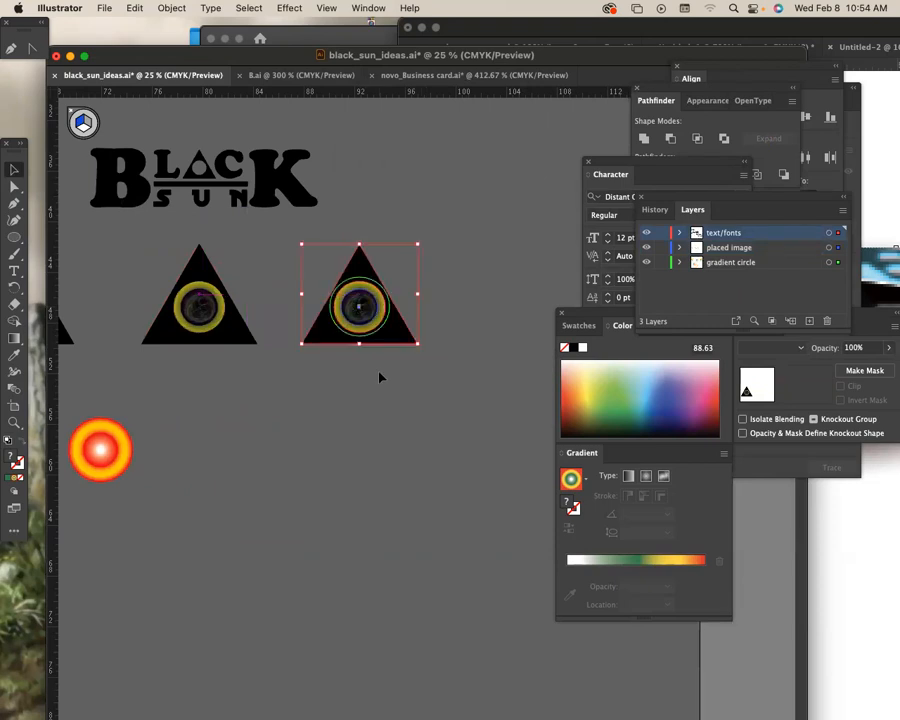
Rotate a copy of the duplicated triangle over it into a star shape, nudge it left, and undo a further rotation
key("r")
left_click_drag(281, 313, 344, 406)
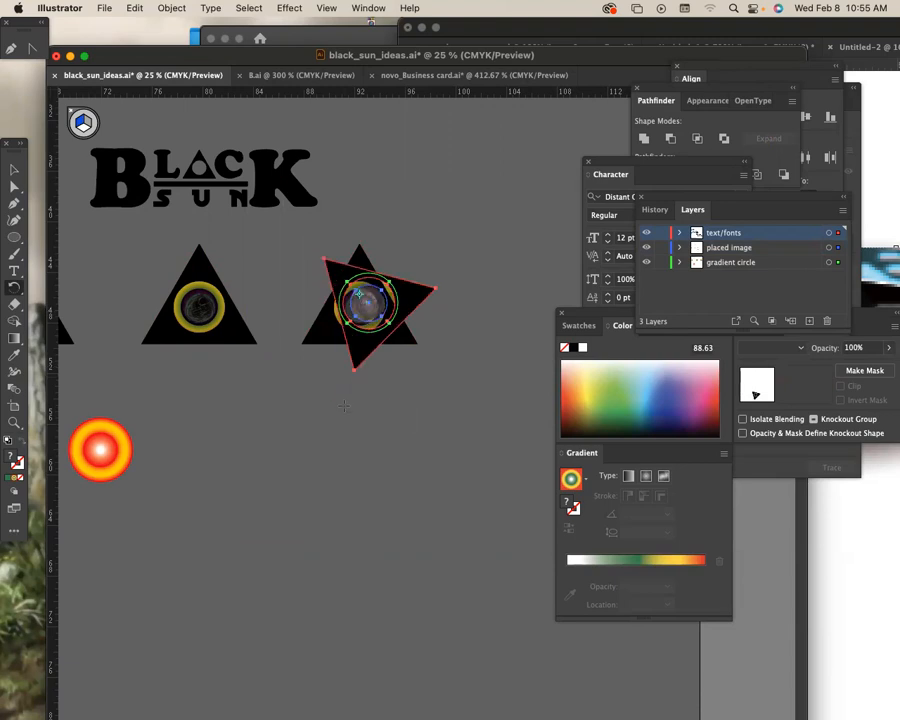
key("Left")
key("Left")
key("Left")
key("Left")
key("Left")
key("Left")
key("Left")
key("Left")
key("Left")
key("Left")
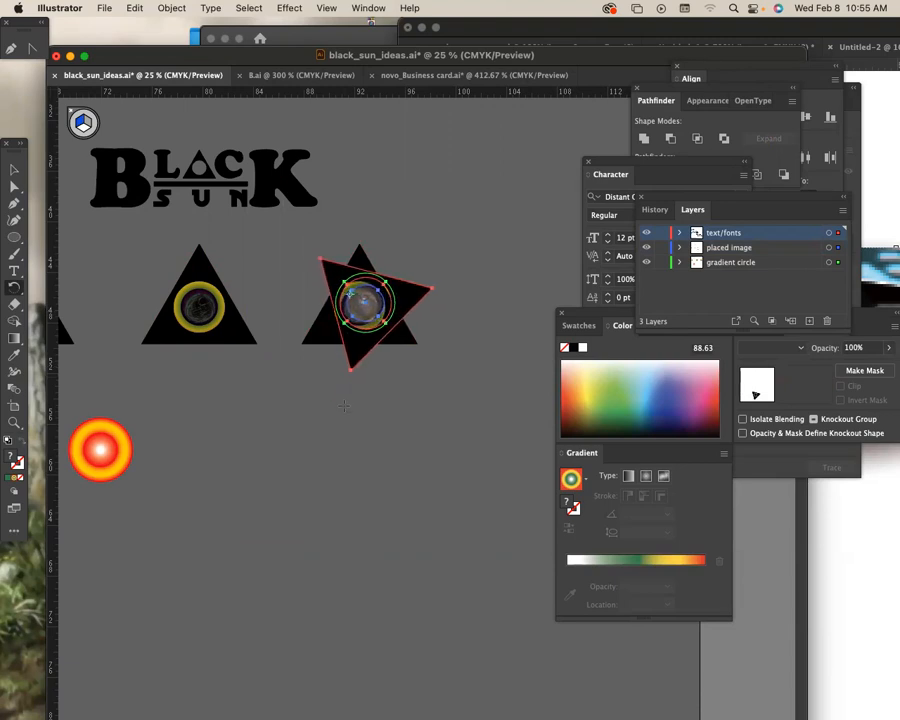
key("Left")
key("Left")
key("Left")
key("Left")
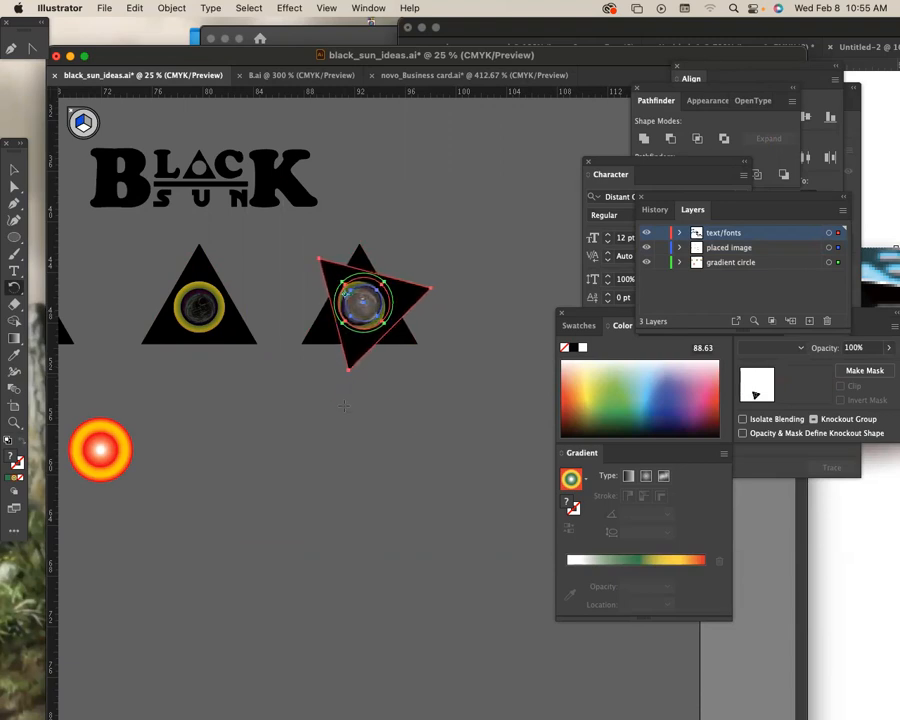
left_click_drag(466, 285, 460, 272)
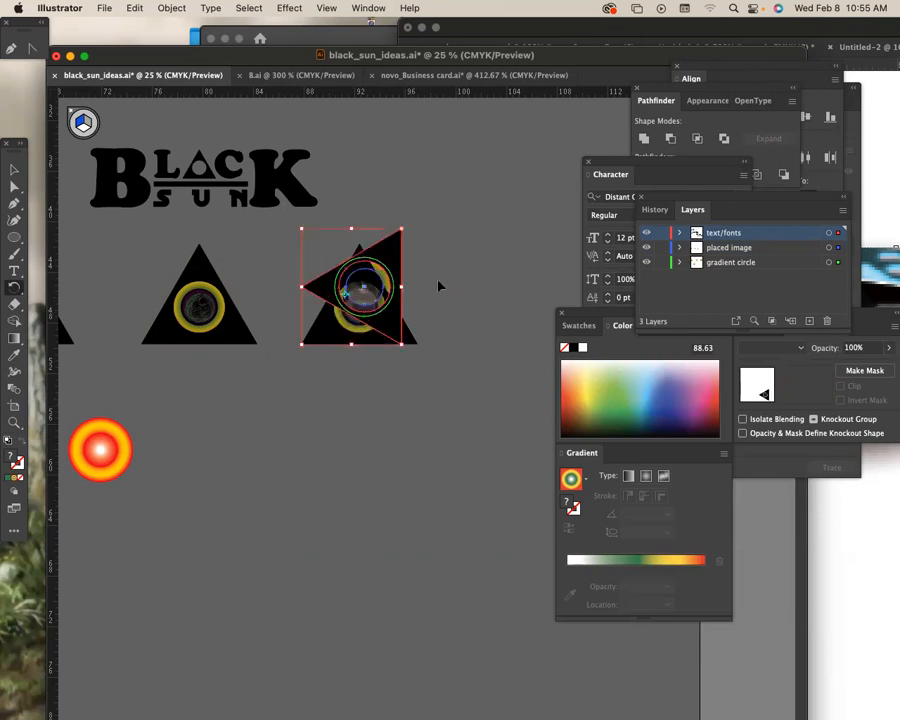
key("super+z")
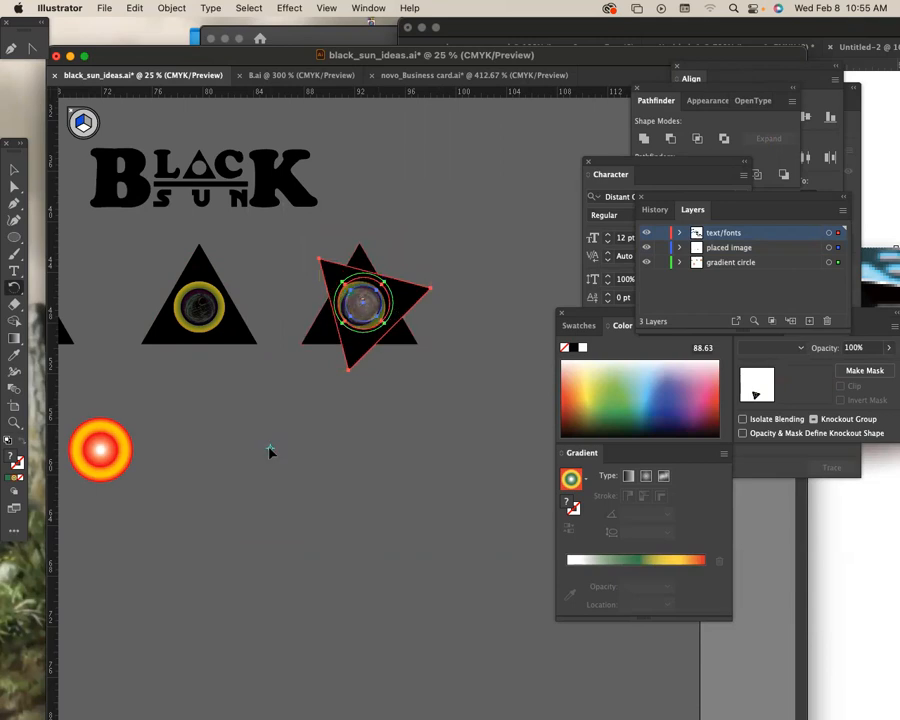
Select the red and yellow radial-gradient circle below the triangles and call up the 3D and Materials settings
left_click(14, 171)
left_click_drag(175, 370, 262, 303)
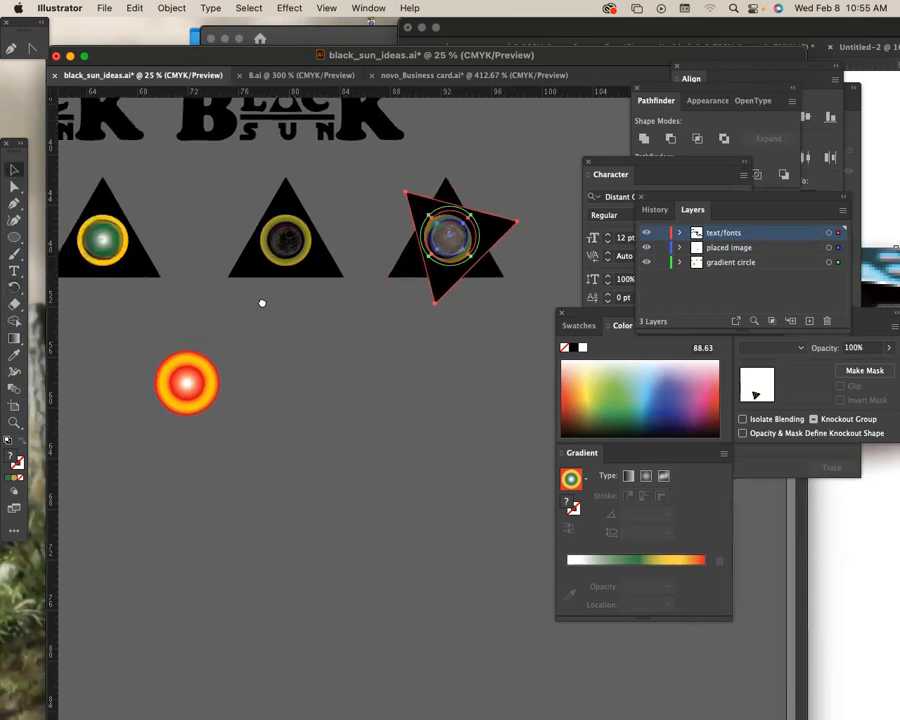
left_click(222, 322)
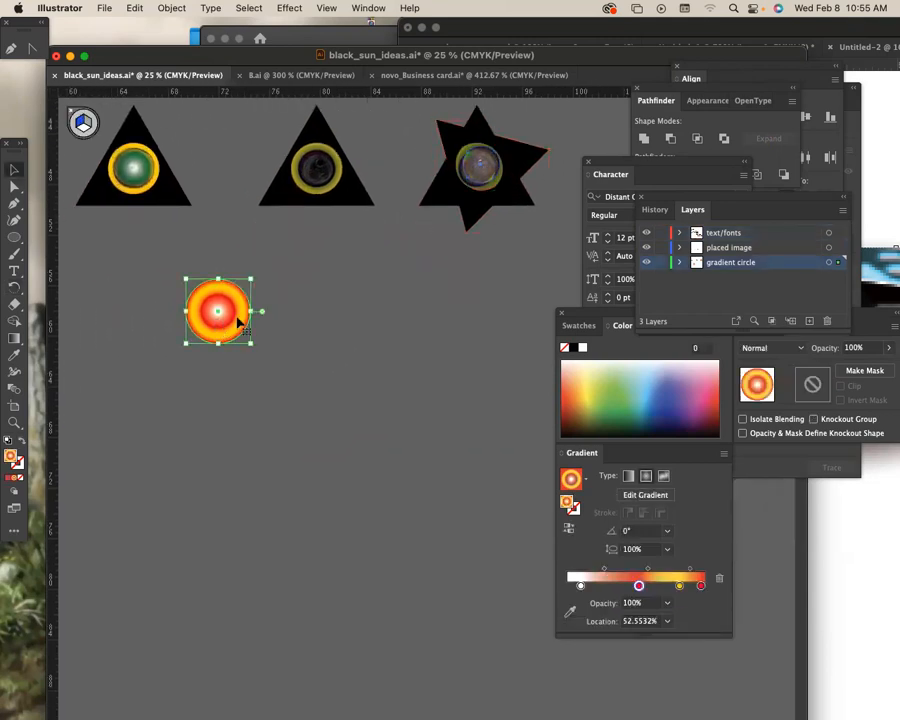
left_click(368, 8)
left_click(381, 8)
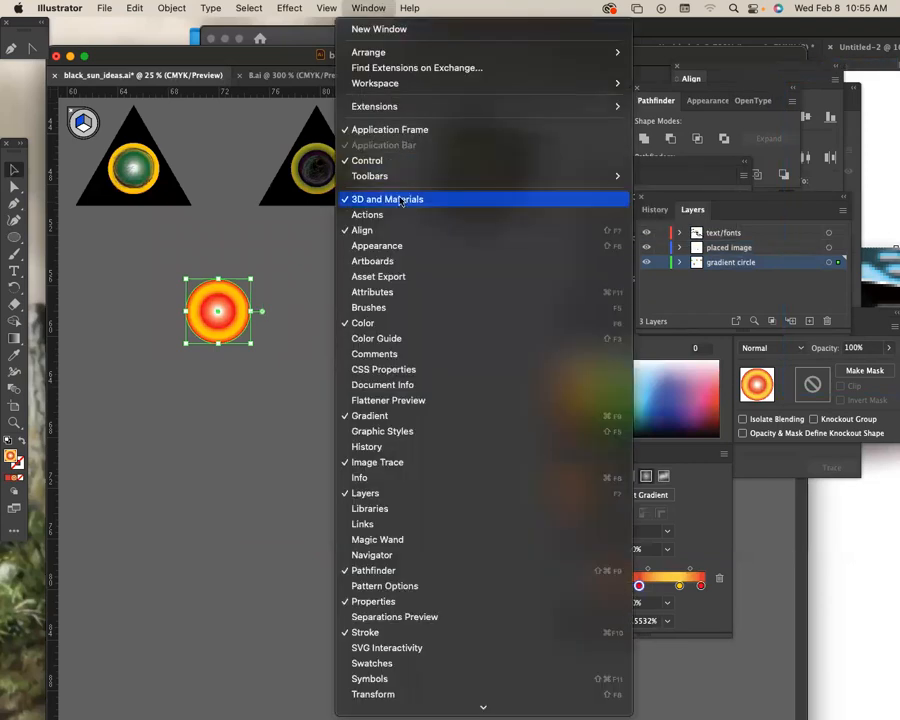
left_click(560, 207)
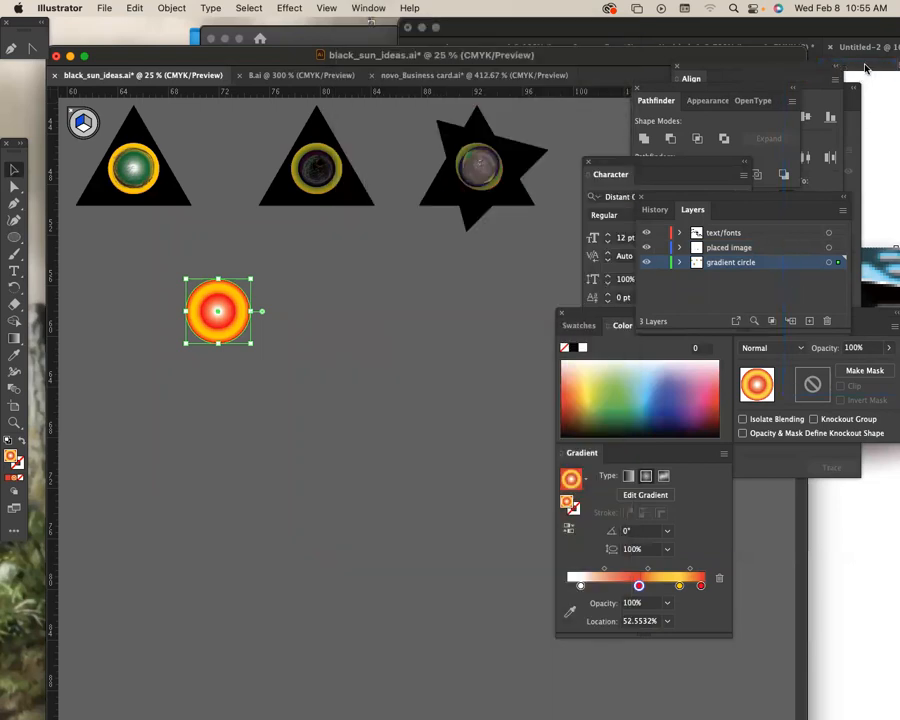
Move the Align and Image Trace panels out of the way and redisplay the 3D and Materials settings
left_click_drag(816, 67, 772, 160)
left_click_drag(834, 87, 734, 163)
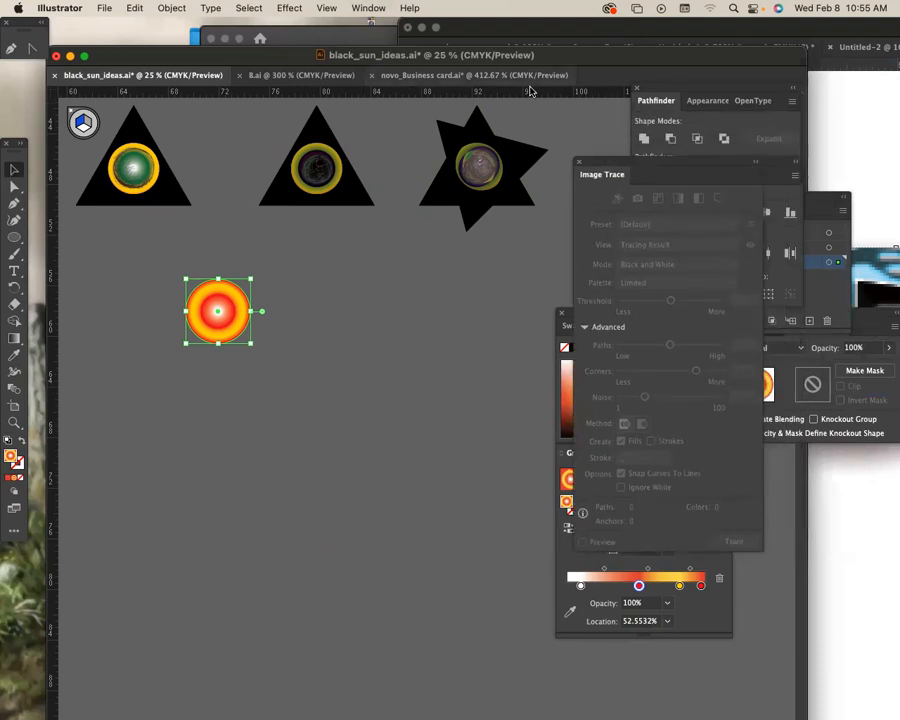
left_click(356, 8)
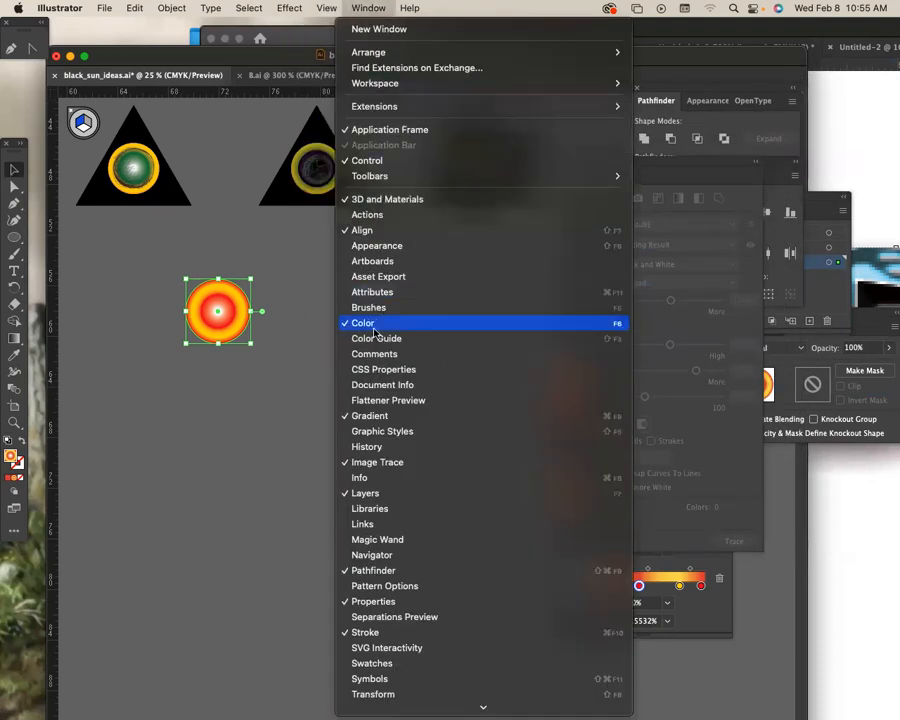
mouse_move(338, 8)
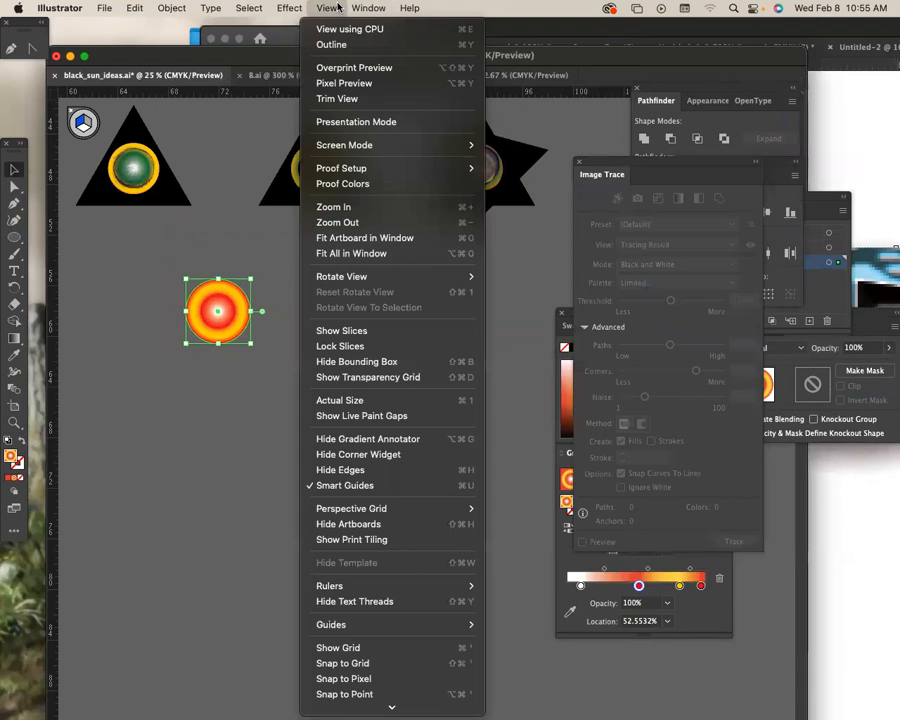
mouse_move(366, 8)
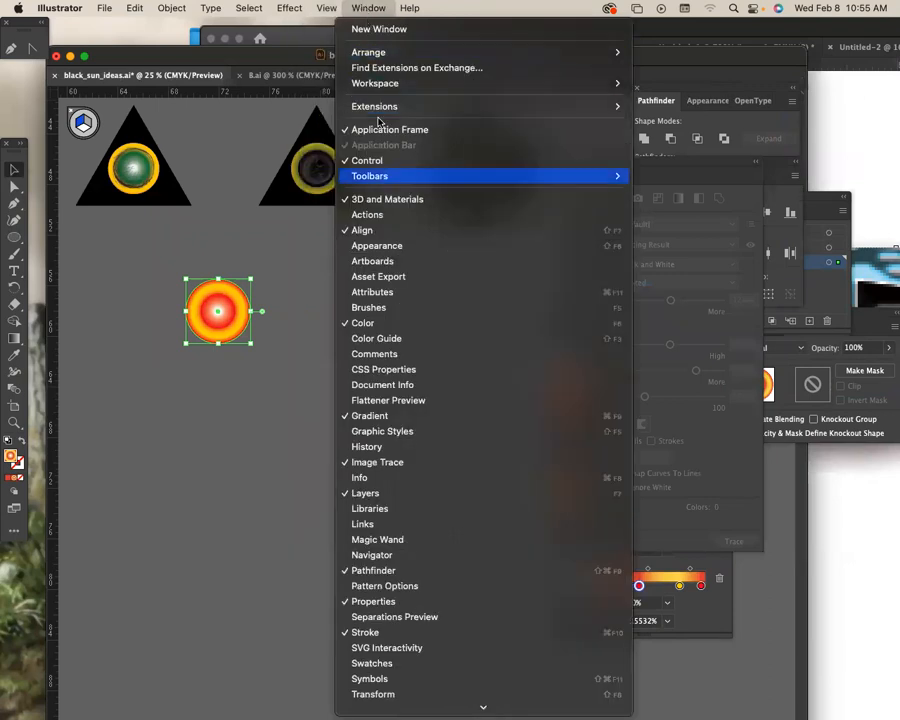
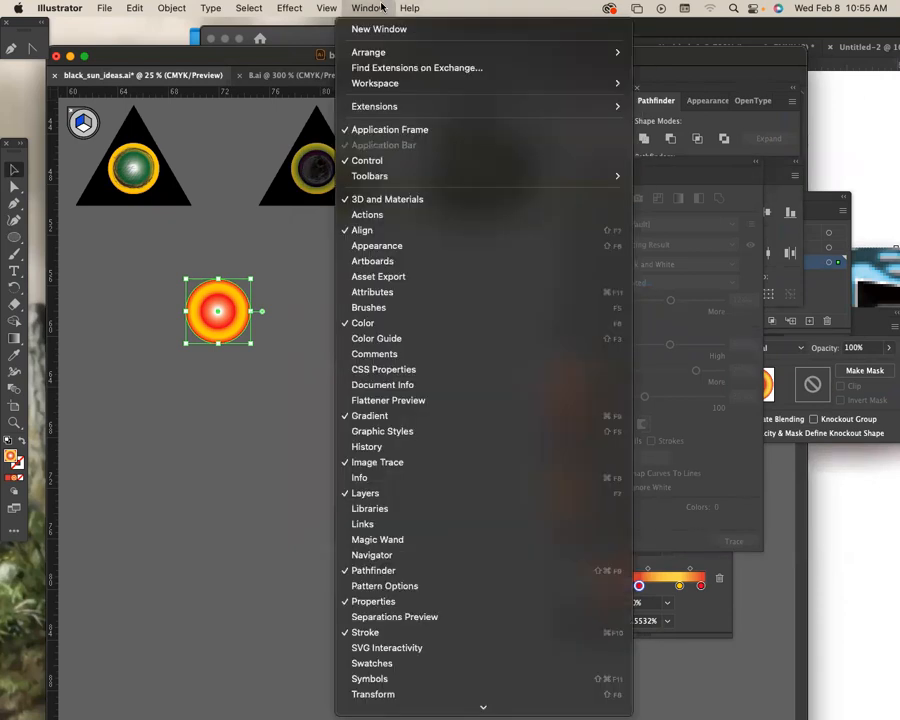
left_click(365, 197)
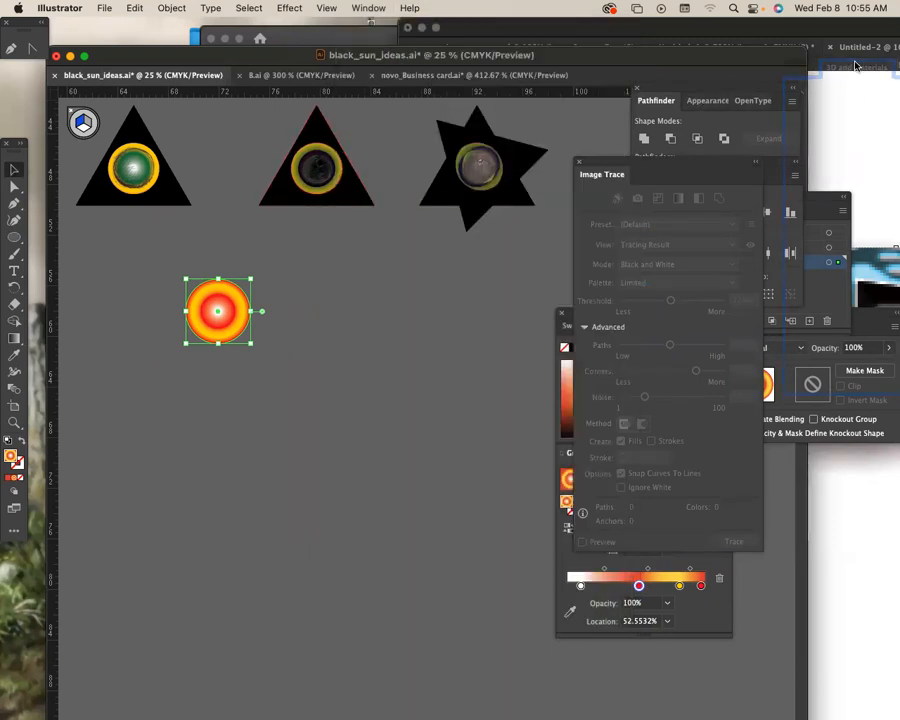
Shift the document windows aside and place the 3D and Materials settings beside the selected gradient circle
left_click_drag(783, 60, 758, 113)
left_click_drag(823, 30, 834, 194)
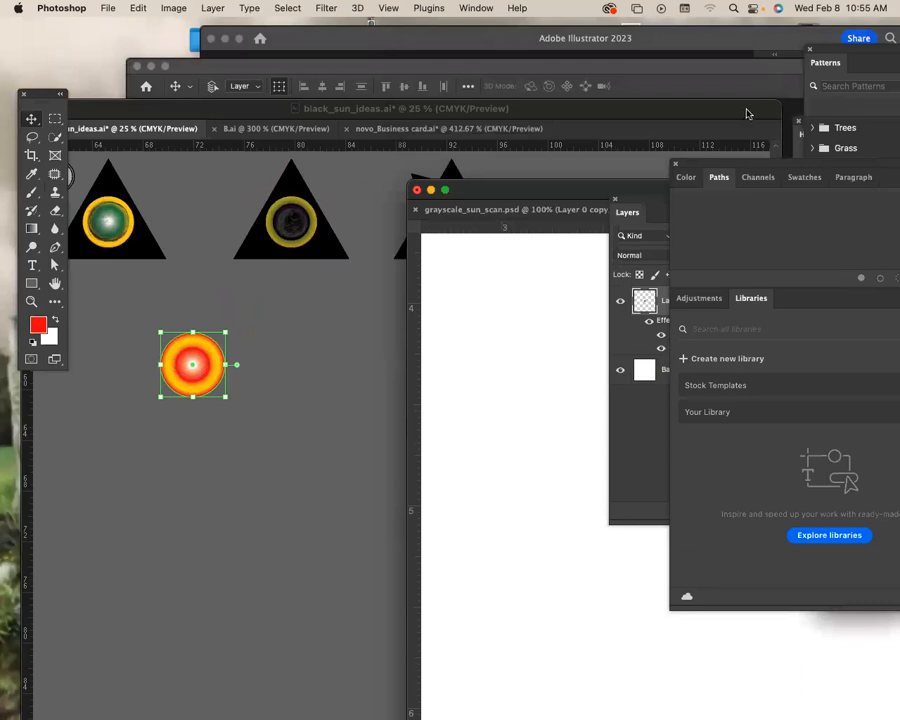
left_click_drag(747, 113, 727, 101)
left_click(796, 66)
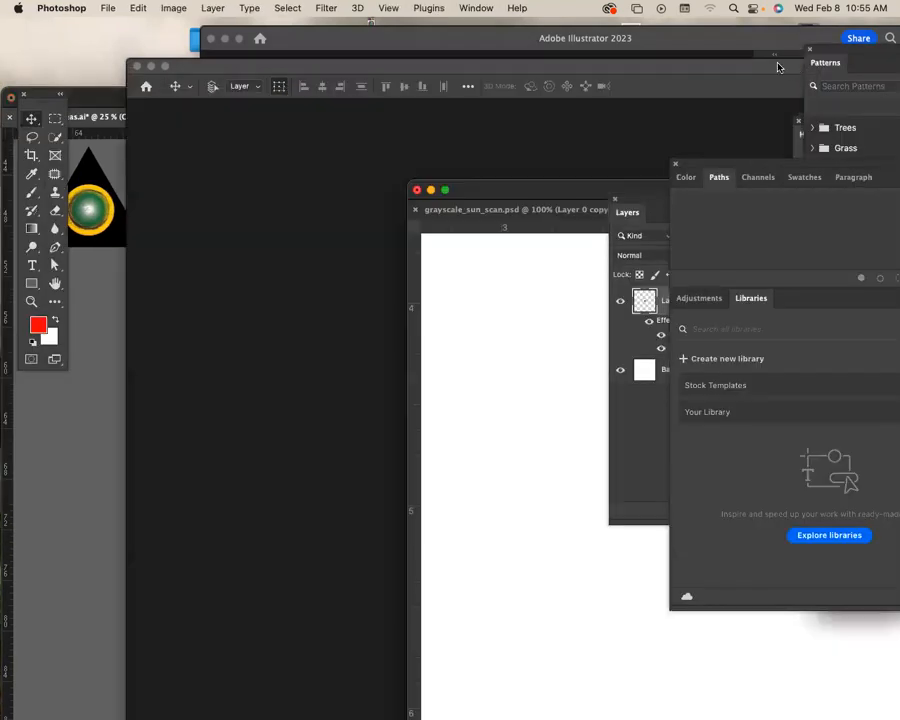
left_click_drag(778, 67, 834, 185)
left_click(790, 60)
left_click_drag(857, 71, 432, 248)
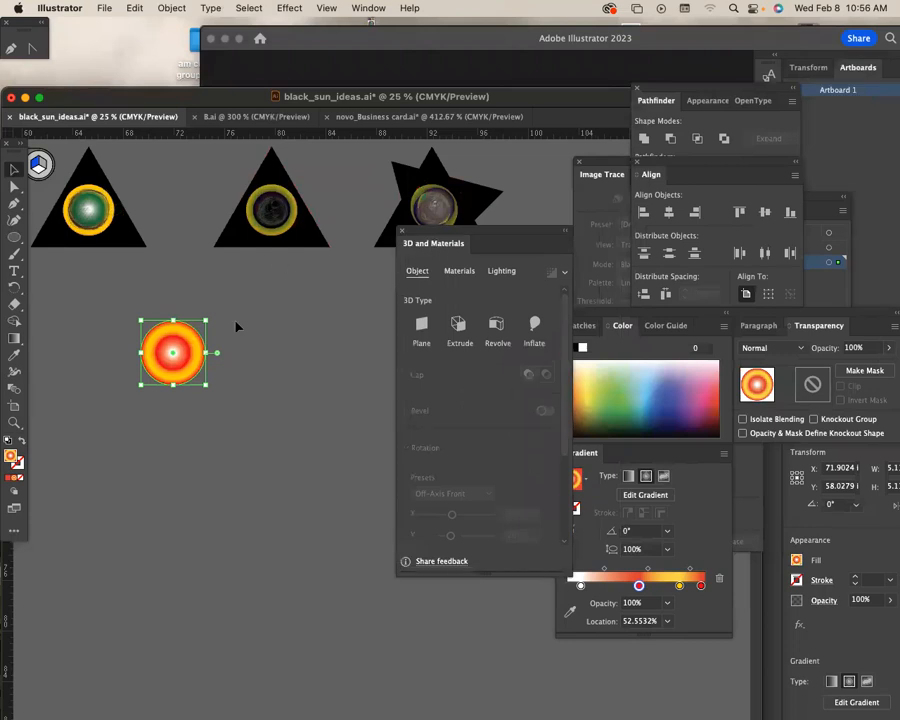
Apply the Inflate 3D type to the red and yellow gradient circle to make it a sphere
left_click(534, 322)
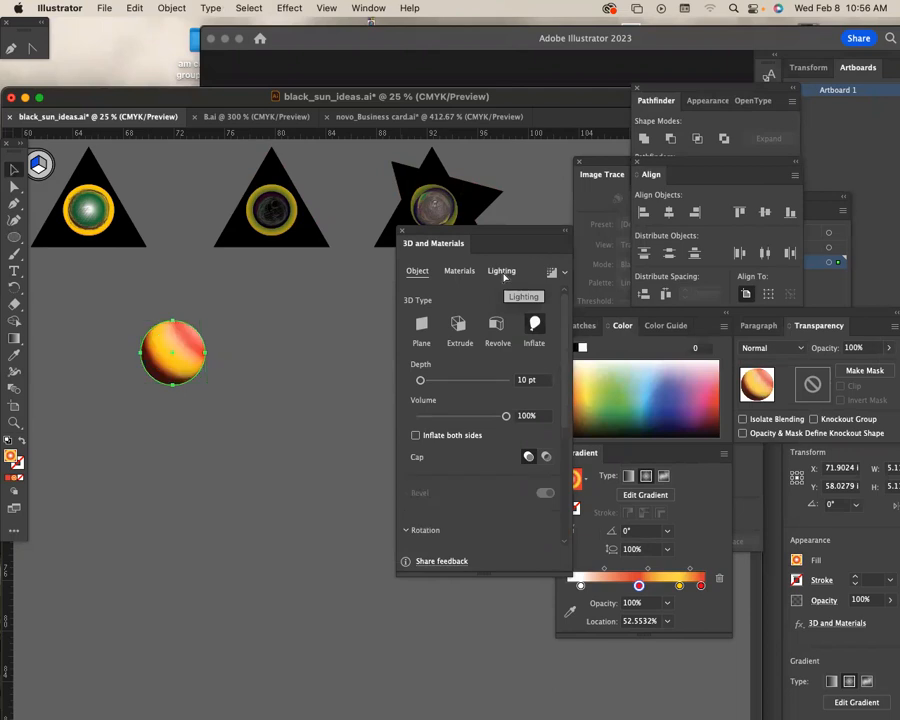
key("super+=")
key("super+=")
scroll(246, 184, "down", 6)
scroll(241, 216, "right", 2)
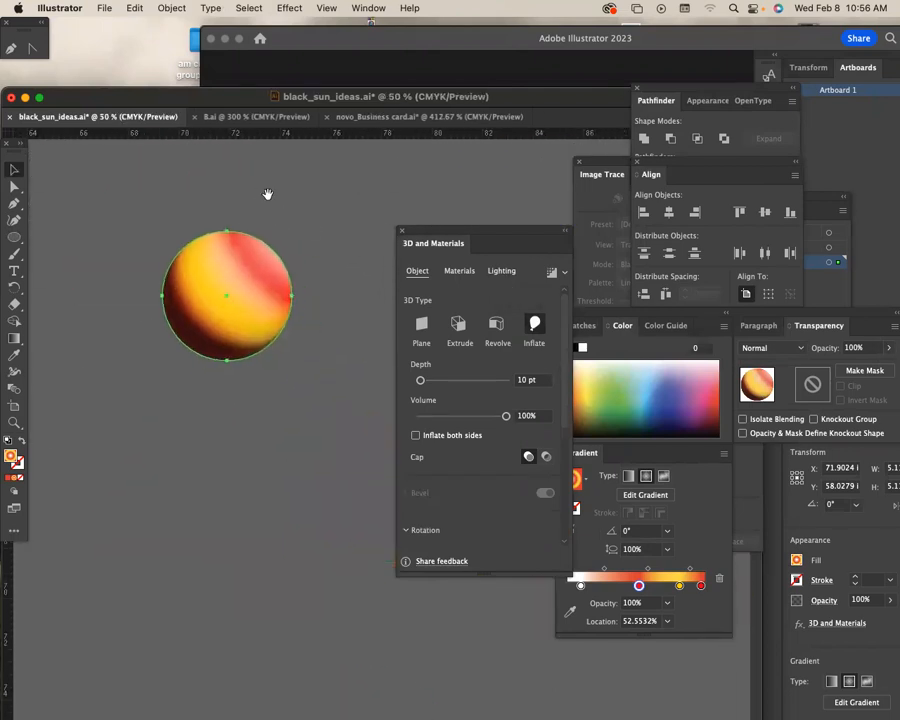
Light the inflated sphere from the Top Left preset adjusted to 59% intensity, 63° rotation, 26° height and 16% softness
left_click(503, 272)
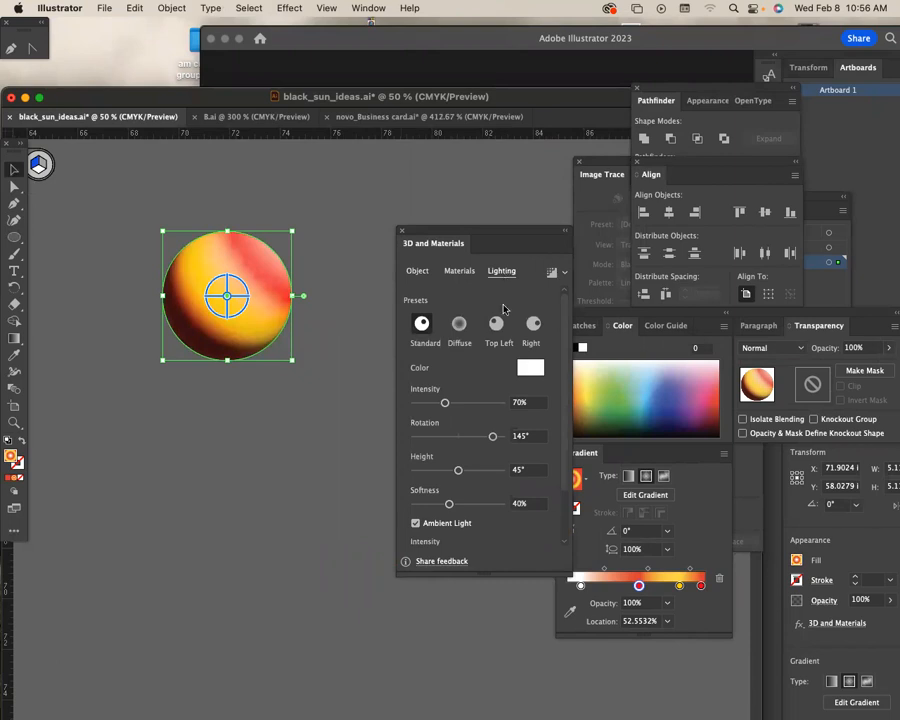
left_click(497, 324)
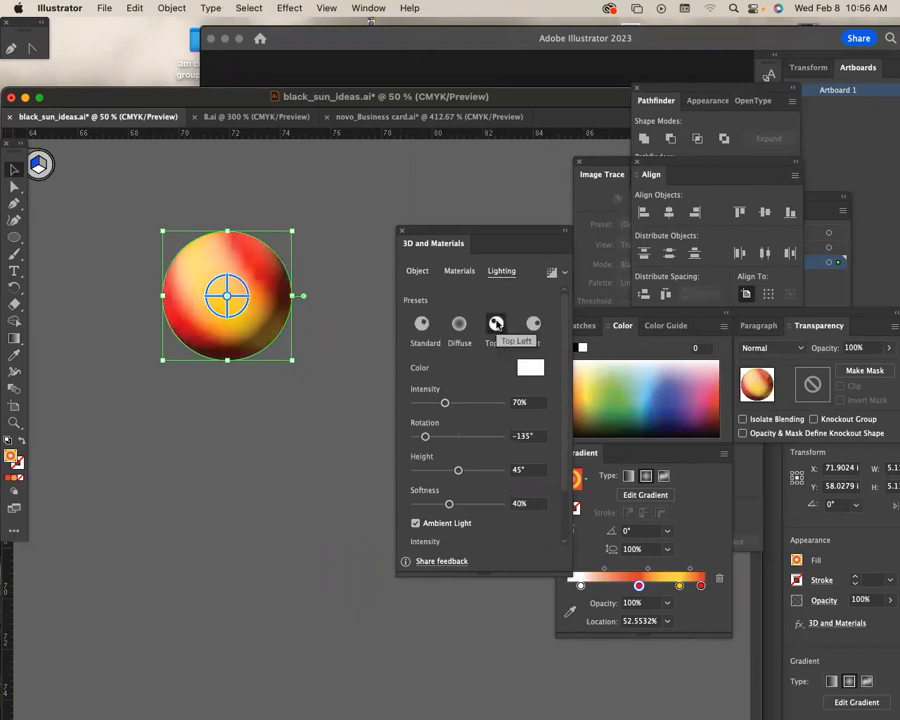
left_click_drag(445, 402, 432, 507)
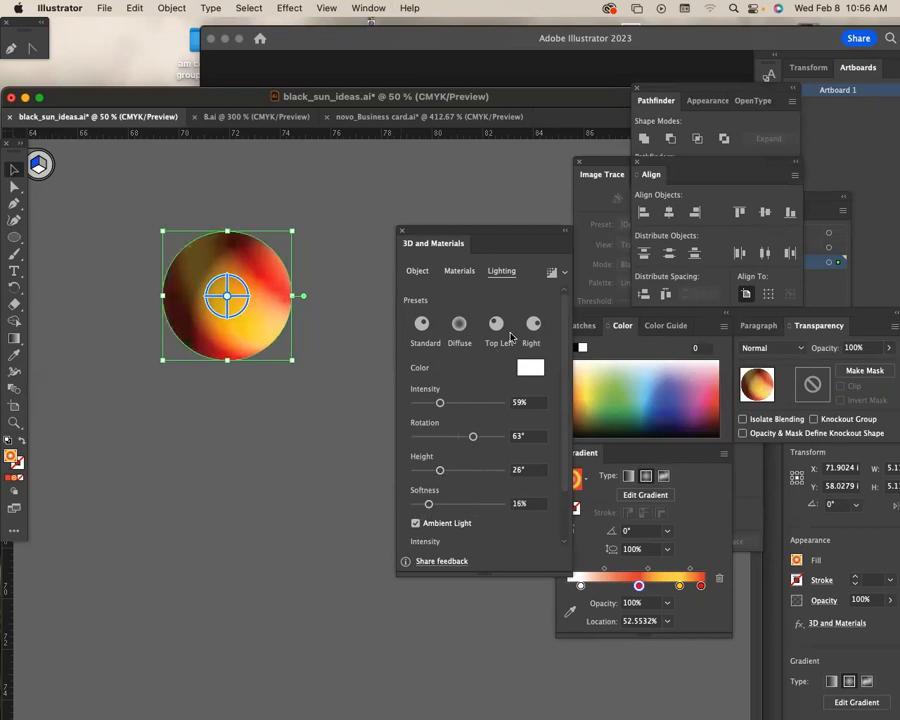
Set the inflated sphere's depth to 534 pt and rotate it to about -176° around its Z axis
left_click(462, 272)
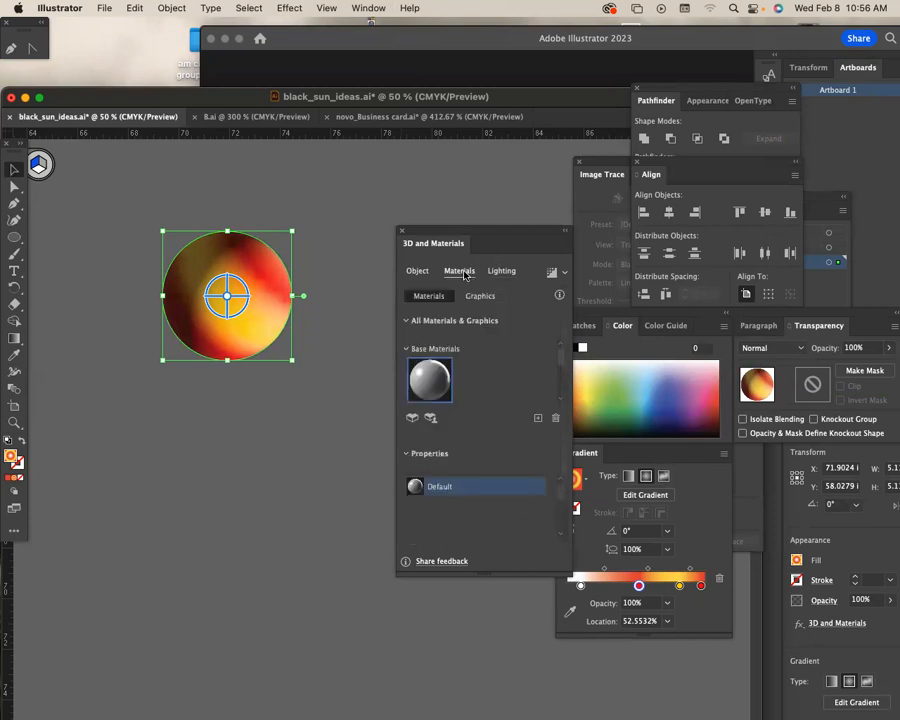
left_click(436, 383)
left_click(418, 271)
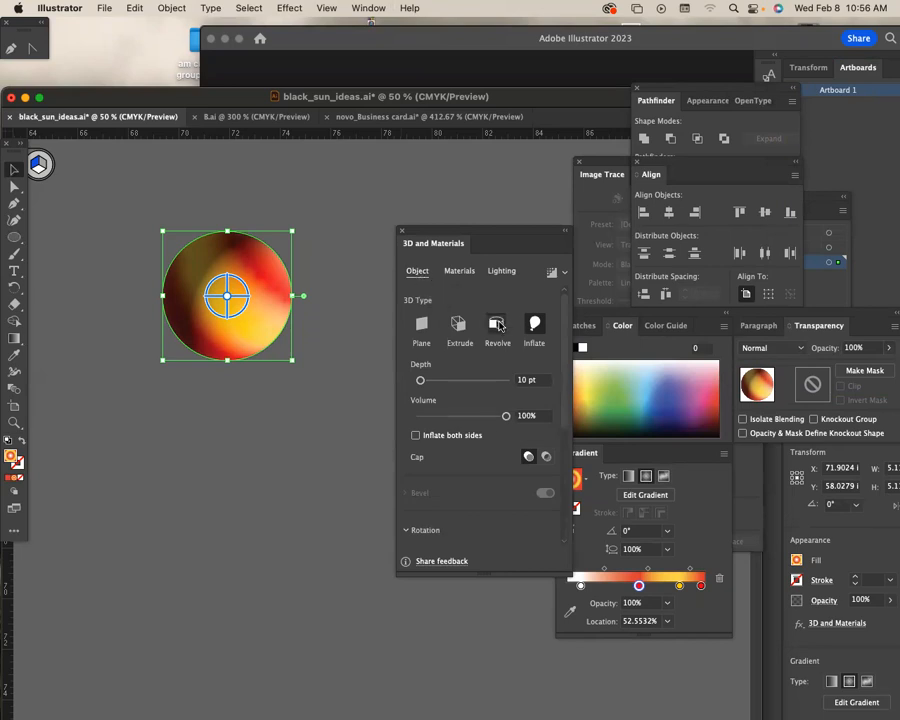
mouse_move(462, 383)
left_mouse_down()
mouse_move(436, 378)
mouse_move(443, 382)
left_mouse_up()
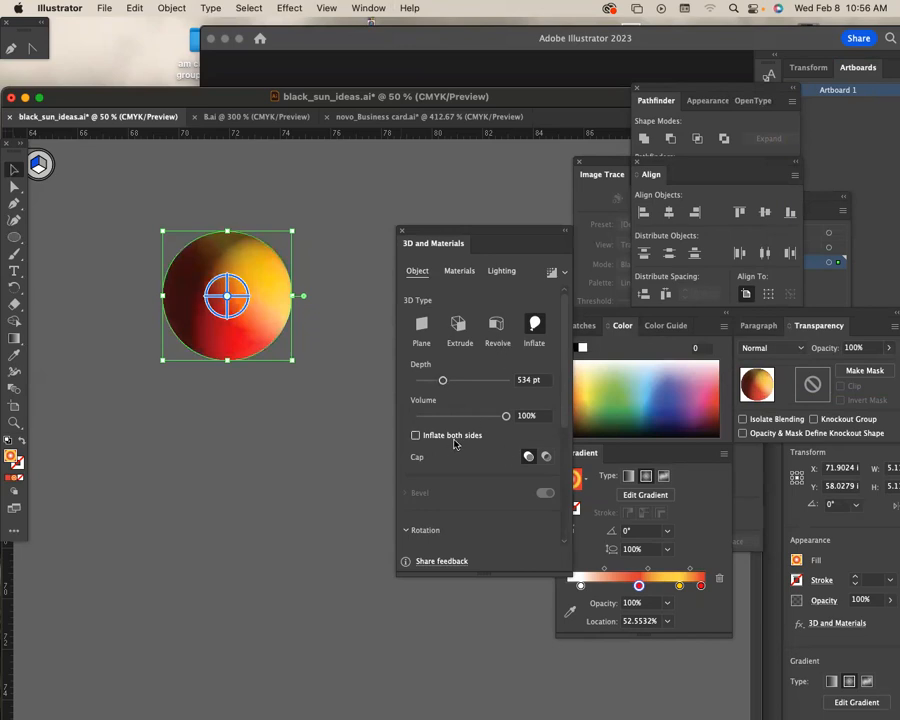
left_click(455, 440)
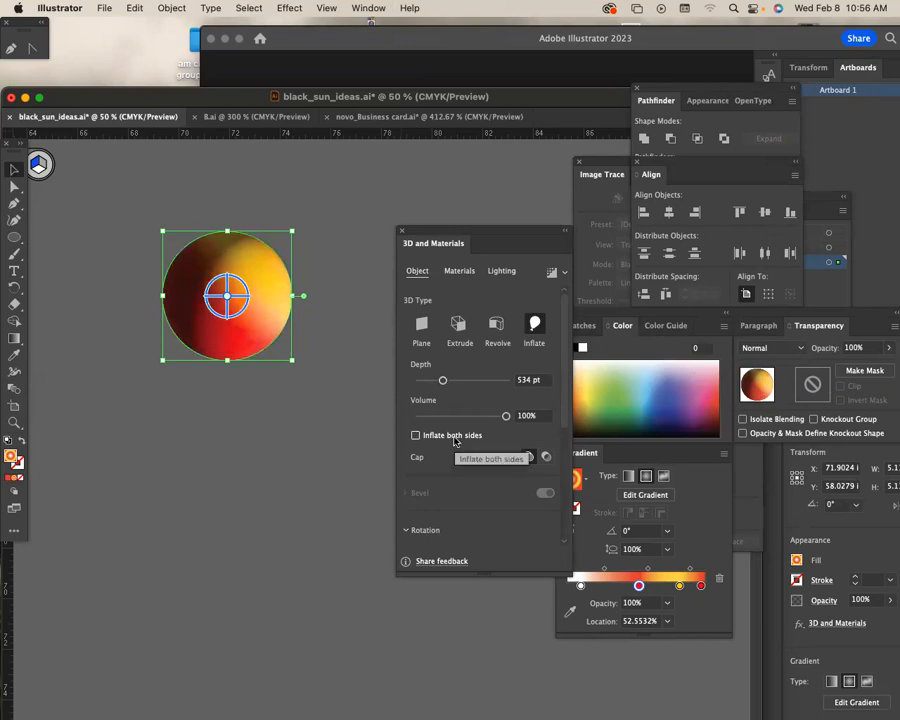
mouse_move(237, 305)
left_mouse_down()
mouse_move(249, 313)
mouse_move(267, 301)
mouse_move(263, 289)
mouse_move(238, 306)
mouse_move(211, 289)
mouse_move(228, 276)
left_mouse_up()
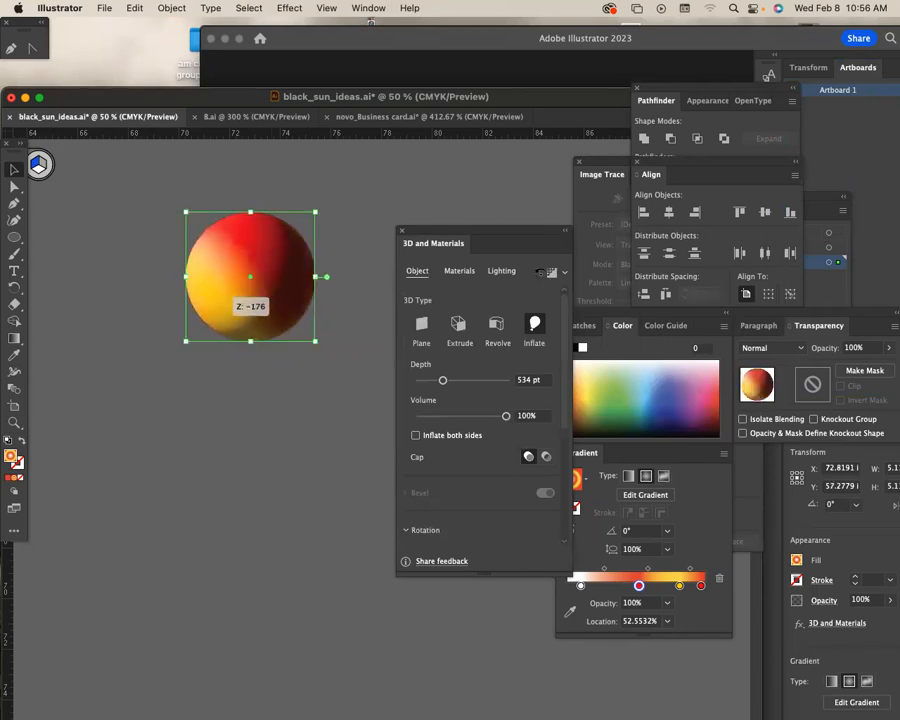
Raise the light intensity on the inflated sphere to 159% and deselect it
left_click(513, 274)
left_click_drag(492, 402, 484, 404)
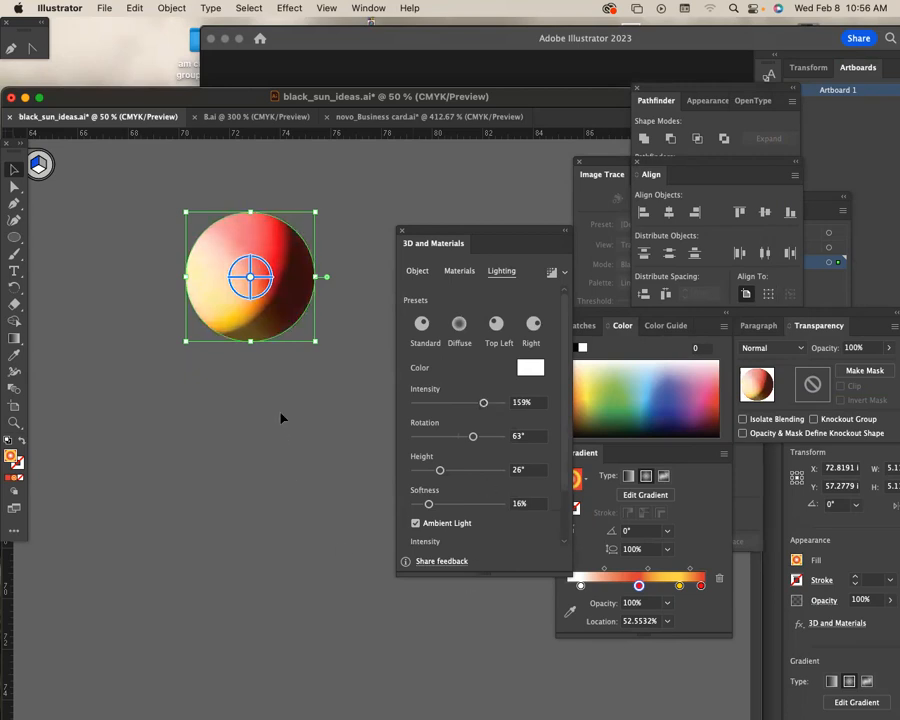
left_click(125, 250)
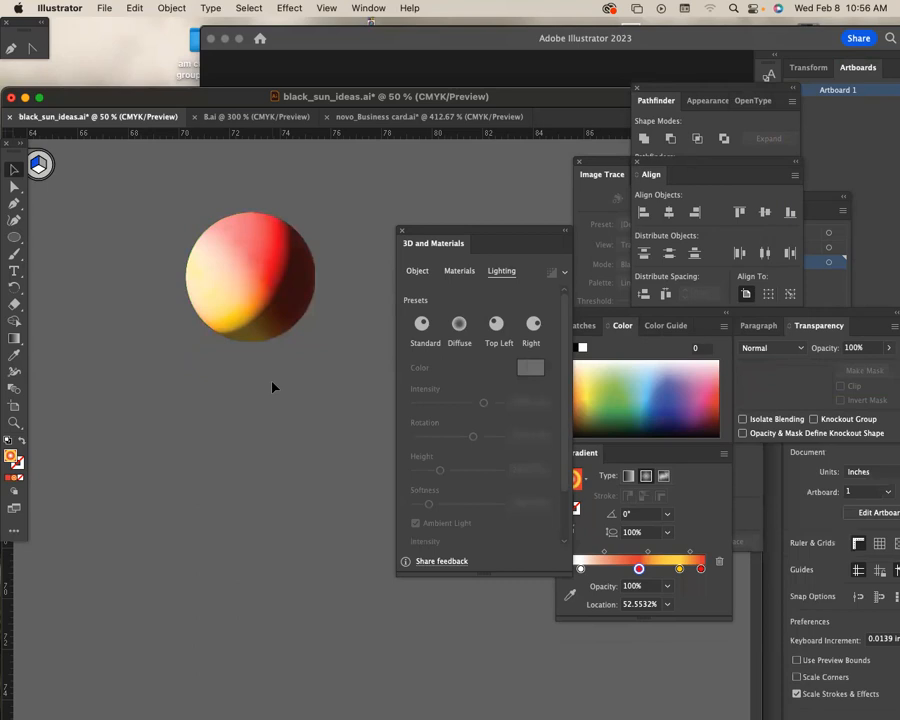
Move the 3D sphere up into the gap between the green-sphere triangle and the dark-sphere triangle
key("super+minus")
key("super+minus")
key("super+minus")
left_click_drag(271, 486, 229, 149)
left_click(295, 384)
left_click_drag(296, 388, 296, 283)
right_click(323, 363)
left_click(323, 363)
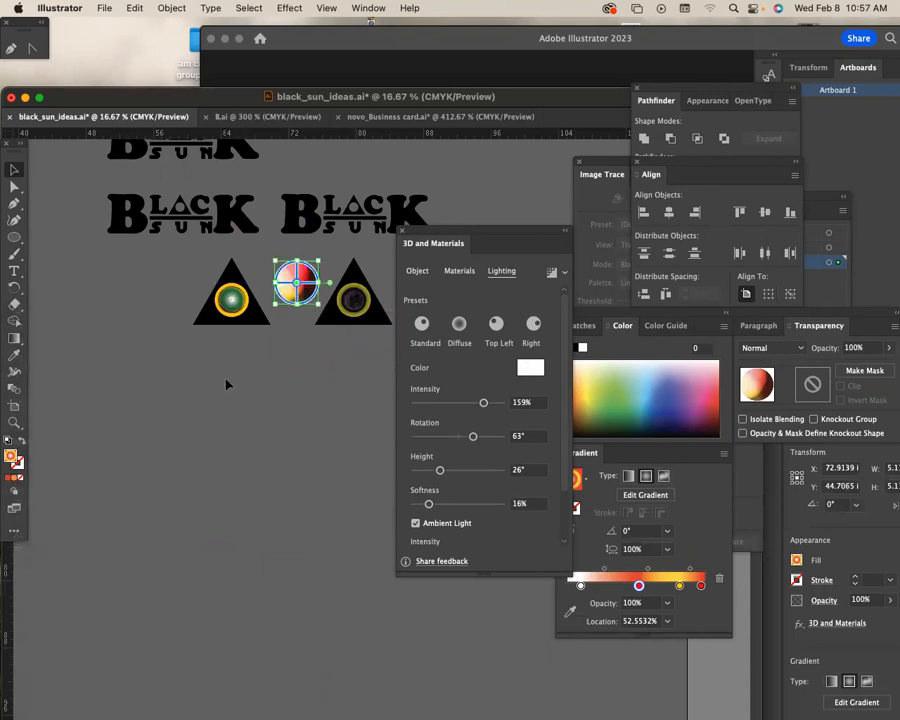
left_click_drag(225, 379, 229, 380)
scroll(231, 382, "down", 3)
scroll(288, 469, "down", 5)
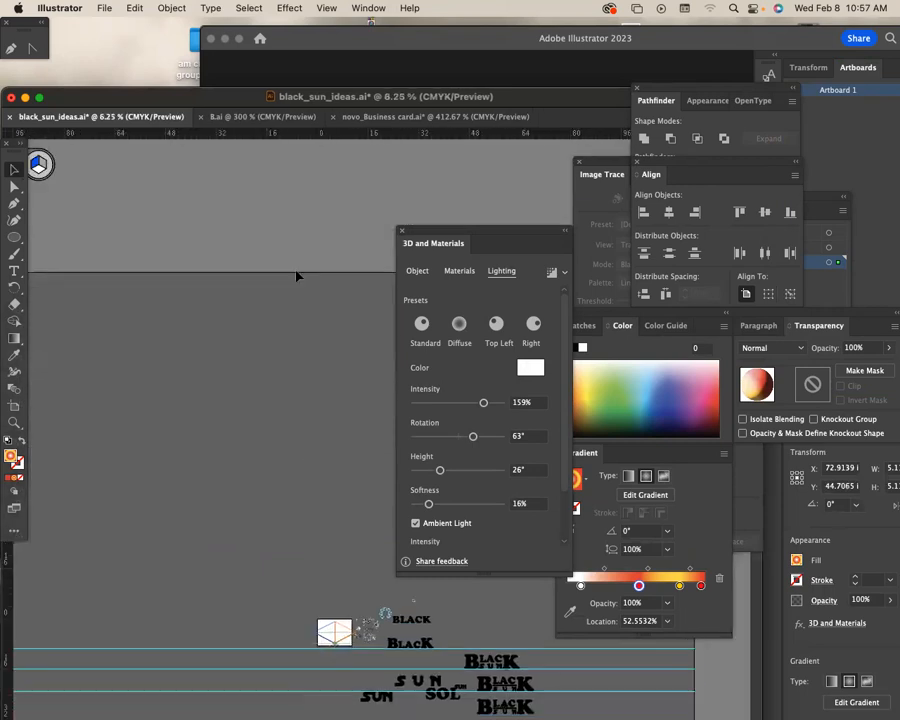
Return to the artboard of black_sun_ideas.ai and hide its perspective grid
key("super+0")
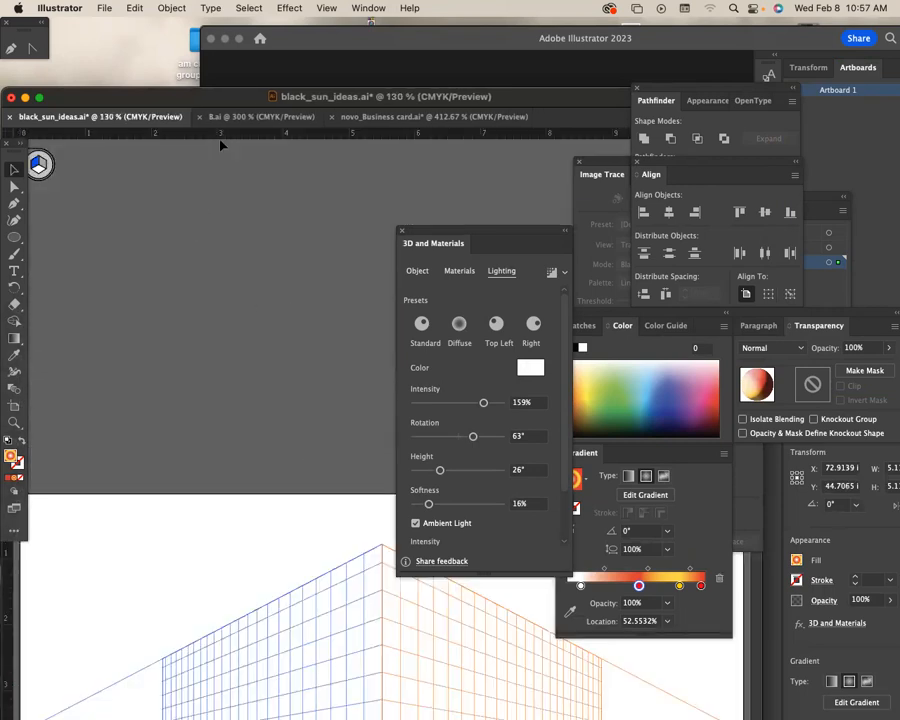
left_click(432, 117)
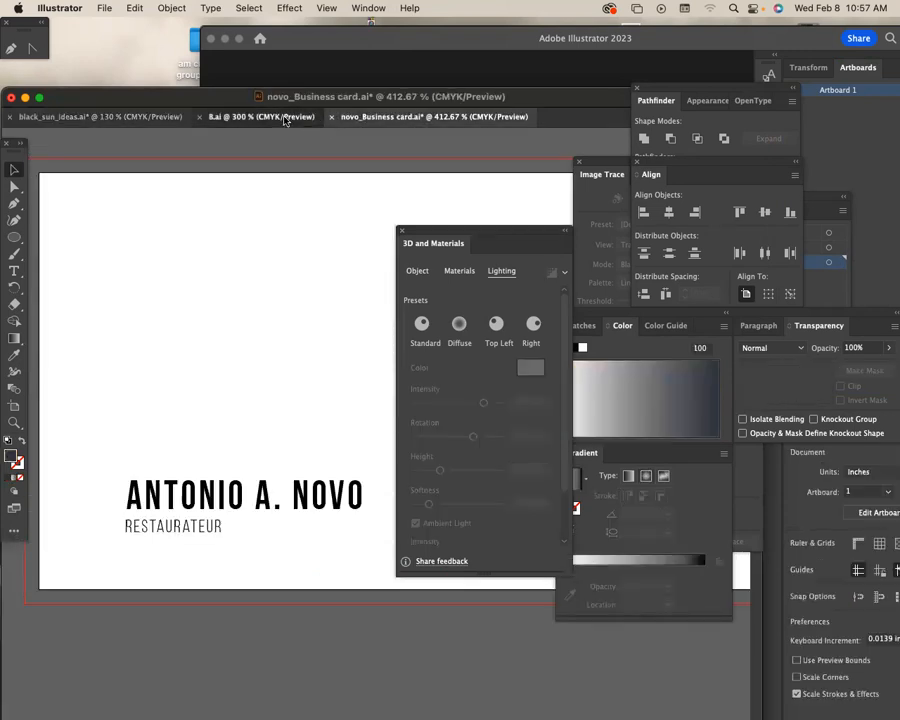
left_click(286, 117)
left_click(100, 117)
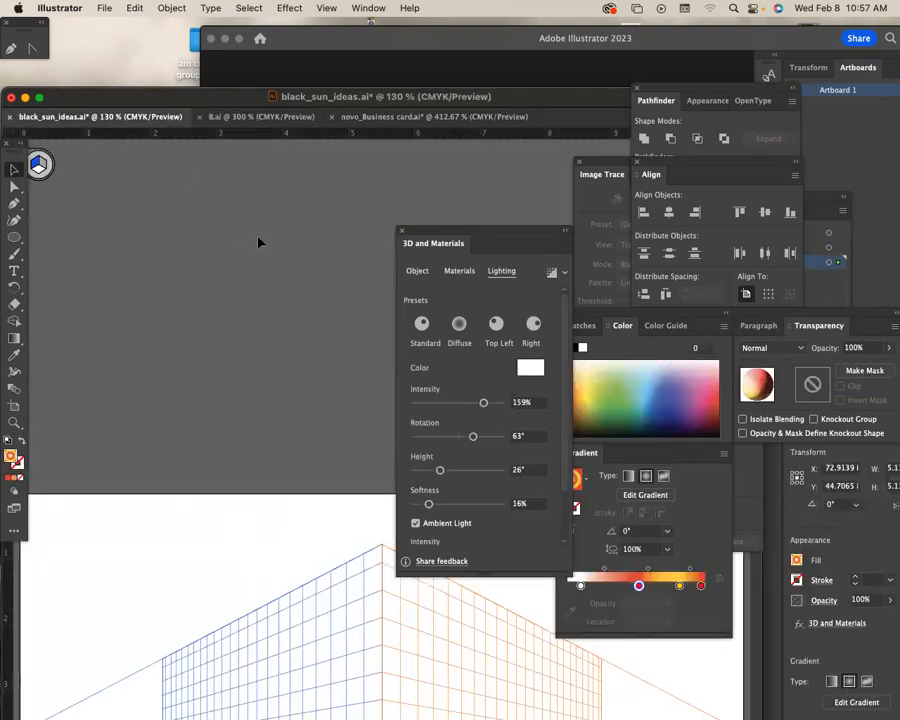
double_click(209, 95)
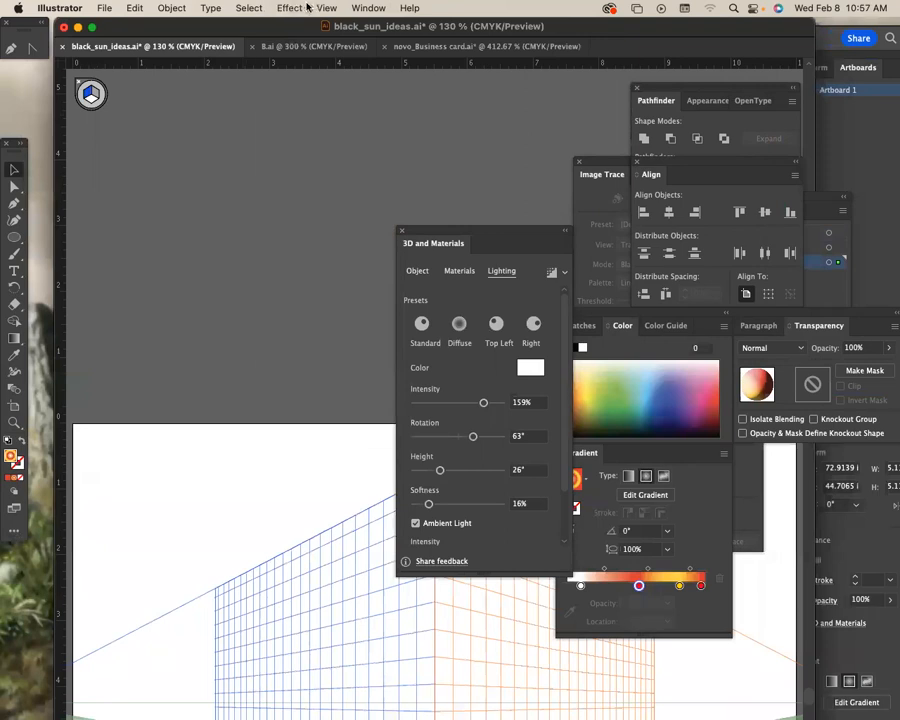
left_click(325, 8)
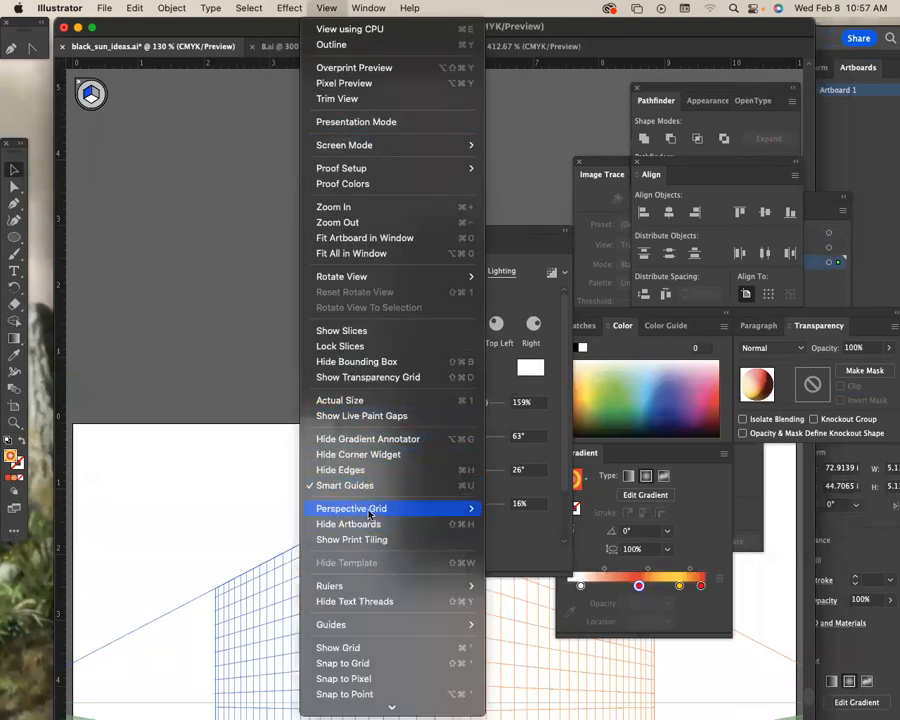
mouse_move(369, 514)
left_click(528, 507)
scroll(367, 490, "down", 5)
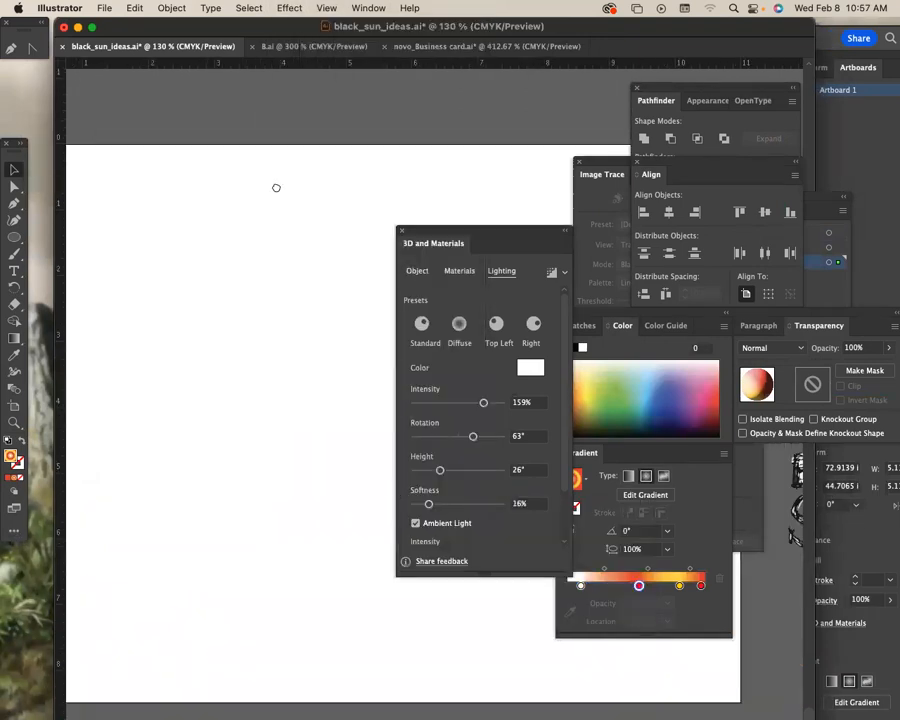
scroll(276, 187, "down", 3)
scroll(276, 187, "right", 3)
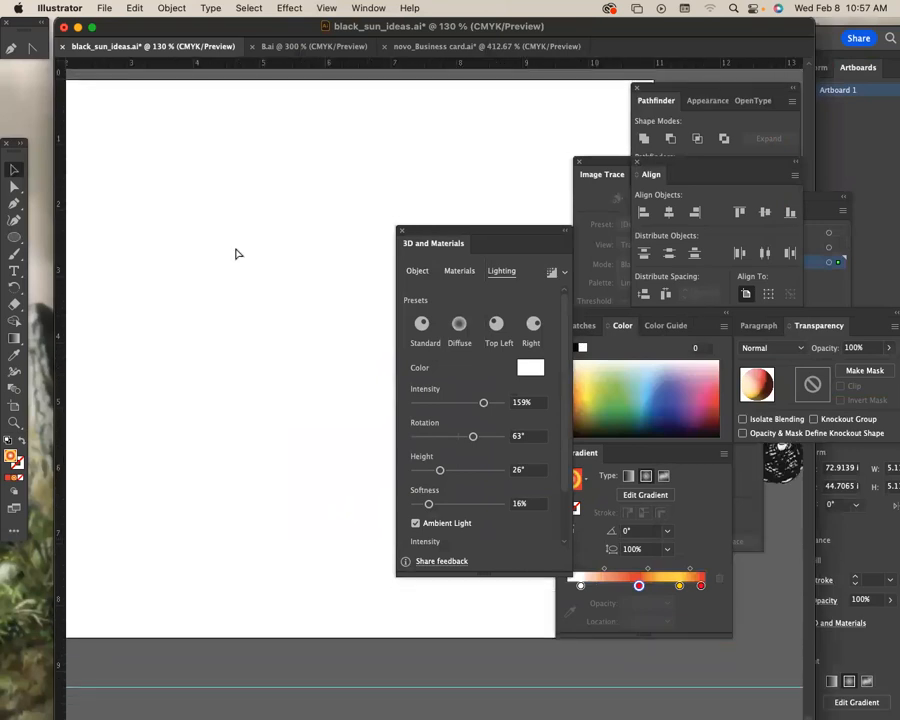
Place a Black Sun logo with the triangular A below and to the left of the green-sphere triangle
left_click(344, 230)
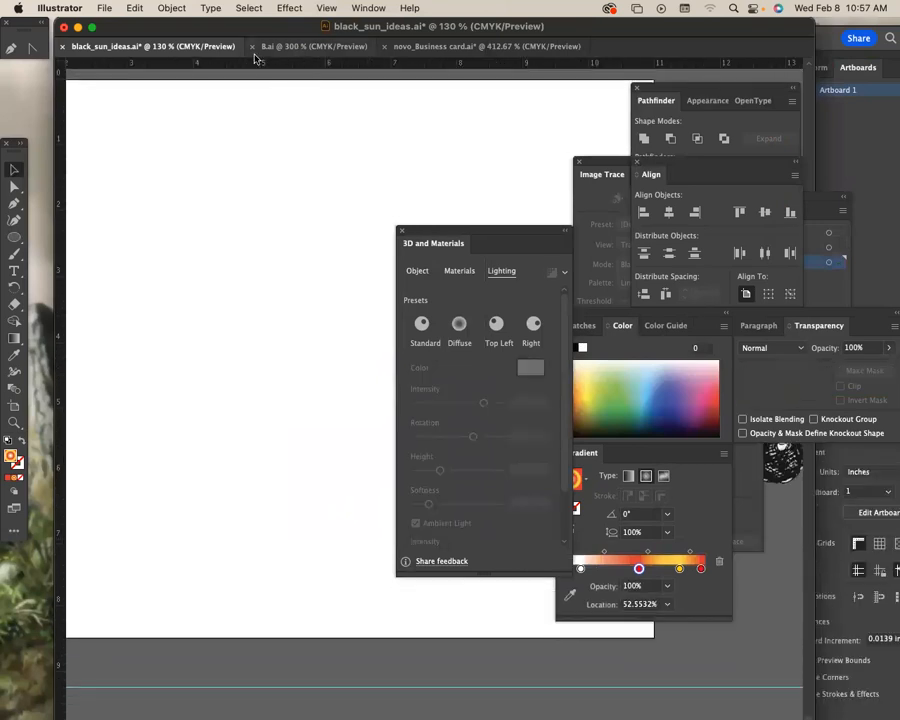
key("super+minus")
key("super+minus")
key("super+minus")
key("super+minus")
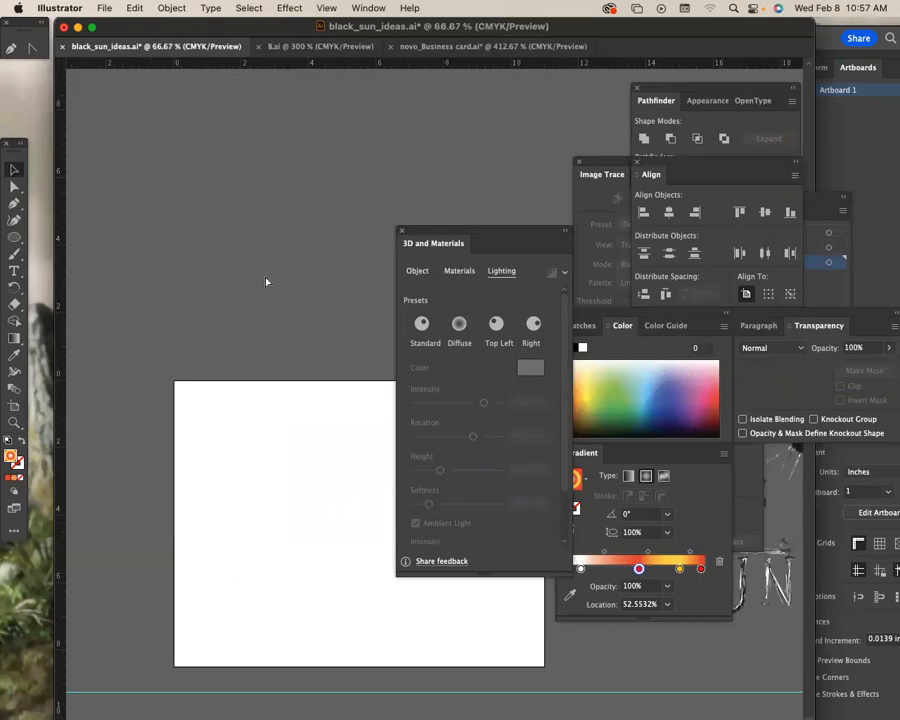
mouse_move(388, 385)
left_mouse_down()
mouse_move(309, 321)
mouse_move(168, 133)
left_mouse_up()
left_click_drag(316, 268, 233, 171)
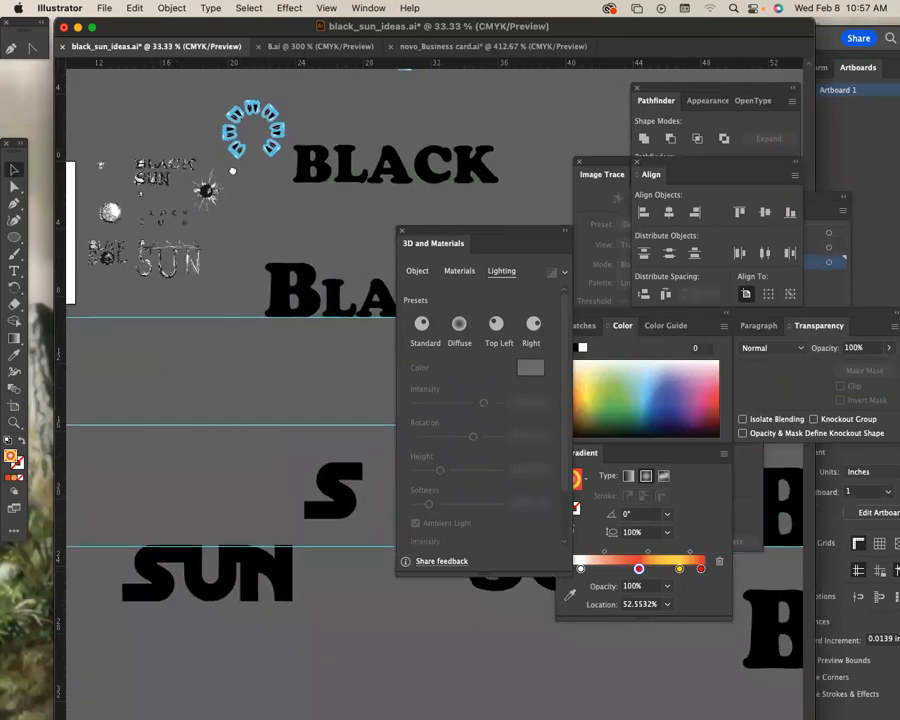
left_click_drag(388, 275, 183, 125)
left_click_drag(465, 221, 296, 172)
left_click_drag(329, 217, 273, 177)
left_click_drag(293, 269, 297, 185)
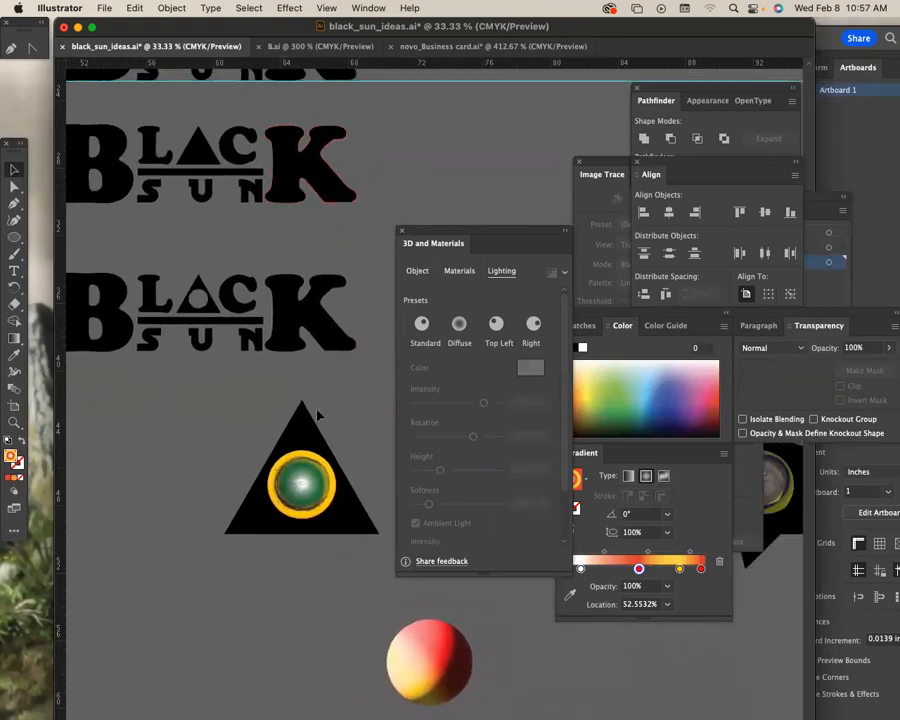
left_click_drag(326, 224, 371, 234)
left_click_drag(152, 137, 154, 446)
left_click_drag(198, 338, 295, 49)
left_click_drag(253, 174, 109, 285)
left_click_drag(384, 165, 139, 158)
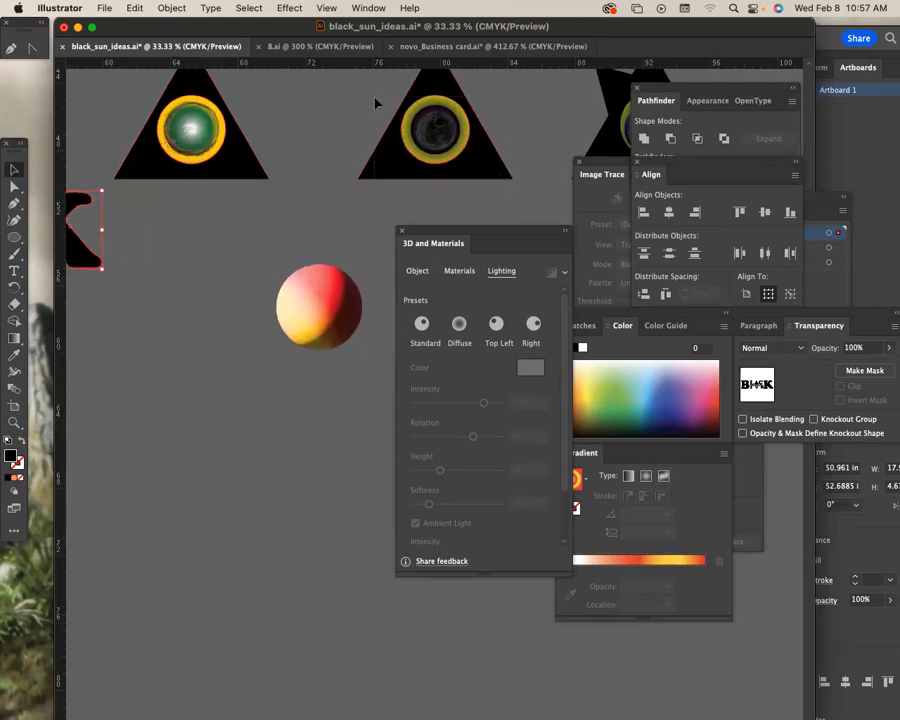
Group the dark-sphere triangle, bring it over the Black Sun logo and delete the logo's plain triangular A
left_click(435, 120)
key("super+g")
left_click_drag(416, 150, 185, 137)
left_click_drag(193, 132, 259, 111)
left_click(162, 177)
key("Delete")
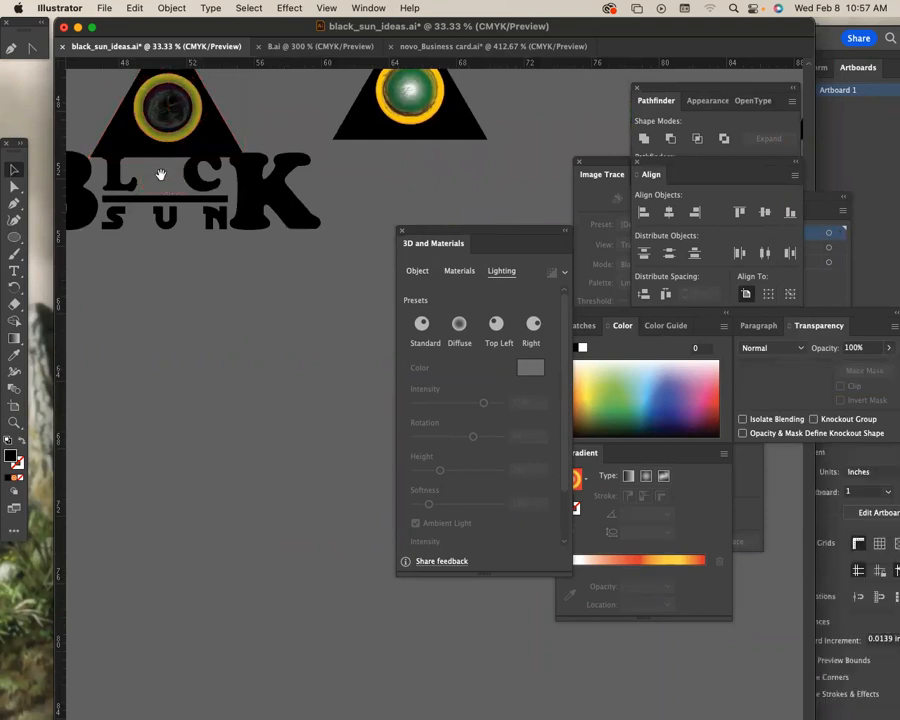
Scale the dark-sphere triangle down to about 2.65 in wide and fit it into the gap left by the A
left_click_drag(127, 126, 221, 183)
left_click(285, 203)
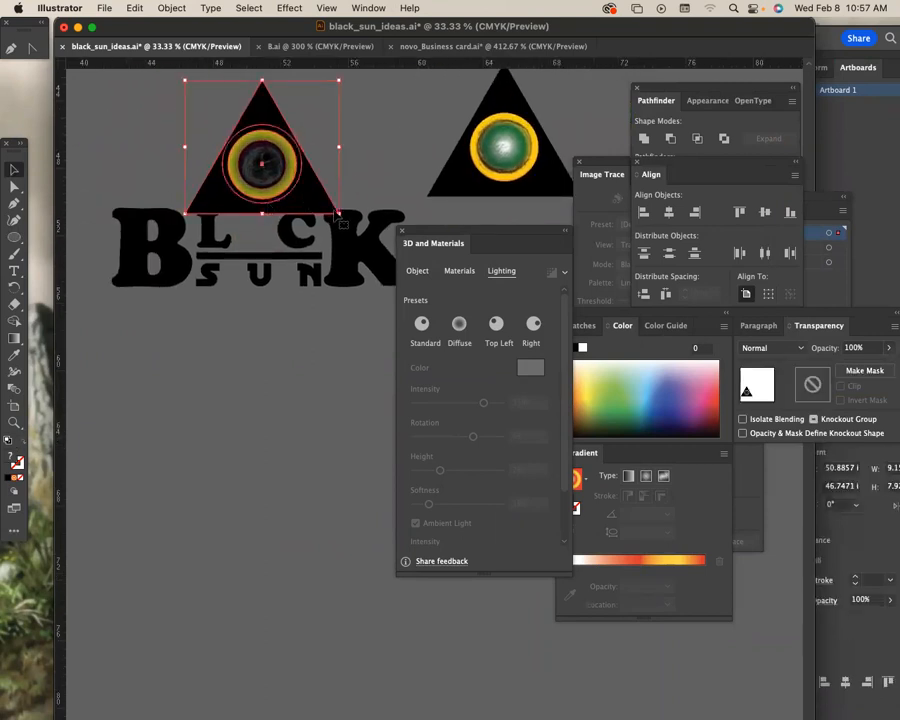
left_click_drag(325, 205, 255, 236)
scroll(324, 272, "down", 2)
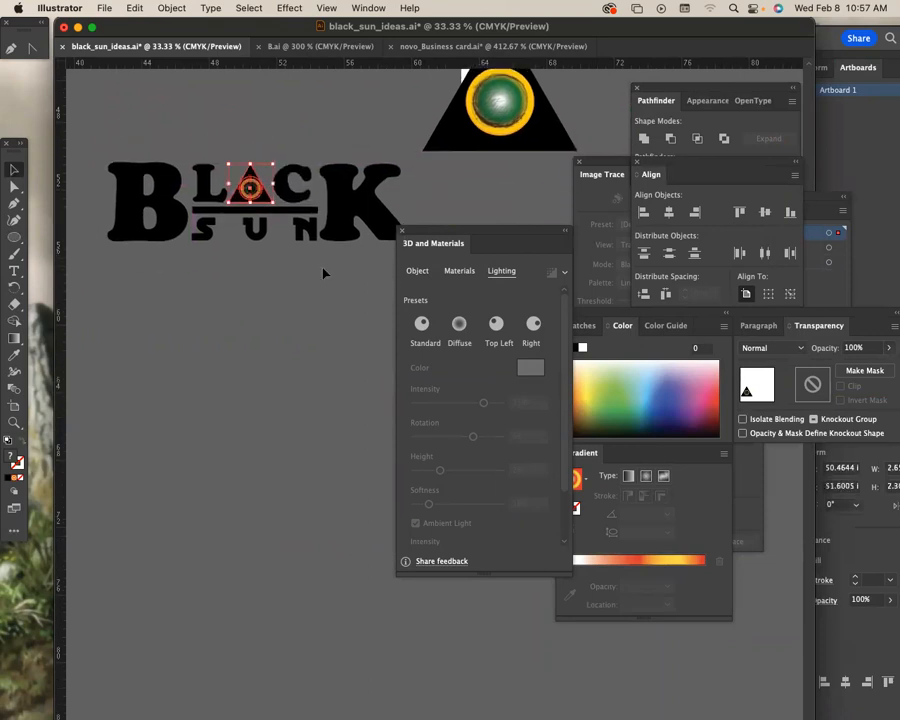
Group all the lettering of the Black Sun logo together with its dark-sphere triangle
left_click(368, 290)
key("super+a")
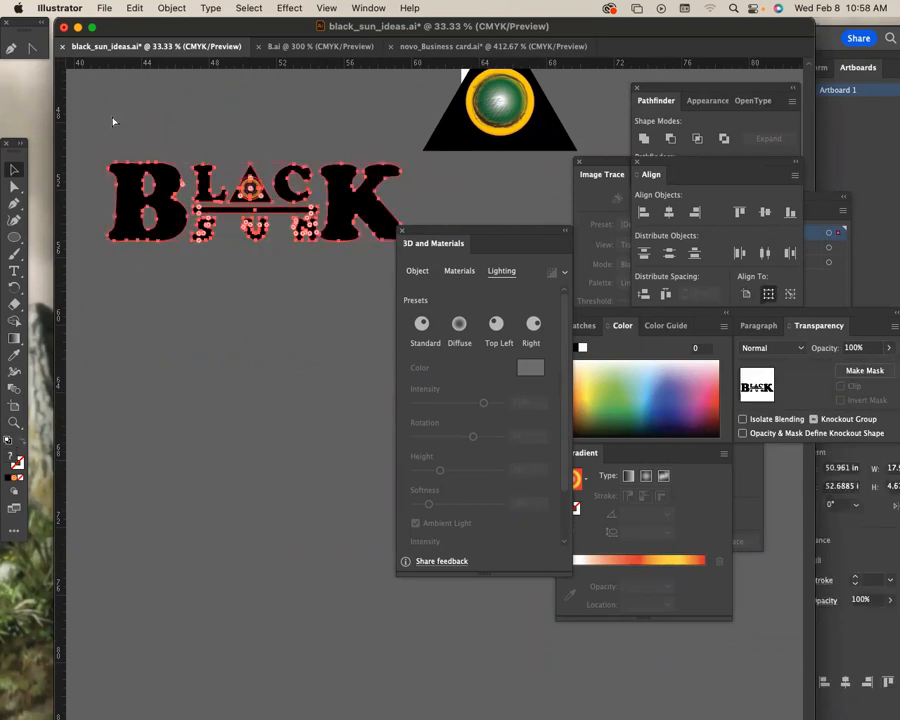
key("super+g")
Switch to novo_Business card.ai and make its name layer active
left_click(312, 46)
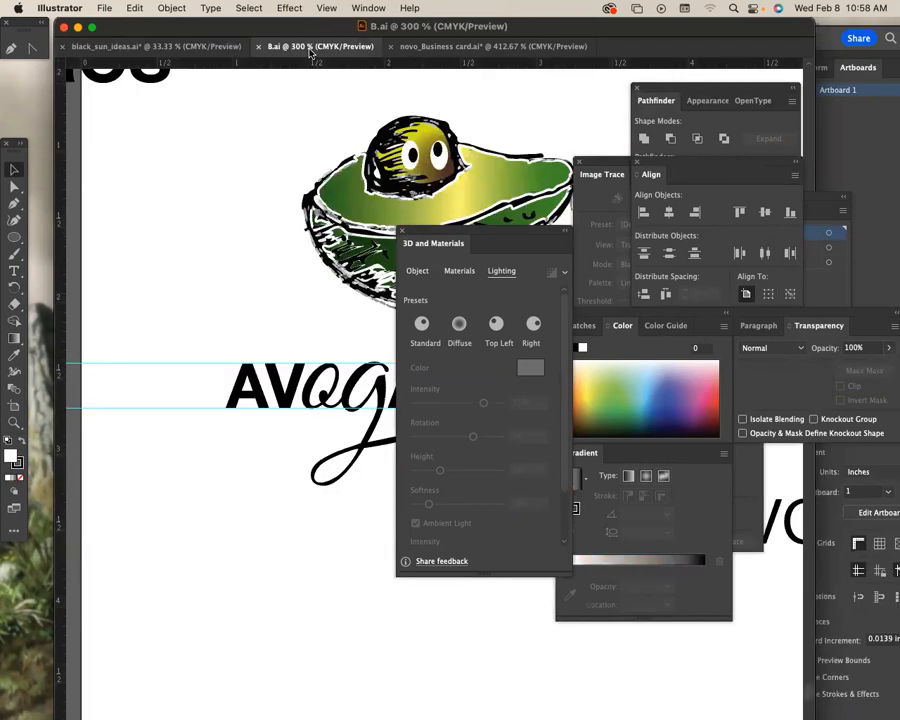
left_click(415, 46)
scroll(424, 99, "down", 5)
scroll(424, 99, "right", 5)
scroll(316, 62, "up", 3)
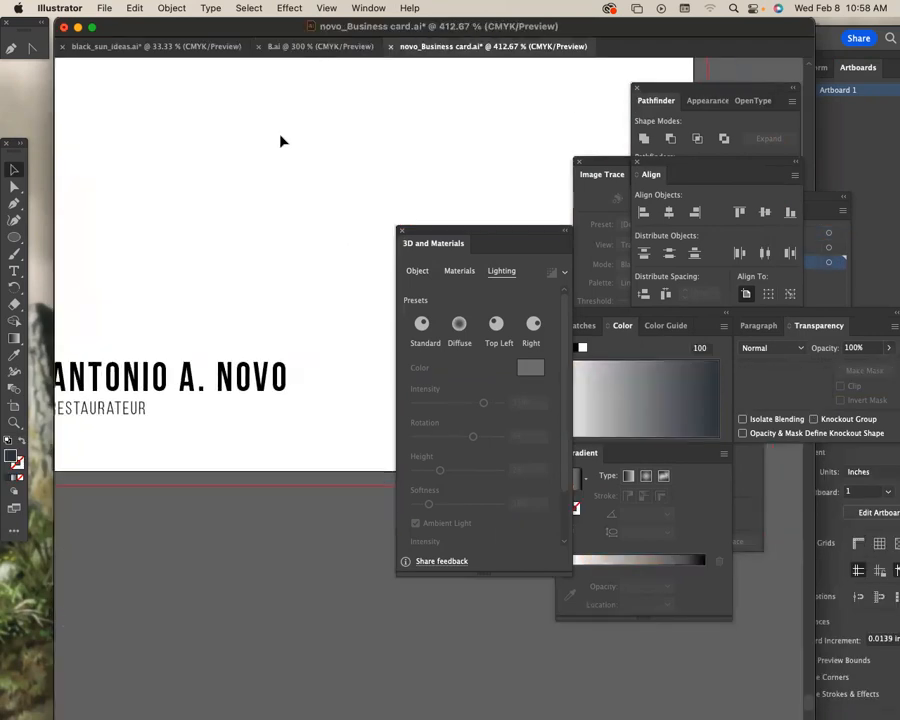
left_click(283, 138)
left_click(818, 291)
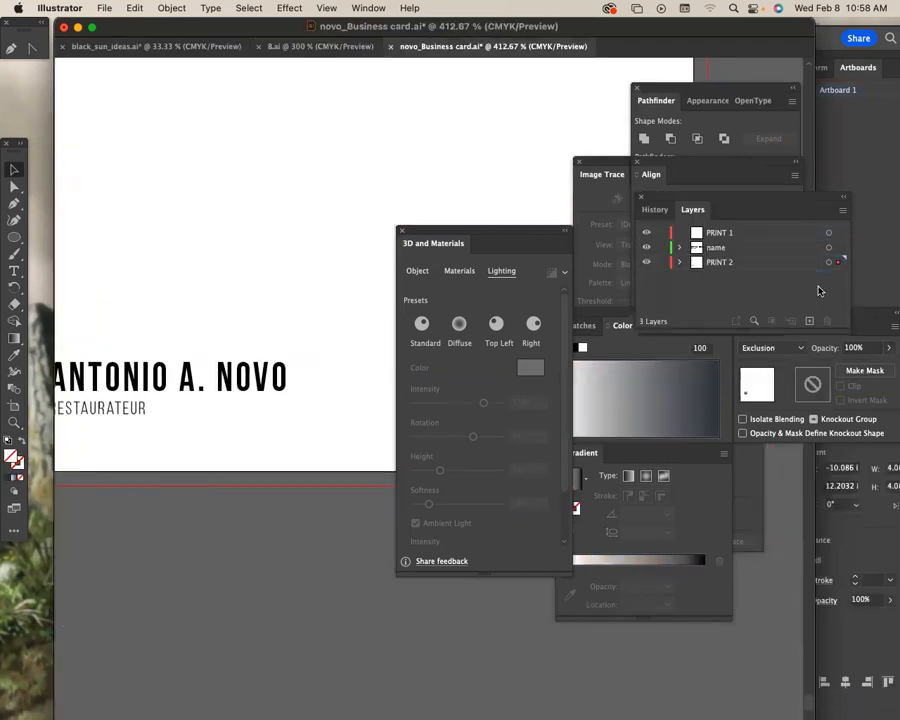
left_click(733, 250)
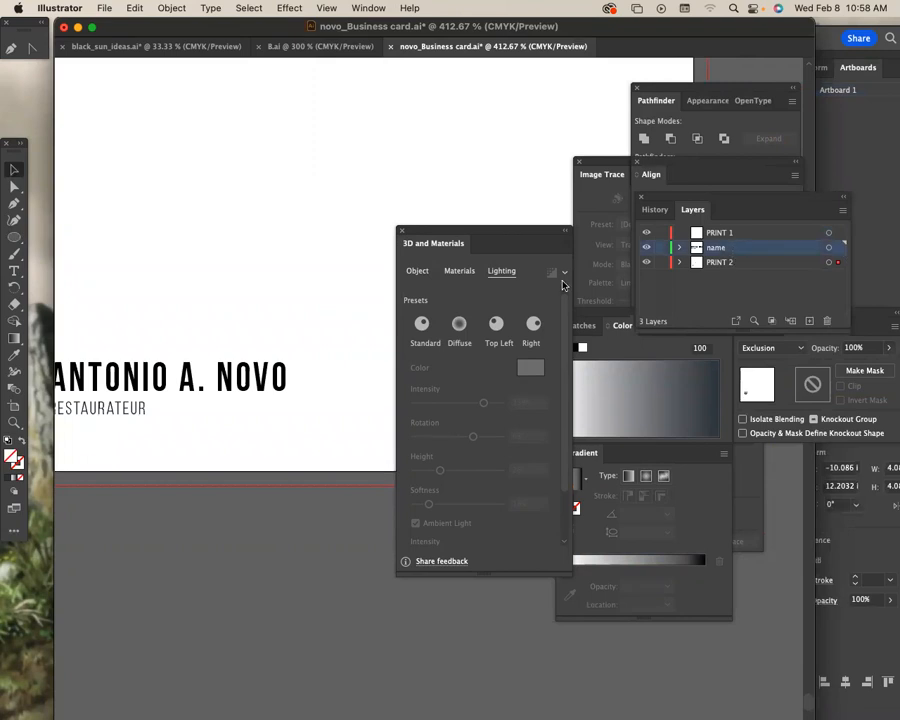
View the business card document at 33.33% zoom and return to black_sun_ideas.ai
key("super+minus")
key("super+minus")
key("super+minus")
key("super+minus")
key("super+minus")
key("super+minus")
key("super+minus")
scroll(324, 250, "up", 2)
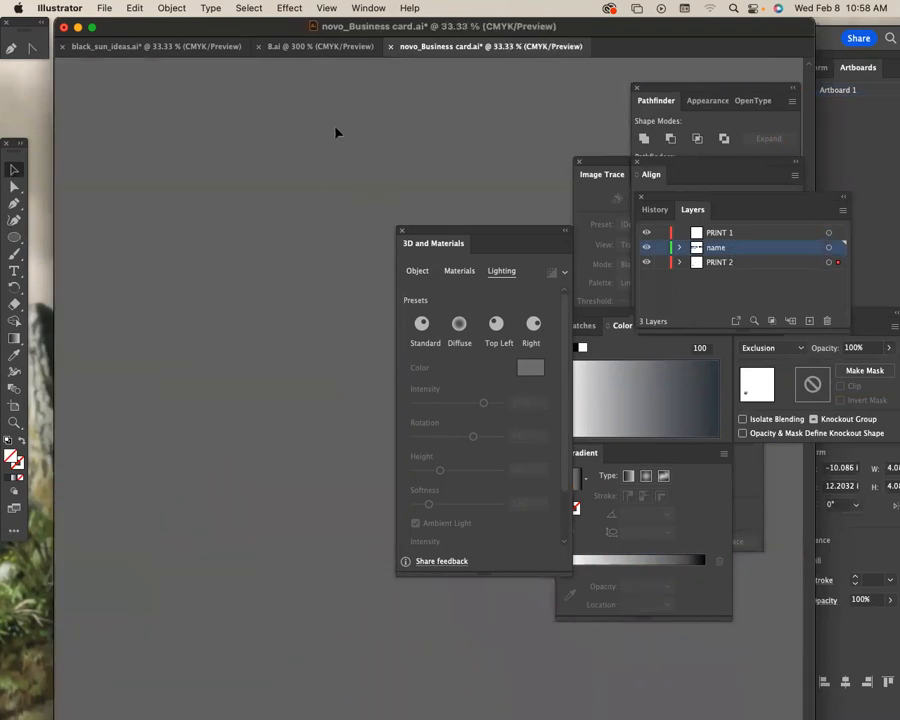
left_click(285, 47)
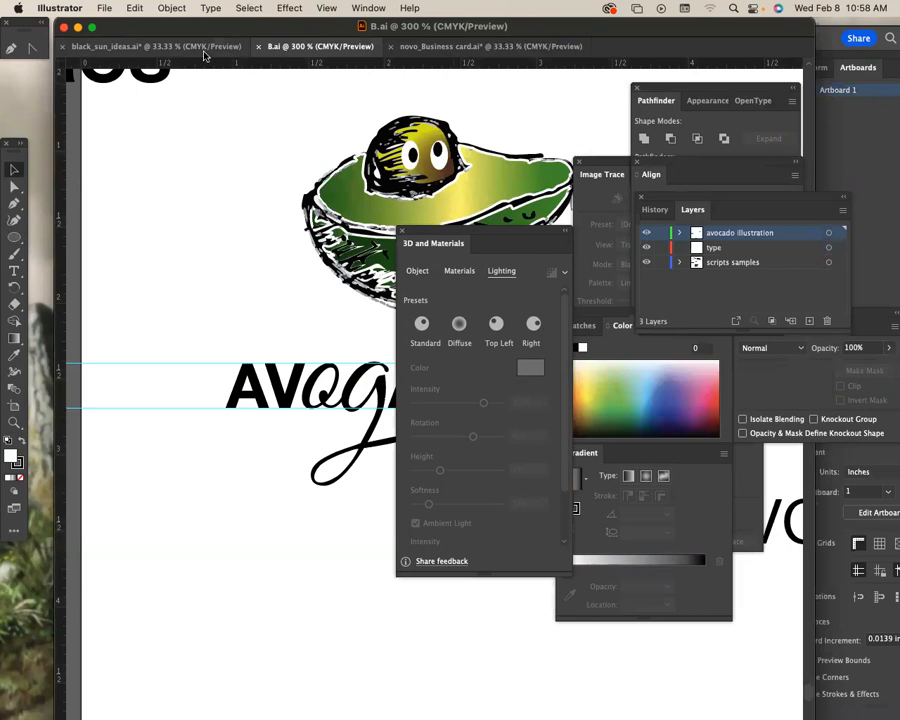
left_click(204, 48)
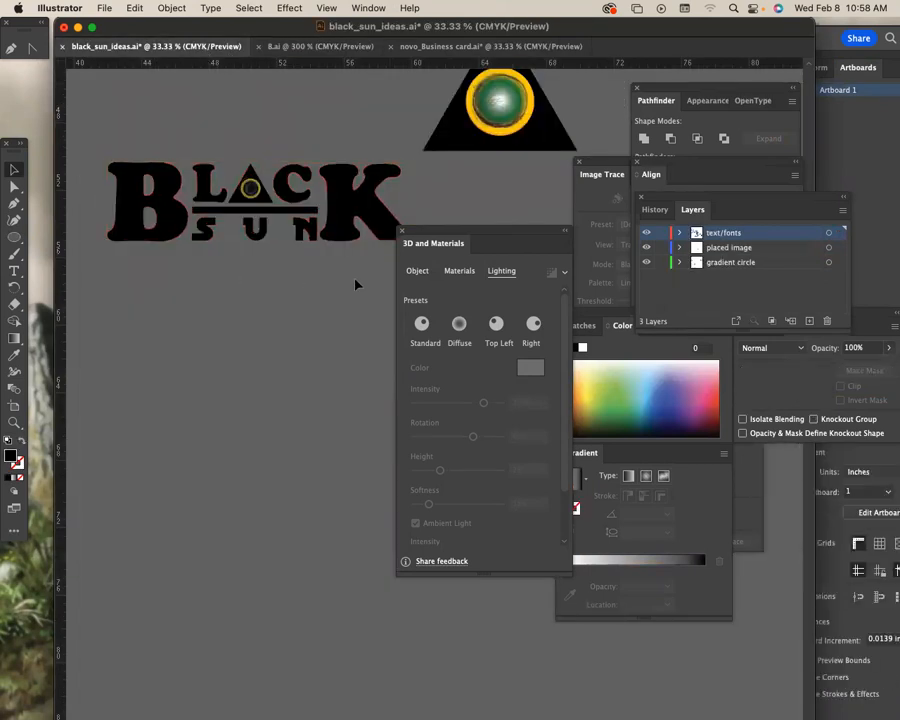
Copy the Black Sun logo, paste a duplicate lower in the document and switch to novo_Business card.ai
left_click_drag(355, 280, 180, 160)
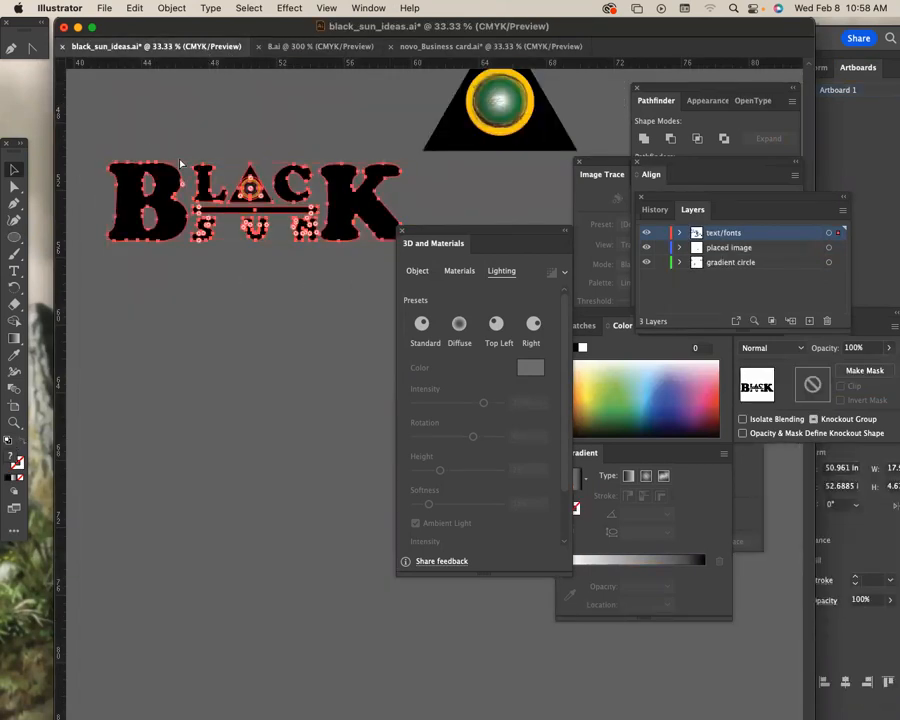
key("super+v")
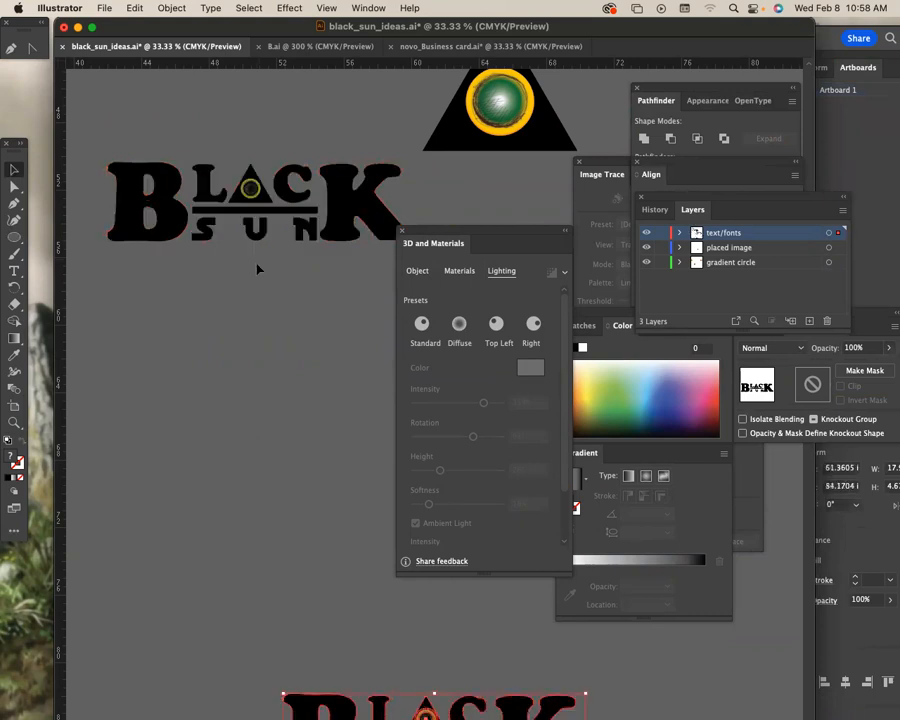
left_click(320, 46)
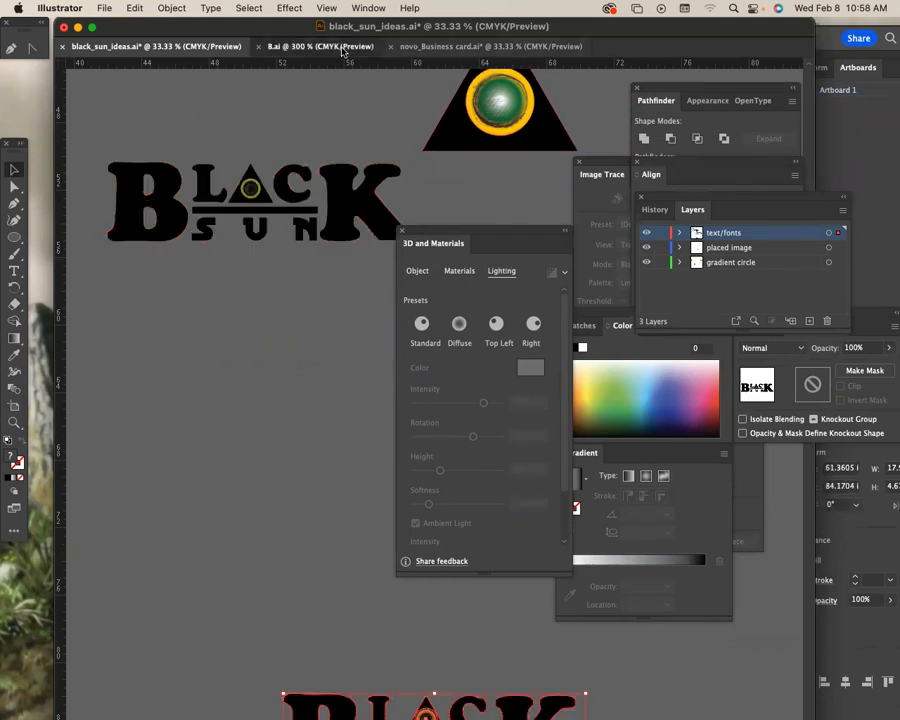
left_click(428, 47)
left_click_drag(500, 165, 352, 141)
left_click_drag(446, 100, 257, 219)
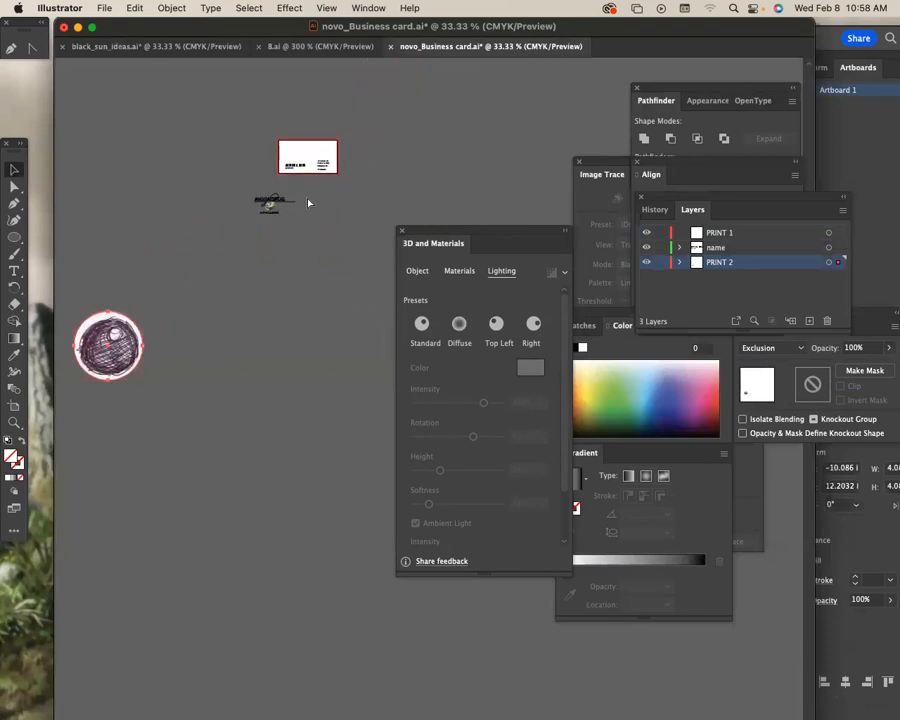
Paste the Black Sun logo into the name layer of the business card document
key("super+equal")
key("super+equal")
key("super+equal")
key("super+equal")
key("super+equal")
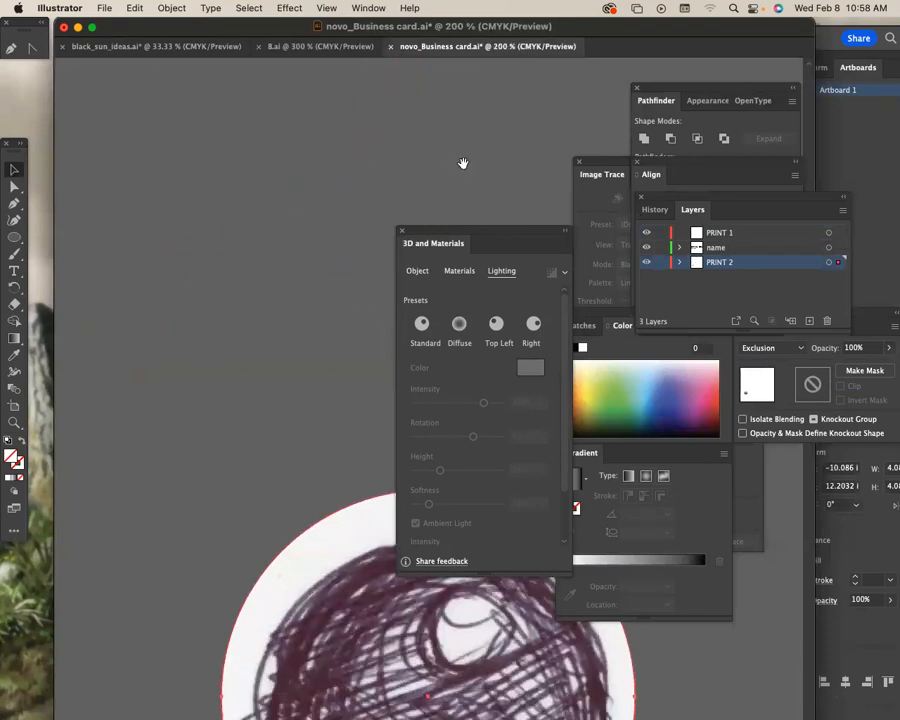
key("super+equal")
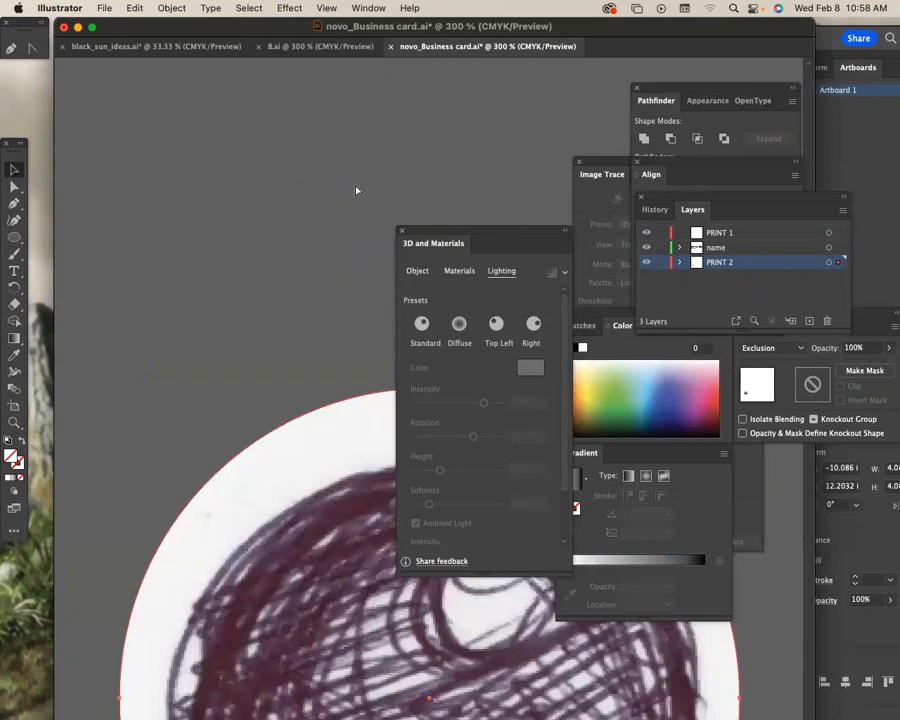
scroll(356, 190, "down", 10)
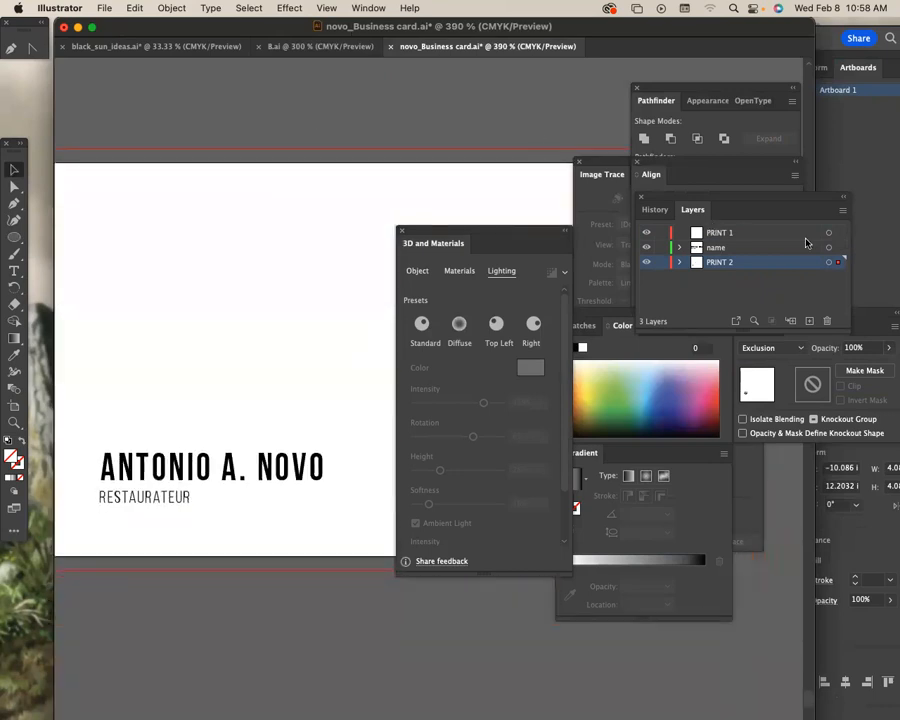
left_click(773, 252)
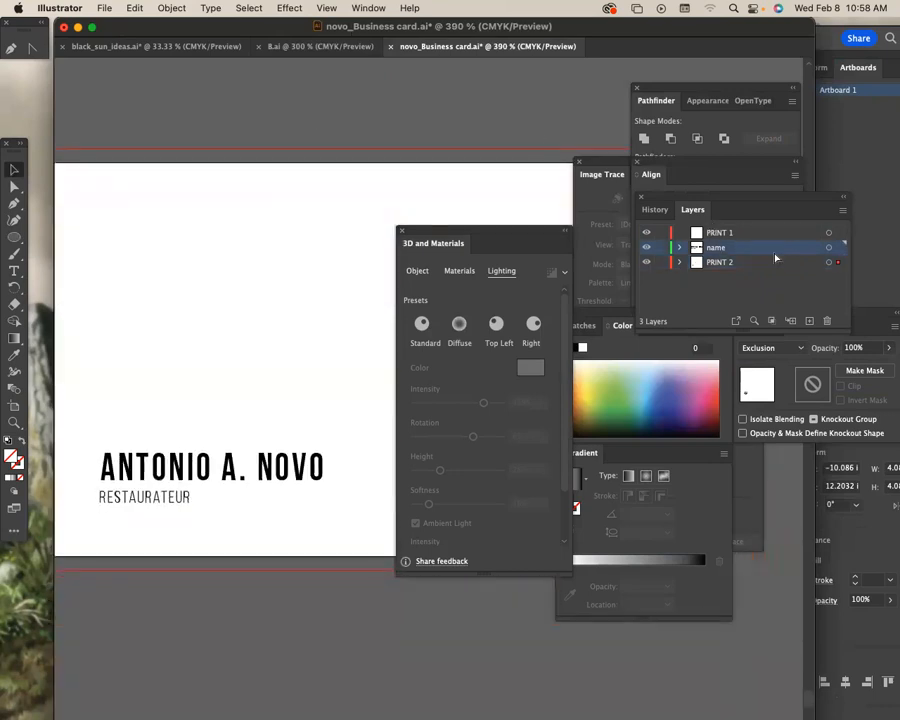
left_click(775, 258, "alt")
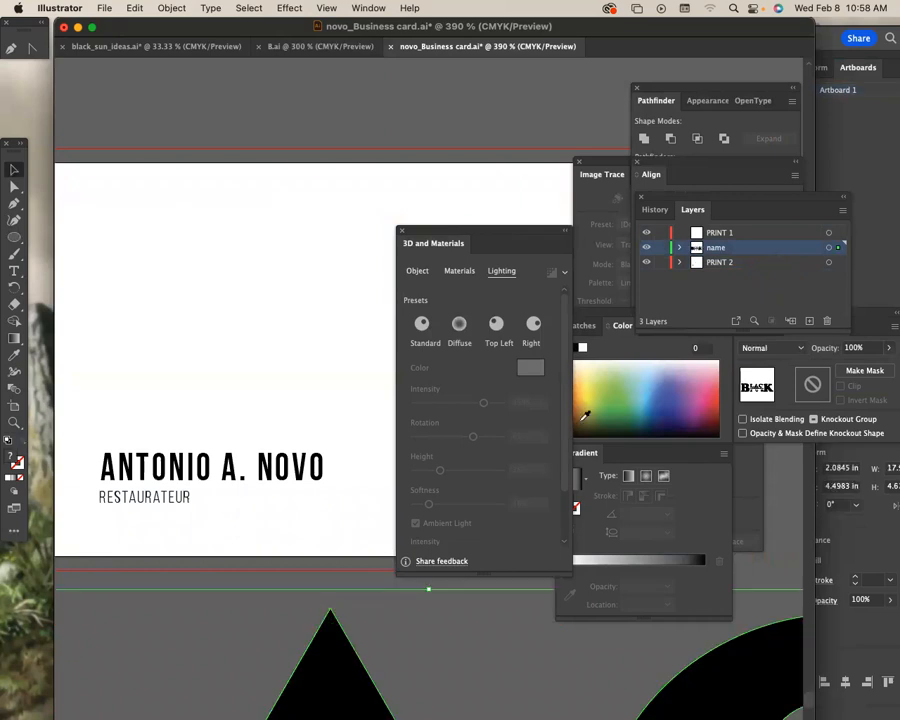
Scale the pasted Black Sun logo down to about 5.7 in wide and position it just below the business card
key("super+minus")
key("super+minus")
left_click_drag(265, 458, 336, 187)
left_click_drag(342, 258, 460, 104)
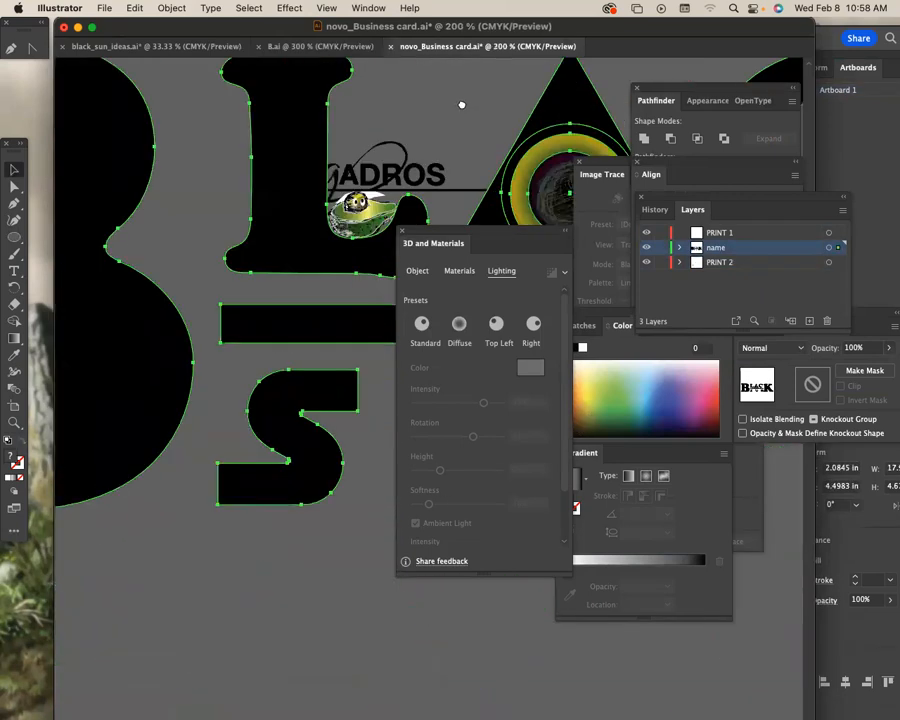
left_click_drag(271, 267, 514, 173)
left_click_drag(485, 232, 656, 163)
scroll(463, 210, "left", 5)
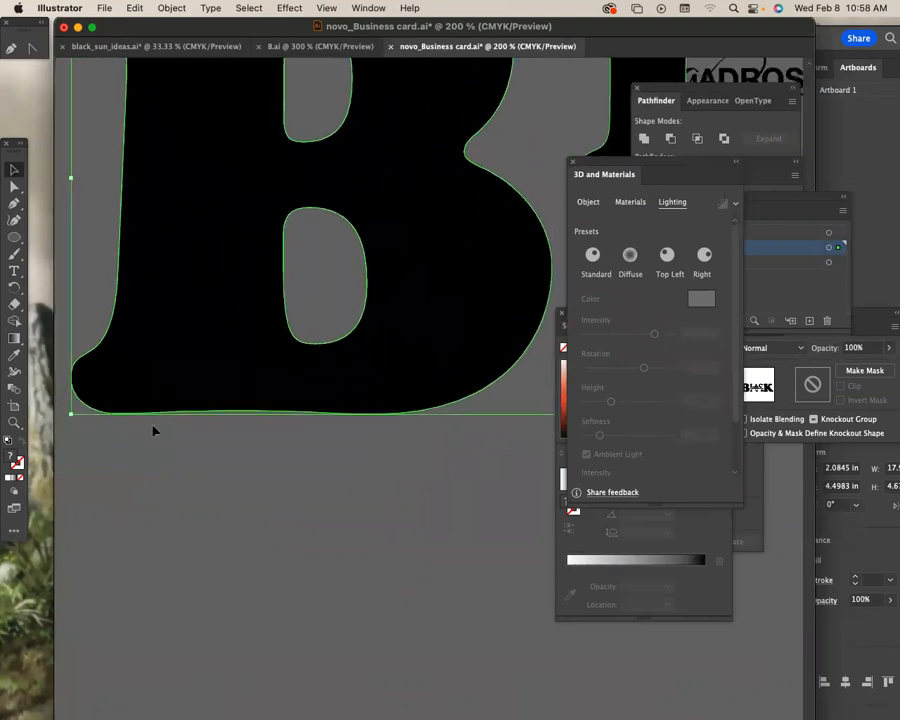
left_click_drag(71, 414, 281, 253)
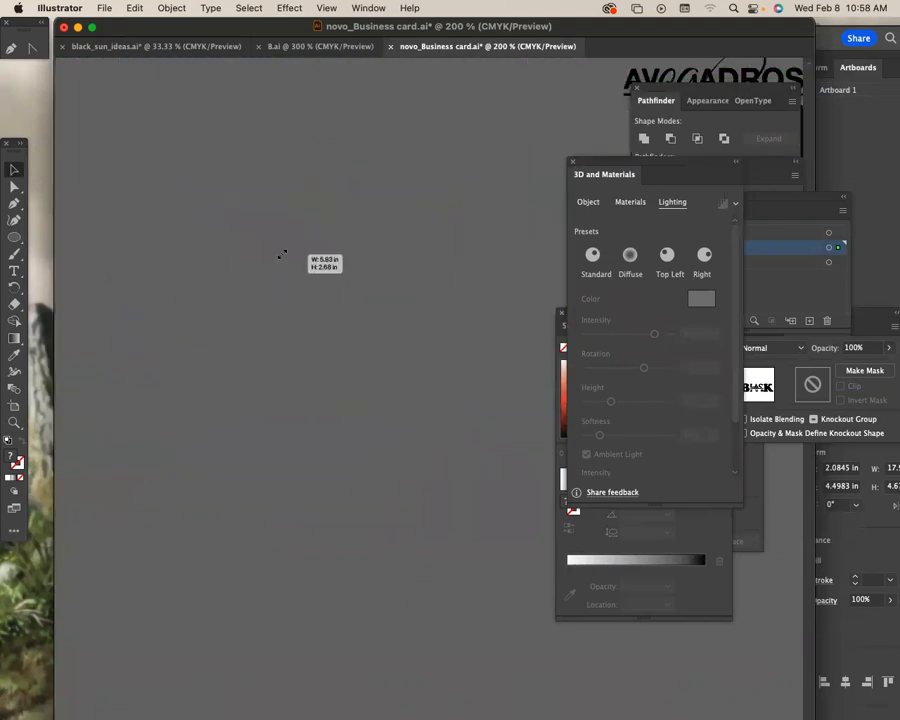
left_click_drag(490, 181, 163, 241)
left_click_drag(427, 167, 207, 265)
left_click_drag(345, 311, 343, 158)
left_click_drag(363, 204, 253, 412)
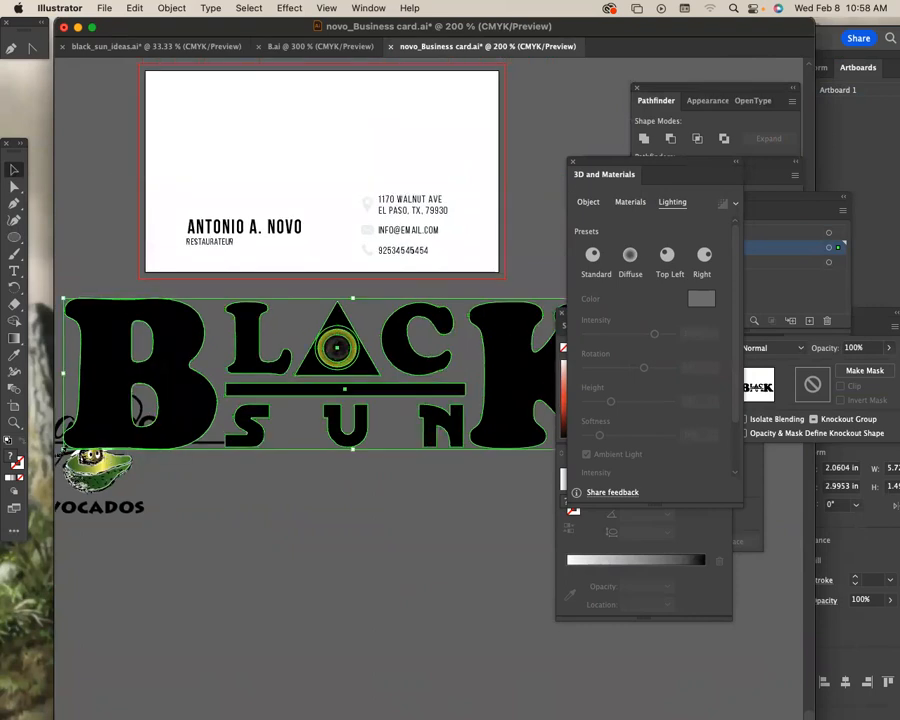
Shrink the logo to about 2.3 in wide and place it on the card above the name and contact details
left_click_drag(64, 448, 212, 125)
left_click_drag(357, 153, 386, 179)
left_click_drag(492, 168, 468, 153)
Create a vertical artboard of about 2 by 3.5 in to the right of the horizontal business card
left_click(15, 406)
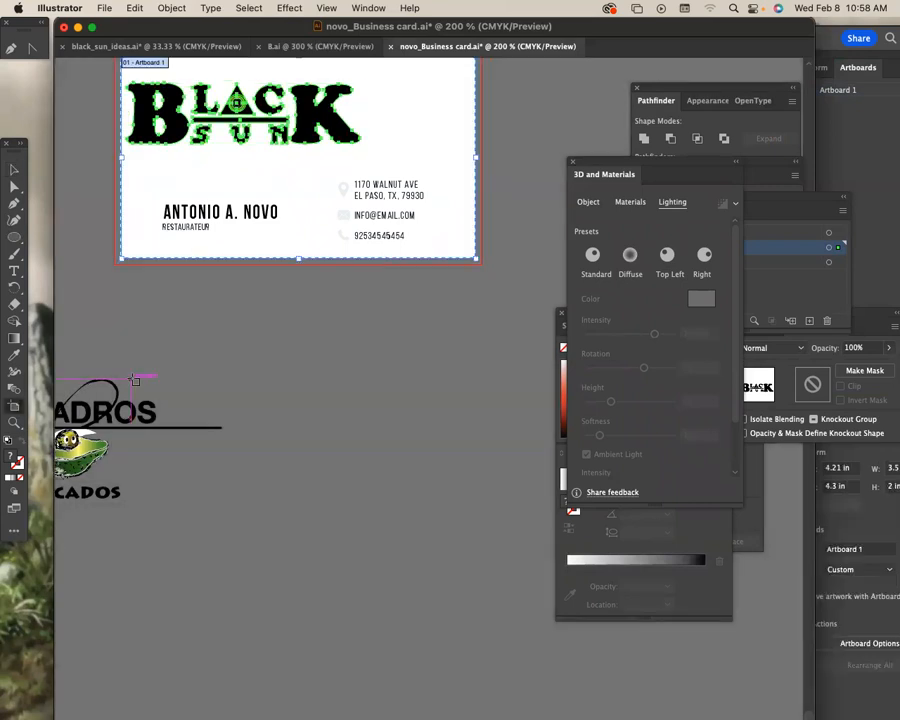
left_click_drag(537, 167, 401, 172)
left_click_drag(391, 119, 537, 382)
left_click_drag(593, 169, 671, 167)
left_click_drag(476, 205, 376, 187)
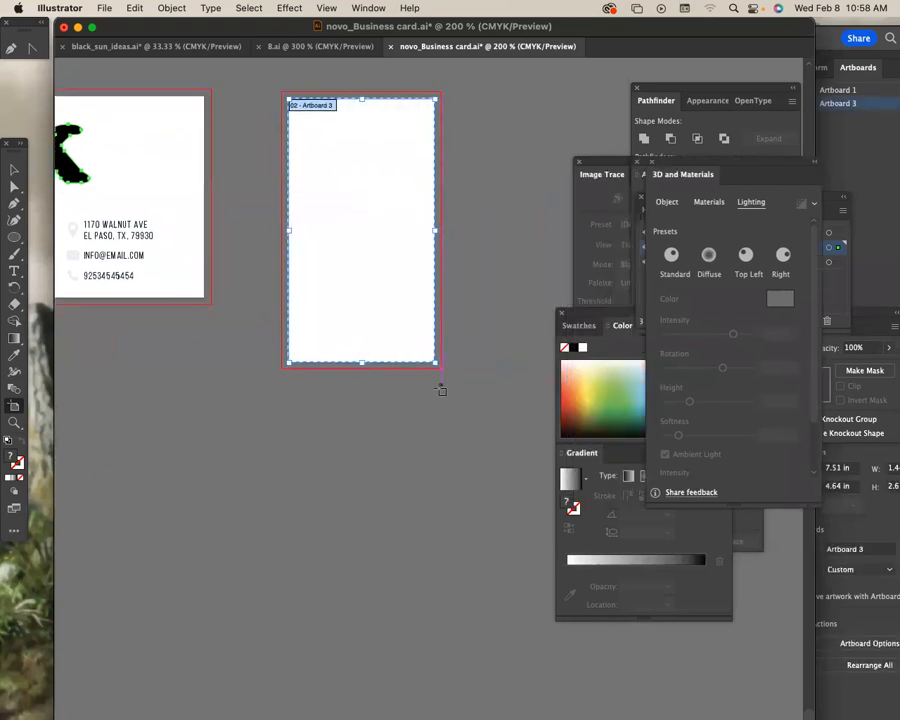
left_click_drag(435, 362, 492, 451)
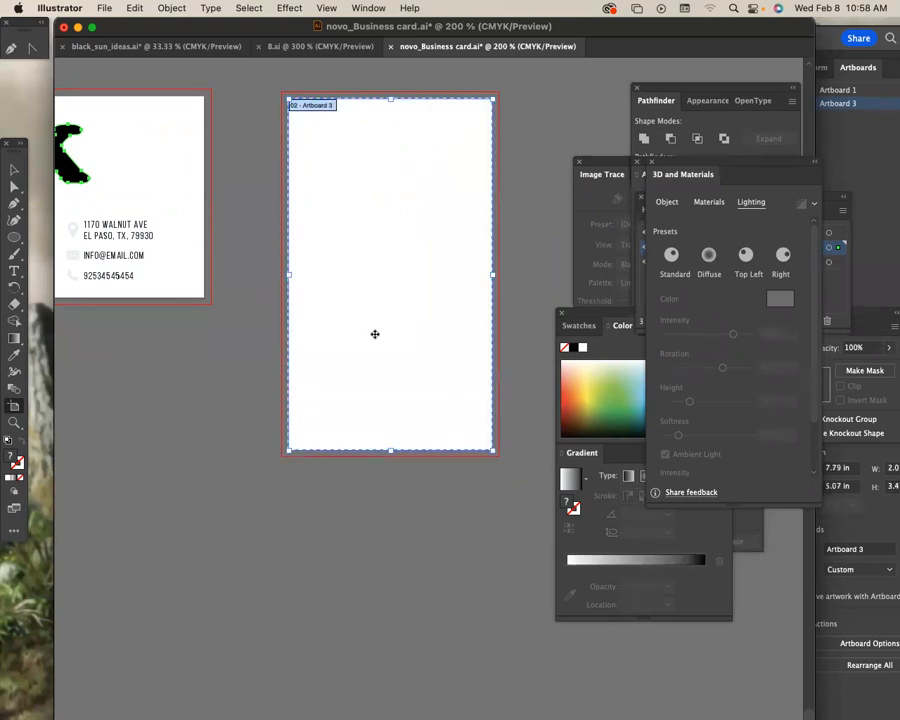
Move the Black Sun logo to the upper part of the vertical artboard and scale it to about 1.7 in wide
left_click(15, 170)
left_click_drag(177, 222, 316, 288)
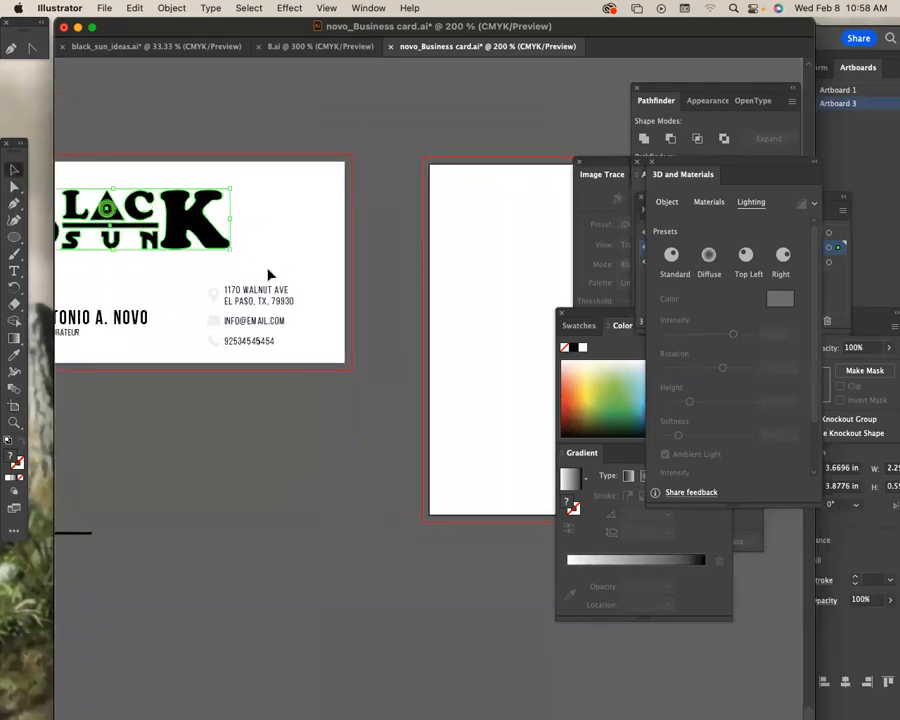
left_click_drag(257, 260, 336, 254)
left_click_drag(115, 192, 134, 201)
left_click_drag(327, 207, 231, 180)
left_click_drag(176, 202, 448, 190)
scroll(435, 208, "left", 5)
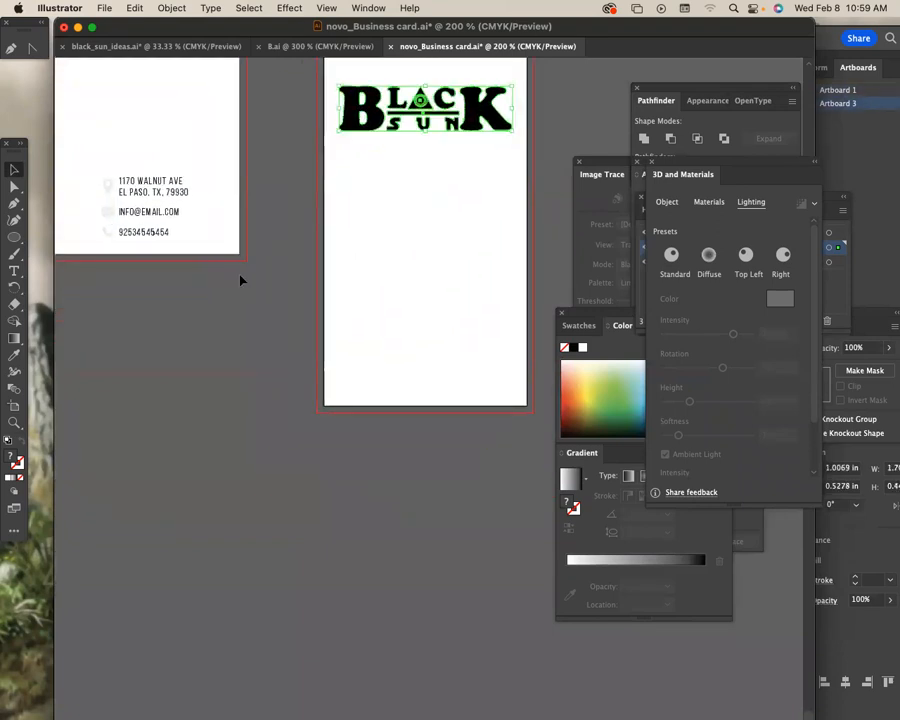
Move the name and job title below the logo on the vertical artboard, with the contact details beneath them
left_click(346, 320)
left_click_drag(133, 258, 510, 232)
scroll(364, 242, "right", 5)
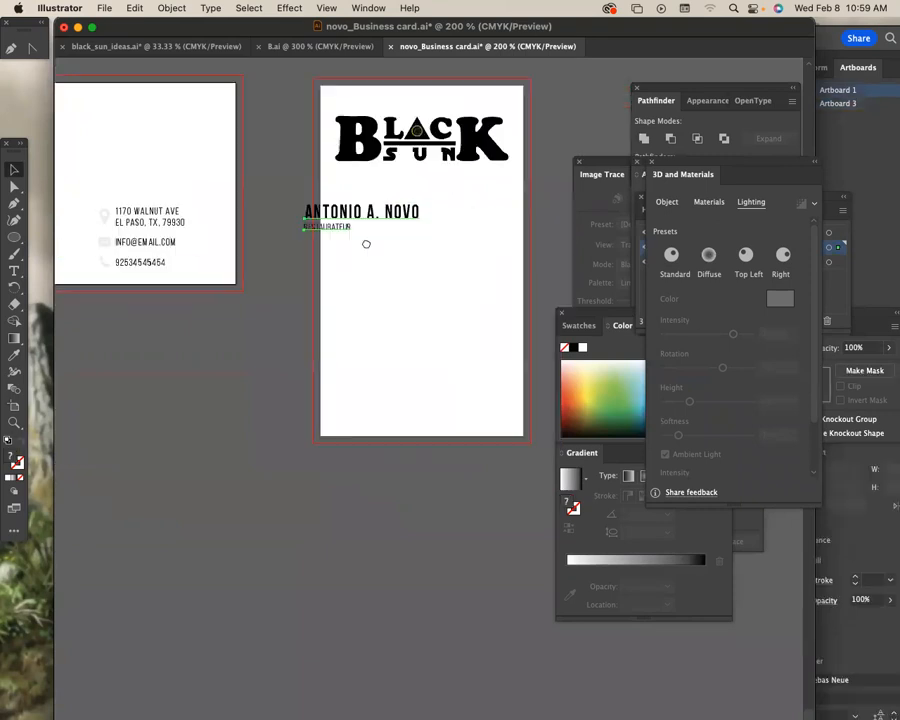
left_click_drag(357, 220, 414, 235)
left_click_drag(79, 187, 172, 307)
left_click_drag(151, 244, 428, 335)
left_click(458, 400)
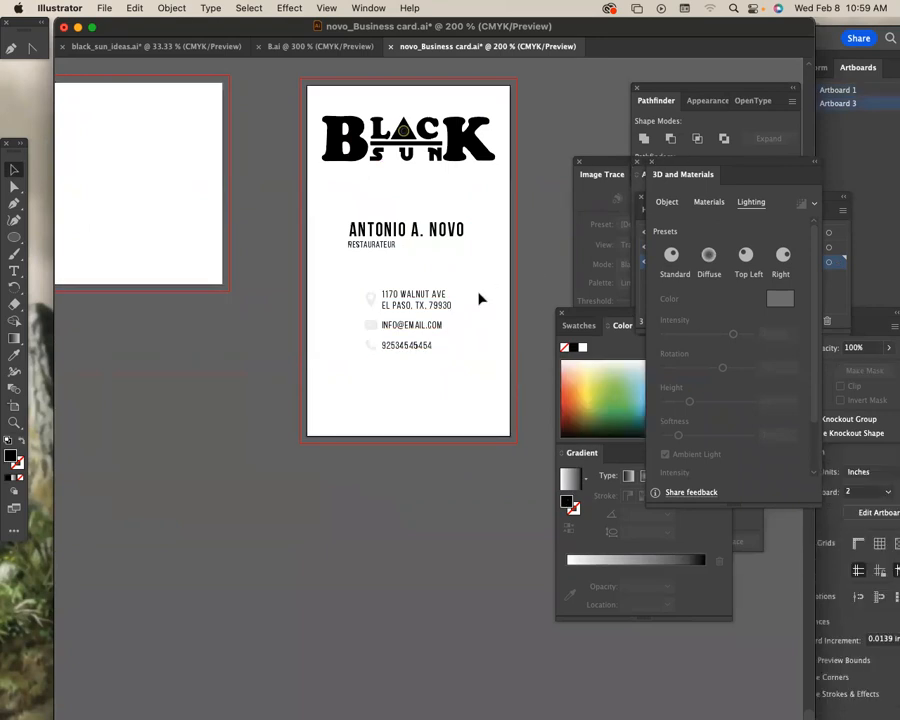
Select the name and job title on the vertical artboard and load the Typography workspace to show the text controls
left_click(417, 240)
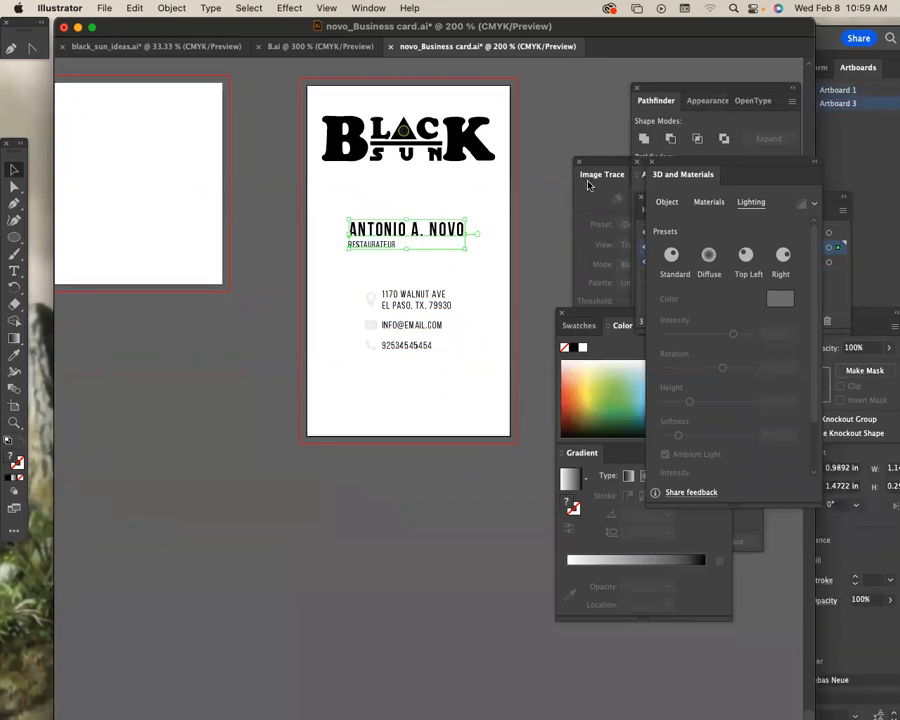
left_click(368, 8)
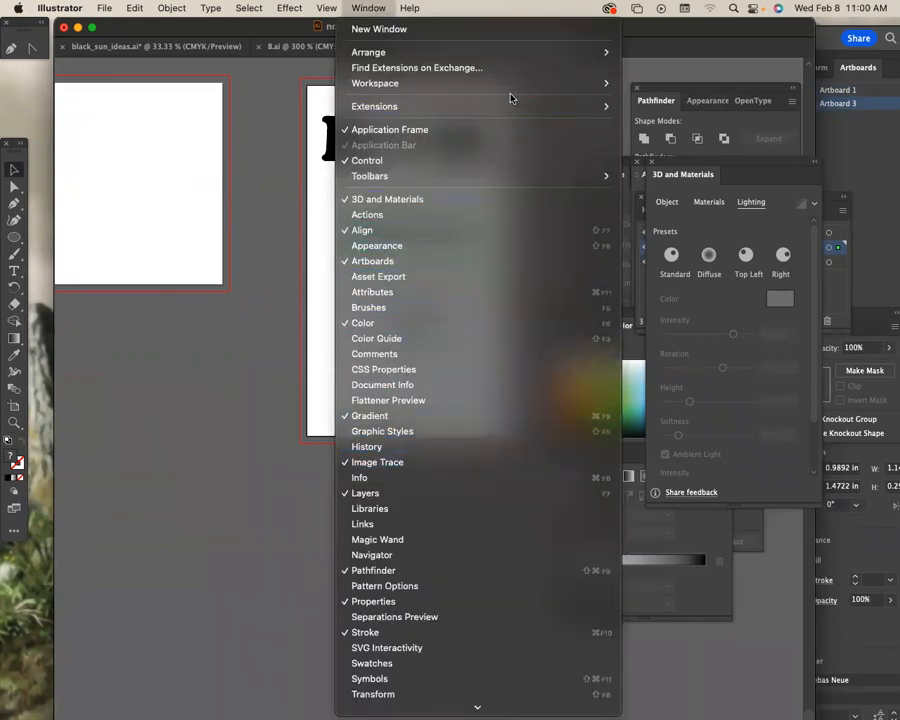
mouse_move(492, 56)
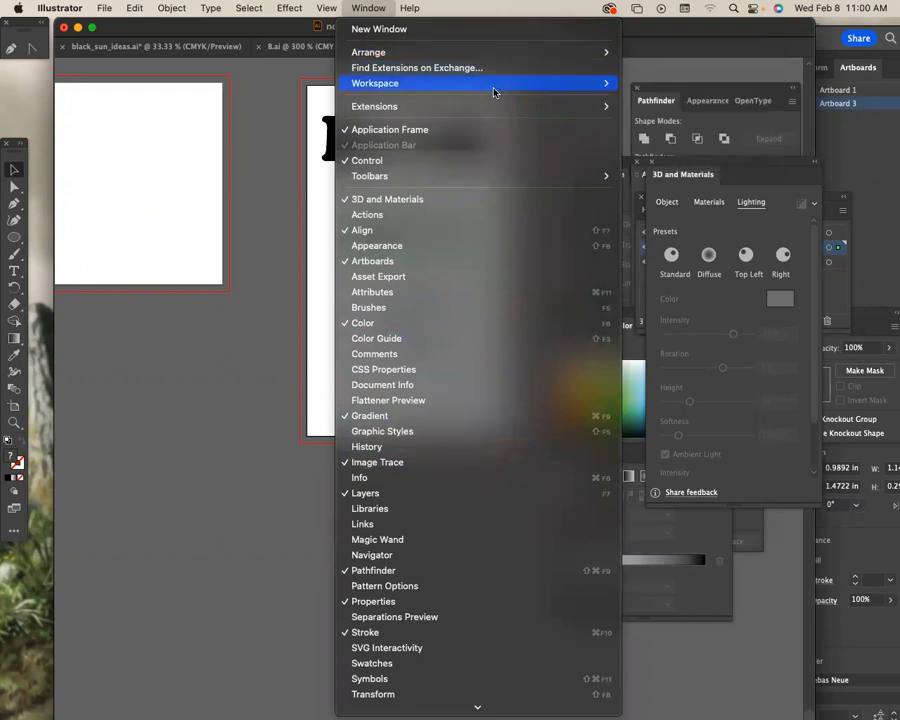
mouse_move(536, 85)
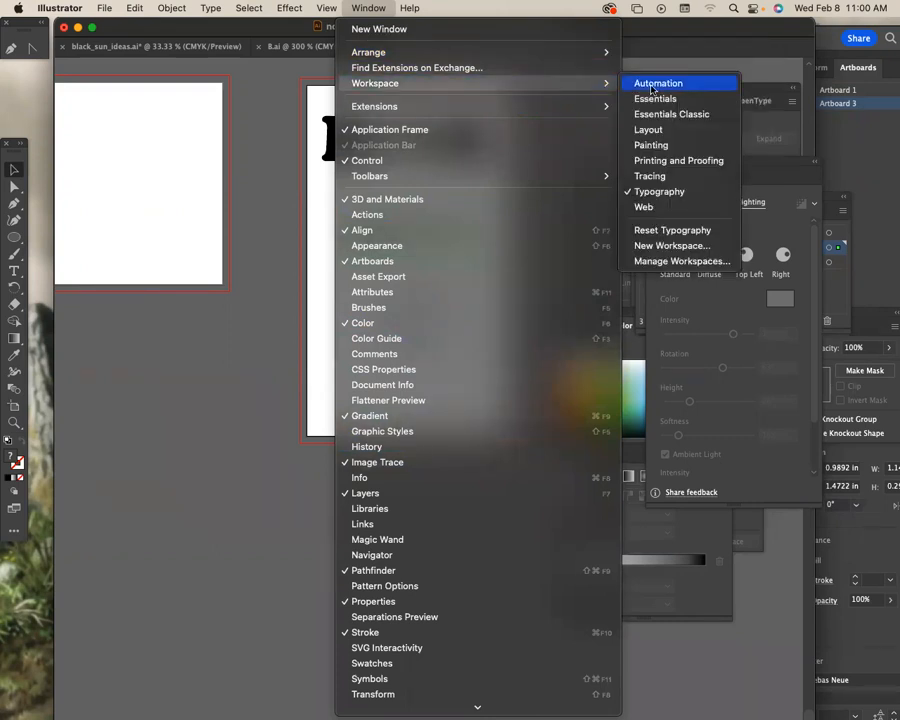
left_click(693, 193)
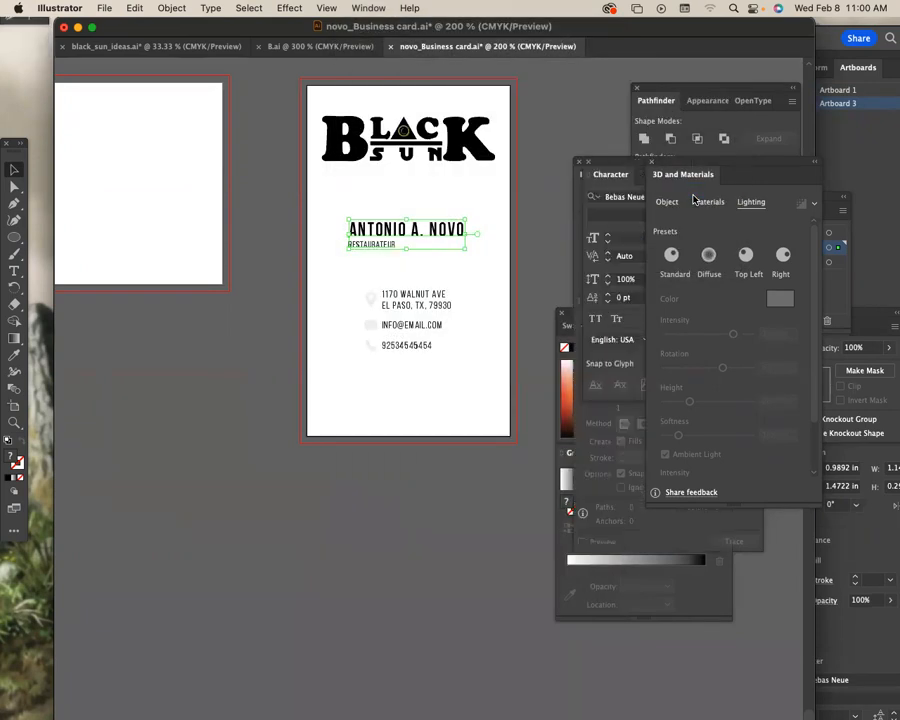
Rearrange the floating Character, 3D and Materials, Layers, and Color and Paragraph panels so the text and layer controls are accessible
mouse_move(673, 164)
left_mouse_down()
mouse_move(810, 164)
mouse_move(683, 245)
mouse_move(661, 474)
left_mouse_up()
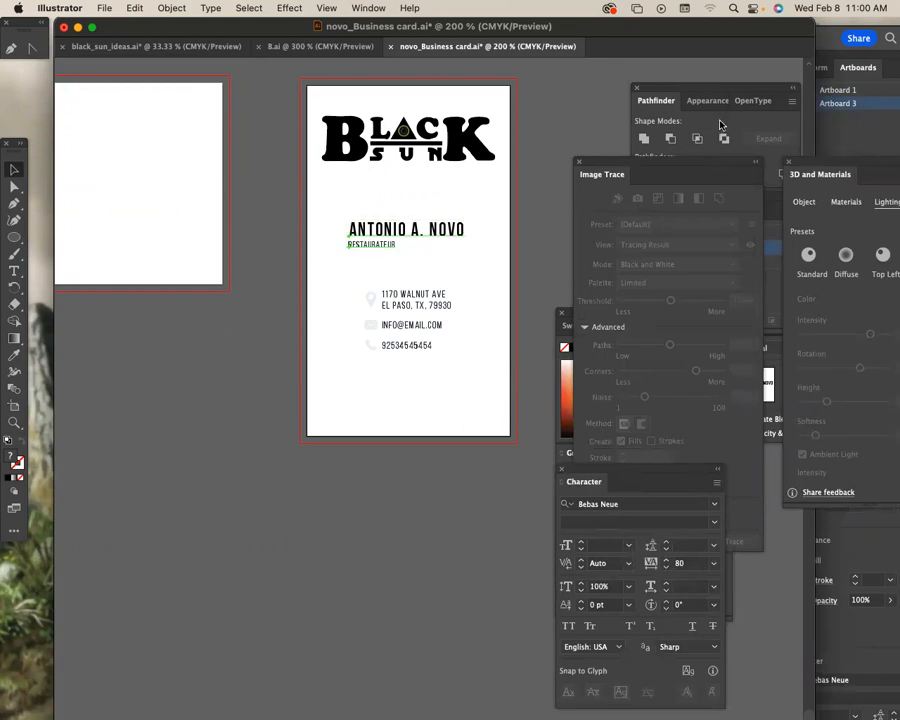
mouse_move(835, 174)
left_mouse_down()
mouse_move(692, 30)
mouse_move(635, 44)
left_mouse_up()
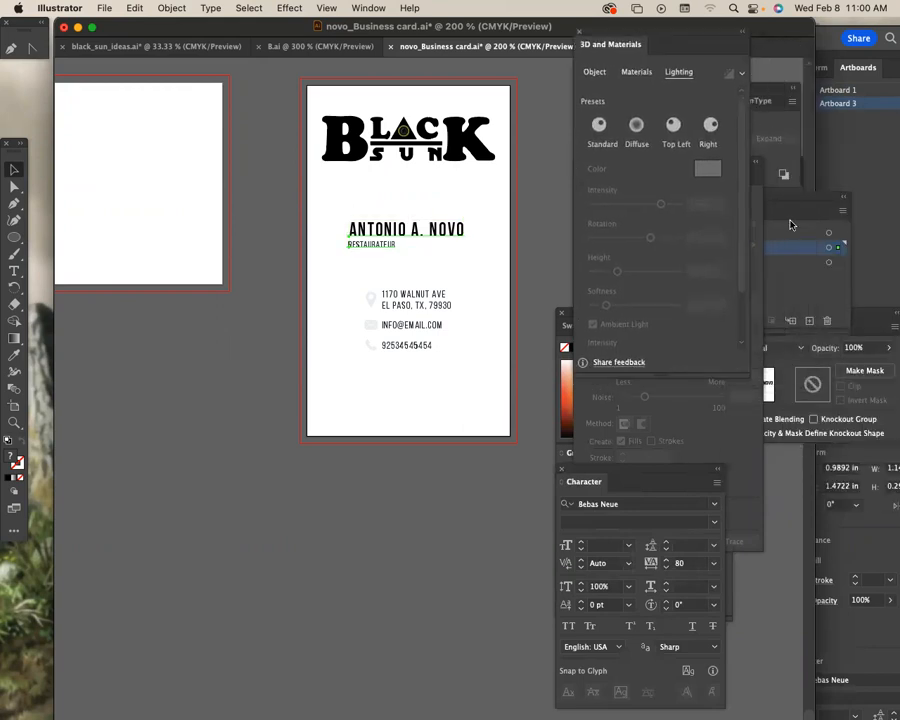
left_click_drag(801, 201, 798, 90)
left_click_drag(816, 316, 781, 160)
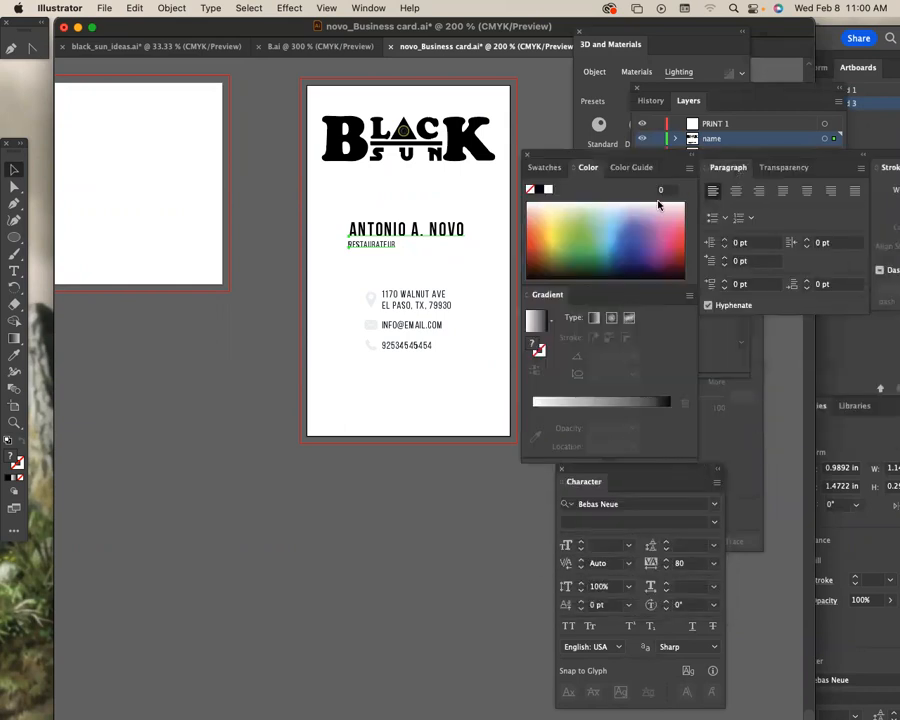
Center-align the name and job title and enlarge the text group to about 1.4 in wide below the logo
left_click(736, 193)
left_click_drag(428, 250, 482, 283)
scroll(445, 326, "right", 5)
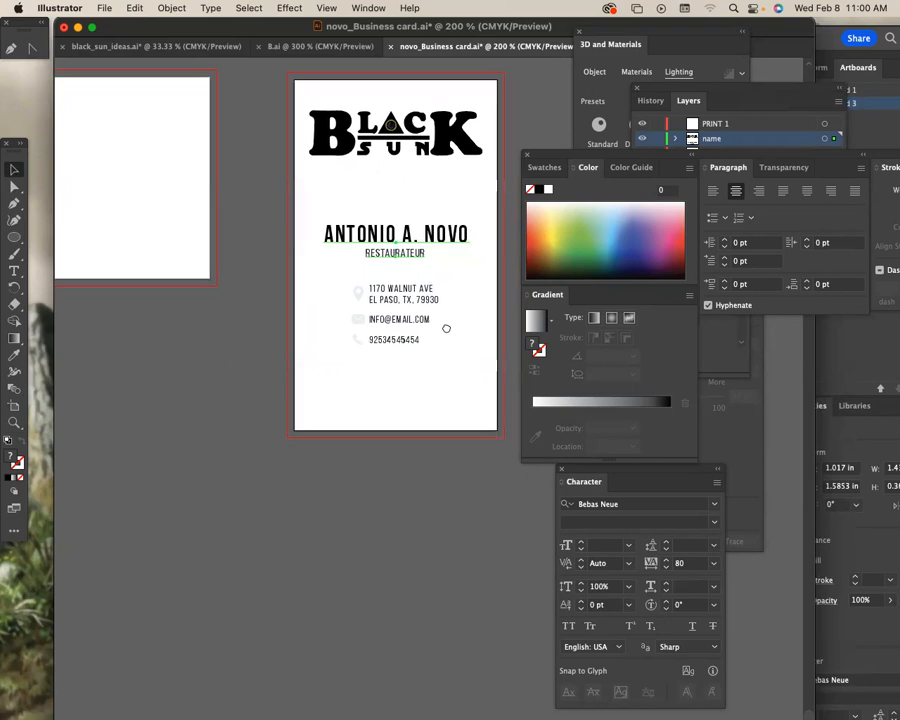
Move the Image Trace panel out of the way and create a layer named "background colors" above the name layer
left_click(728, 424)
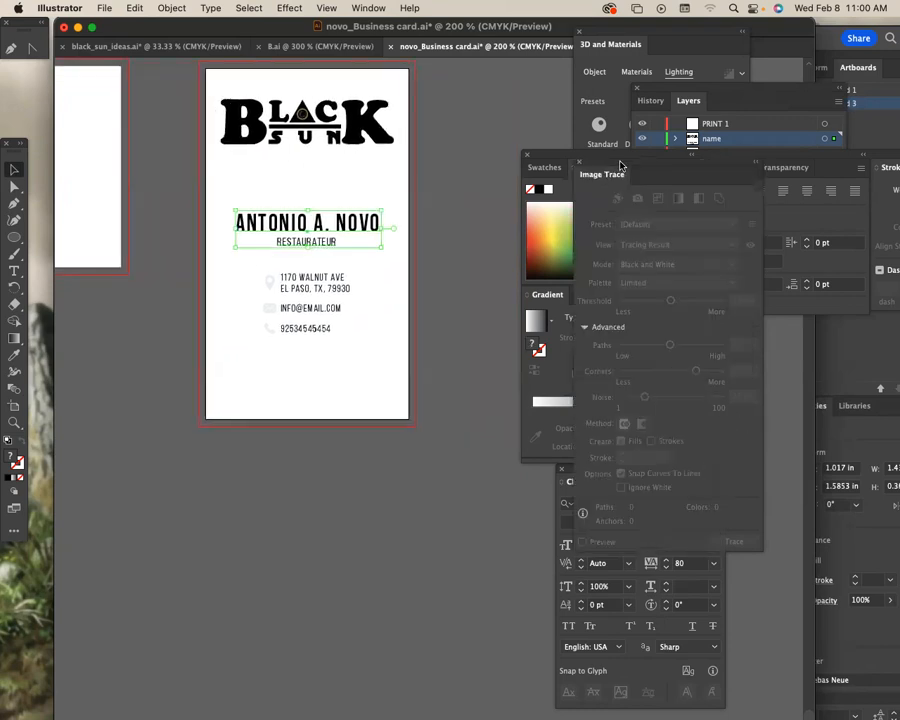
left_click_drag(619, 162, 712, 295)
left_click(747, 137)
left_click(838, 102)
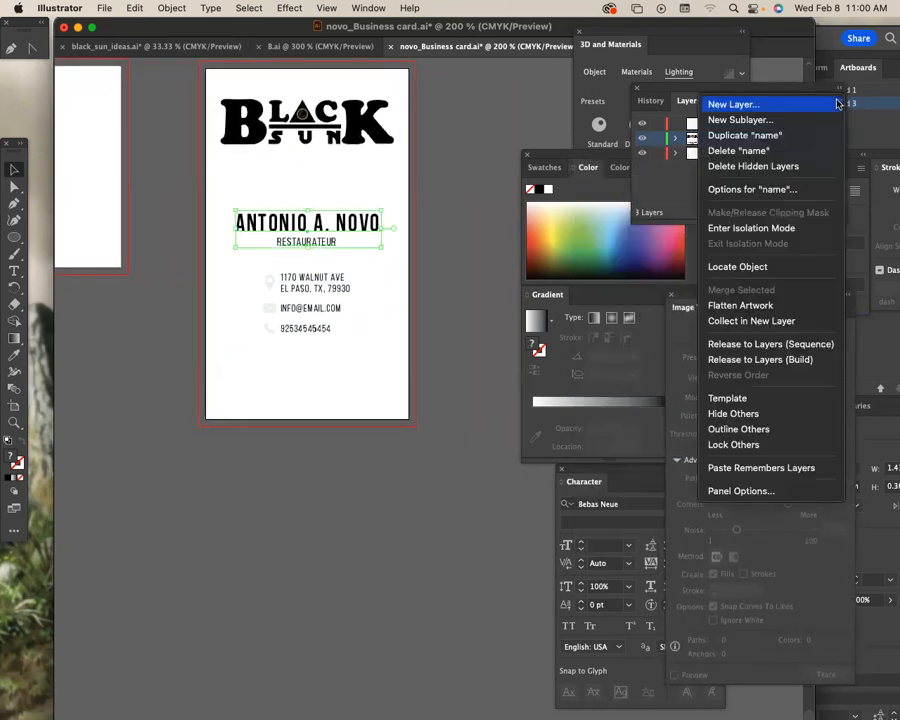
left_click(813, 105)
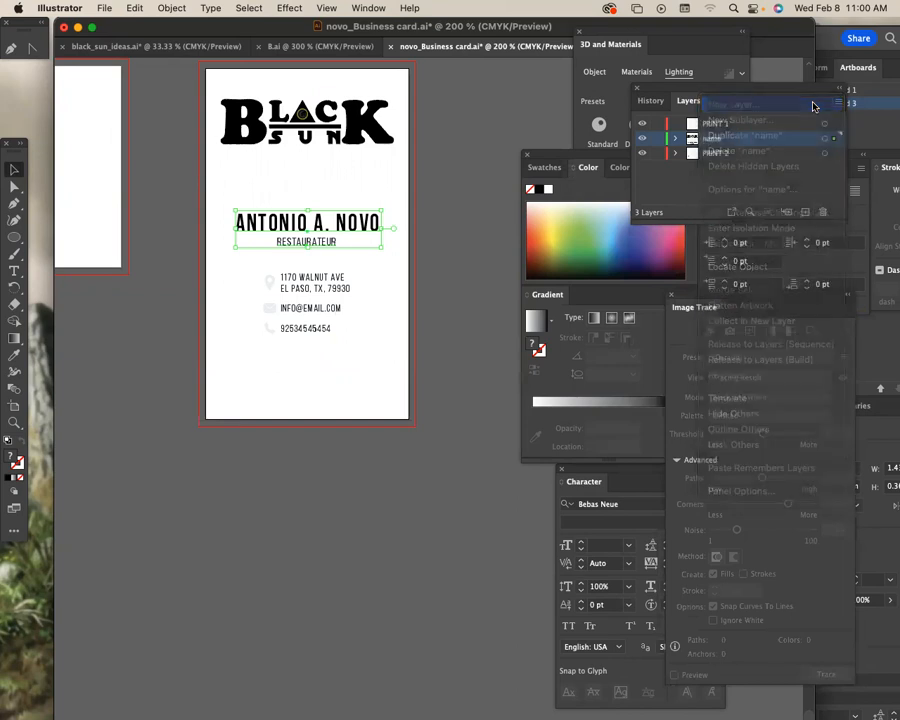
type("background colors")
key("Return")
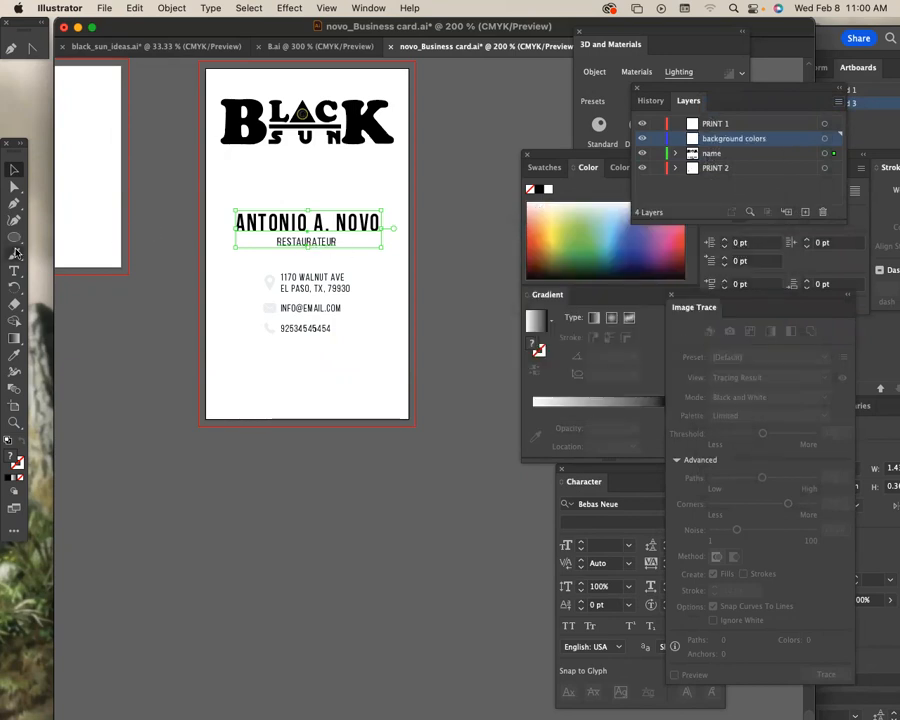
Draw a rectangle about 1.1 by 3.6 in over the card's right half out to the bleed and fill it green
left_click_drag(14, 237, 70, 237)
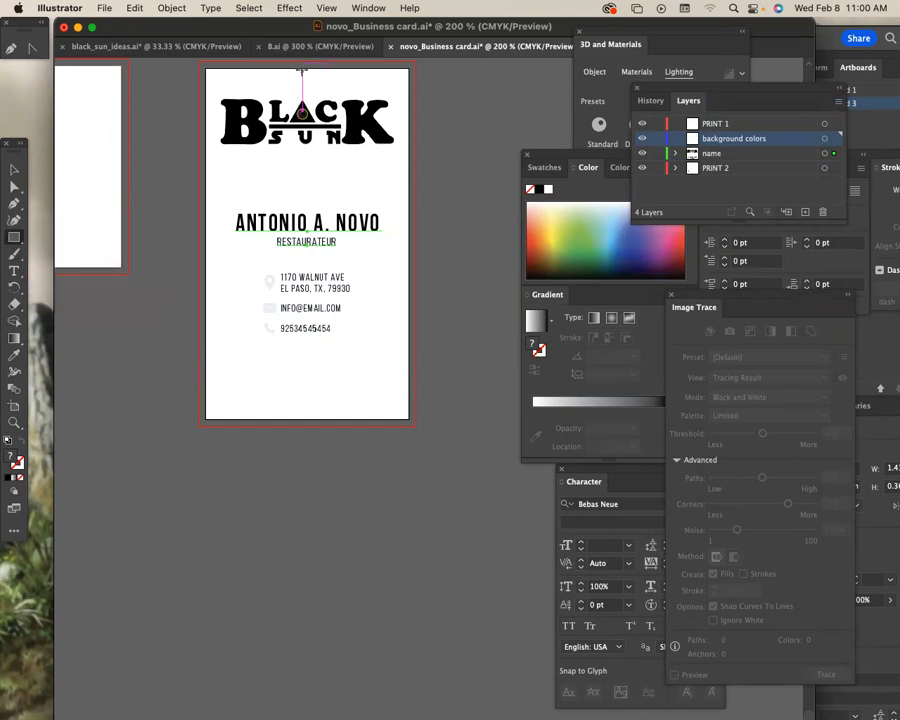
left_click_drag(302, 68, 418, 426)
left_click_drag(359, 69, 358, 105)
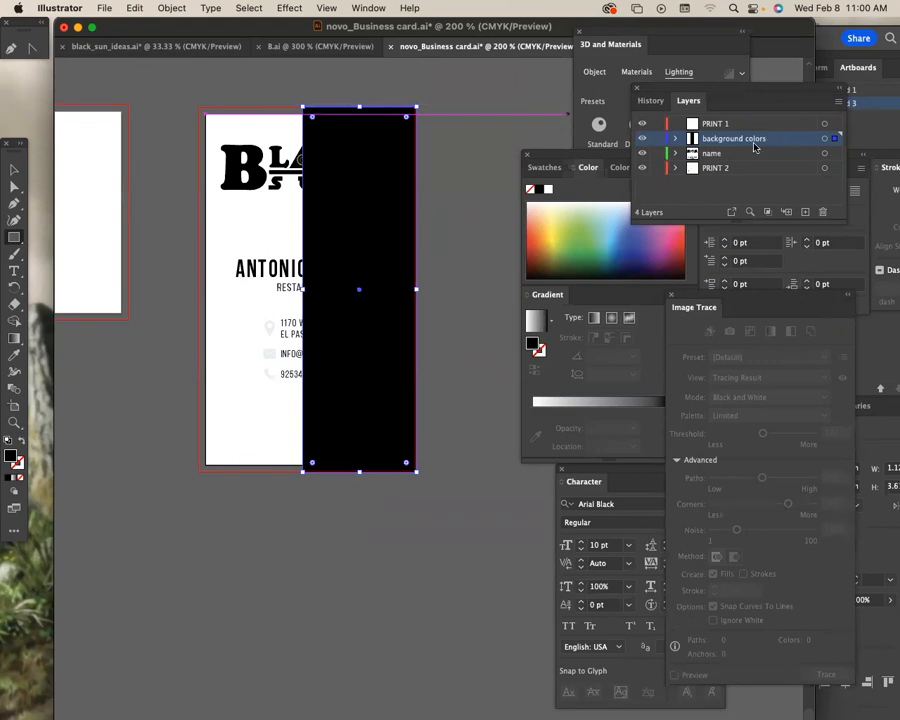
left_click(591, 227)
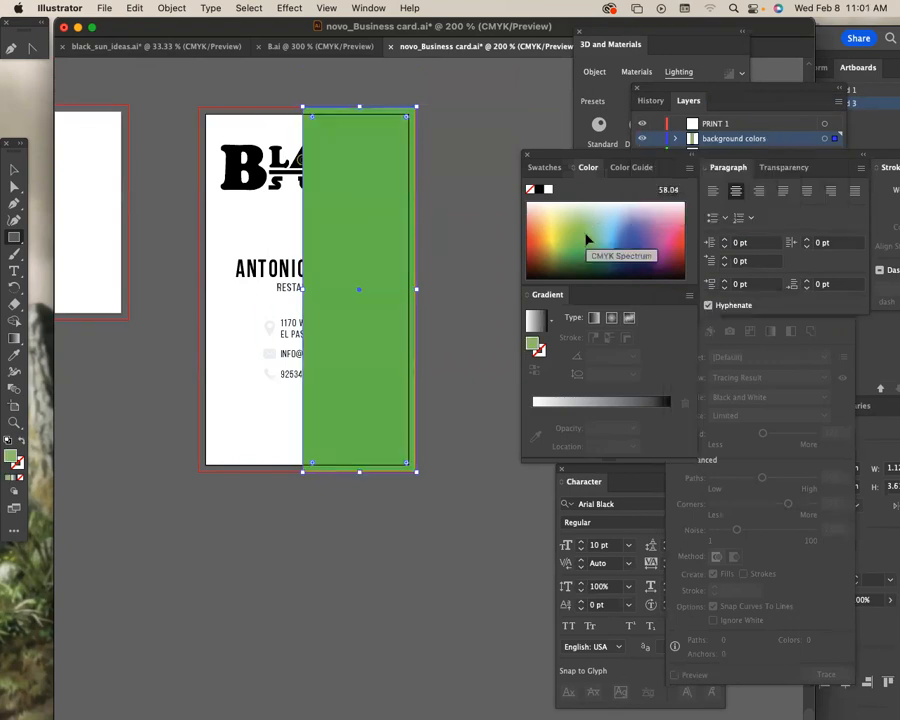
Move the background colors layer beneath all the other layers
left_click(768, 139)
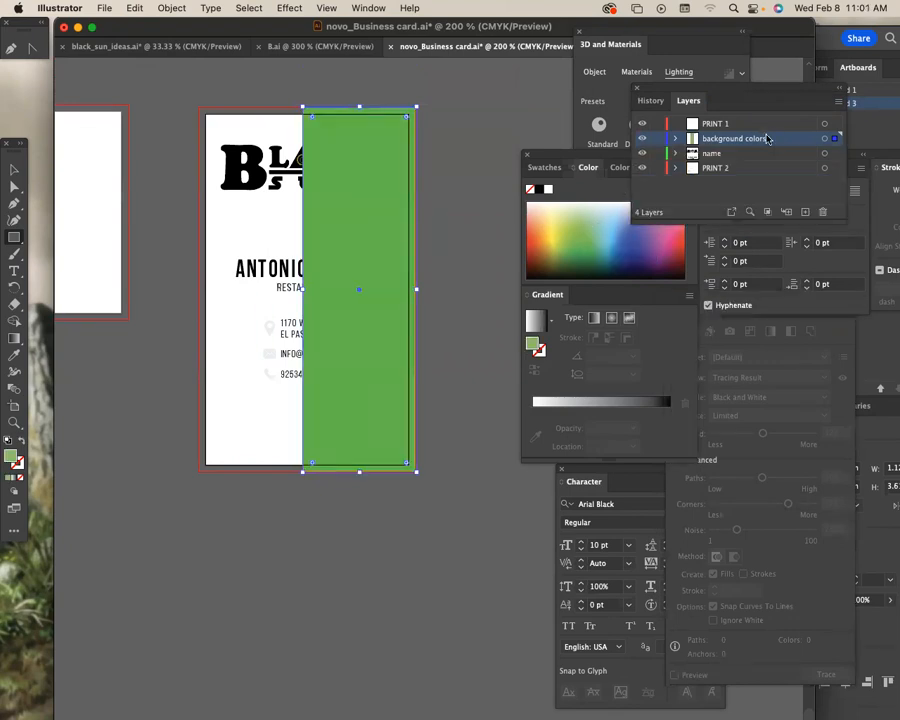
left_click_drag(768, 139, 770, 176)
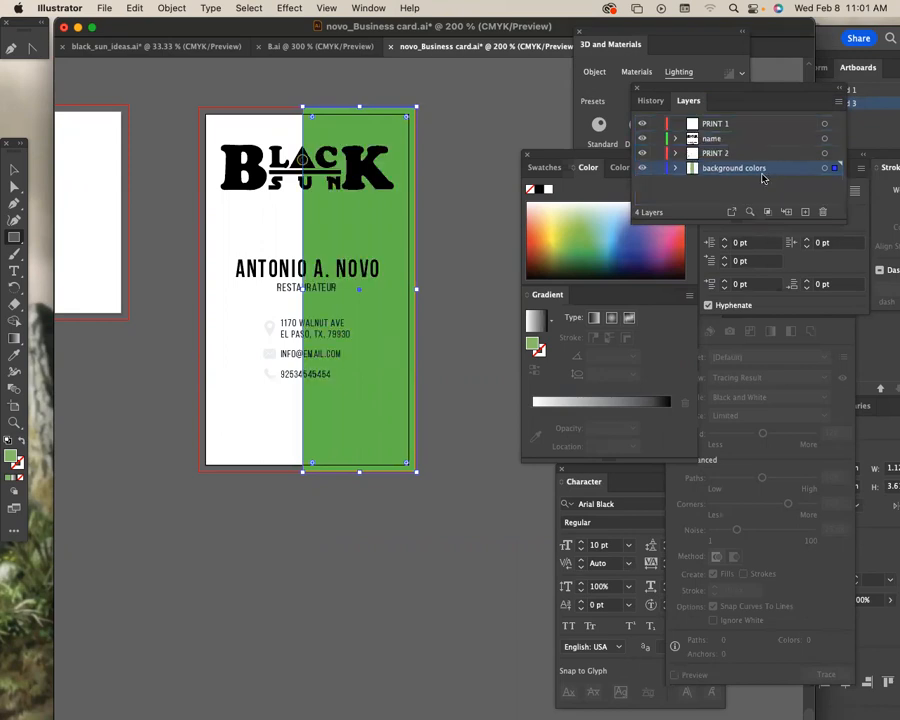
key("v")
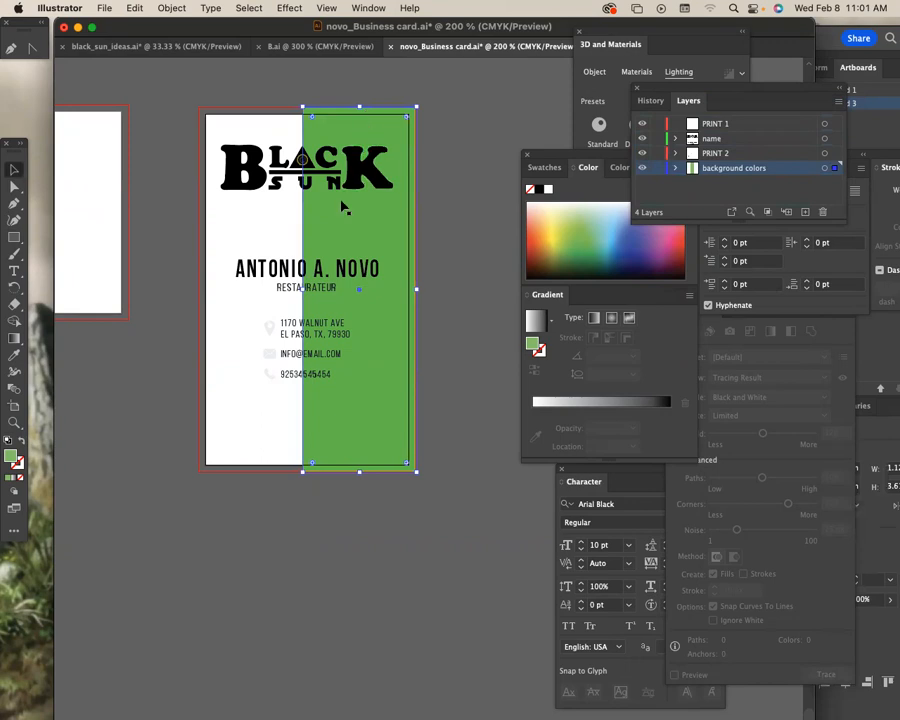
Duplicate the green rectangle onto the card's left half and fill the copy orange with a black stroke
left_click_drag(367, 234, 256, 238)
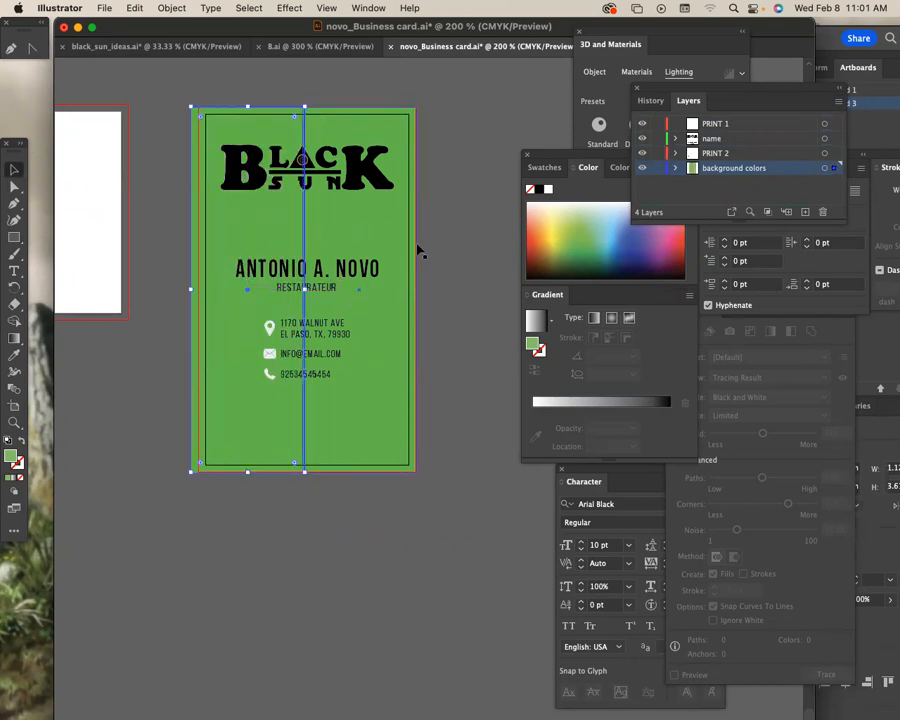
left_click(8, 439)
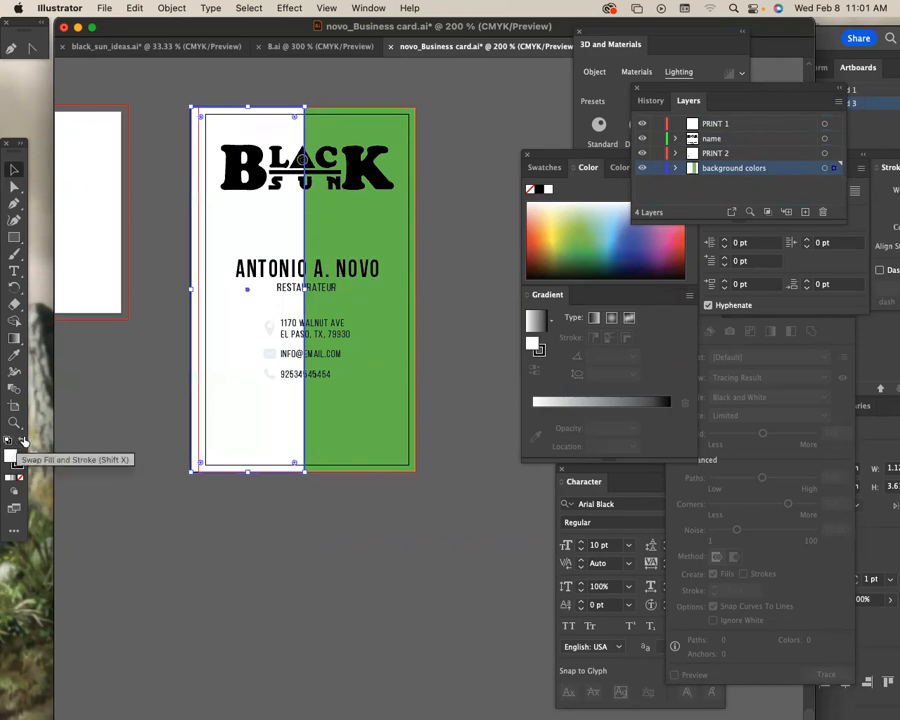
left_click(22, 440)
left_click(19, 465)
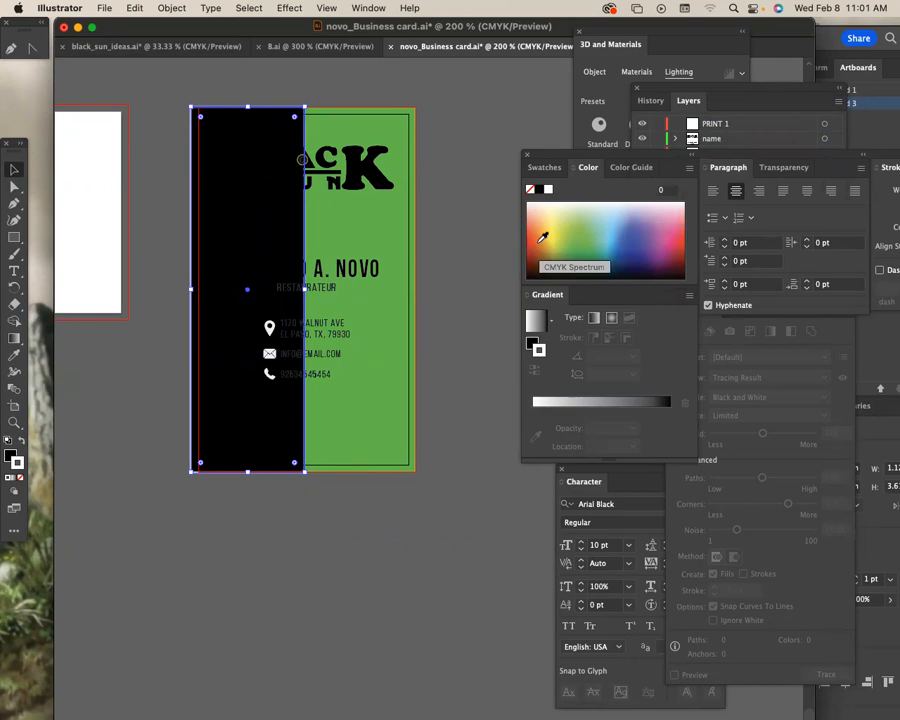
left_click(541, 236)
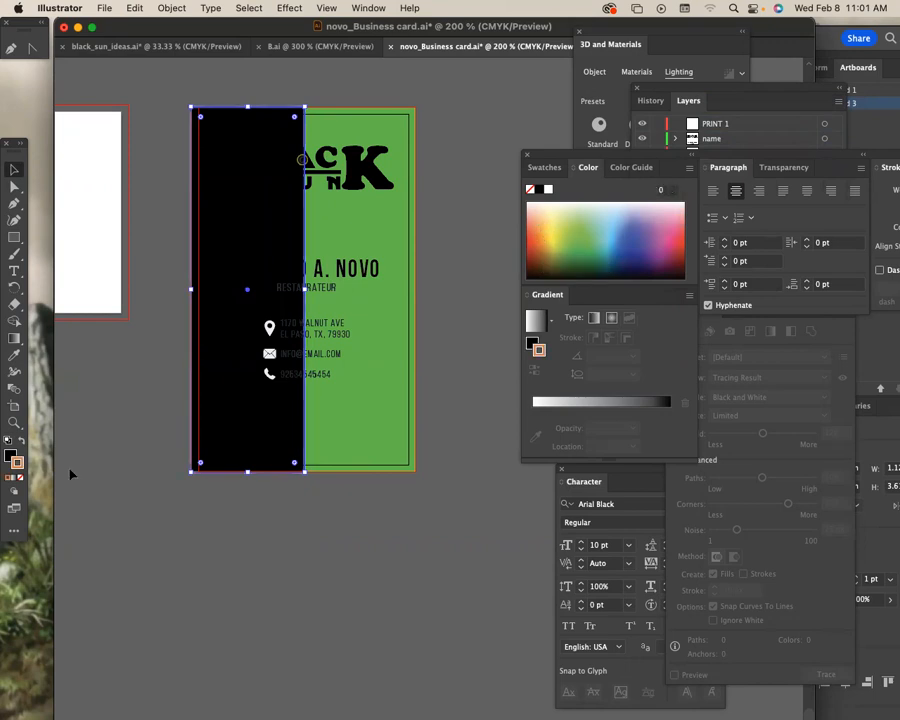
left_click(22, 441)
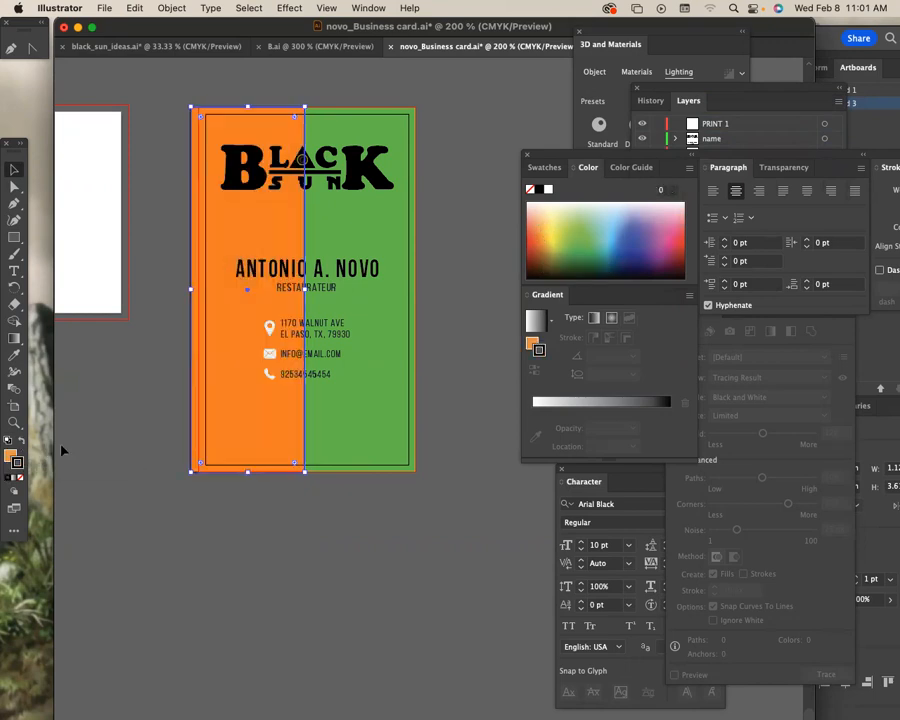
Remove the left rectangle's stroke and recolor its fill to light blue
left_click(175, 192)
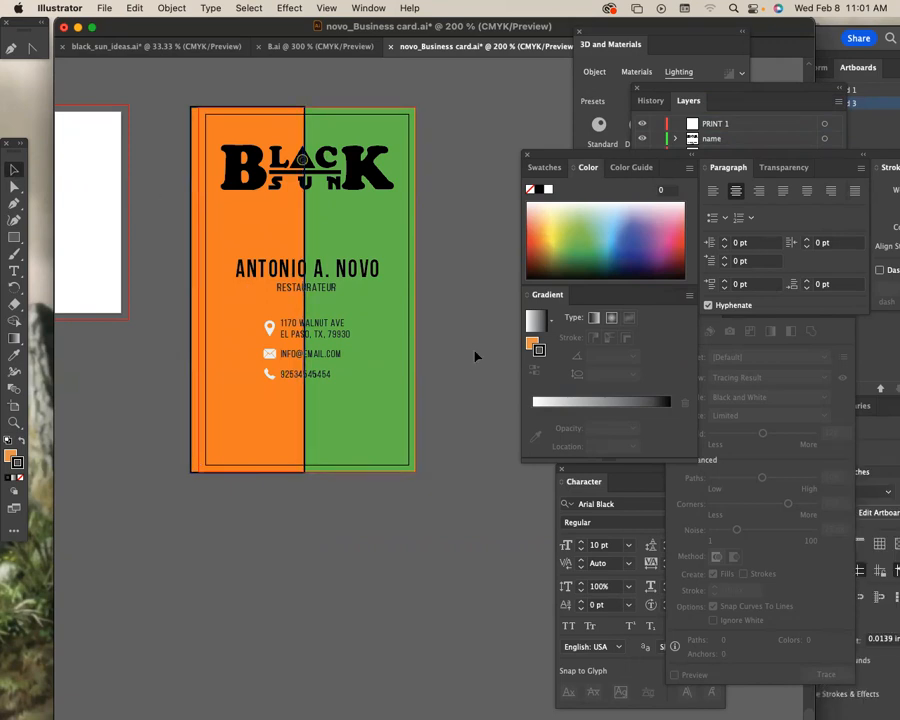
left_click(268, 218)
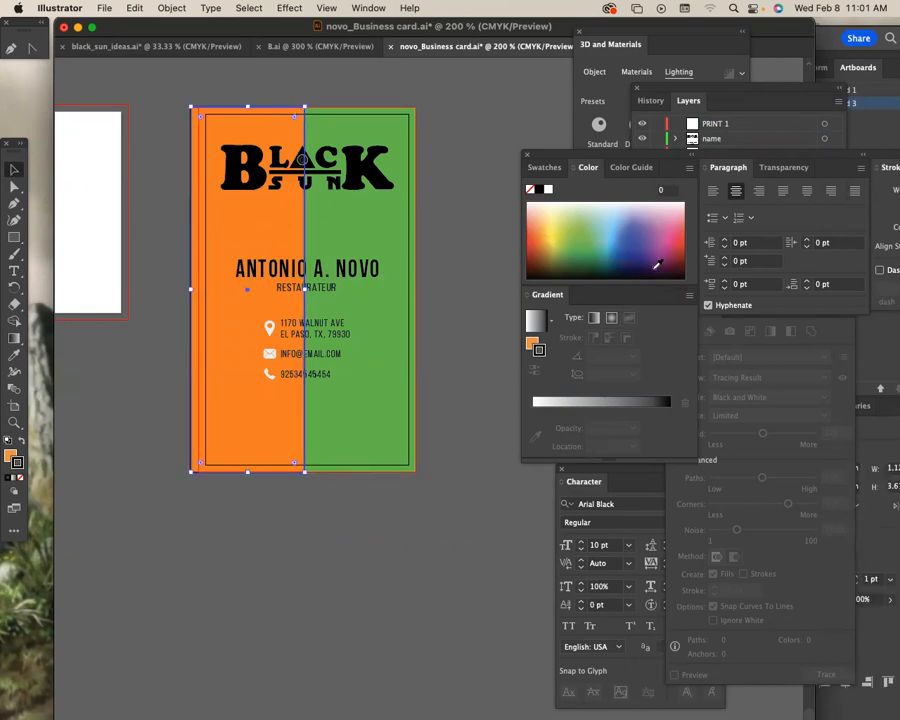
left_click(20, 479)
left_click(681, 251)
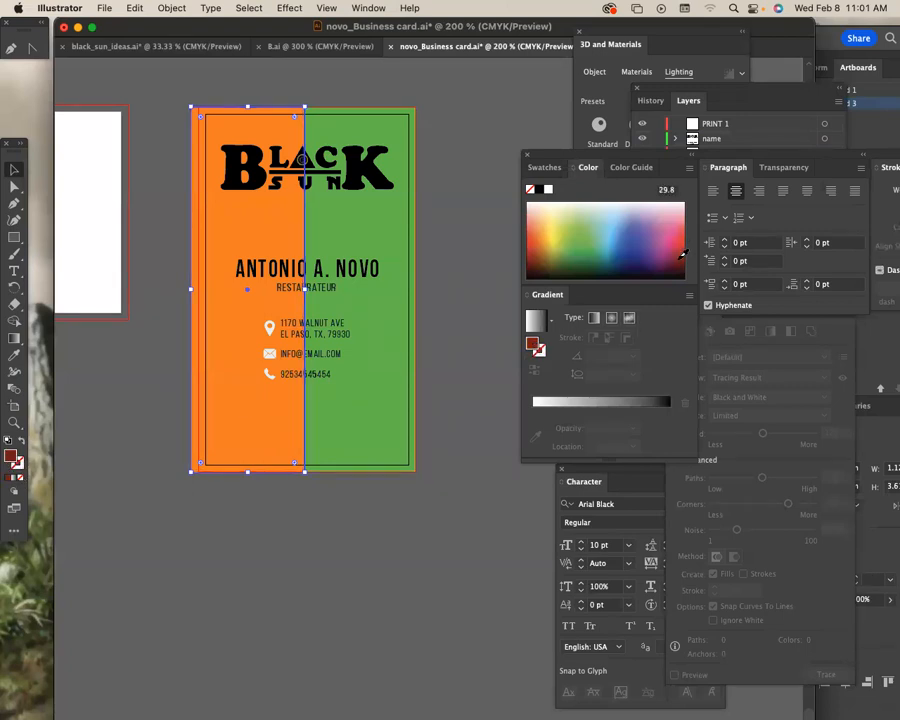
left_click(632, 247)
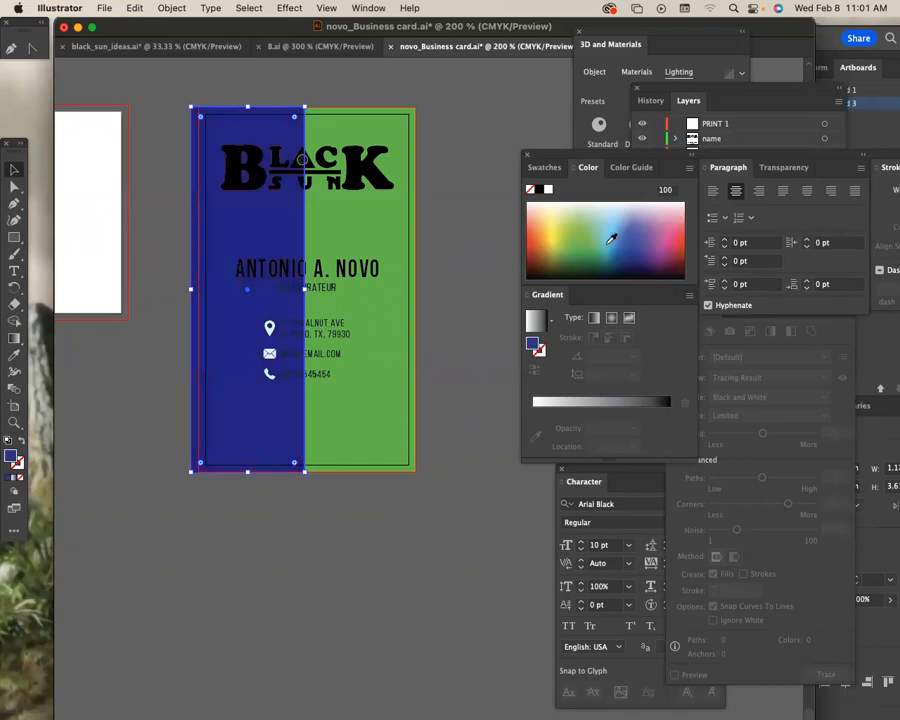
left_click(589, 222)
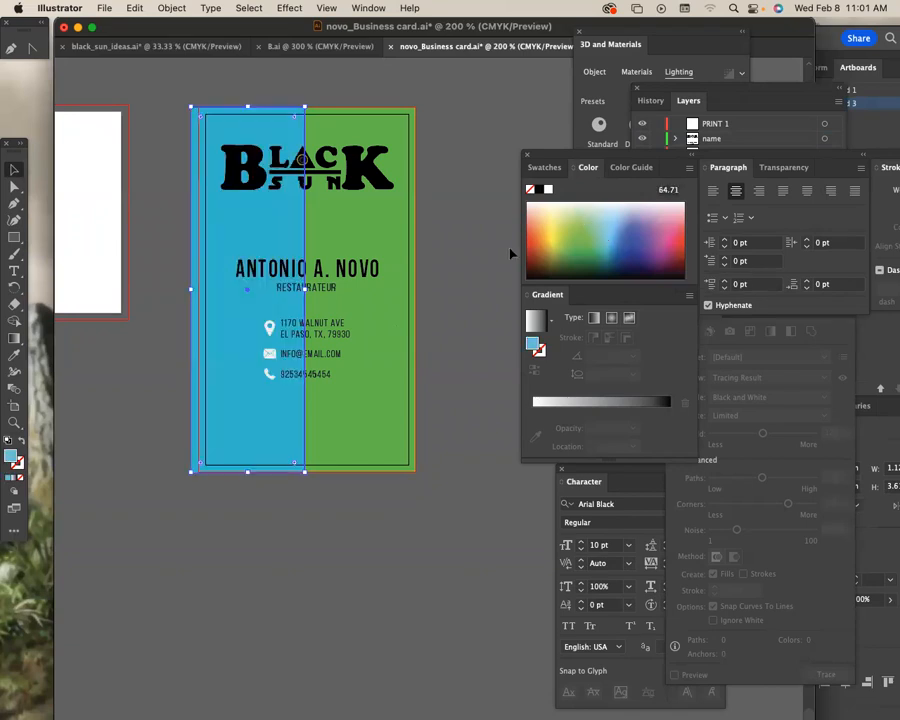
Slant the blue shape by moving its upper-right corner inward and lower-right corner outward, and shift the green shape's bottom edge to the right
scroll(509, 250, "up", 1)
left_click(14, 186)
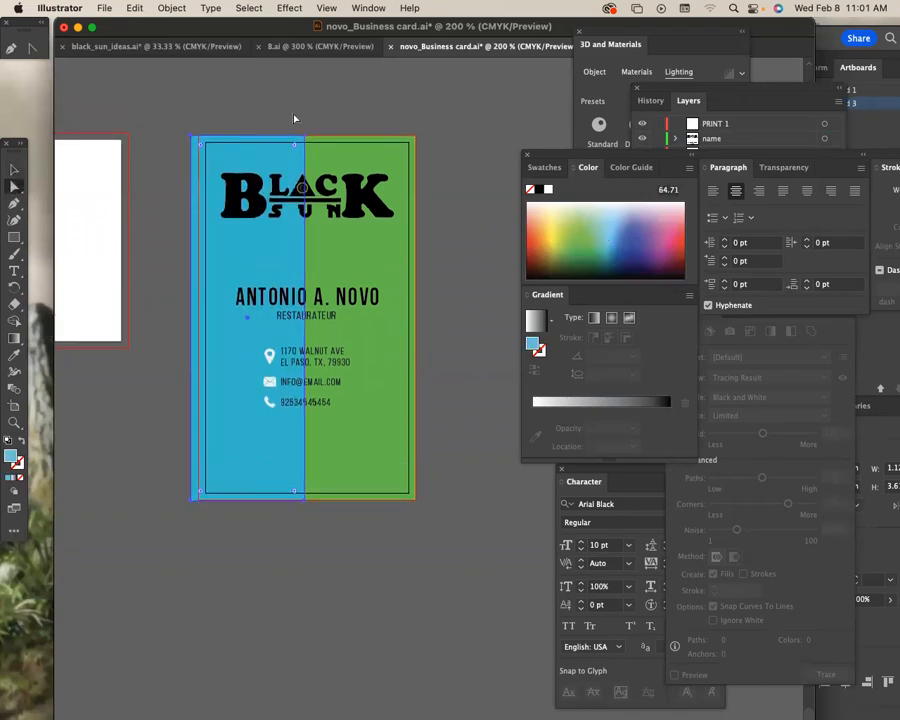
left_click_drag(304, 136, 222, 139)
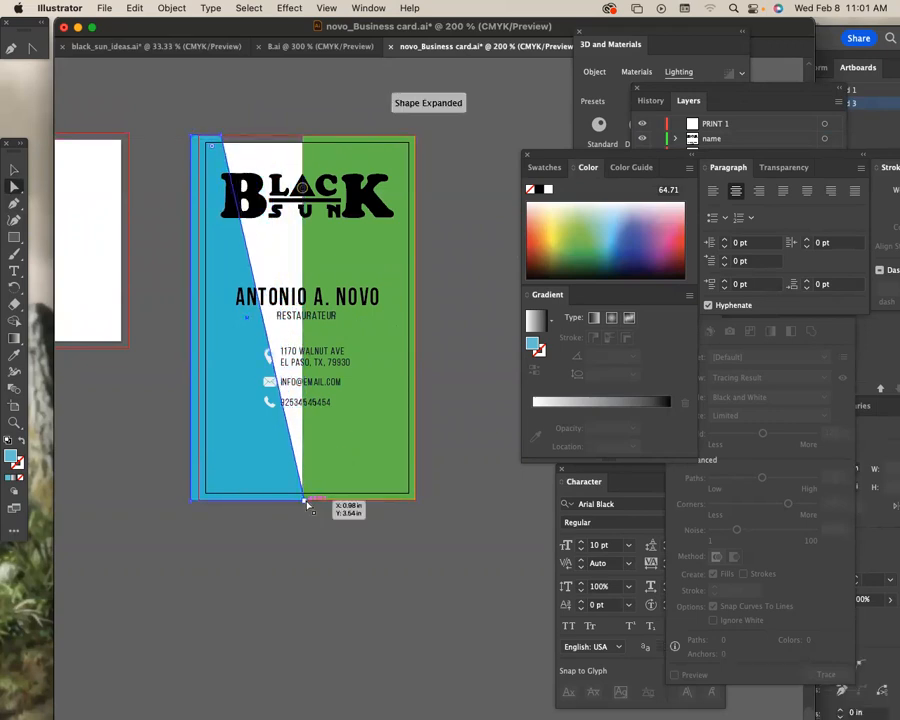
left_click_drag(307, 501, 372, 505)
left_click_drag(306, 505, 362, 502)
Move the green shape's upper-left corner toward the blue shape, and undo the move of its lower-right corner
left_click(386, 317)
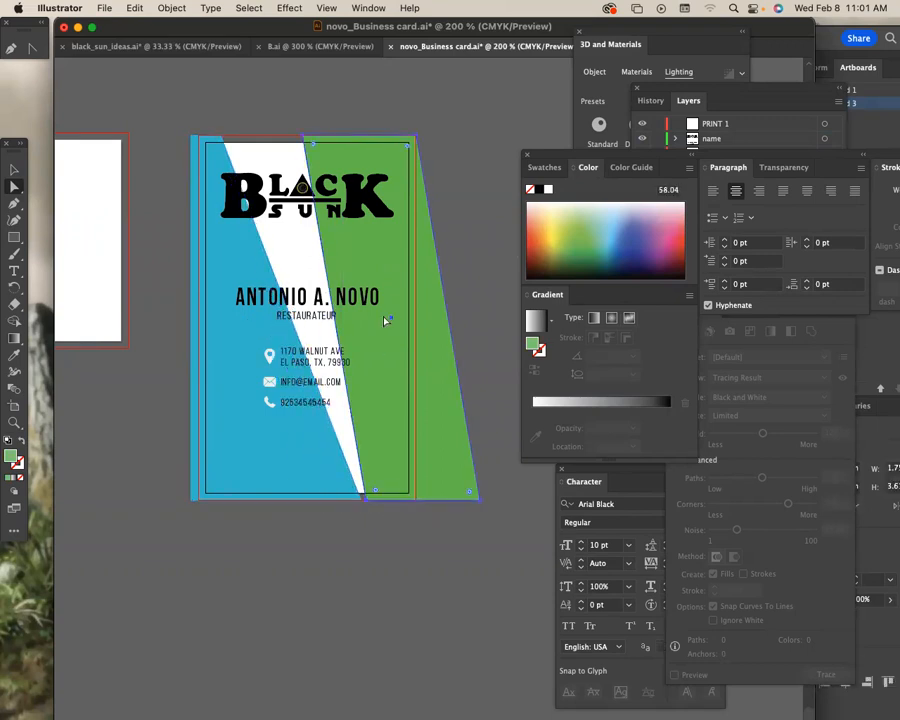
left_click(308, 135)
left_click_drag(305, 140, 265, 143)
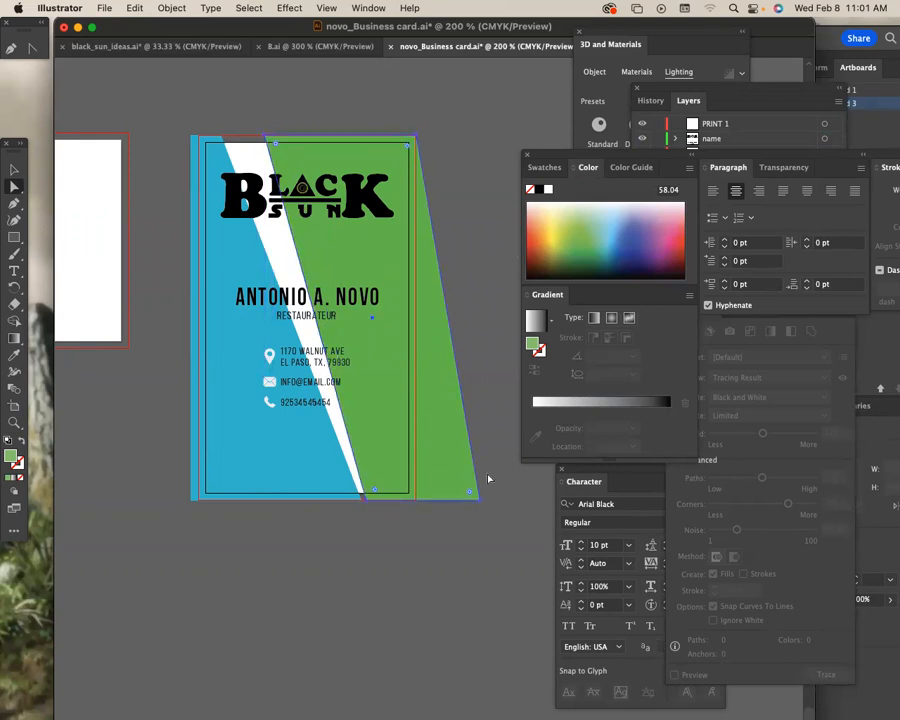
left_click_drag(482, 501, 448, 505)
key("super+z")
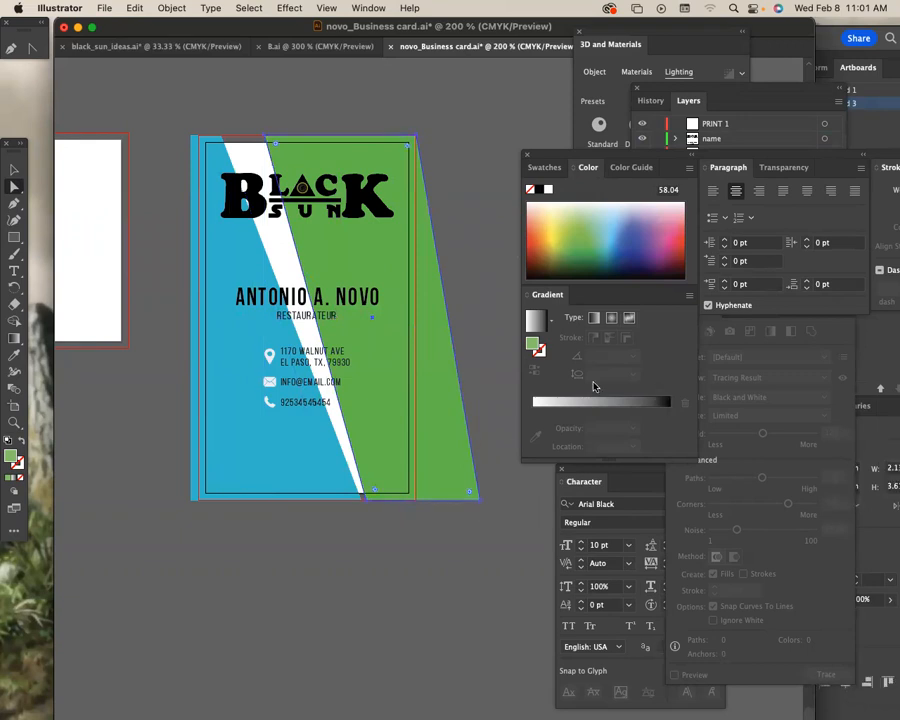
Try a white-to-black gradient fill on the green shape, and undo it
left_click(536, 320)
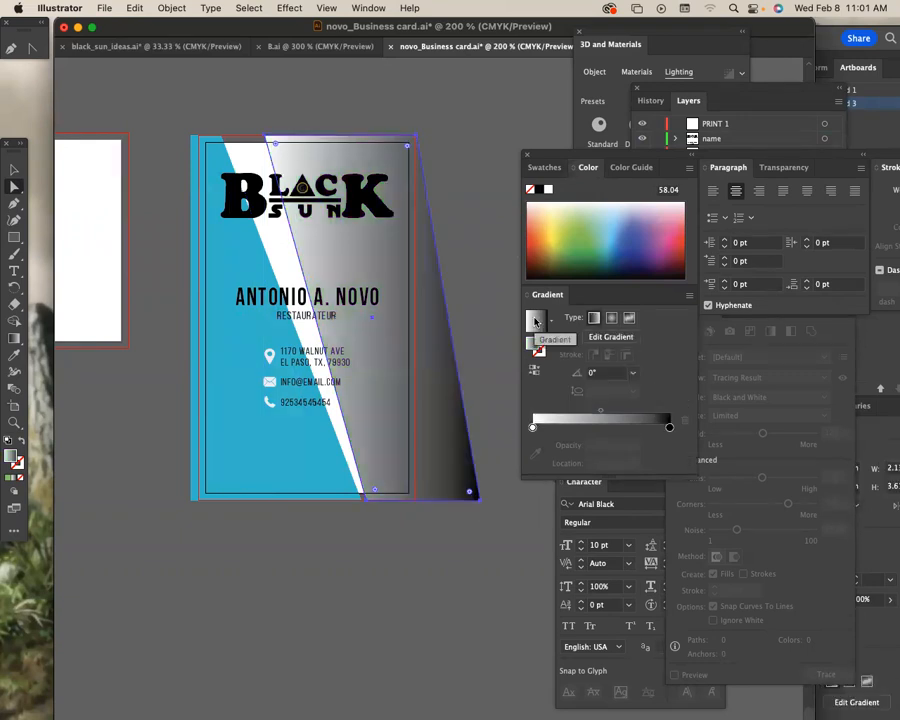
key("super+z")
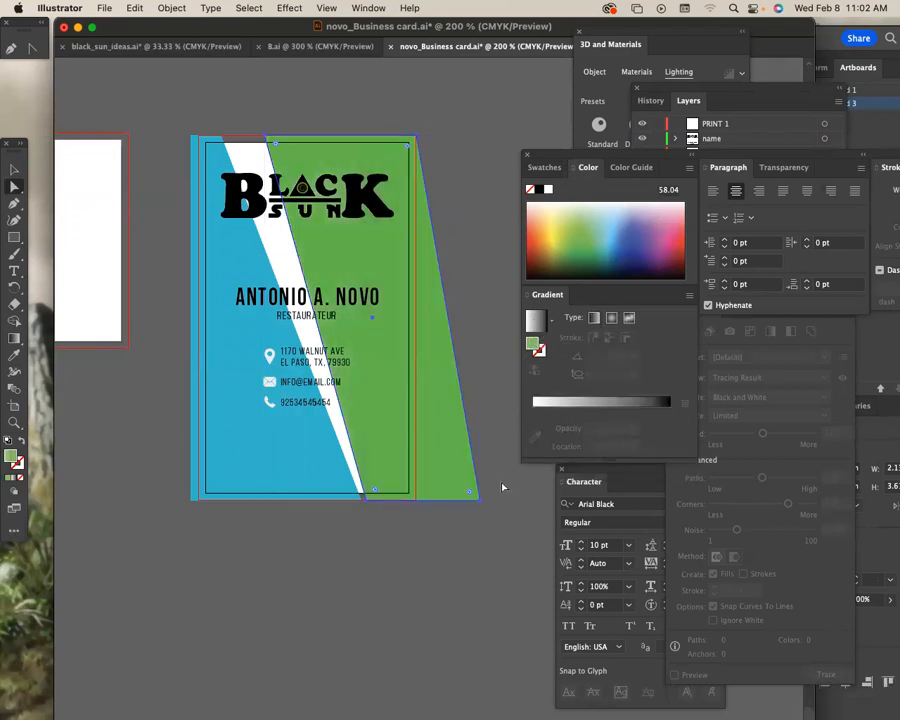
Move the green shape toward the right of the card and the blue shape about 0.77 in to the left
left_click(401, 457)
left_click_drag(393, 275, 500, 279)
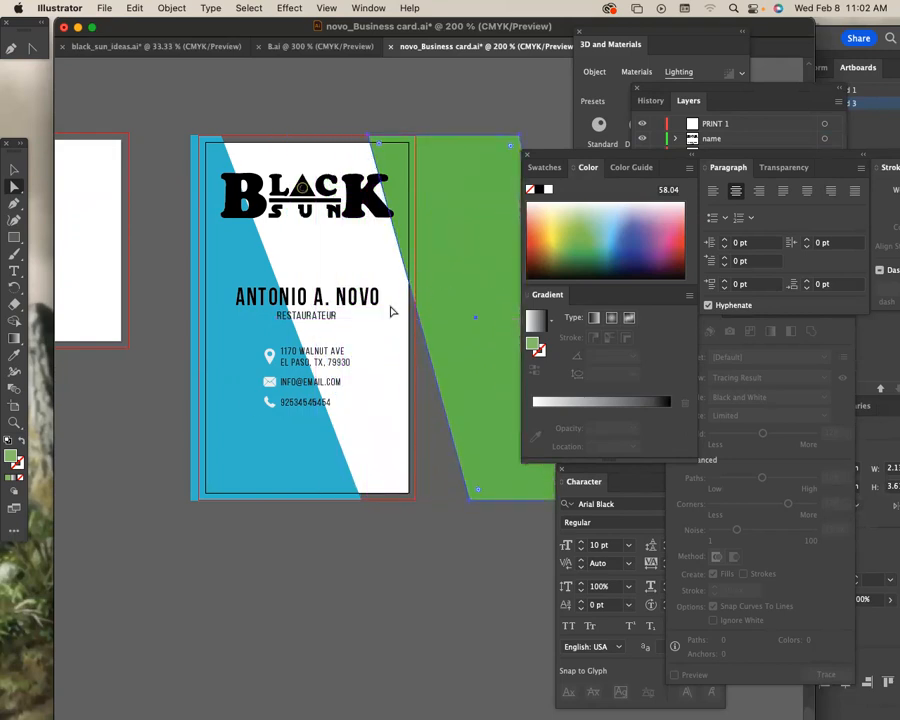
left_click_drag(253, 472, 175, 485)
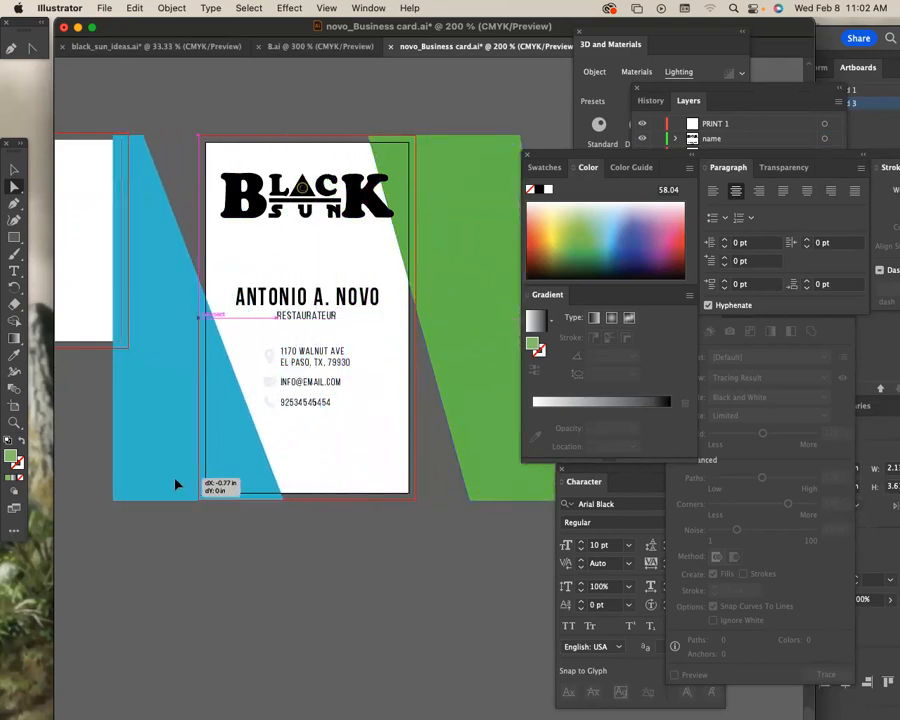
Recolor the green shape dark green and shift it slightly farther to the right
left_click(492, 267)
left_click(580, 257)
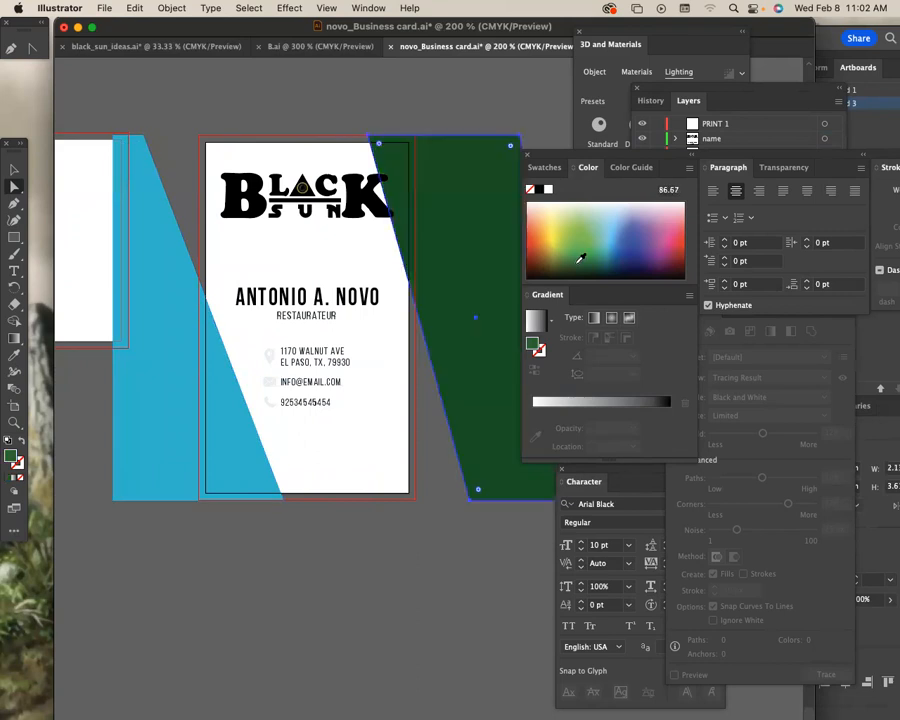
left_click_drag(436, 216, 456, 217)
left_click(215, 450)
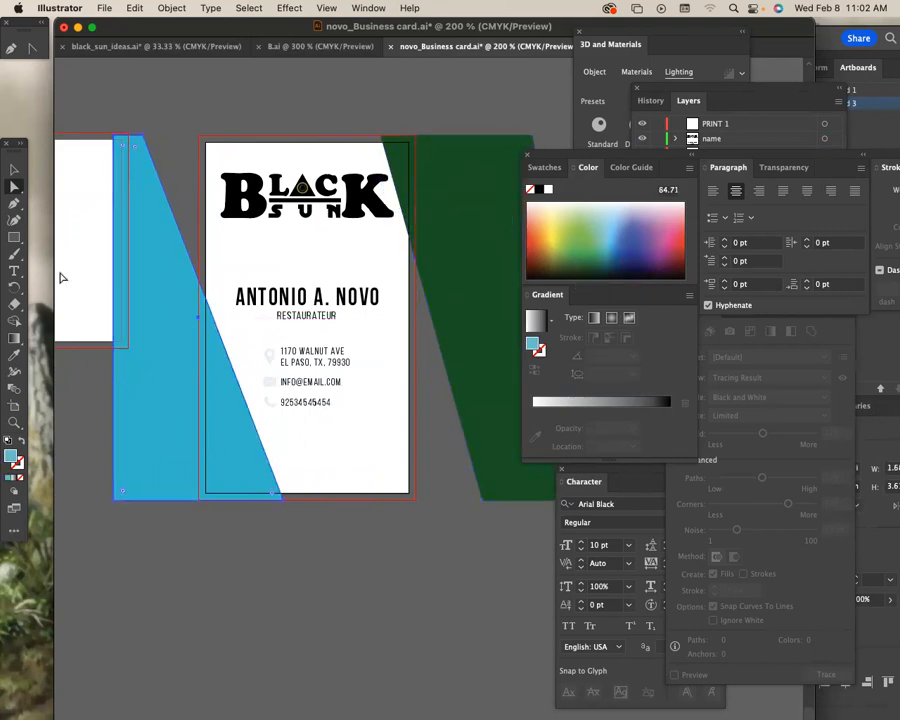
Draw a circle about 1.34 in wide over the card's lower-right corner and fill it orange
left_click(16, 238)
left_click_drag(16, 238, 64, 183)
left_click_drag(363, 451, 480, 567)
left_click(538, 228)
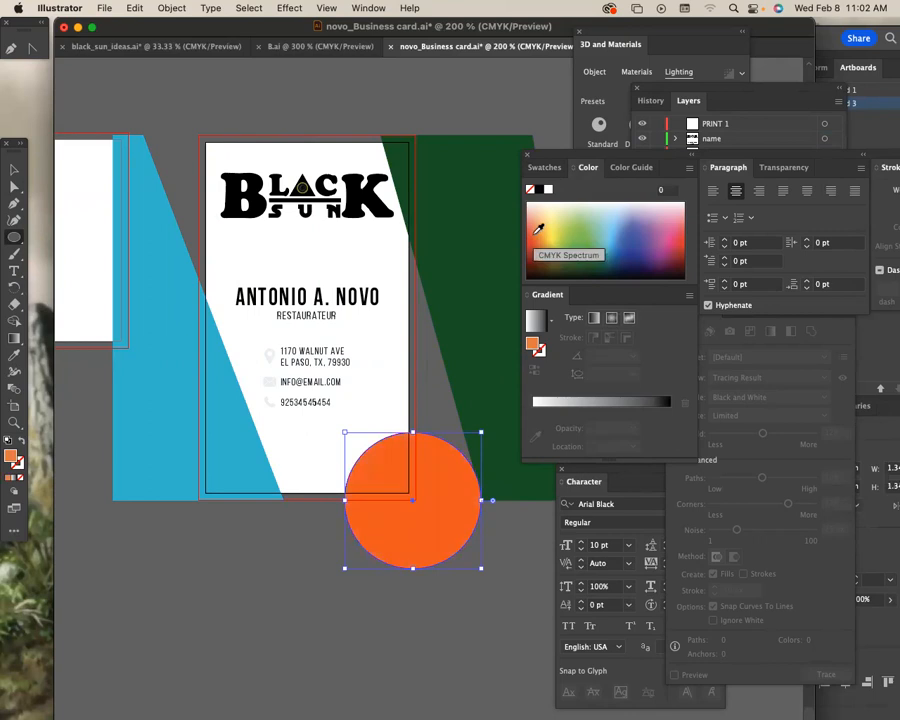
Duplicate the orange circle twice, placing one copy above the card's upper-left corner and one over the logo's left part
left_click(9, 170)
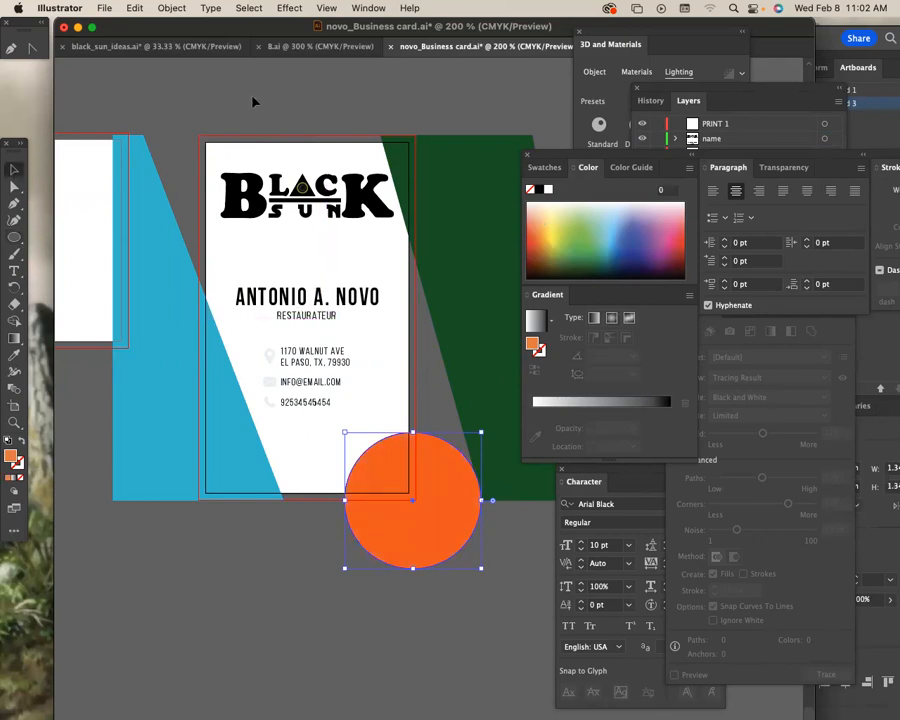
left_click_drag(406, 481, 169, 87)
left_click(254, 249)
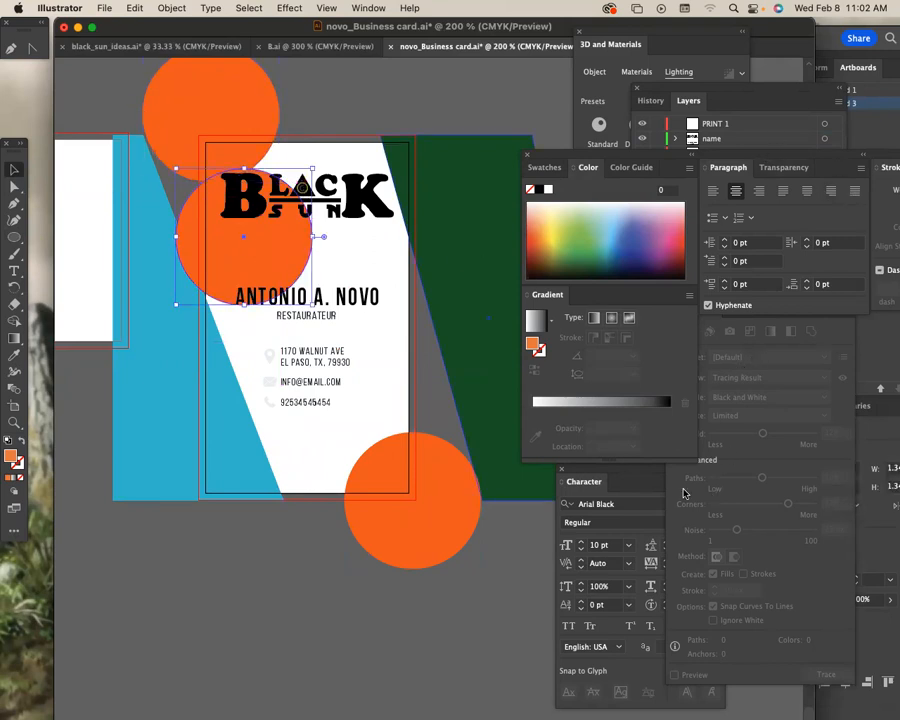
Reduce the middle circle copy's opacity to 15% and center it on the card behind the name
left_click(779, 168)
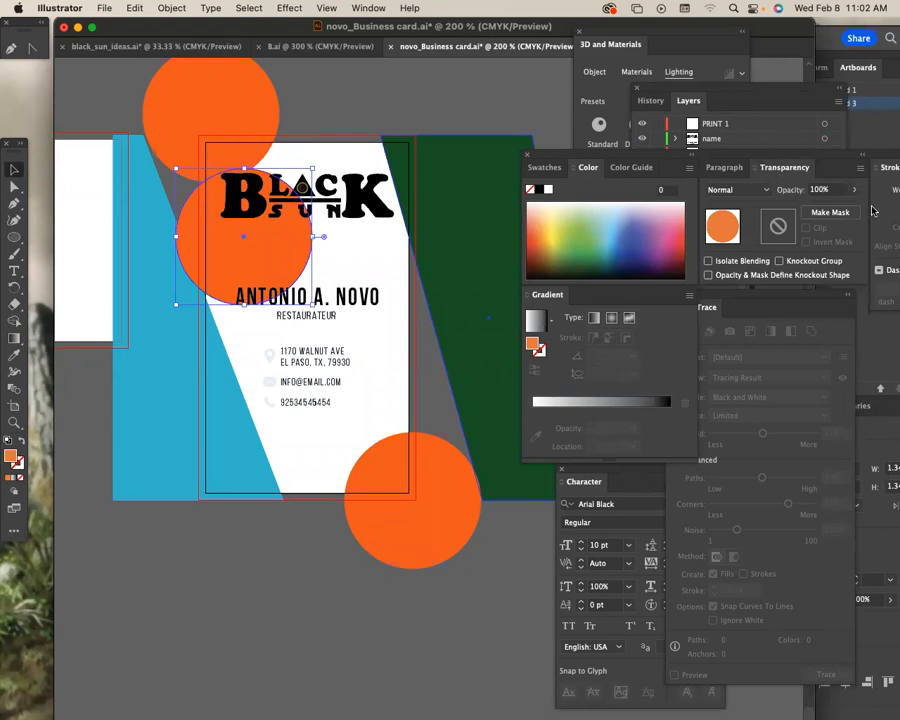
left_click(854, 189)
left_click_drag(806, 203, 810, 209)
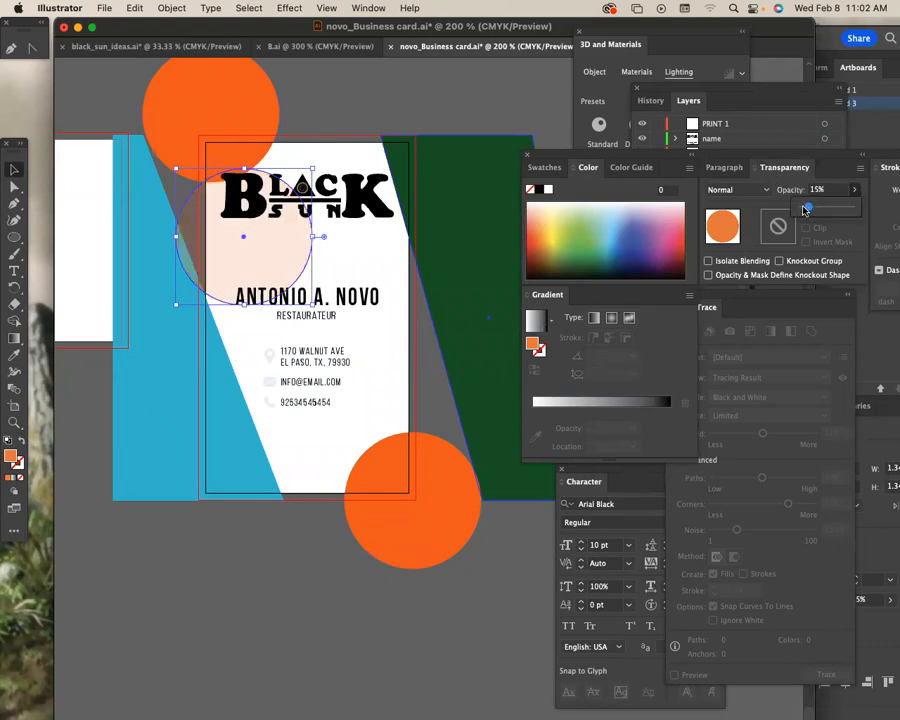
left_click_drag(257, 265, 320, 292)
Delete the blue and dark green shapes and the two solid orange circles, keeping only the translucent one
left_click(230, 137)
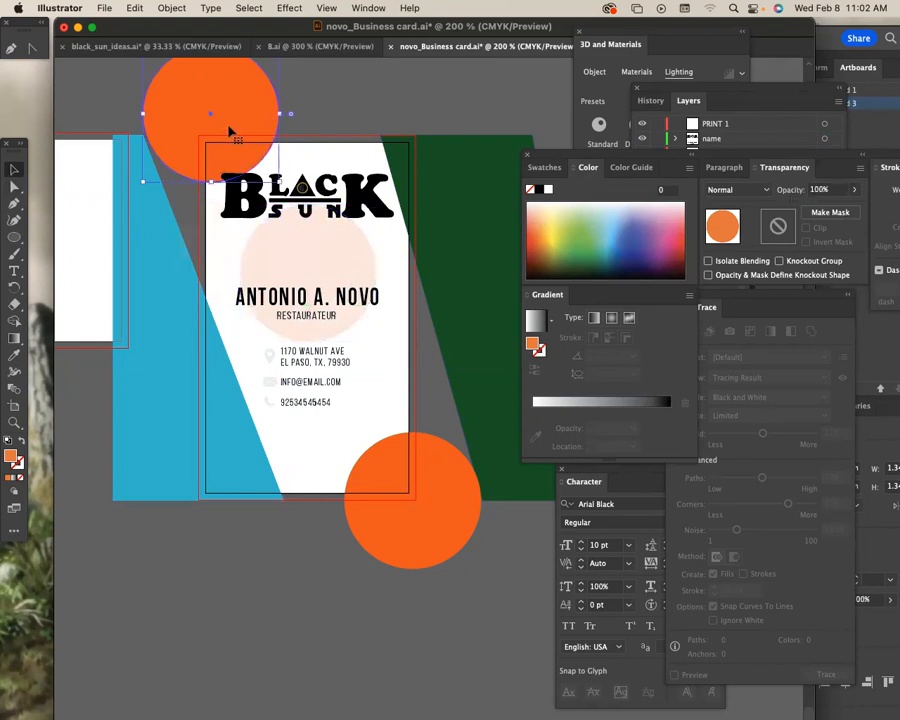
key("Delete")
left_click(171, 217)
key("Delete")
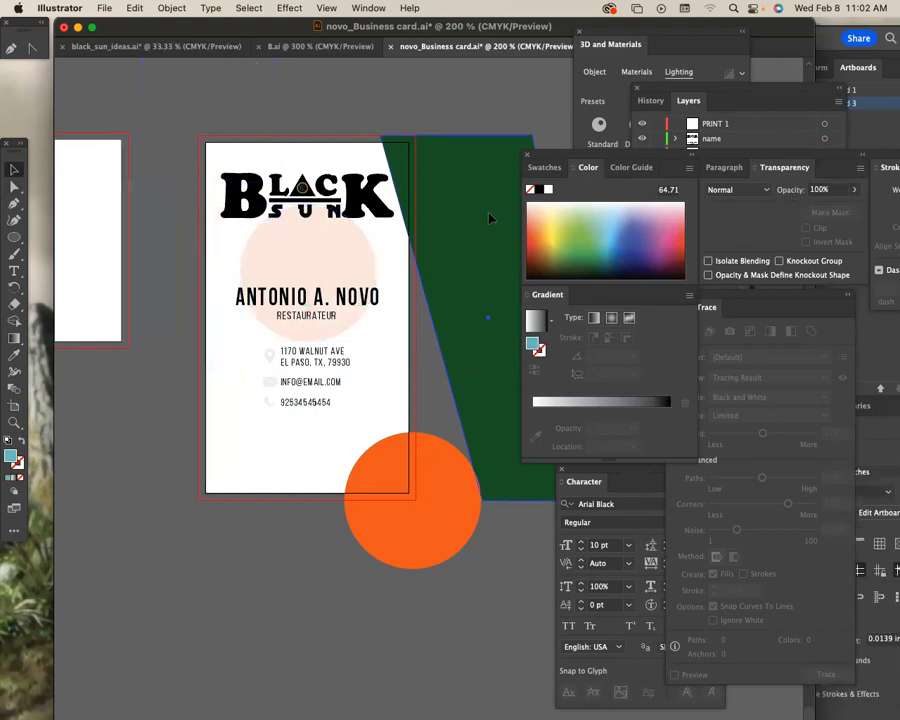
left_click(490, 217)
key("Delete")
left_click(439, 470)
key("Delete")
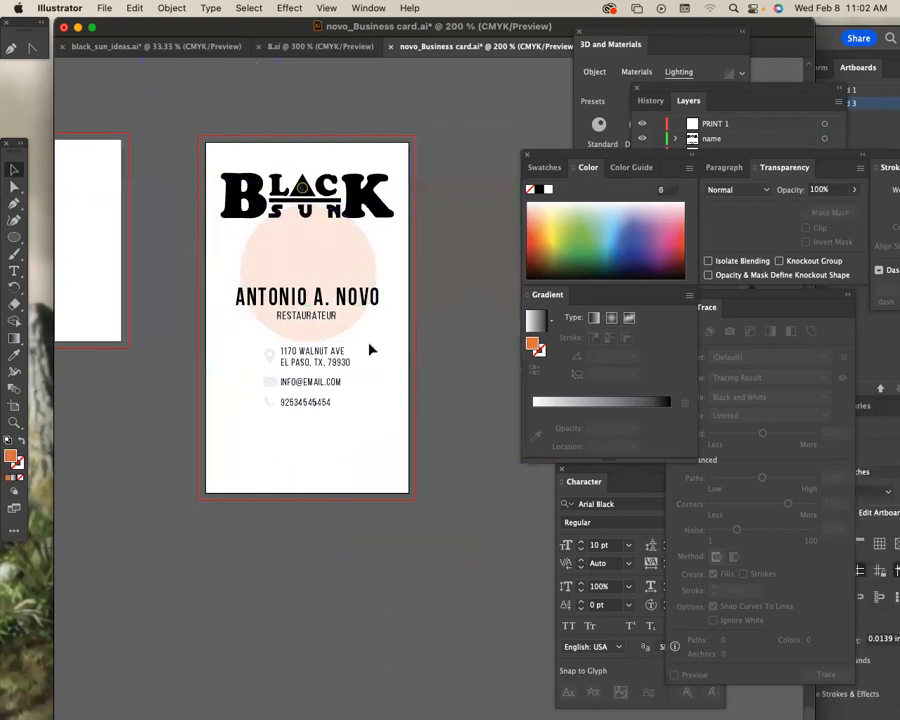
Raise the opacity of the circle behind the name to 54%
left_click(322, 272)
left_click(854, 190)
left_click_drag(808, 207, 827, 209)
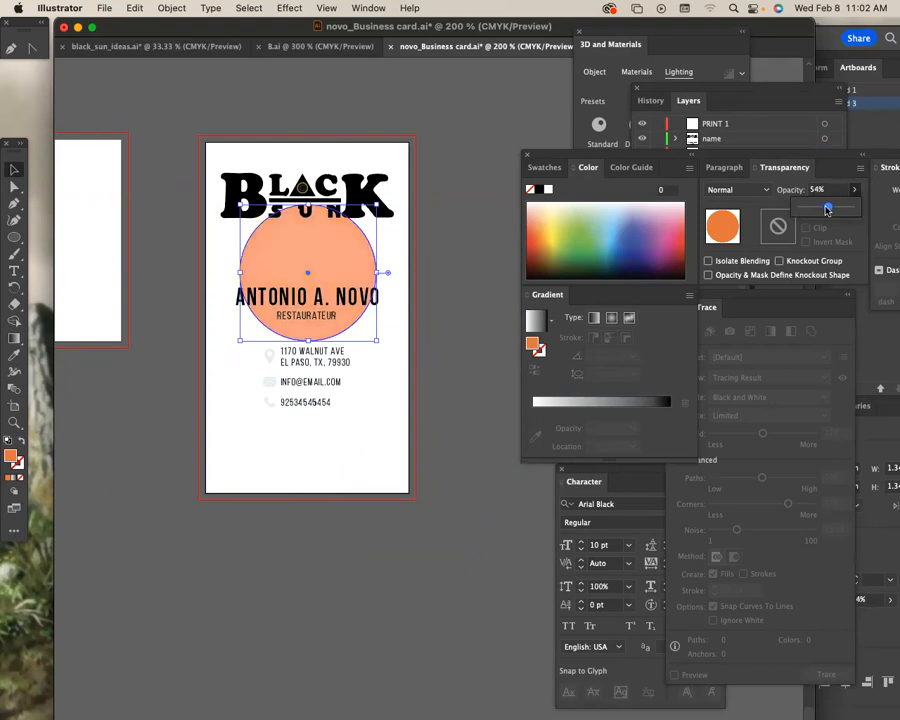
left_click(454, 273)
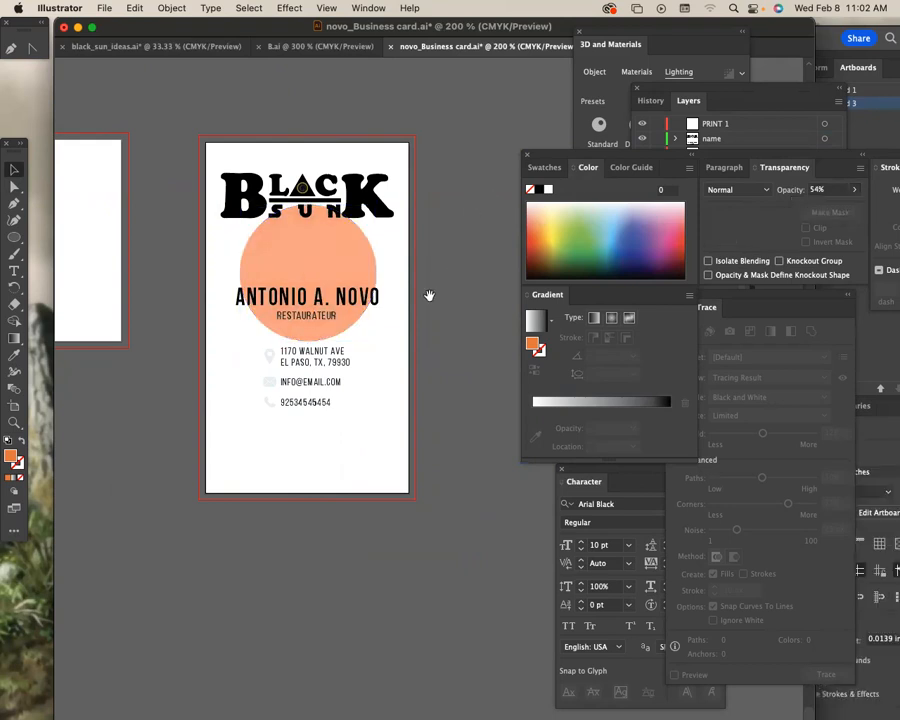
Examine the circle, job title and contact lines up close
scroll(443, 211, "down", 4)
left_click(327, 157)
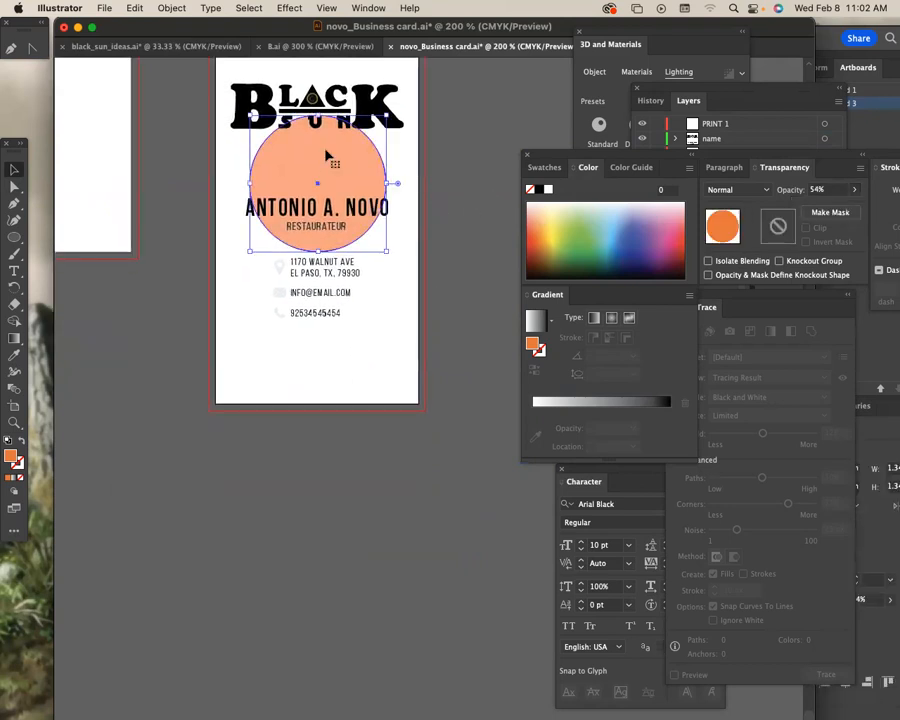
left_click(450, 223)
left_click(320, 228)
left_click(330, 304)
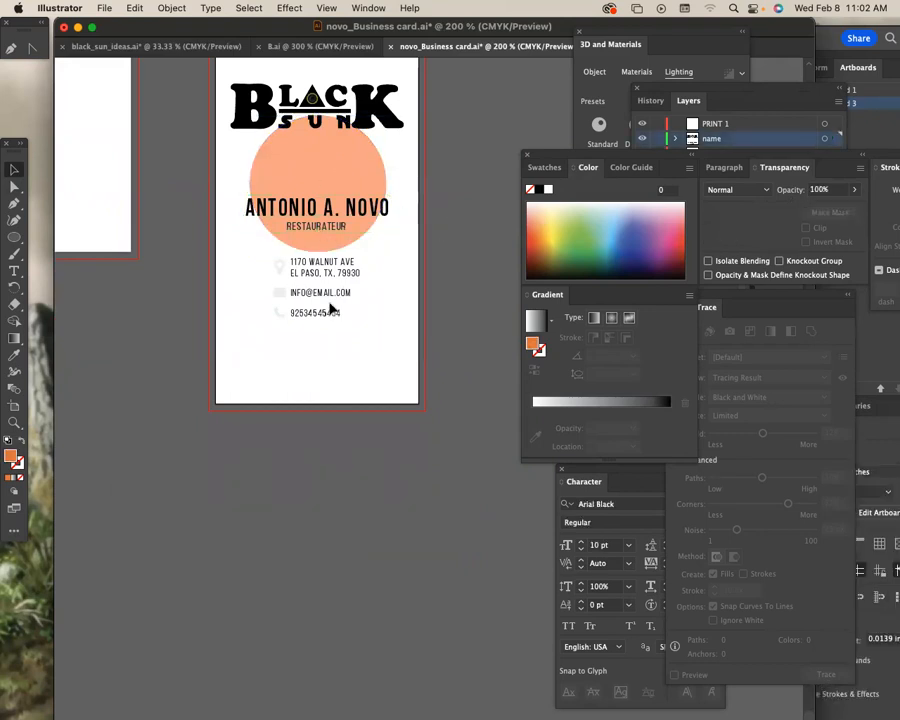
key("z")
left_click_drag(293, 226, 366, 242)
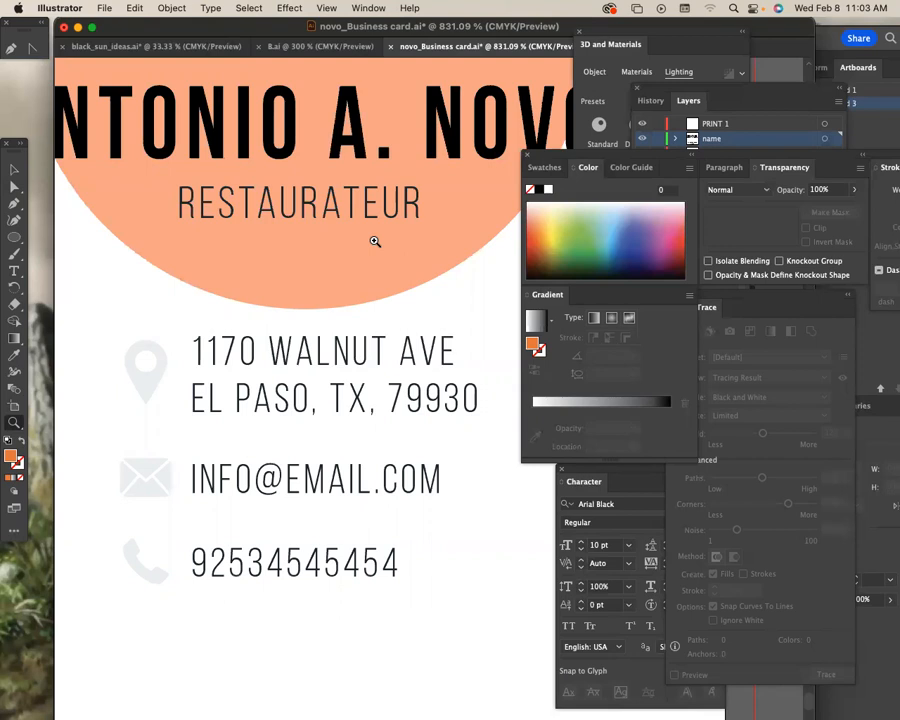
Replace the job title below the name with "APOCAPLYTIC SOOTHSAYER" and leave the group's isolation mode
left_click(14, 170)
left_click(249, 214)
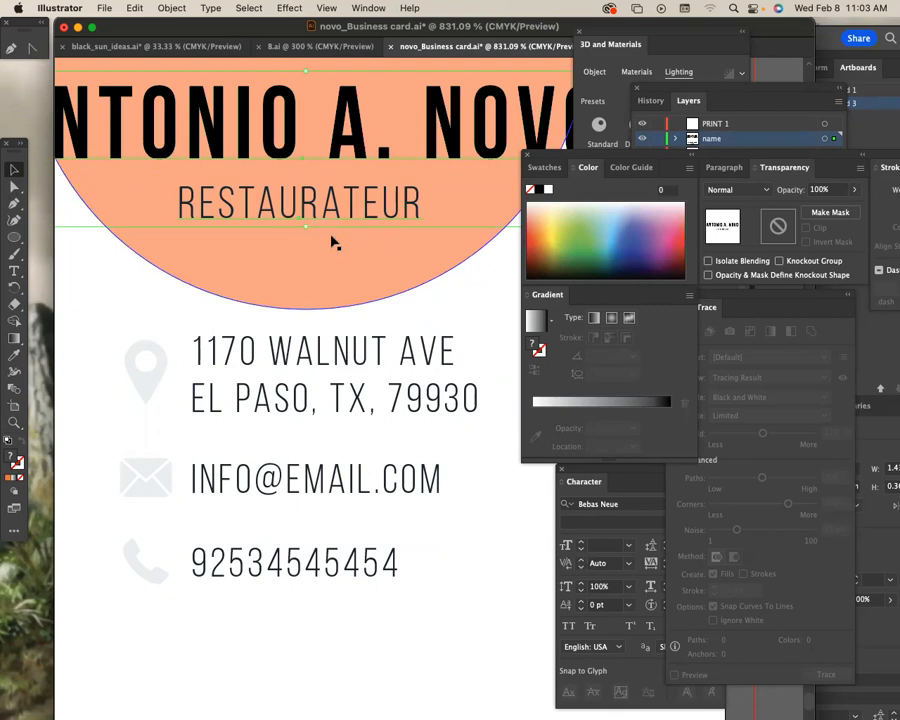
key("super+minus")
key("super+minus")
key("super+minus")
scroll(417, 421, "down", 8)
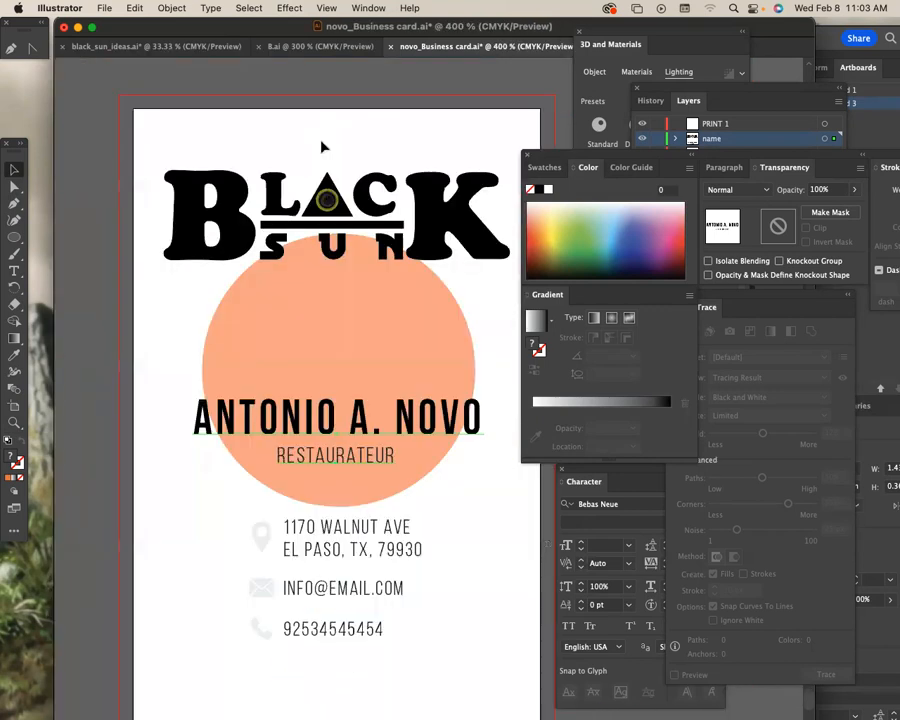
double_click(326, 334)
double_click(330, 334)
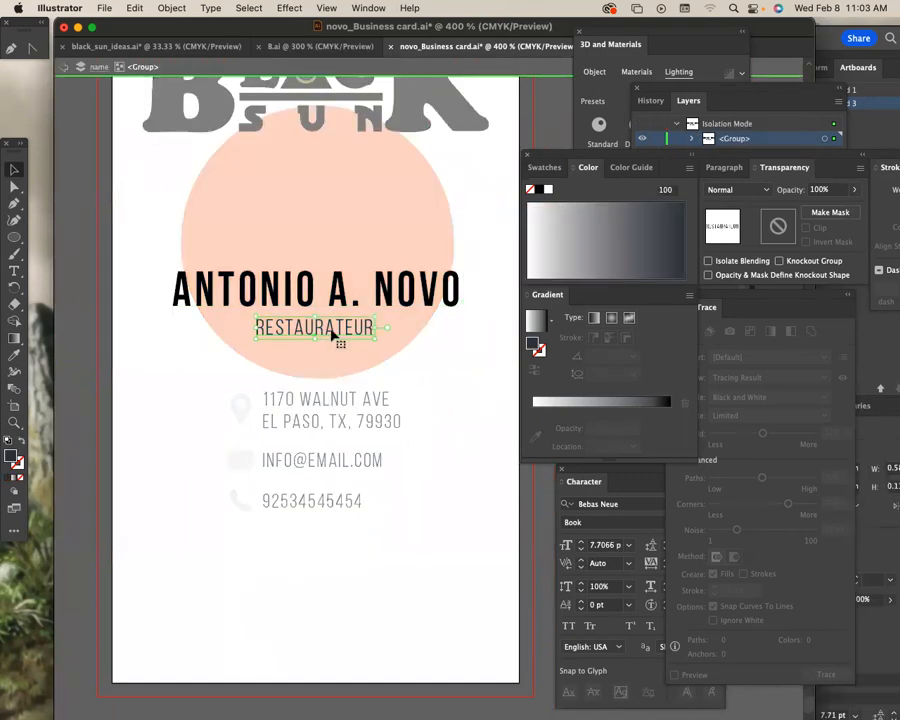
double_click(332, 334)
type("APO")
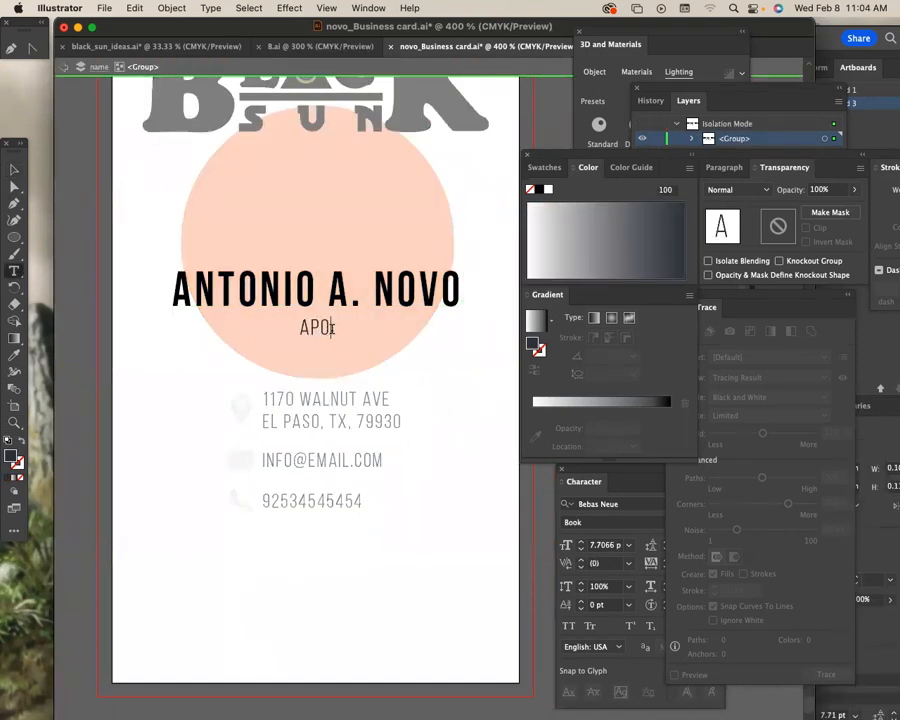
type("CA")
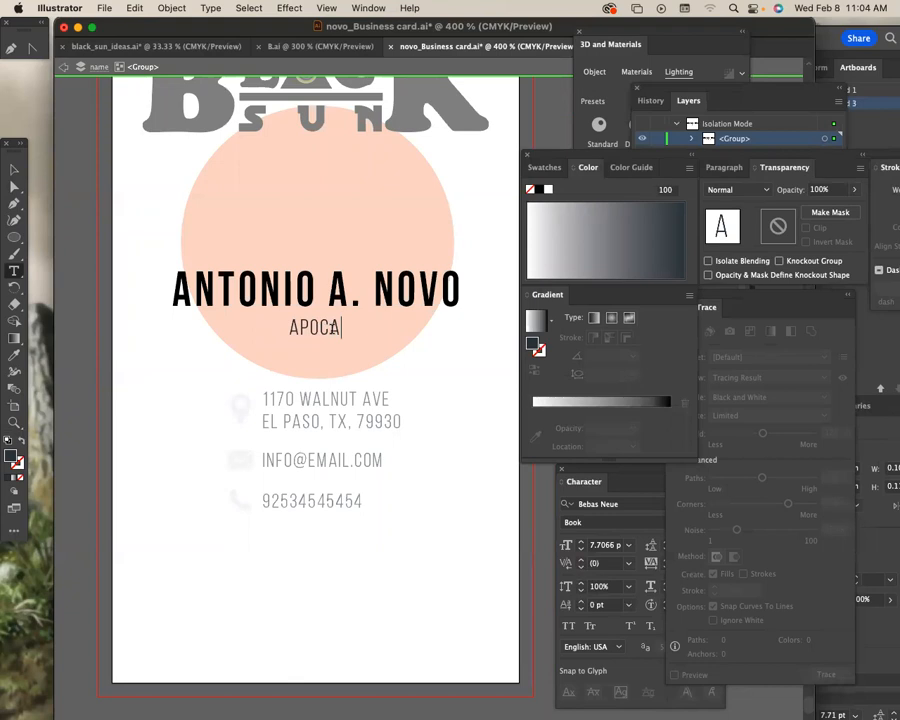
type("PL")
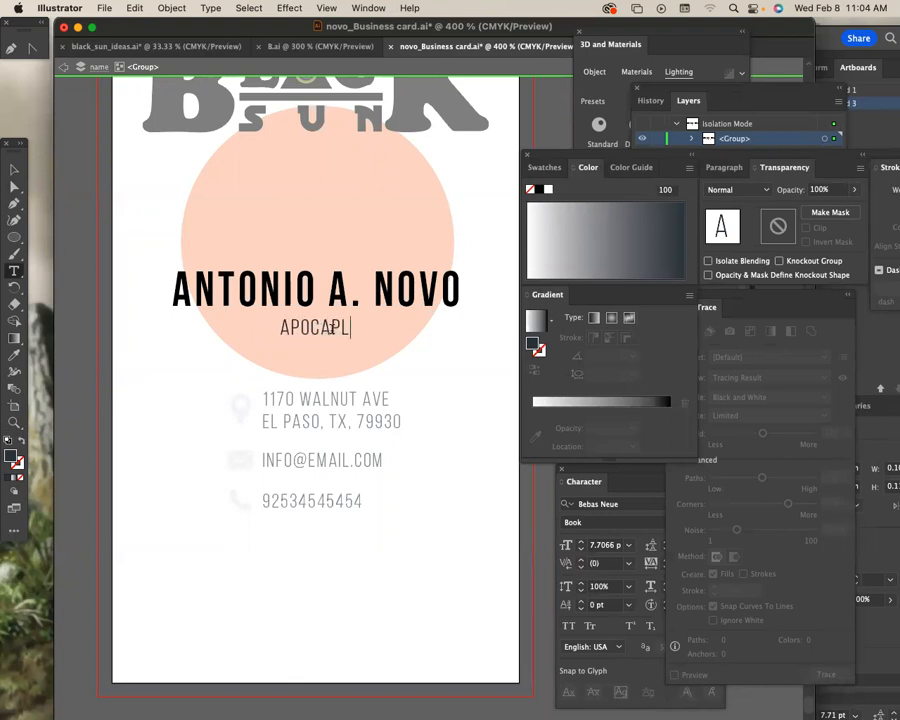
type("YTIC")
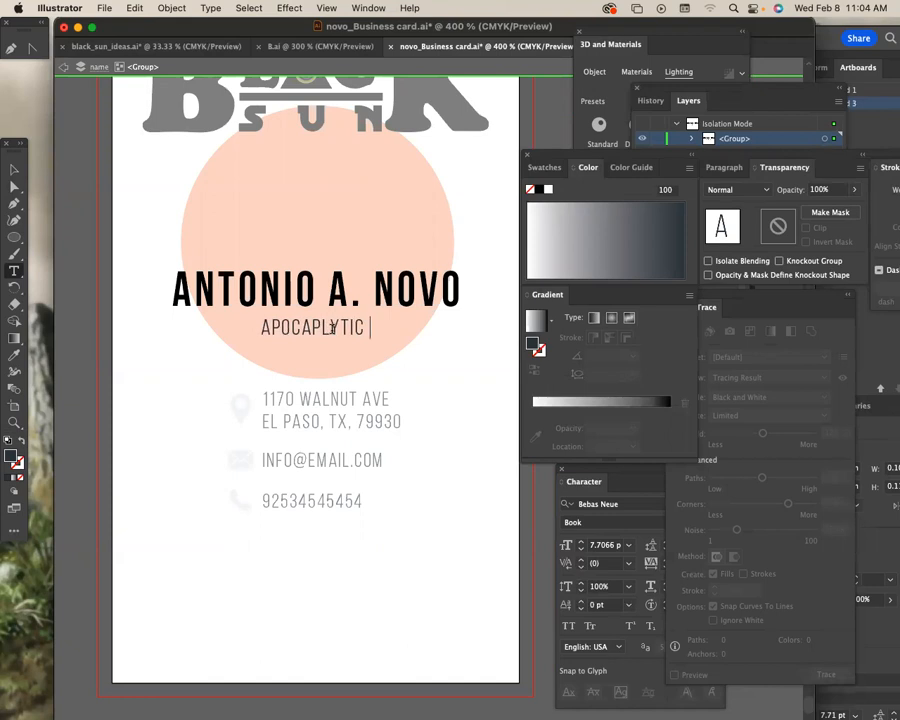
type(" SOO")
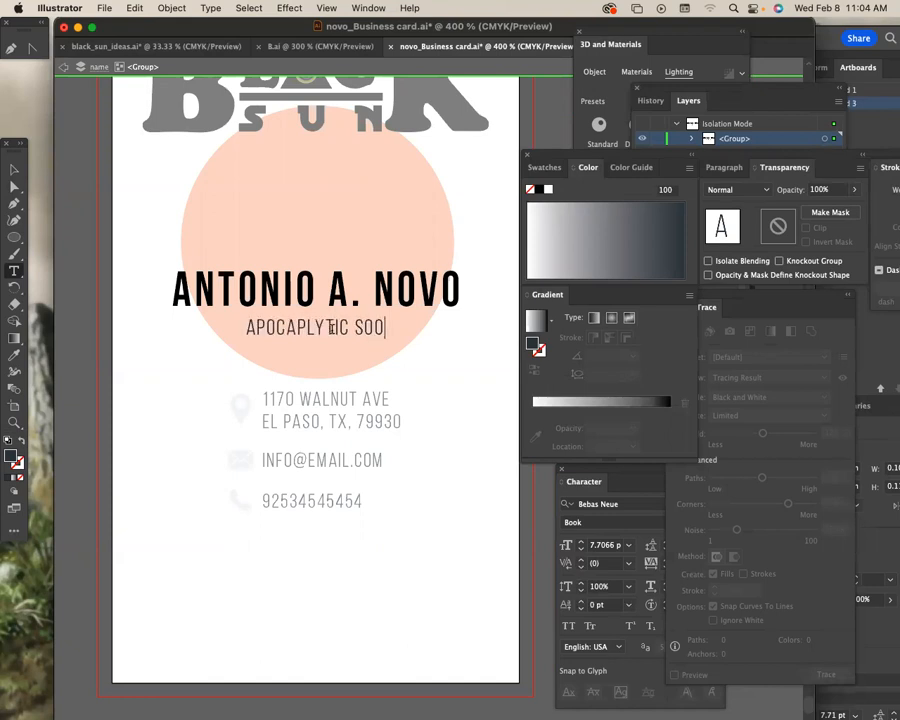
type("THSA")
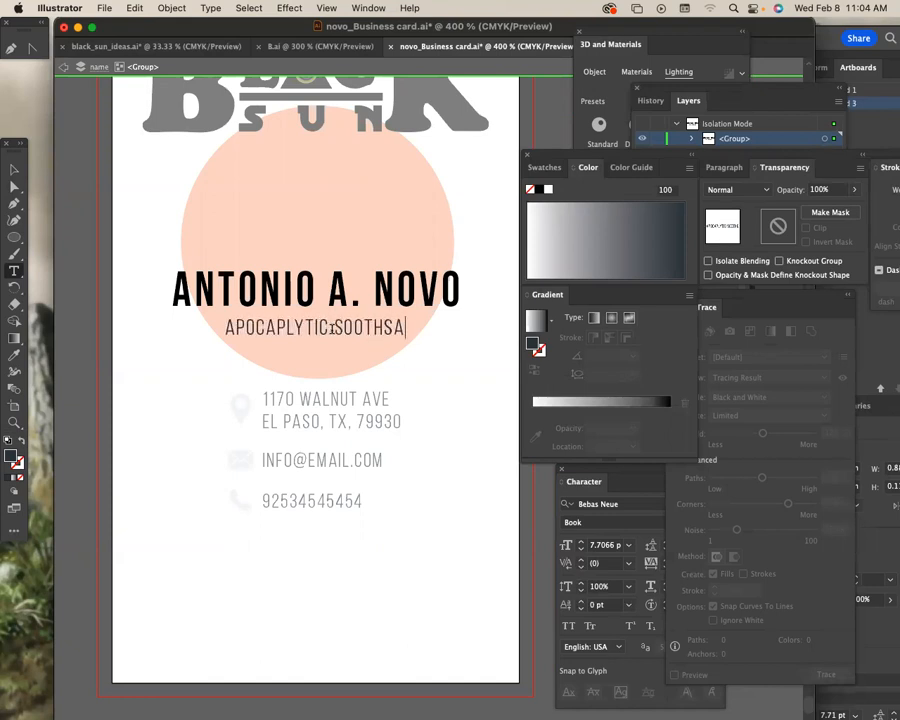
type("YER")
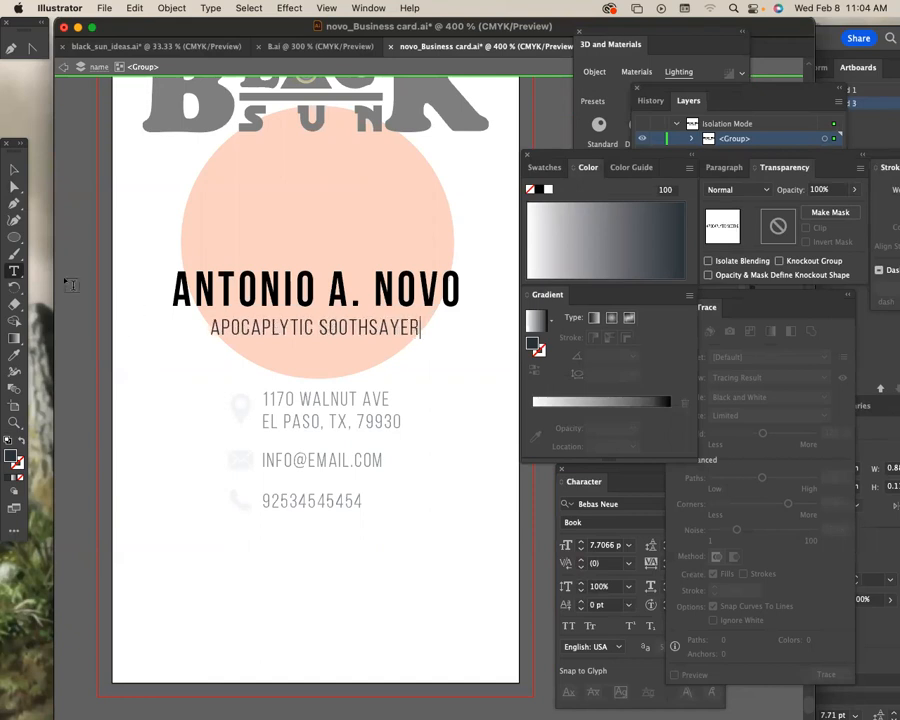
left_click(12, 170)
left_click(237, 331)
double_click(88, 311)
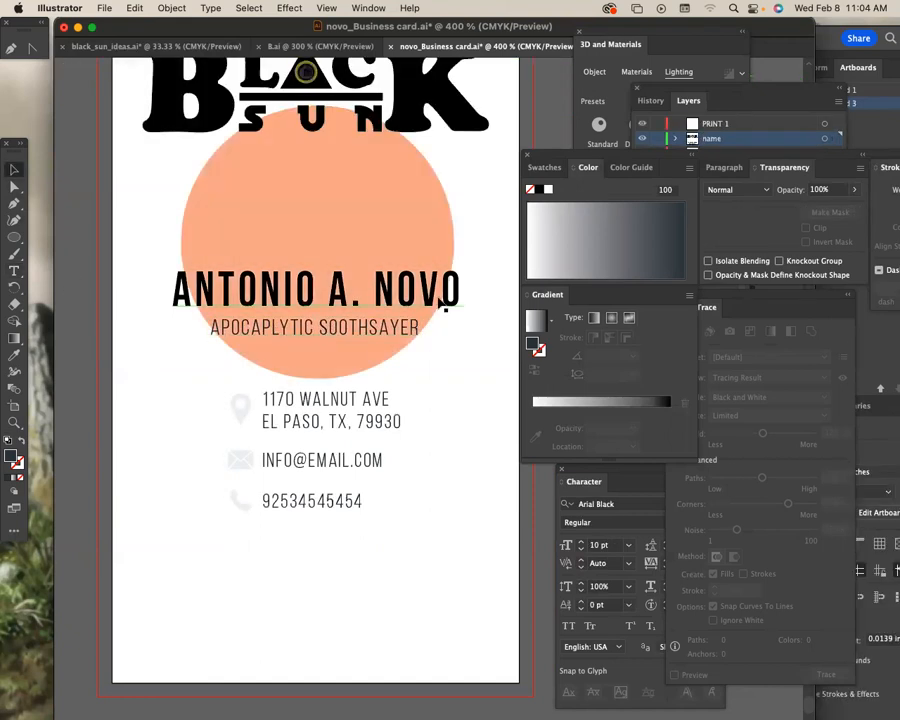
Examine the card from the logo to the contact details, checking the name and title over the circle
scroll(440, 350, "up", 3)
scroll(436, 300, "down", 5)
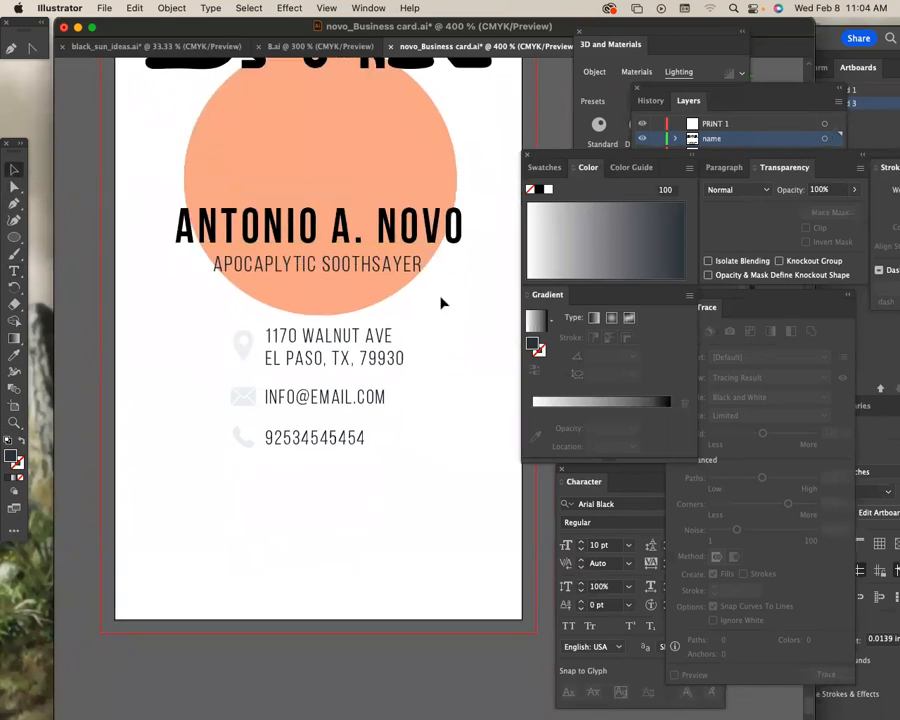
scroll(462, 283, "down", 2)
scroll(462, 283, "left", 2)
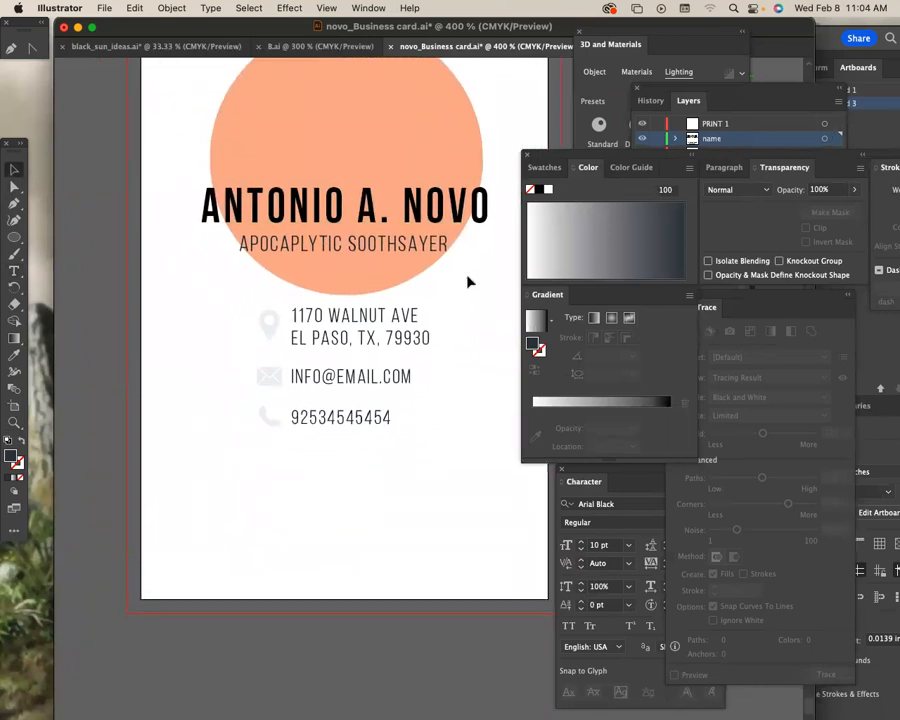
left_click(416, 257)
left_click(88, 336)
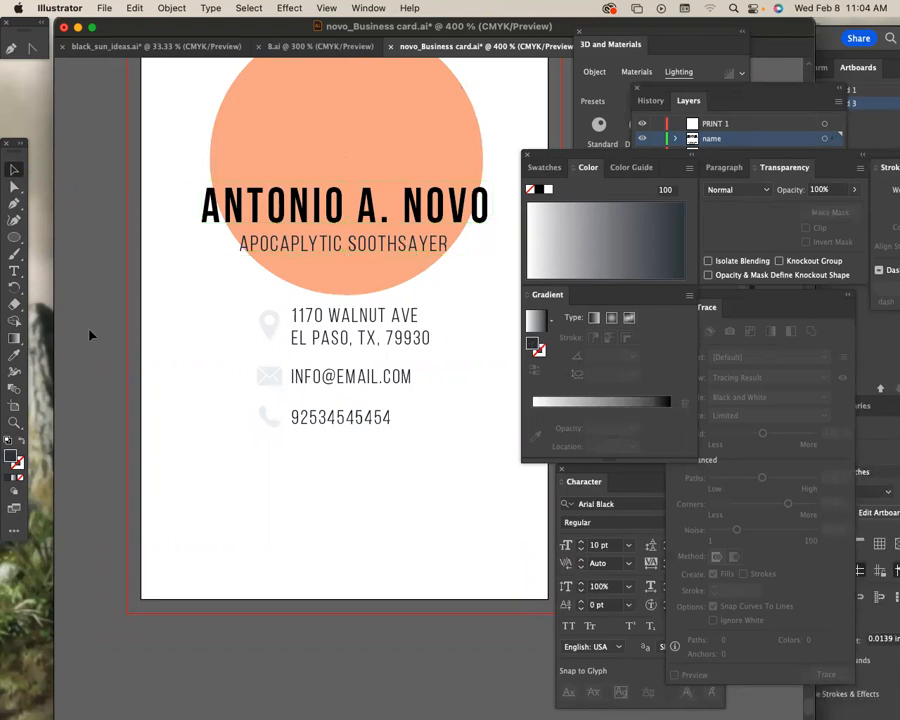
left_click(393, 253)
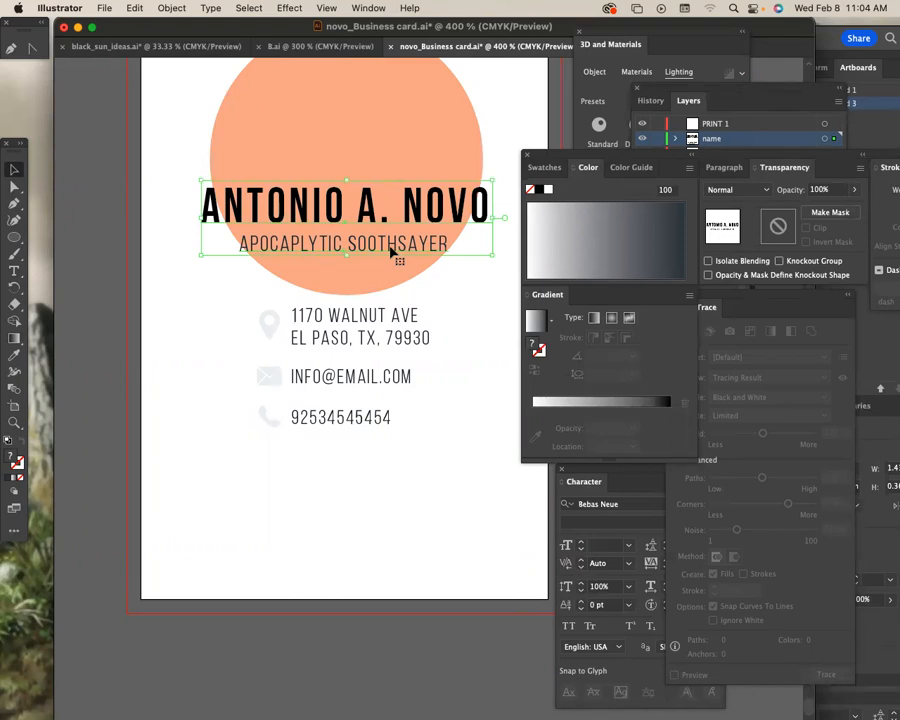
left_click_drag(418, 291, 385, 536)
left_click_drag(262, 96, 374, 328)
left_click_drag(418, 223, 425, 98)
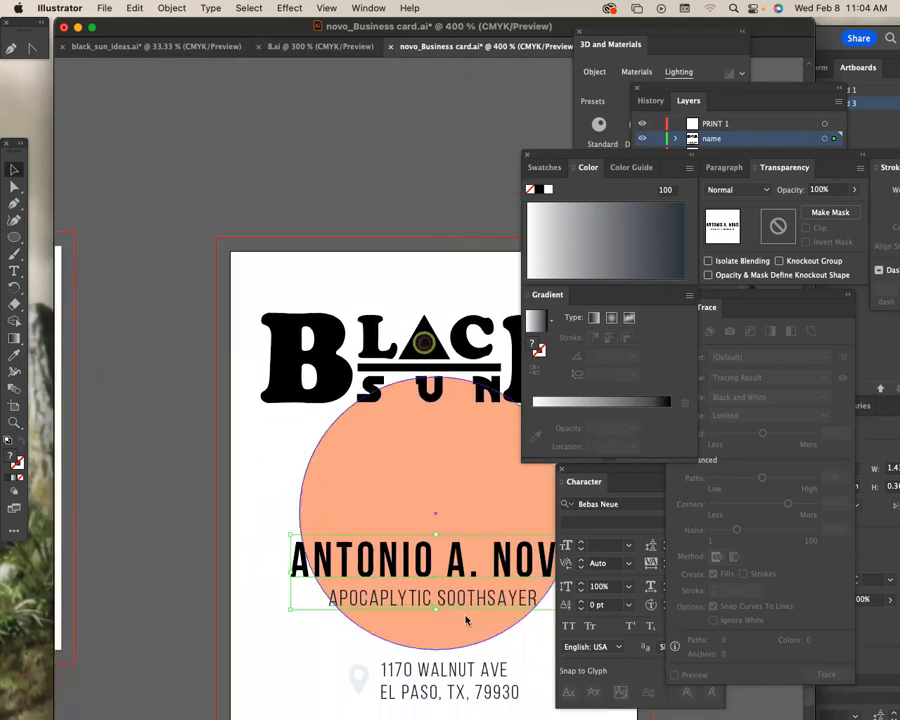